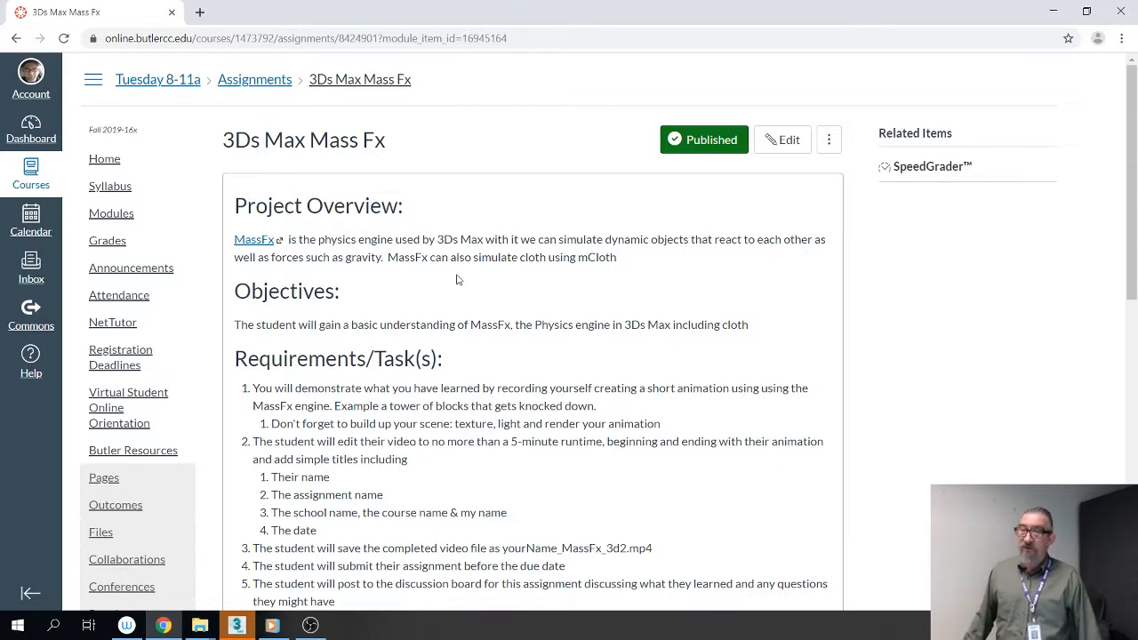
Step: Read through the 3Ds Max Mass Fx assignment page, from the project overview to the tutorial resources and due date
{"action": "scroll", "coordinate": [328, 328], "scroll_direction": "down", "scroll_amount": 1}
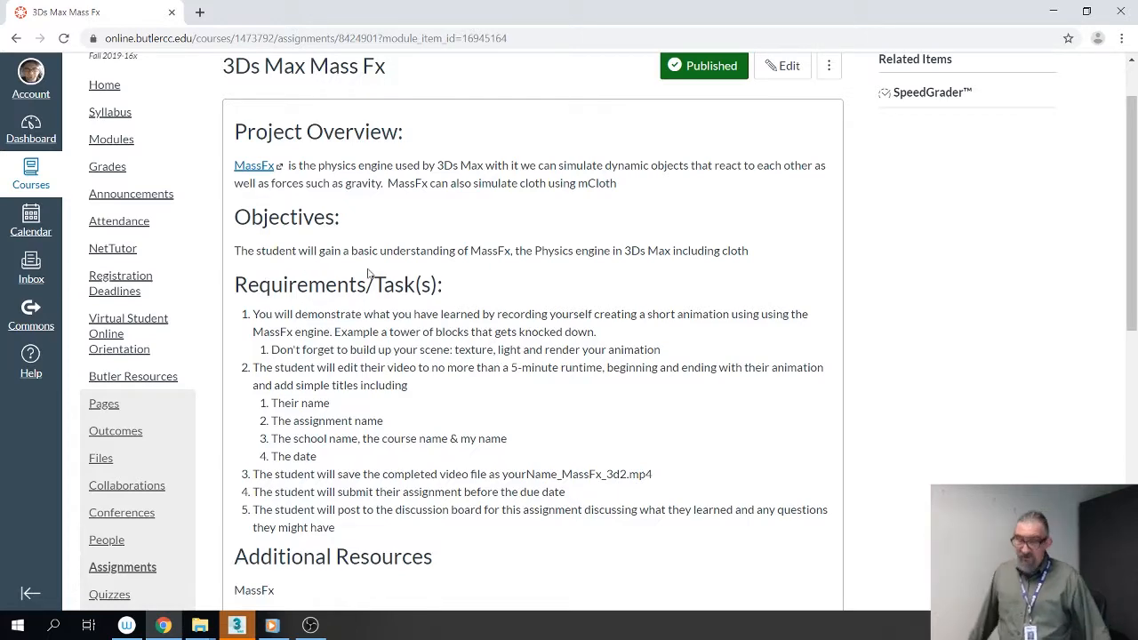
{"action": "scroll", "coordinate": [414, 370], "scroll_direction": "down", "scroll_amount": 2}
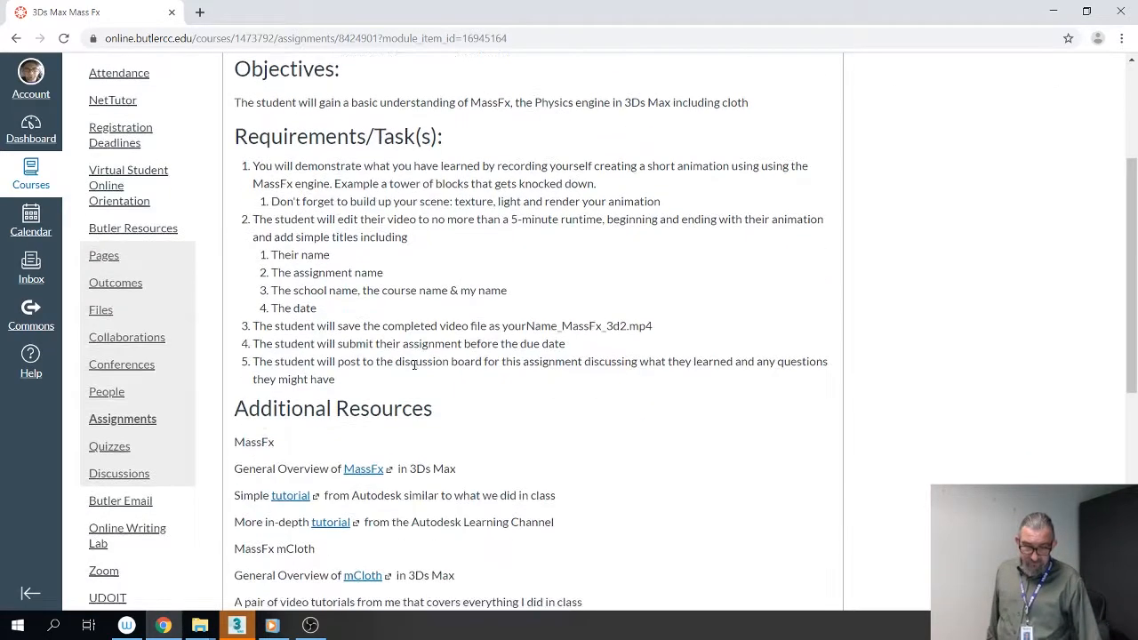
{"action": "scroll", "coordinate": [352, 407], "scroll_direction": "down", "scroll_amount": 5}
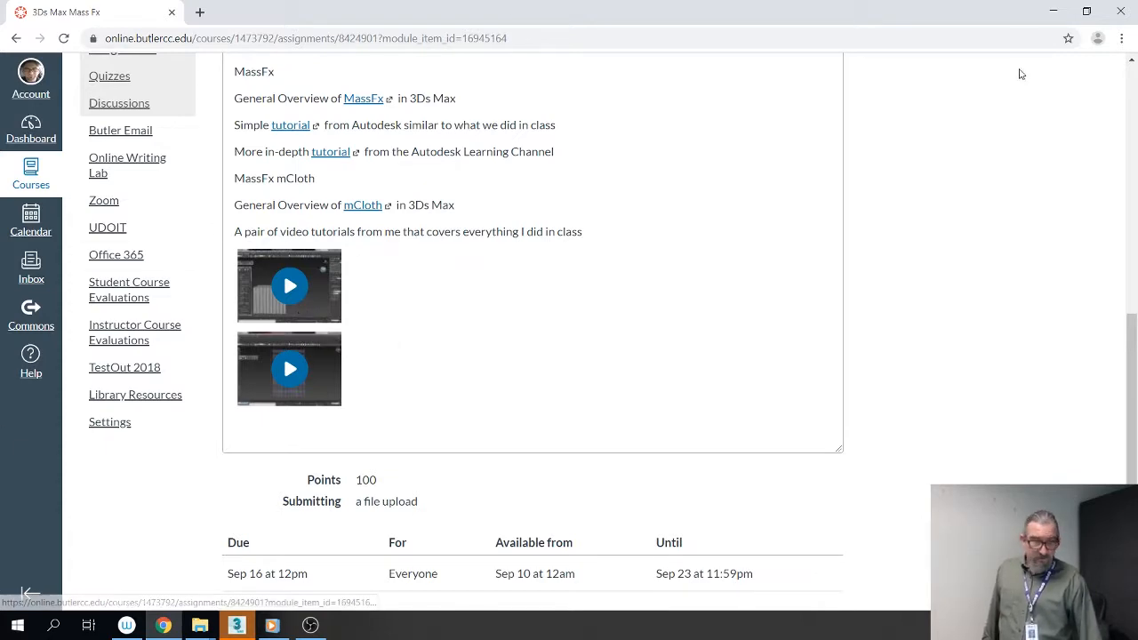
Step: Switch to 3ds Max 2020 and dismiss its welcome screen
{"action": "left_click", "coordinate": [1052, 13]}
{"action": "left_click_drag", "start_coordinate": [674, 38], "coordinate": [1137, 160]}
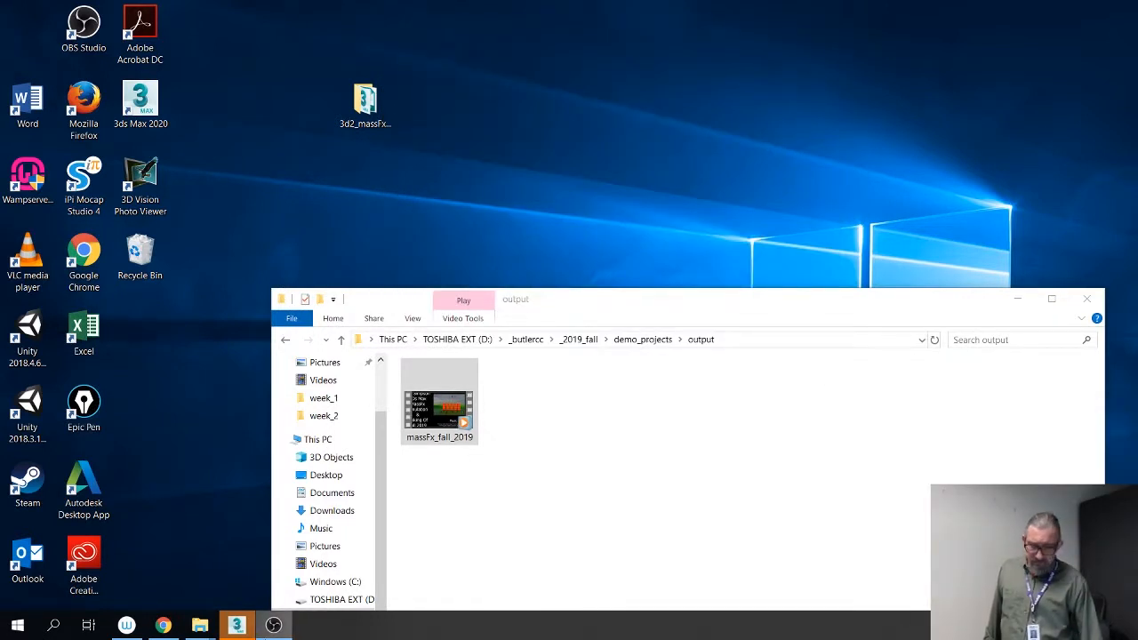
{"action": "left_click", "coordinate": [236, 625]}
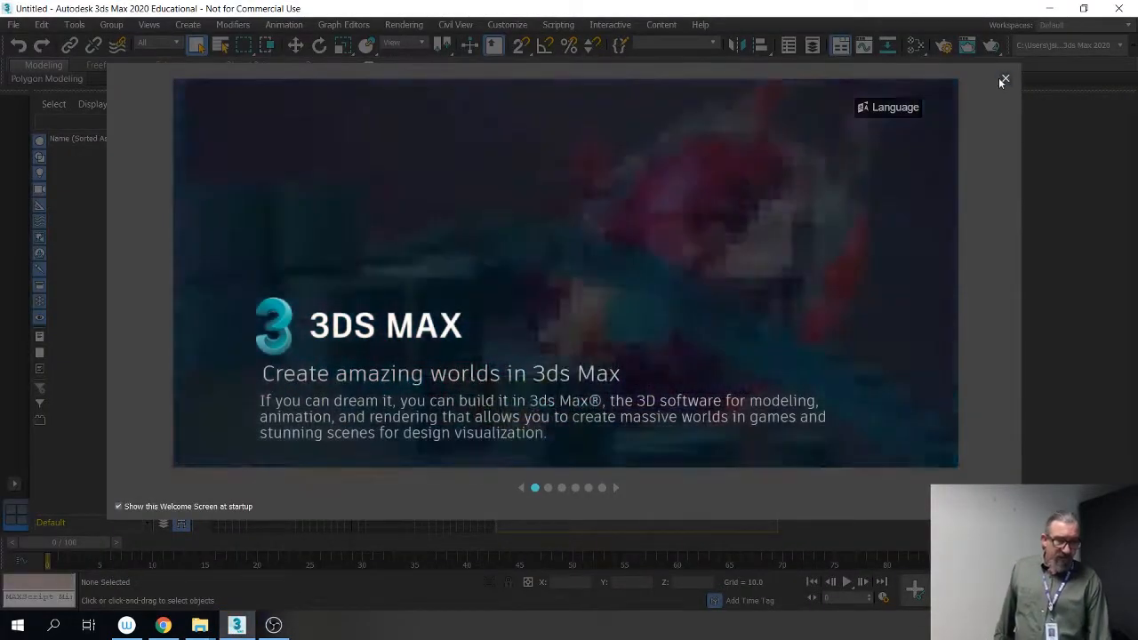
{"action": "left_click", "coordinate": [1004, 78]}
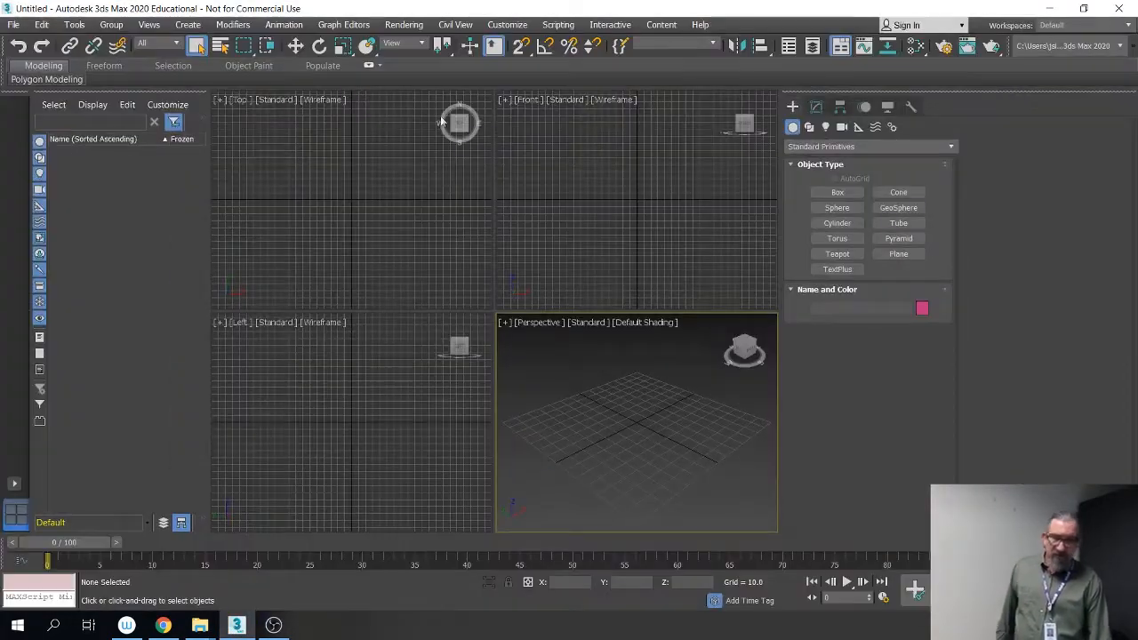
Step: Set the active project to the 3d2_massFx_fall_19 folder on the Desktop
{"action": "left_click", "coordinate": [13, 24]}
{"action": "mouse_move", "coordinate": [51, 295]}
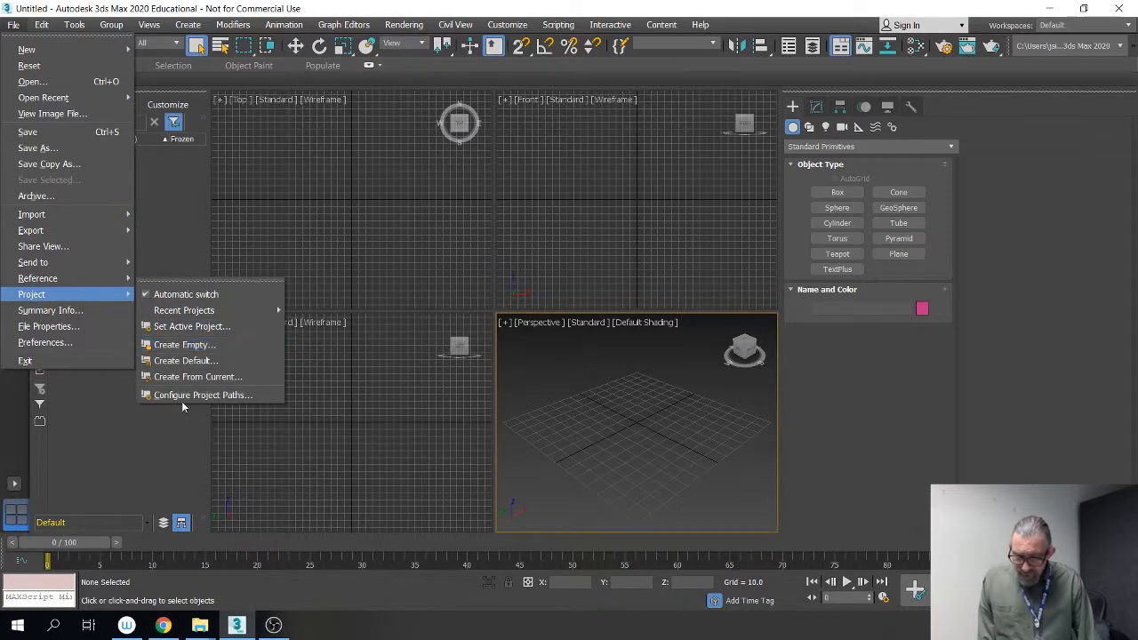
{"action": "left_click", "coordinate": [217, 327]}
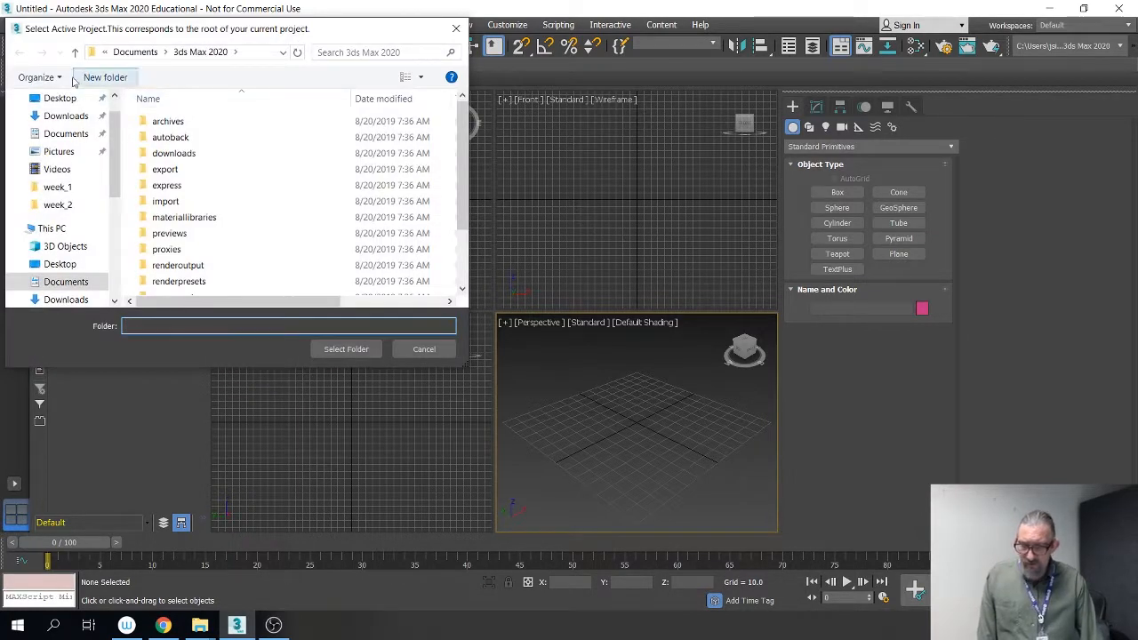
{"action": "left_click", "coordinate": [58, 98]}
{"action": "left_click", "coordinate": [186, 122]}
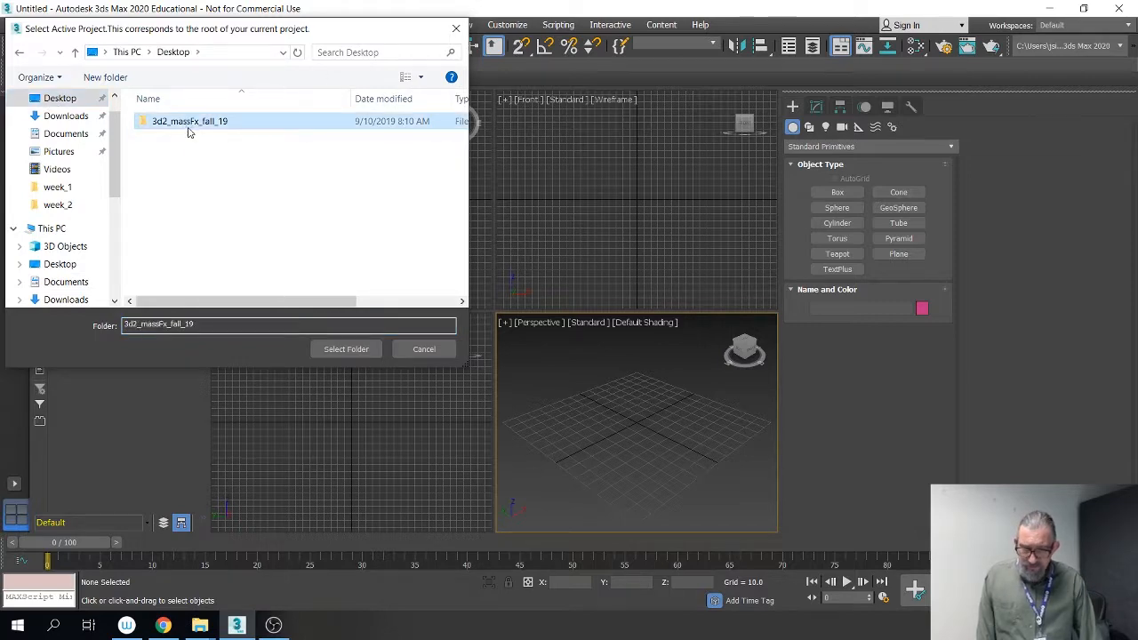
{"action": "double_click", "coordinate": [186, 123]}
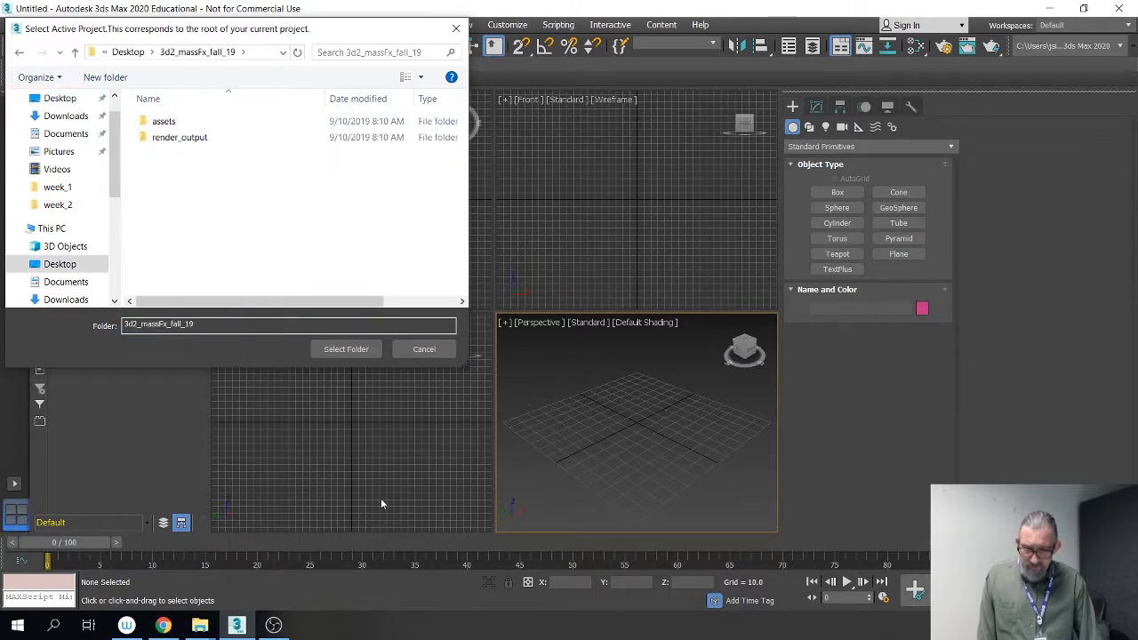
{"action": "left_click", "coordinate": [371, 350]}
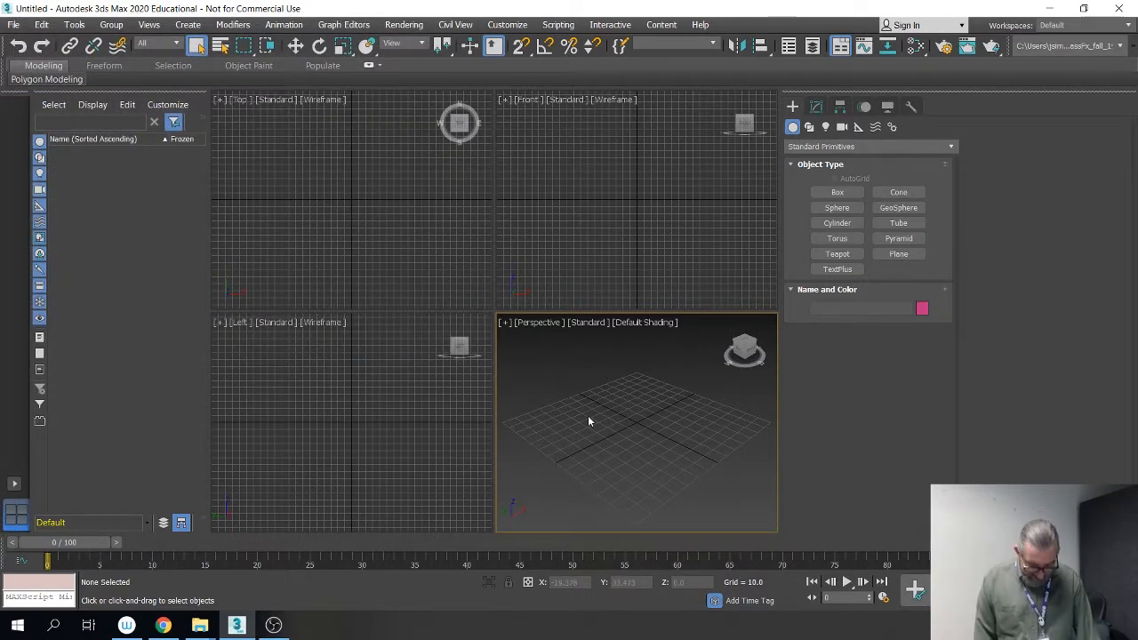
Step: Maximize the Perspective viewport, then show the MassFX Toolbar and place it over the upper middle of the view
{"action": "key", "text": "alt+w"}
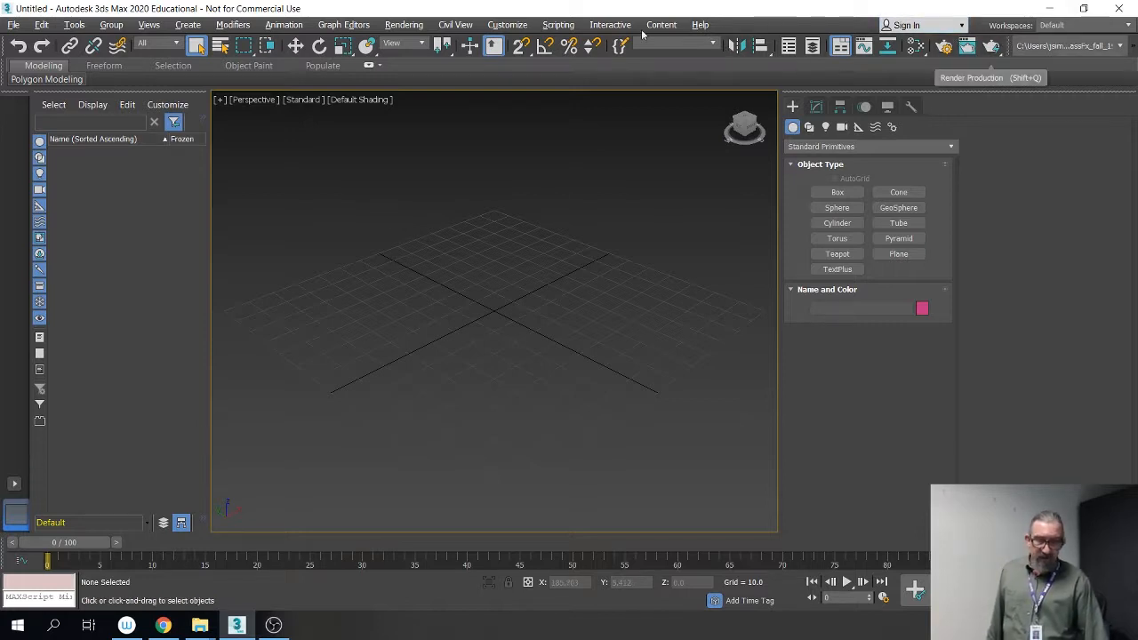
{"action": "right_click", "coordinate": [1005, 44]}
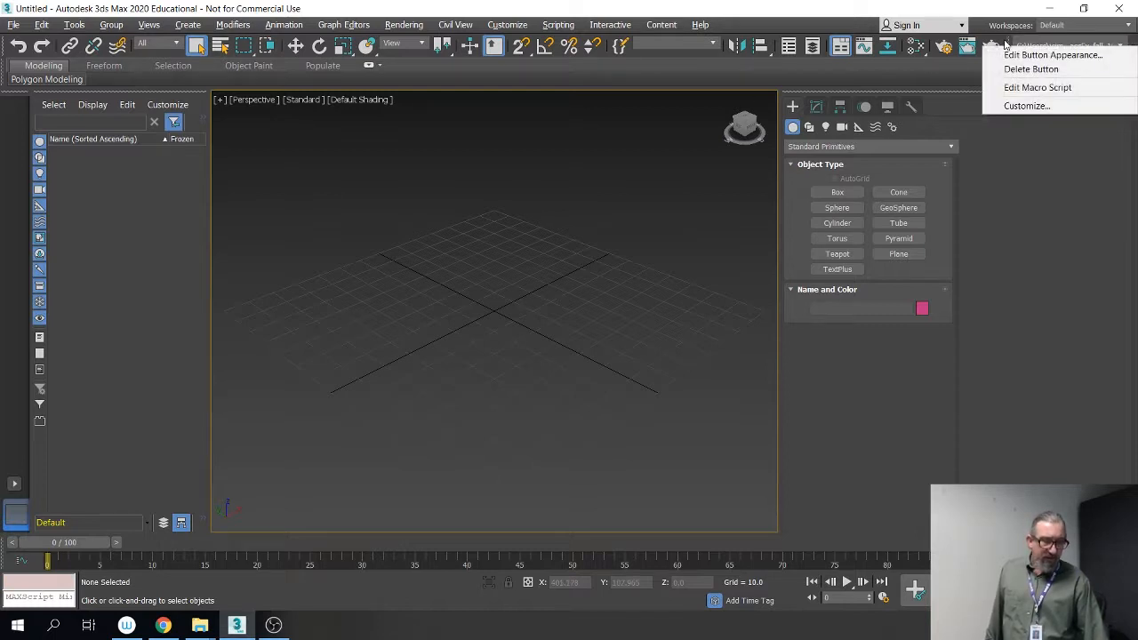
{"action": "left_click", "coordinate": [933, 53]}
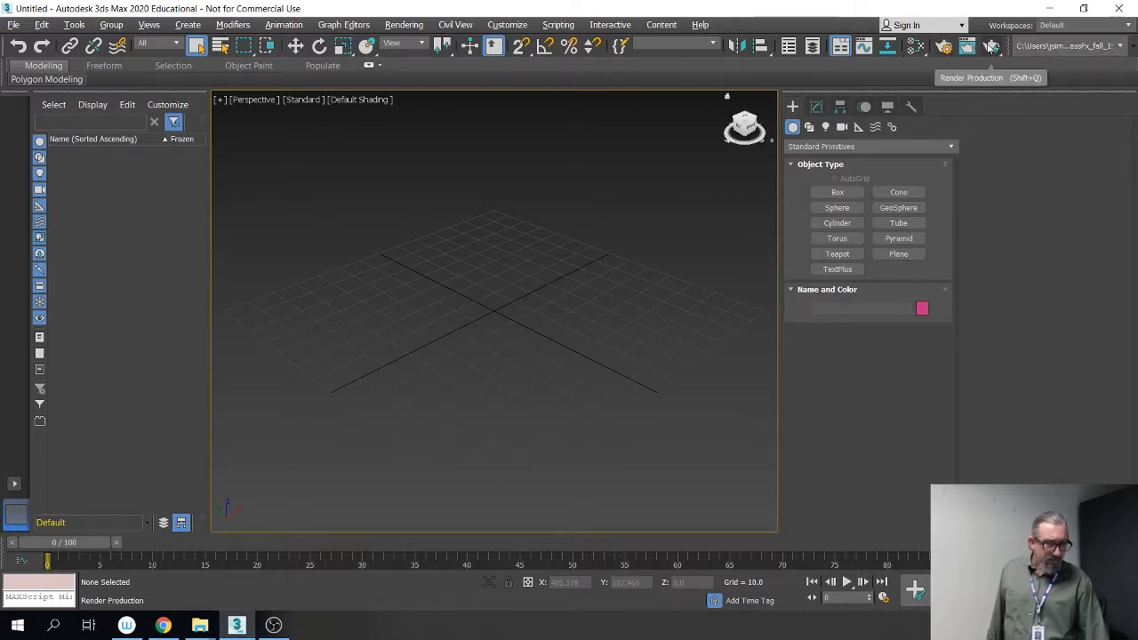
{"action": "left_click_drag", "start_coordinate": [843, 55], "coordinate": [797, 55]}
{"action": "right_click", "coordinate": [1005, 49]}
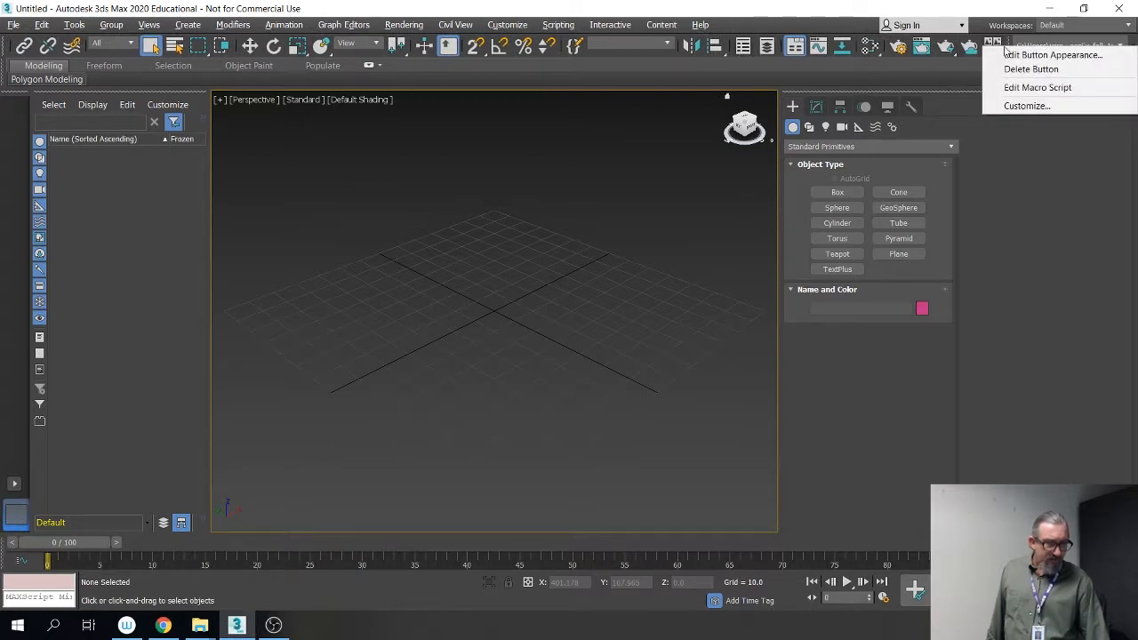
{"action": "right_click", "coordinate": [975, 42]}
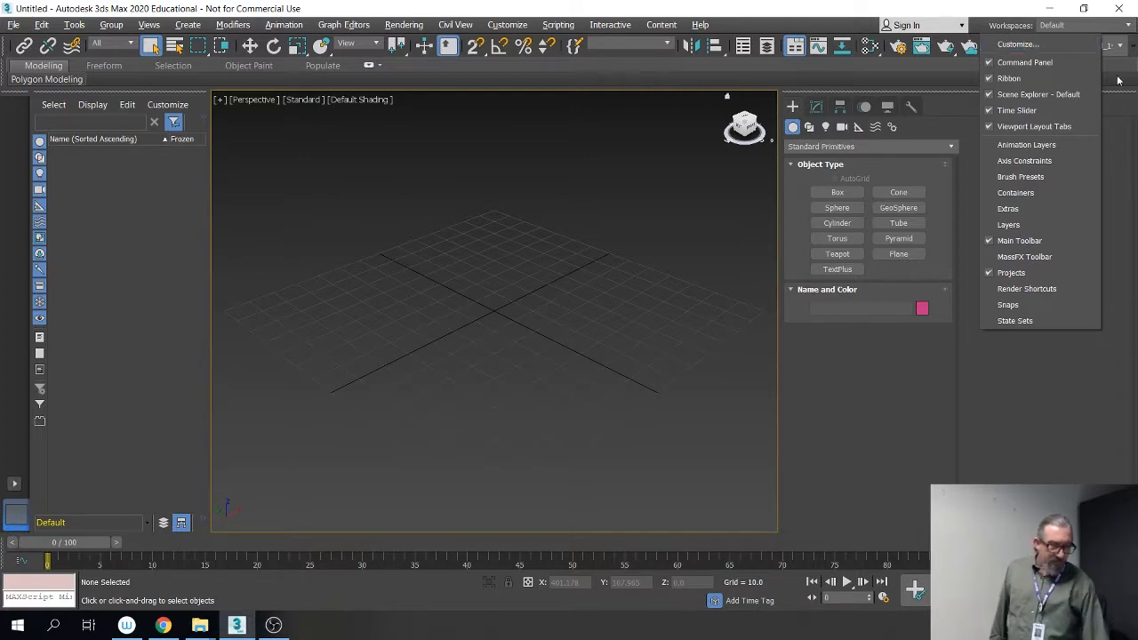
{"action": "left_click", "coordinate": [1004, 257]}
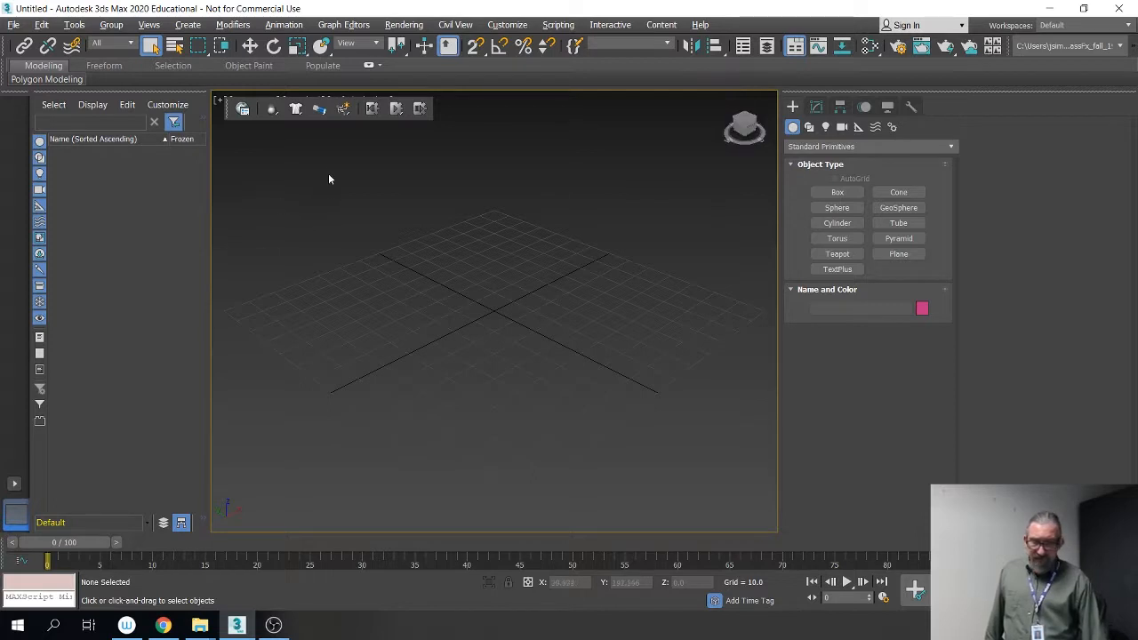
{"action": "left_click_drag", "start_coordinate": [227, 109], "coordinate": [439, 179]}
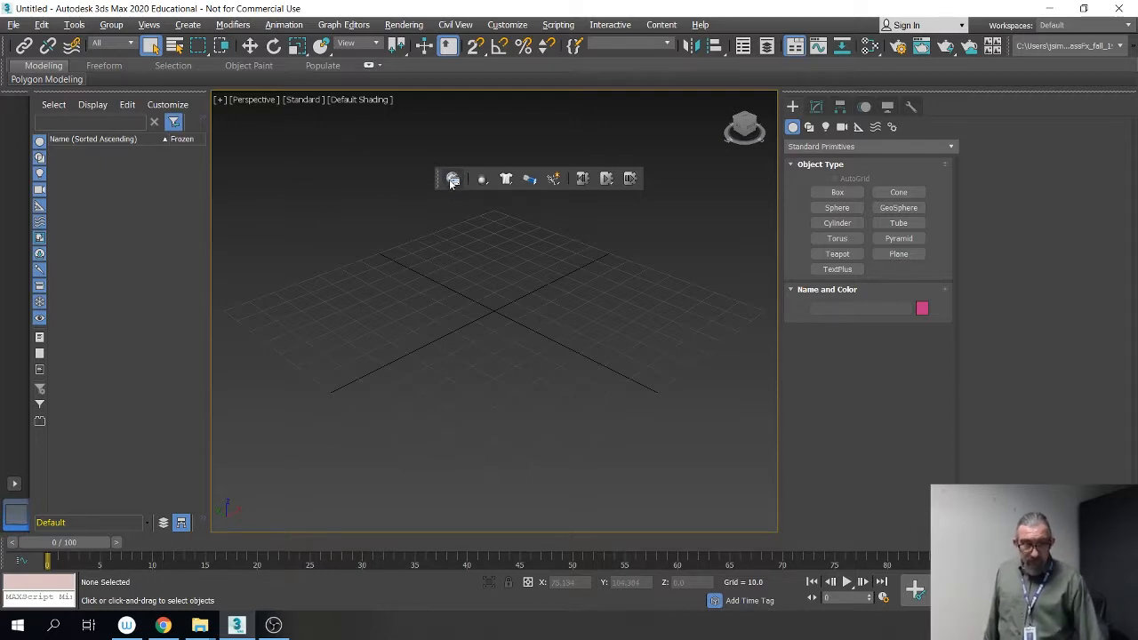
Step: Open the MassFX Tools window and arrange it beside the MassFX Toolbar within the viewport
{"action": "left_click", "coordinate": [453, 179]}
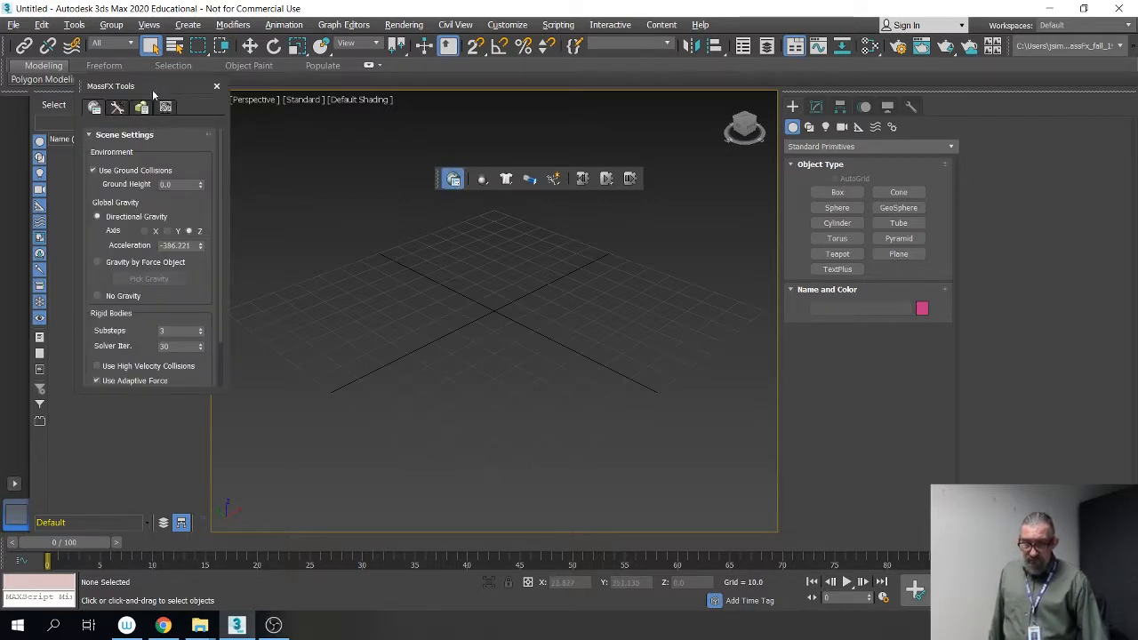
{"action": "left_click_drag", "start_coordinate": [144, 83], "coordinate": [336, 137]}
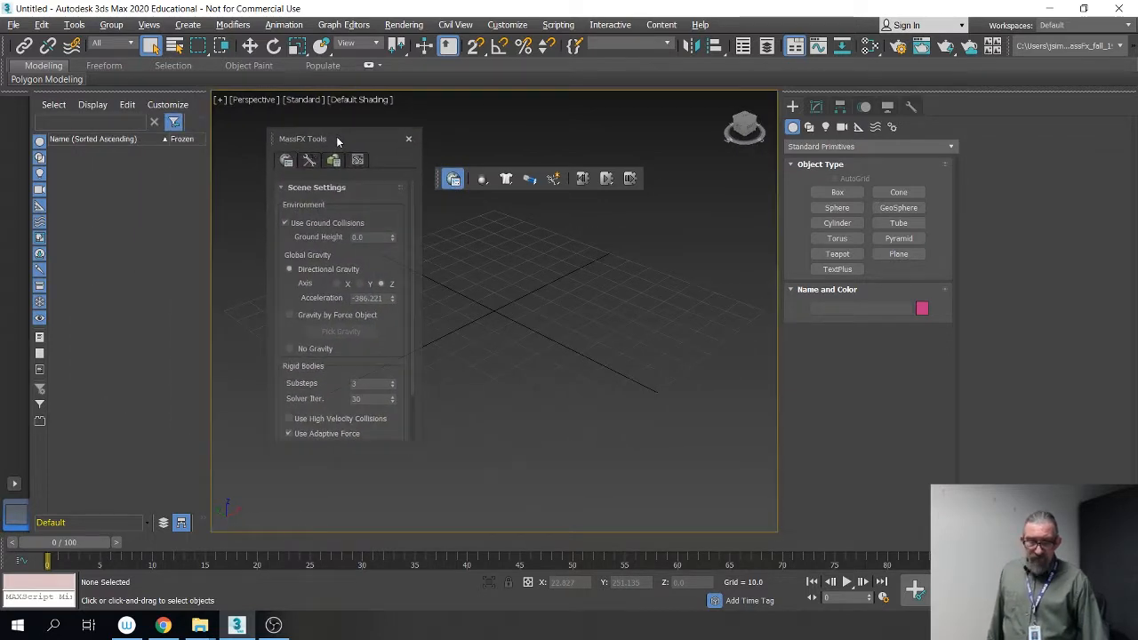
{"action": "left_click_drag", "start_coordinate": [438, 178], "coordinate": [461, 134]}
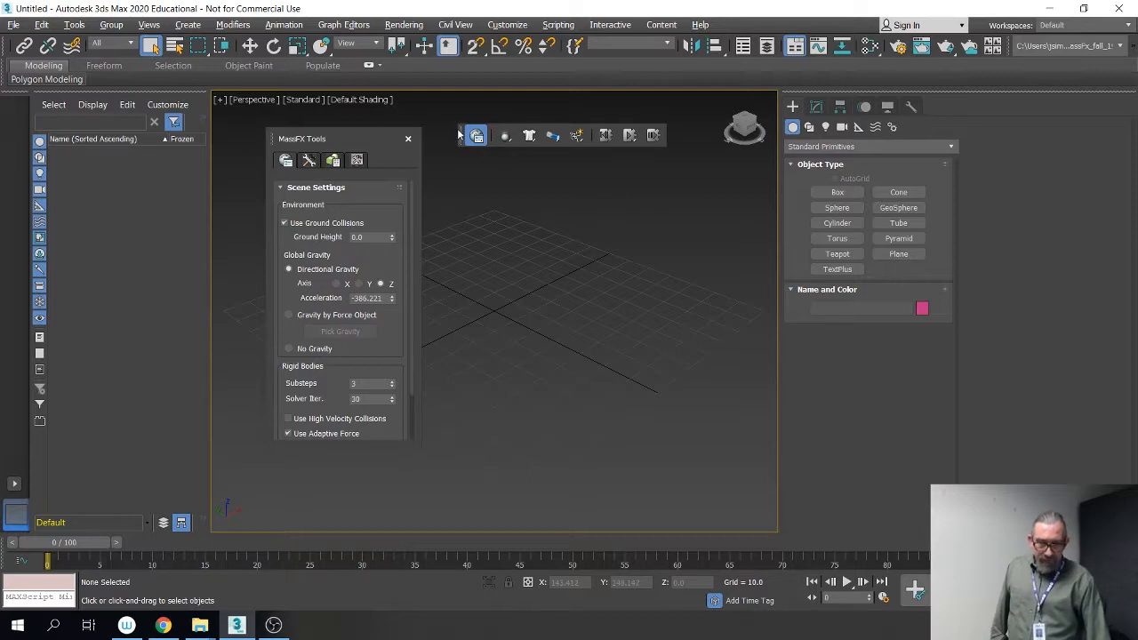
{"action": "left_click_drag", "start_coordinate": [459, 133], "coordinate": [451, 142]}
{"action": "left_click_drag", "start_coordinate": [361, 135], "coordinate": [323, 138]}
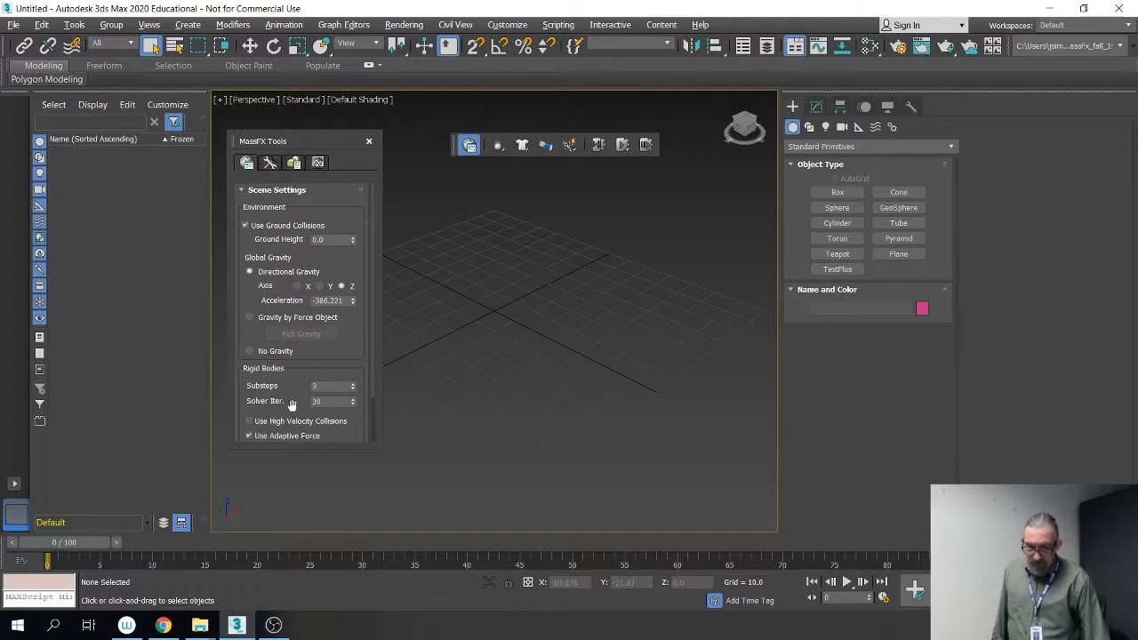
Step: Look through the MassFX simulation and display options, then examine the scene's gravity settings and the rigid-body Substeps and Solver Iterations
{"action": "left_click", "coordinate": [293, 164]}
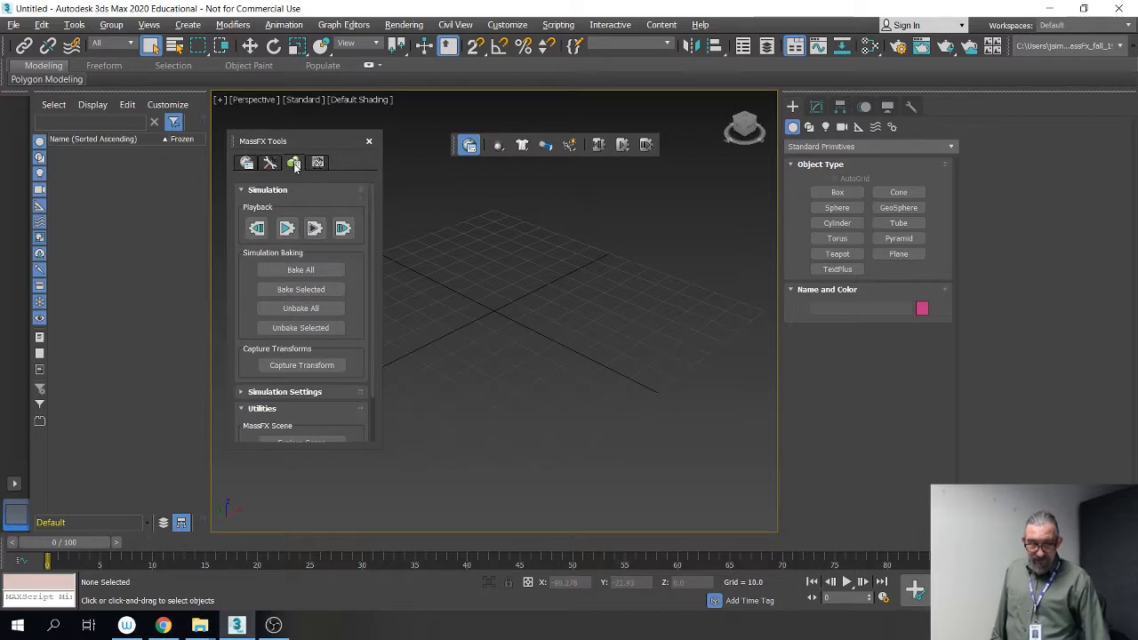
{"action": "left_click", "coordinate": [317, 163]}
{"action": "left_click", "coordinate": [248, 164]}
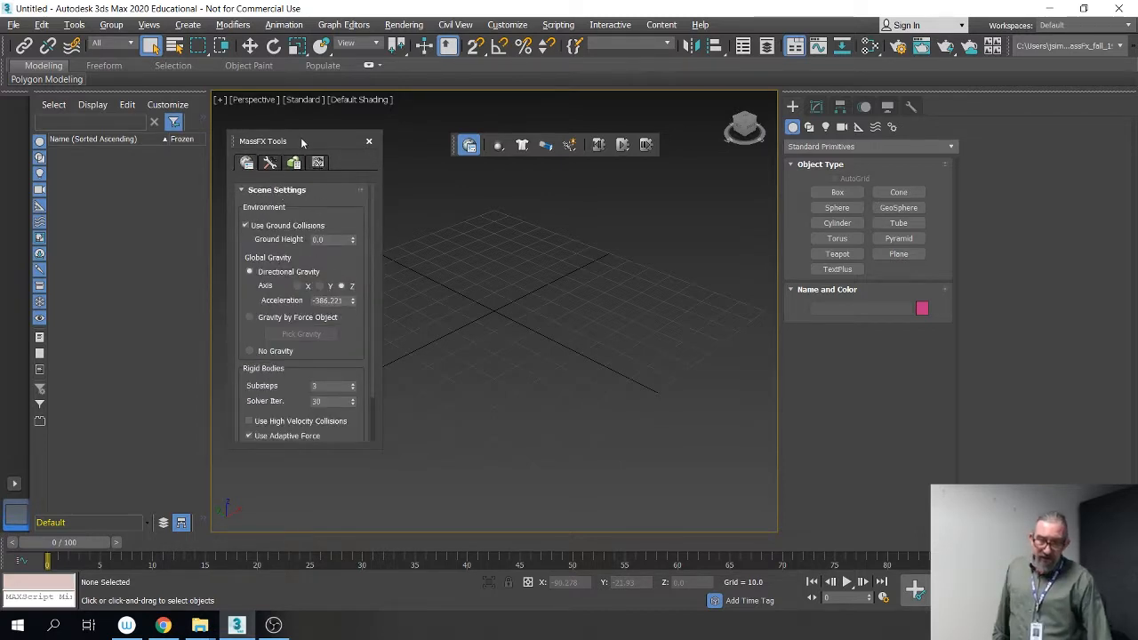
{"action": "mouse_move", "coordinate": [300, 138]}
{"action": "left_mouse_down"}
{"action": "mouse_move", "coordinate": [361, 133]}
{"action": "mouse_move", "coordinate": [313, 130]}
{"action": "left_mouse_up"}
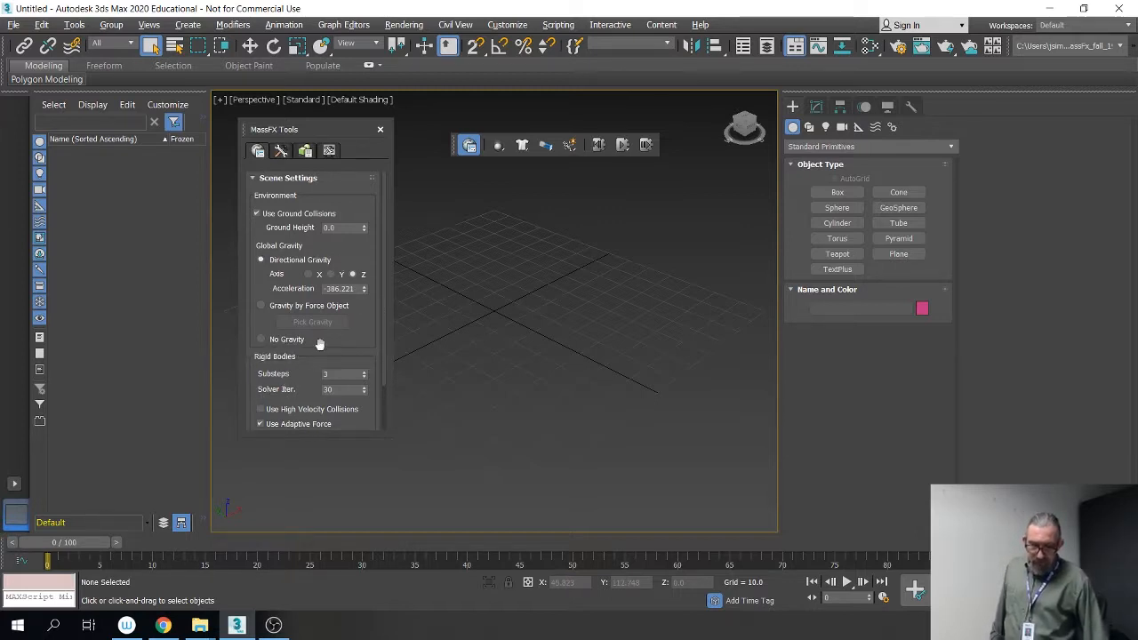
{"action": "left_click_drag", "start_coordinate": [329, 342], "coordinate": [347, 213]}
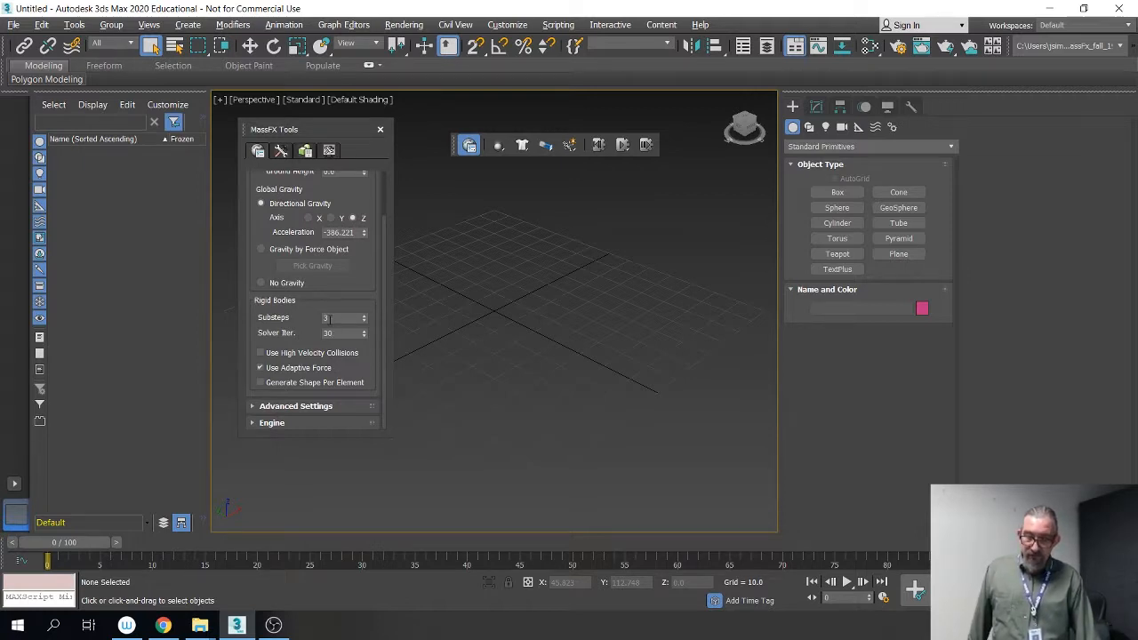
{"action": "double_click", "coordinate": [331, 318]}
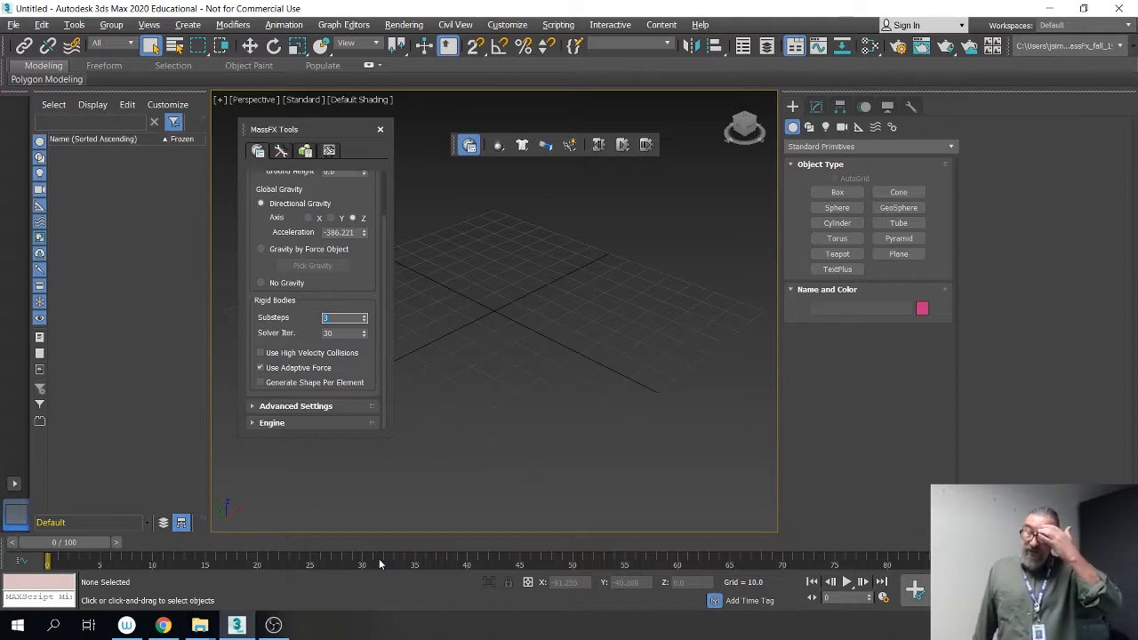
{"action": "left_click", "coordinate": [328, 333]}
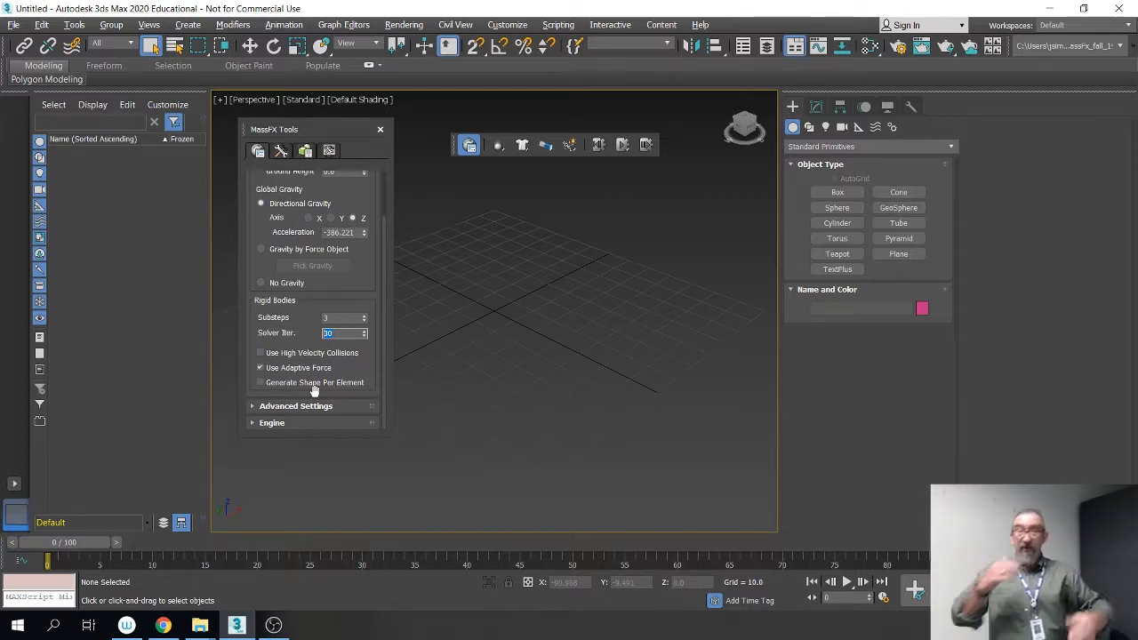
Step: Create a tall thin cylinder and a shorter, wider cylinder near the grid's center in the Perspective view
{"action": "left_click", "coordinate": [837, 223]}
{"action": "left_click_drag", "start_coordinate": [515, 324], "coordinate": [574, 352]}
{"action": "left_click", "coordinate": [528, 251]}
{"action": "left_click", "coordinate": [552, 320]}
{"action": "right_click", "coordinate": [552, 320]}
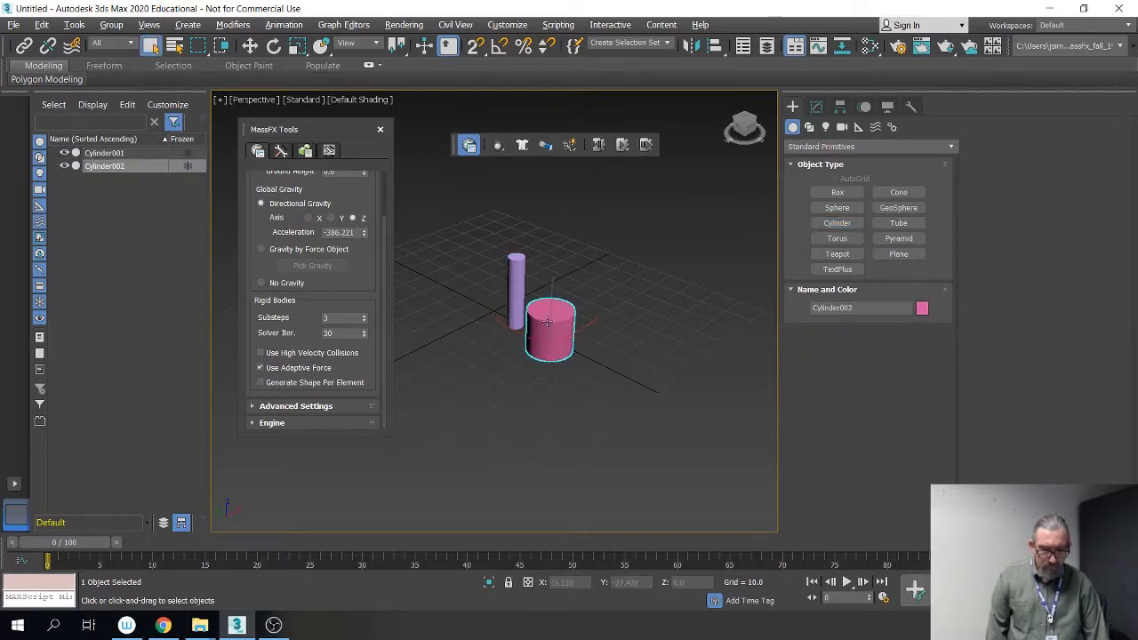
Step: Align the wide cylinder to the thin cylinder in X, Y and Z position, pivot point to pivot point
{"action": "left_click", "coordinate": [714, 46]}
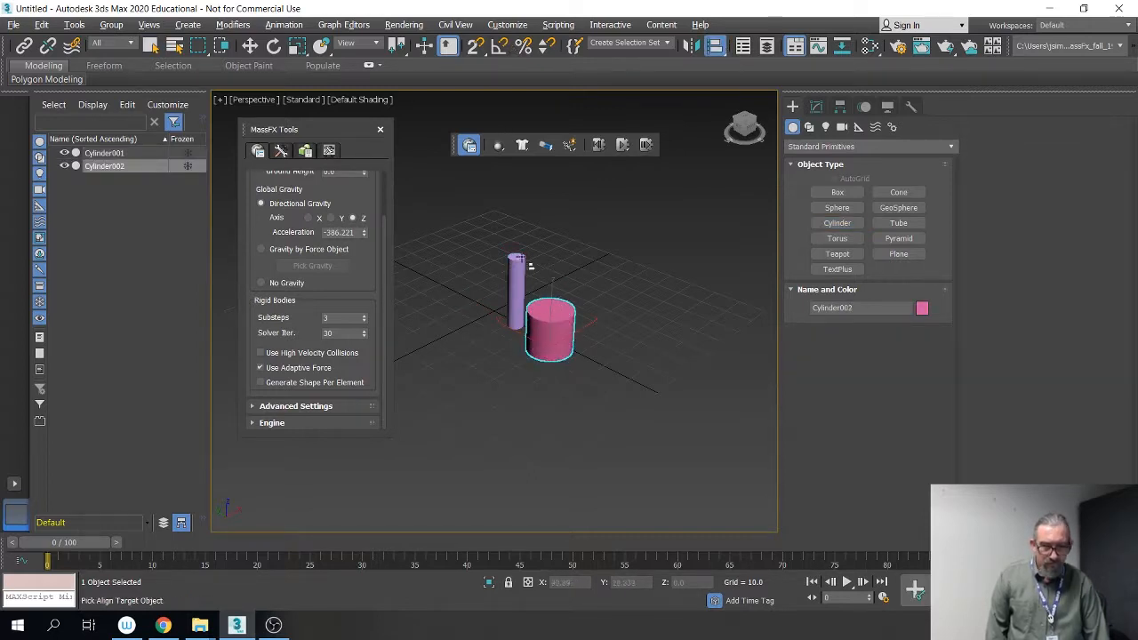
{"action": "left_click", "coordinate": [517, 298]}
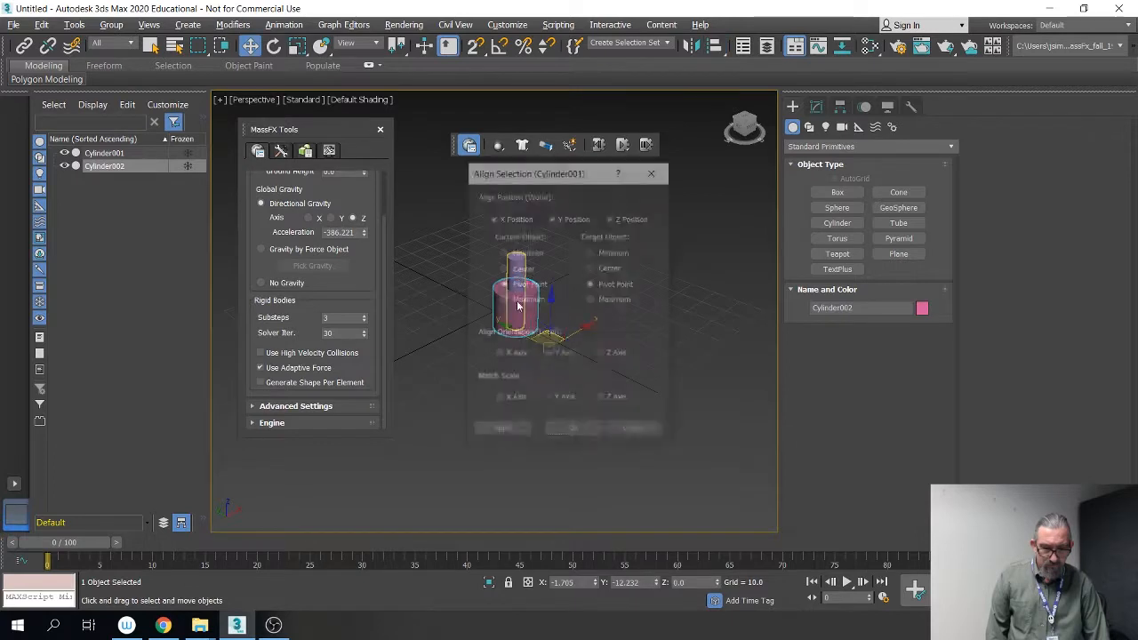
{"action": "left_click", "coordinate": [574, 430]}
Step: Rotate the wide cylinder 90 degrees about the X axis with angle snap turned on
{"action": "left_click", "coordinate": [274, 47]}
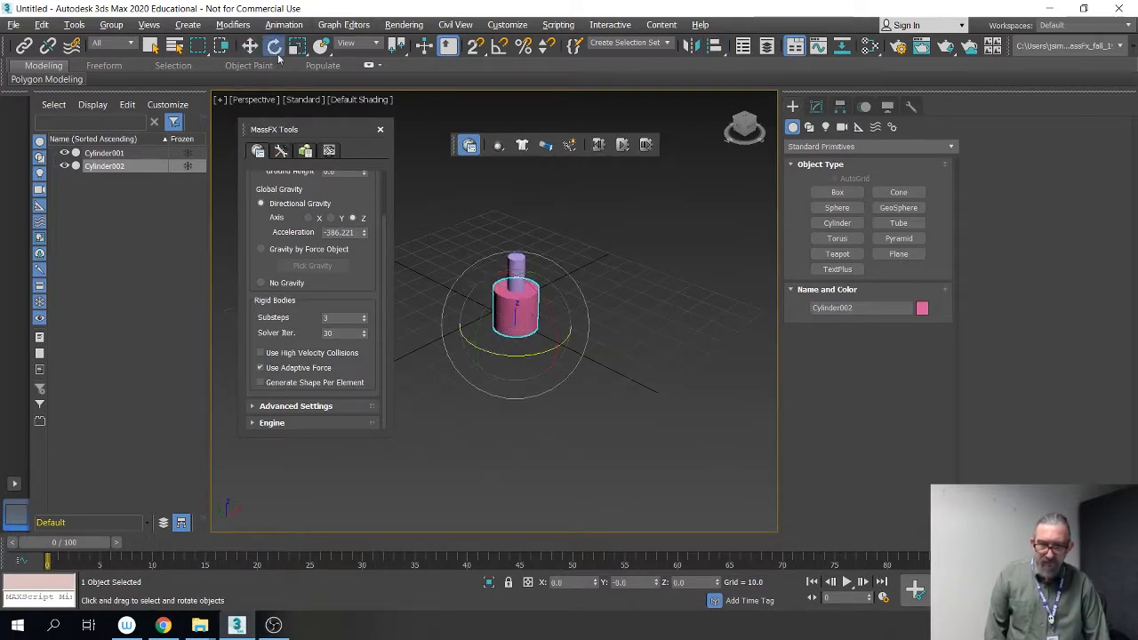
{"action": "left_click_drag", "start_coordinate": [569, 365], "coordinate": [555, 343]}
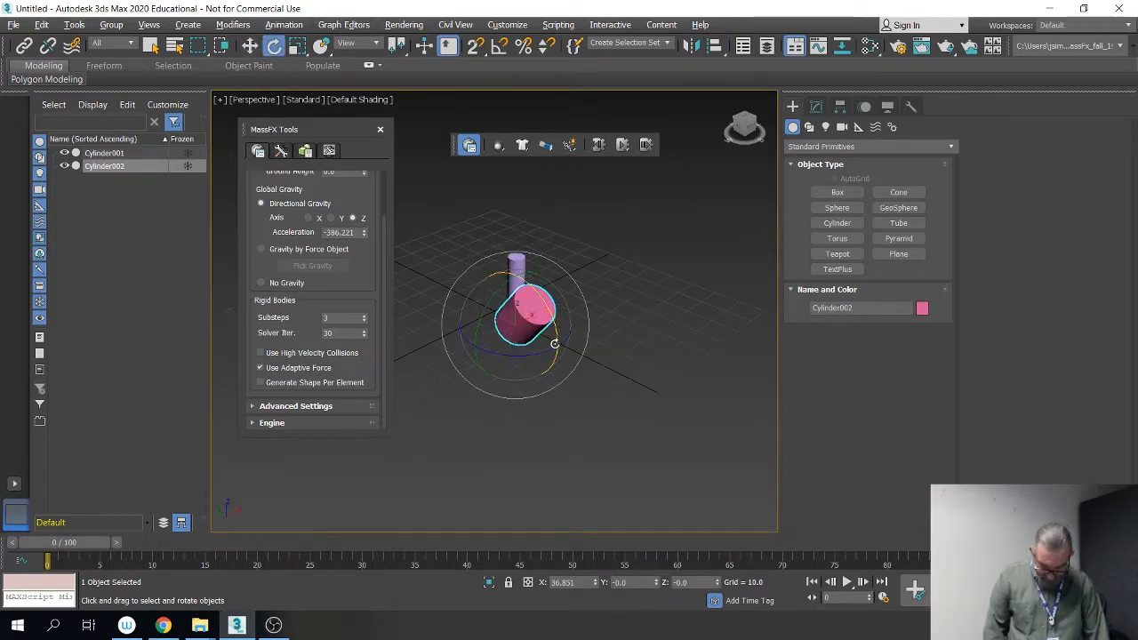
{"action": "key", "text": "ctrl+z"}
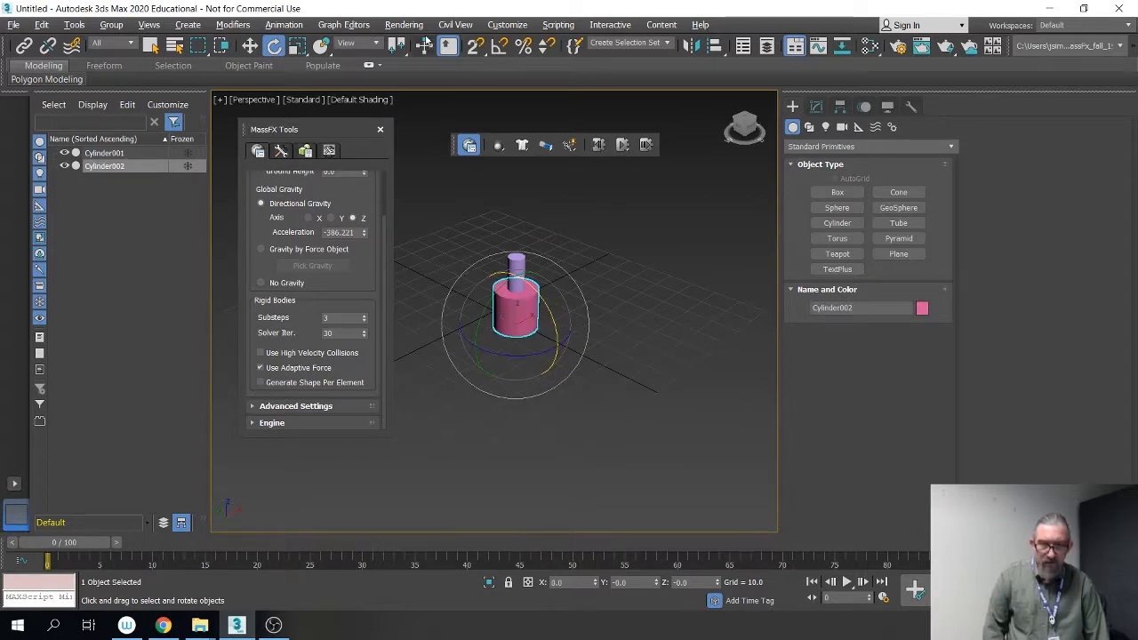
{"action": "left_click", "coordinate": [499, 46]}
{"action": "left_click_drag", "start_coordinate": [541, 298], "coordinate": [560, 347]}
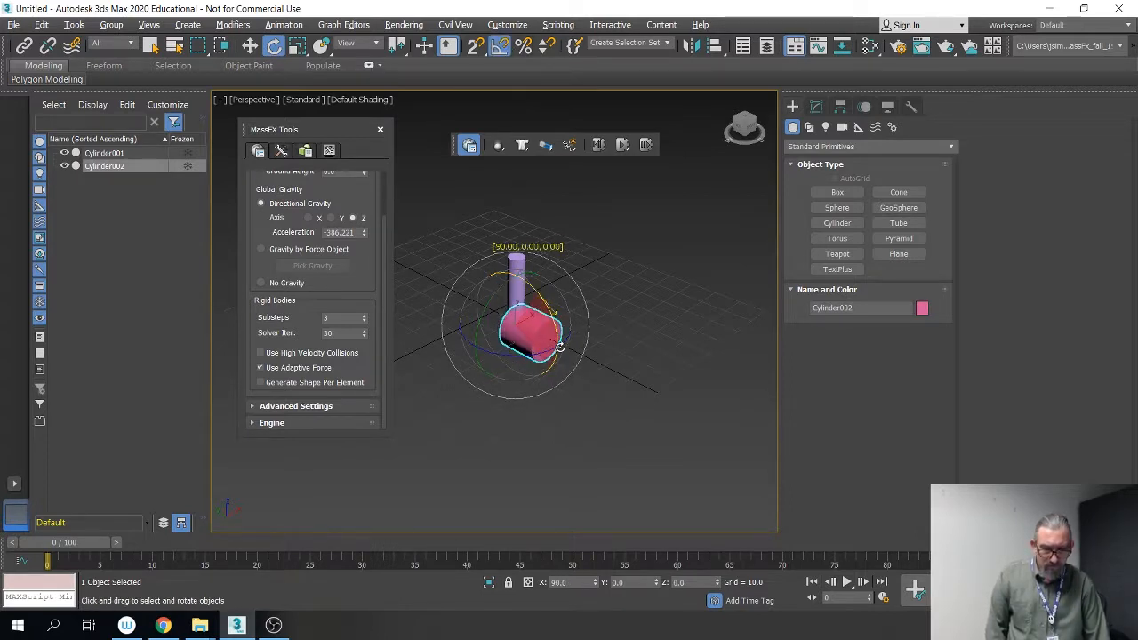
Step: Align the rotated wide cylinder to the thin cylinder in X, Y and Z position, center to center
{"action": "left_click", "coordinate": [714, 46]}
{"action": "left_click", "coordinate": [517, 280]}
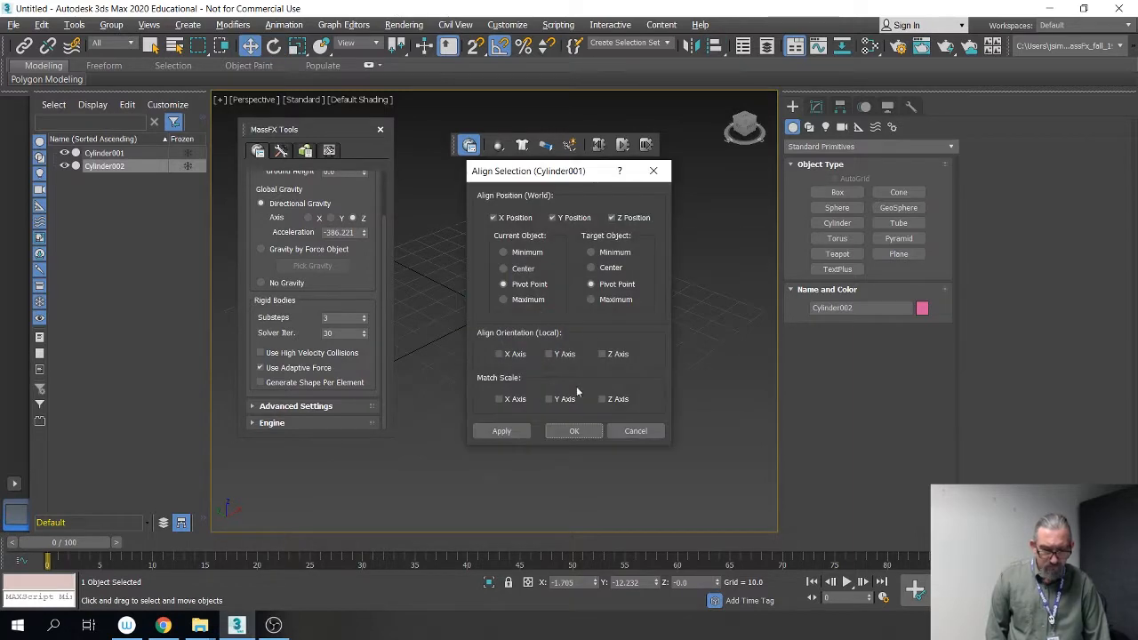
{"action": "left_click", "coordinate": [516, 270]}
{"action": "left_click", "coordinate": [603, 271]}
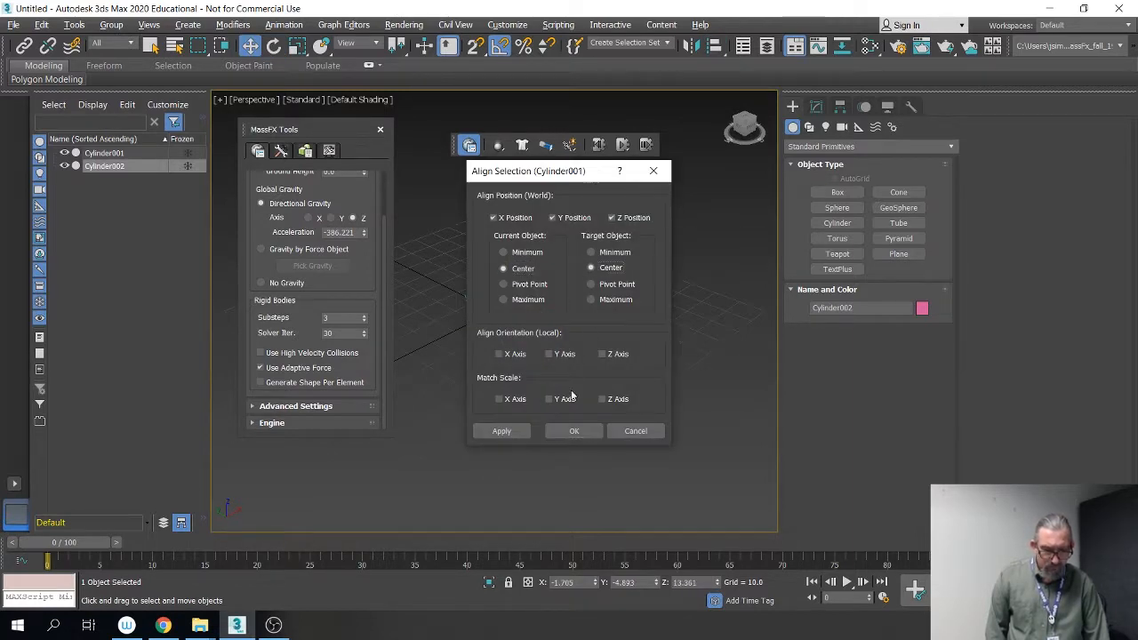
{"action": "left_click", "coordinate": [573, 430]}
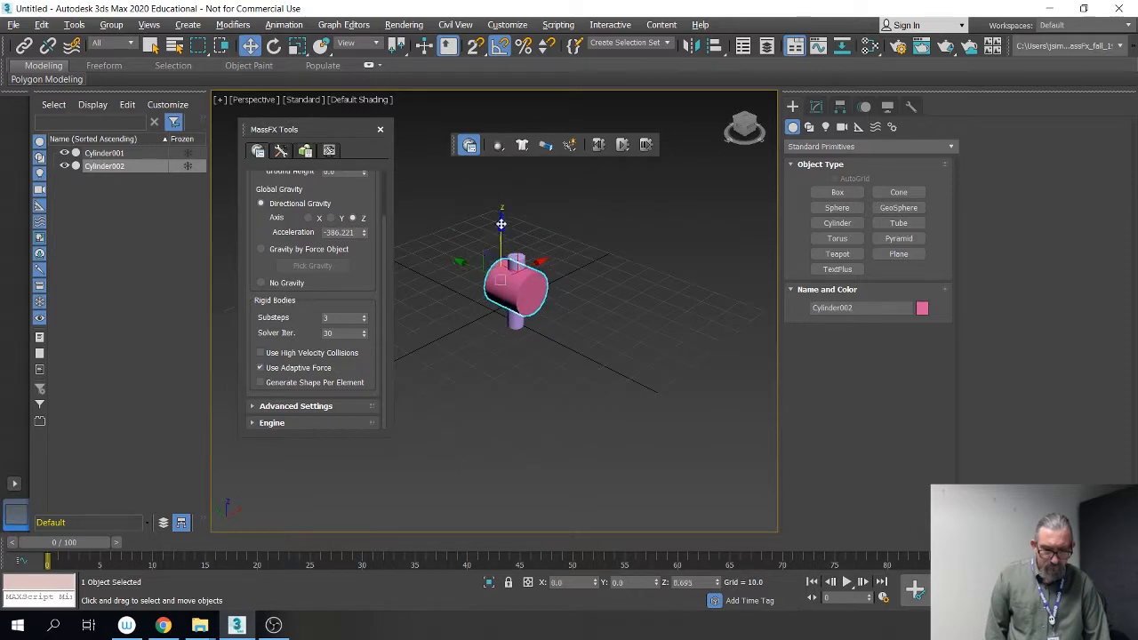
Step: Raise the wide cylinder along Z to about 27.6 so it caps the thin cylinder like a mallet head
{"action": "left_click_drag", "start_coordinate": [501, 224], "coordinate": [502, 188]}
{"action": "scroll", "coordinate": [523, 316], "scroll_direction": "up", "scroll_amount": 5}
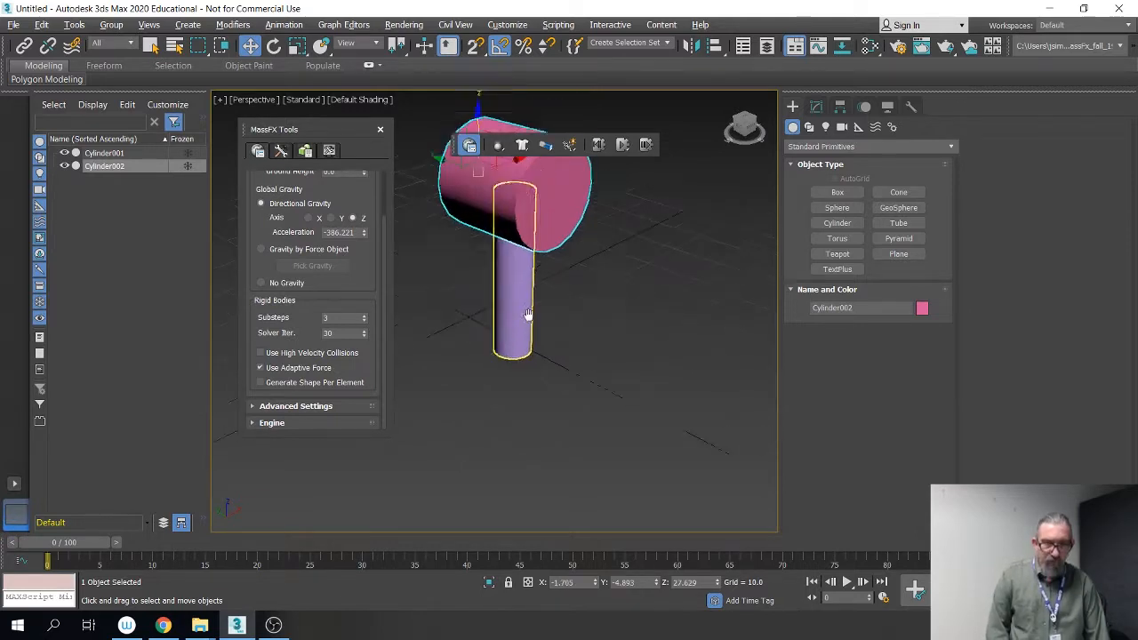
{"action": "middle_click_drag", "start_coordinate": [528, 314], "coordinate": [573, 329], "text": "alt"}
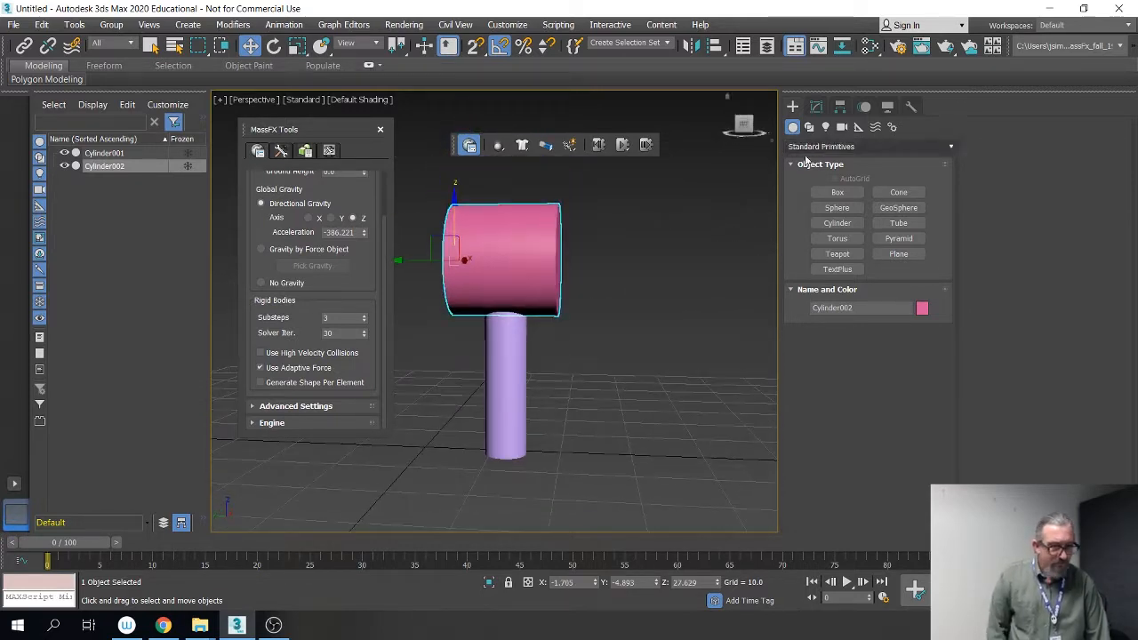
Step: Convert the thin cylinder to an Editable Poly and attach the wide cylinder to it
{"action": "left_click", "coordinate": [520, 385]}
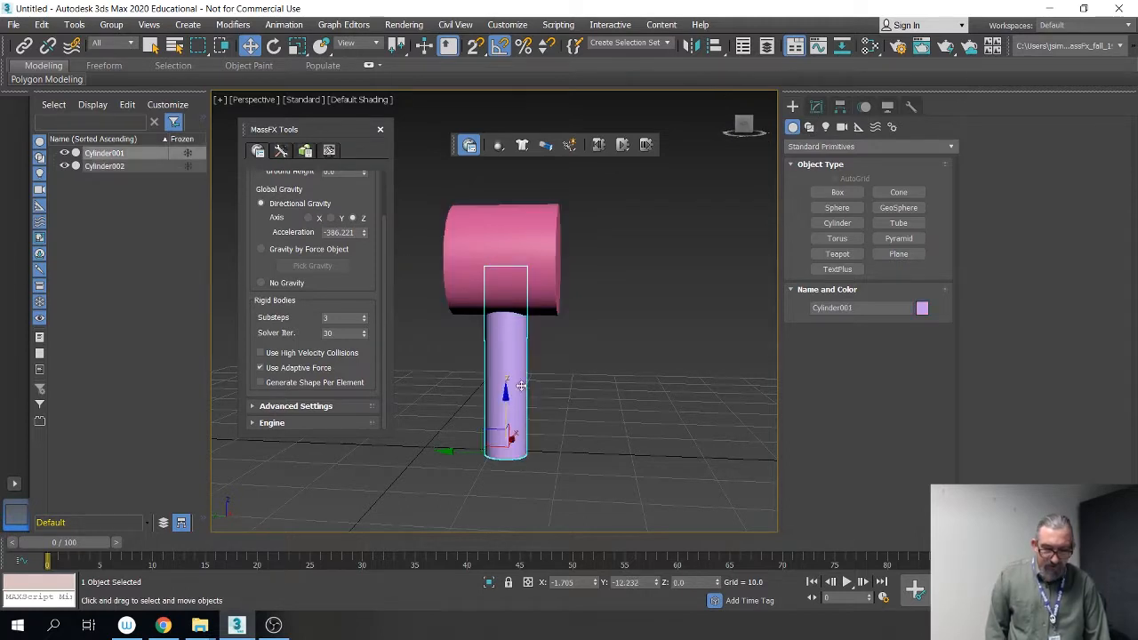
{"action": "right_click", "coordinate": [500, 344]}
{"action": "mouse_move", "coordinate": [545, 503]}
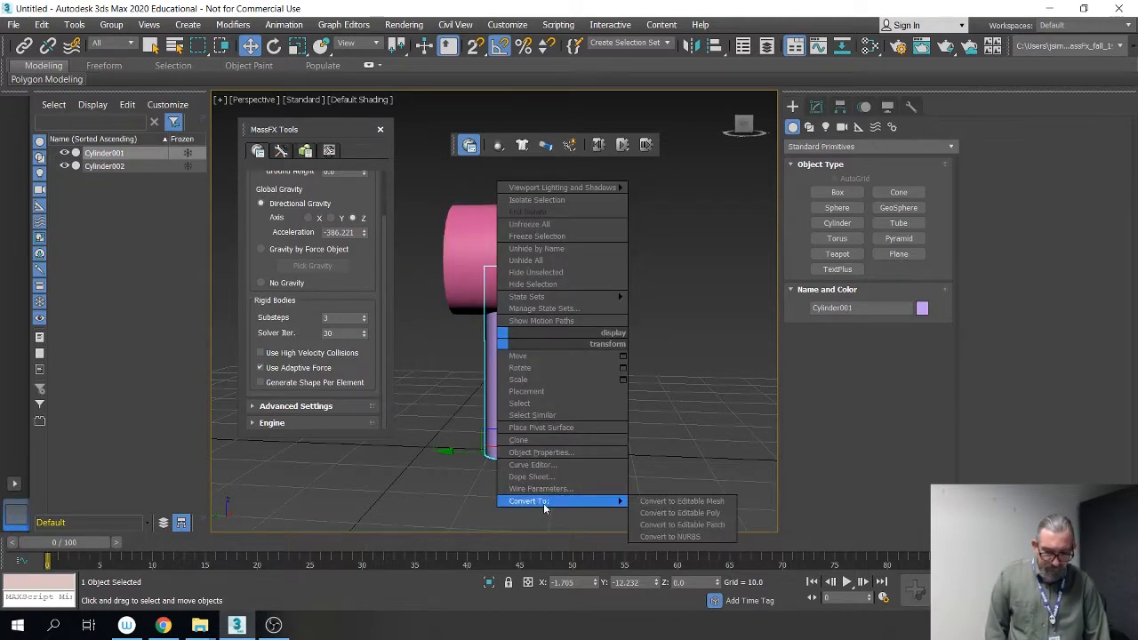
{"action": "left_click", "coordinate": [680, 513]}
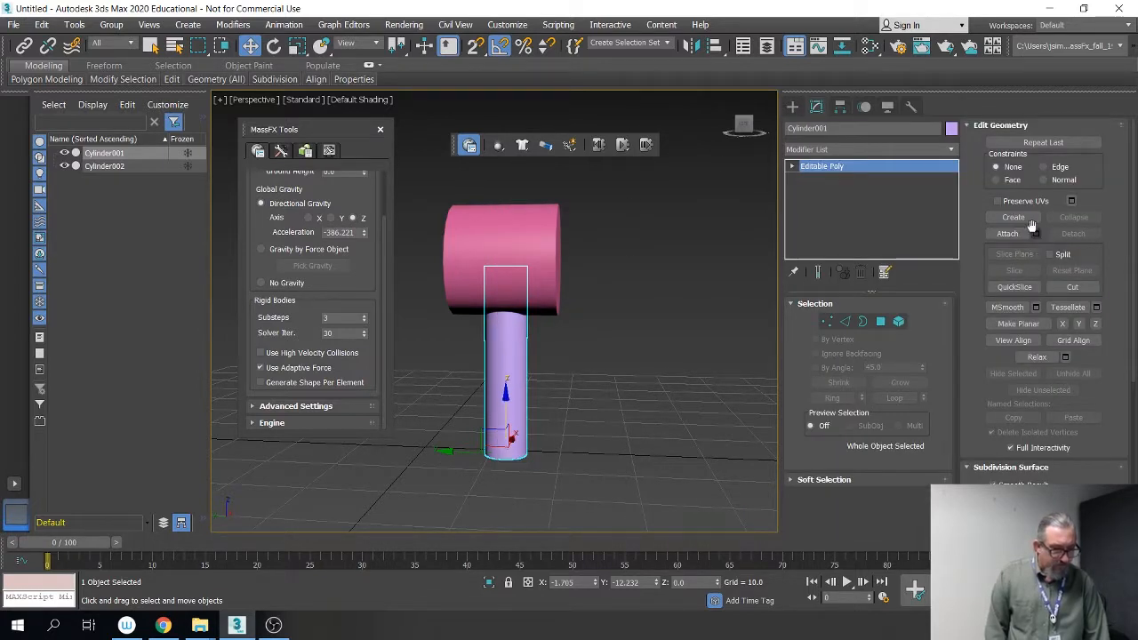
{"action": "left_click", "coordinate": [1007, 233]}
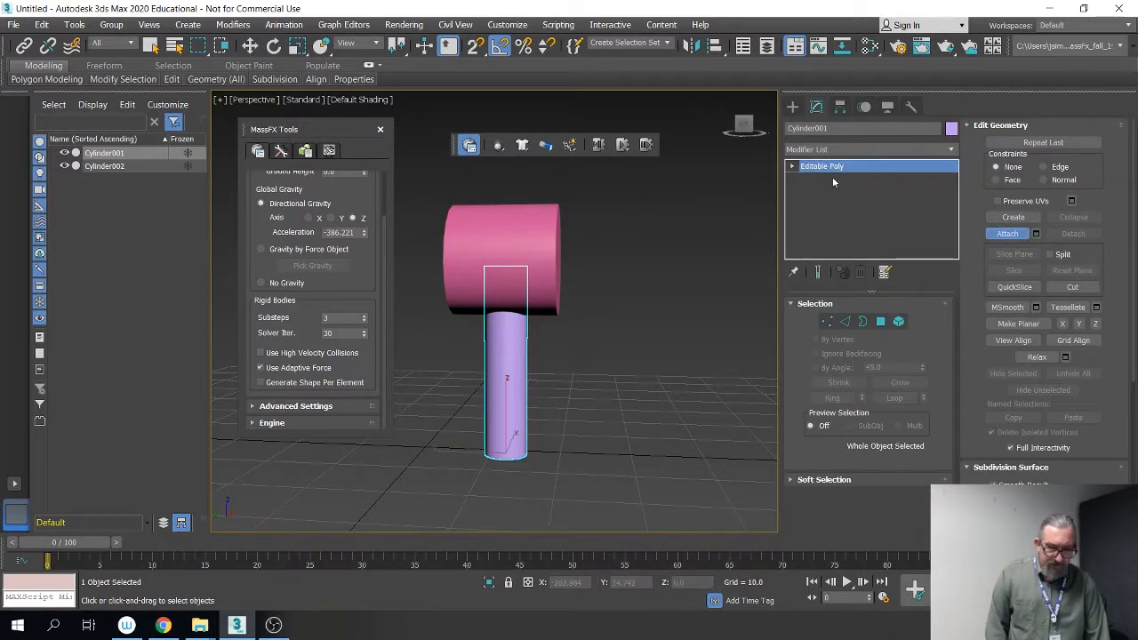
{"action": "left_click", "coordinate": [497, 258]}
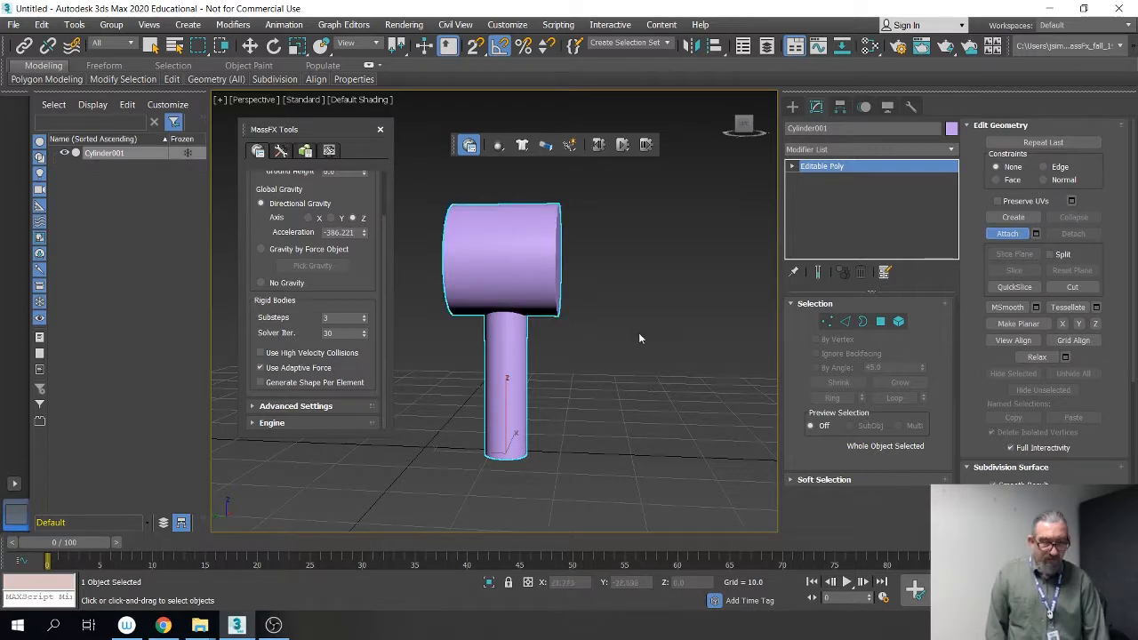
Step: Select the head and handle in turn at Element level, and turn on Generate Shape Per Element in the rigid-body settings
{"action": "left_click", "coordinate": [791, 167]}
{"action": "left_click", "coordinate": [898, 321]}
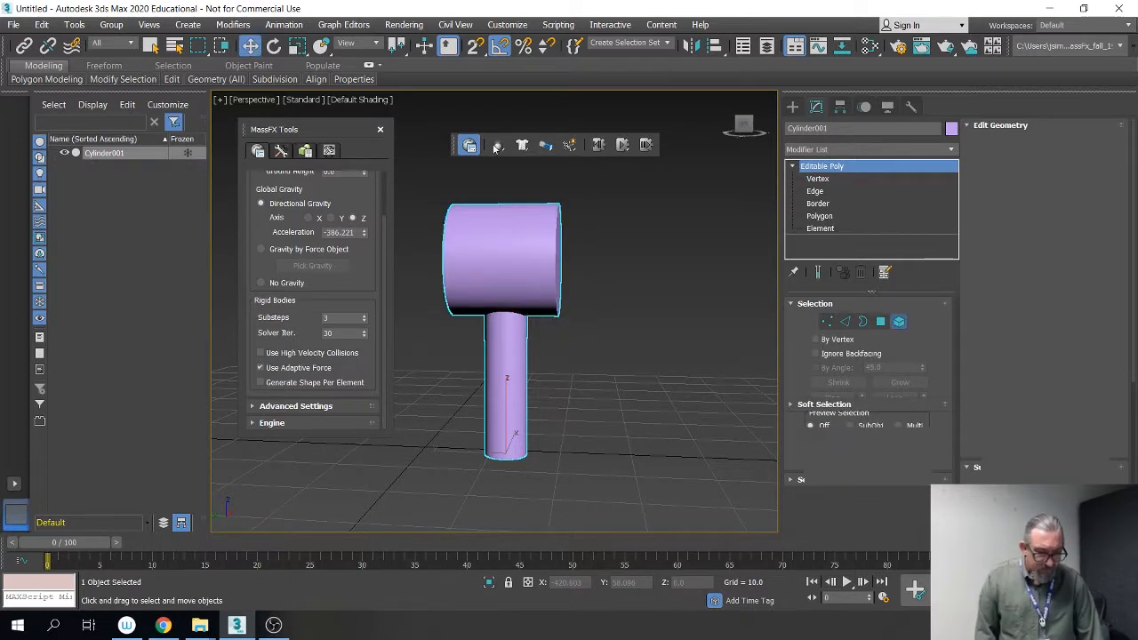
{"action": "left_click", "coordinate": [512, 238]}
{"action": "left_click", "coordinate": [511, 374]}
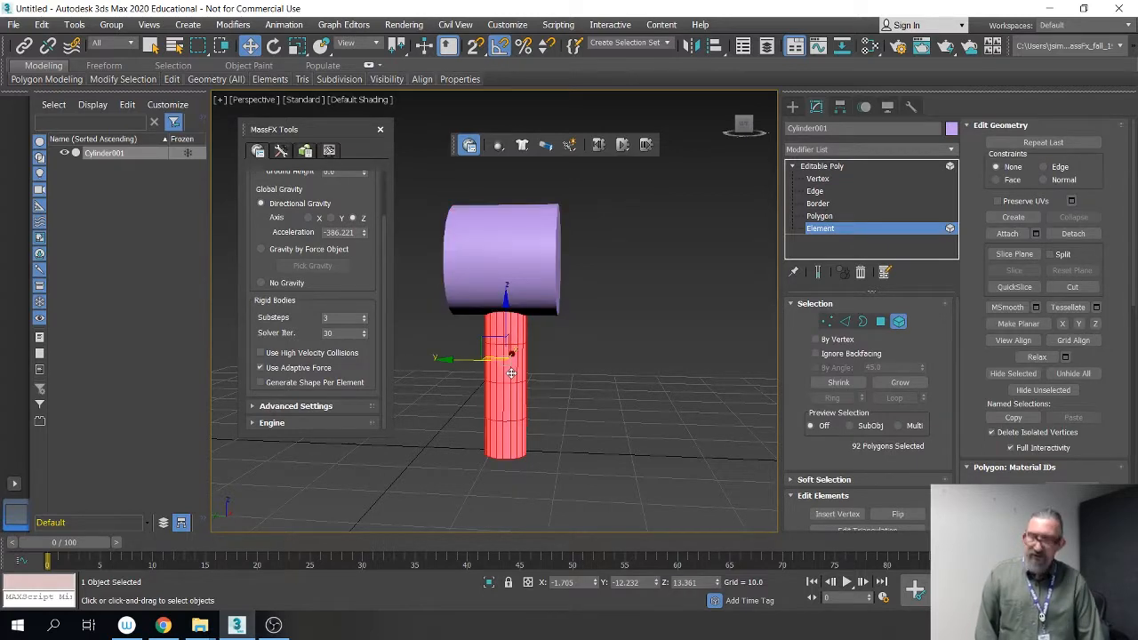
{"action": "left_click", "coordinate": [260, 383]}
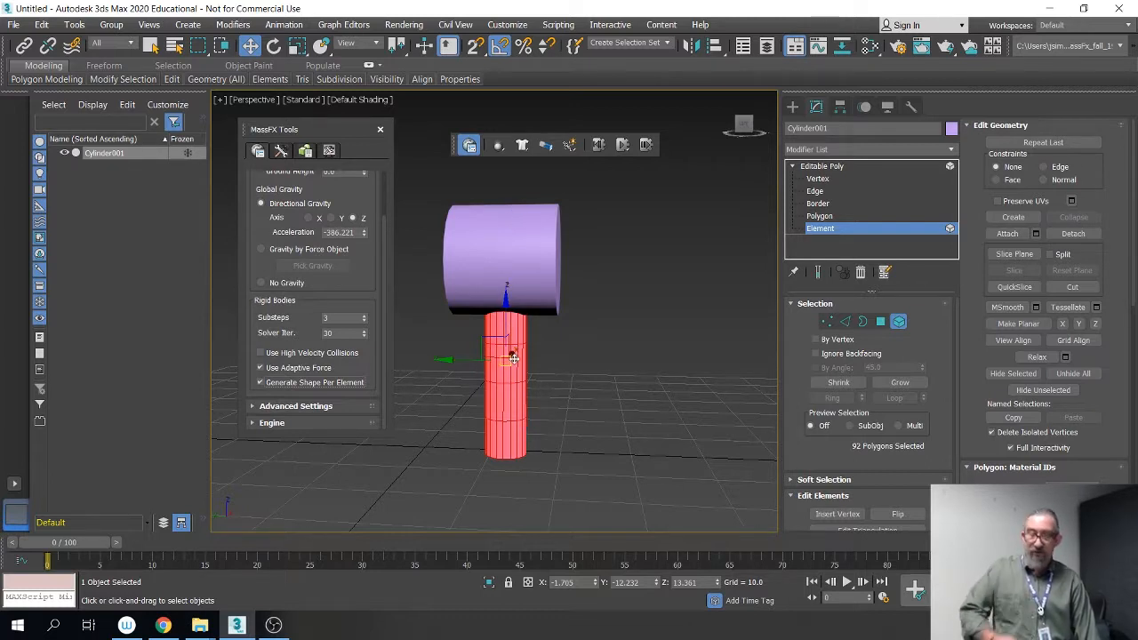
{"action": "left_click", "coordinate": [494, 244]}
{"action": "left_click", "coordinate": [504, 368]}
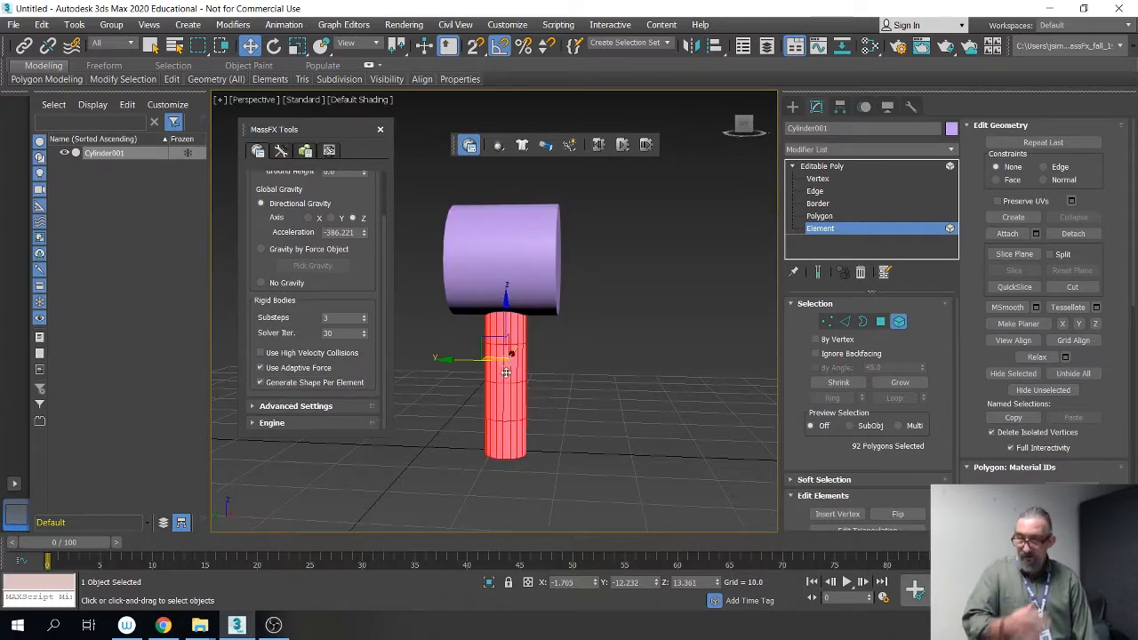
Step: Delete the combined cylinder object from the scene and return to the MassFX ground collision and gravity settings
{"action": "left_click", "coordinate": [899, 324]}
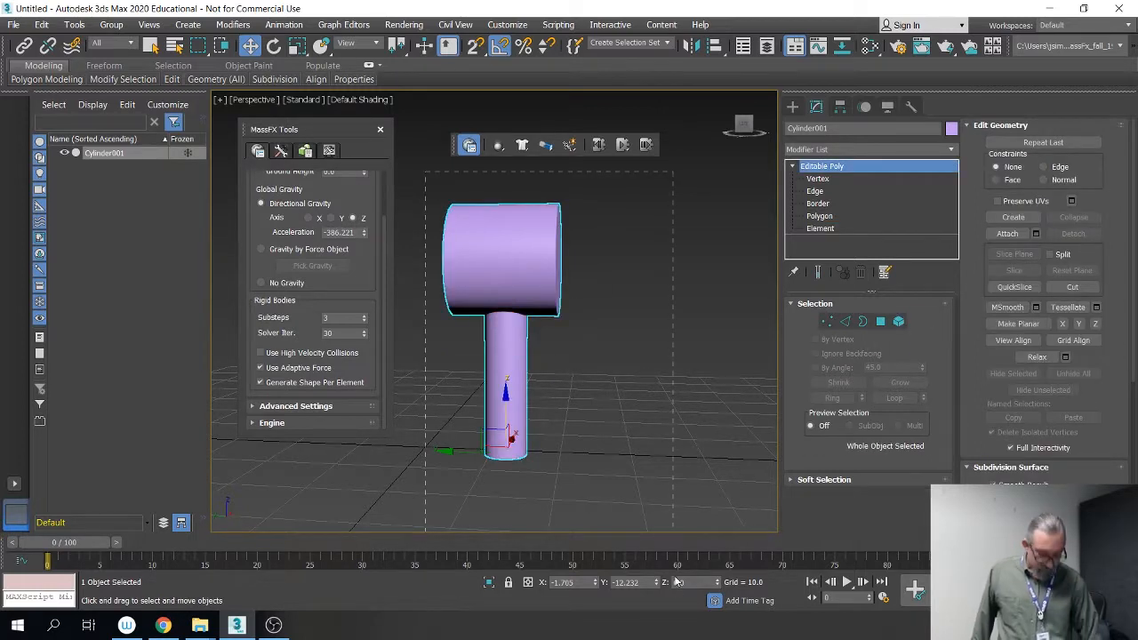
{"action": "key", "text": "Delete"}
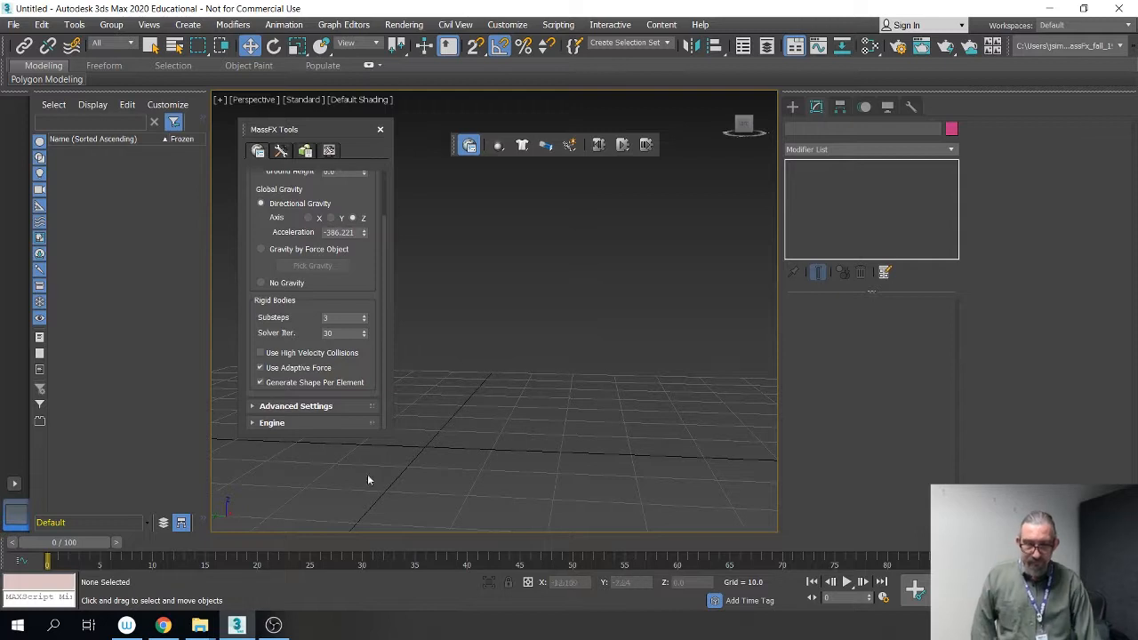
{"action": "mouse_move", "coordinate": [313, 127]}
{"action": "left_mouse_down"}
{"action": "mouse_move", "coordinate": [297, 129]}
{"action": "mouse_move", "coordinate": [306, 124]}
{"action": "left_mouse_up"}
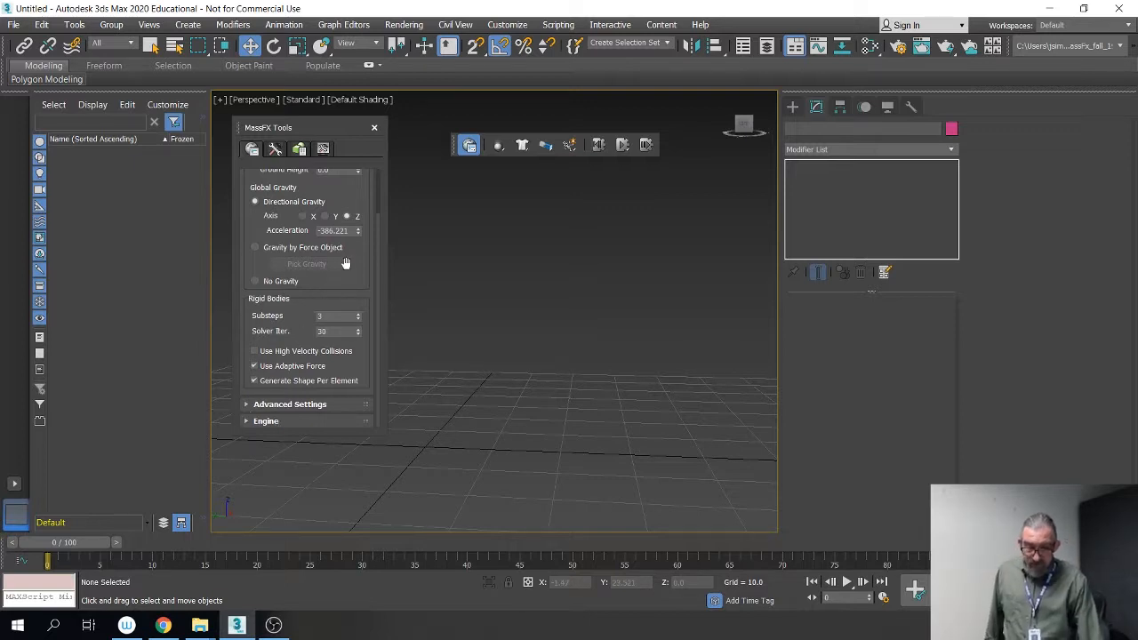
{"action": "left_click_drag", "start_coordinate": [346, 263], "coordinate": [364, 325]}
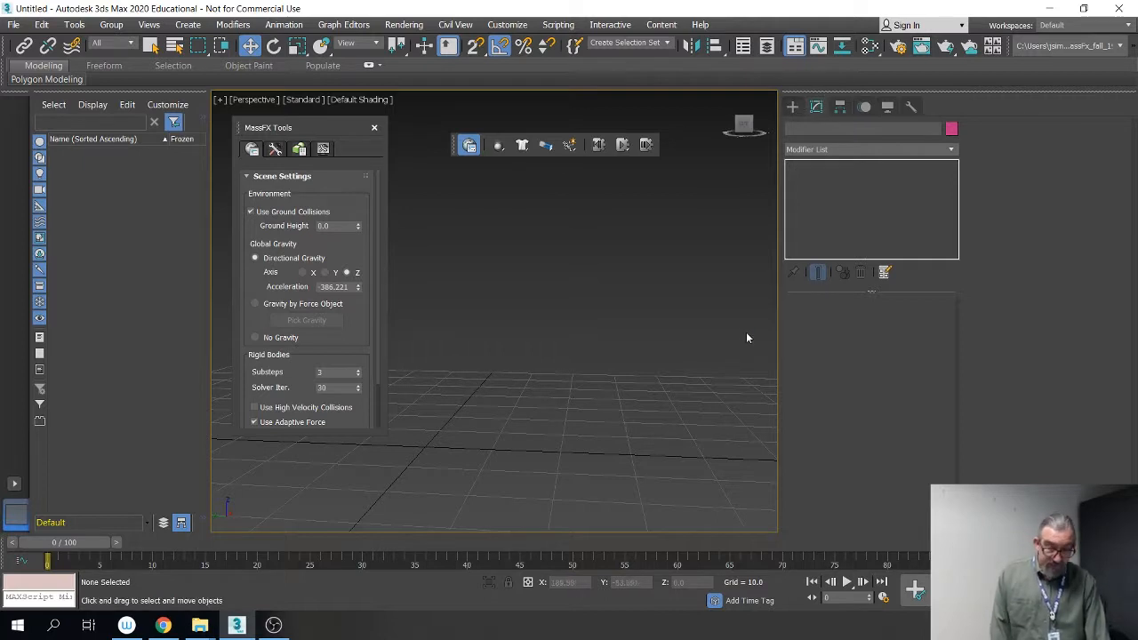
{"action": "left_click_drag", "start_coordinate": [726, 101], "coordinate": [648, 212]}
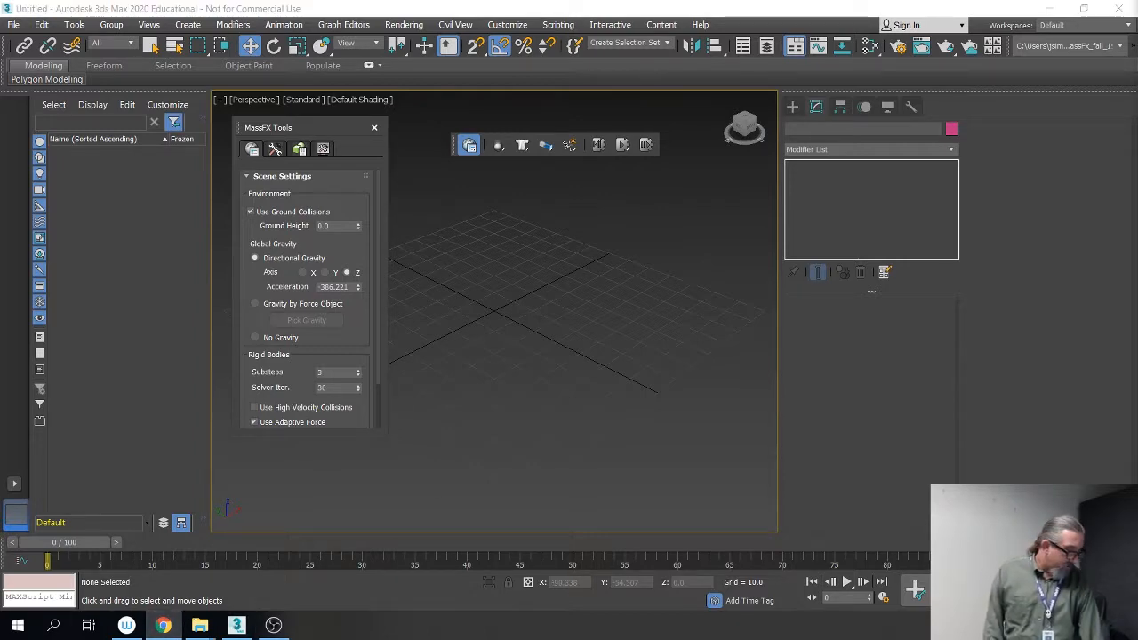
Step: Switch to Chrome, open YouTube and search for the instructor's name together with "3ds max"
{"action": "left_click", "coordinate": [163, 625]}
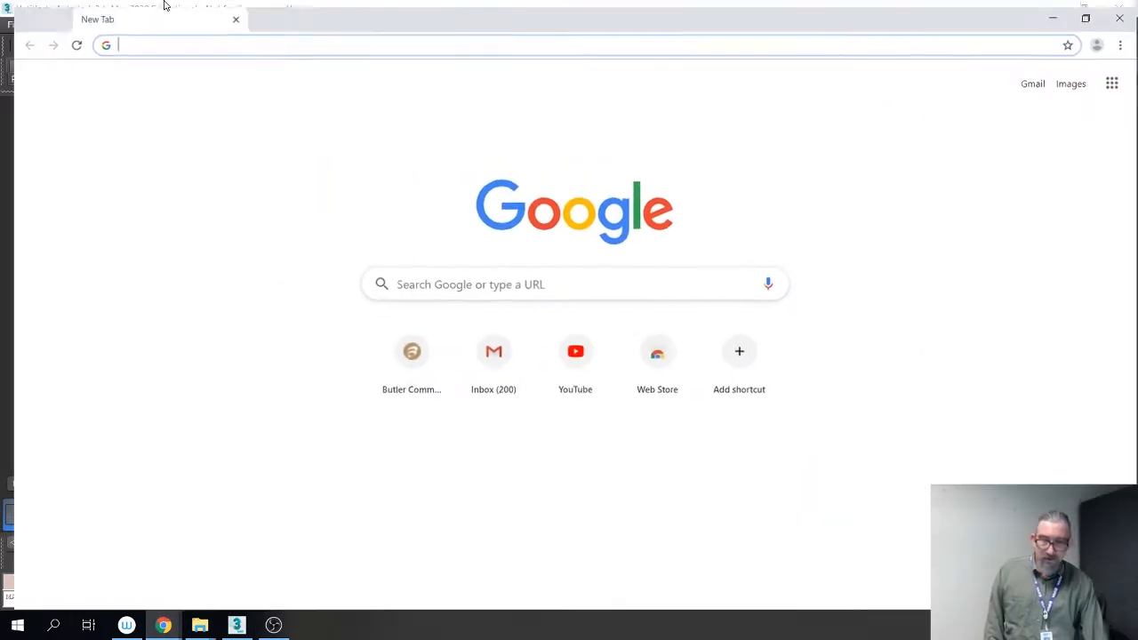
{"action": "left_click", "coordinate": [569, 347]}
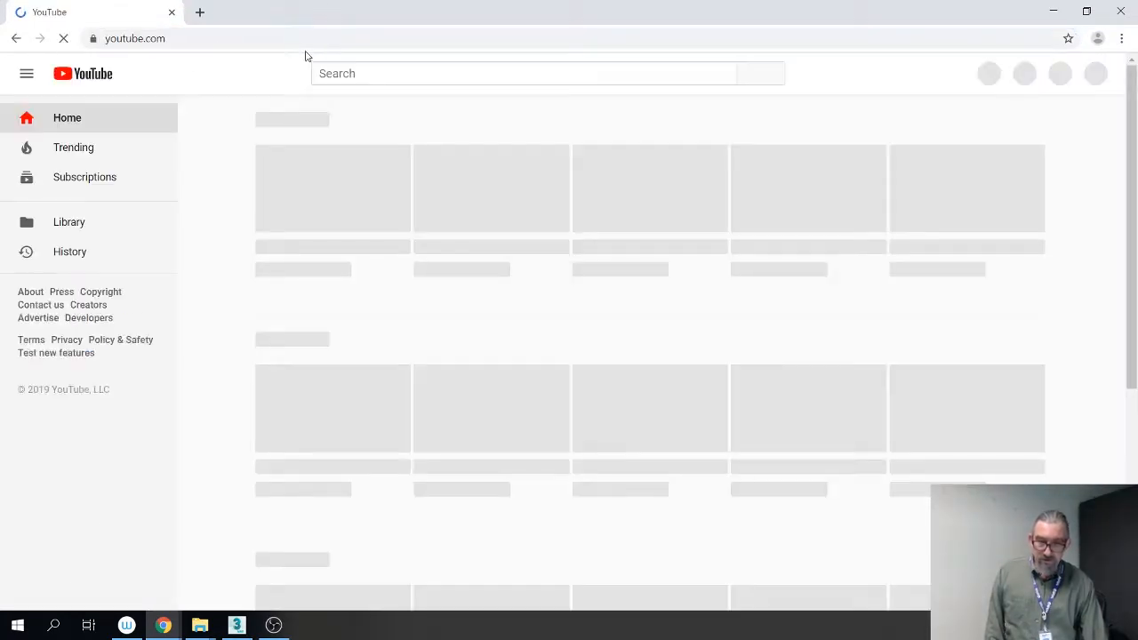
{"action": "left_click", "coordinate": [385, 69]}
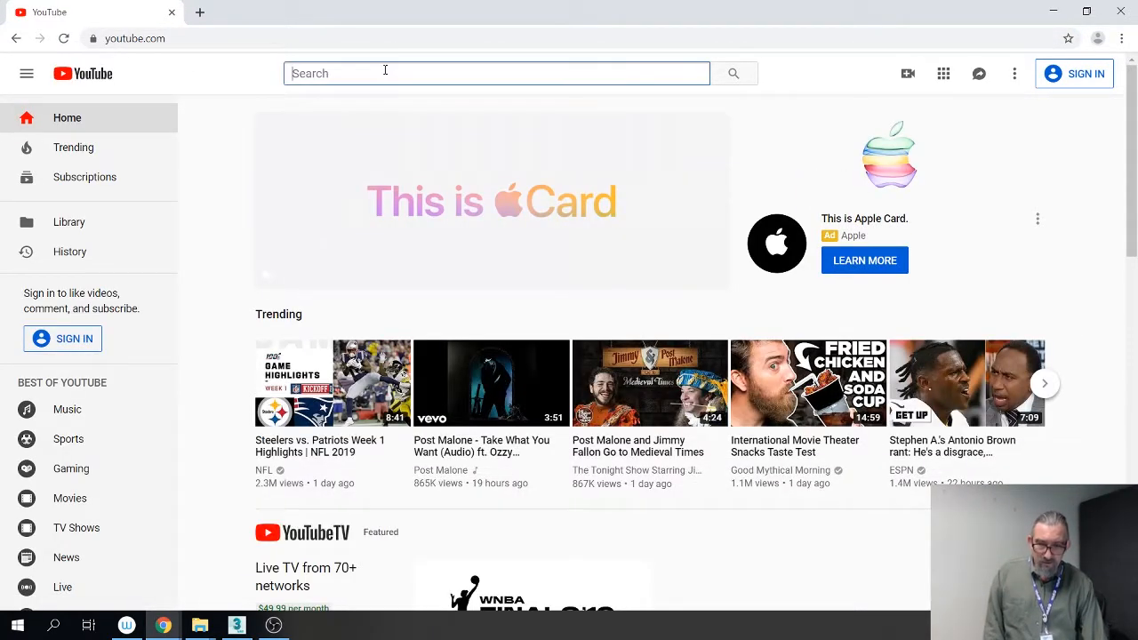
{"action": "type", "text": "jon sim"}
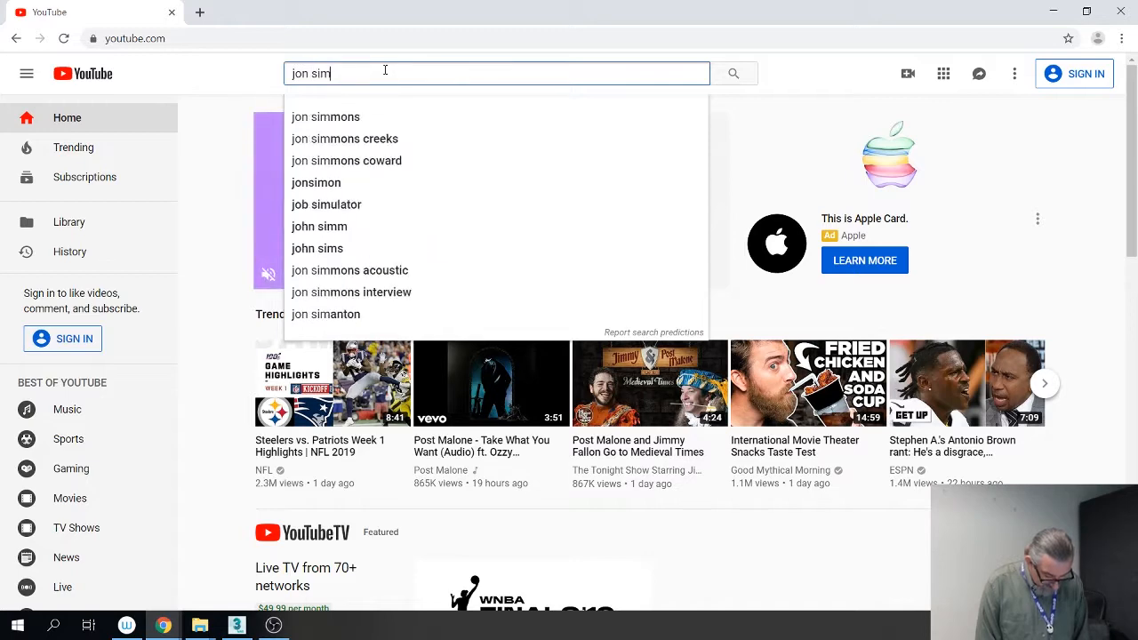
{"action": "type", "text": "pson 3ds max"}
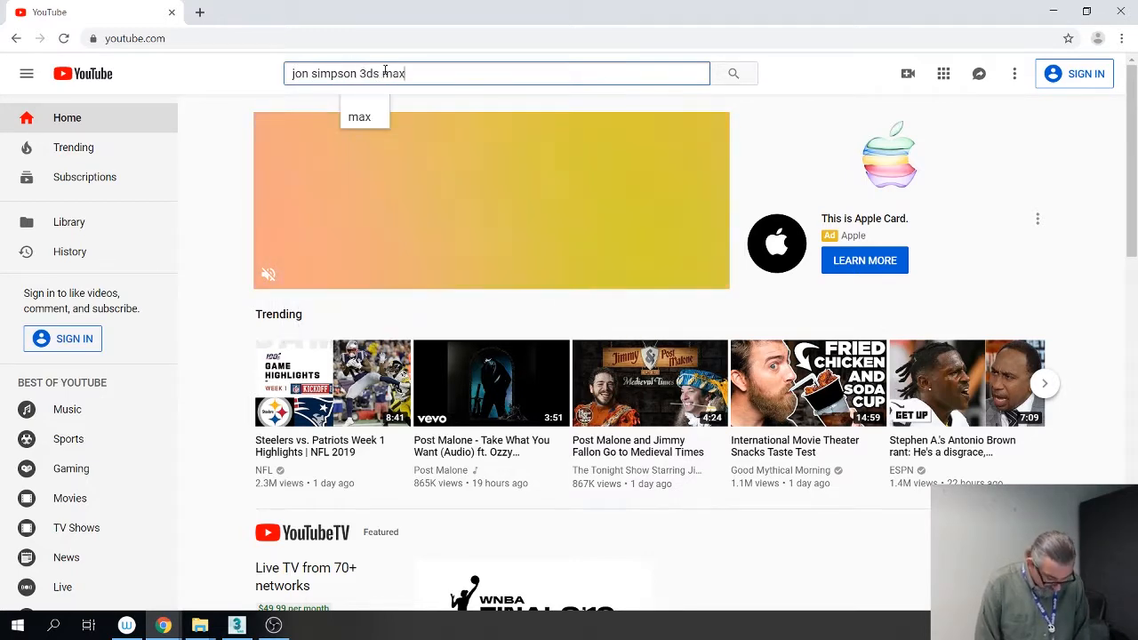
{"action": "key", "text": "Return"}
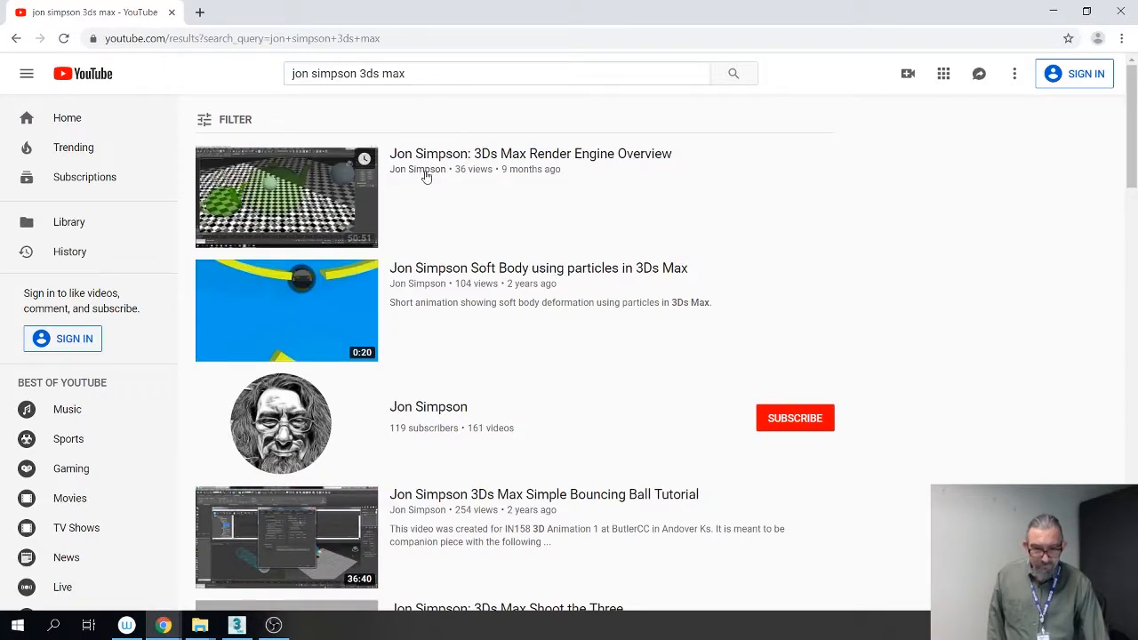
Step: Open the instructor's YouTube channel from the search results and show its list of uploaded videos
{"action": "left_click", "coordinate": [417, 169]}
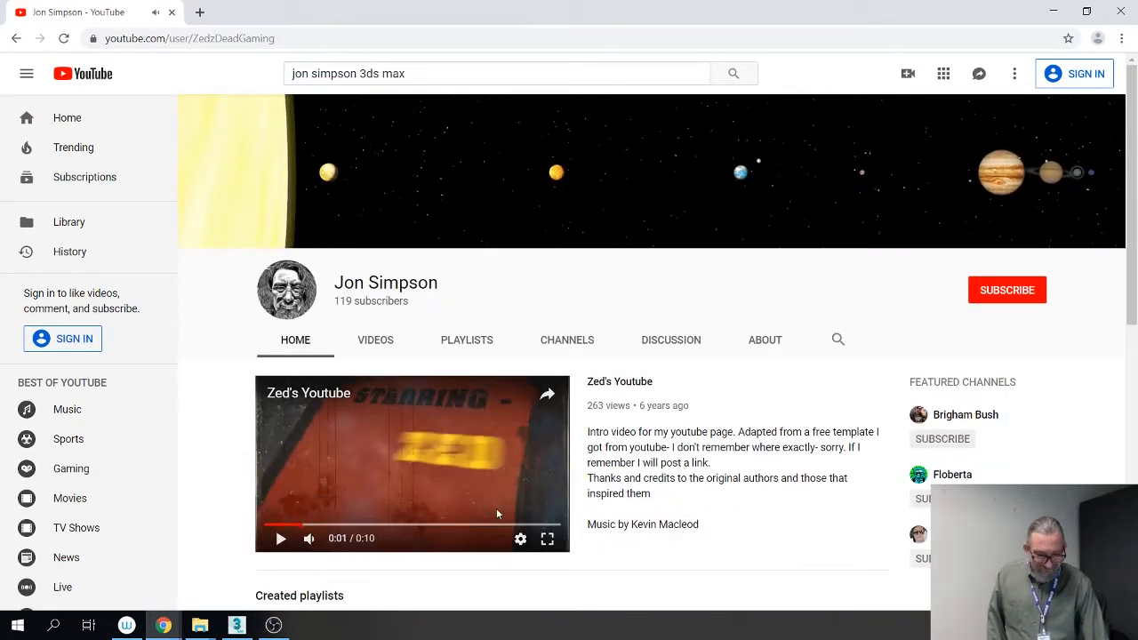
{"action": "scroll", "coordinate": [496, 462], "scroll_direction": "down", "scroll_amount": 7}
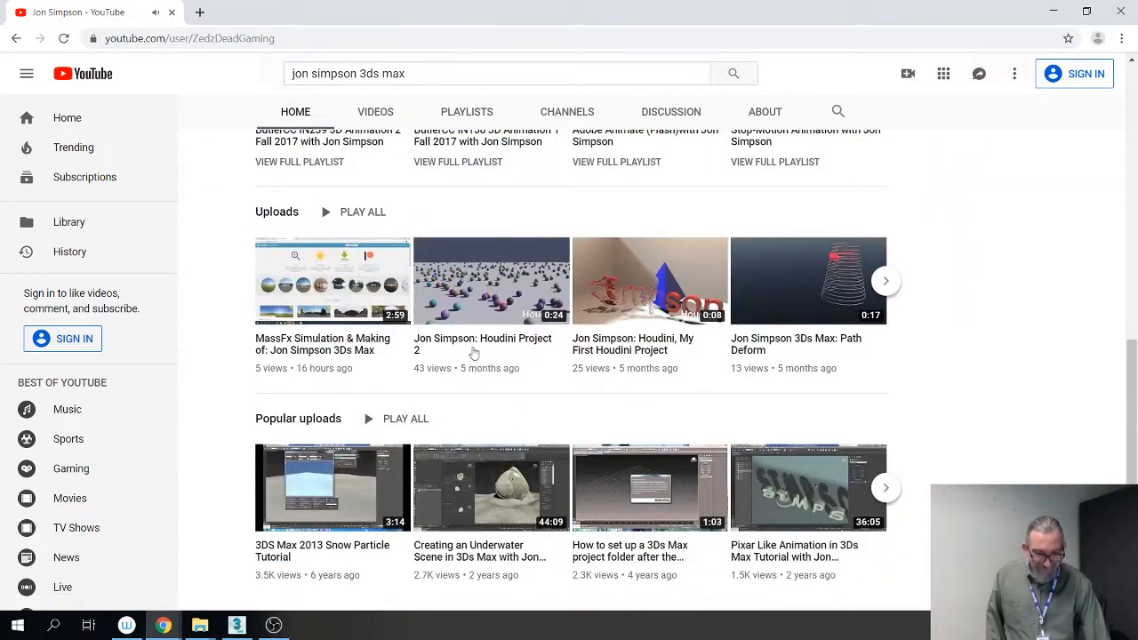
{"action": "scroll", "coordinate": [496, 372], "scroll_direction": "up", "scroll_amount": 6}
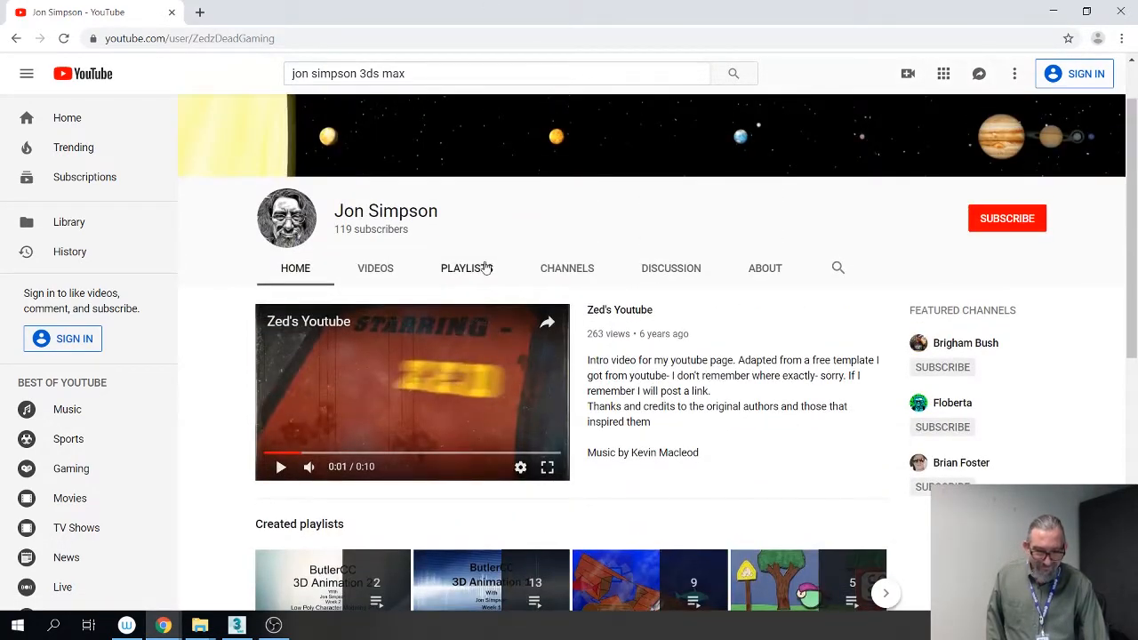
{"action": "left_click", "coordinate": [375, 268]}
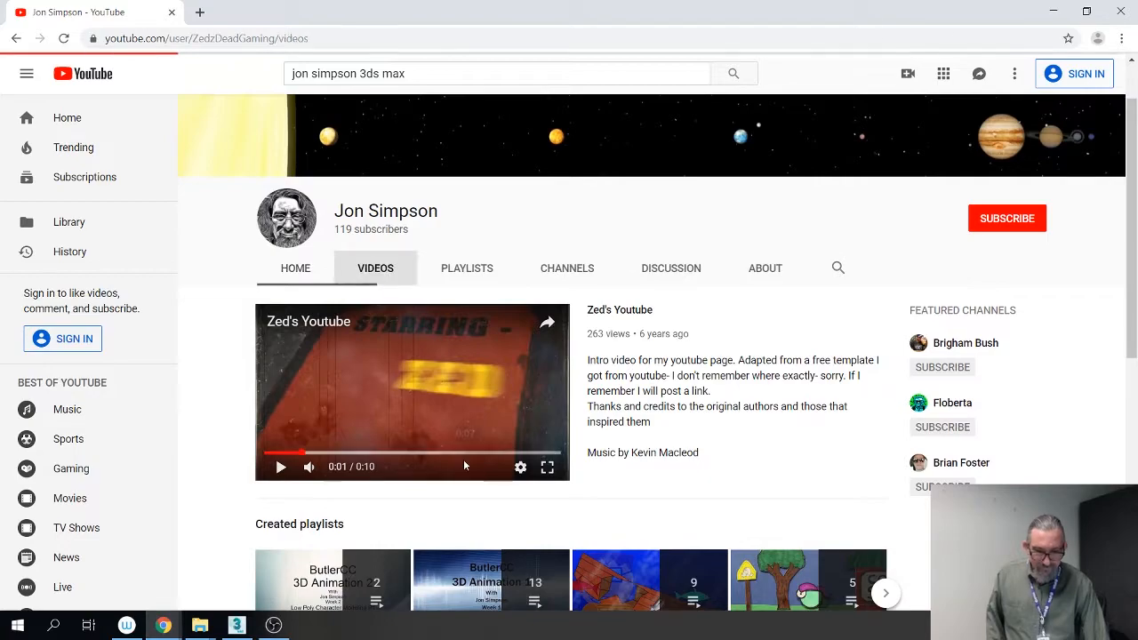
Step: Look through the uploads for physics examples, watch "blender 2.7 rigid body ball", and return to the video list
{"action": "scroll", "coordinate": [516, 515], "scroll_direction": "down", "scroll_amount": 3}
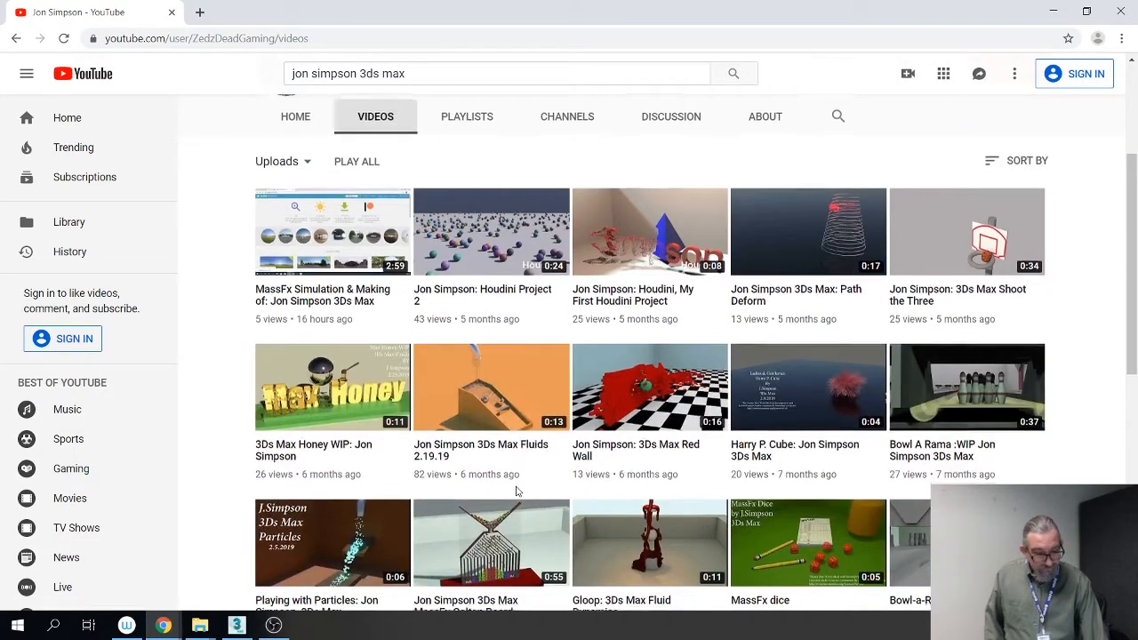
{"action": "scroll", "coordinate": [516, 515], "scroll_direction": "down", "scroll_amount": 3}
{"action": "scroll", "coordinate": [516, 515], "scroll_direction": "down", "scroll_amount": 10}
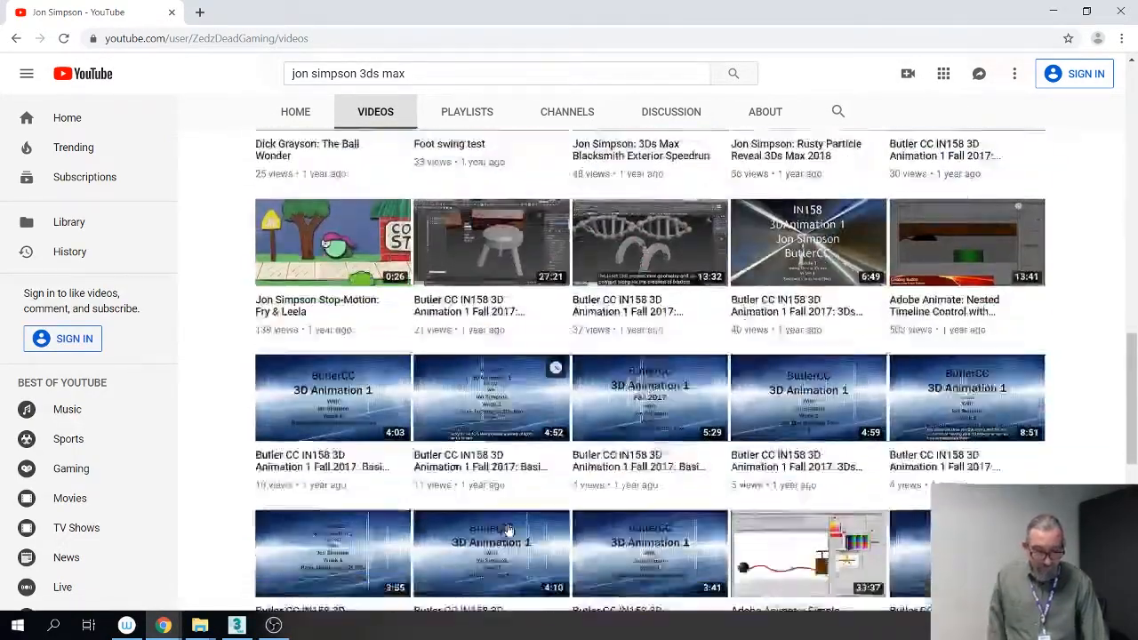
{"action": "scroll", "coordinate": [511, 528], "scroll_direction": "down", "scroll_amount": 8}
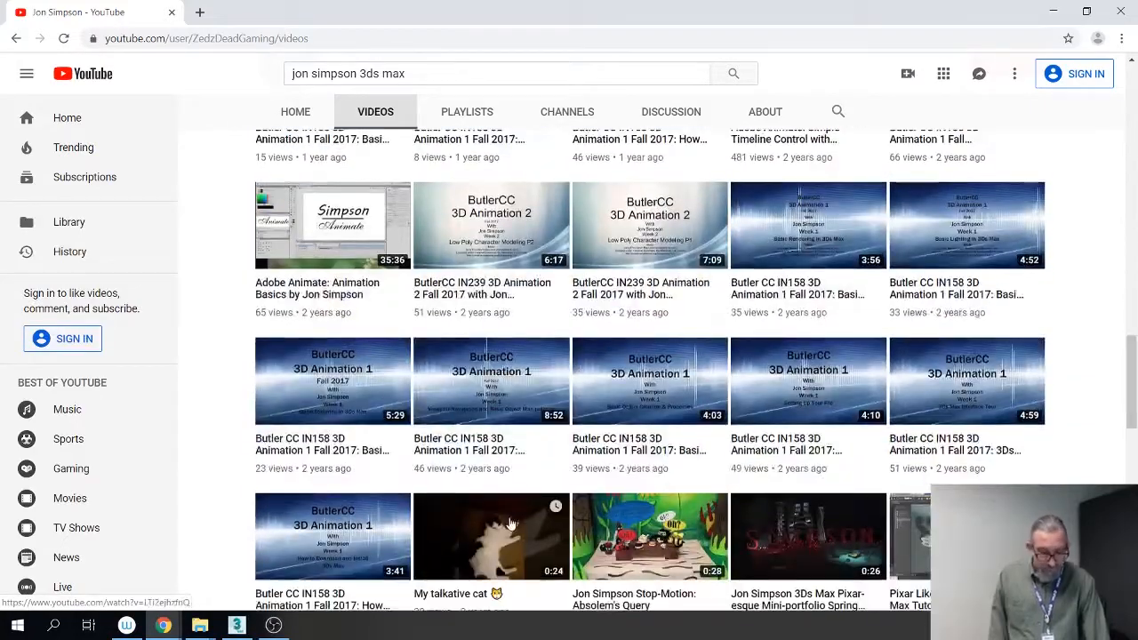
{"action": "scroll", "coordinate": [595, 530], "scroll_direction": "down", "scroll_amount": 9}
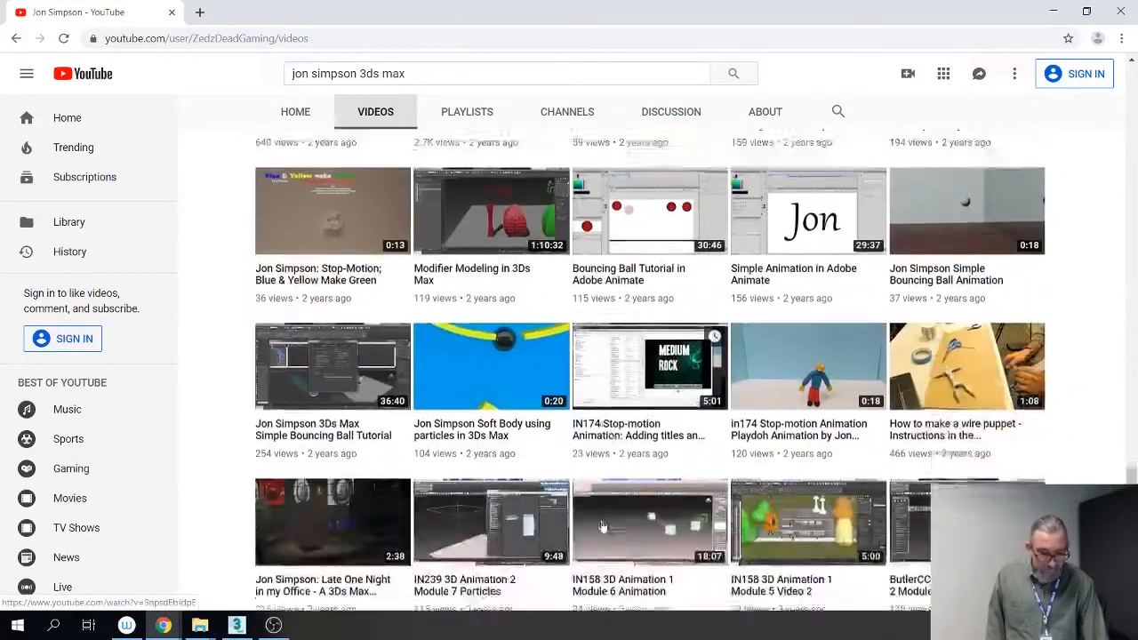
{"action": "scroll", "coordinate": [602, 526], "scroll_direction": "down", "scroll_amount": 10}
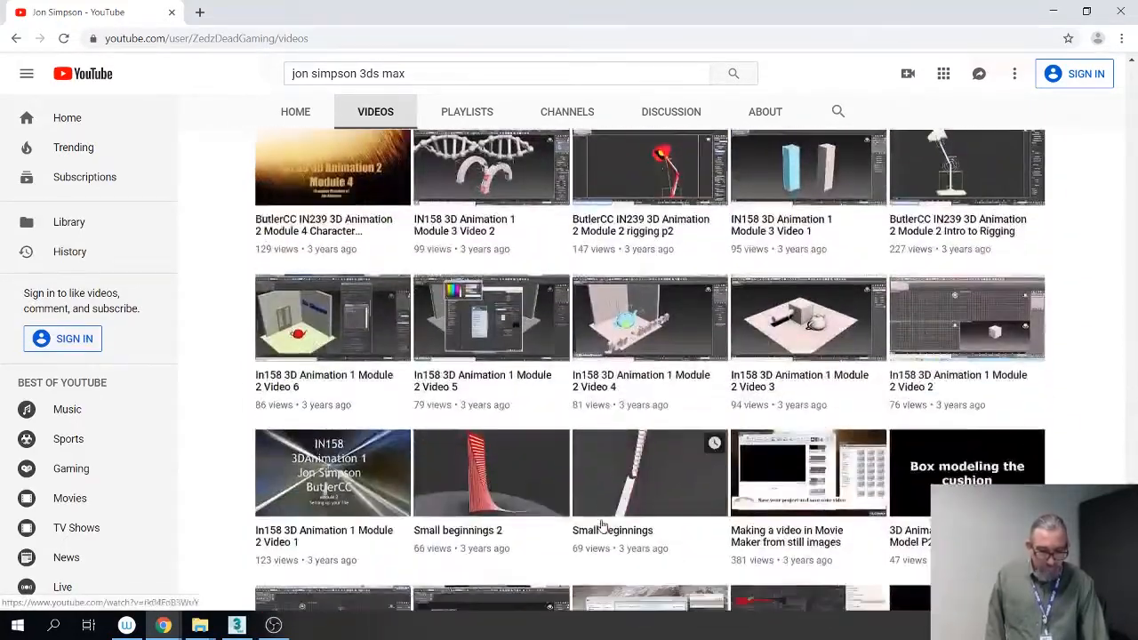
{"action": "scroll", "coordinate": [602, 527], "scroll_direction": "down", "scroll_amount": 10}
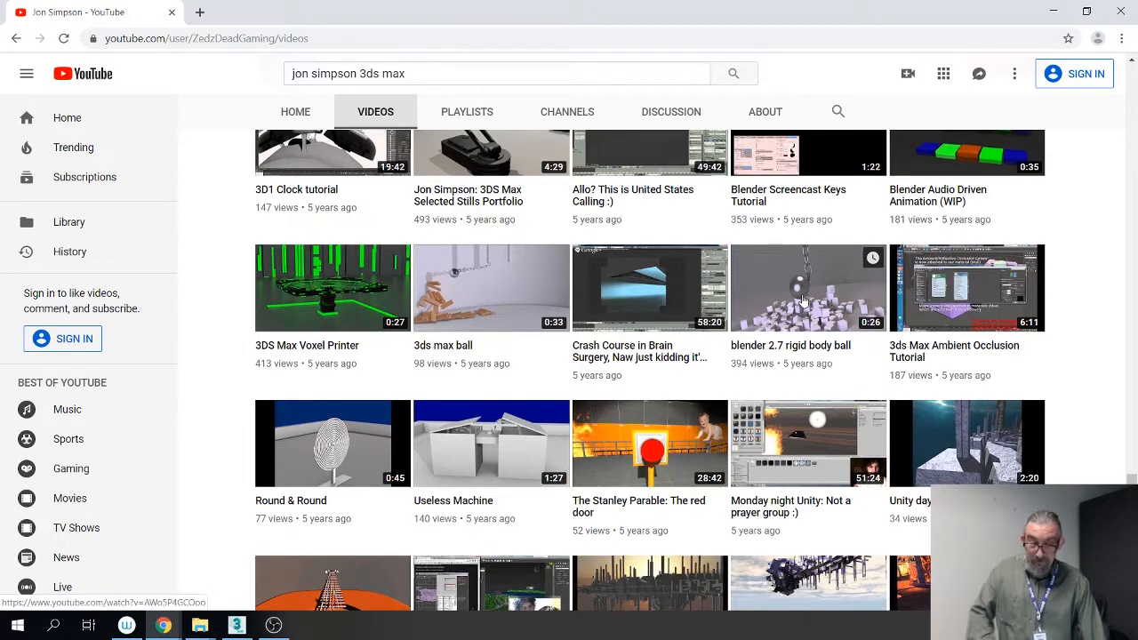
{"action": "left_click", "coordinate": [803, 300]}
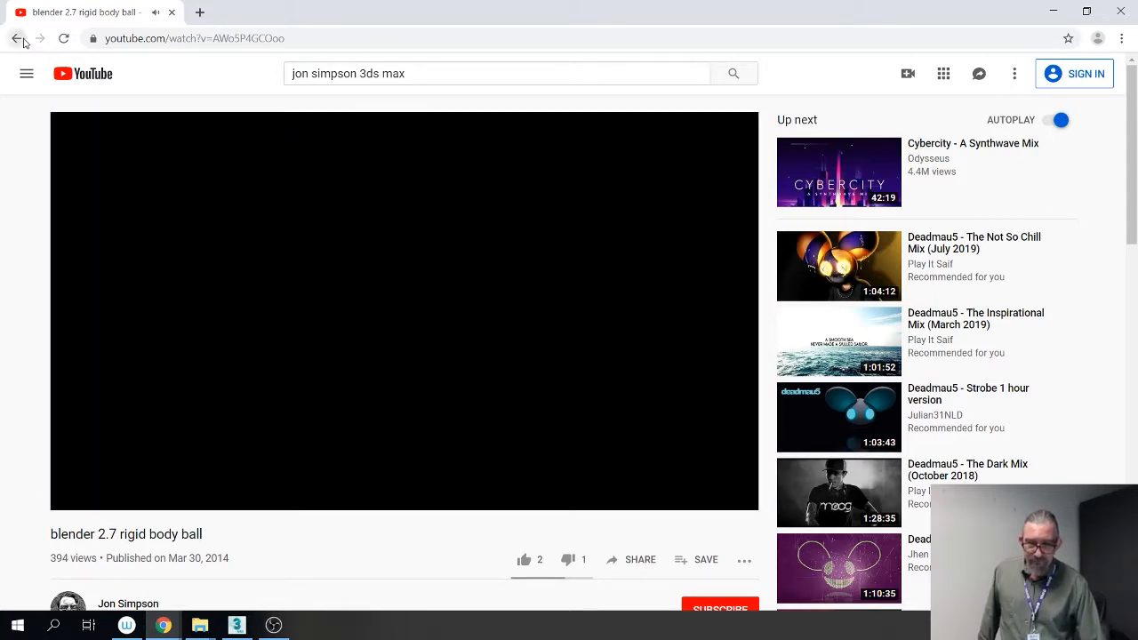
{"action": "left_click", "coordinate": [18, 39]}
Step: Browse the oldest uploads, then play the "3ds max ball" video and pause it near the end
{"action": "scroll", "coordinate": [554, 569], "scroll_direction": "down", "scroll_amount": 3}
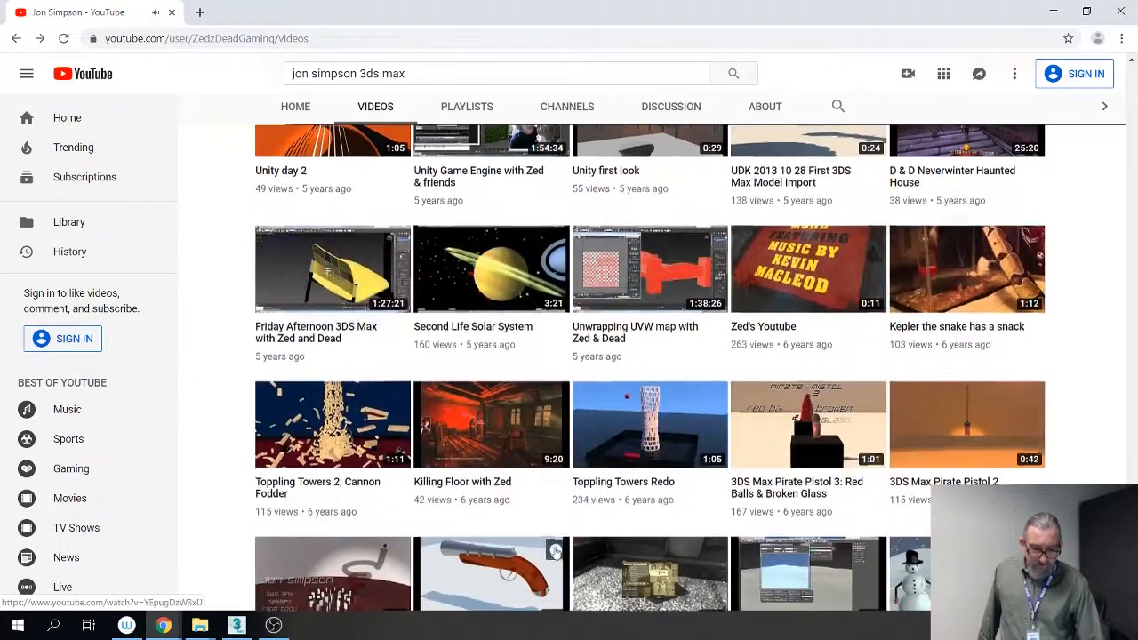
{"action": "scroll", "coordinate": [529, 444], "scroll_direction": "up", "scroll_amount": 3}
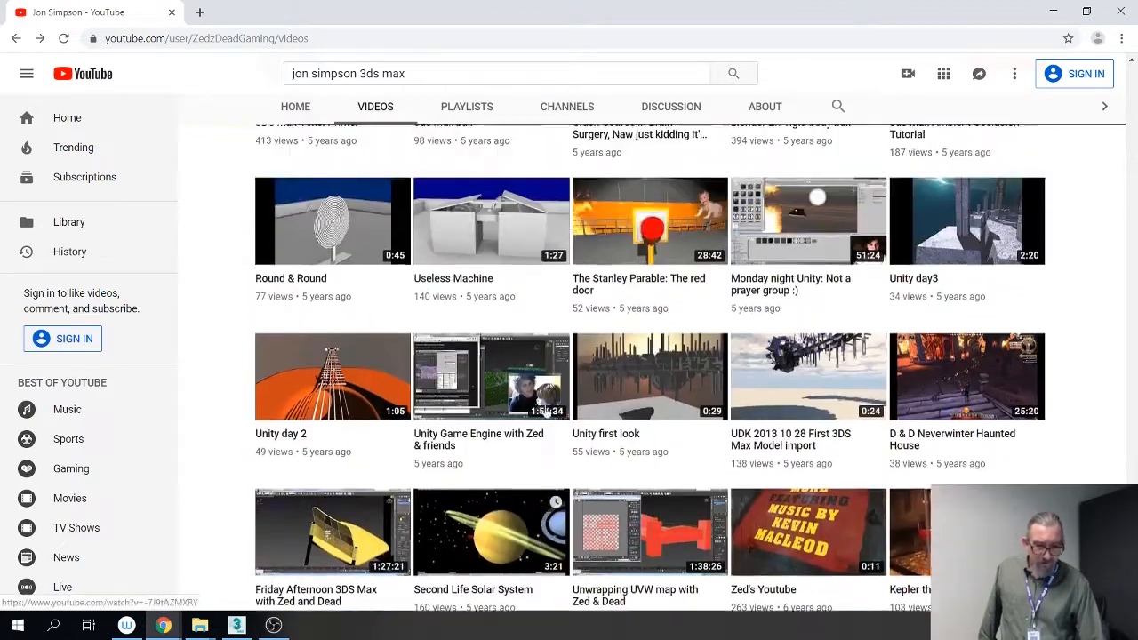
{"action": "scroll", "coordinate": [662, 429], "scroll_direction": "down", "scroll_amount": 6}
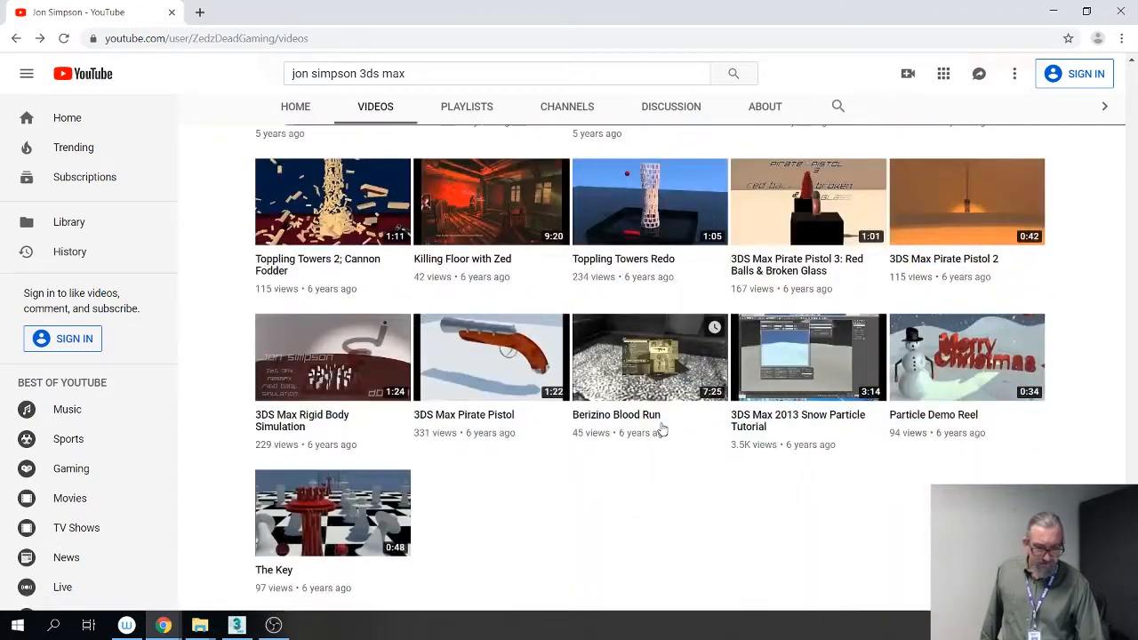
{"action": "scroll", "coordinate": [662, 429], "scroll_direction": "up", "scroll_amount": 7}
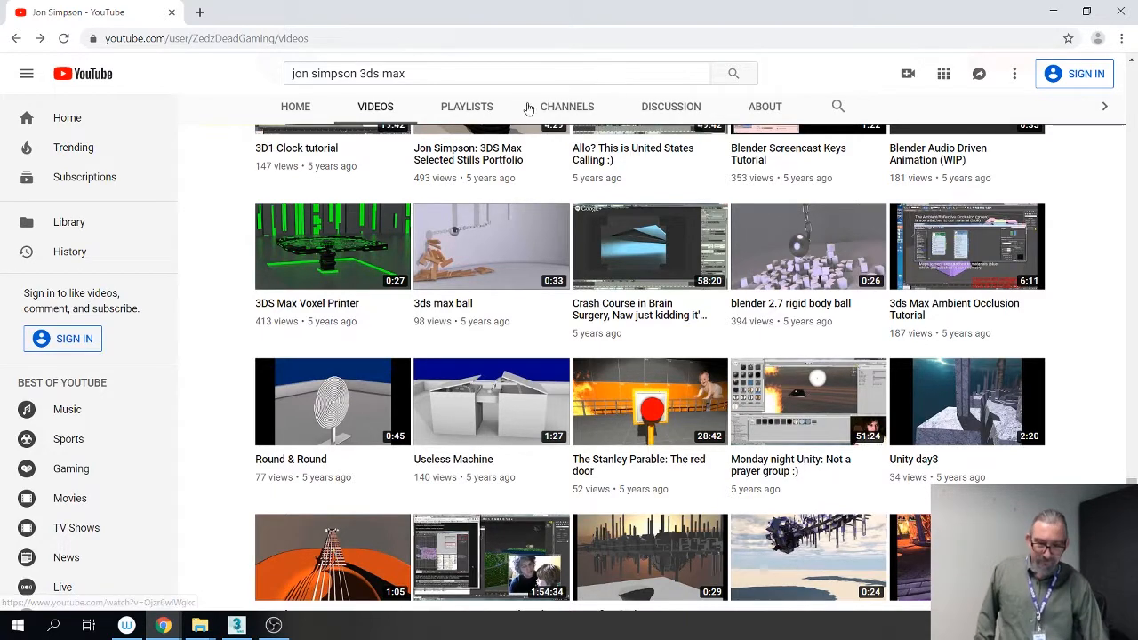
{"action": "left_click", "coordinate": [514, 253]}
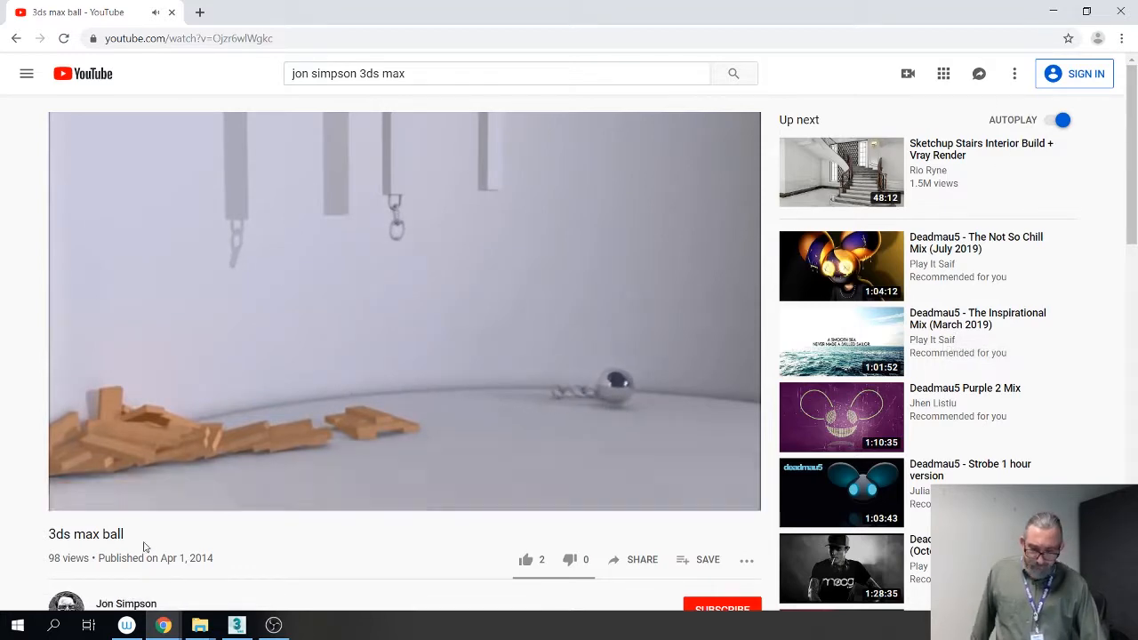
{"action": "left_click", "coordinate": [73, 497]}
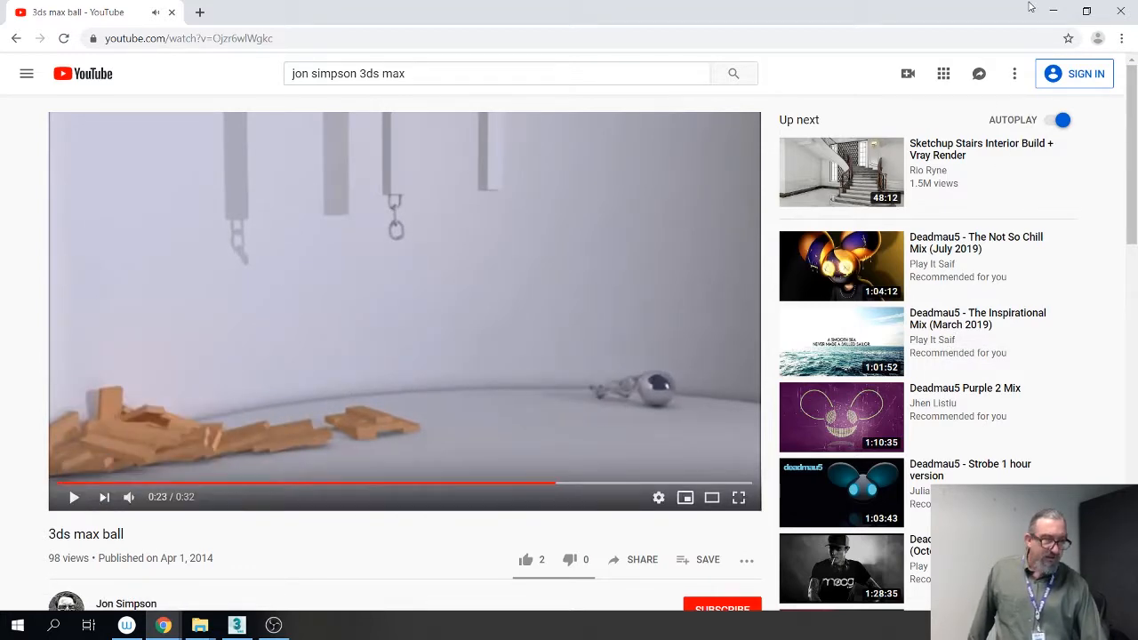
Step: Switch back to 3ds Max and review the Units Setup, keeping the display units as they are
{"action": "left_click", "coordinate": [1052, 10]}
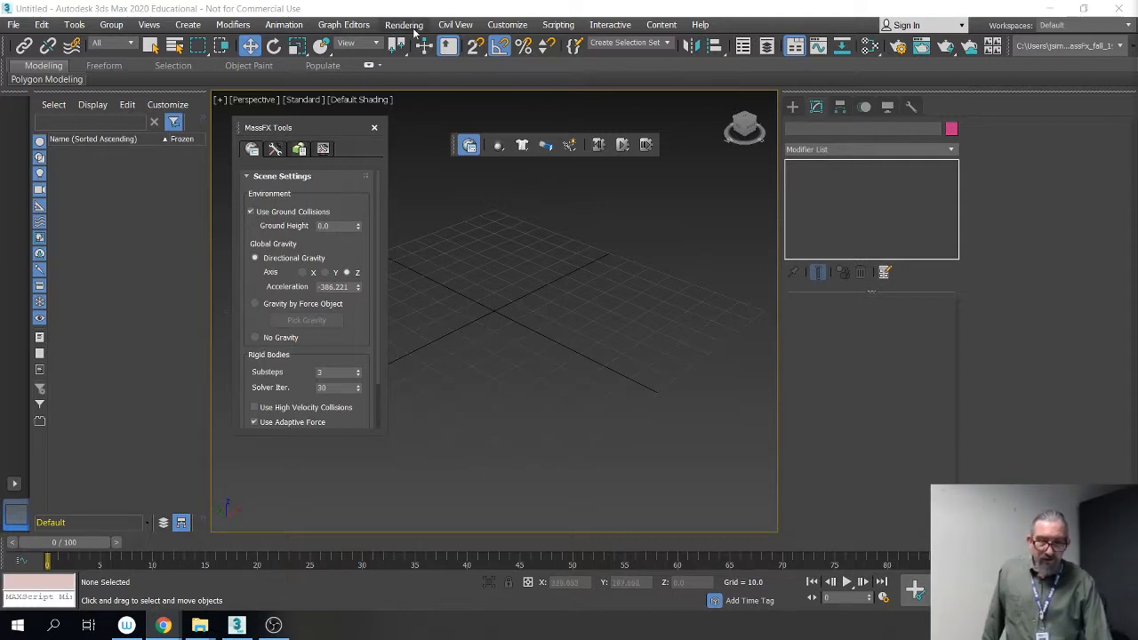
{"action": "left_click", "coordinate": [521, 25]}
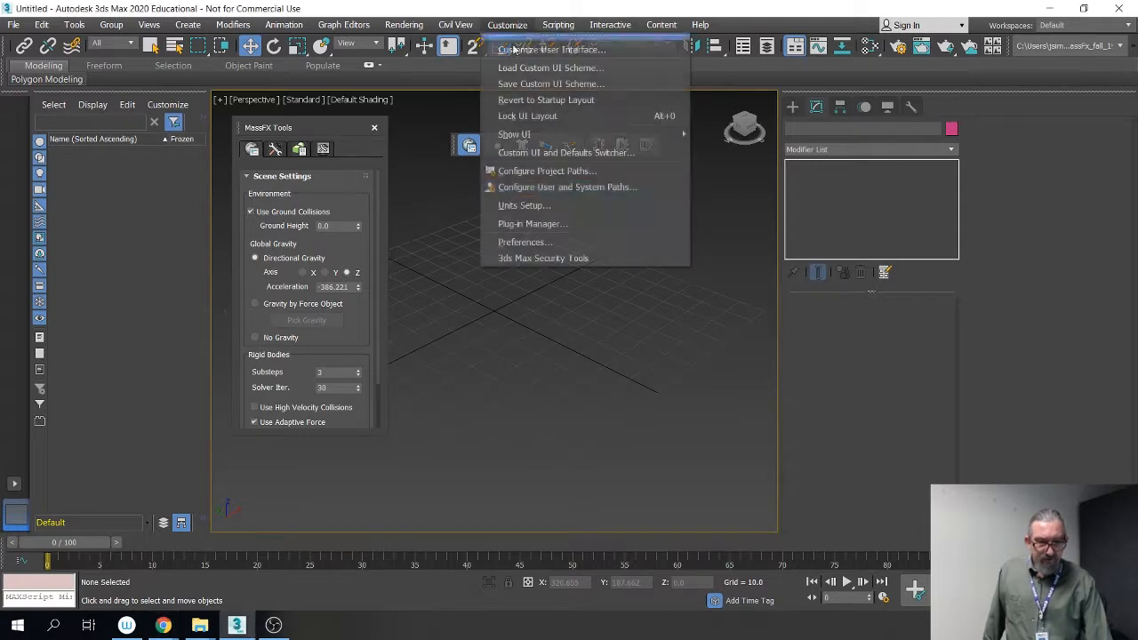
{"action": "left_click", "coordinate": [526, 207]}
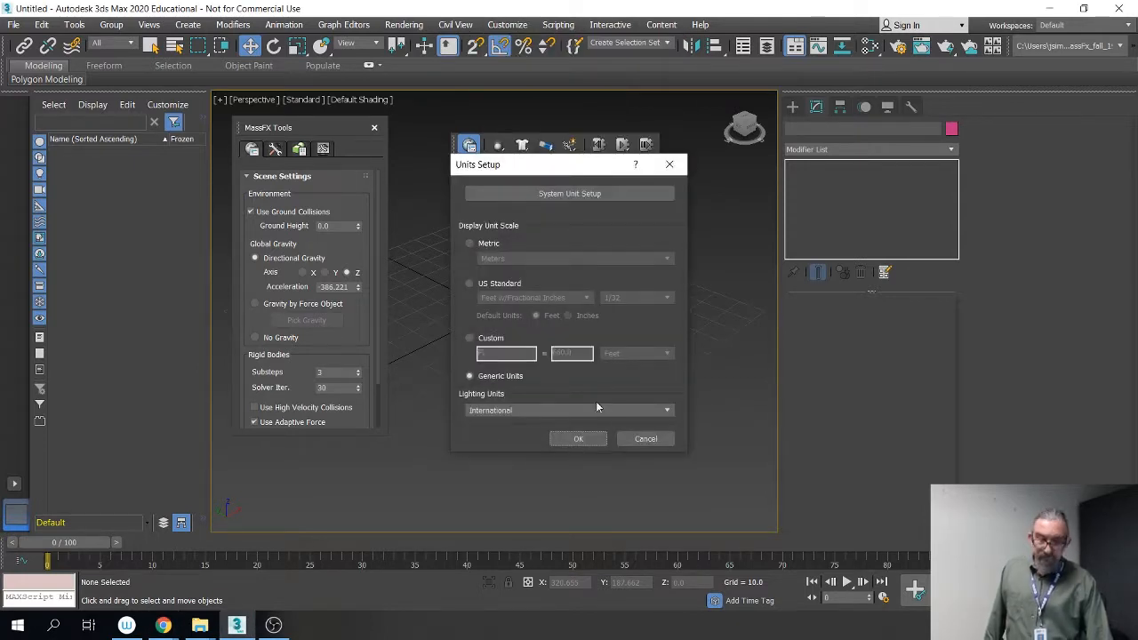
{"action": "left_click", "coordinate": [592, 439]}
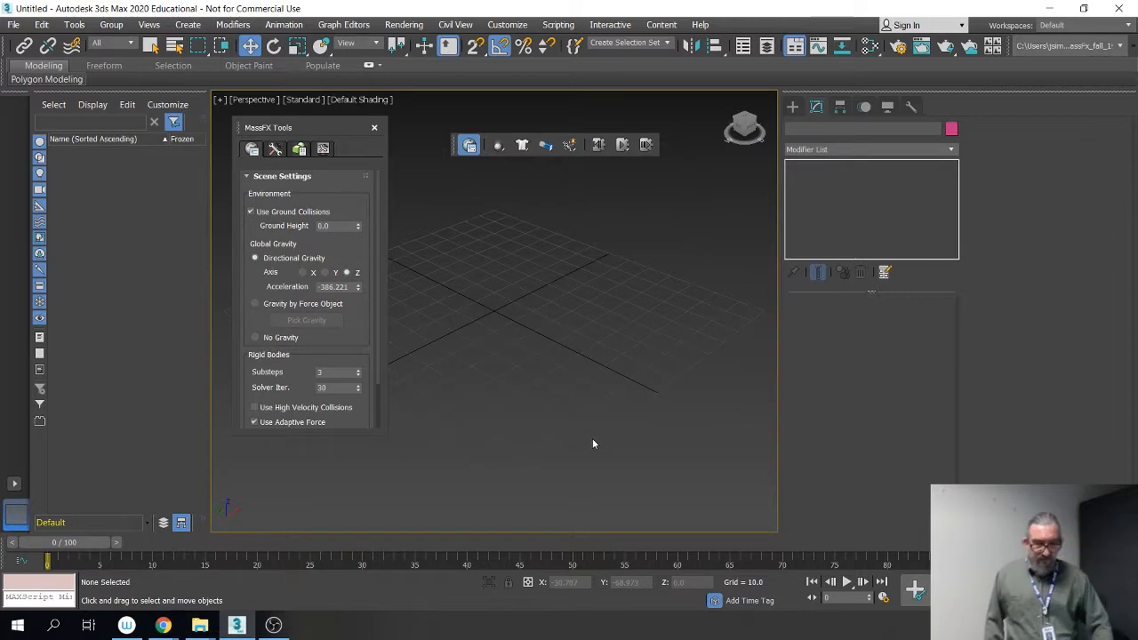
Step: Create a box at the origin by keyboard entry with length, width and height all set to 10
{"action": "left_click", "coordinate": [792, 107]}
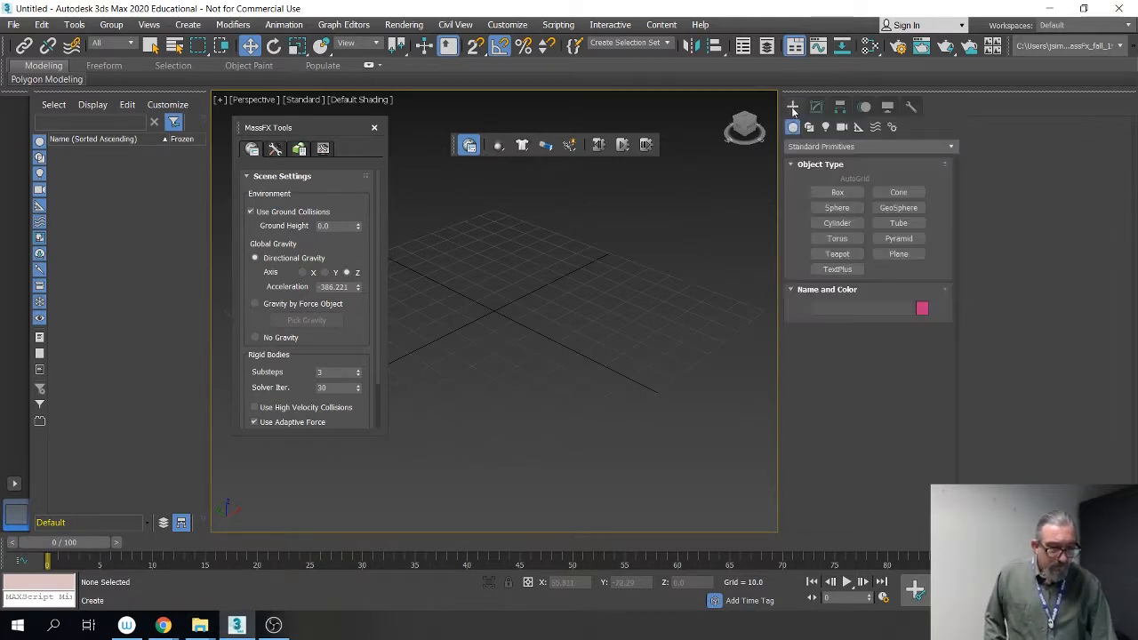
{"action": "left_click", "coordinate": [837, 192]}
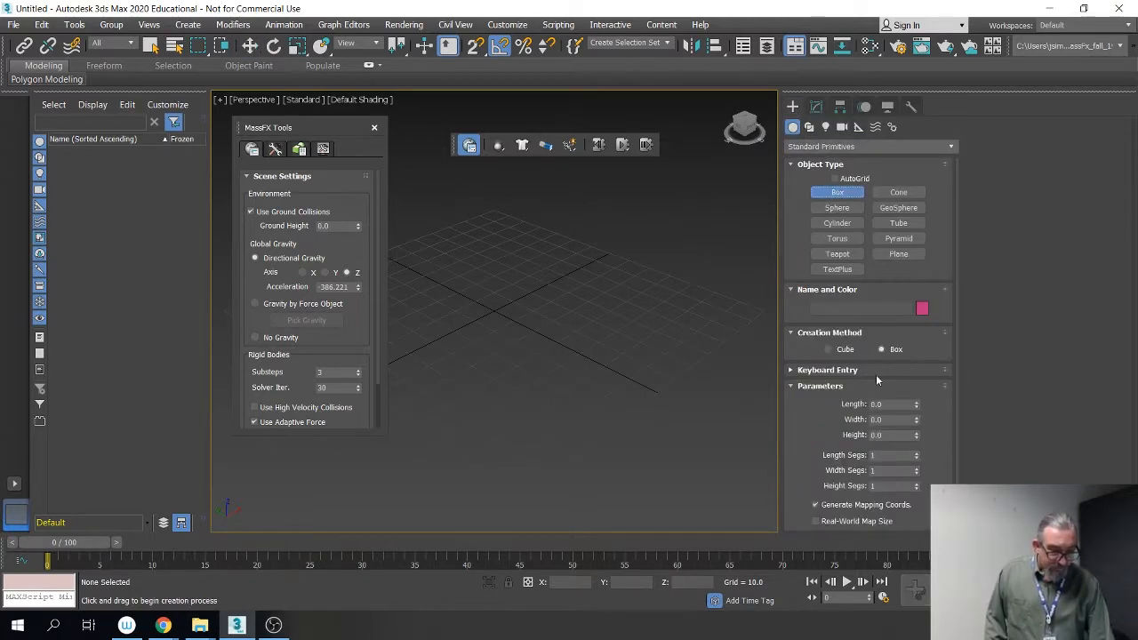
{"action": "left_click", "coordinate": [826, 370]}
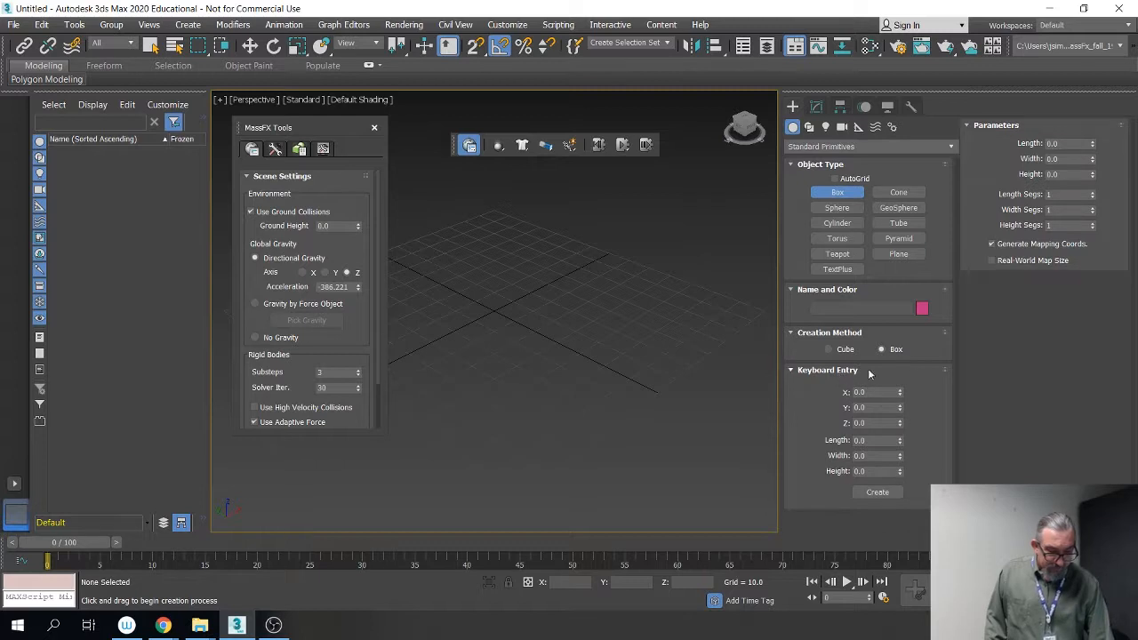
{"action": "left_click", "coordinate": [877, 440]}
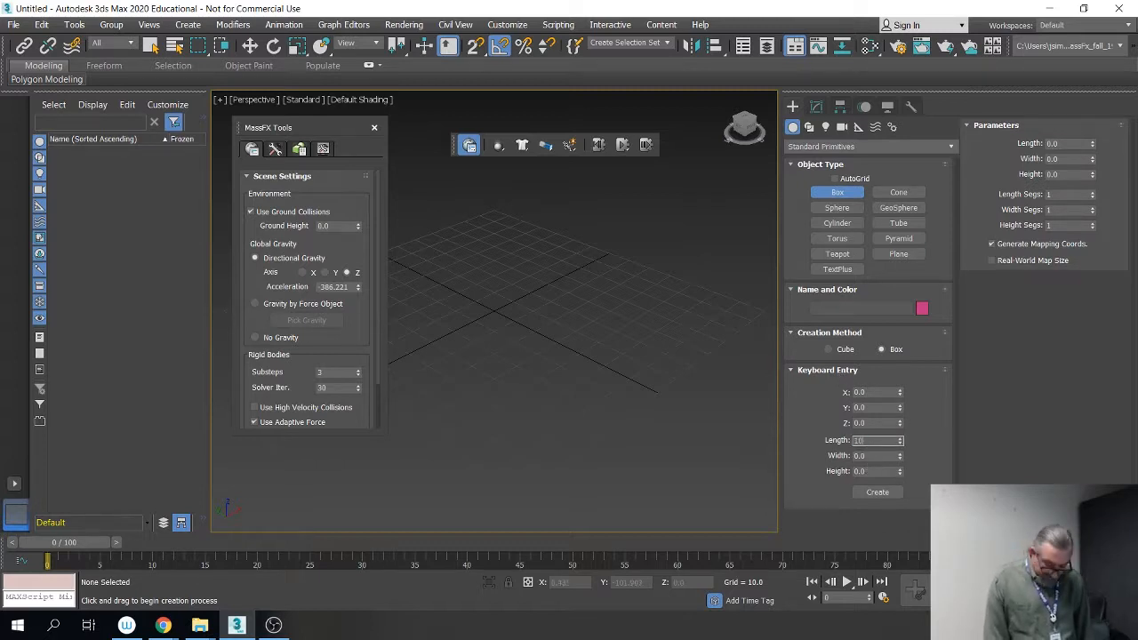
{"action": "key", "text": "Tab"}
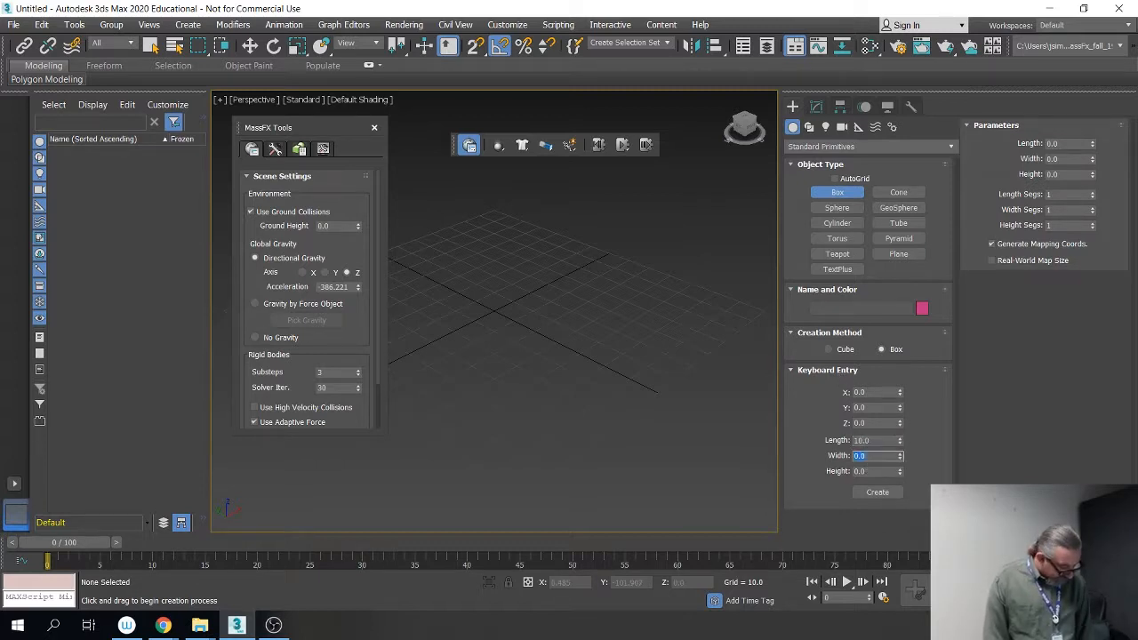
{"action": "type", "text": "10"}
{"action": "key", "text": "Tab"}
{"action": "type", "text": "10"}
{"action": "key", "text": "Return"}
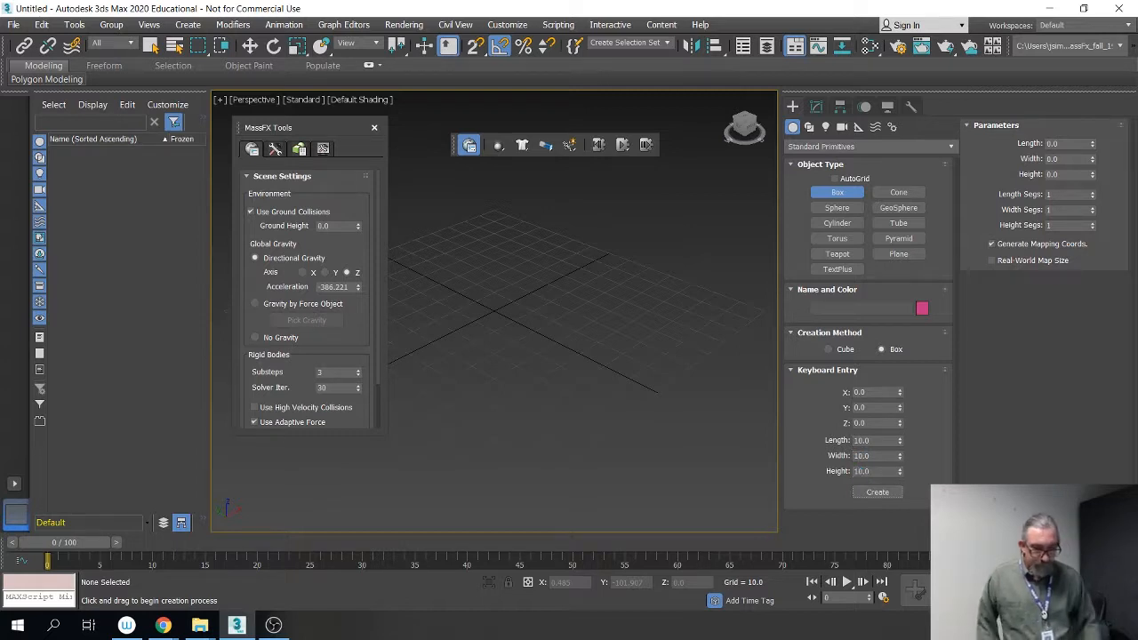
{"action": "left_click", "coordinate": [880, 490]}
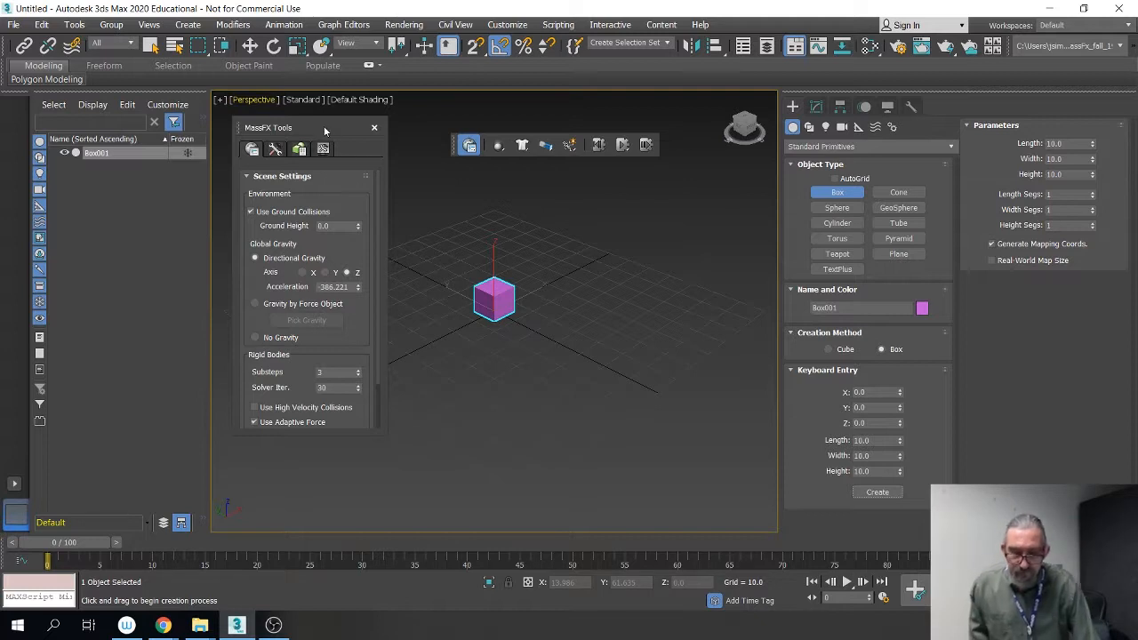
Step: Move the MassFX Tools window clear of the box and raise the box about 45 units along Z
{"action": "left_click_drag", "start_coordinate": [322, 126], "coordinate": [240, 138]}
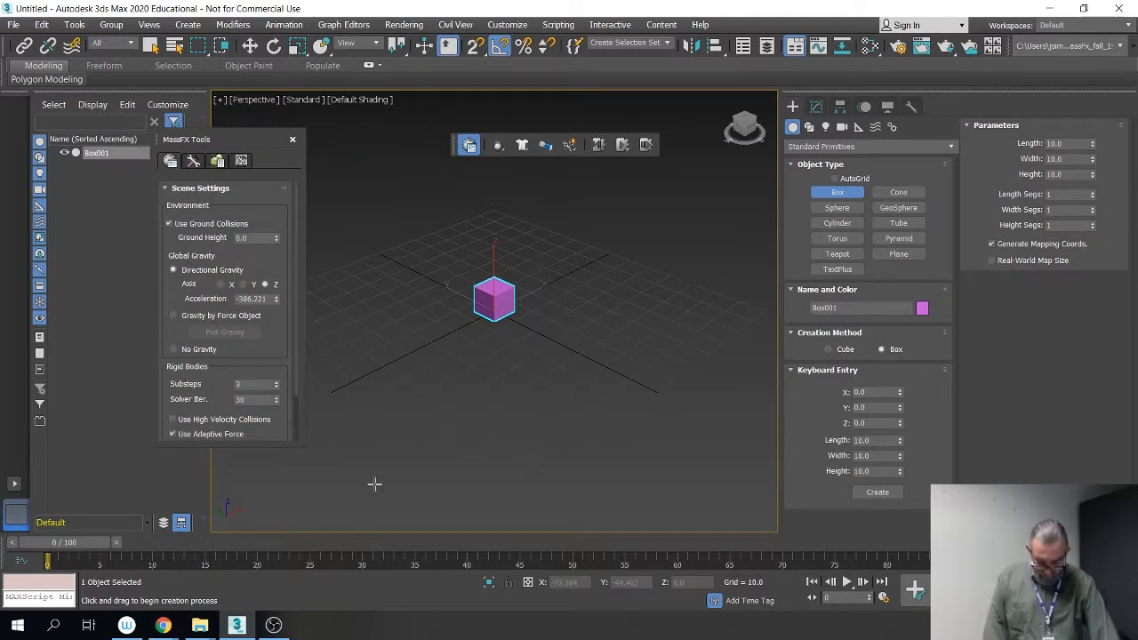
{"action": "middle_click_drag", "start_coordinate": [672, 418], "coordinate": [579, 391], "text": "alt"}
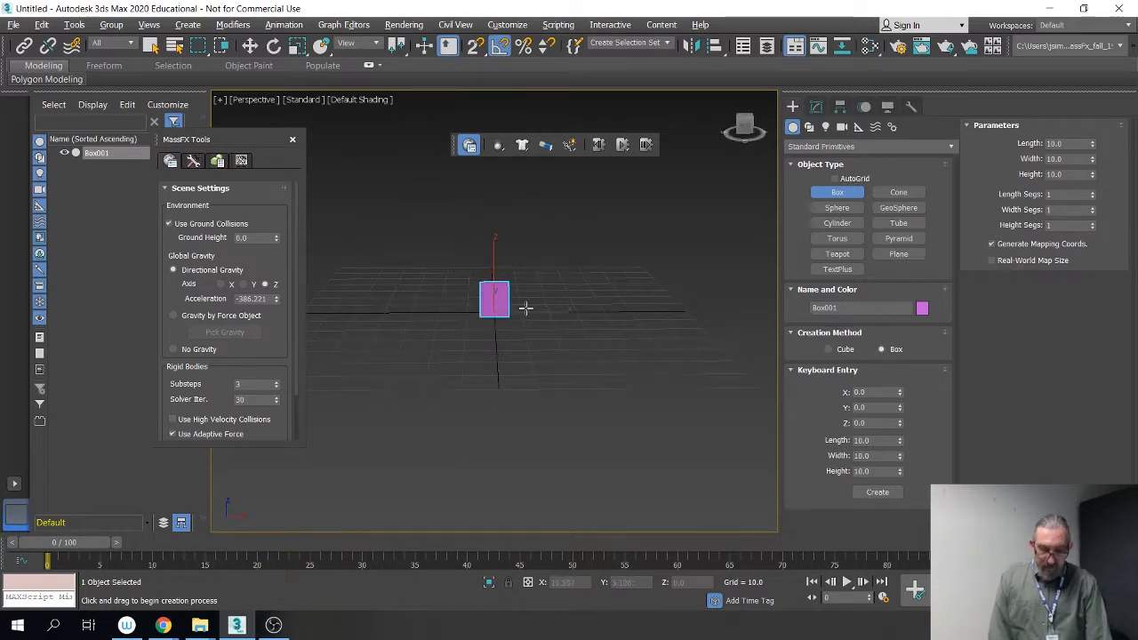
{"action": "key", "text": "w"}
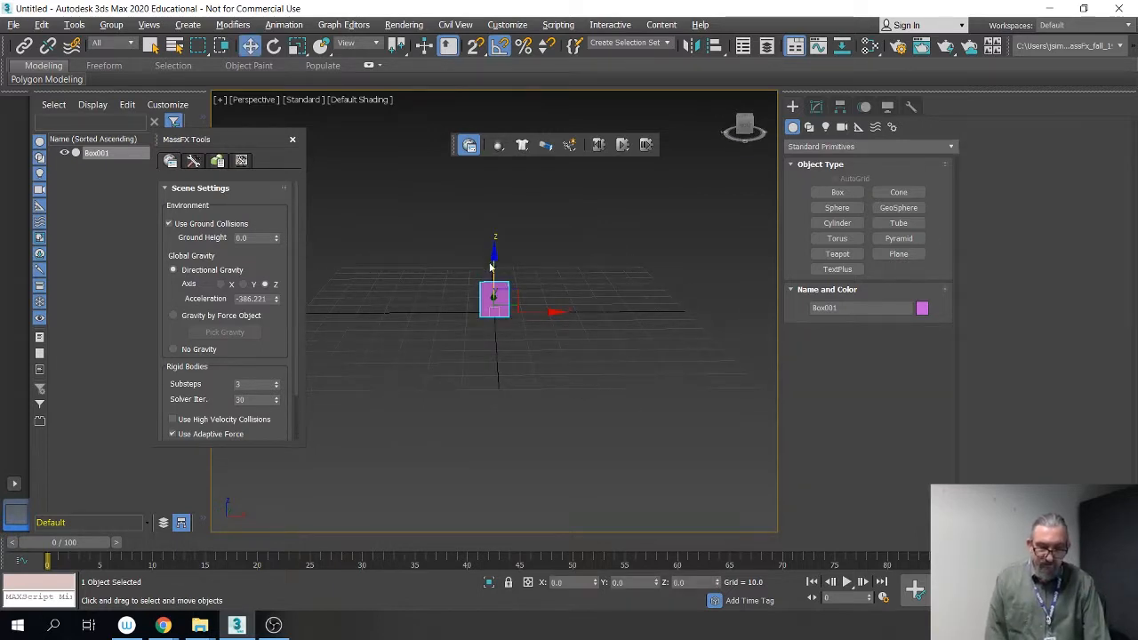
{"action": "left_click_drag", "start_coordinate": [493, 265], "coordinate": [493, 146]}
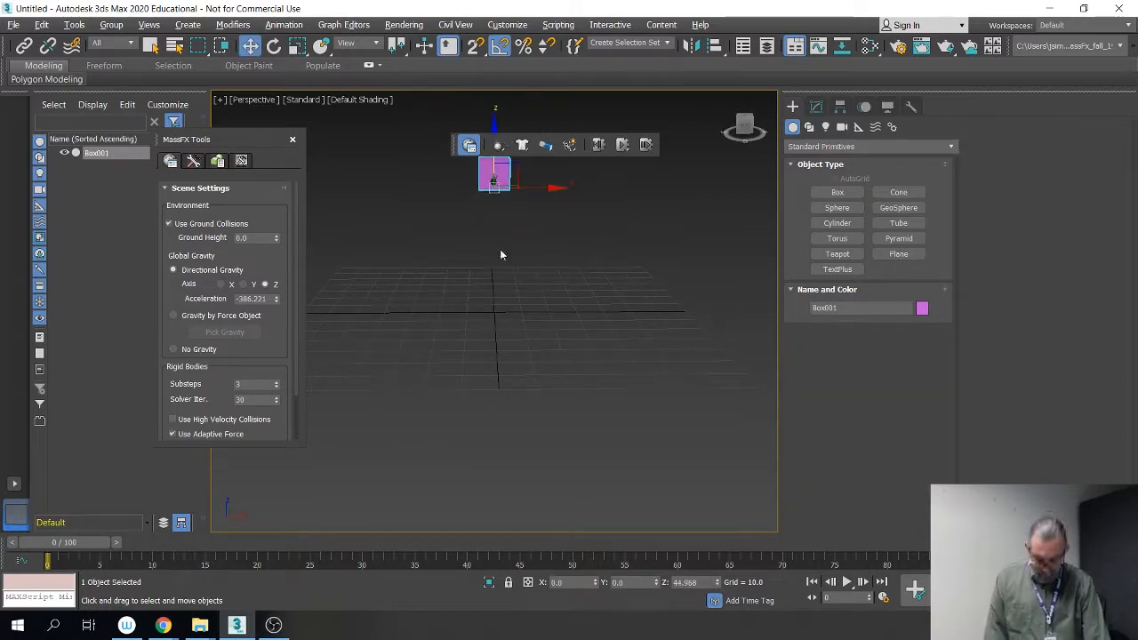
{"action": "middle_click_drag", "start_coordinate": [500, 249], "coordinate": [519, 309]}
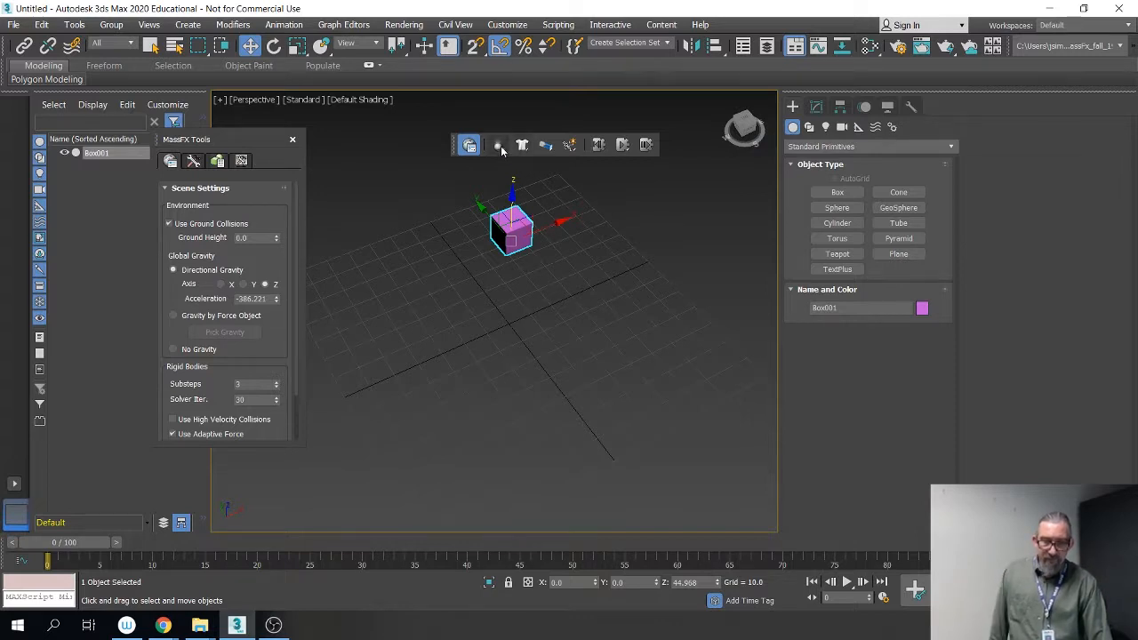
Step: Shift the MassFX toolbar away from the box and make the selected box a dynamic rigid body
{"action": "mouse_move", "coordinate": [457, 144]}
{"action": "left_mouse_down"}
{"action": "mouse_move", "coordinate": [416, 110]}
{"action": "mouse_move", "coordinate": [416, 129]}
{"action": "mouse_move", "coordinate": [437, 143]}
{"action": "left_mouse_up"}
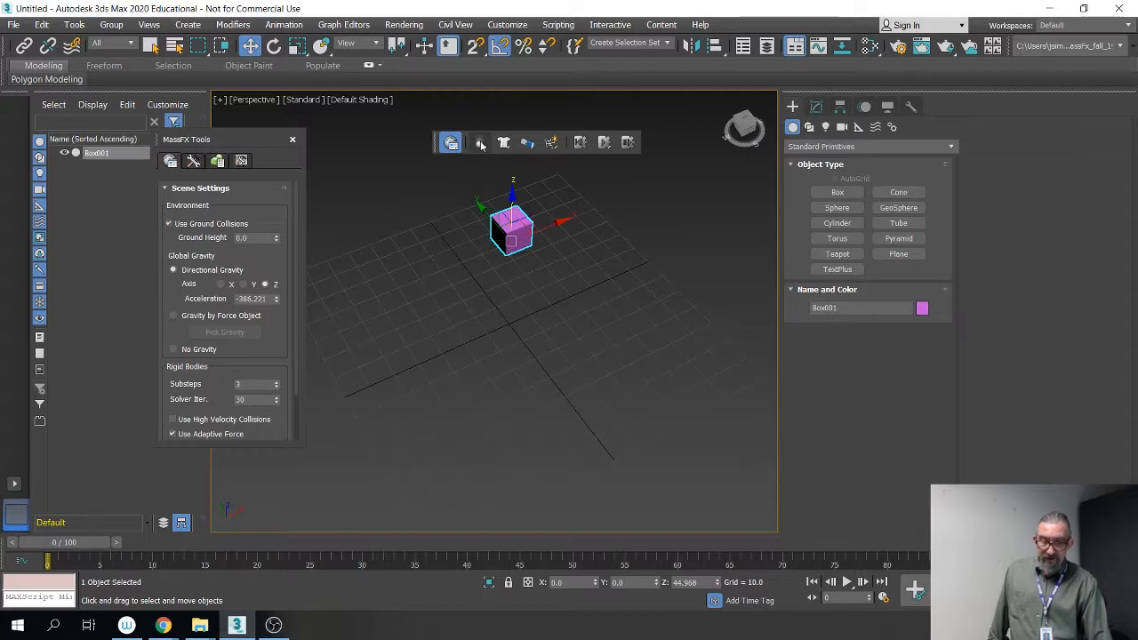
{"action": "left_click", "coordinate": [481, 144]}
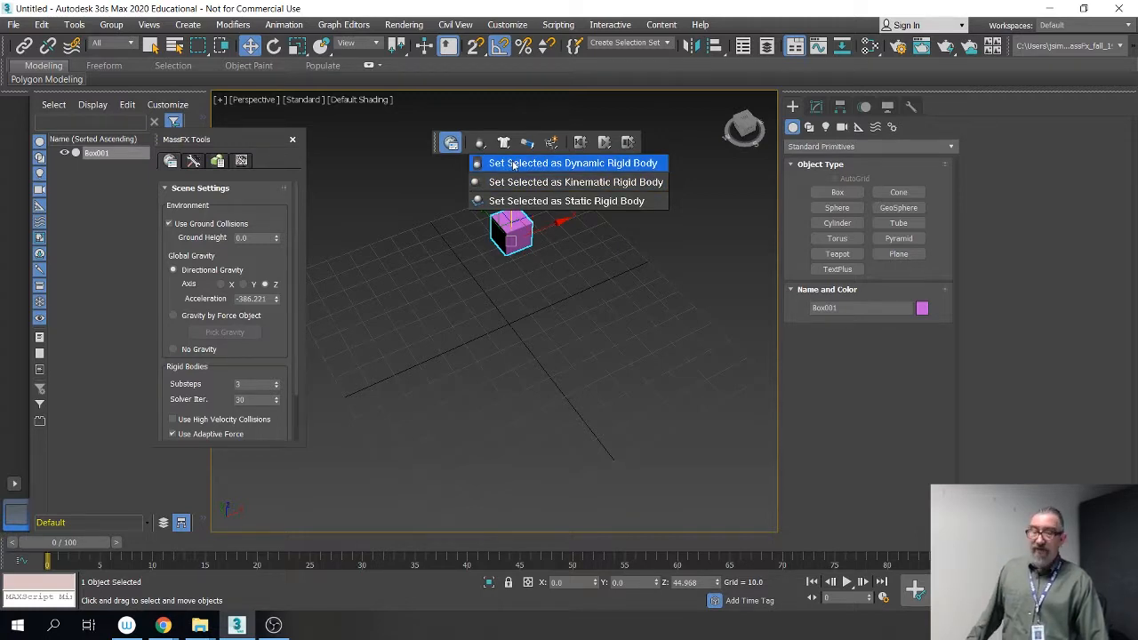
{"action": "left_click", "coordinate": [514, 165]}
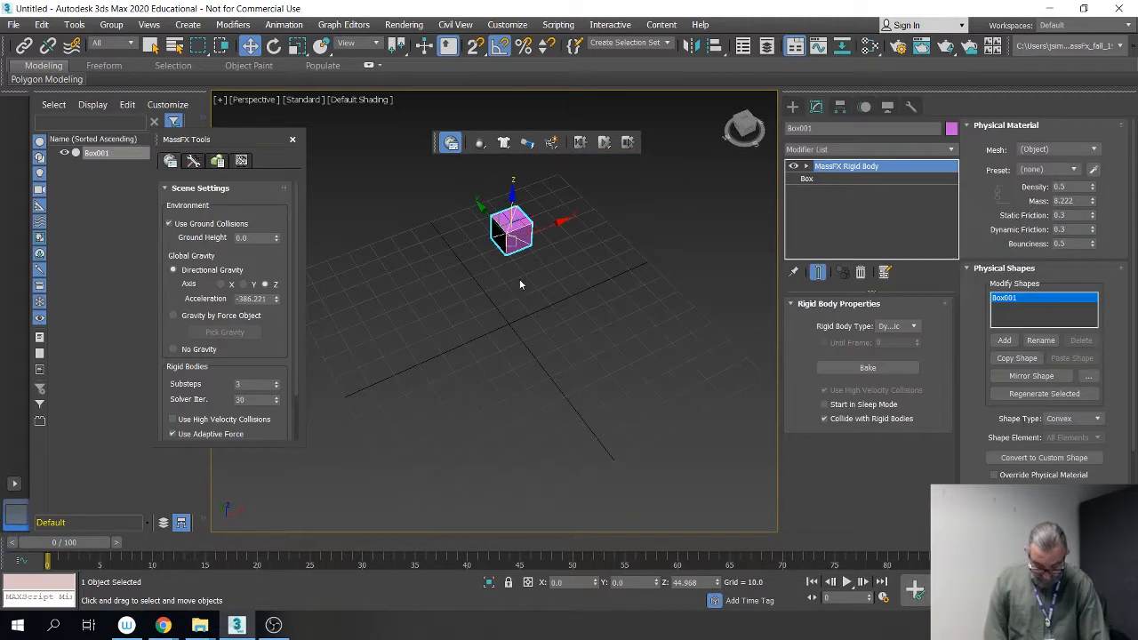
{"action": "middle_click_drag", "start_coordinate": [541, 321], "coordinate": [521, 266], "text": "alt"}
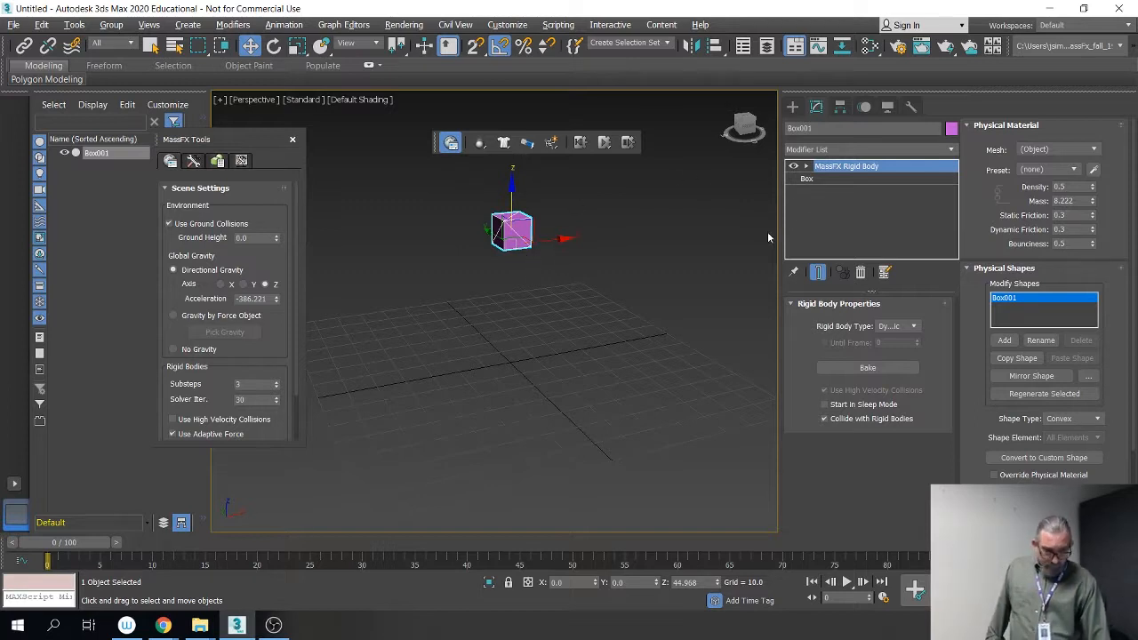
Step: Widen the modifier settings area, load the Cardboard physical material preset for the box, and return the preset to (none)
{"action": "left_click_drag", "start_coordinate": [777, 235], "coordinate": [686, 233]}
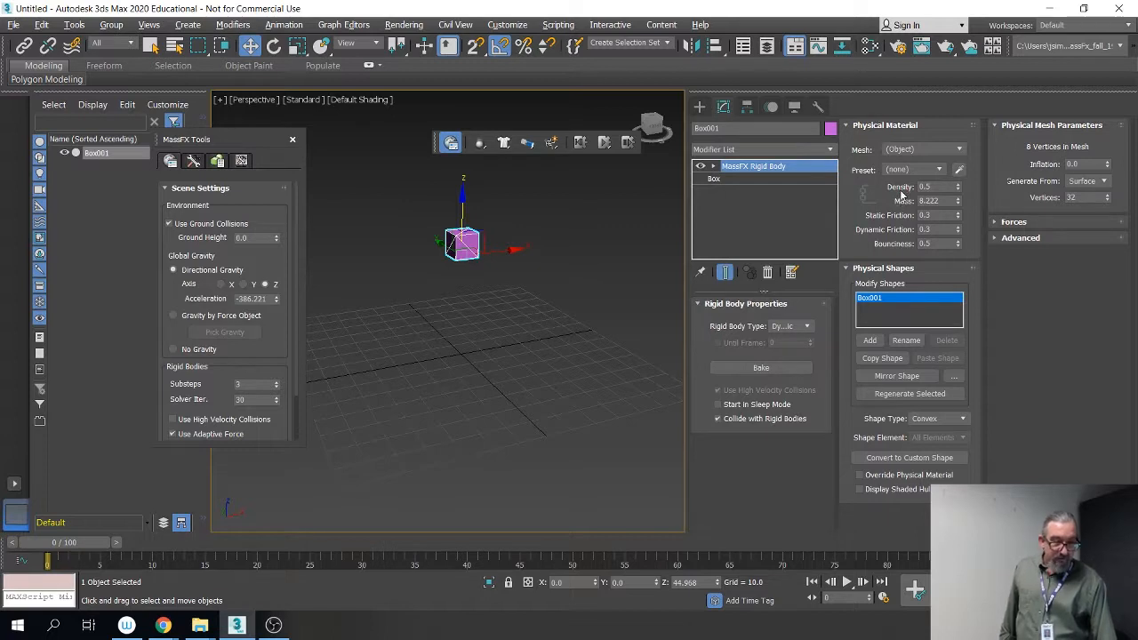
{"action": "left_click", "coordinate": [939, 169]}
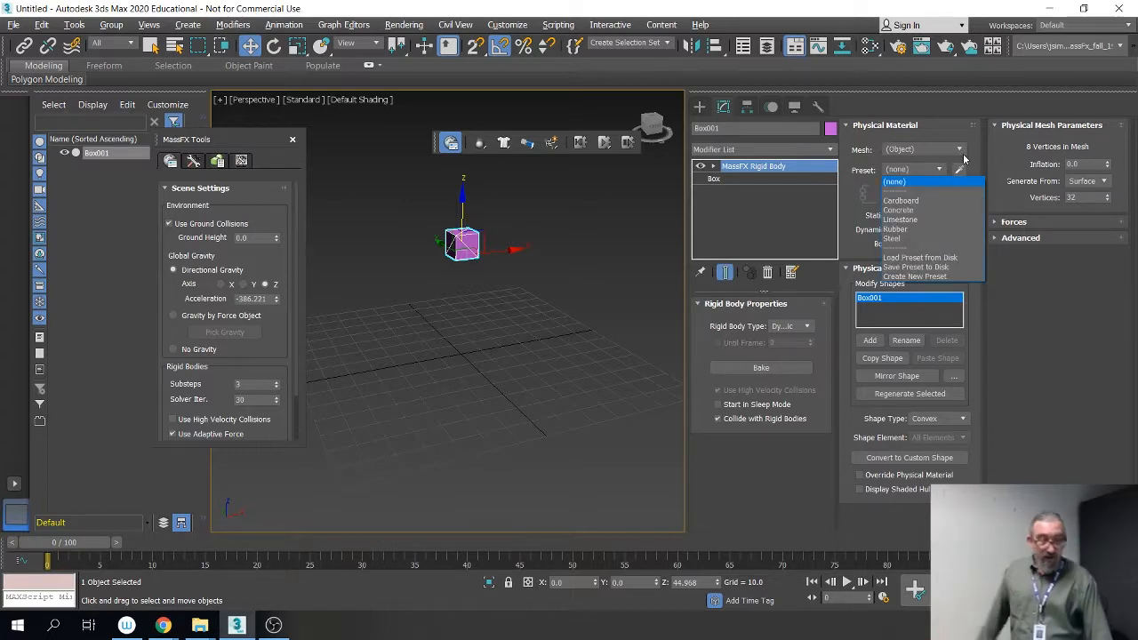
{"action": "left_click", "coordinate": [892, 201]}
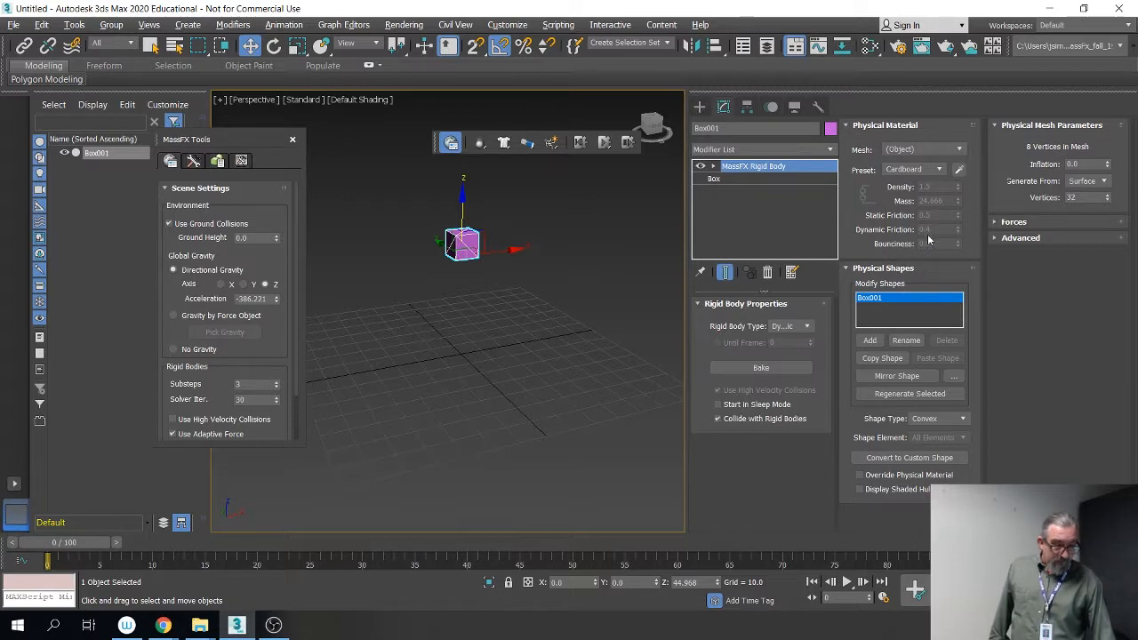
{"action": "left_click", "coordinate": [933, 171]}
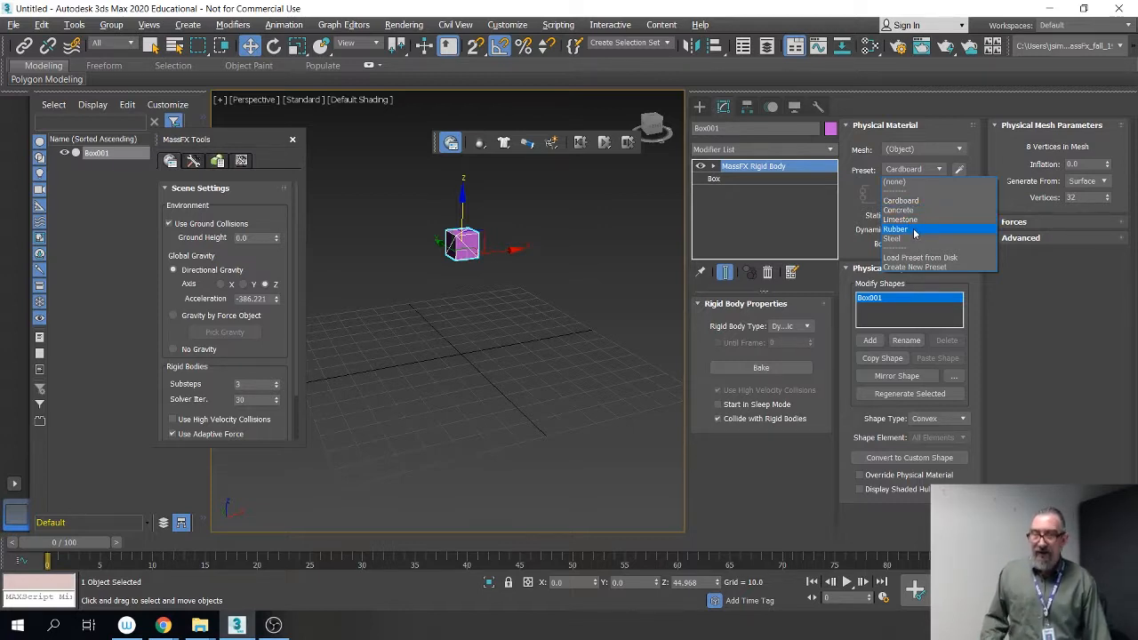
{"action": "left_click", "coordinate": [900, 184]}
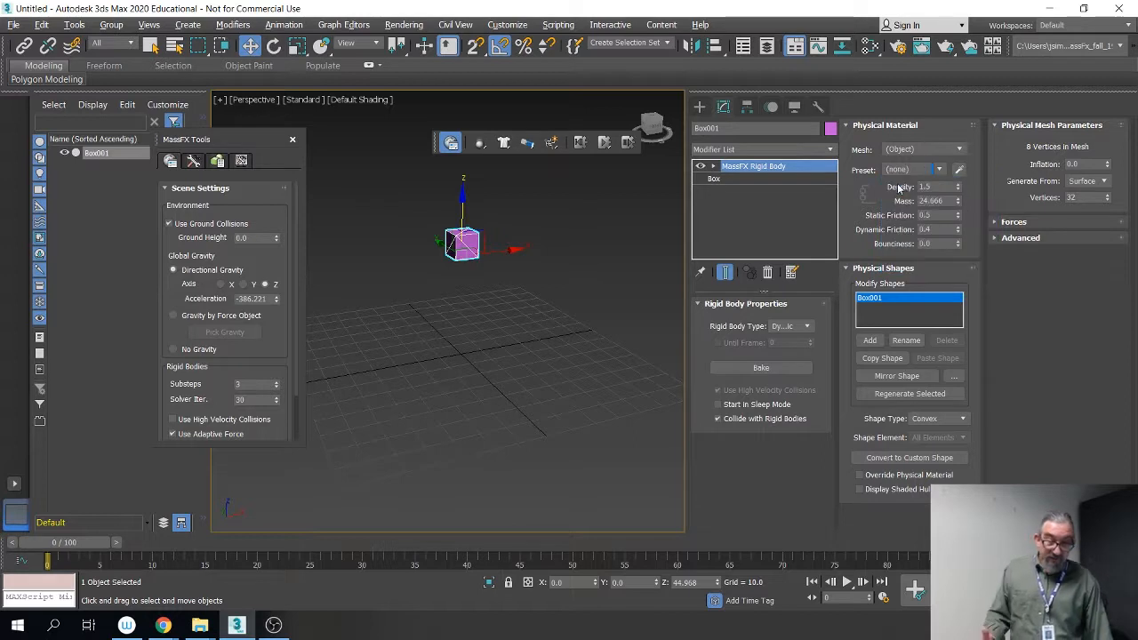
Step: Set the density of the box's rigid body to 10
{"action": "left_click_drag", "start_coordinate": [948, 188], "coordinate": [882, 196]}
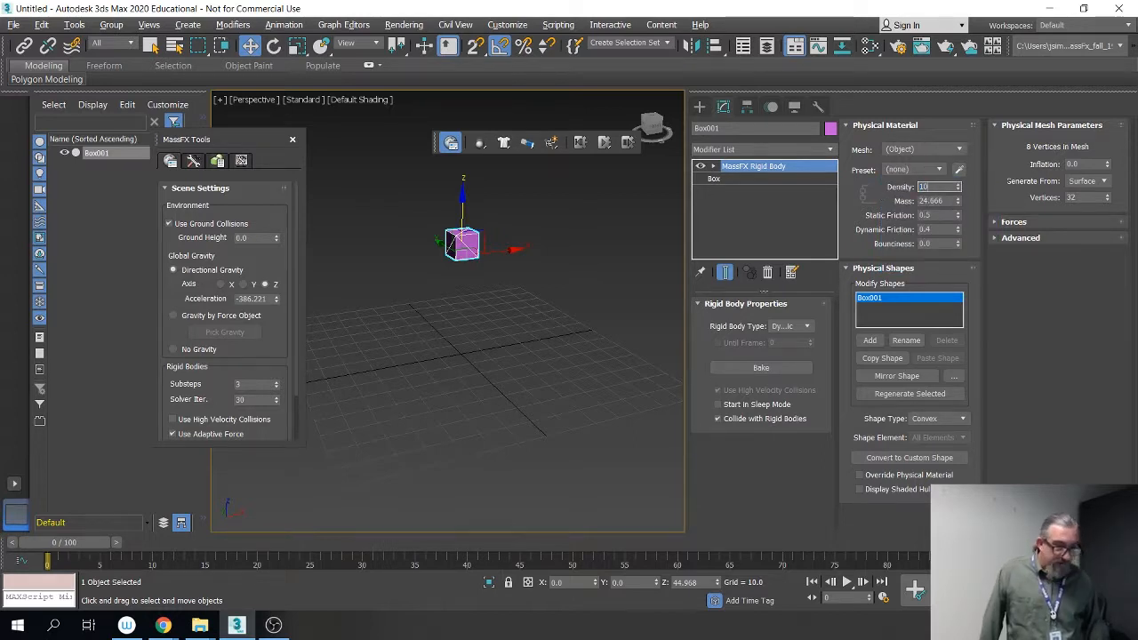
{"action": "type", "text": "10"}
{"action": "key", "text": "Return"}
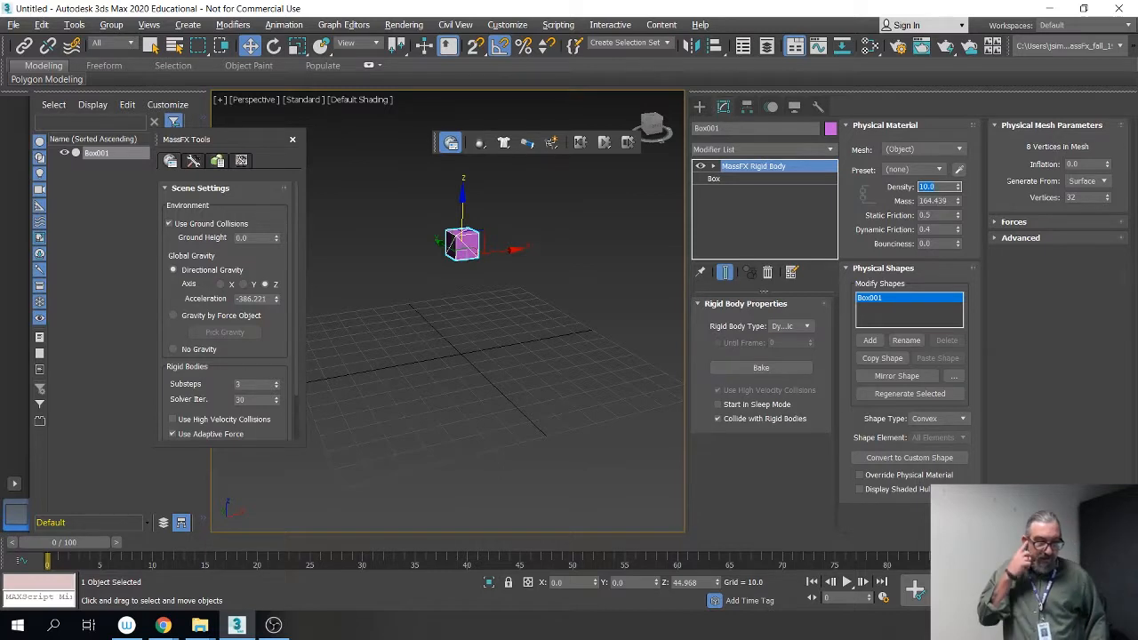
{"action": "left_click", "coordinate": [925, 261]}
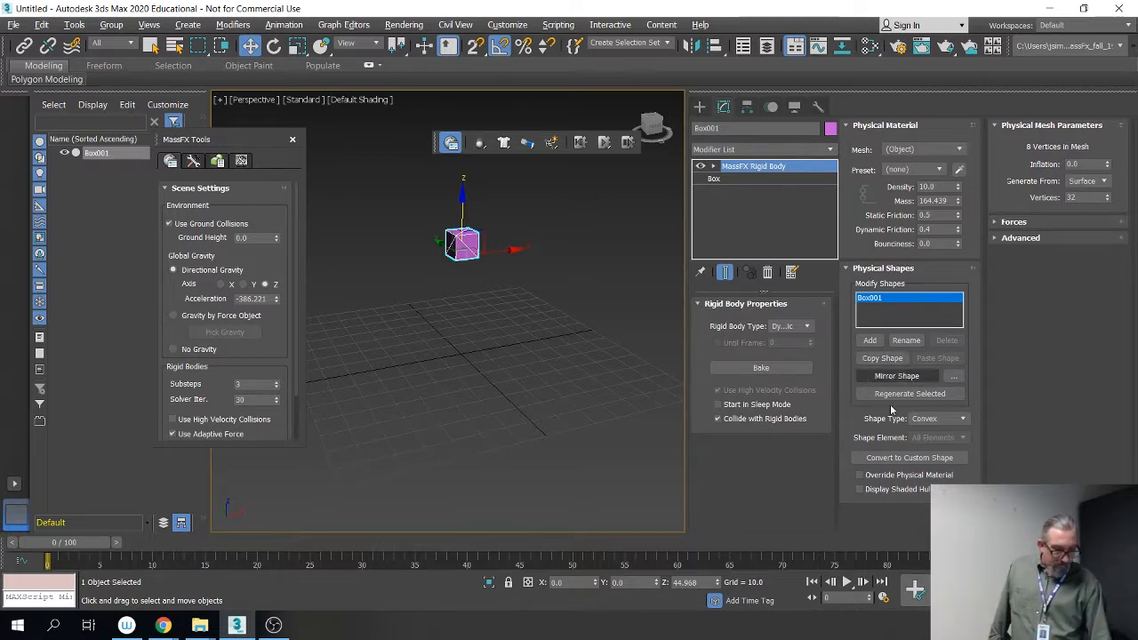
Step: Turn on the shaded hull display, inspect the box's collision hull up close, and turn the display off again
{"action": "left_click", "coordinate": [860, 491]}
{"action": "scroll", "coordinate": [588, 300], "scroll_direction": "up", "scroll_amount": 5}
{"action": "middle_click_drag", "start_coordinate": [400, 156], "coordinate": [615, 365]}
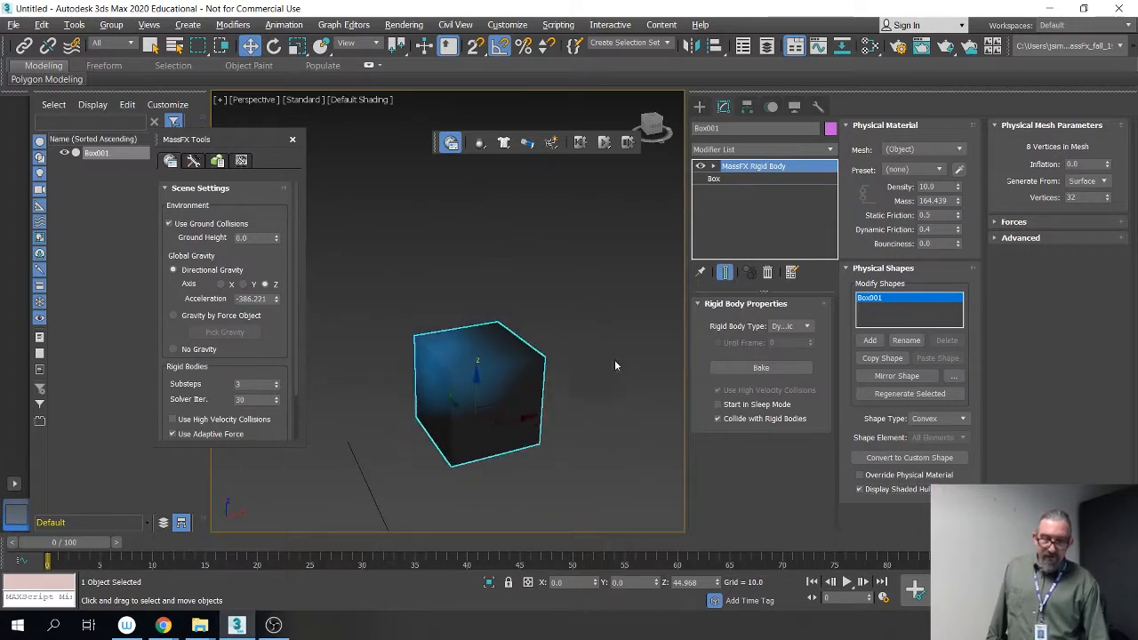
{"action": "middle_click_drag", "start_coordinate": [497, 330], "coordinate": [516, 281]}
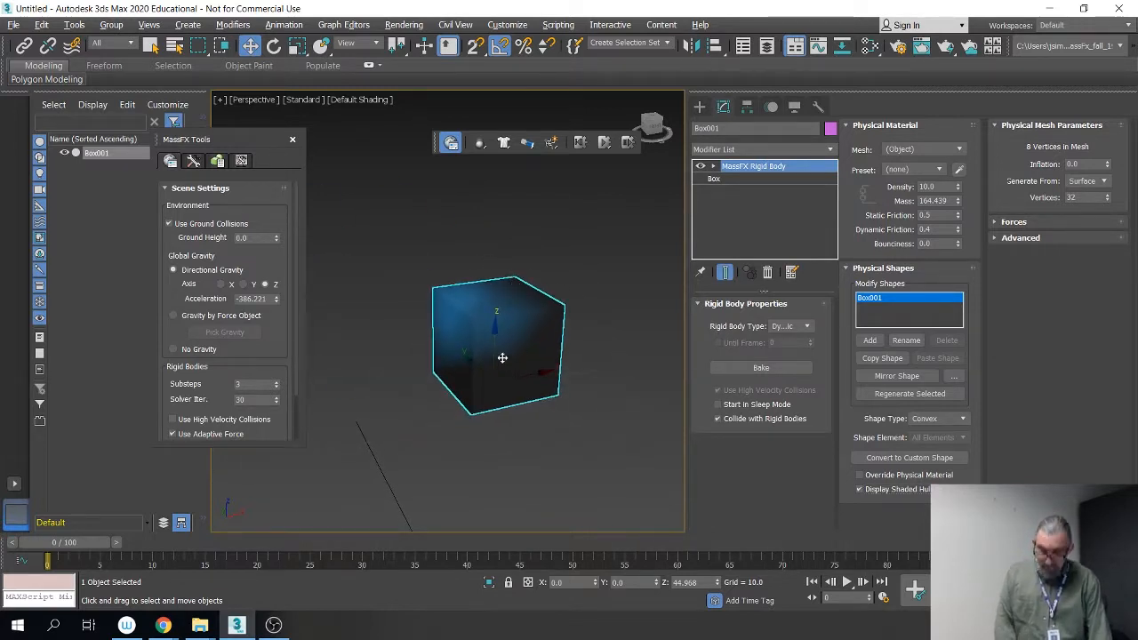
{"action": "middle_click_drag", "start_coordinate": [502, 358], "coordinate": [547, 374], "text": "alt"}
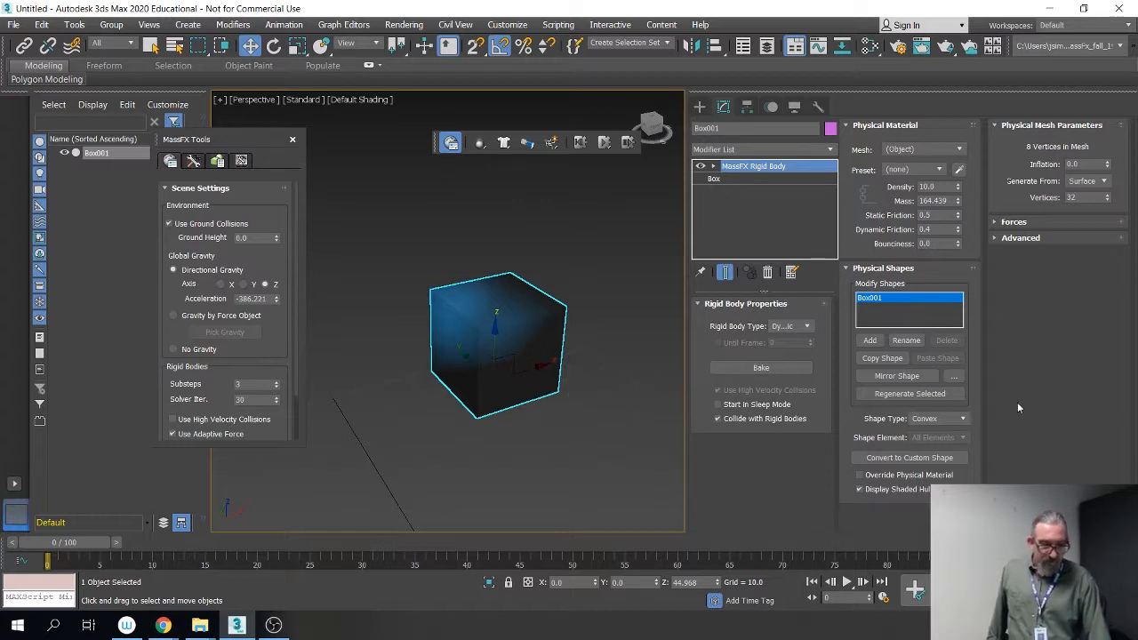
{"action": "left_click", "coordinate": [860, 490]}
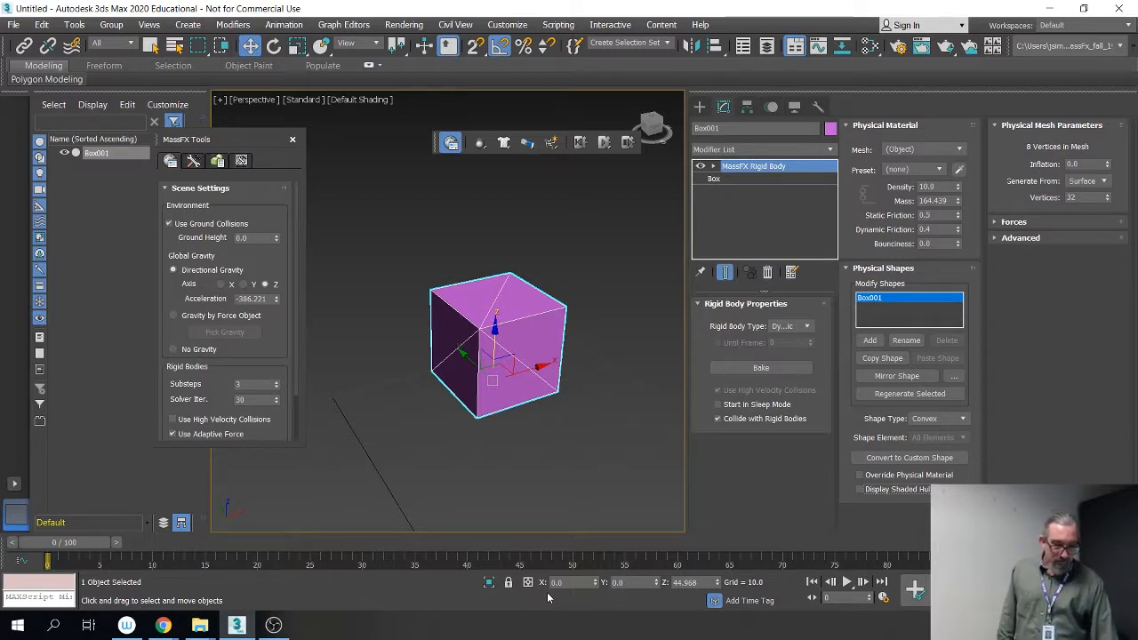
Step: Try the Concave physical shape type for the box, and settle on the Box shape type
{"action": "left_click", "coordinate": [962, 419]}
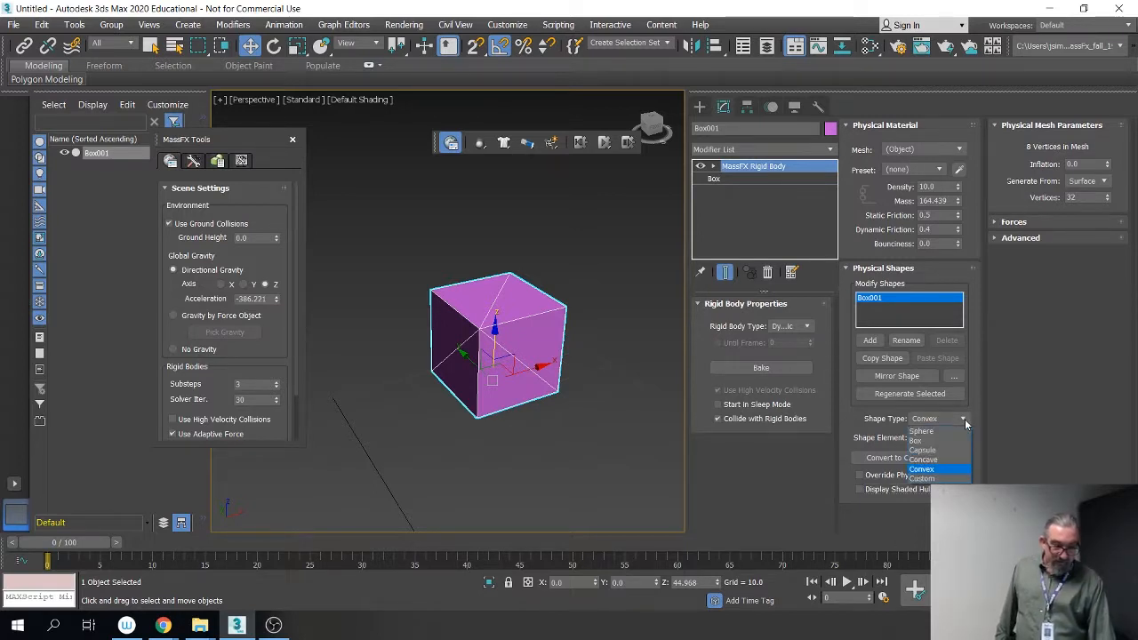
{"action": "left_click", "coordinate": [942, 461]}
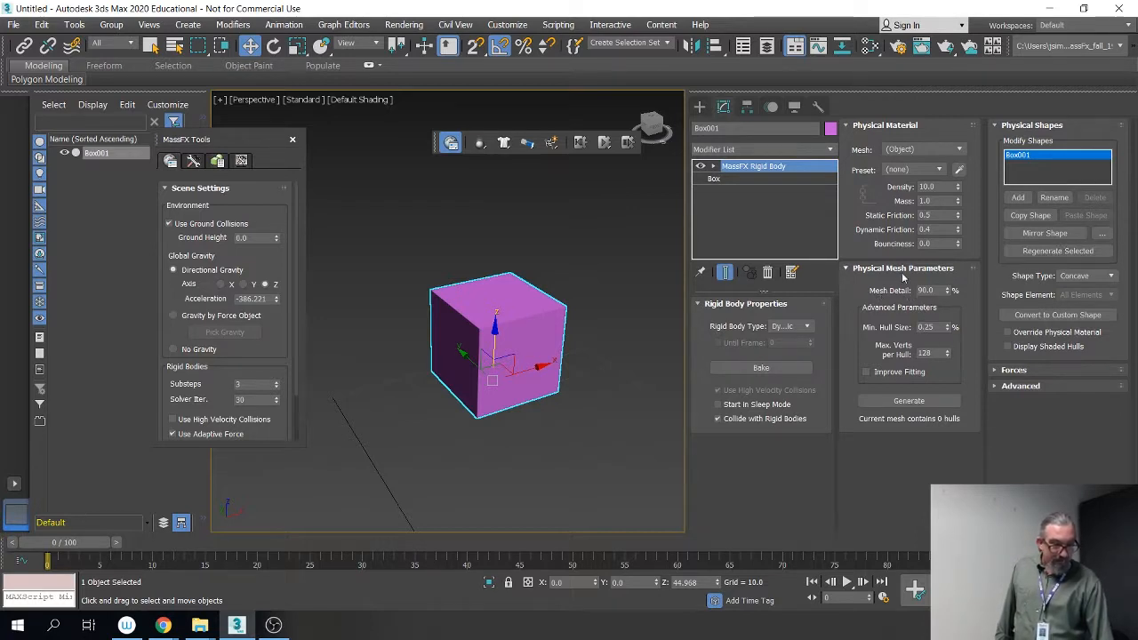
{"action": "left_click", "coordinate": [1088, 277]}
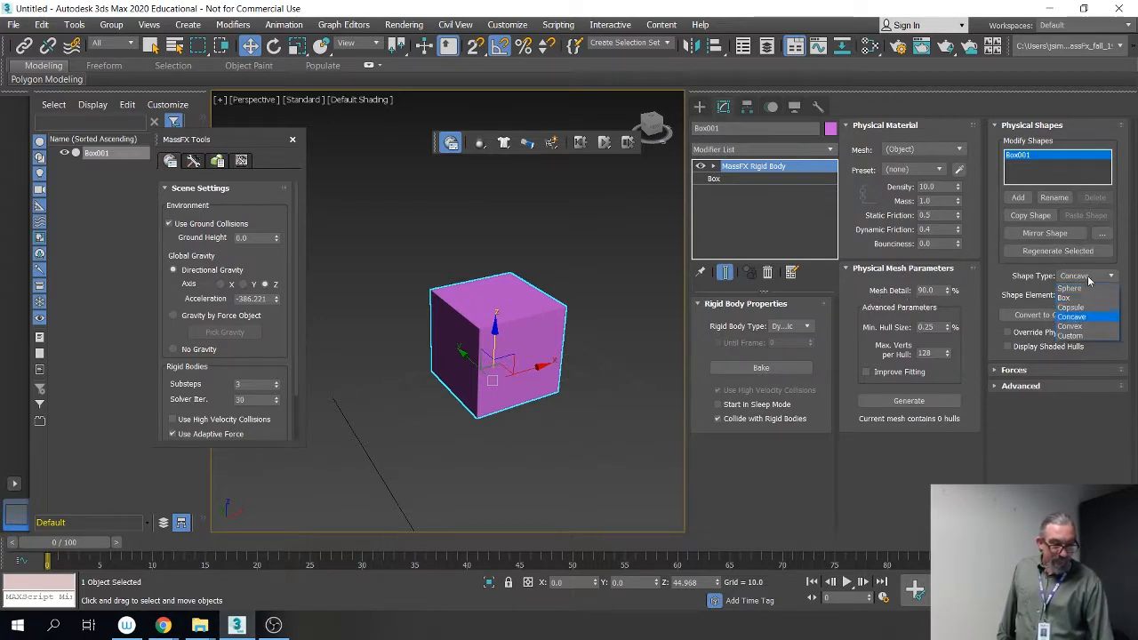
{"action": "left_click", "coordinate": [1072, 299]}
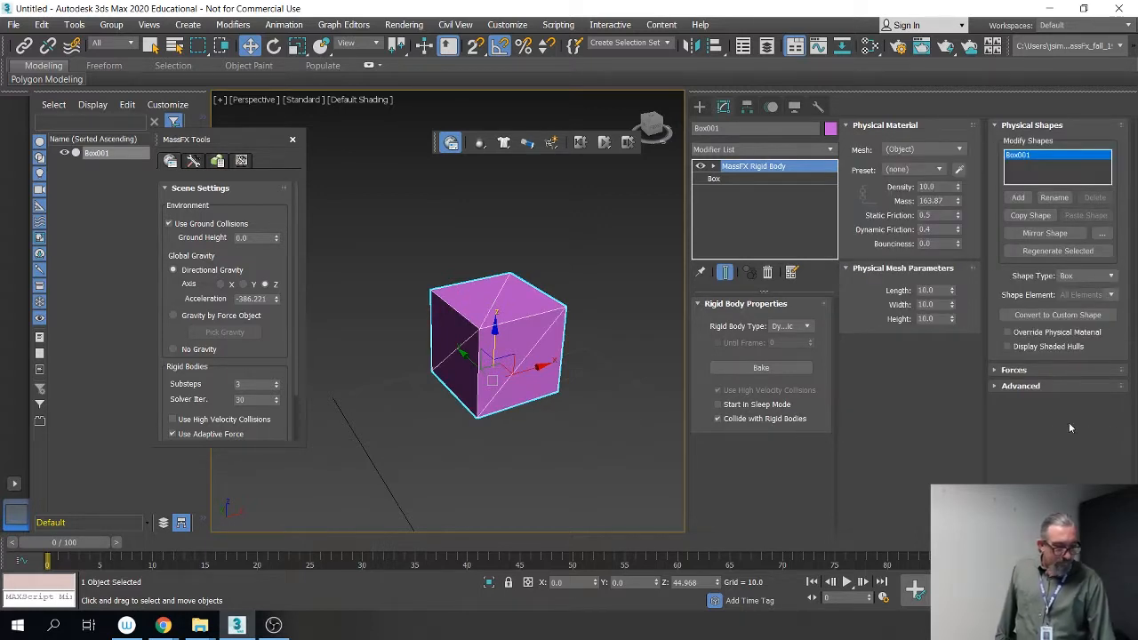
Step: Examine the rigid body's Forces and Advanced settings, including initial velocity, initial spin and center of mass, then collapse both
{"action": "left_click", "coordinate": [999, 371]}
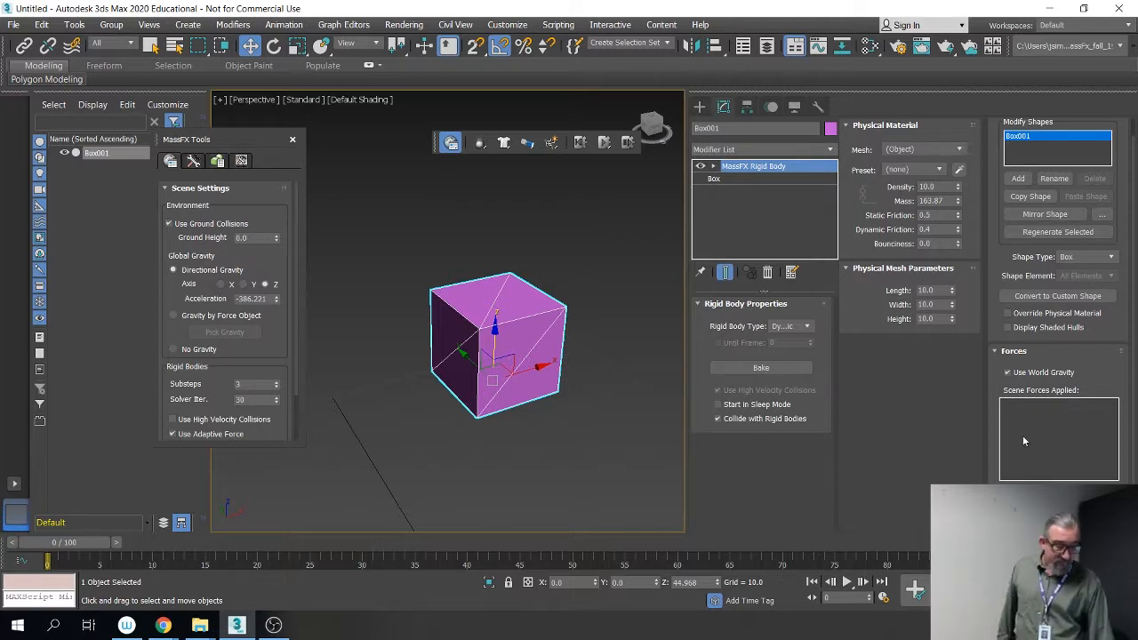
{"action": "left_click", "coordinate": [997, 353]}
{"action": "left_click", "coordinate": [996, 388]}
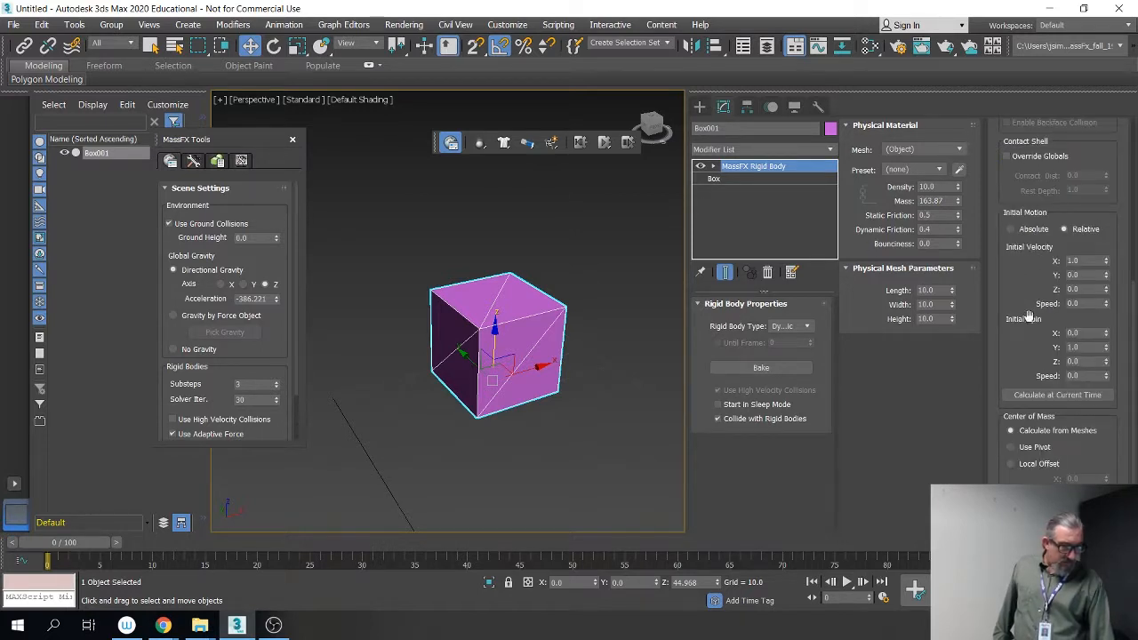
{"action": "scroll", "coordinate": [1042, 322], "scroll_direction": "up", "scroll_amount": 5}
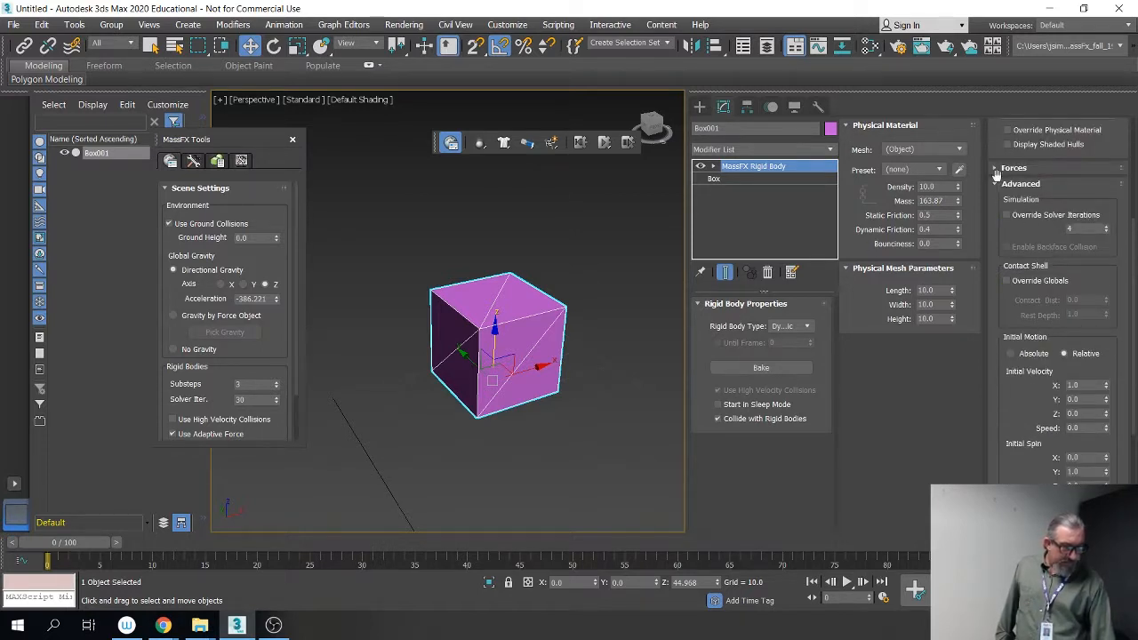
{"action": "left_click", "coordinate": [993, 183]}
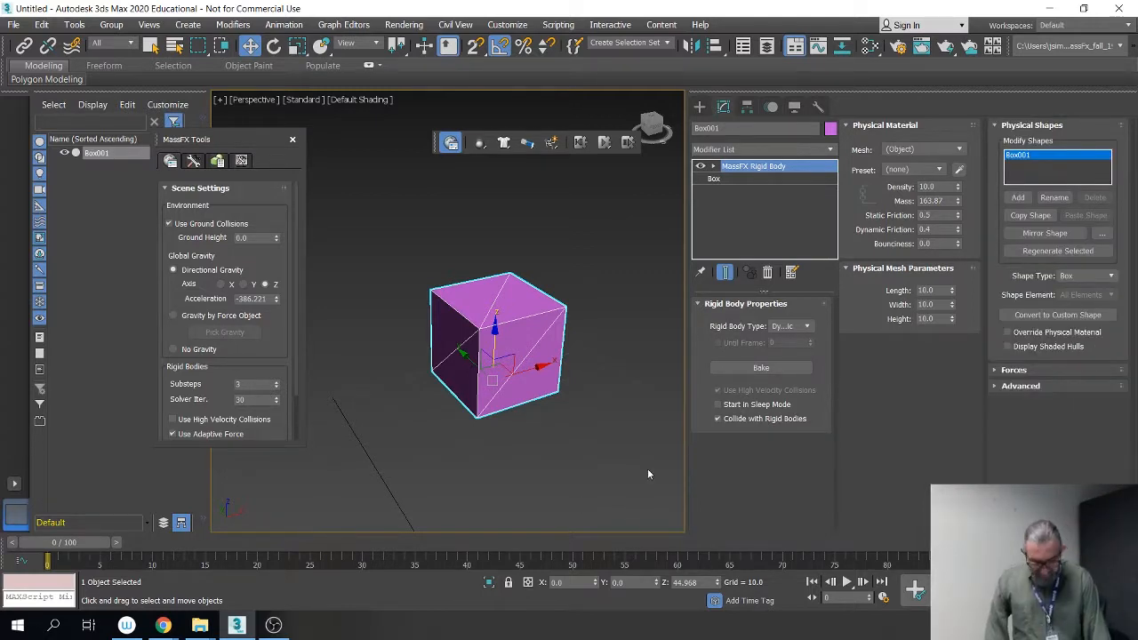
Step: Enlarge the viewport, run the MassFX simulation to watch the box fall to the ground, and reset the simulation
{"action": "left_click_drag", "start_coordinate": [684, 276], "coordinate": [867, 284]}
{"action": "scroll", "coordinate": [640, 381], "scroll_direction": "down", "scroll_amount": 8}
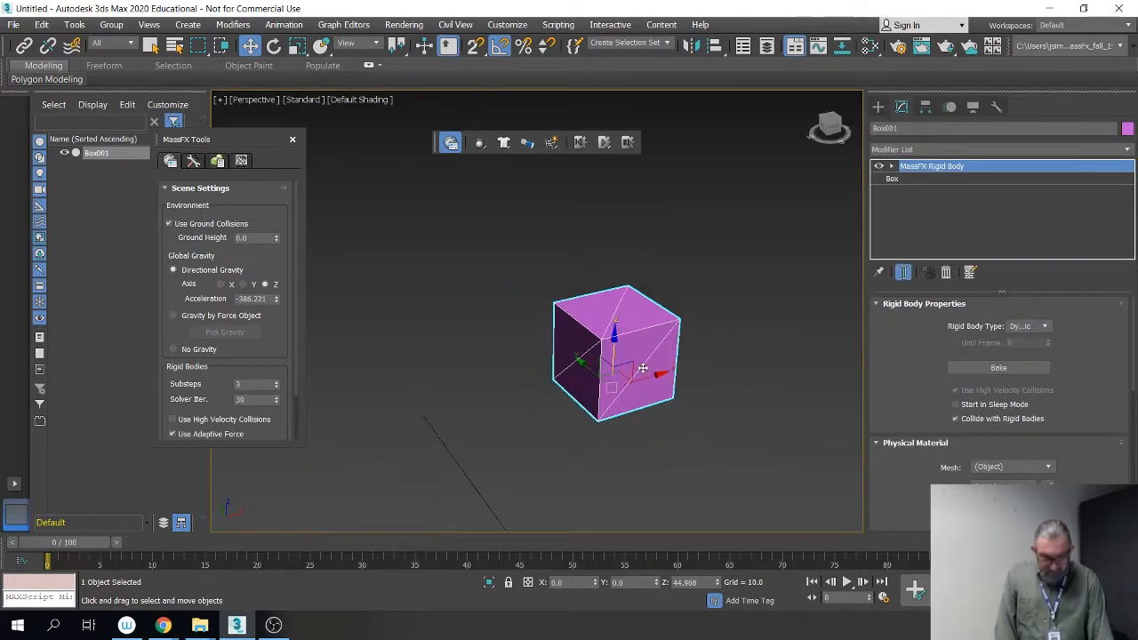
{"action": "middle_click_drag", "start_coordinate": [640, 378], "coordinate": [594, 337], "text": "alt"}
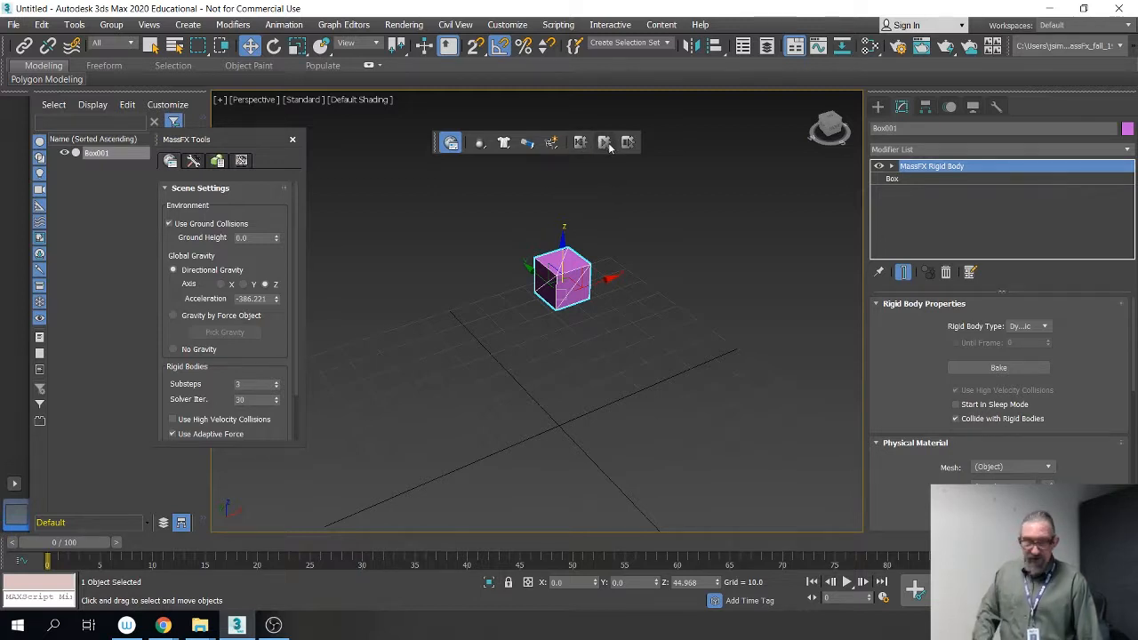
{"action": "left_click", "coordinate": [606, 144]}
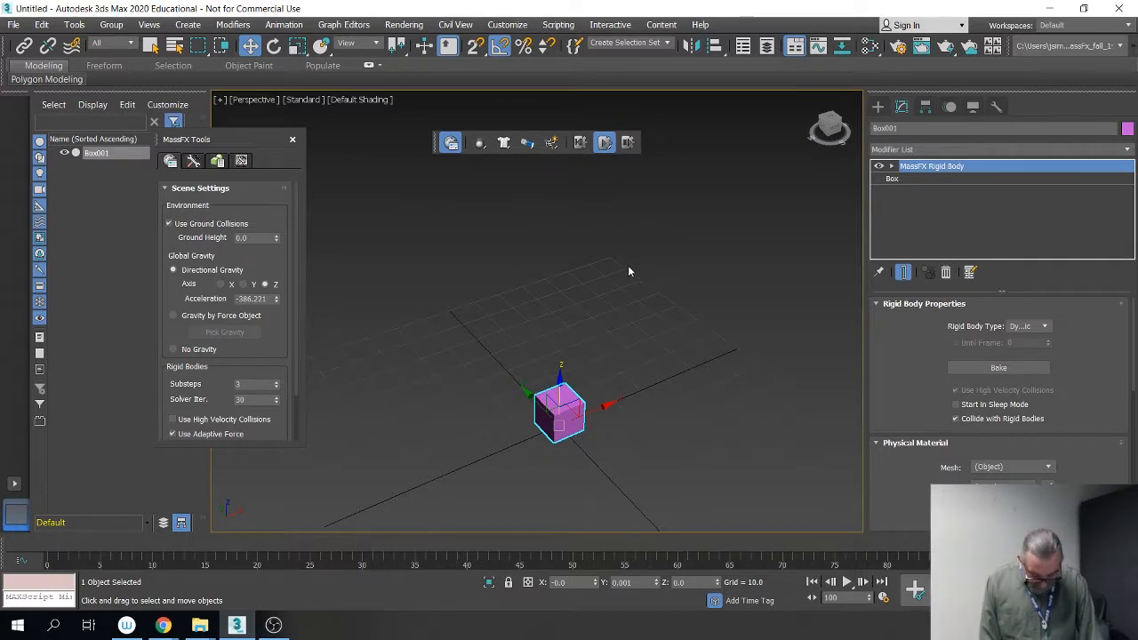
{"action": "left_click", "coordinate": [583, 144]}
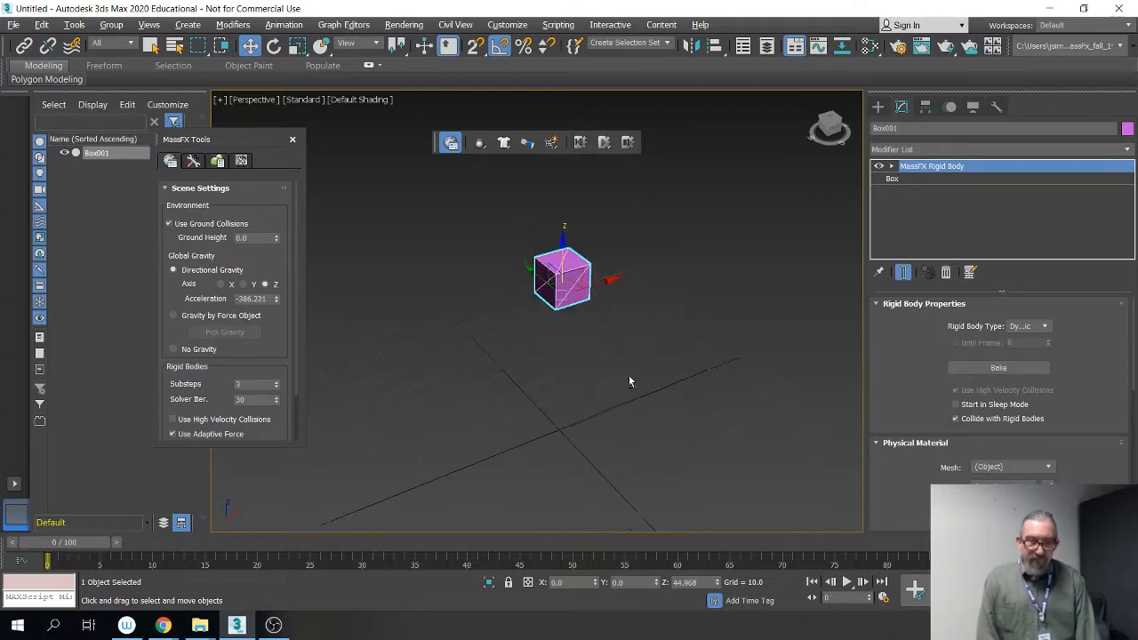
Step: Create a second box at the origin by keyboard entry with length, width and height of 10
{"action": "middle_click_drag", "start_coordinate": [611, 389], "coordinate": [535, 359]}
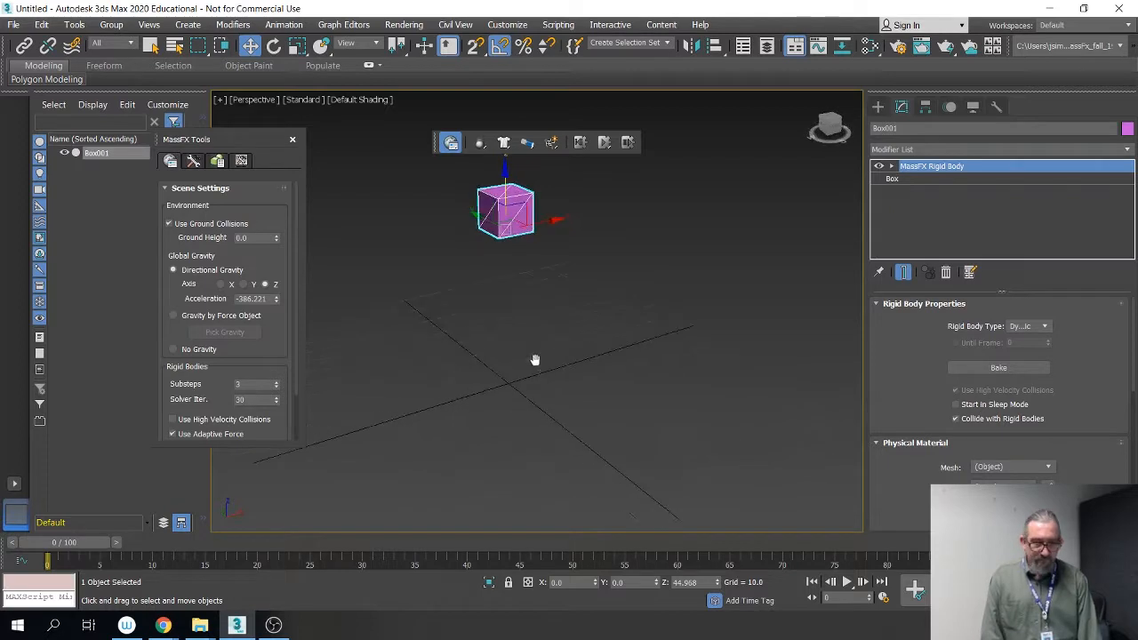
{"action": "left_click", "coordinate": [878, 108]}
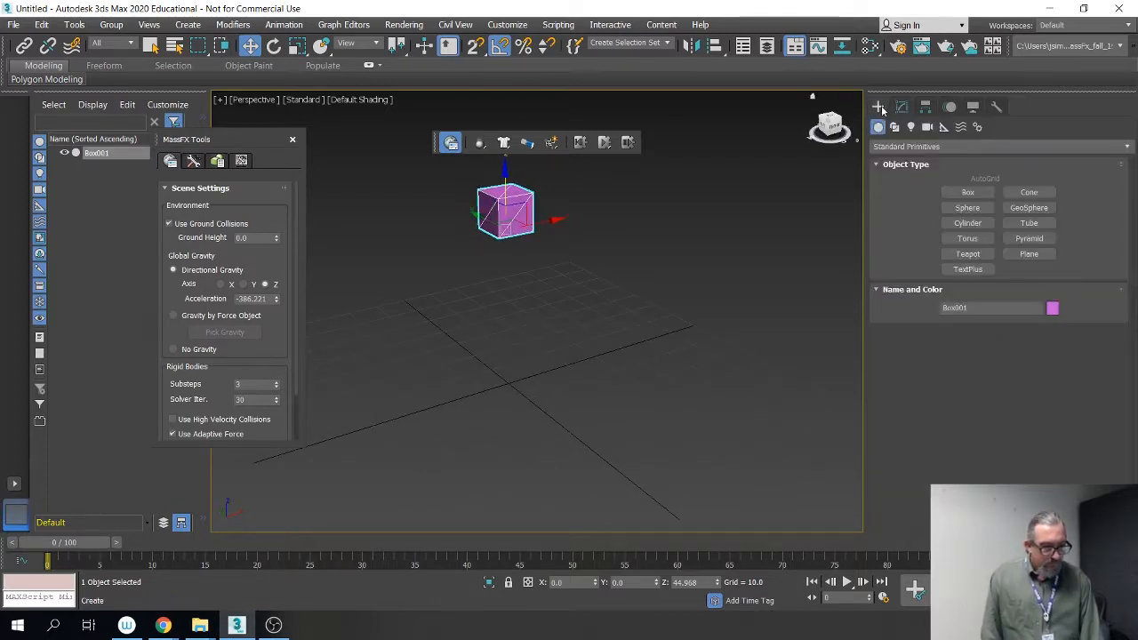
{"action": "left_click", "coordinate": [962, 196]}
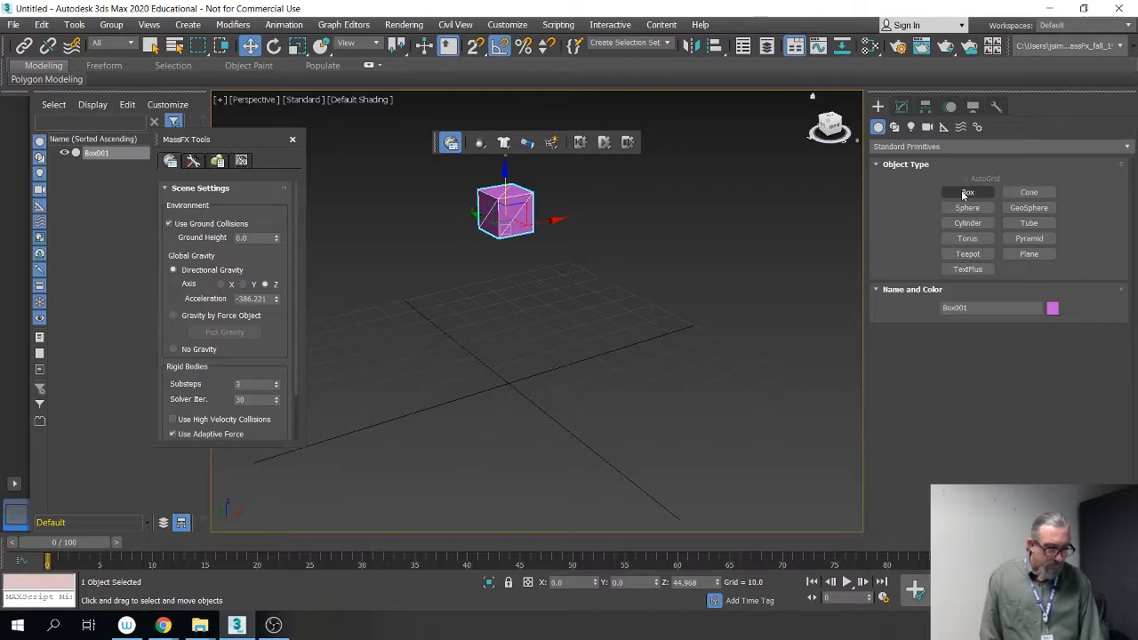
{"action": "left_click", "coordinate": [963, 192]}
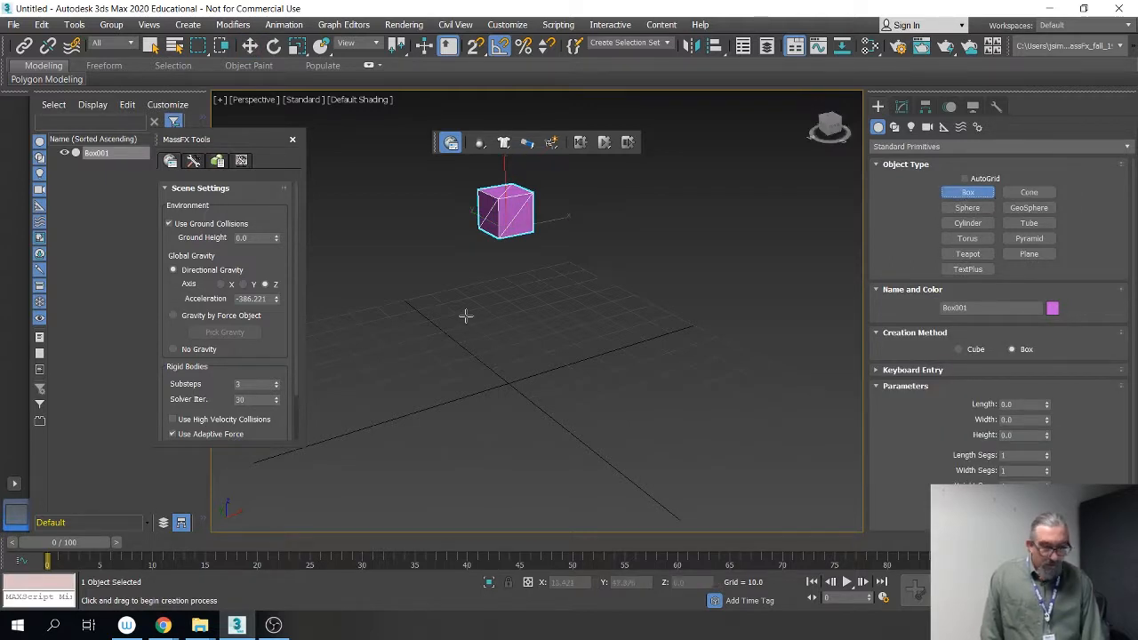
{"action": "left_click", "coordinate": [880, 370]}
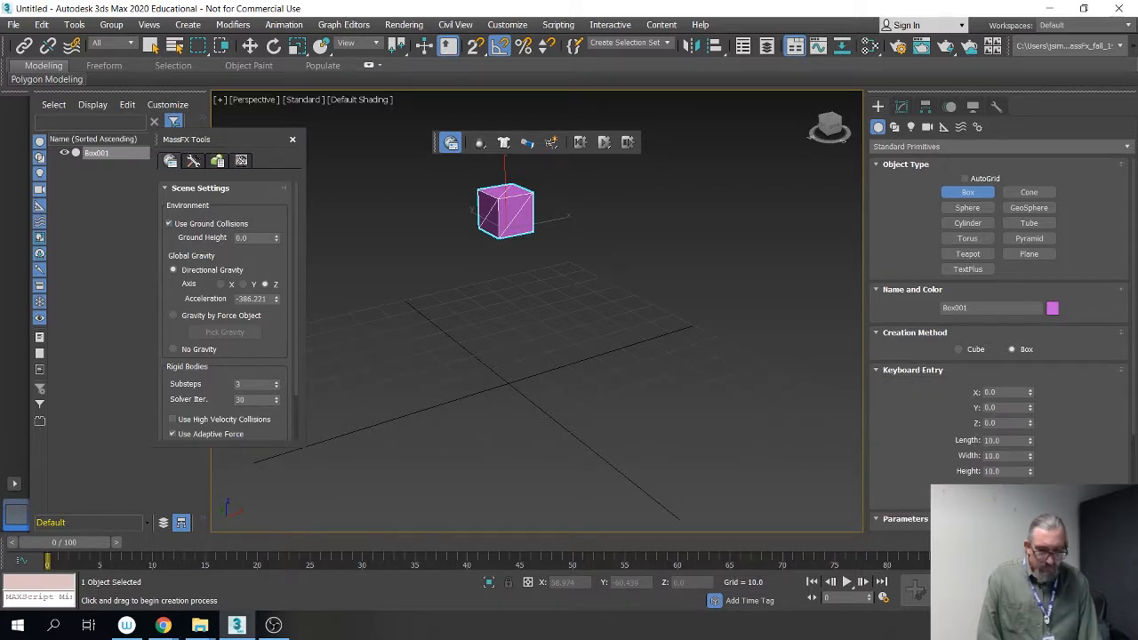
{"action": "left_click", "coordinate": [997, 492]}
Step: Move the second box about 5 units along X so it sits off-centre beneath the raised box
{"action": "middle_click_drag", "start_coordinate": [572, 360], "coordinate": [541, 360], "text": "alt"}
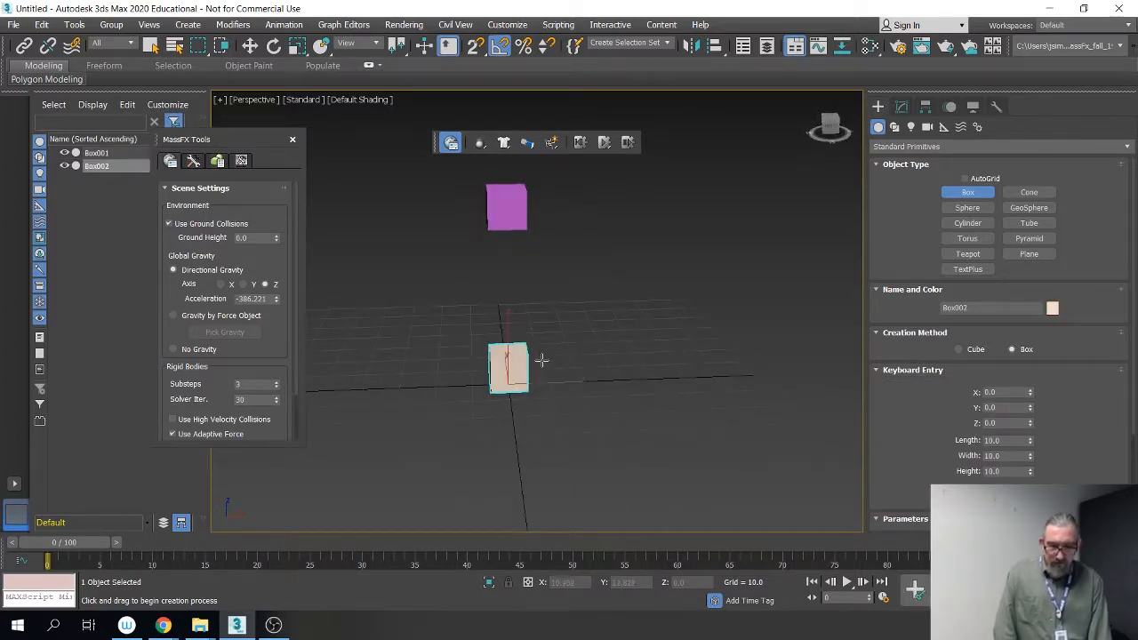
{"action": "key", "text": "w"}
{"action": "mouse_move", "coordinate": [555, 383]}
{"action": "left_mouse_down"}
{"action": "mouse_move", "coordinate": [538, 382]}
{"action": "mouse_move", "coordinate": [573, 385]}
{"action": "left_mouse_up"}
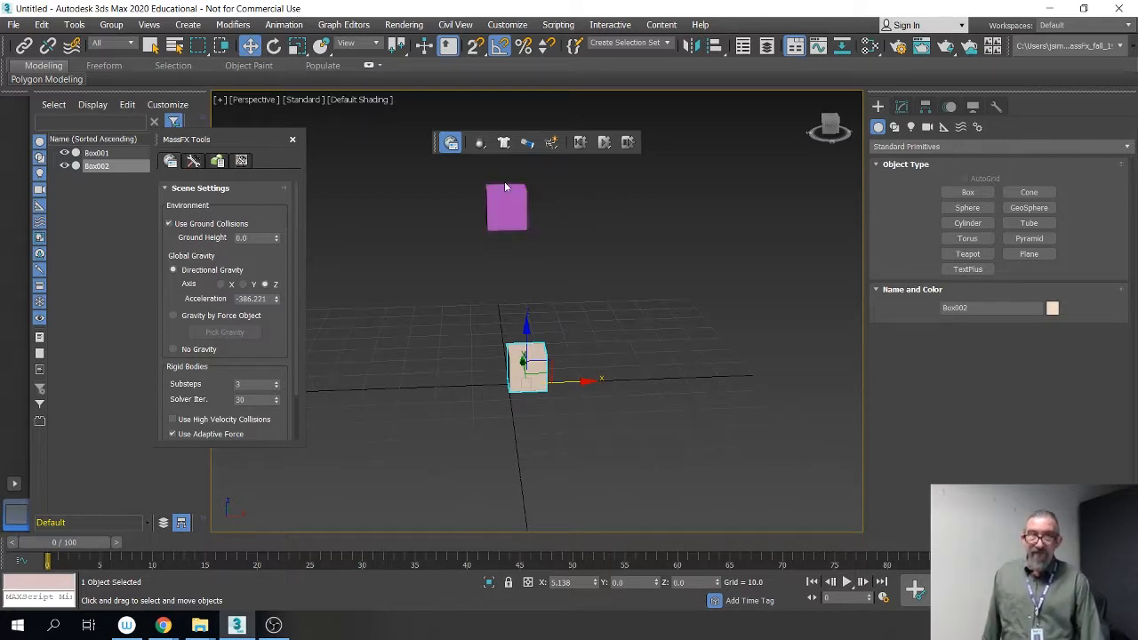
Step: Make the second box a static rigid body, run the MassFX simulation to watch the raised box hit it, and reset the simulation
{"action": "left_click", "coordinate": [830, 127]}
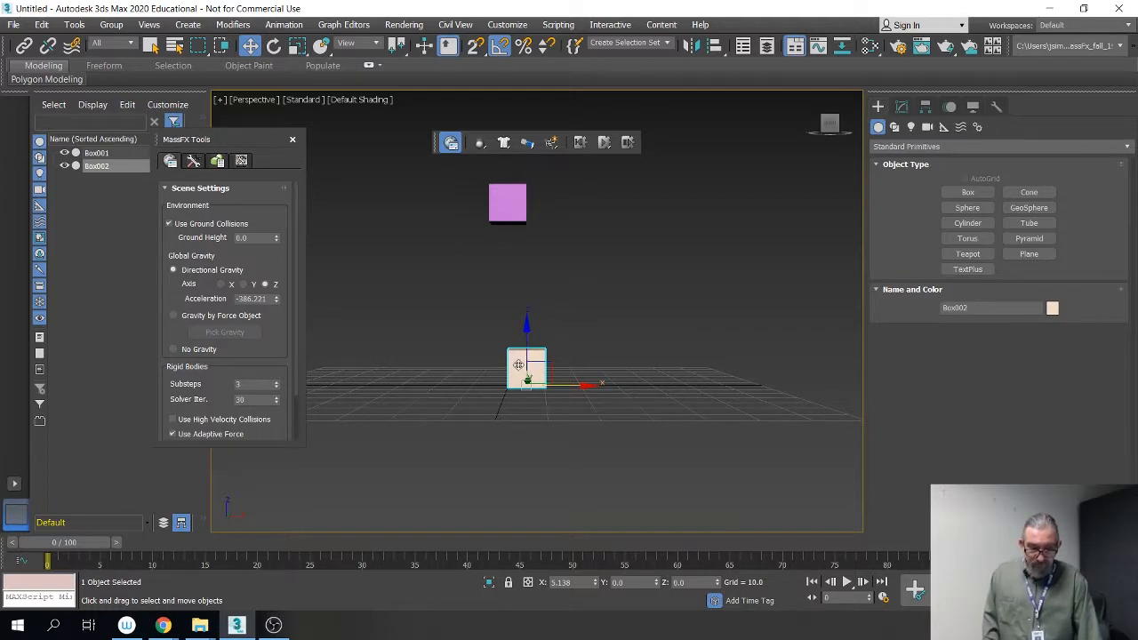
{"action": "left_click_drag", "start_coordinate": [483, 144], "coordinate": [526, 202]}
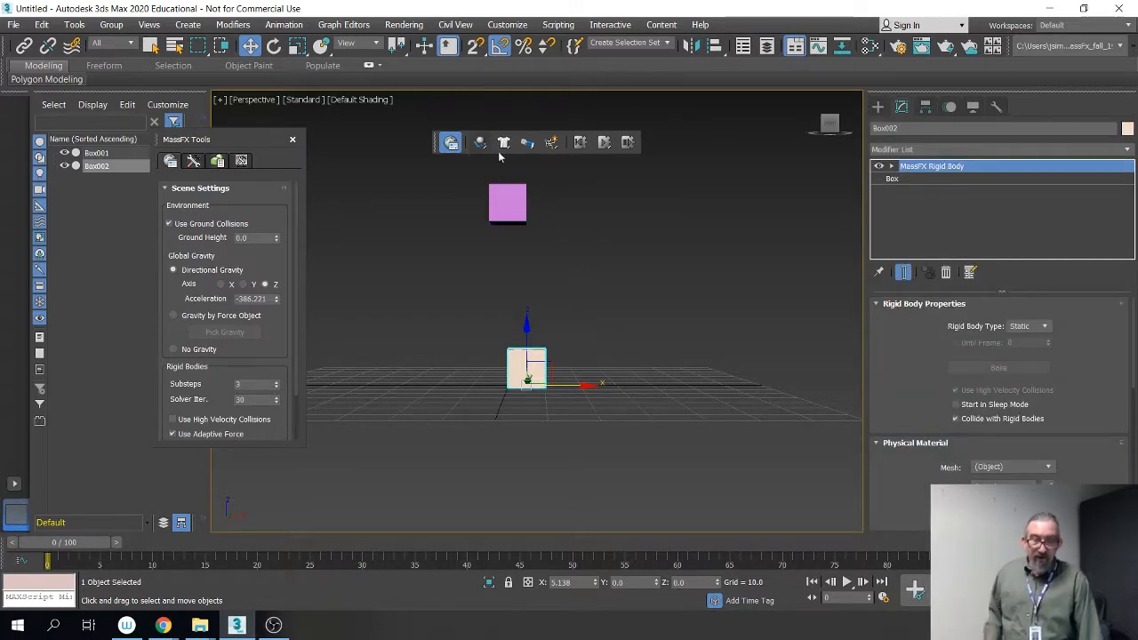
{"action": "left_click_drag", "start_coordinate": [481, 145], "coordinate": [485, 177]}
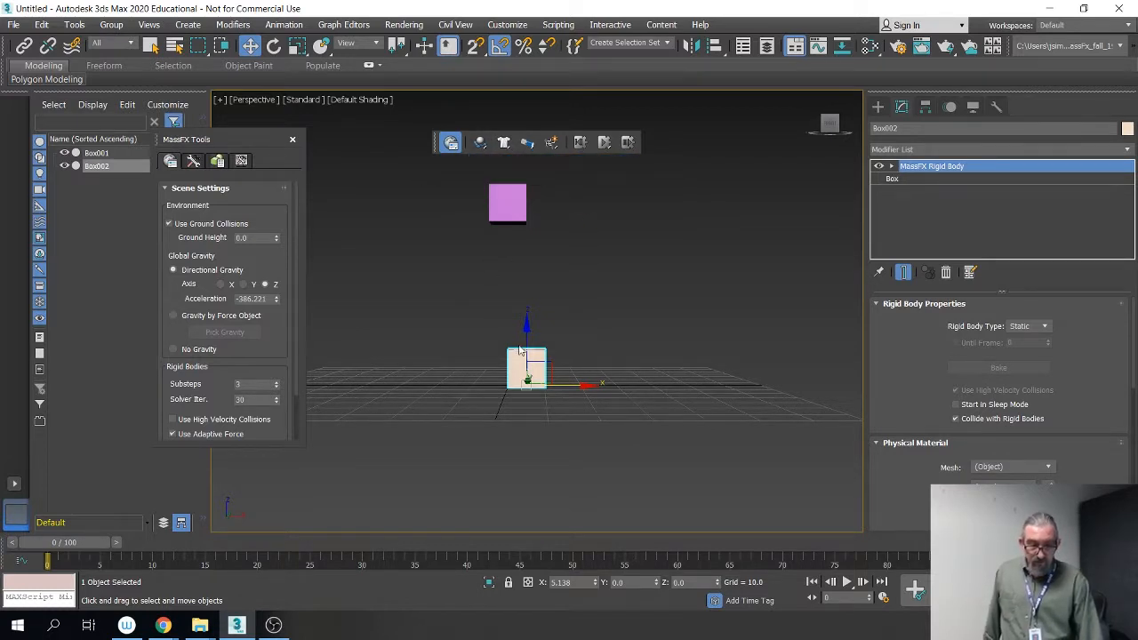
{"action": "left_click", "coordinate": [601, 142]}
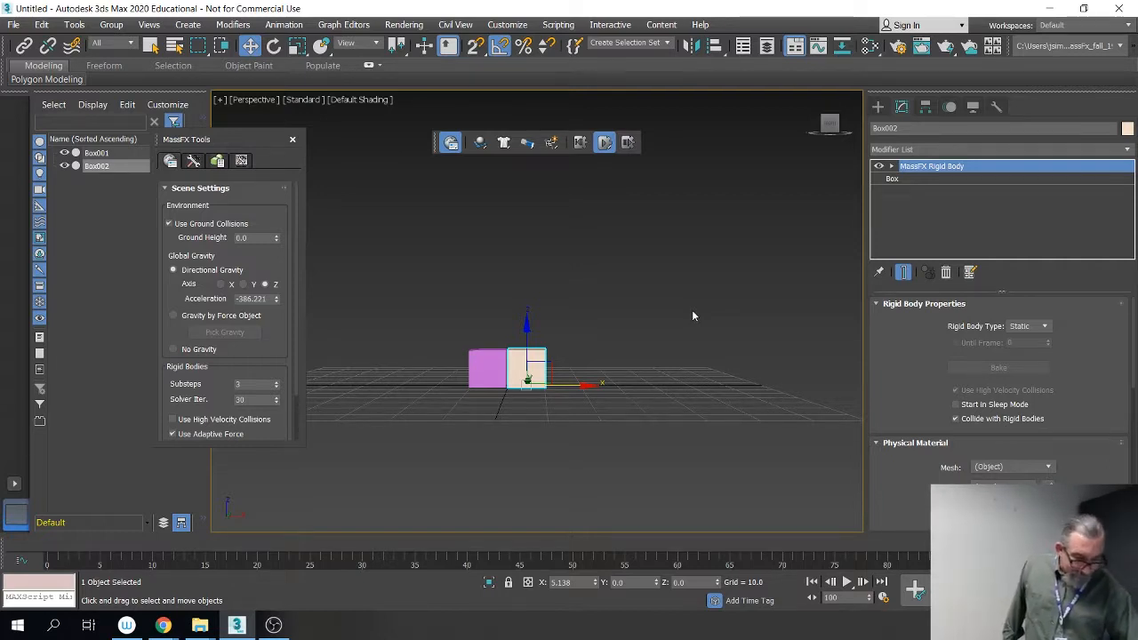
{"action": "left_click", "coordinate": [579, 143]}
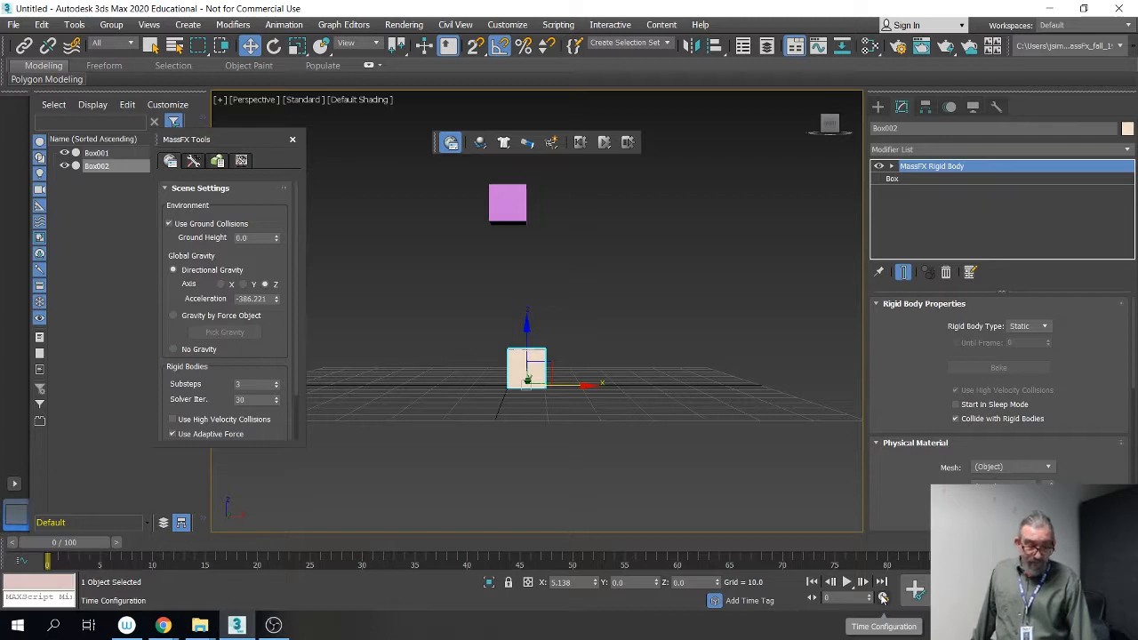
Step: Set the animation length to 300 frames in the time configuration
{"action": "left_click", "coordinate": [884, 597]}
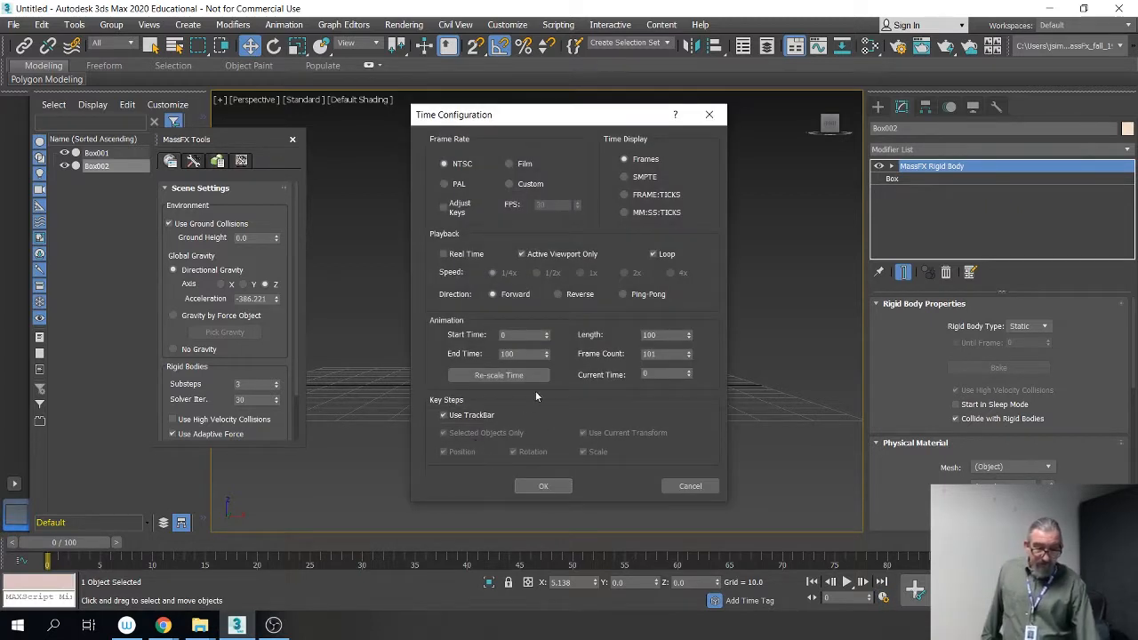
{"action": "double_click", "coordinate": [653, 334]}
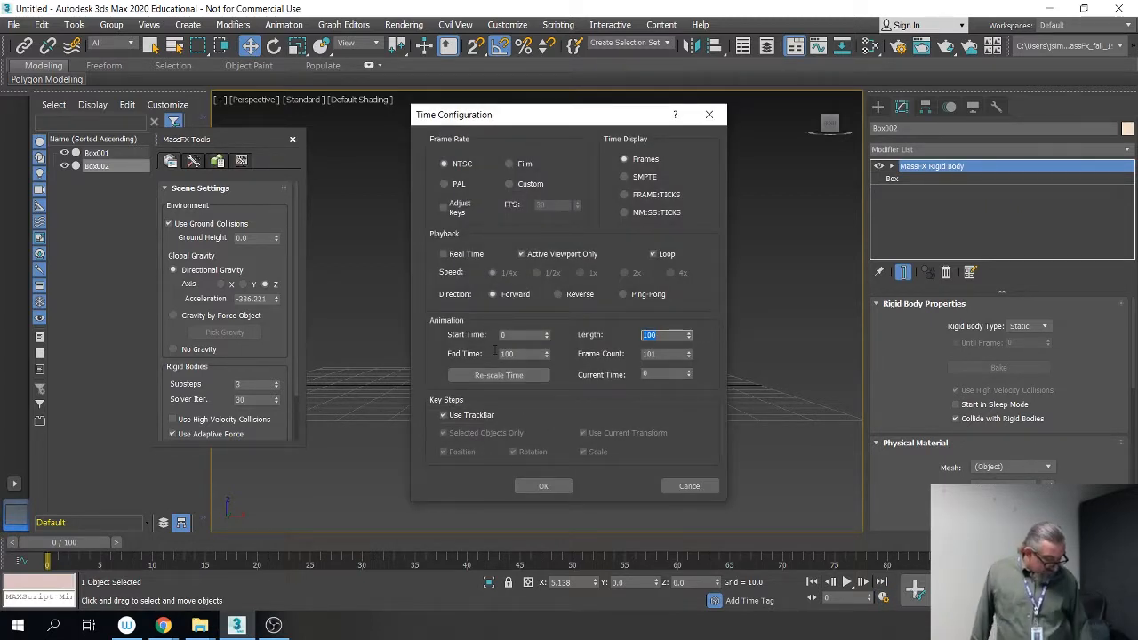
{"action": "type", "text": "300"}
{"action": "key", "text": "Return"}
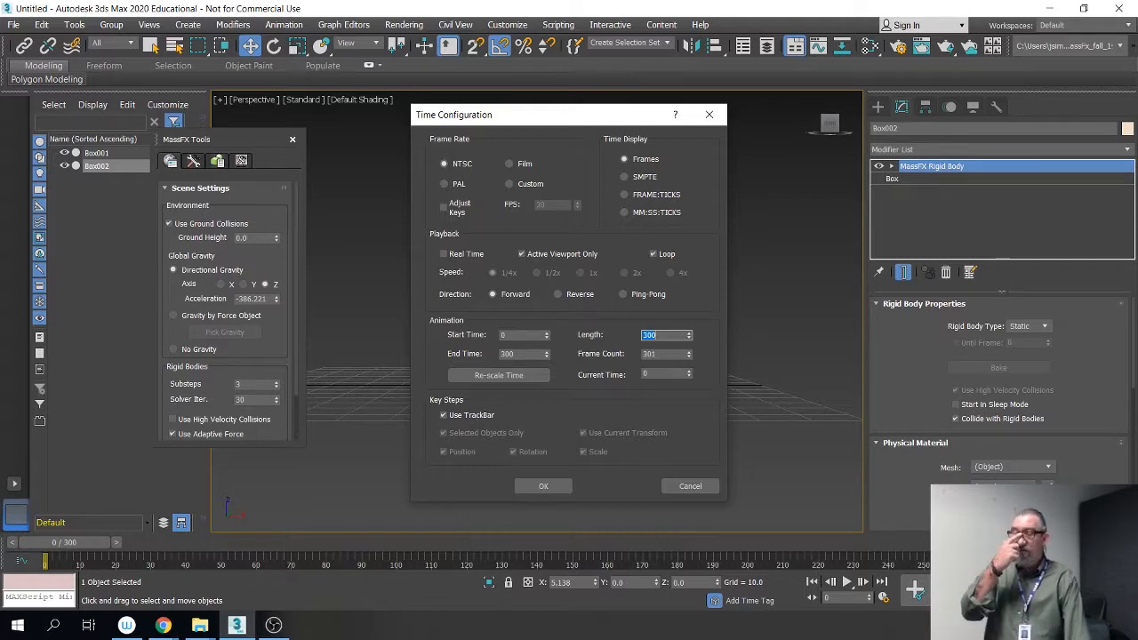
{"action": "left_click", "coordinate": [543, 485]}
Step: Create a third box at the origin by keyboard entry with length, width and height of 10
{"action": "middle_click_drag", "start_coordinate": [544, 371], "coordinate": [544, 400], "text": "alt"}
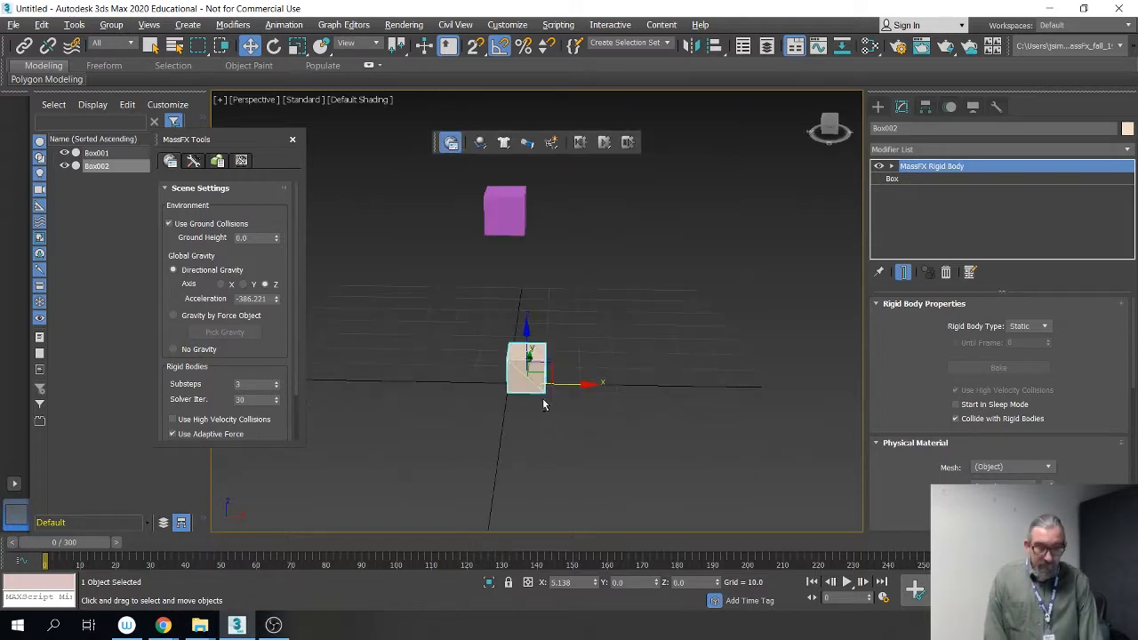
{"action": "middle_click_drag", "start_coordinate": [572, 338], "coordinate": [590, 396]}
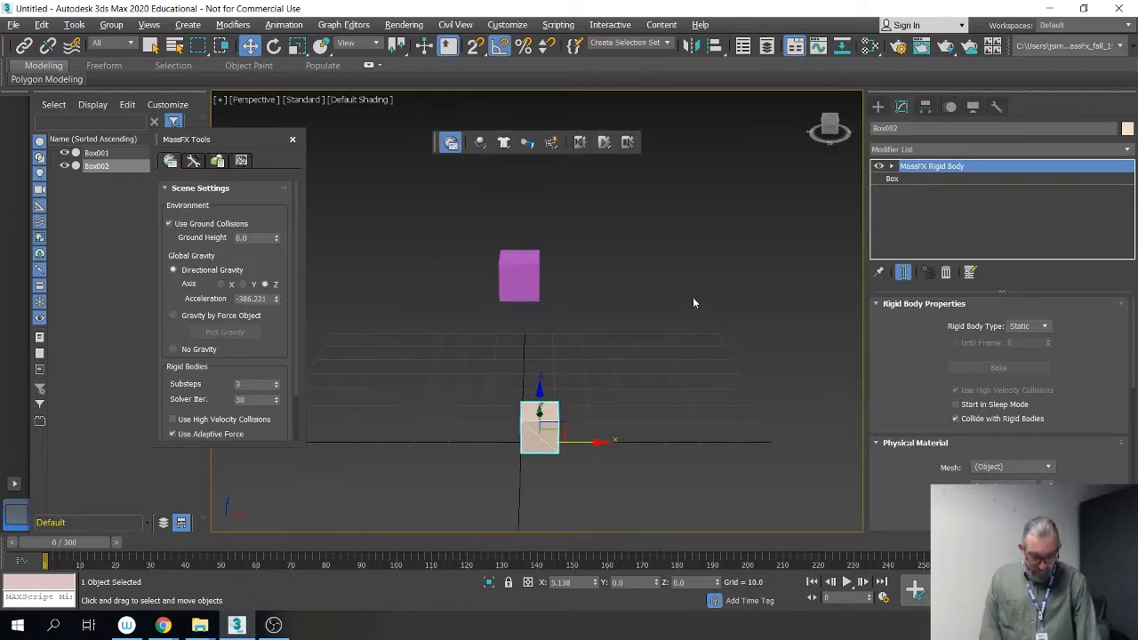
{"action": "middle_click_drag", "start_coordinate": [684, 356], "coordinate": [680, 330], "text": "alt"}
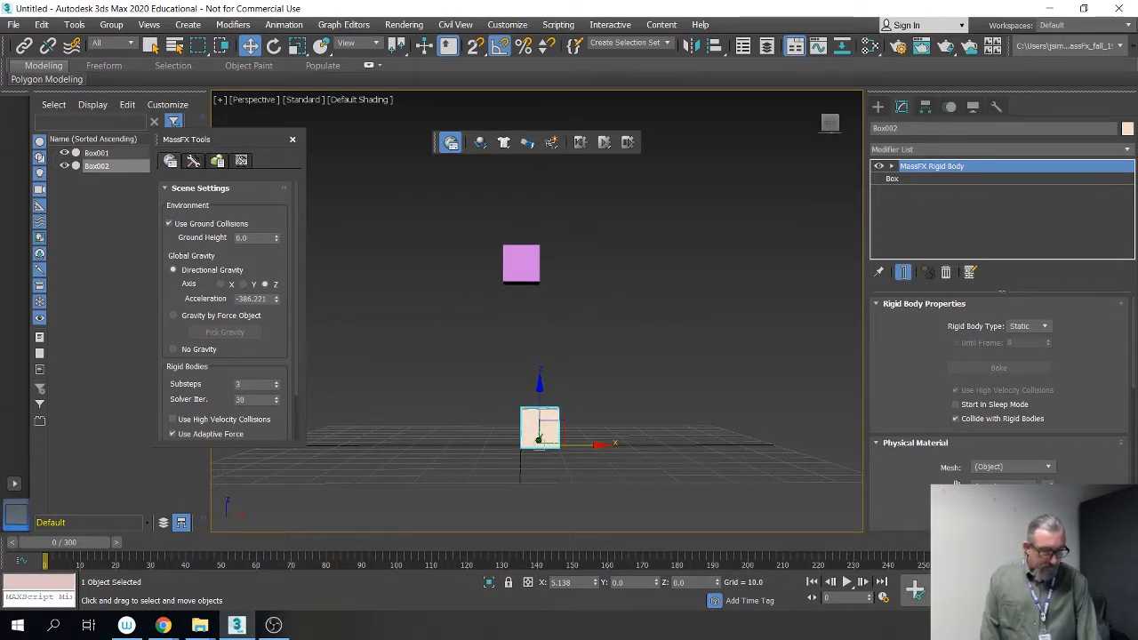
{"action": "left_click", "coordinate": [879, 111]}
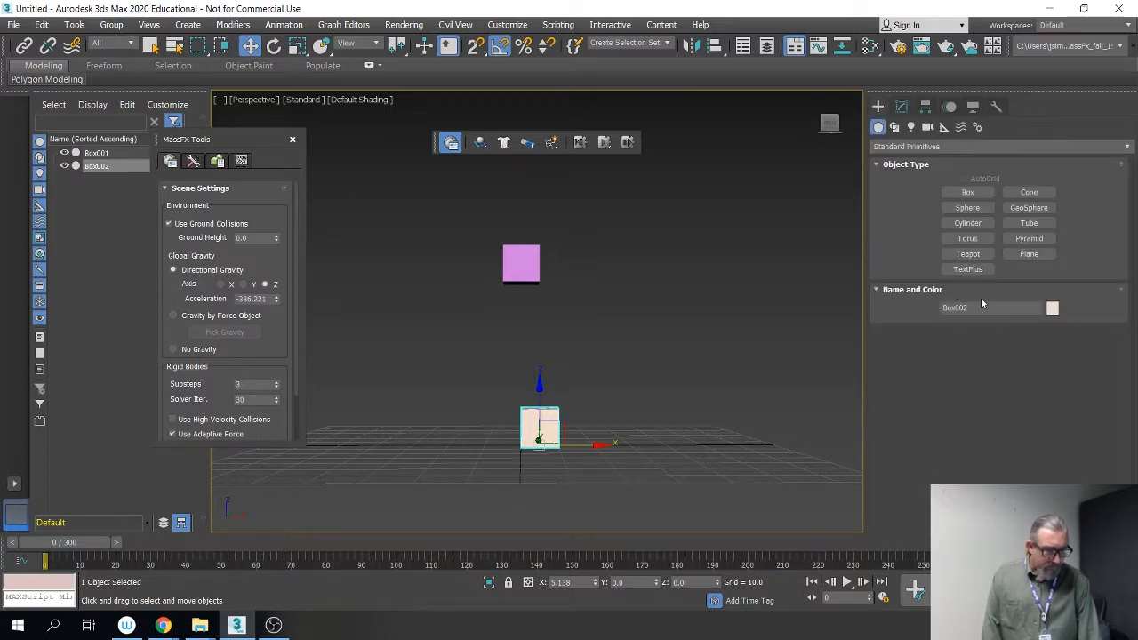
{"action": "left_click", "coordinate": [969, 192]}
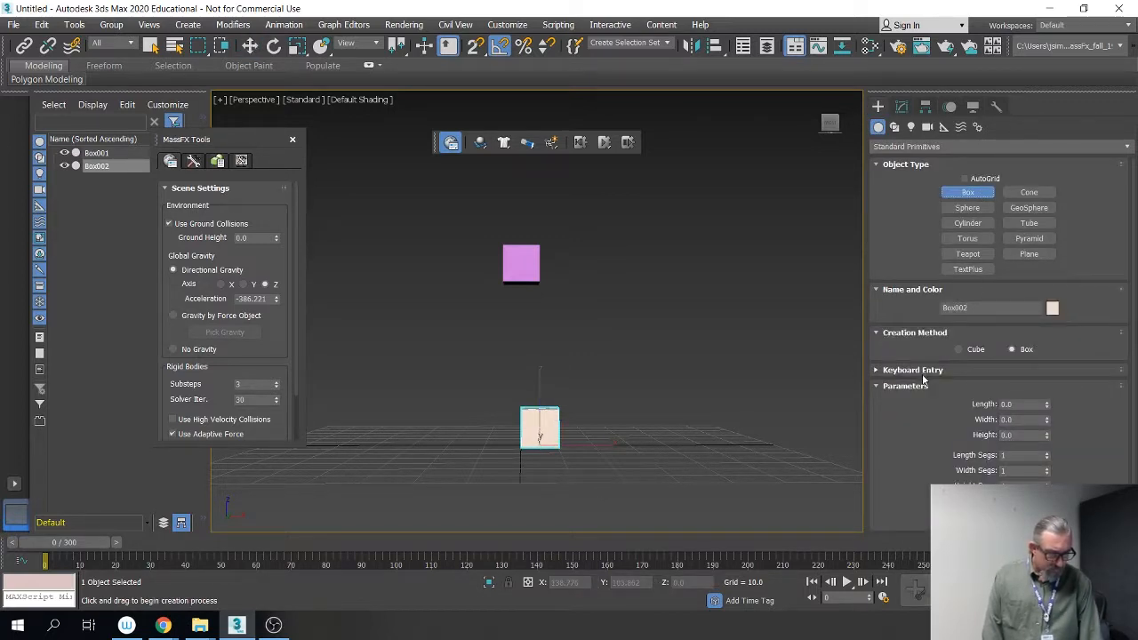
{"action": "left_click", "coordinate": [999, 491]}
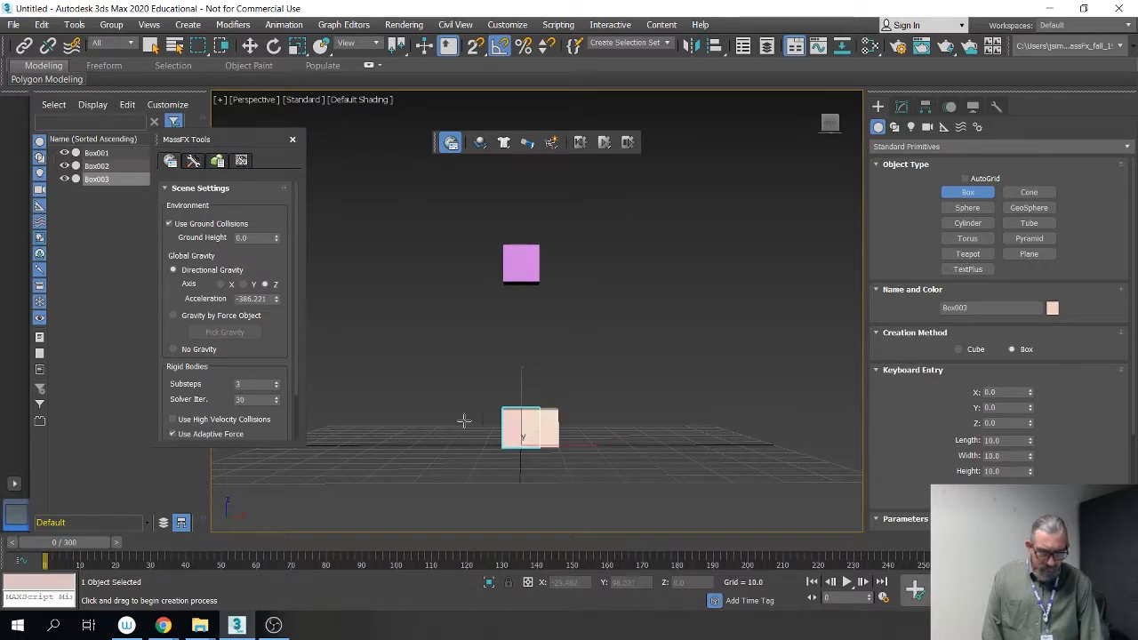
Step: Raise the third box to about 25 units along Z and shift it to about -7 along X, between the other two boxes
{"action": "key", "text": "e"}
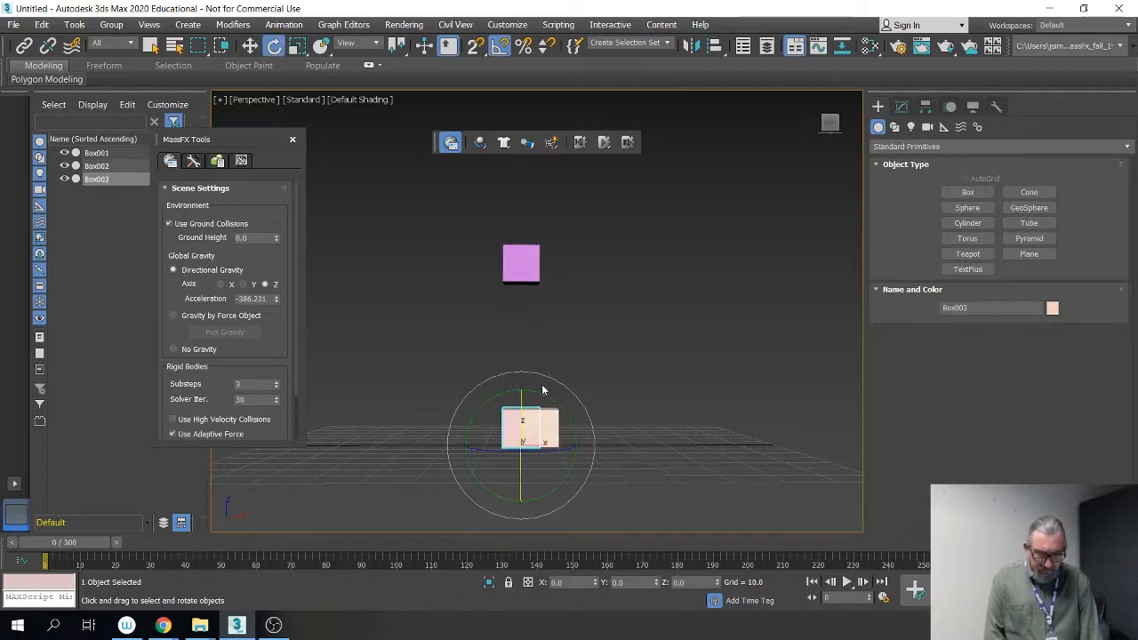
{"action": "key", "text": "w"}
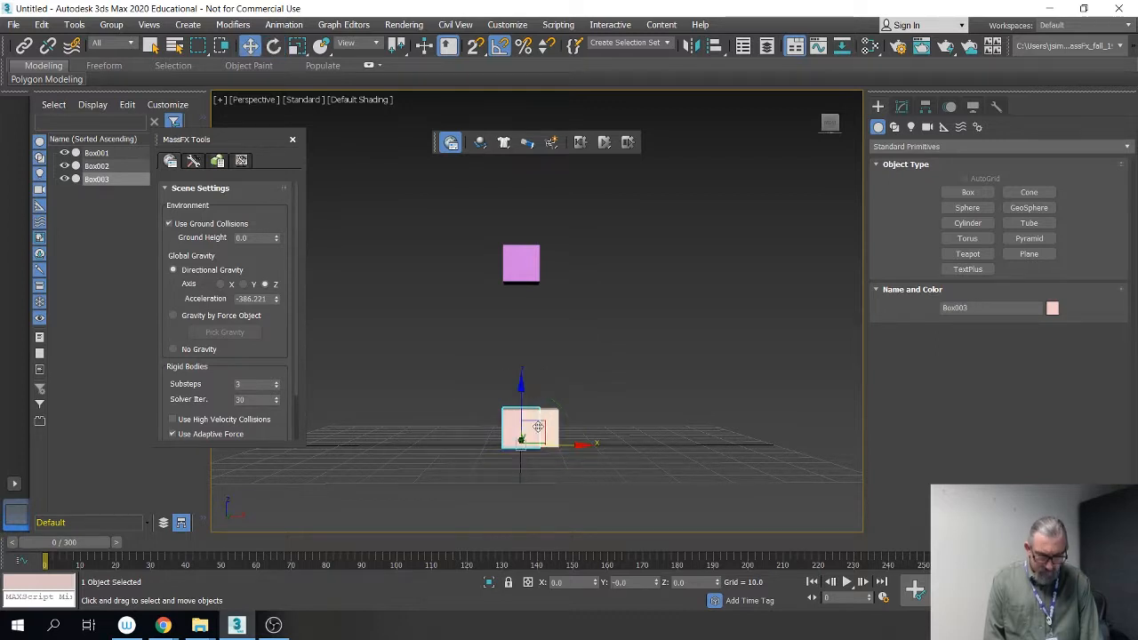
{"action": "left_click_drag", "start_coordinate": [522, 392], "coordinate": [524, 299]}
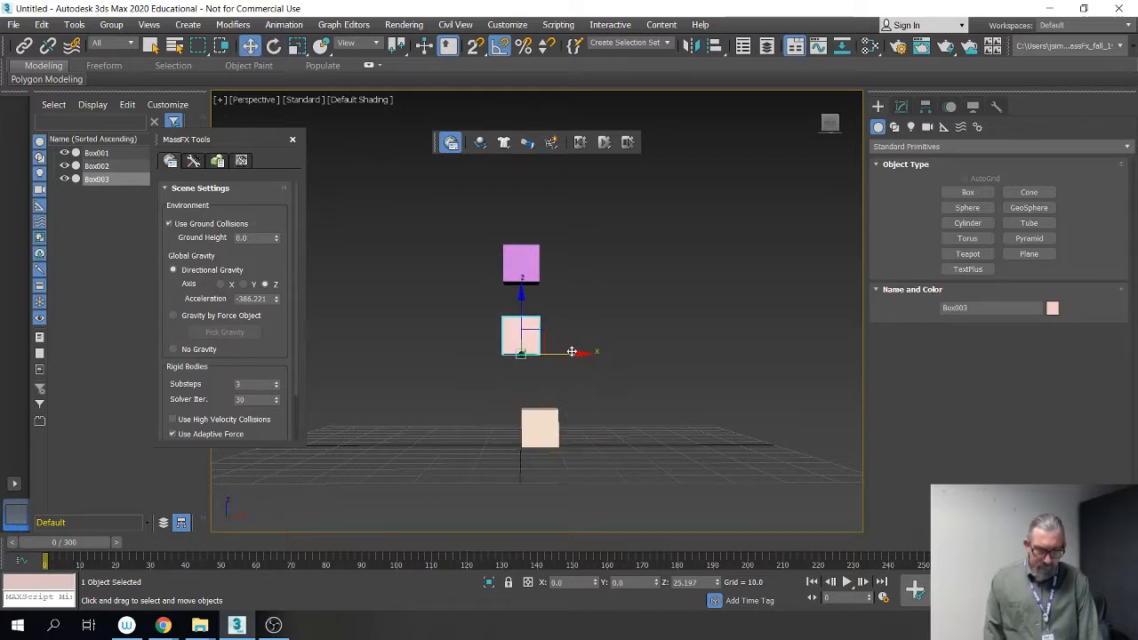
{"action": "left_click_drag", "start_coordinate": [571, 353], "coordinate": [546, 343]}
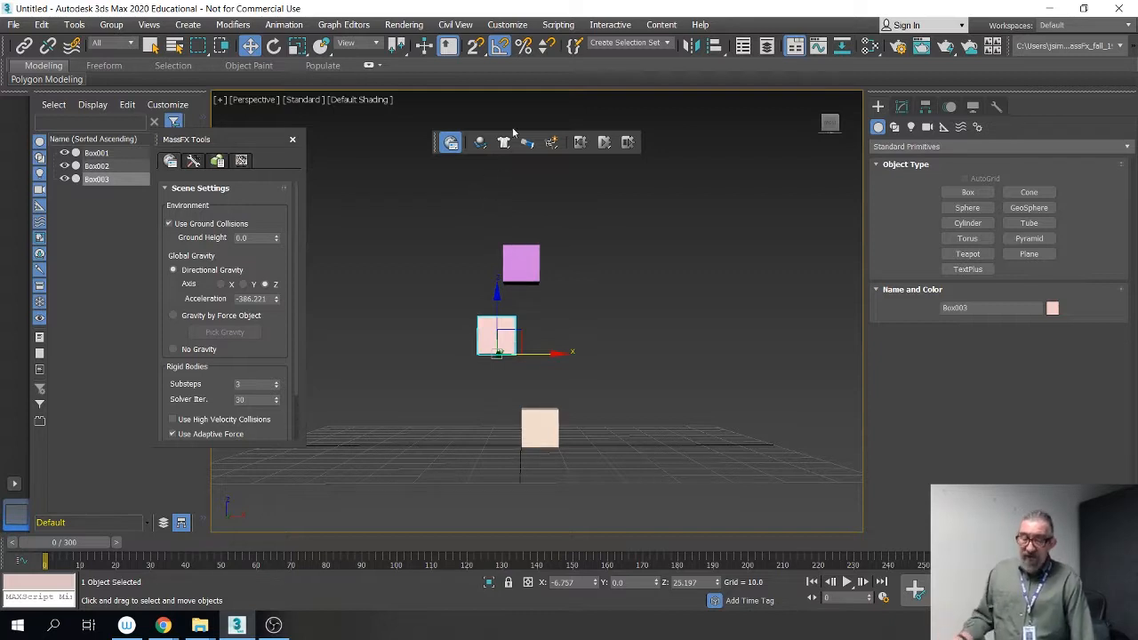
Step: Make the third box a kinematic rigid body and change its object color to orange
{"action": "left_click", "coordinate": [483, 144]}
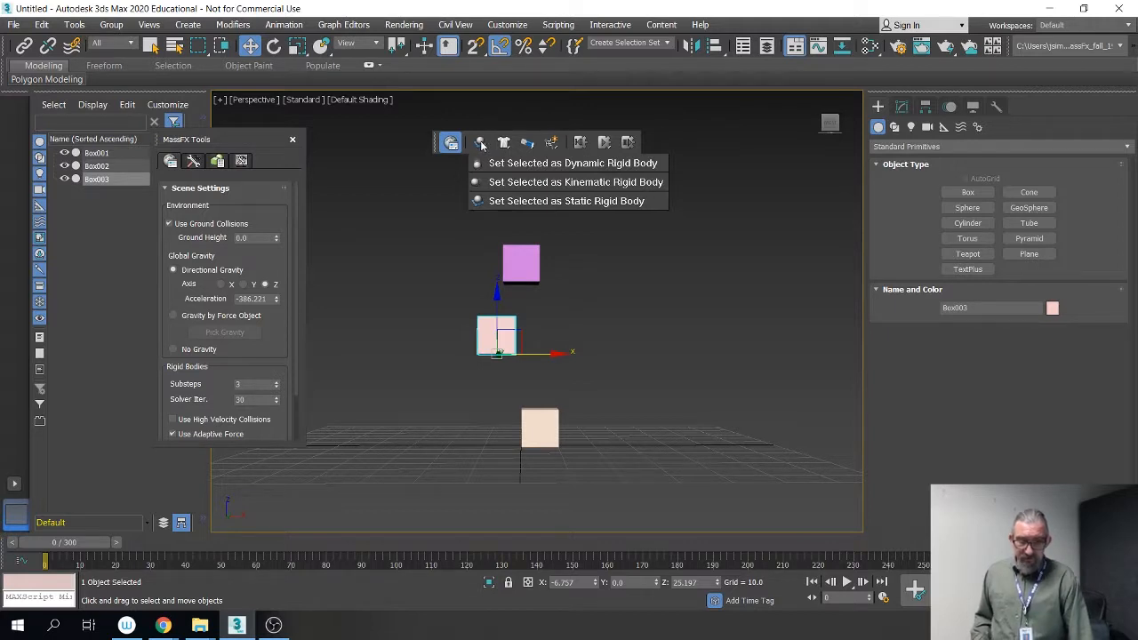
{"action": "left_click", "coordinate": [504, 182]}
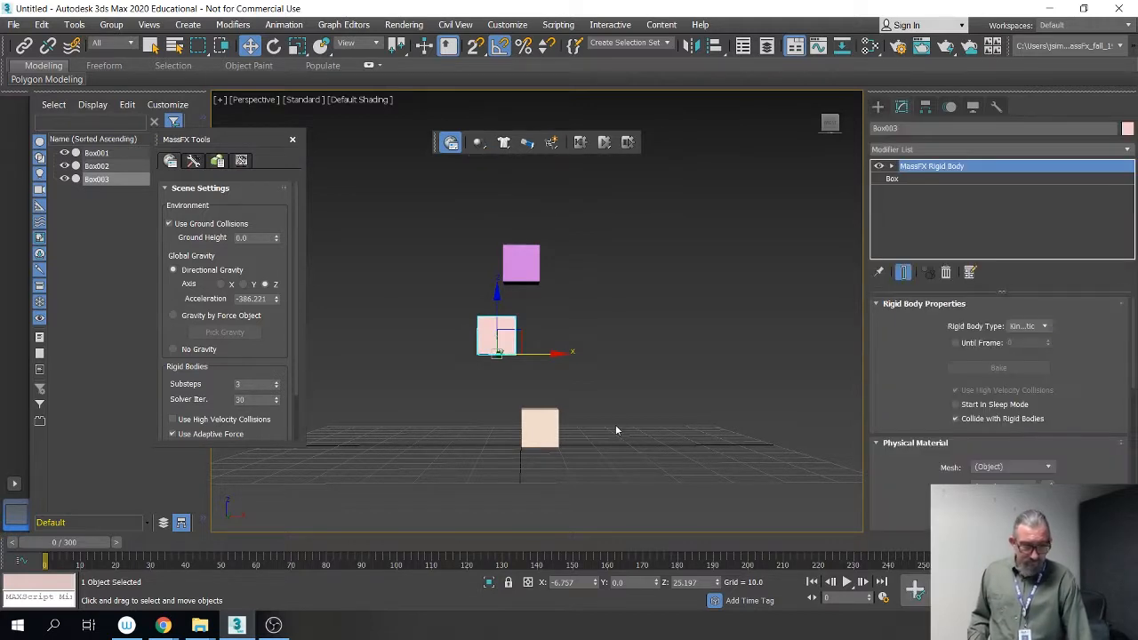
{"action": "left_click", "coordinate": [1127, 128]}
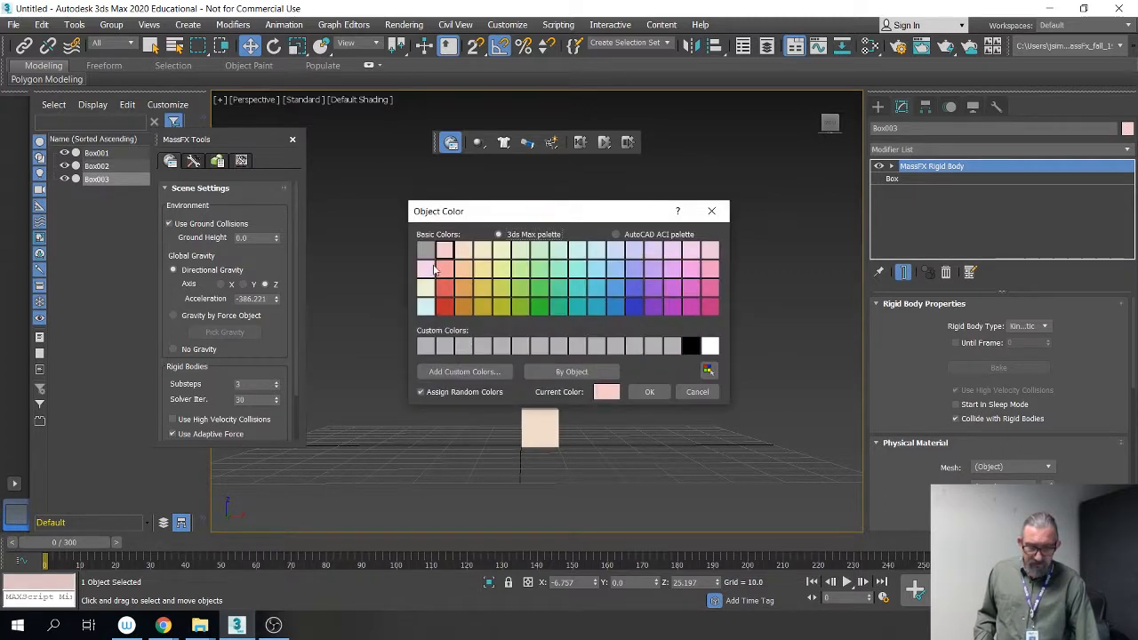
{"action": "left_click", "coordinate": [464, 288]}
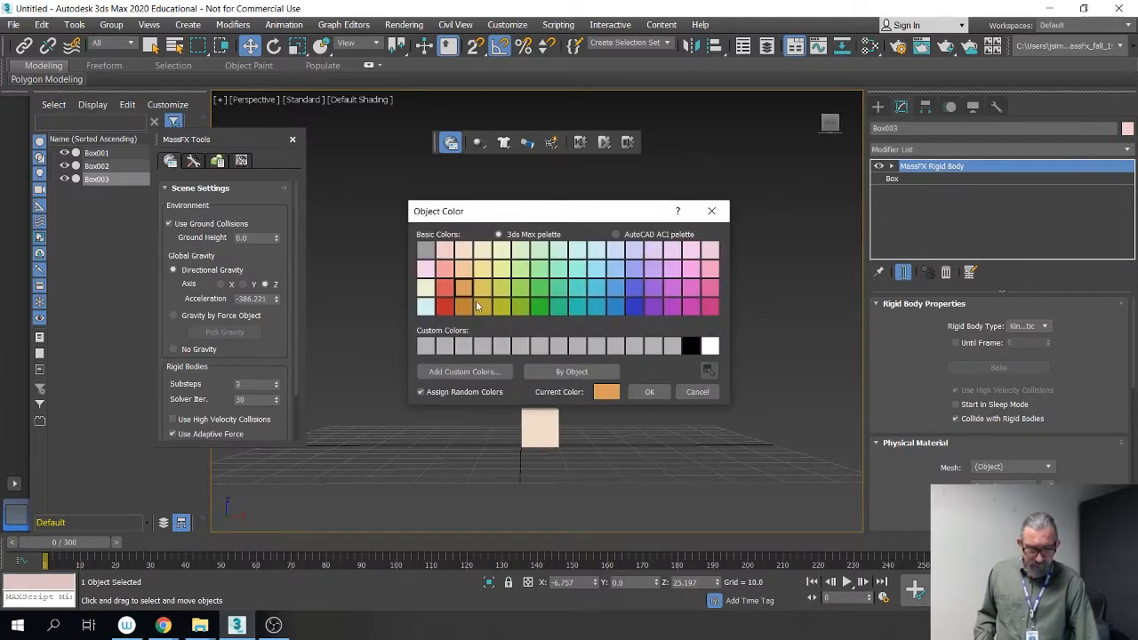
{"action": "left_click", "coordinate": [649, 393]}
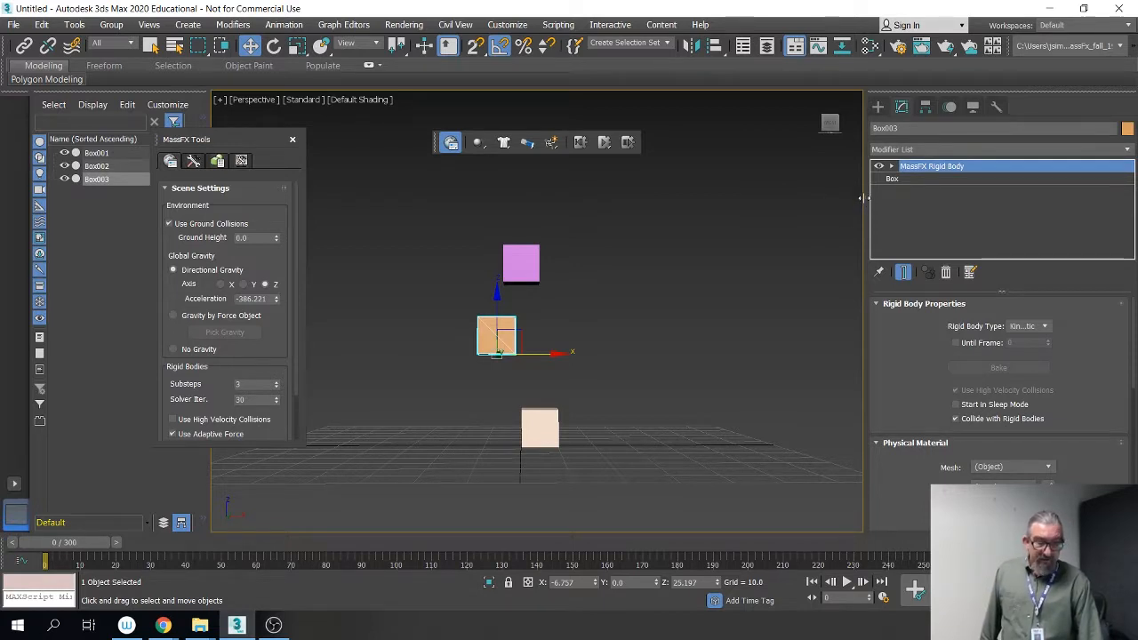
Step: Keep the orange box kinematic until frame 15, then run the MassFX simulation and reset it
{"action": "left_click_drag", "start_coordinate": [864, 197], "coordinate": [690, 216]}
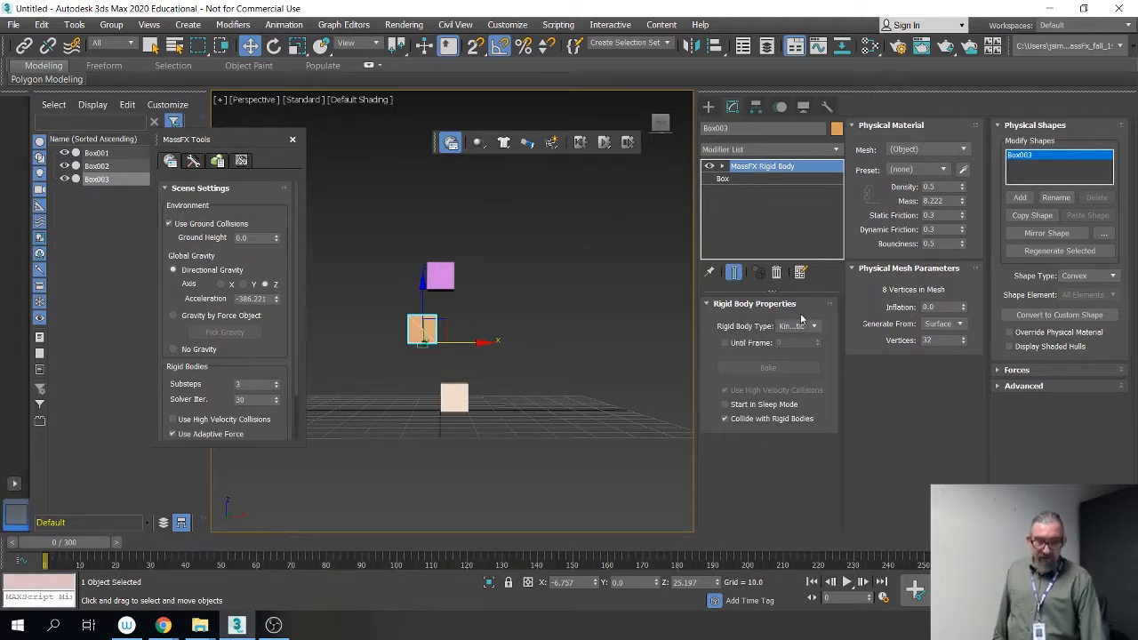
{"action": "left_click", "coordinate": [724, 343]}
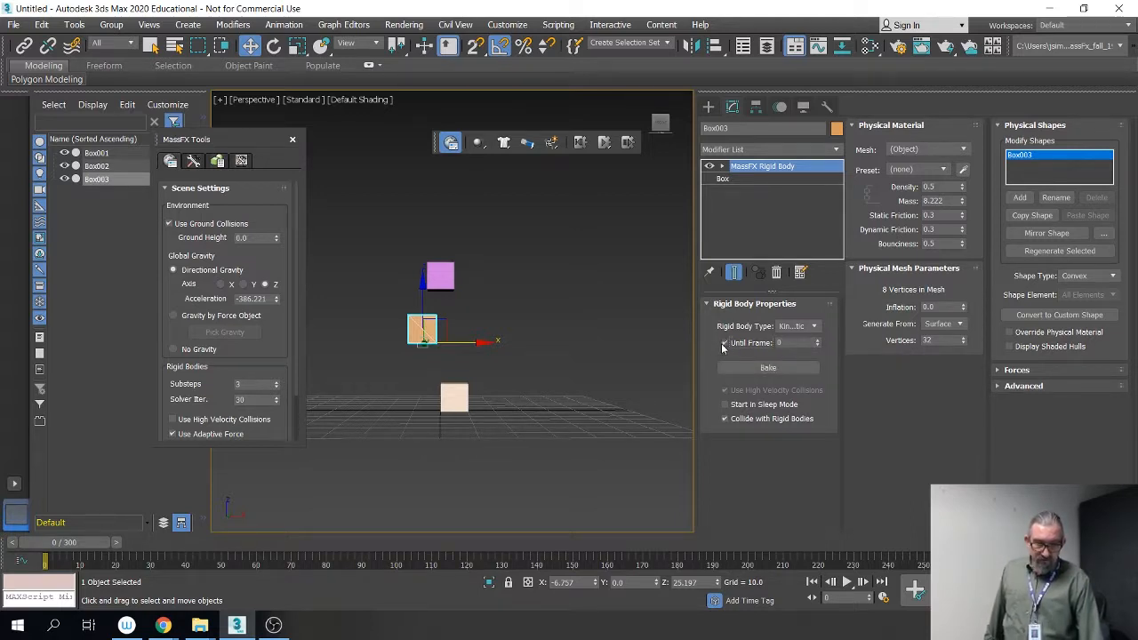
{"action": "left_click", "coordinate": [795, 343]}
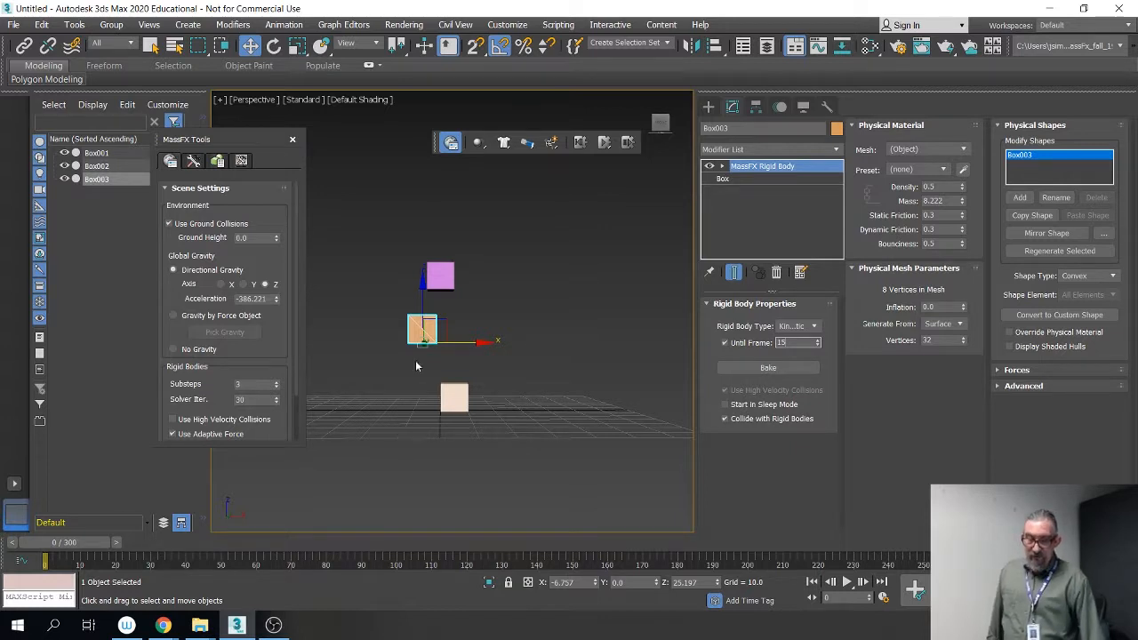
{"action": "left_click_drag", "start_coordinate": [232, 137], "coordinate": [239, 122]}
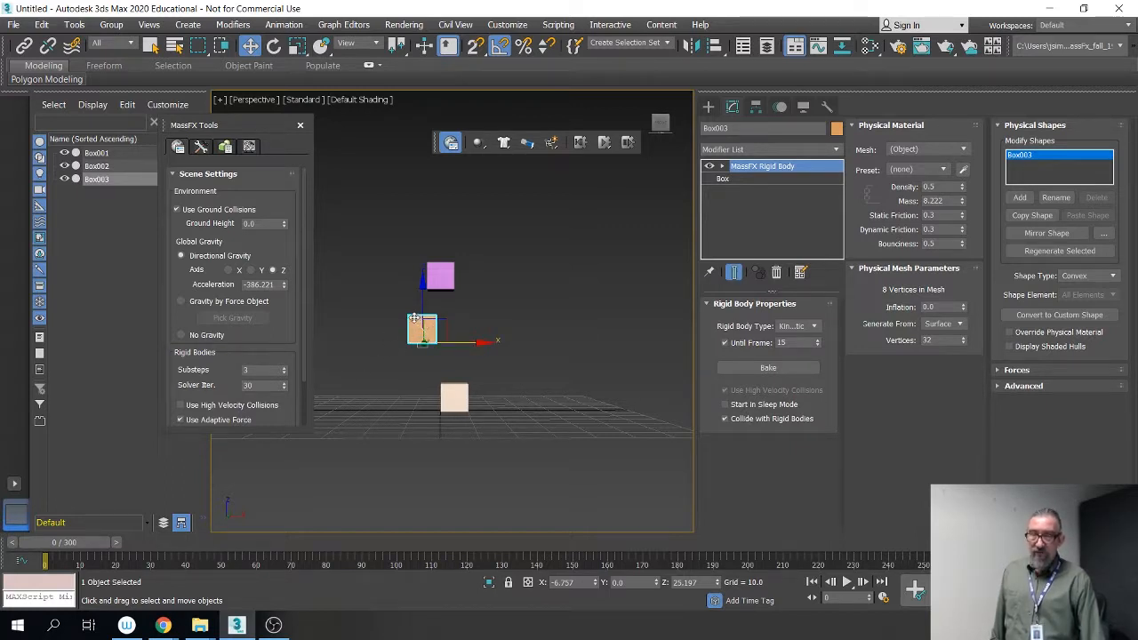
{"action": "left_click", "coordinate": [605, 145]}
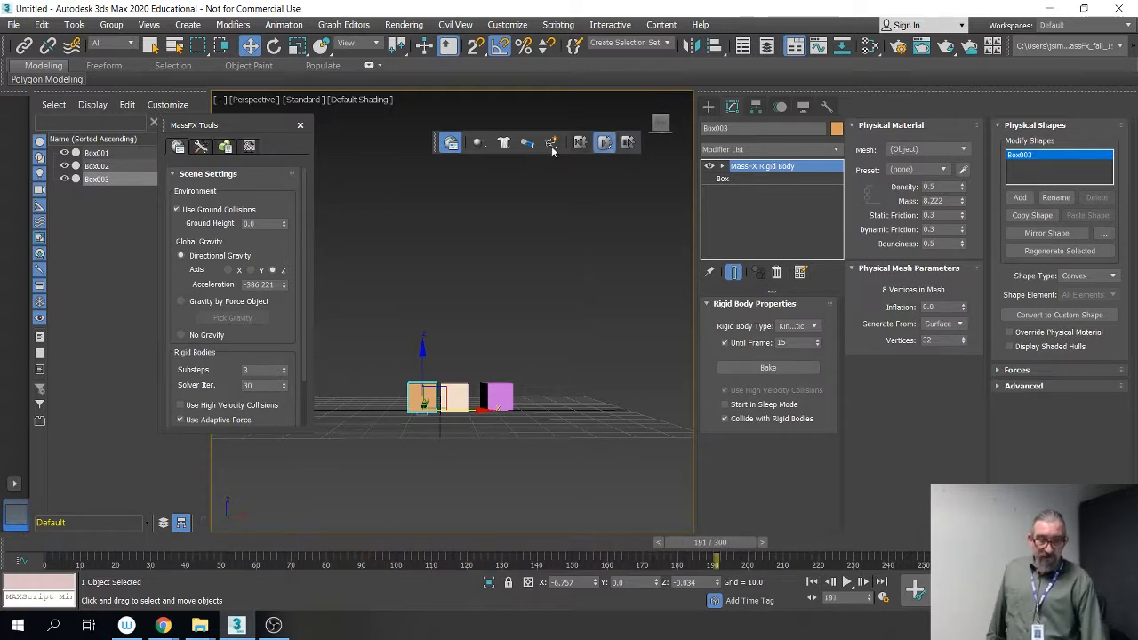
{"action": "left_click", "coordinate": [579, 142]}
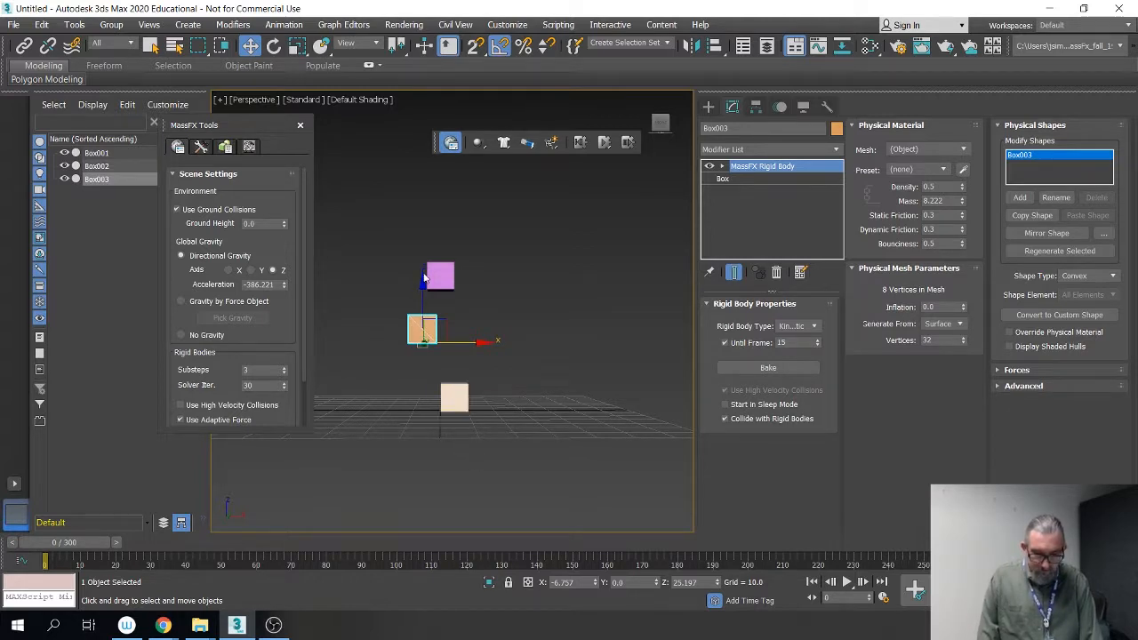
Step: Delete all three boxes from the scene and return the perspective viewport to its home view
{"action": "left_click_drag", "start_coordinate": [382, 225], "coordinate": [574, 487]}
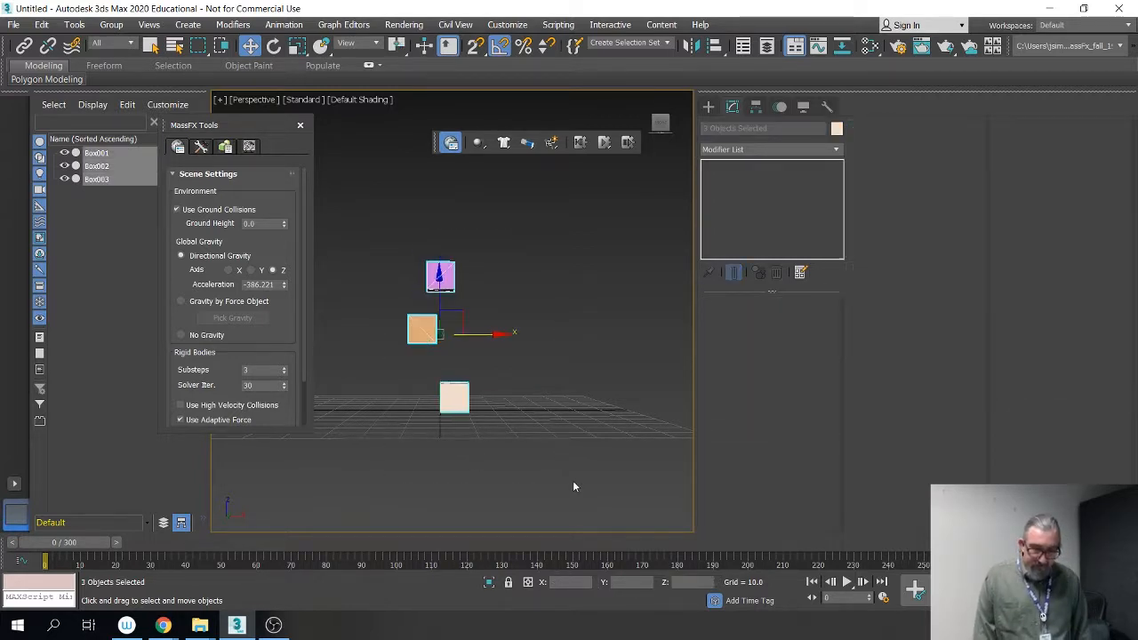
{"action": "key", "text": "Delete"}
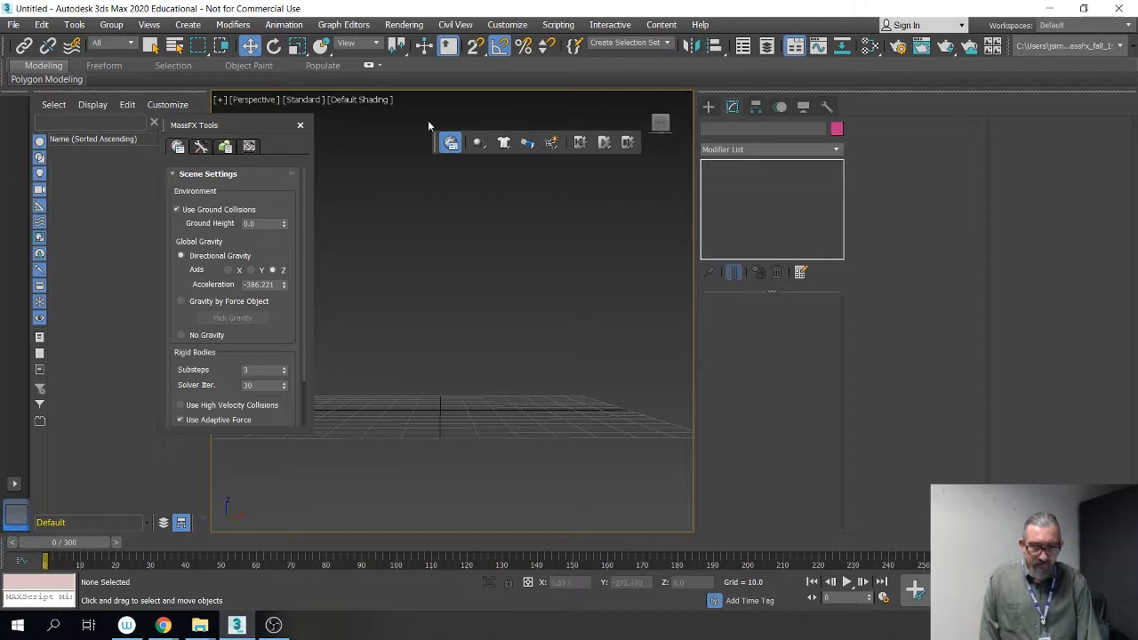
{"action": "left_click_drag", "start_coordinate": [435, 144], "coordinate": [408, 118]}
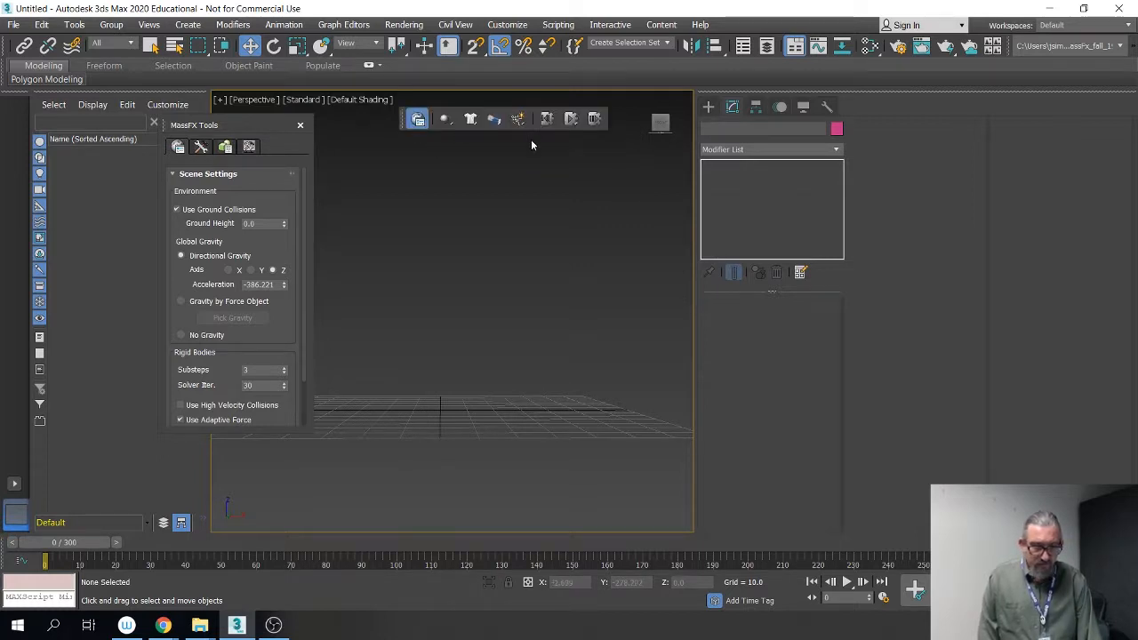
{"action": "left_click", "coordinate": [643, 92]}
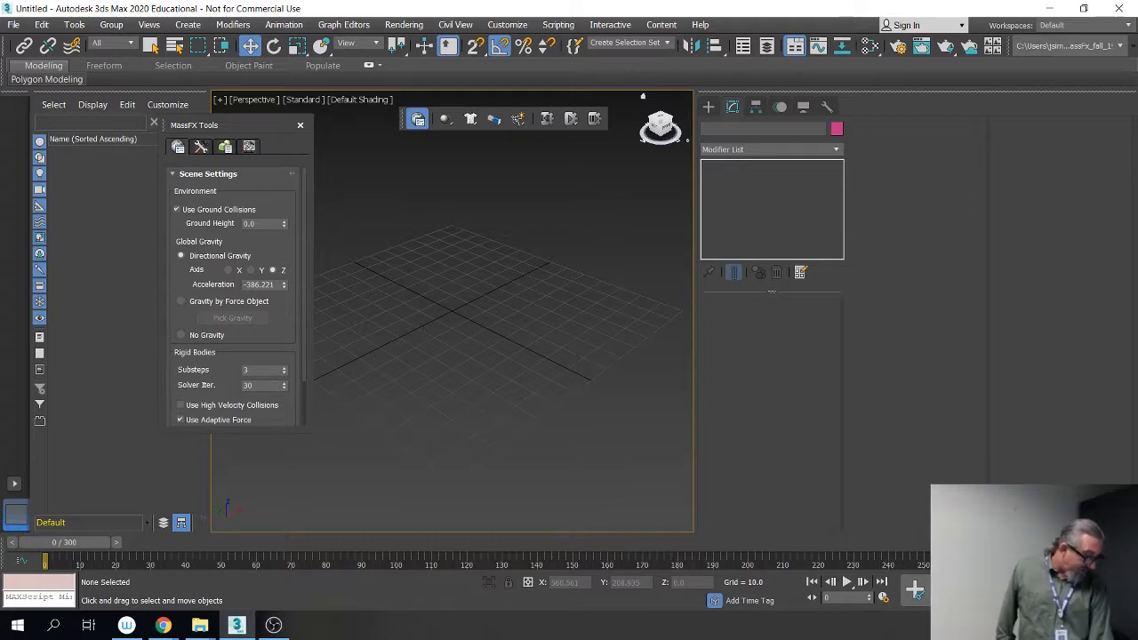
Step: Switch to Chrome to view the tutorial videos on the 3Ds Max Mass Fx assignment page, then move the browser window off the scene
{"action": "left_click", "coordinate": [162, 625]}
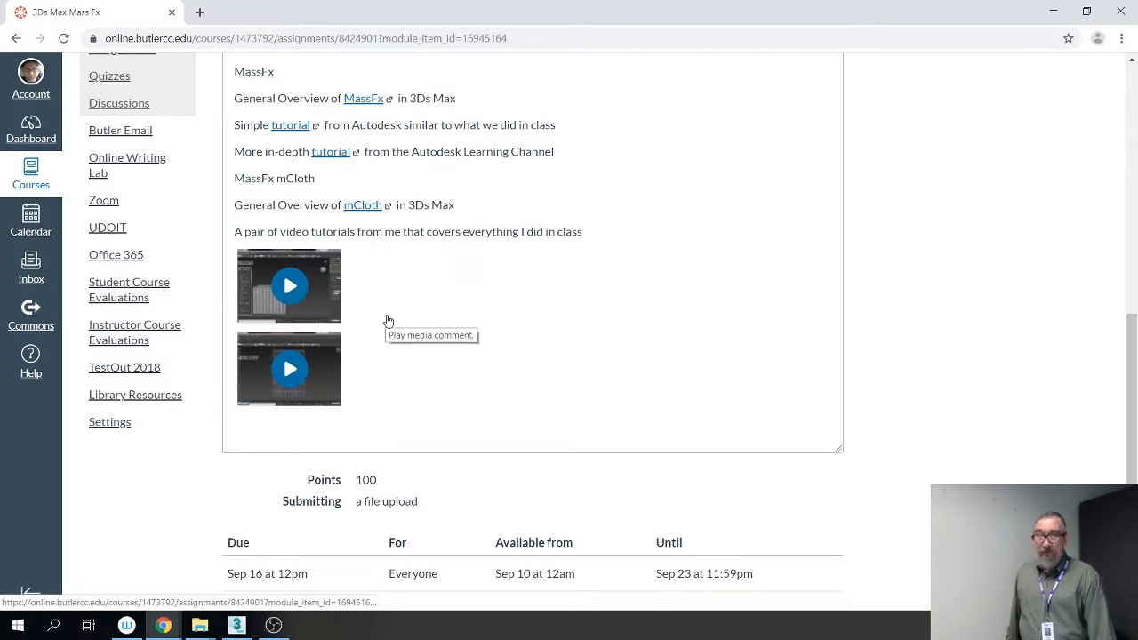
{"action": "left_click_drag", "start_coordinate": [490, 14], "coordinate": [1137, 253]}
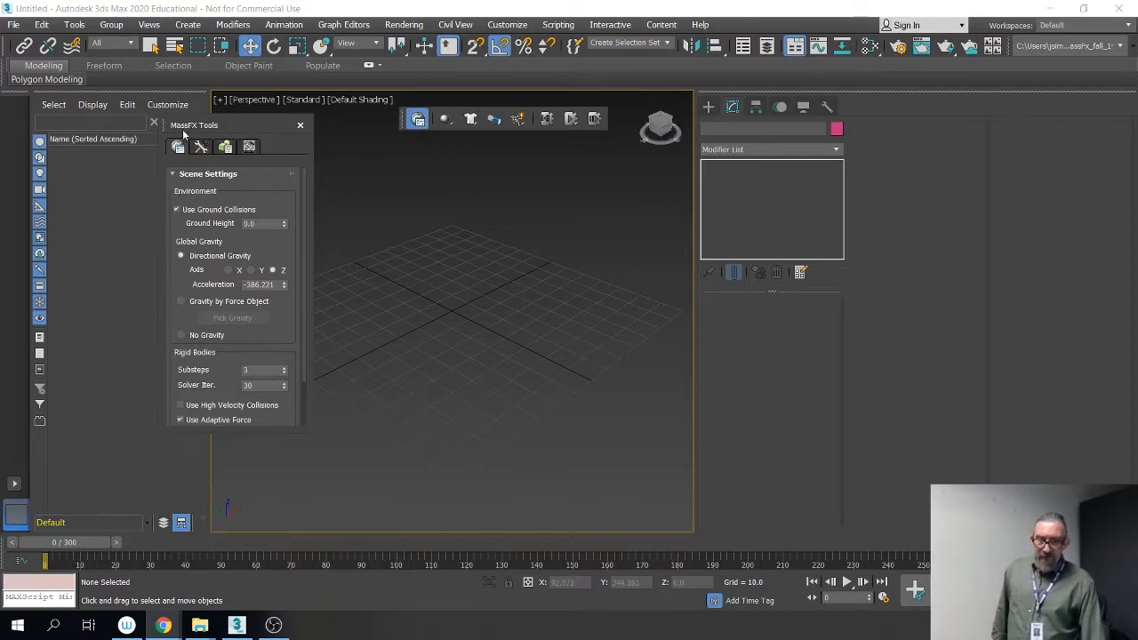
Step: Widen the perspective viewport by narrowing the command panel, and place the MassFX Tools window beside the scene list over the viewport
{"action": "left_click_drag", "start_coordinate": [184, 133], "coordinate": [350, 207]}
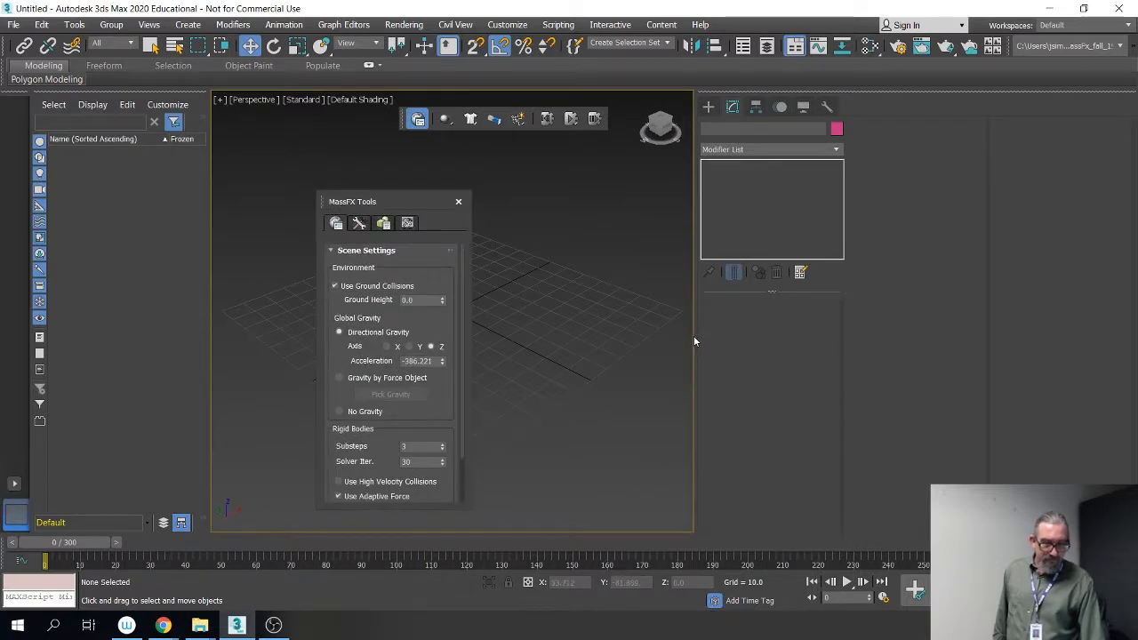
{"action": "left_click_drag", "start_coordinate": [694, 334], "coordinate": [983, 329]}
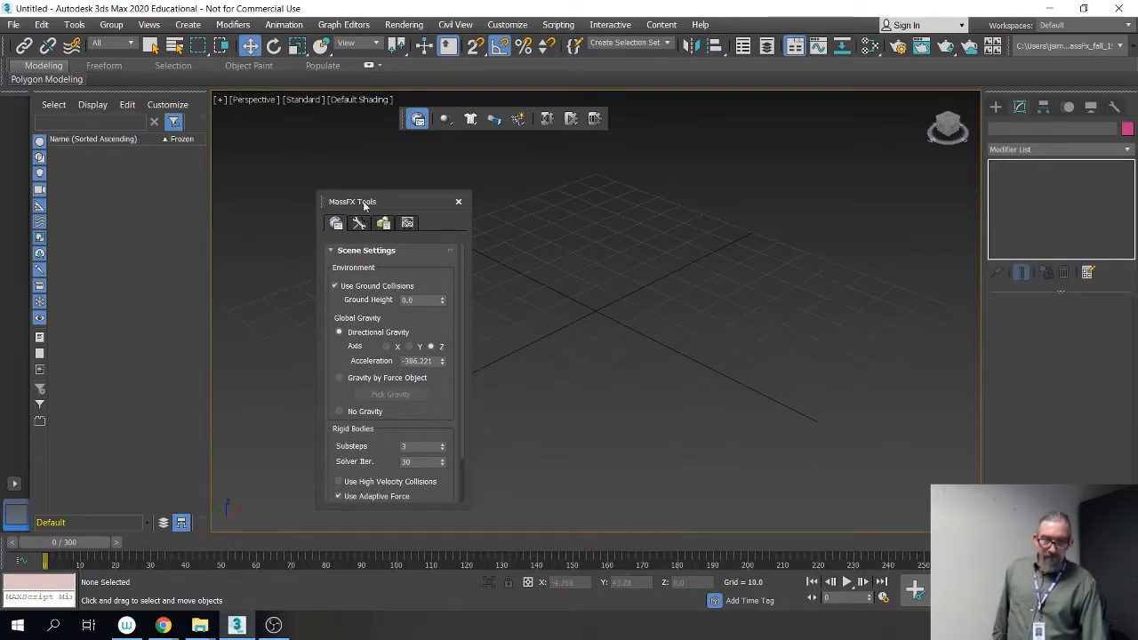
{"action": "left_click_drag", "start_coordinate": [365, 206], "coordinate": [291, 169]}
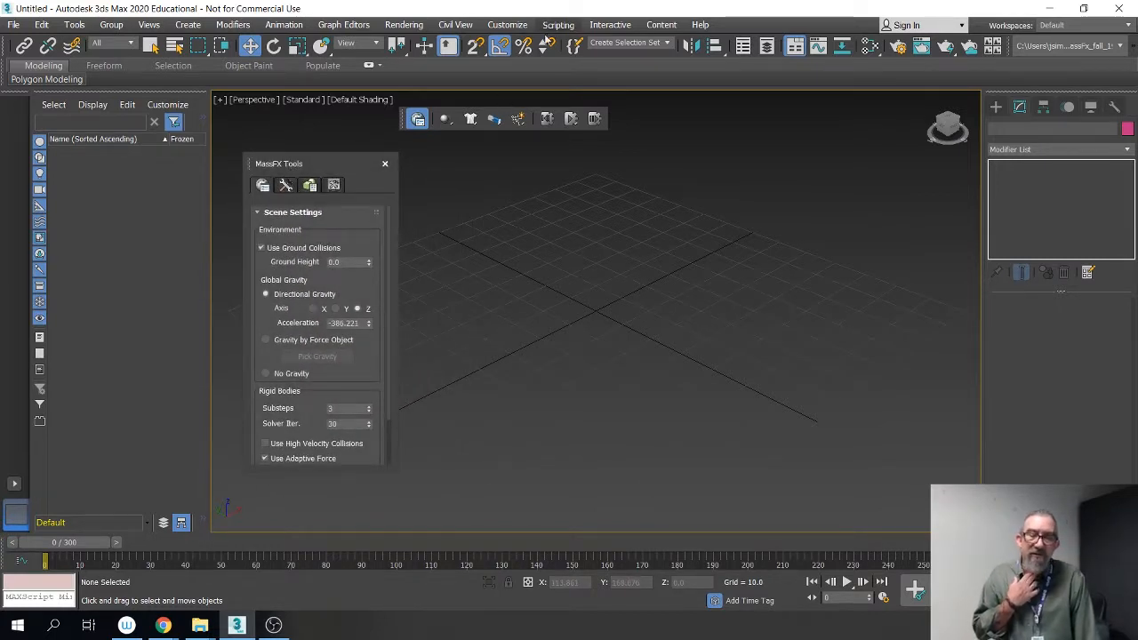
{"action": "left_click_drag", "start_coordinate": [332, 162], "coordinate": [327, 143]}
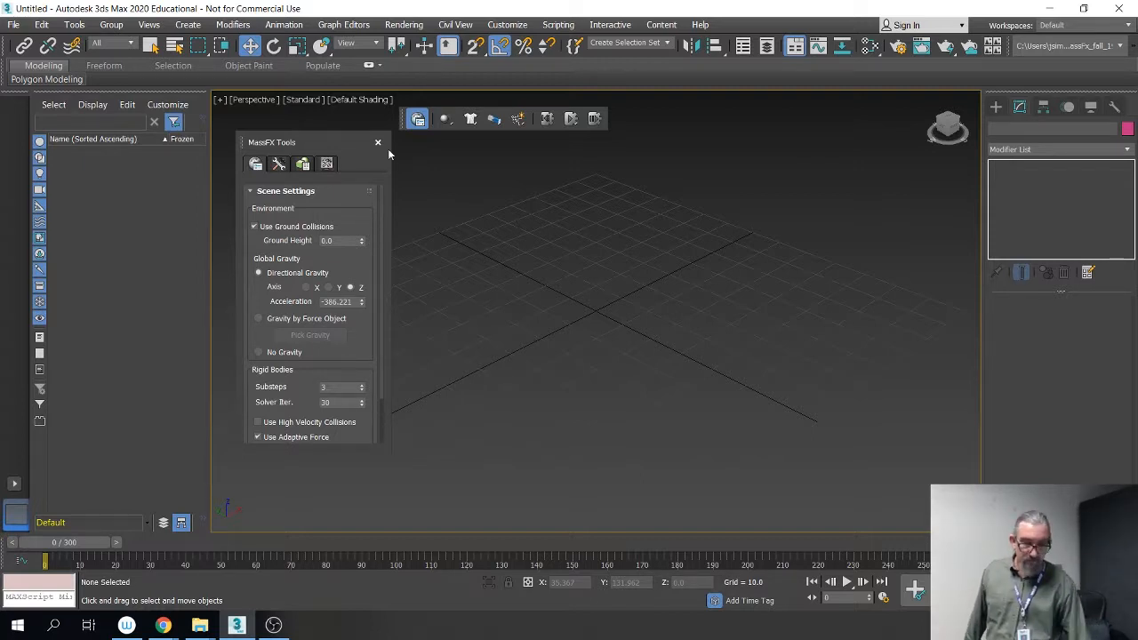
Step: Save the scene under the new name inclass_demo in the 3d2_massFx_fall_19 folder
{"action": "left_click", "coordinate": [14, 25]}
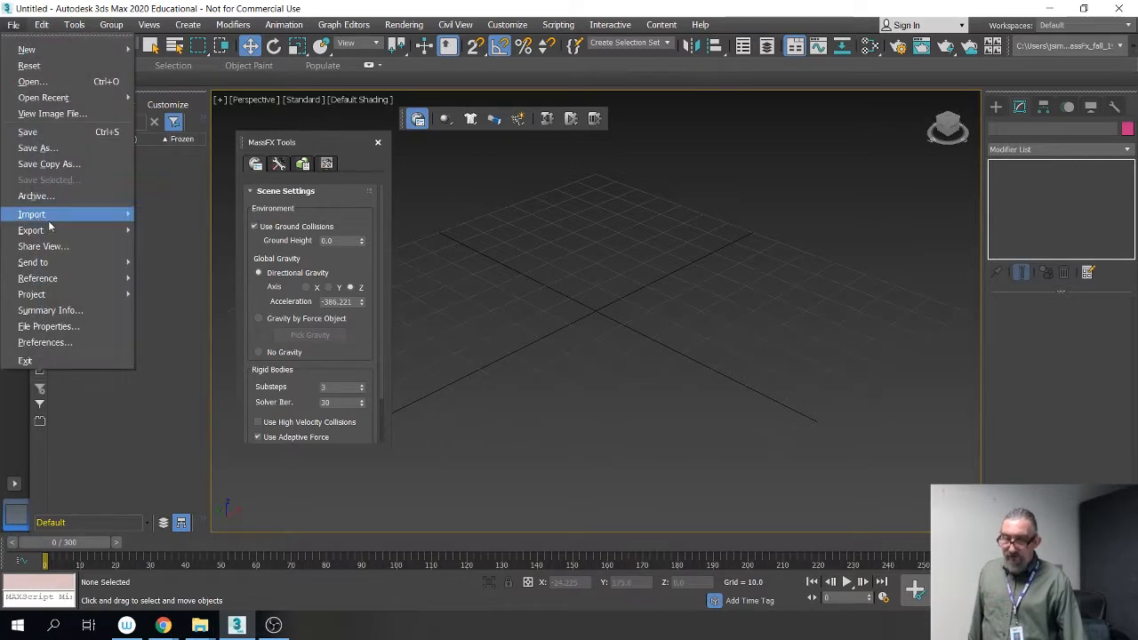
{"action": "left_click", "coordinate": [37, 147]}
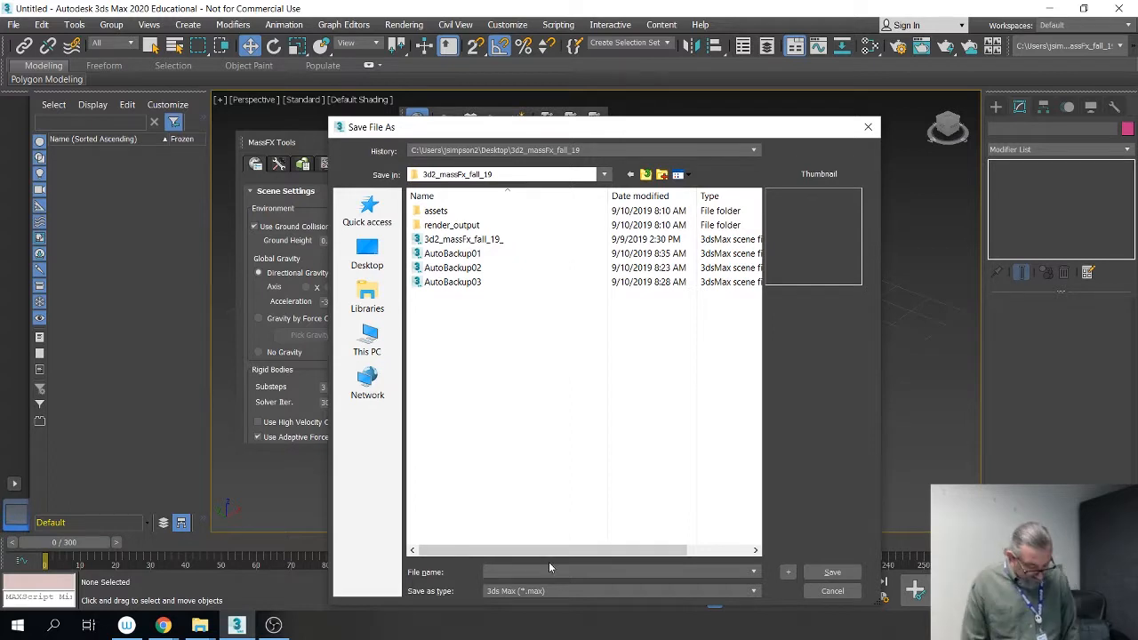
{"action": "type", "text": "inclass"}
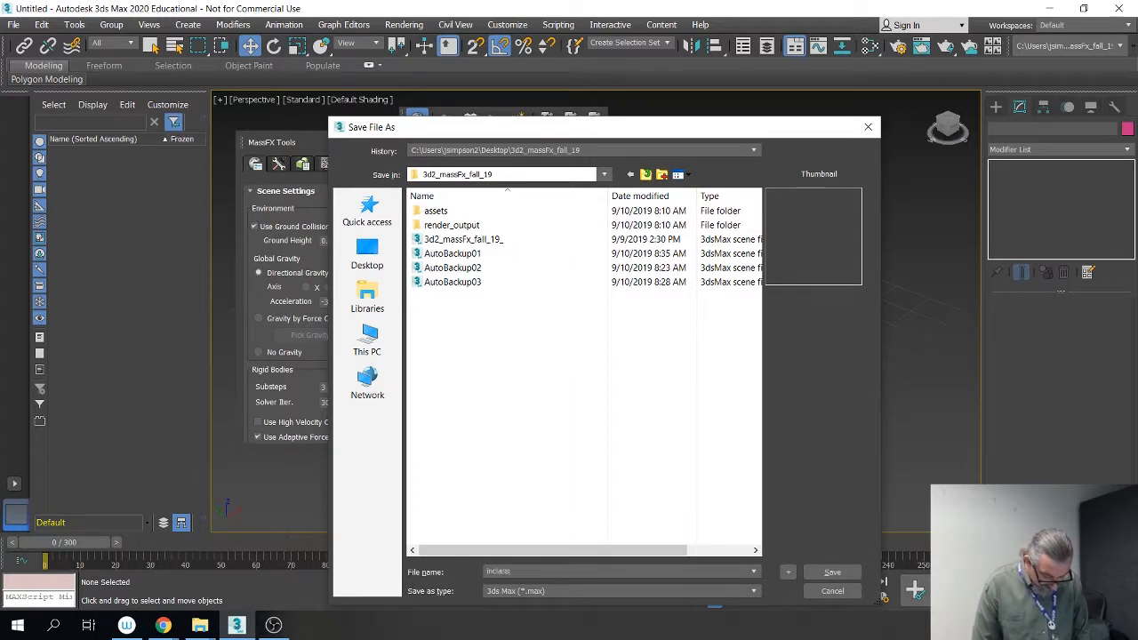
{"action": "type", "text": "_demo"}
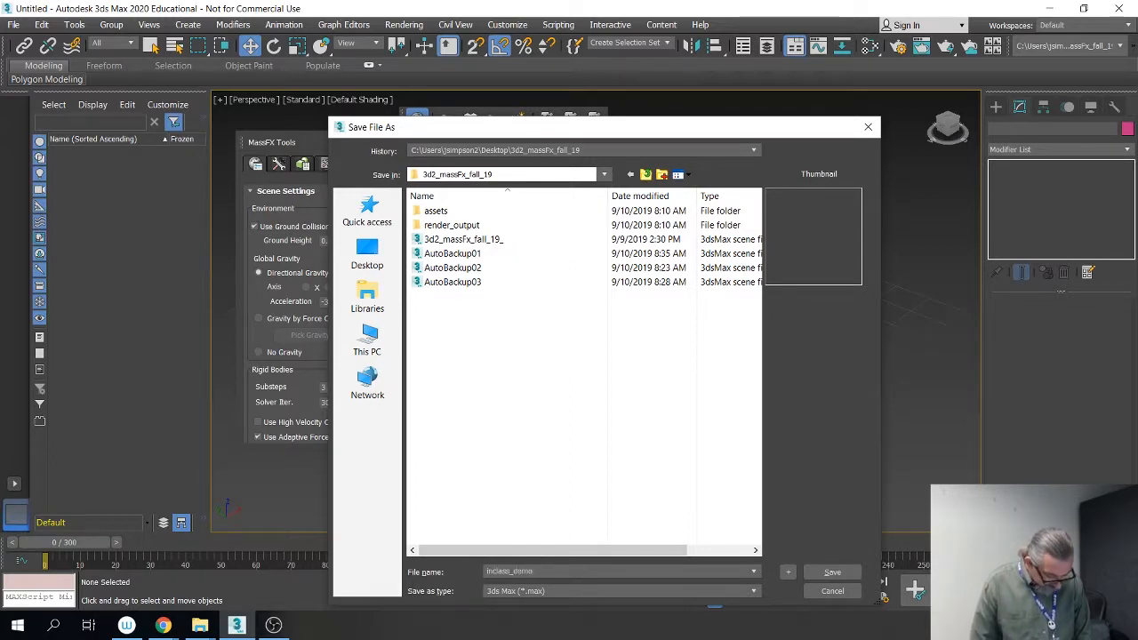
{"action": "key", "text": "Return"}
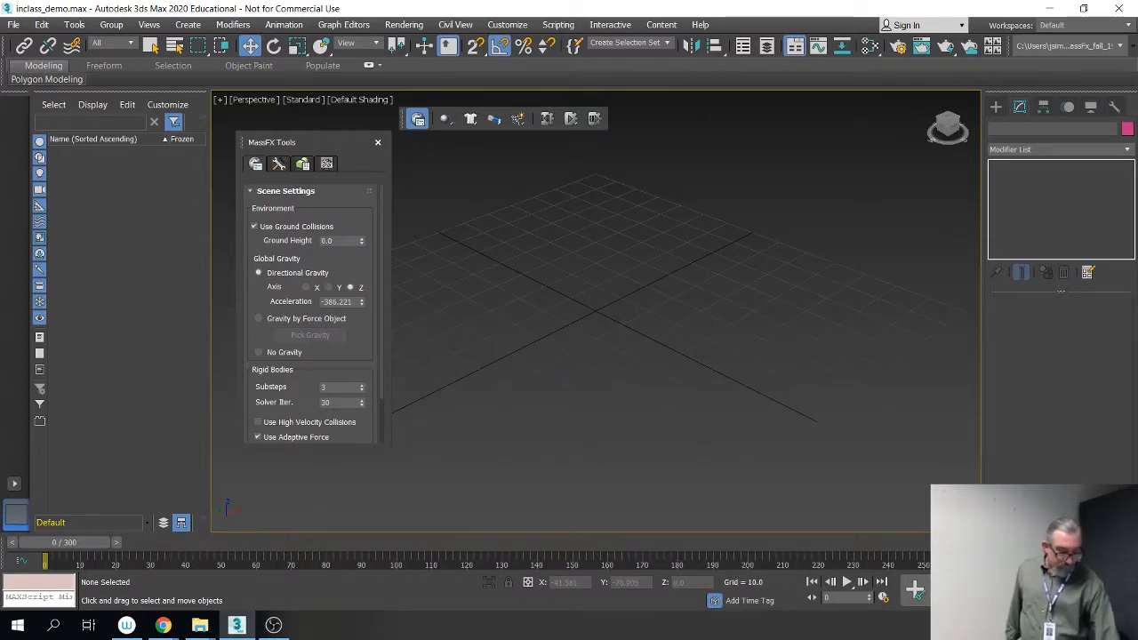
Step: Arrange the MassFX toolbar directly above the MassFX Tools window so the grid stays clear
{"action": "scroll", "coordinate": [621, 422], "scroll_direction": "down", "scroll_amount": 3}
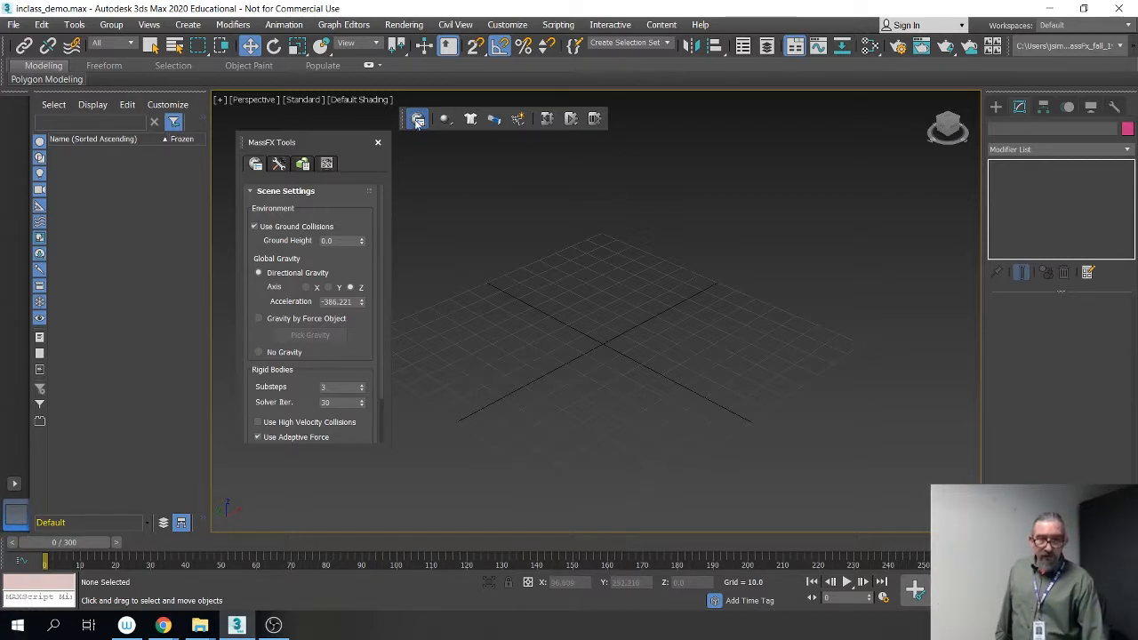
{"action": "left_click_drag", "start_coordinate": [326, 140], "coordinate": [325, 168]}
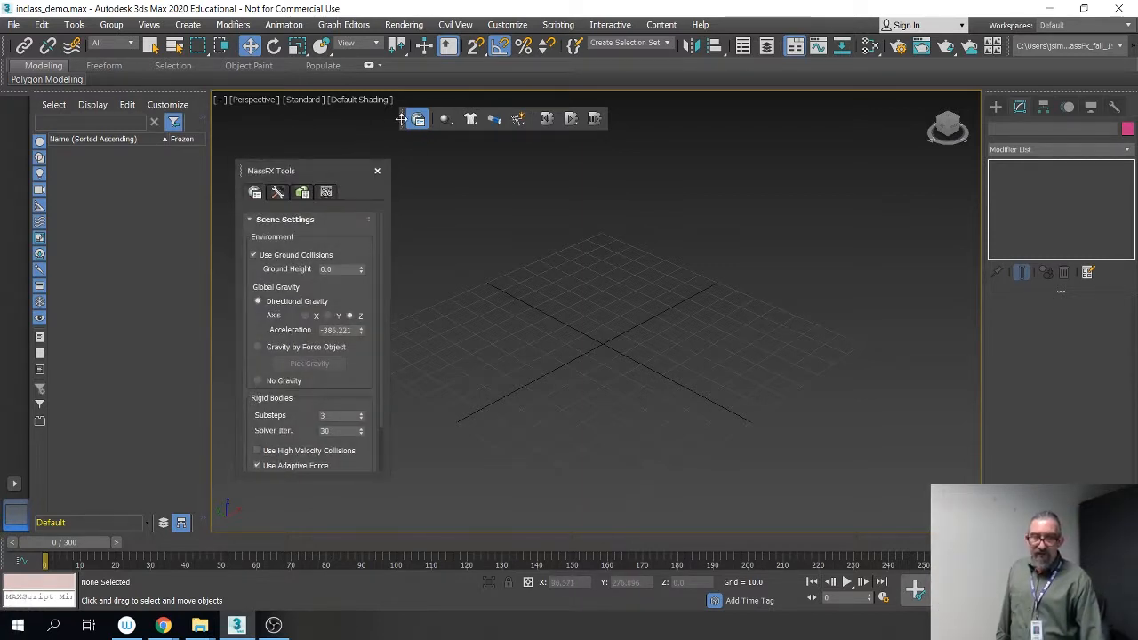
{"action": "left_click_drag", "start_coordinate": [401, 119], "coordinate": [239, 144]}
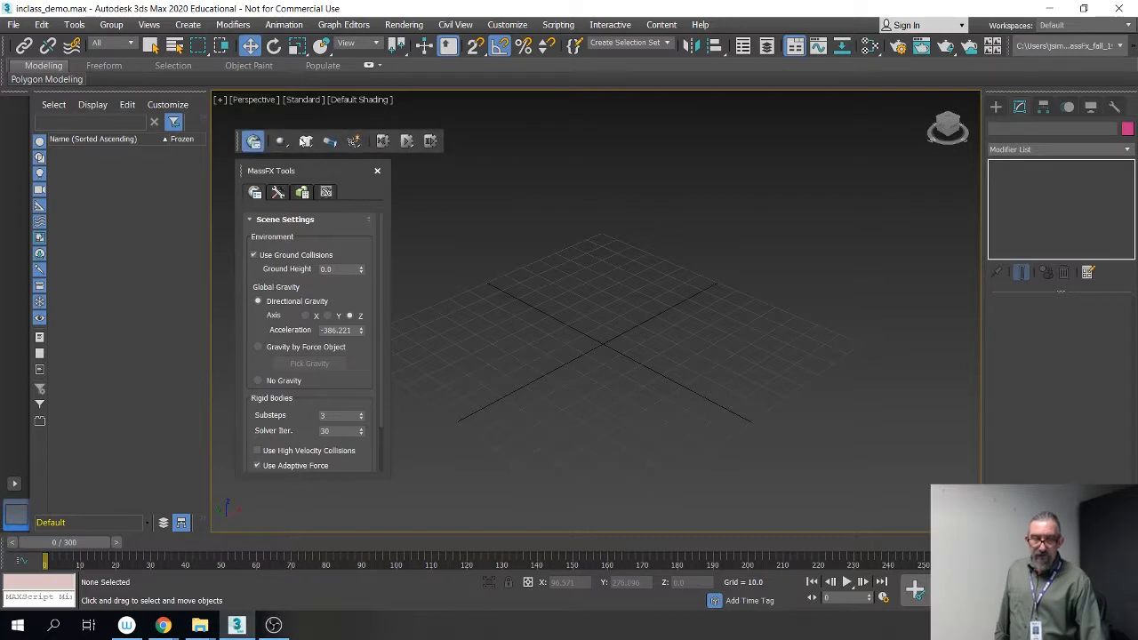
{"action": "left_click_drag", "start_coordinate": [343, 168], "coordinate": [338, 165]}
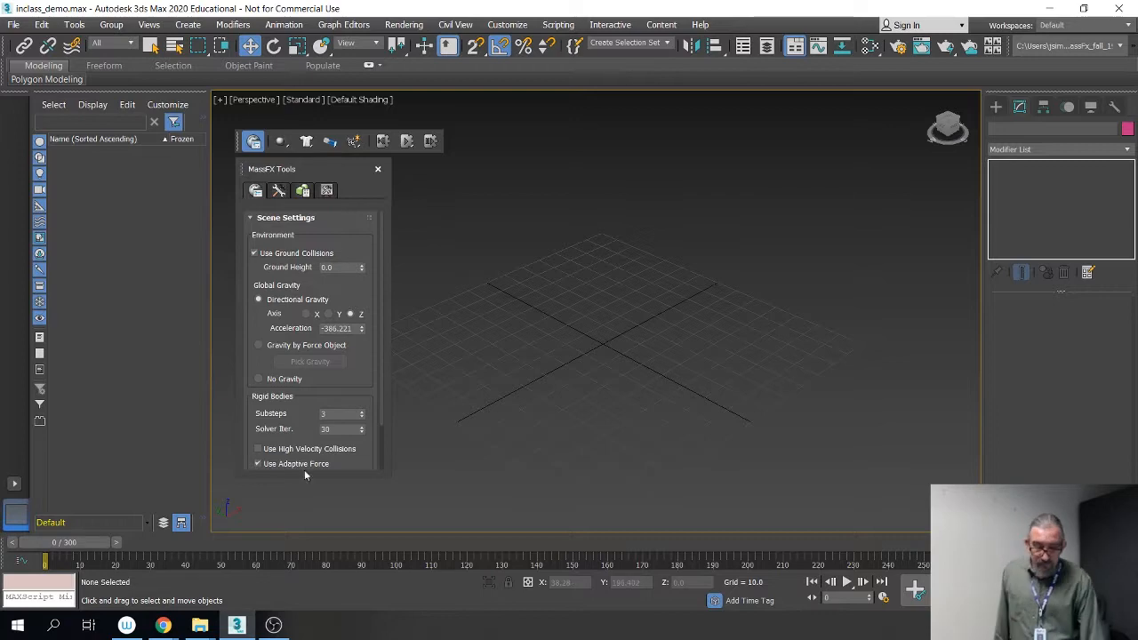
Step: Switch to Chrome to browse the YouTube channel's video list, then return to 3ds Max
{"action": "mouse_move", "coordinate": [162, 625]}
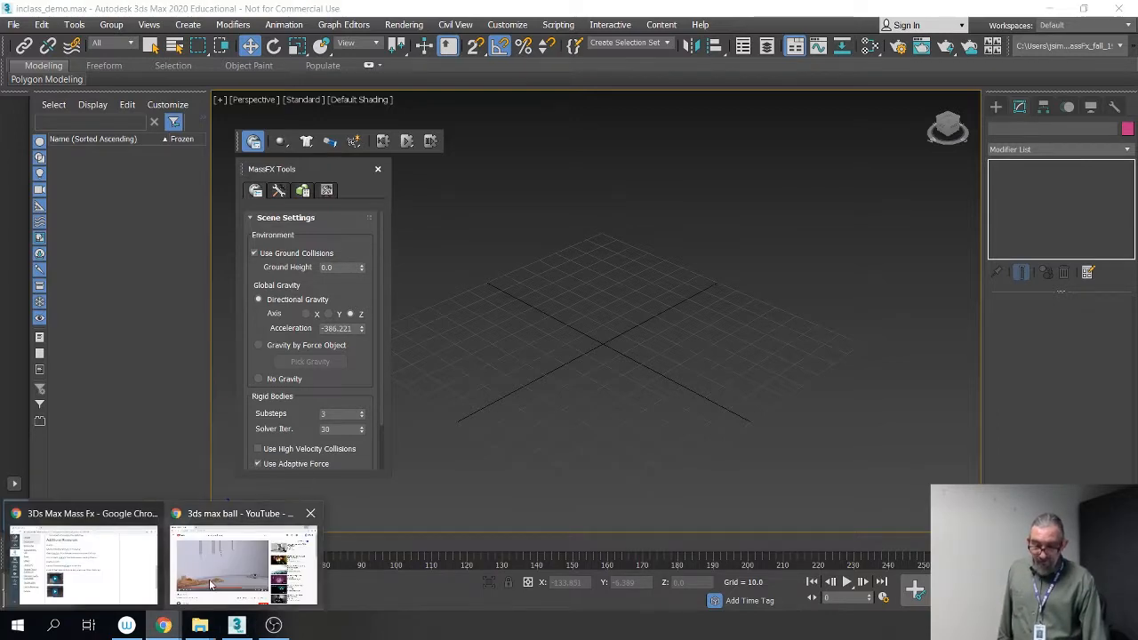
{"action": "left_click", "coordinate": [263, 503]}
{"action": "left_click", "coordinate": [16, 38]}
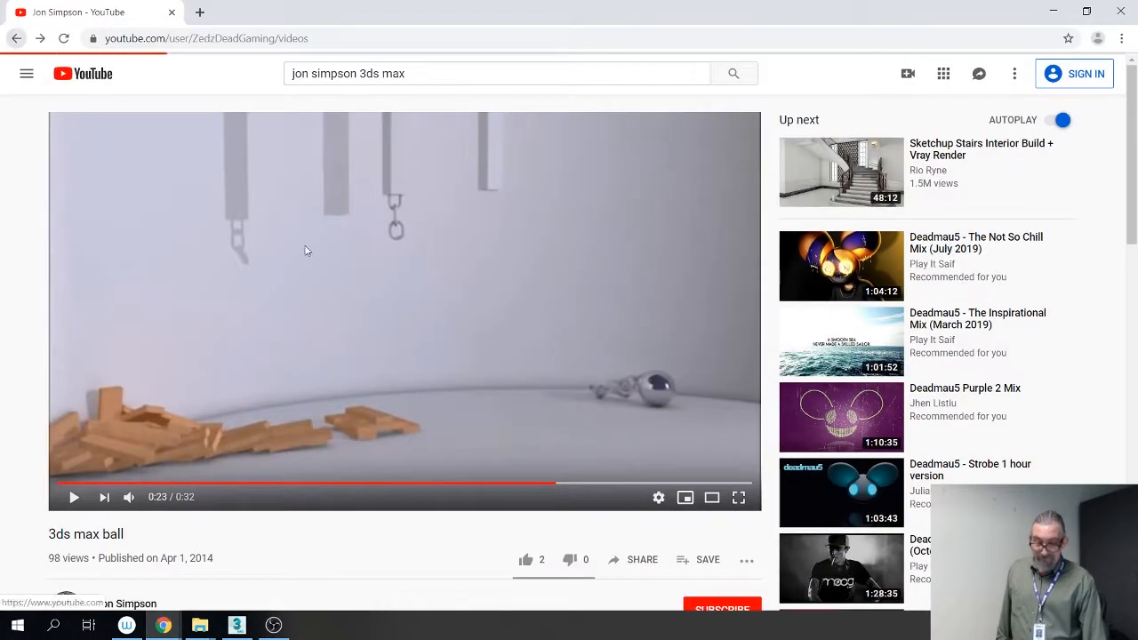
{"action": "scroll", "coordinate": [656, 483], "scroll_direction": "down", "scroll_amount": 8}
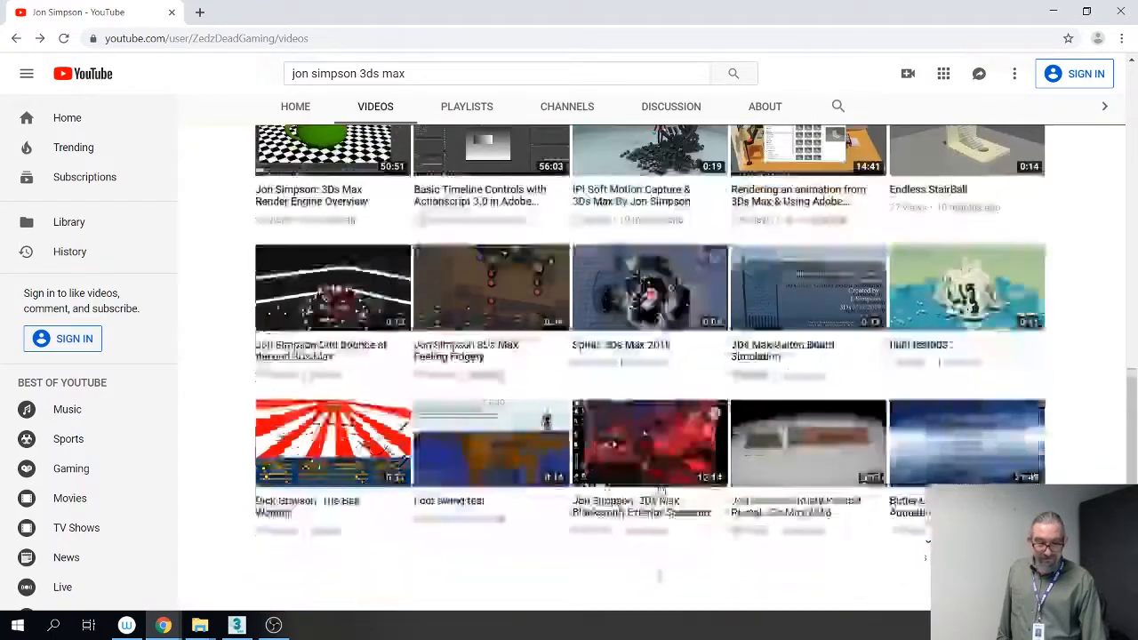
{"action": "key", "text": "alt+Tab"}
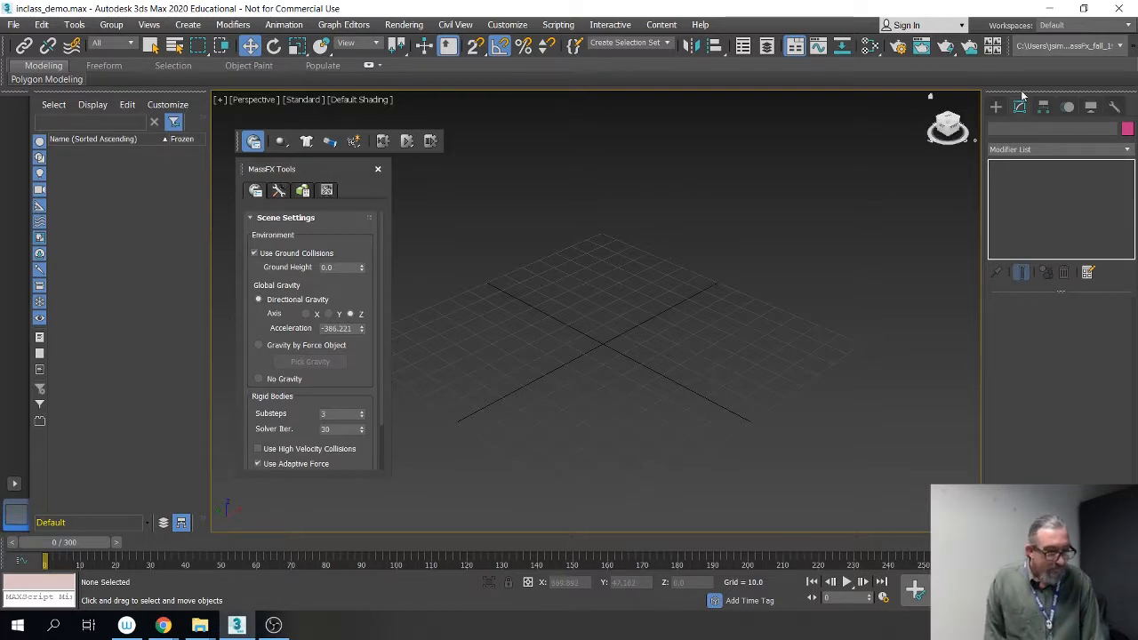
Step: Create a 10 x 10 x 10 box at the world origin using keyboard entry values
{"action": "left_click", "coordinate": [996, 106]}
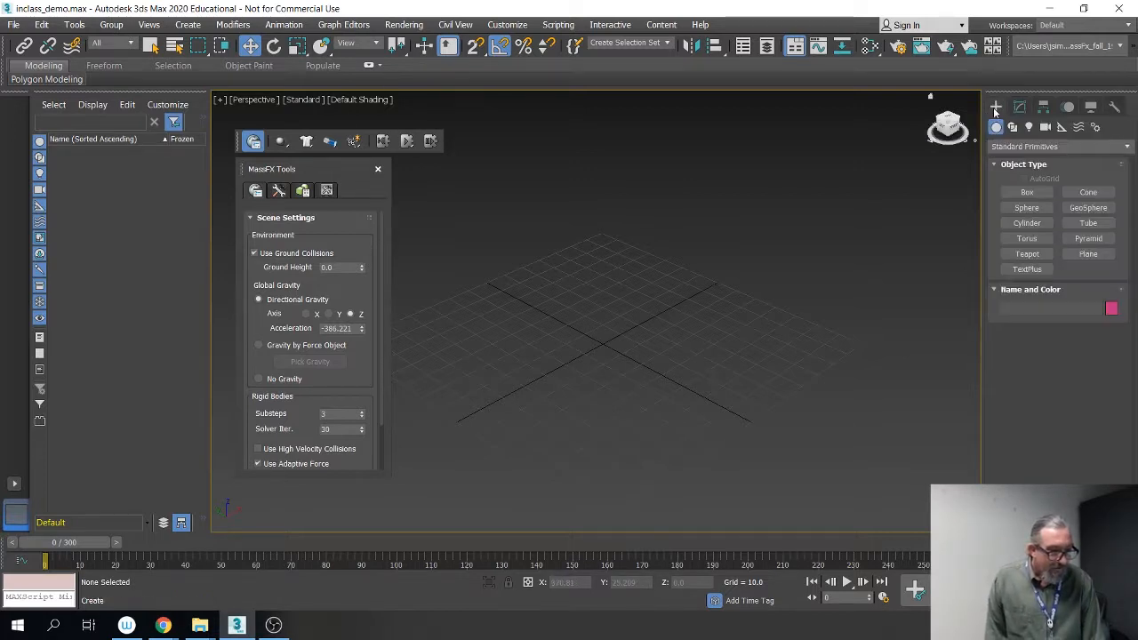
{"action": "left_click", "coordinate": [1026, 192]}
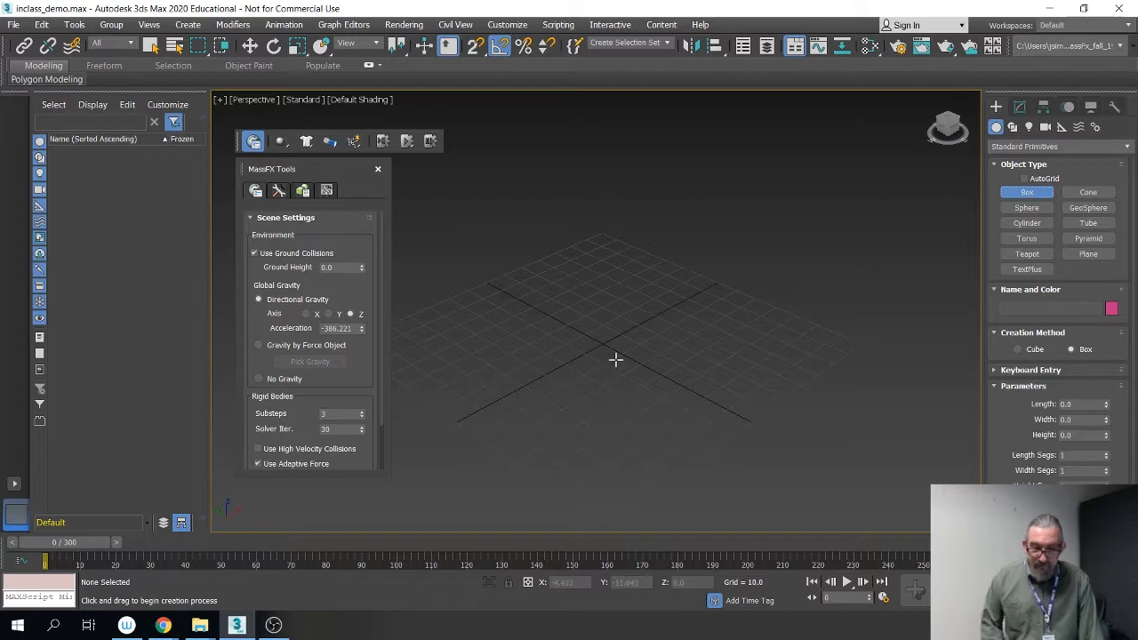
{"action": "left_click", "coordinate": [995, 371]}
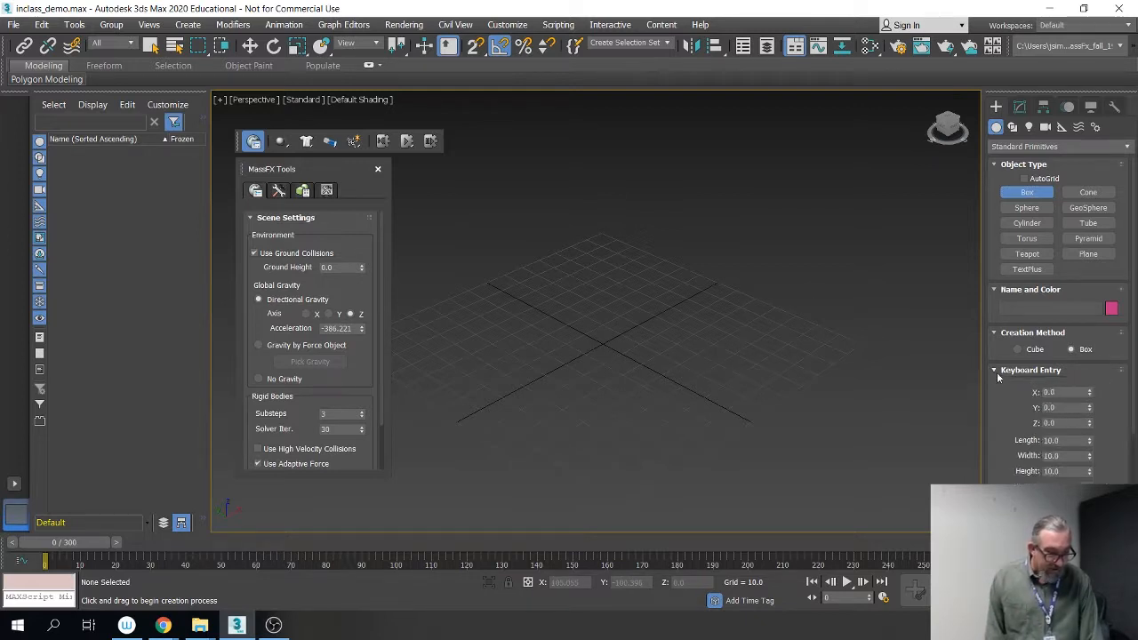
{"action": "left_click", "coordinate": [1057, 489]}
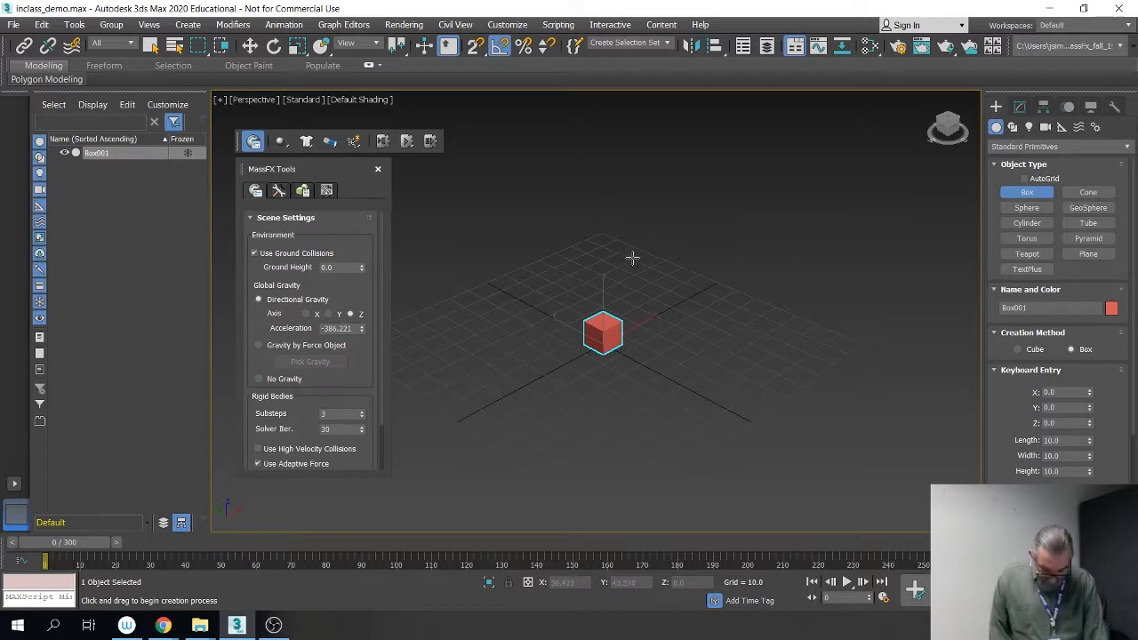
Step: Move the box along the Y axis to the absolute position Y = 20
{"action": "middle_click_drag", "start_coordinate": [703, 363], "coordinate": [650, 387], "text": "alt"}
{"action": "scroll", "coordinate": [660, 388], "scroll_direction": "up", "scroll_amount": 3}
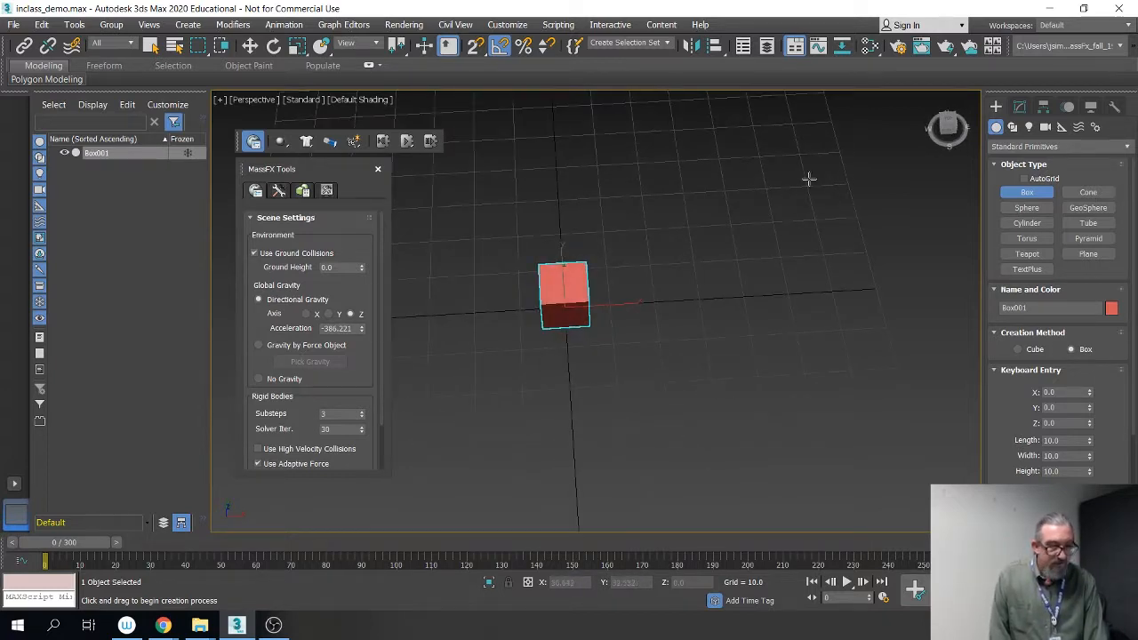
{"action": "middle_click_drag", "start_coordinate": [683, 274], "coordinate": [731, 341]}
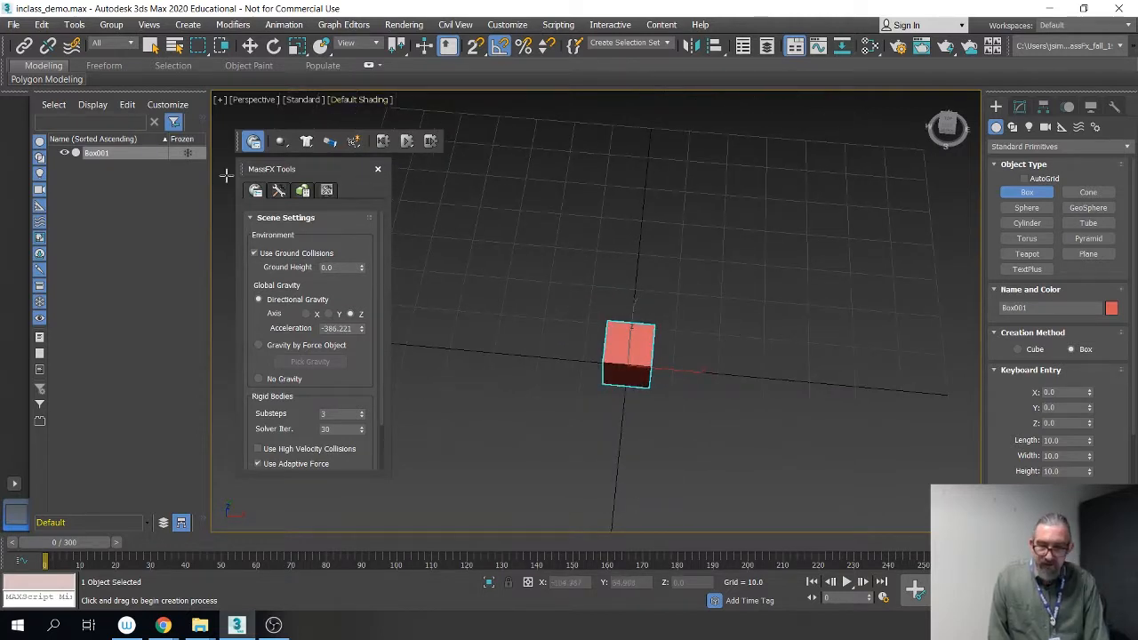
{"action": "left_click", "coordinate": [249, 45]}
{"action": "middle_click_drag", "start_coordinate": [621, 397], "coordinate": [635, 394], "text": "alt"}
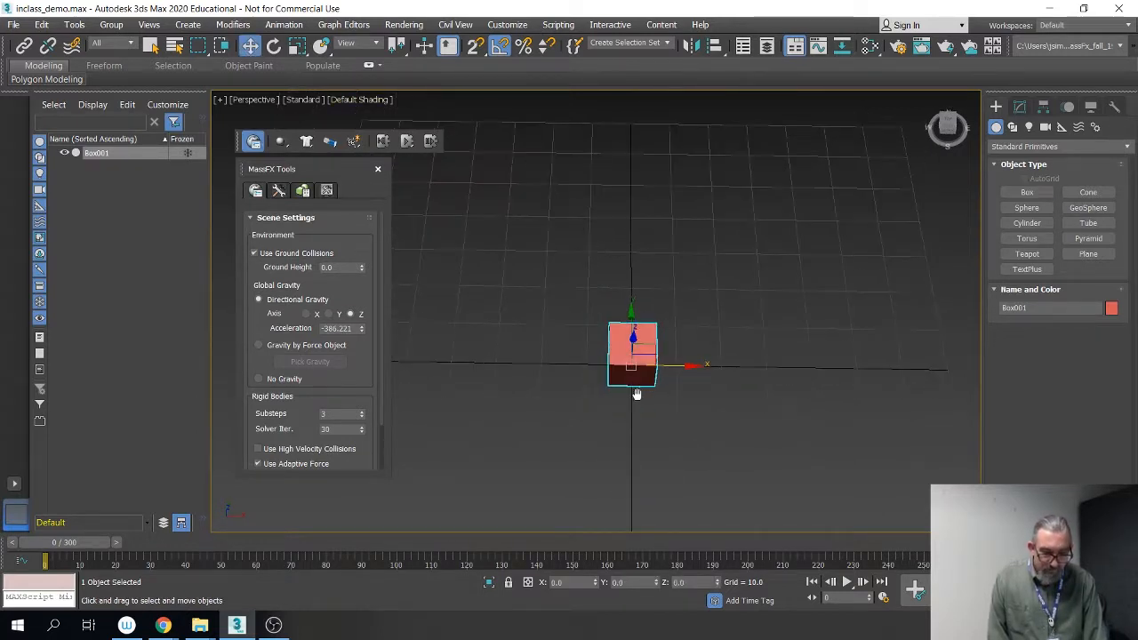
{"action": "double_click", "coordinate": [622, 582]}
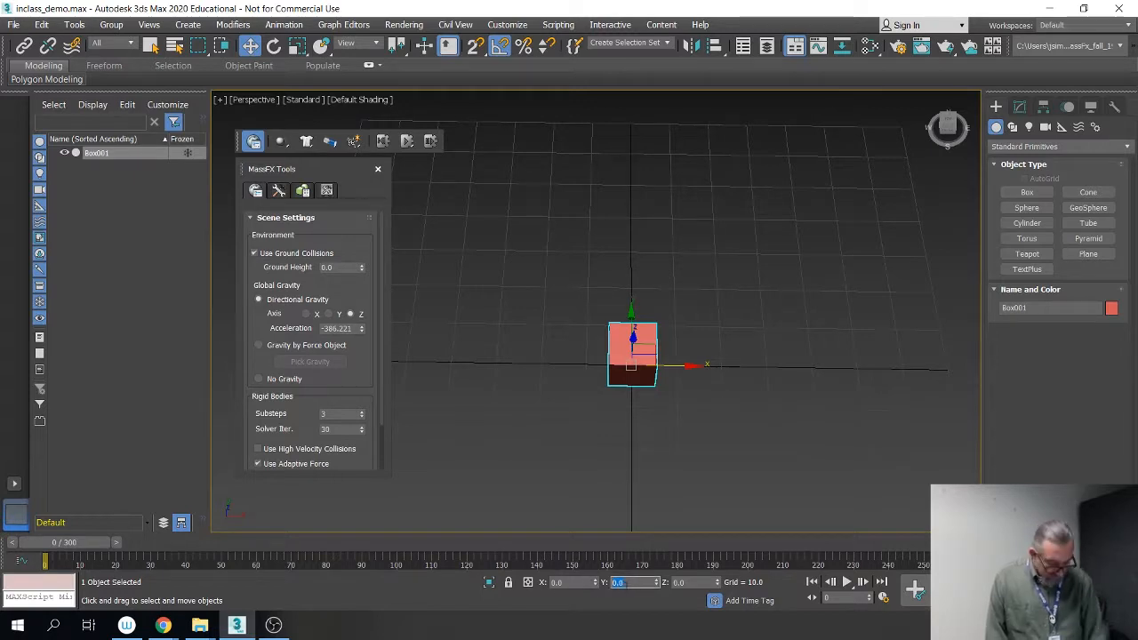
{"action": "type", "text": "20"}
{"action": "key", "text": "Return"}
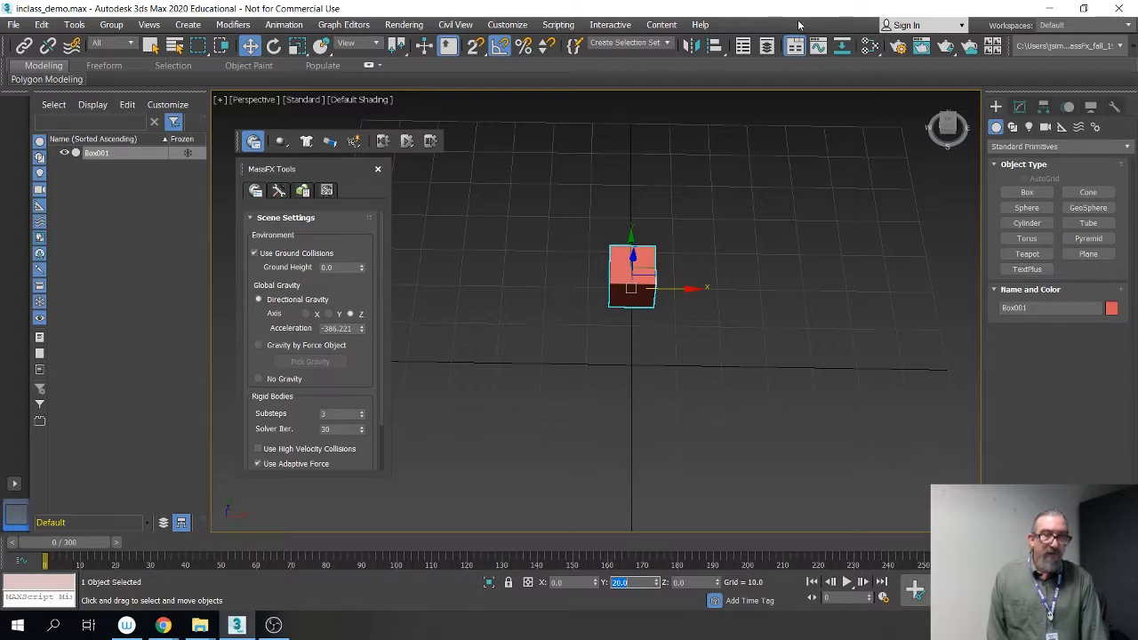
Step: Turn on Use Working Pivot for the box so it transforms around the world origin
{"action": "middle_click_drag", "start_coordinate": [778, 124], "coordinate": [770, 182], "text": "alt"}
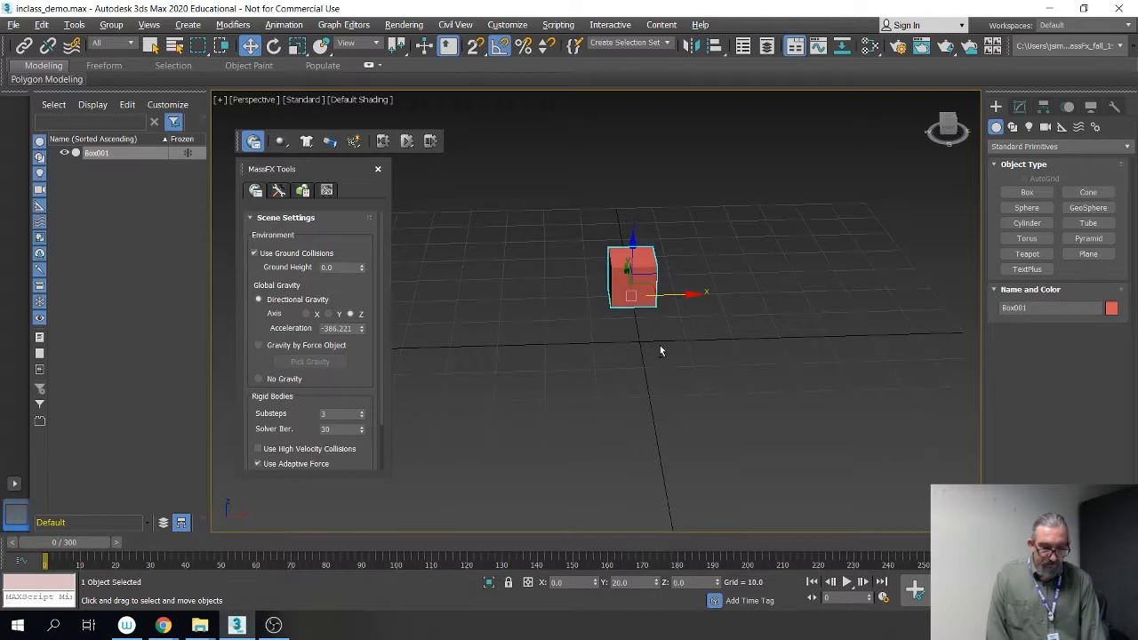
{"action": "mouse_move", "coordinate": [660, 348]}
{"action": "middle_mouse_down", "text": "alt"}
{"action": "mouse_move", "coordinate": [673, 350]}
{"action": "mouse_move", "coordinate": [685, 329]}
{"action": "mouse_move", "coordinate": [679, 348]}
{"action": "middle_mouse_up", "text": "alt"}
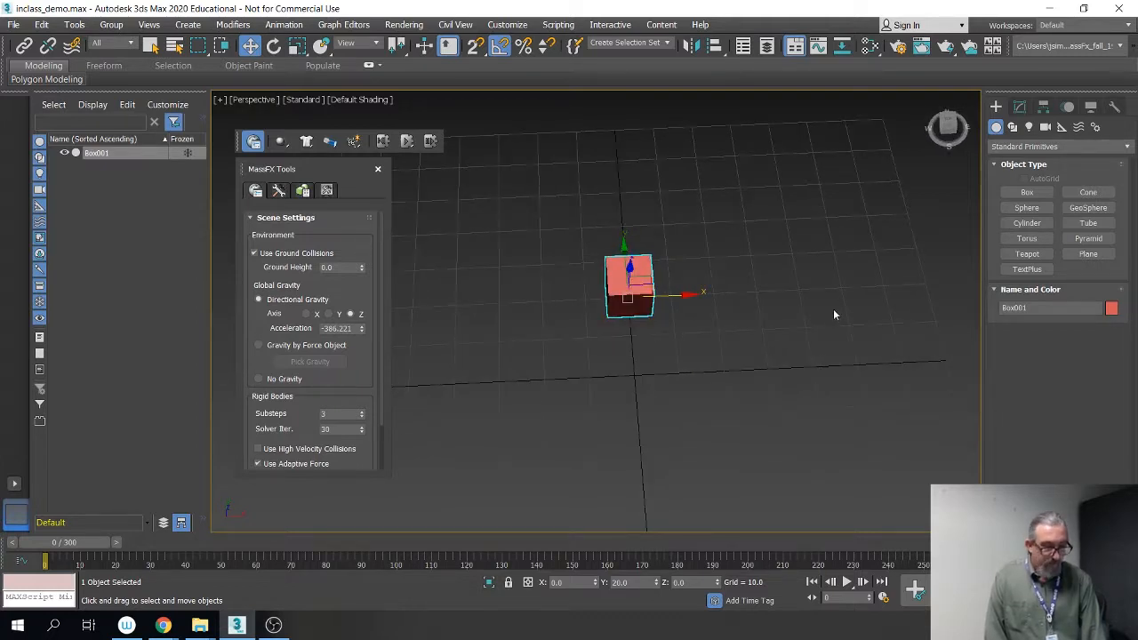
{"action": "middle_click_drag", "start_coordinate": [789, 293], "coordinate": [862, 223], "text": "alt"}
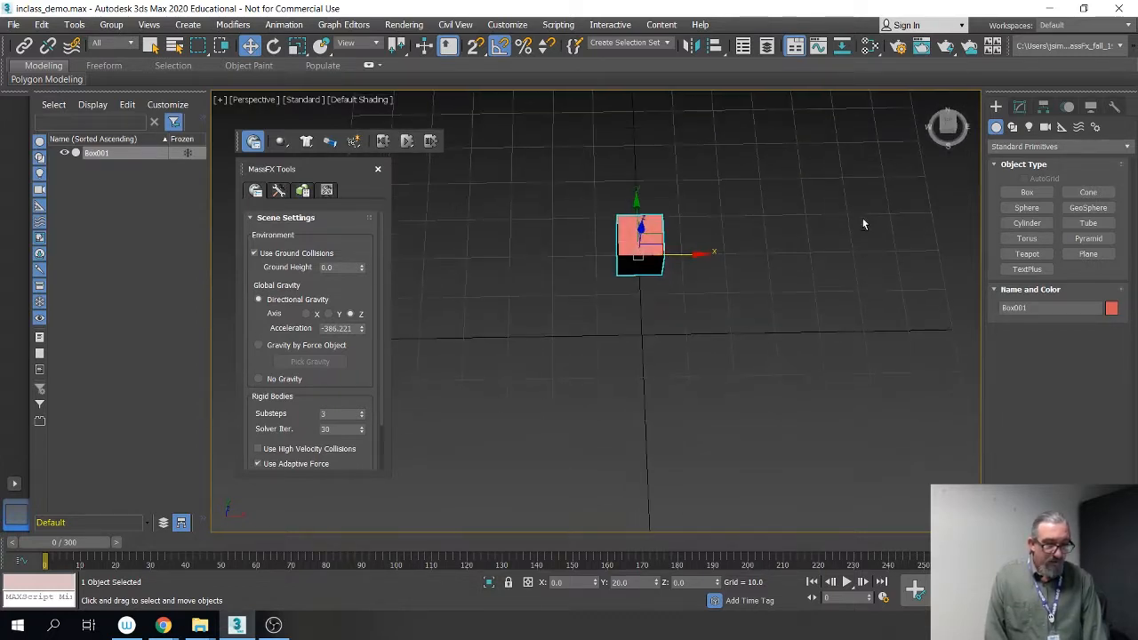
{"action": "left_click", "coordinate": [1021, 107]}
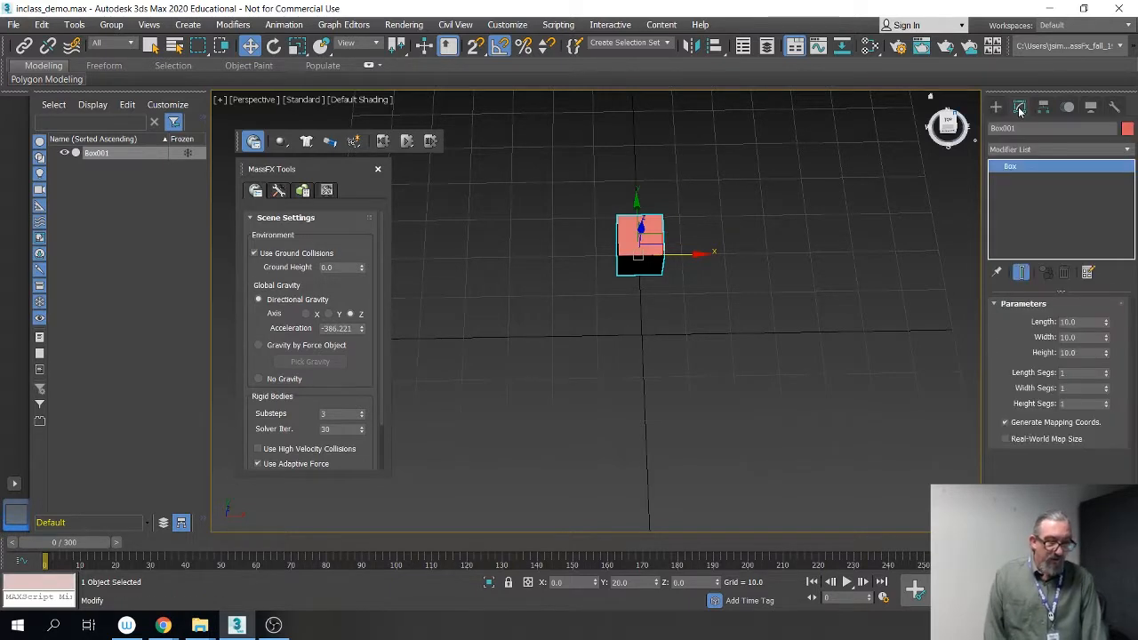
{"action": "left_click", "coordinate": [1044, 107]}
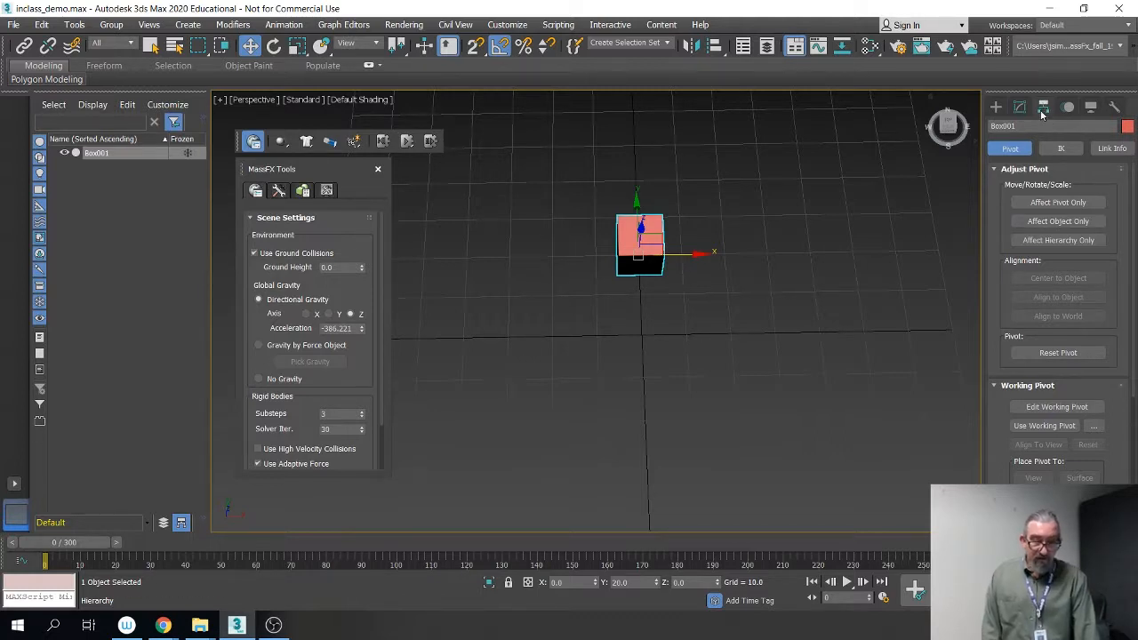
{"action": "left_click", "coordinate": [1052, 426]}
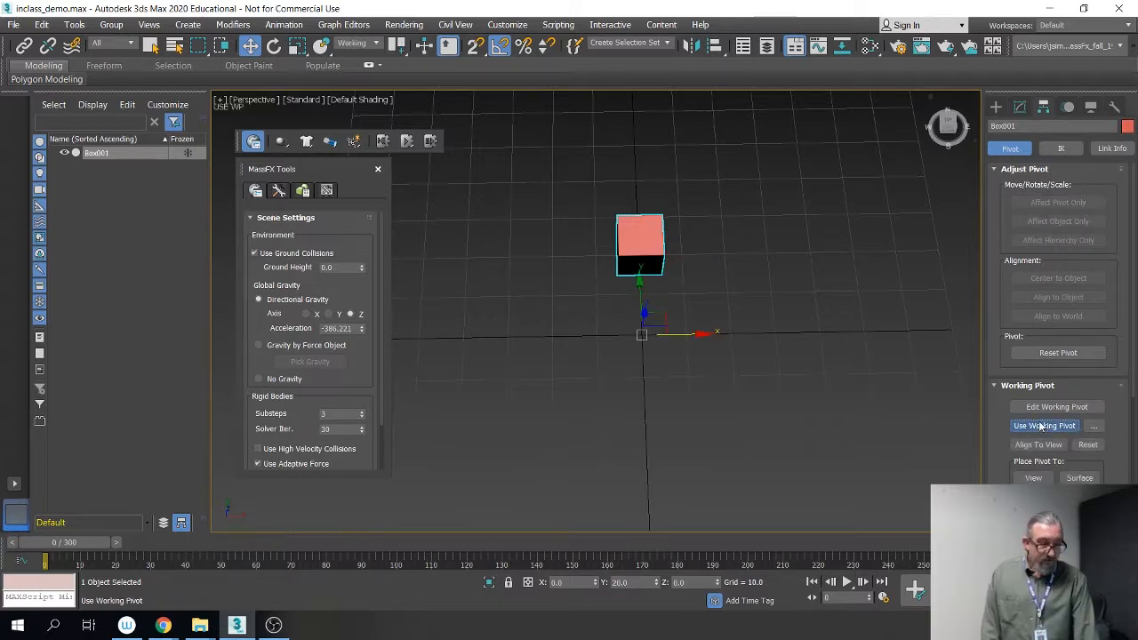
{"action": "left_click", "coordinate": [1043, 427]}
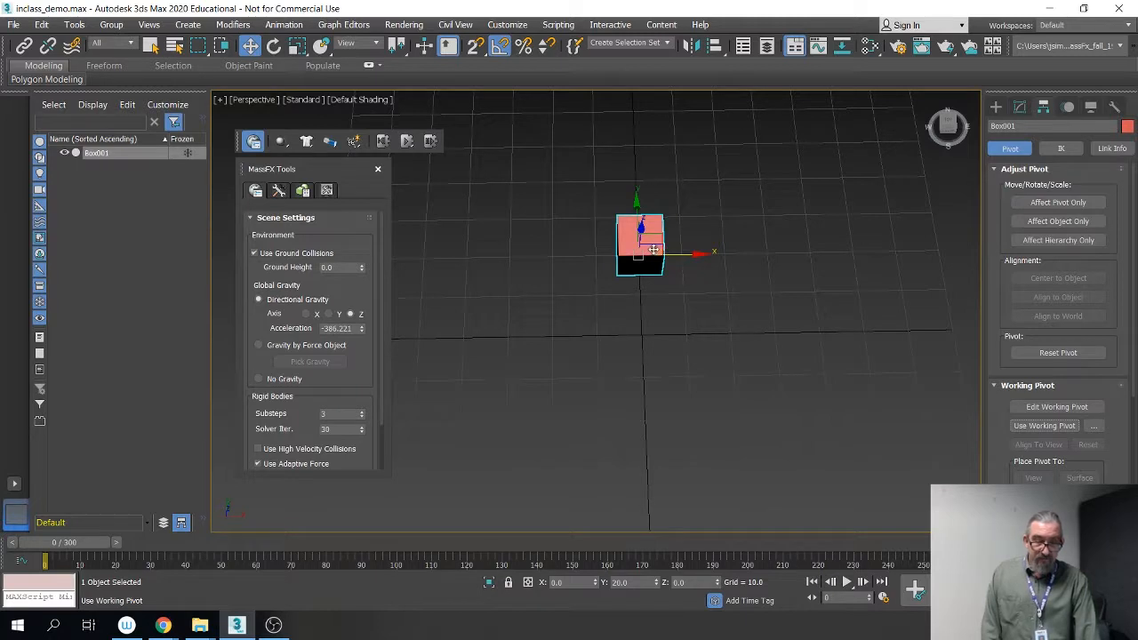
{"action": "left_click", "coordinate": [1042, 425]}
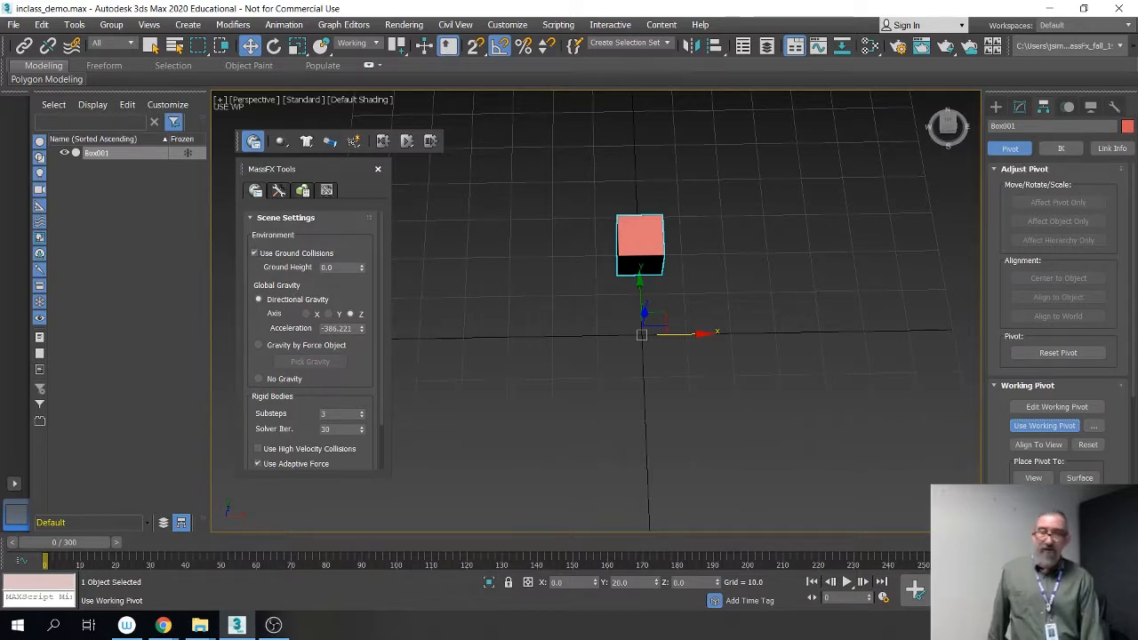
Step: Rotate-clone the box 90 degrees clockwise about the origin on the Z axis as three instances
{"action": "left_click", "coordinate": [274, 46]}
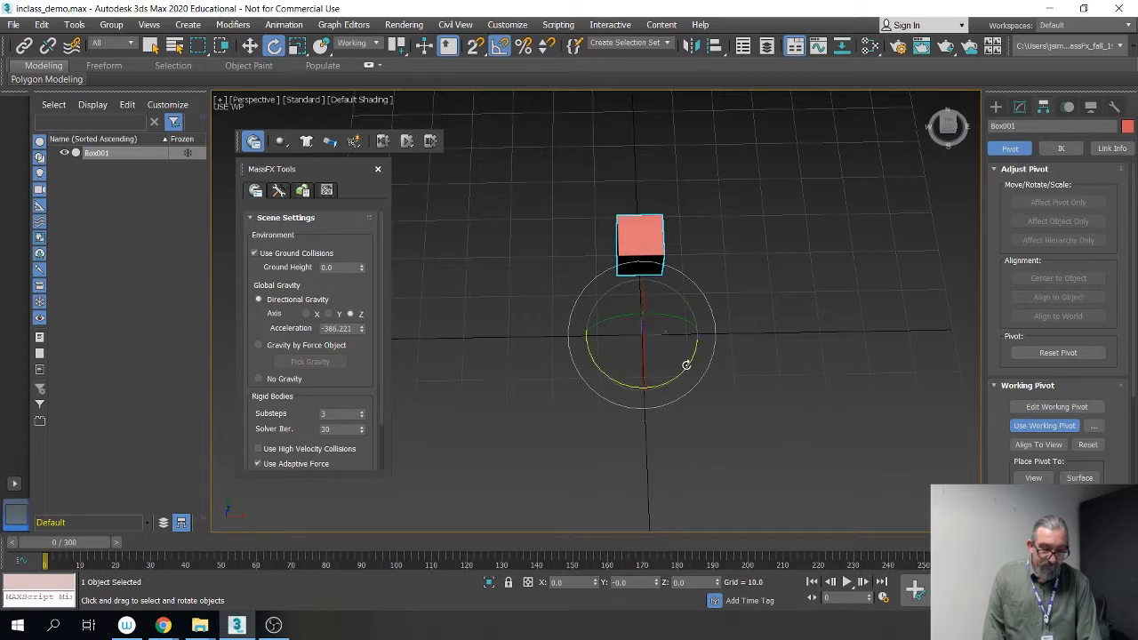
{"action": "mouse_move", "coordinate": [681, 368]}
{"action": "left_mouse_down", "text": "shift"}
{"action": "mouse_move", "coordinate": [650, 400]}
{"action": "mouse_move", "coordinate": [633, 396]}
{"action": "left_mouse_up", "text": "shift"}
{"action": "left_click", "coordinate": [487, 281]}
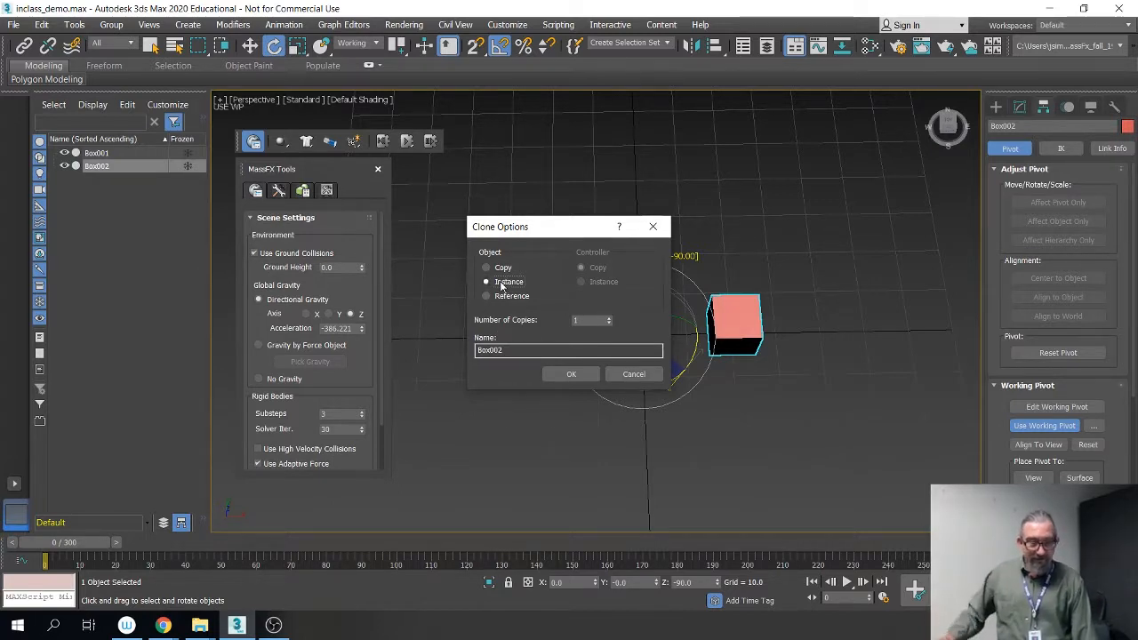
{"action": "left_click", "coordinate": [609, 317]}
{"action": "left_click", "coordinate": [609, 318]}
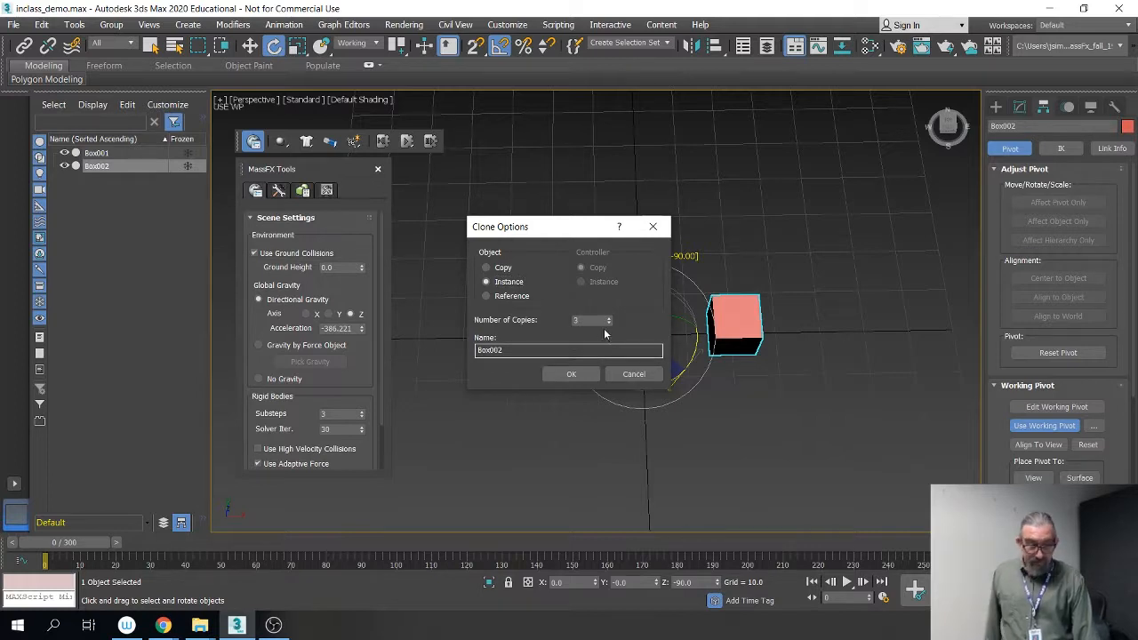
{"action": "left_click", "coordinate": [571, 373]}
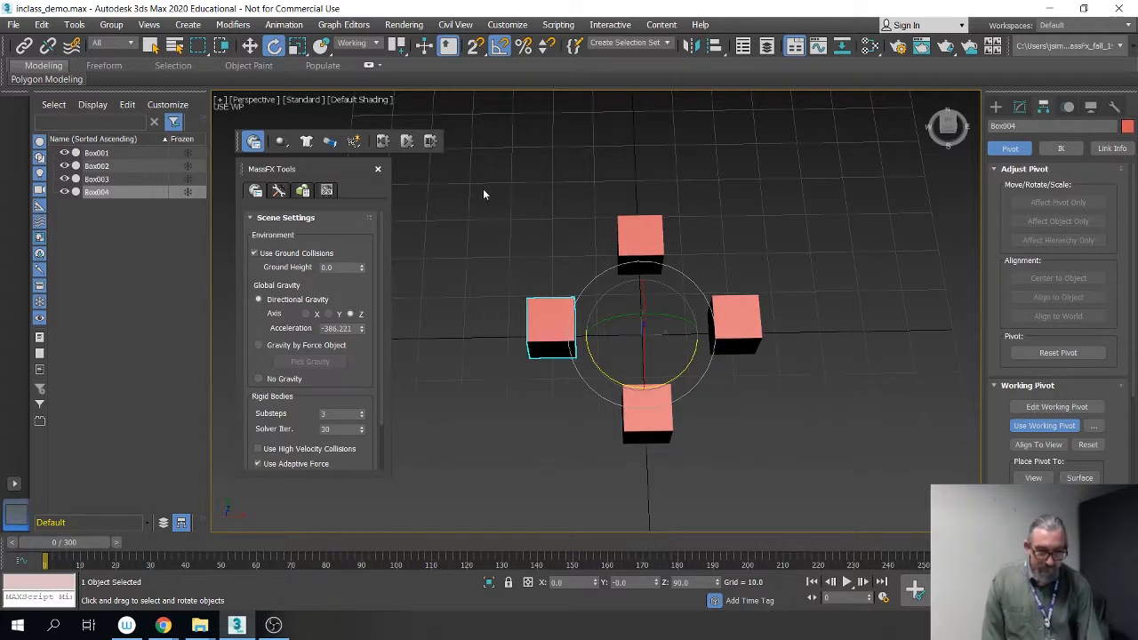
Step: Select the four boxes and rotate-clone them 45 degrees clockwise about Z as instances to form a ring of eight
{"action": "left_click_drag", "start_coordinate": [480, 181], "coordinate": [846, 494]}
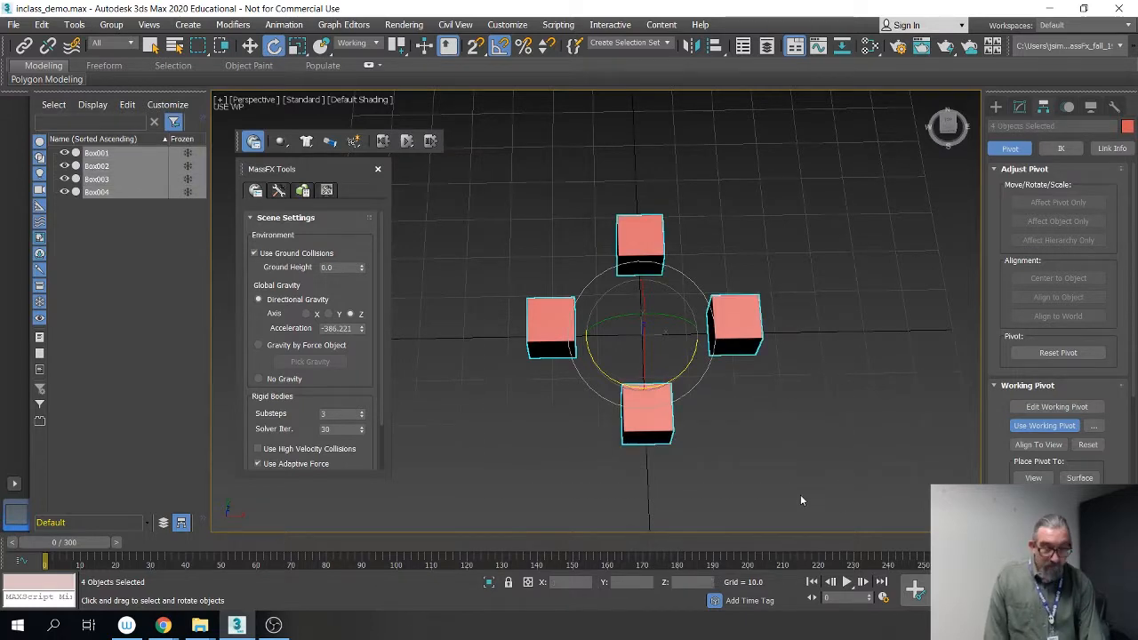
{"action": "left_click_drag", "start_coordinate": [688, 360], "coordinate": [668, 382], "text": "shift"}
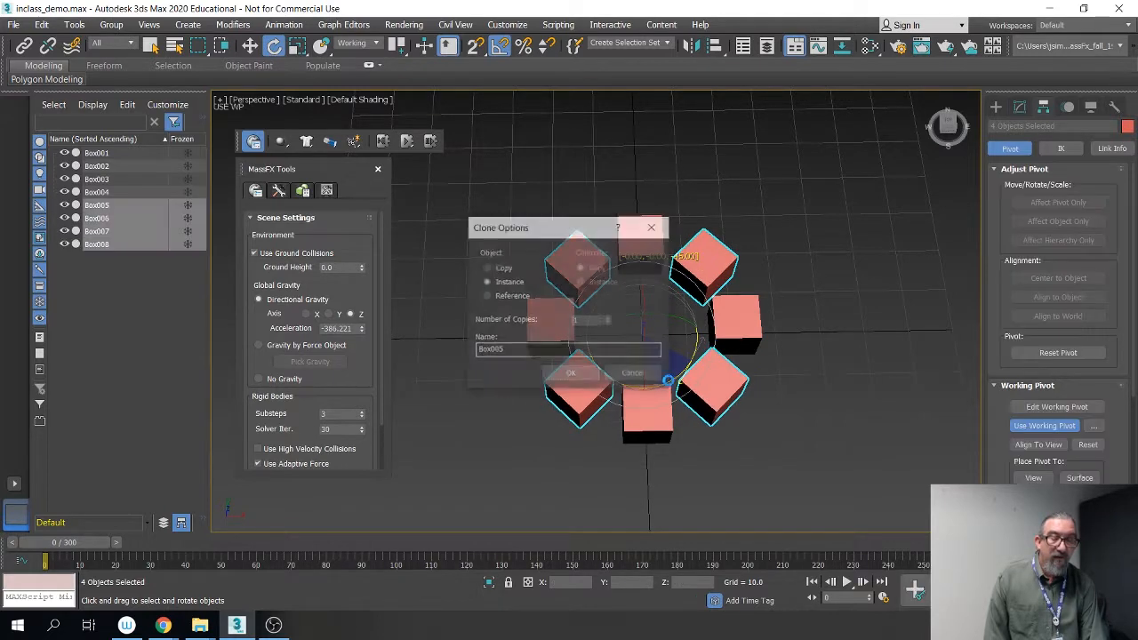
{"action": "left_click", "coordinate": [571, 375]}
{"action": "mouse_move", "coordinate": [590, 465]}
{"action": "middle_mouse_down", "text": "alt"}
{"action": "mouse_move", "coordinate": [628, 456]}
{"action": "mouse_move", "coordinate": [691, 393]}
{"action": "mouse_move", "coordinate": [622, 411]}
{"action": "middle_mouse_up", "text": "alt"}
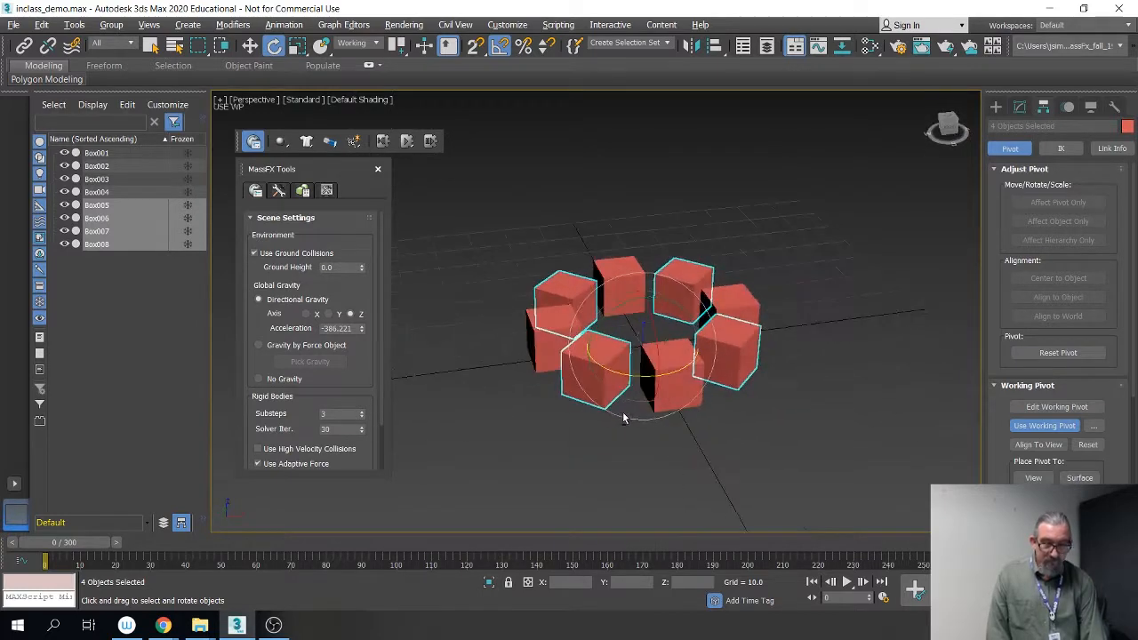
{"action": "left_click", "coordinate": [876, 402]}
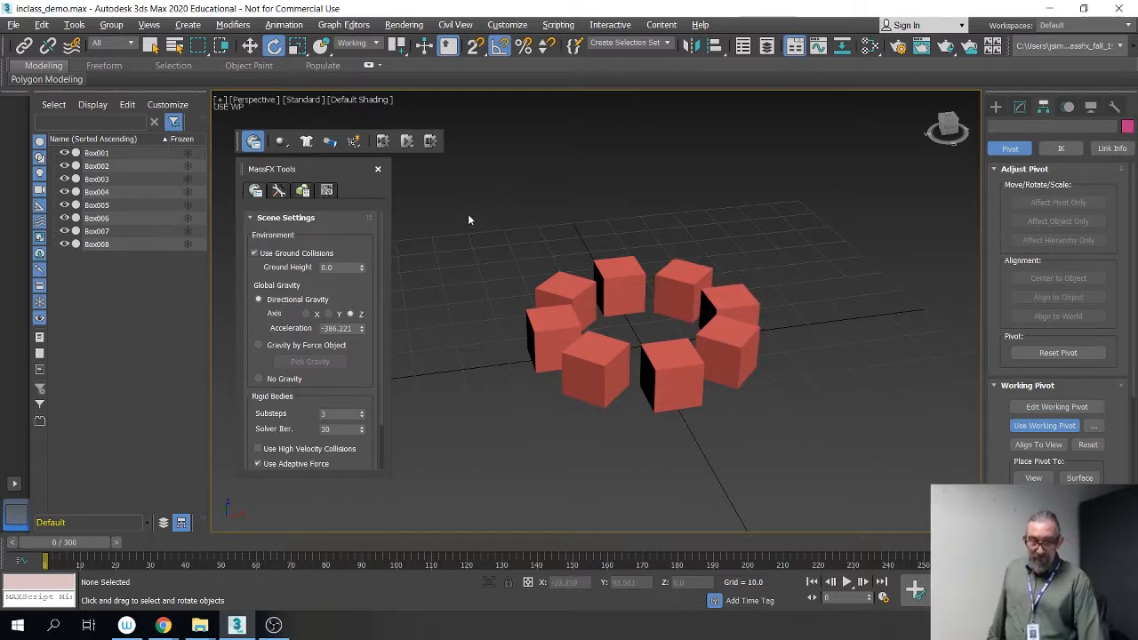
Step: Select all eight boxes in the ring and open the Array tool with its preview turned on
{"action": "left_click_drag", "start_coordinate": [467, 213], "coordinate": [829, 471]}
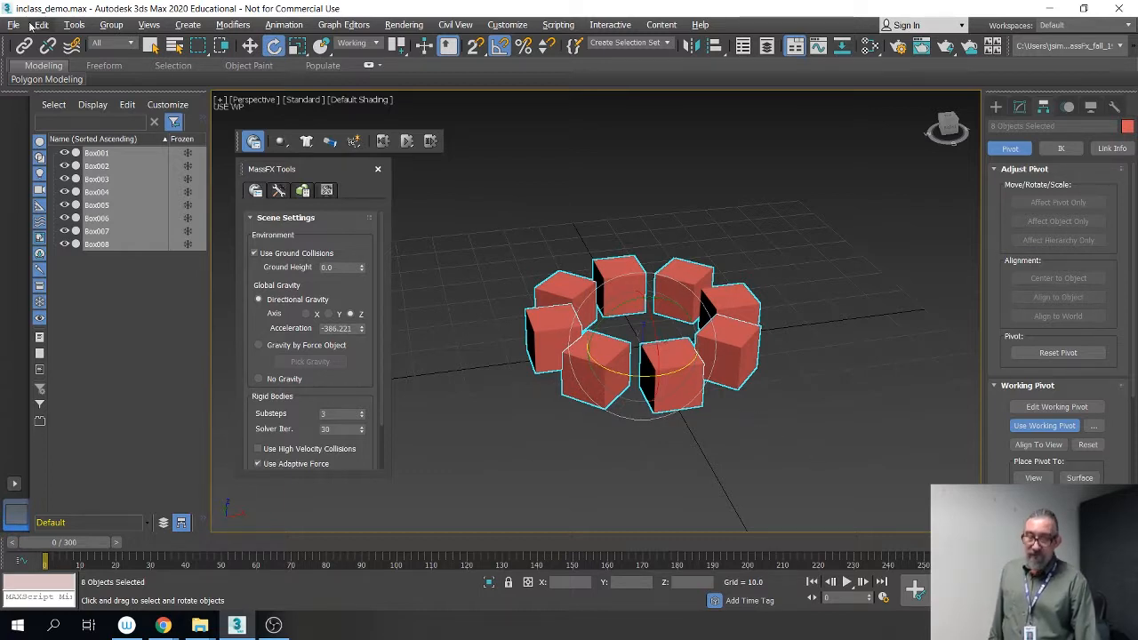
{"action": "left_click", "coordinate": [75, 25]}
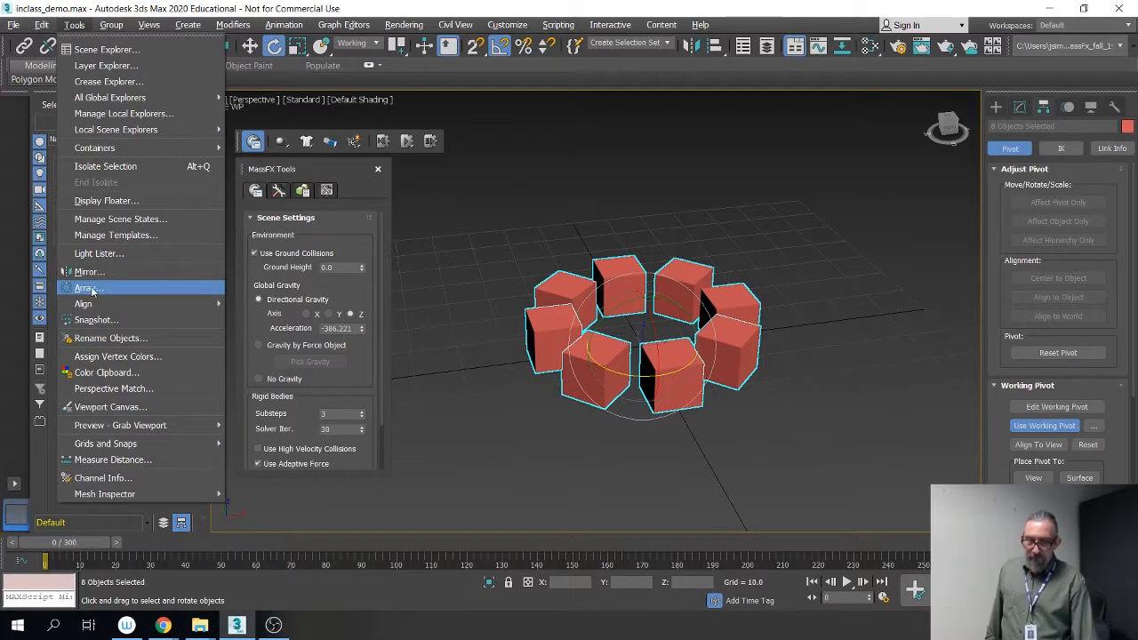
{"action": "left_click", "coordinate": [98, 289]}
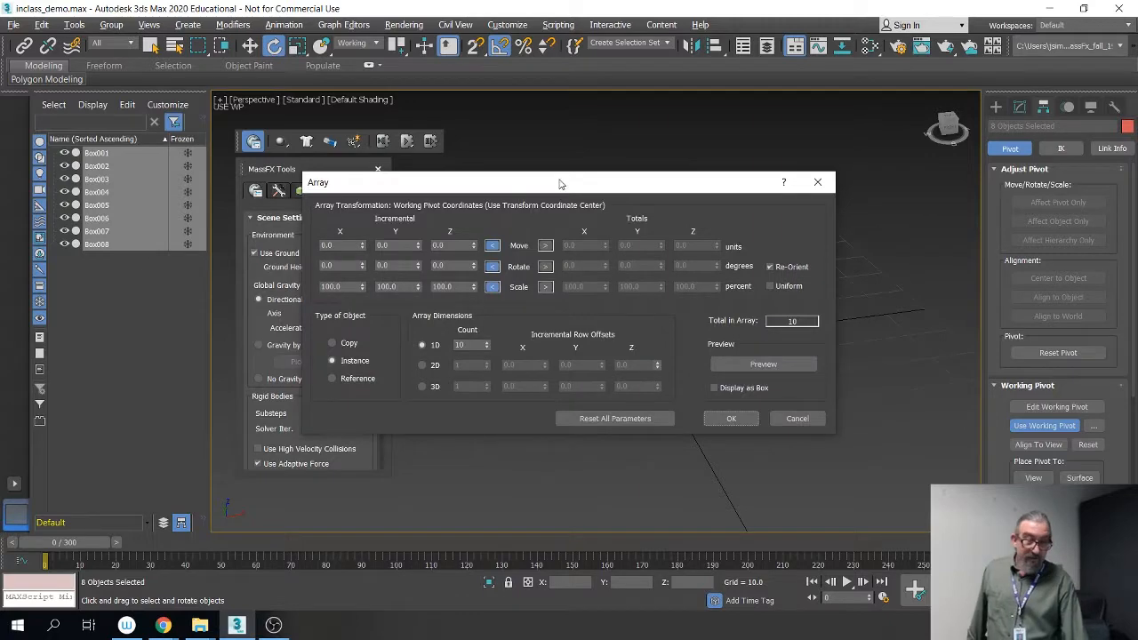
{"action": "left_click_drag", "start_coordinate": [560, 183], "coordinate": [423, 132]}
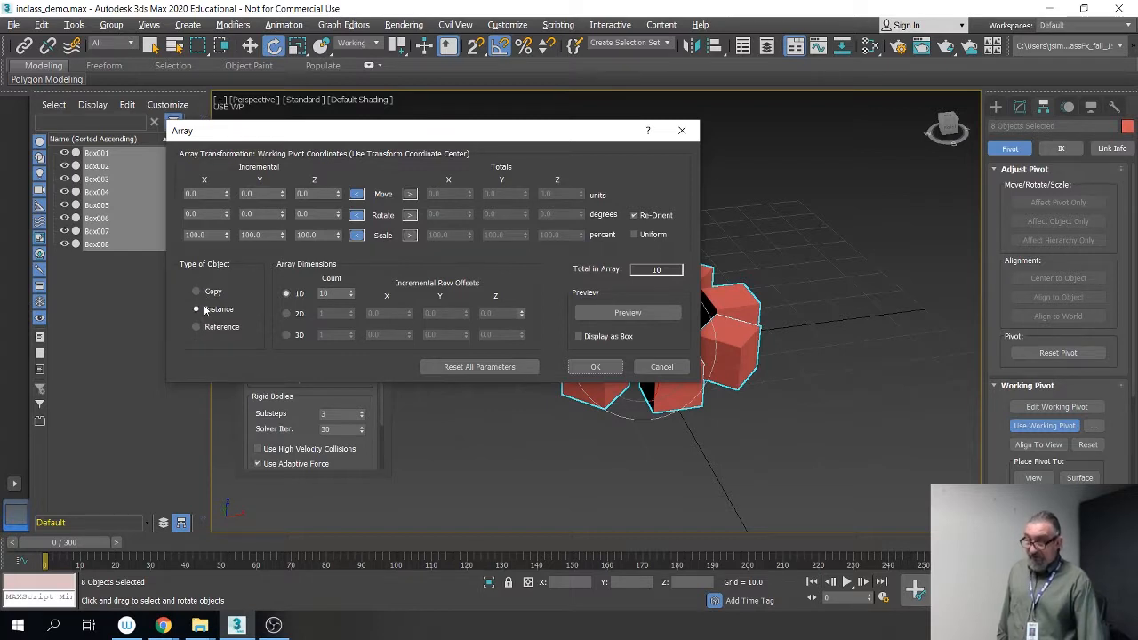
{"action": "left_click", "coordinate": [627, 312]}
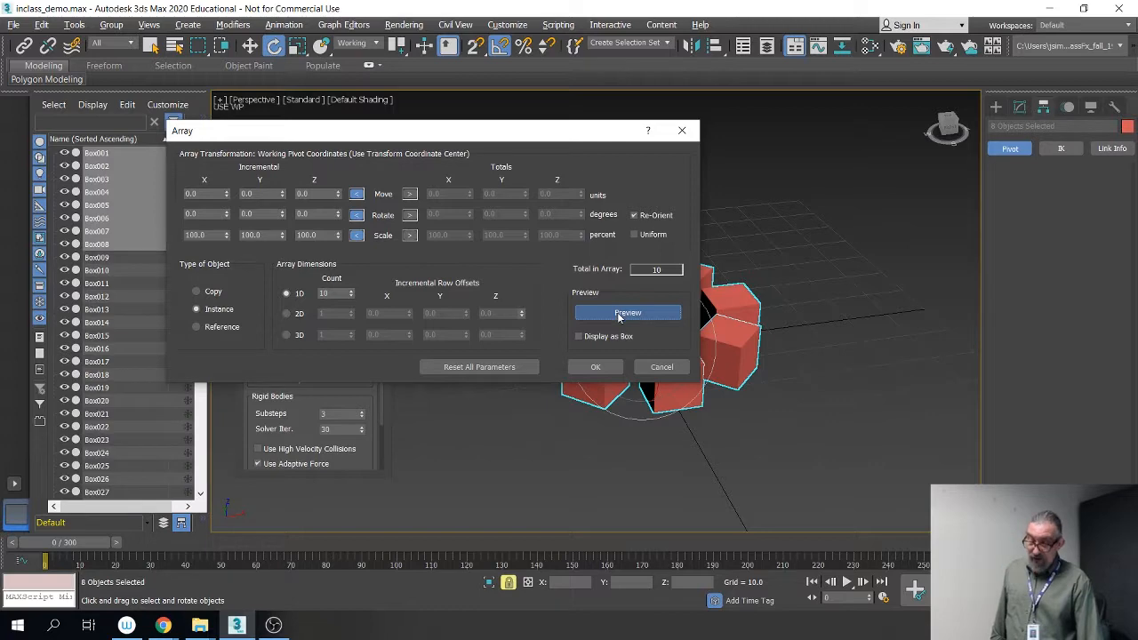
{"action": "left_click_drag", "start_coordinate": [525, 132], "coordinate": [342, 136]}
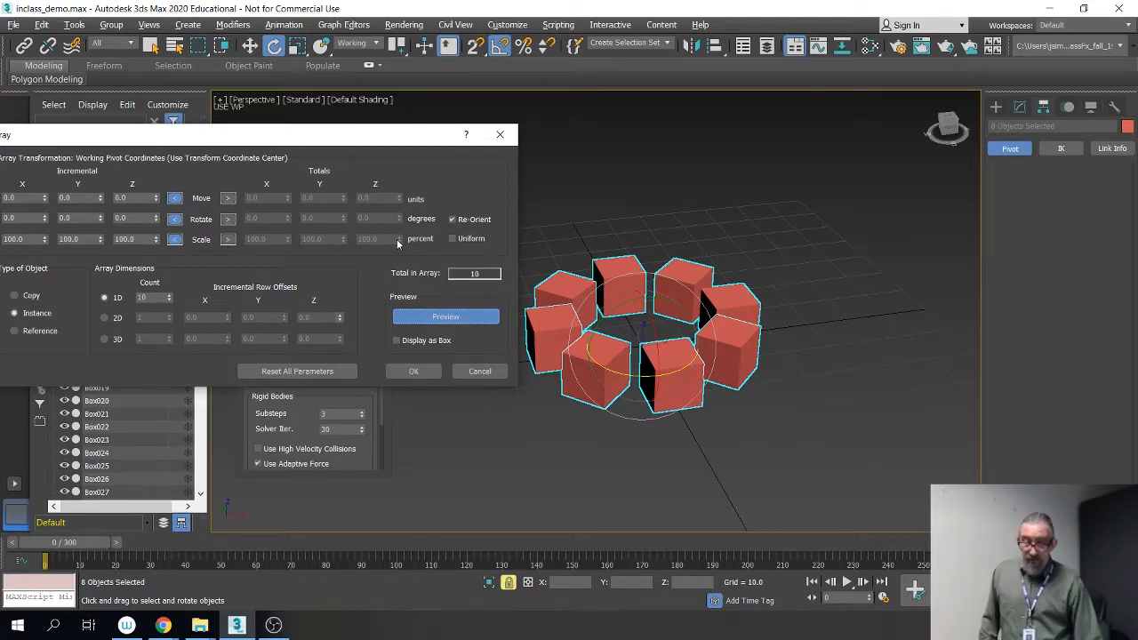
{"action": "left_click_drag", "start_coordinate": [191, 142], "coordinate": [319, 147]}
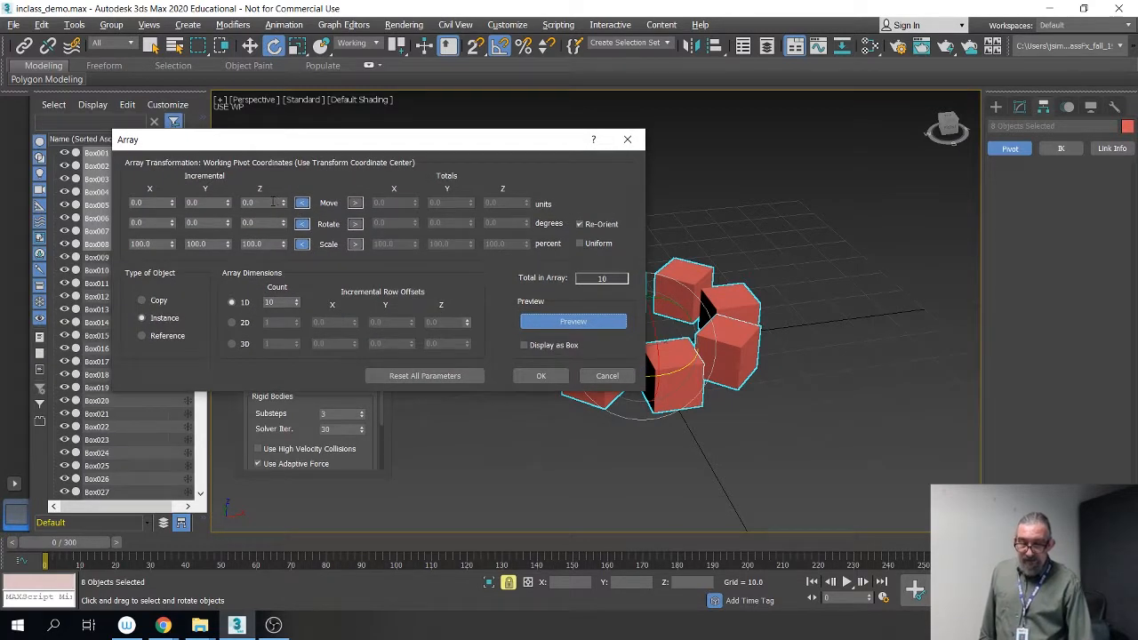
Step: Set the array's incremental Z move to 10 units to stack the rings upward
{"action": "double_click", "coordinate": [267, 203]}
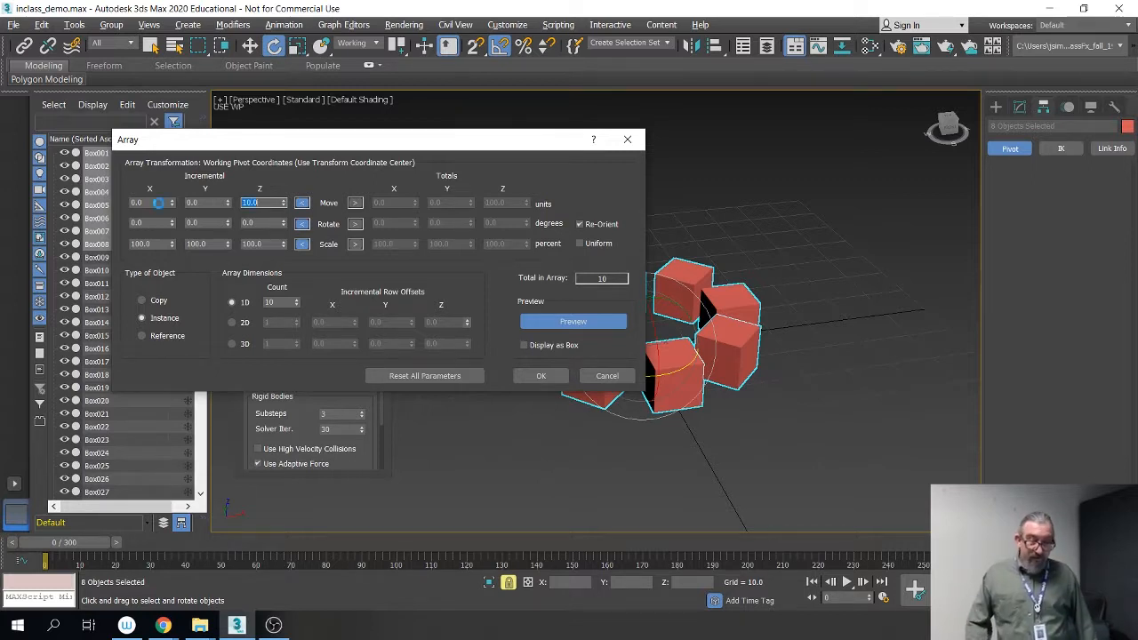
{"action": "key", "text": "Return"}
{"action": "scroll", "coordinate": [842, 288], "scroll_direction": "down", "scroll_amount": 4}
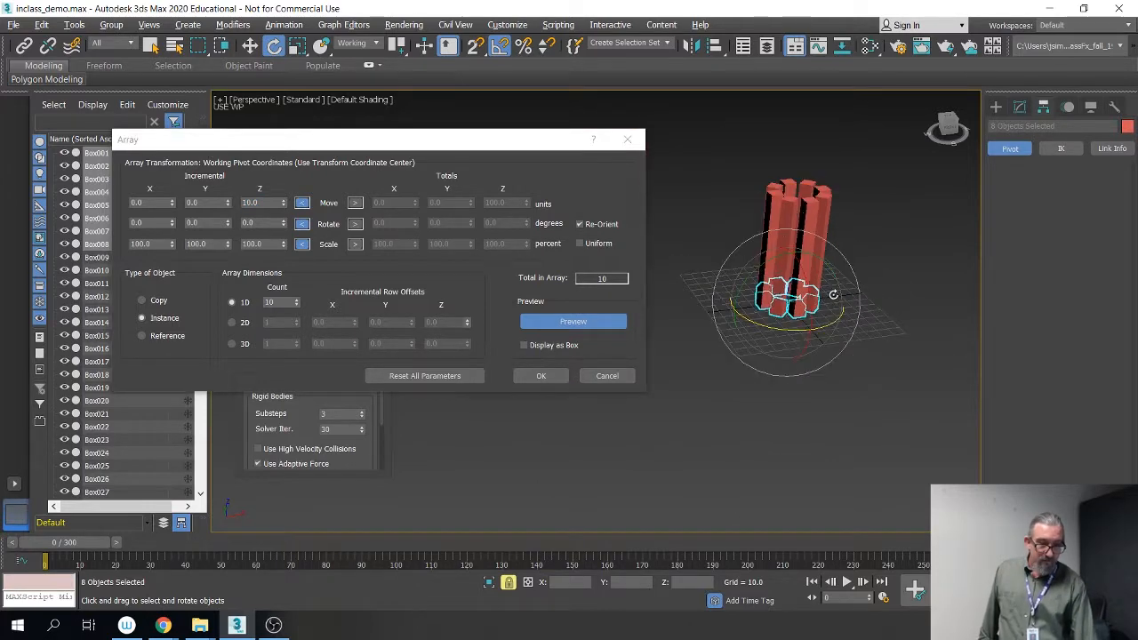
{"action": "middle_click_drag", "start_coordinate": [816, 315], "coordinate": [803, 348]}
{"action": "scroll", "coordinate": [808, 341], "scroll_direction": "up", "scroll_amount": 1}
{"action": "scroll", "coordinate": [796, 380], "scroll_direction": "up", "scroll_amount": 5}
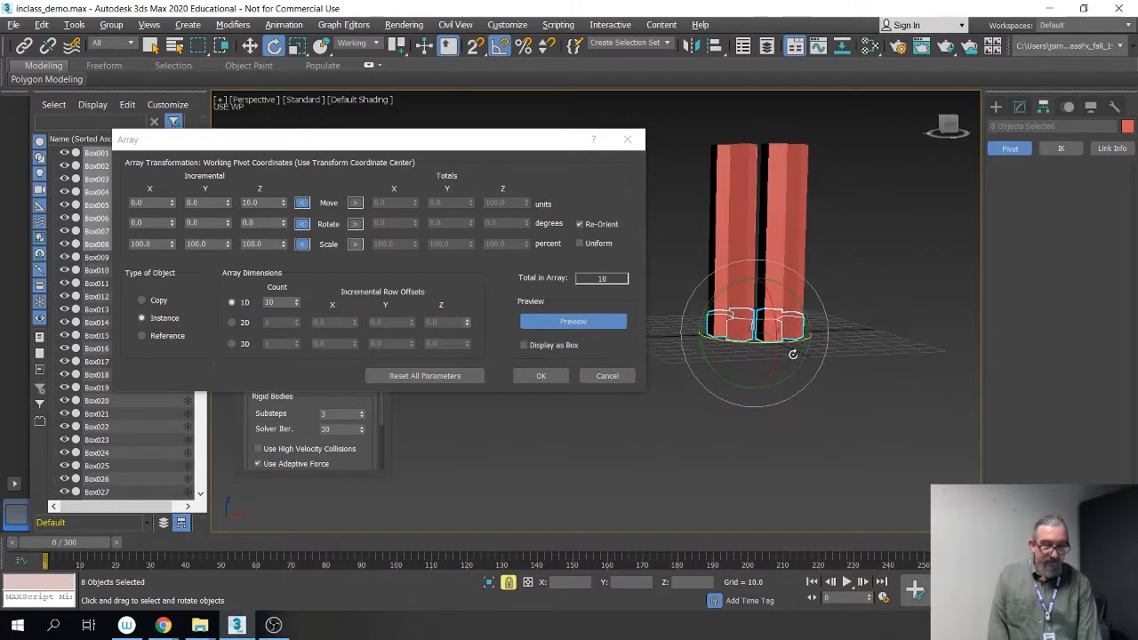
{"action": "middle_click_drag", "start_coordinate": [833, 432], "coordinate": [833, 458]}
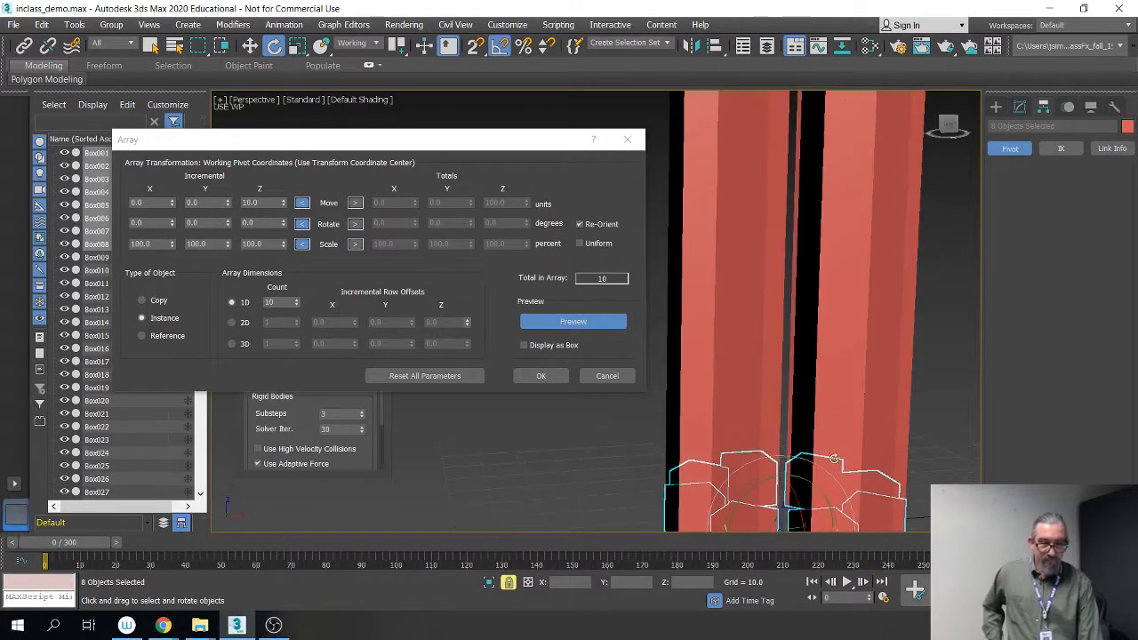
{"action": "middle_click_drag", "start_coordinate": [734, 274], "coordinate": [733, 282], "text": "alt"}
{"action": "scroll", "coordinate": [733, 283], "scroll_direction": "down", "scroll_amount": 3}
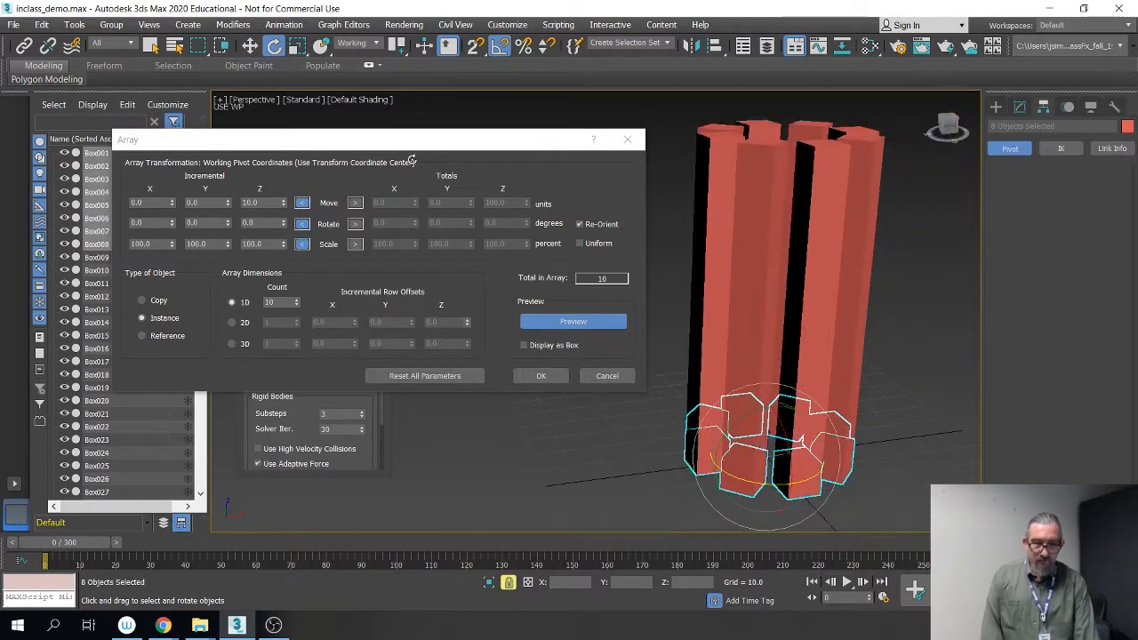
Step: Turn on Edged Faces in the Perspective viewport to distinguish the individual boxes
{"action": "left_click", "coordinate": [364, 101]}
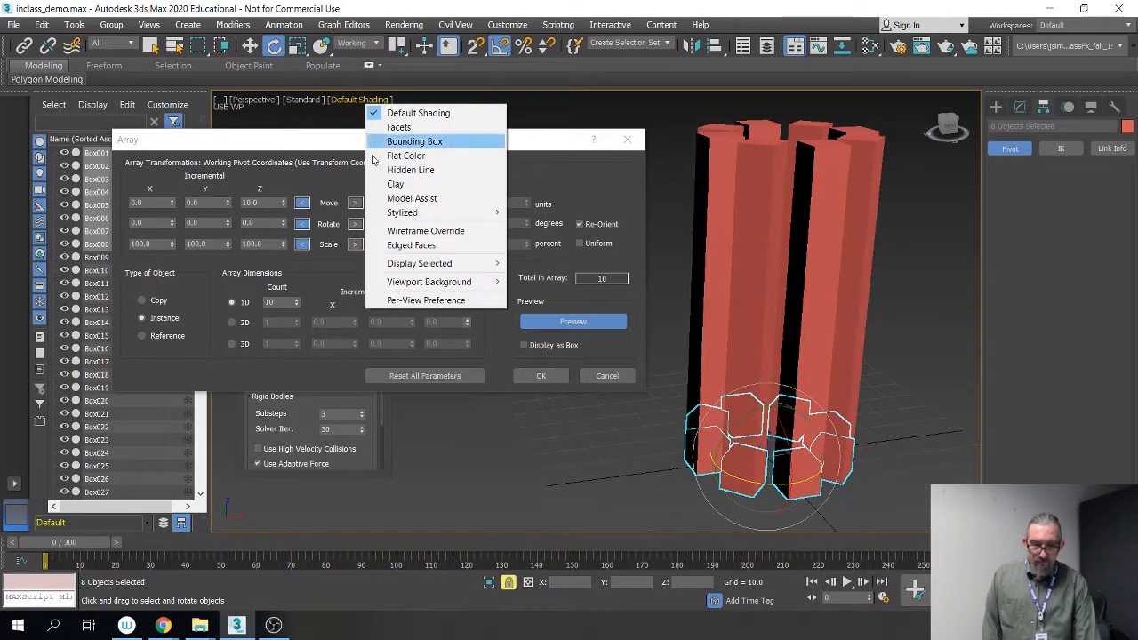
{"action": "left_click", "coordinate": [409, 245]}
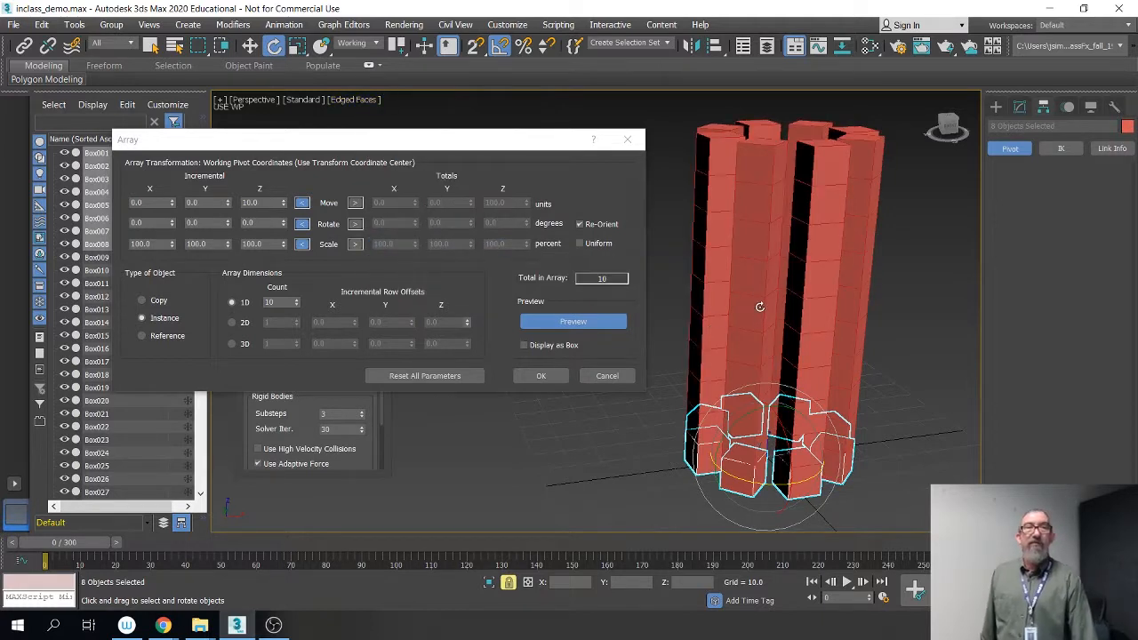
{"action": "scroll", "coordinate": [766, 330], "scroll_direction": "up", "scroll_amount": 4}
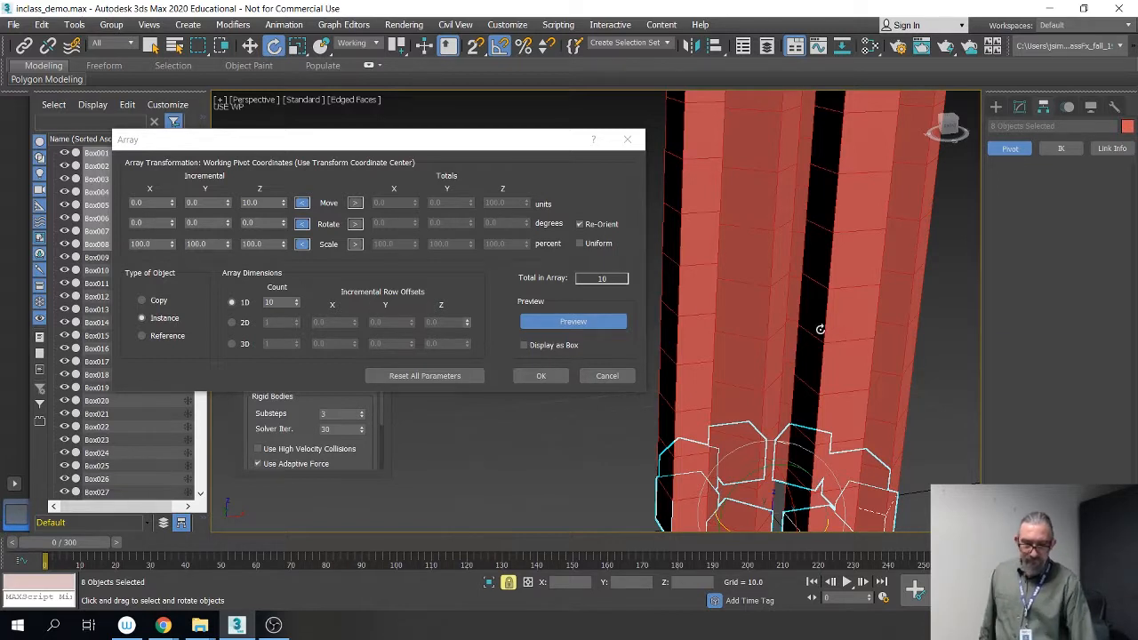
Step: Set the array's incremental Z rotation to 17 degrees so each ring is offset from the one below
{"action": "left_click_drag", "start_coordinate": [528, 140], "coordinate": [431, 156]}
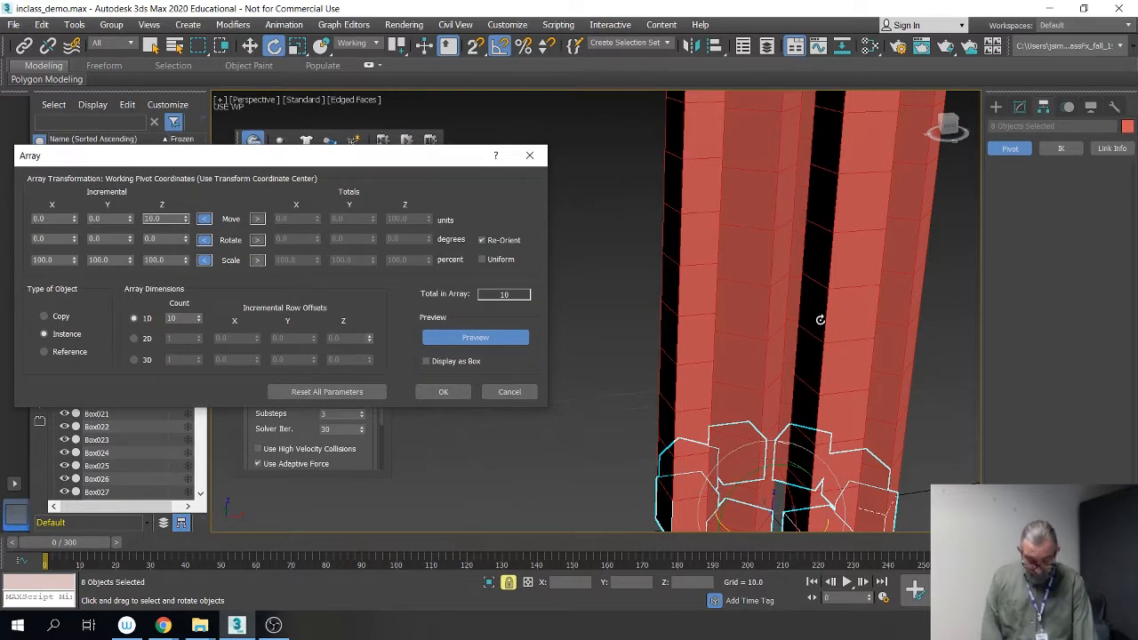
{"action": "middle_click_drag", "start_coordinate": [837, 350], "coordinate": [827, 333], "text": "alt"}
{"action": "left_click_drag", "start_coordinate": [245, 162], "coordinate": [292, 162]}
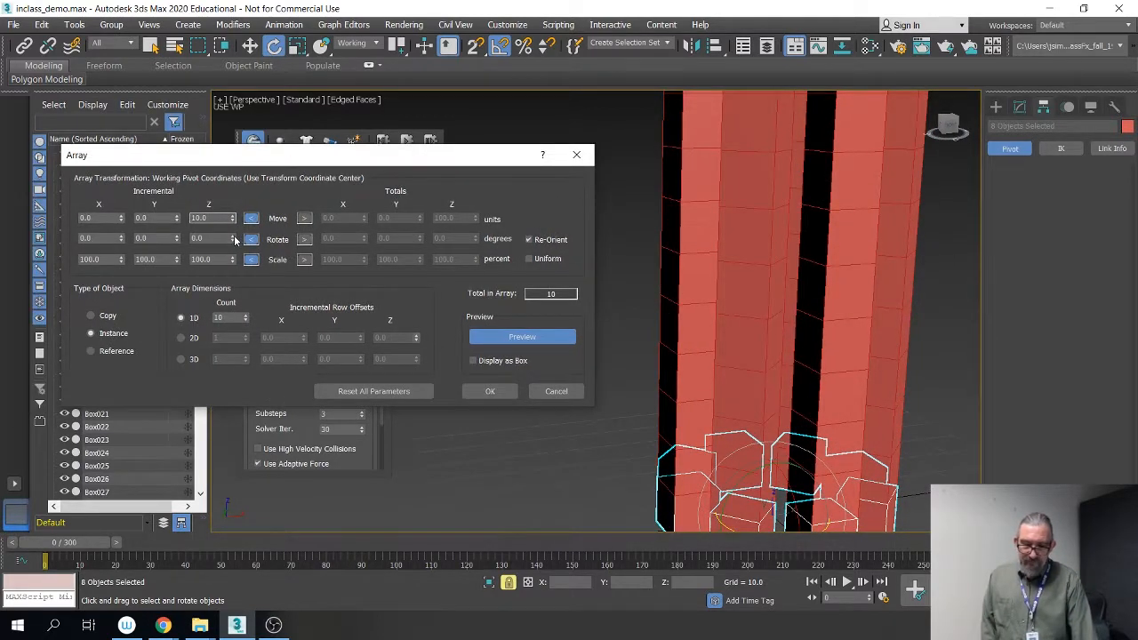
{"action": "left_click_drag", "start_coordinate": [234, 238], "coordinate": [234, 238]}
{"action": "scroll", "coordinate": [743, 263], "scroll_direction": "down", "scroll_amount": 3}
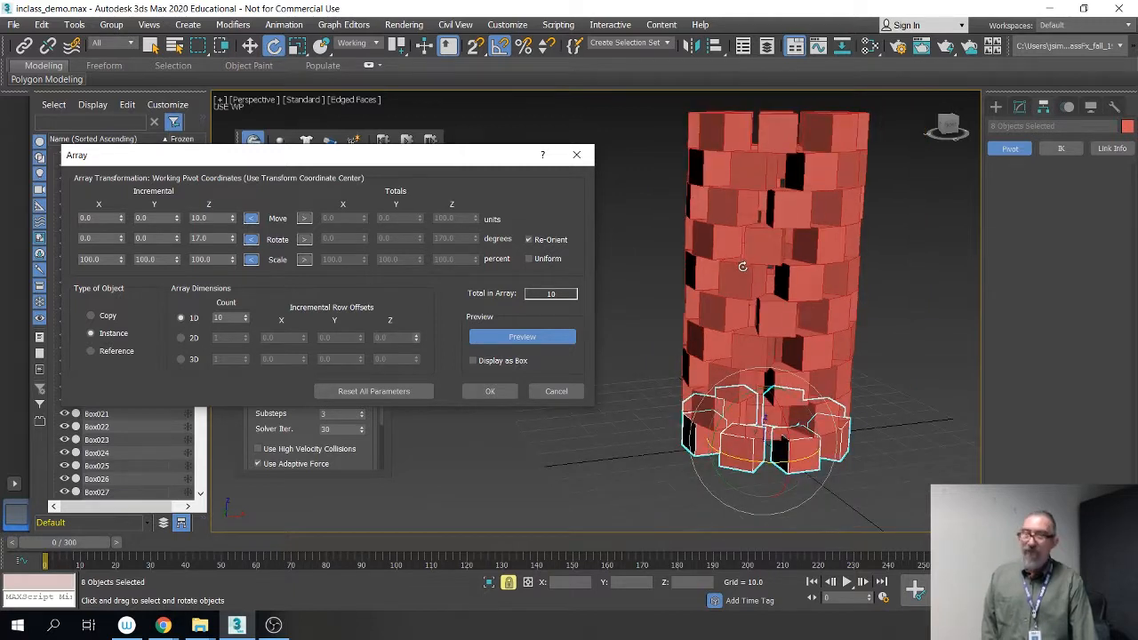
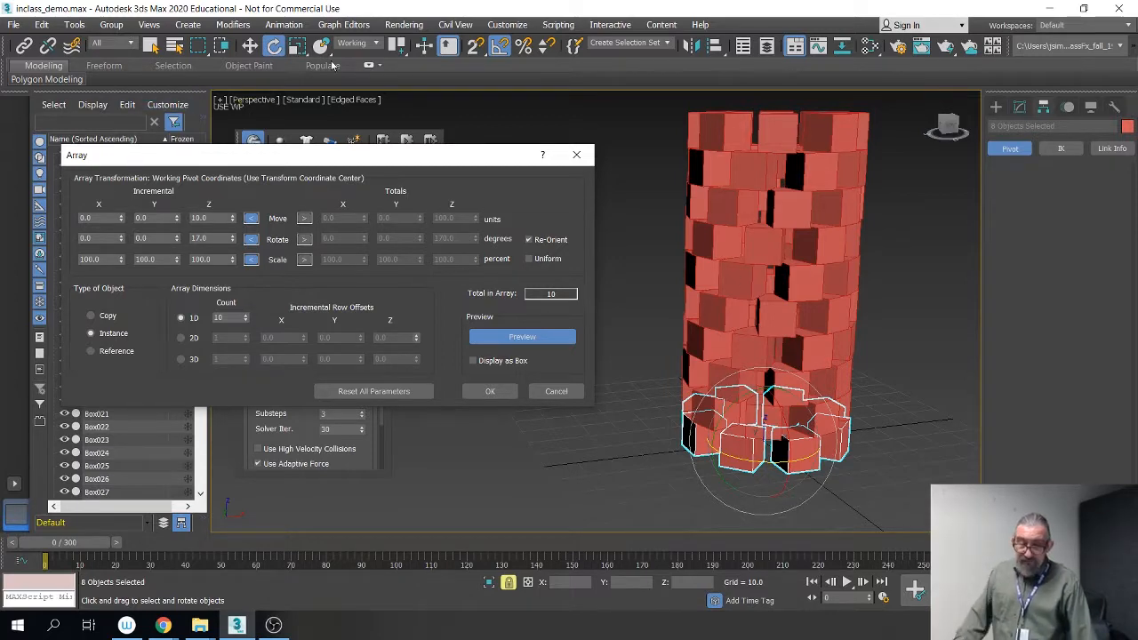
Step: Set the 1D array count to 20, create the box tower and clear the selection
{"action": "left_click_drag", "start_coordinate": [511, 158], "coordinate": [524, 177]}
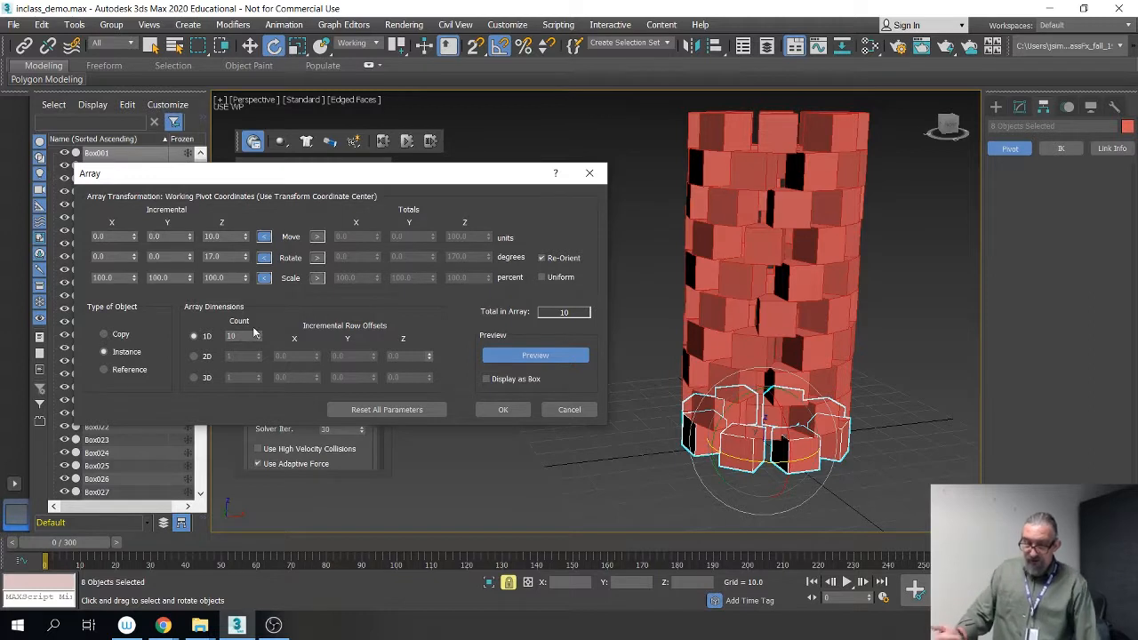
{"action": "left_click_drag", "start_coordinate": [254, 335], "coordinate": [195, 336]}
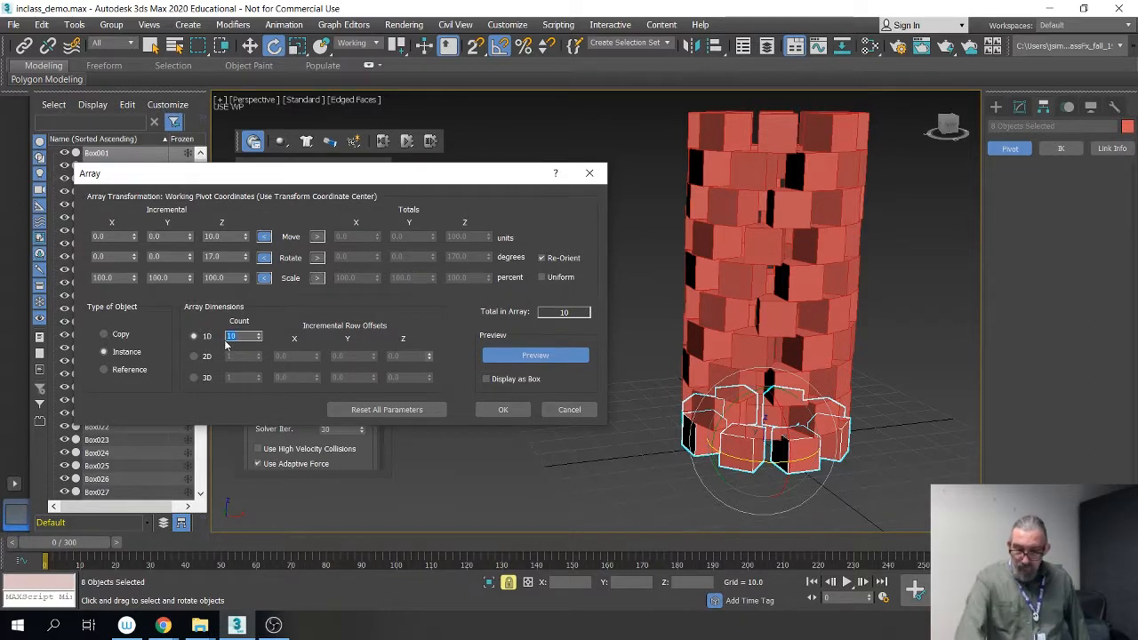
{"action": "type", "text": "20"}
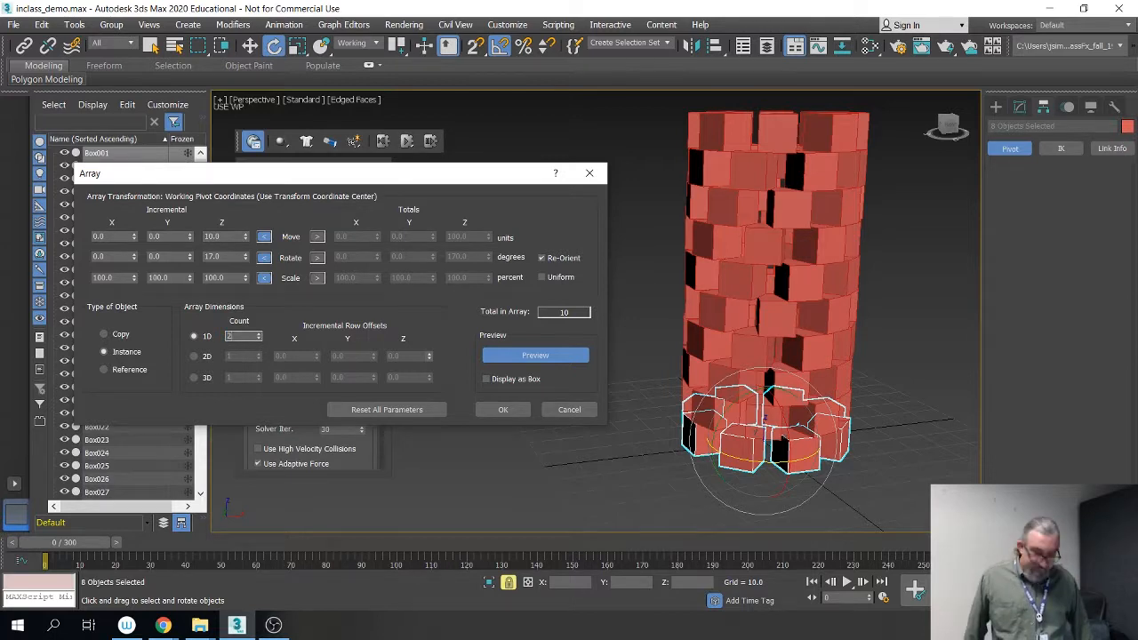
{"action": "key", "text": "Return"}
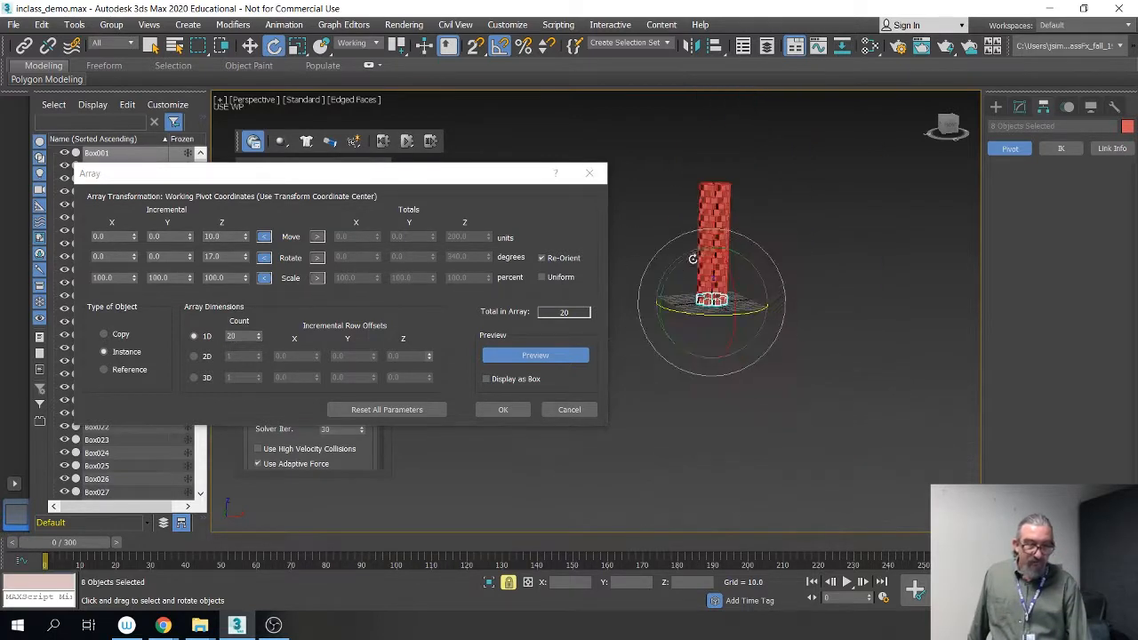
{"action": "scroll", "coordinate": [620, 269], "scroll_direction": "down", "scroll_amount": 4}
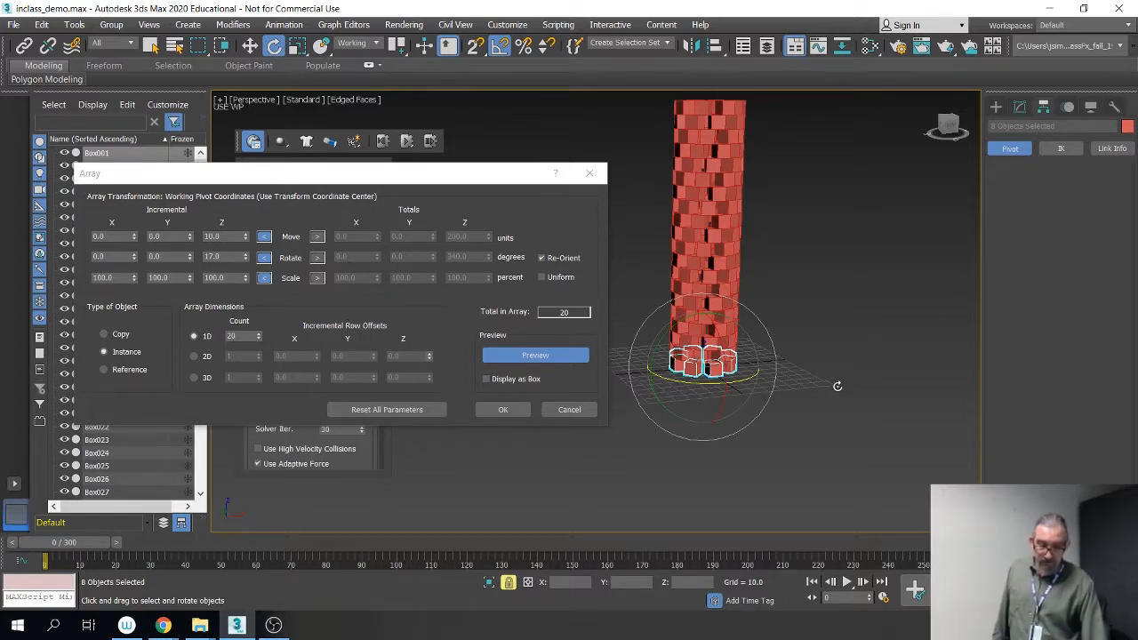
{"action": "left_click", "coordinate": [493, 409]}
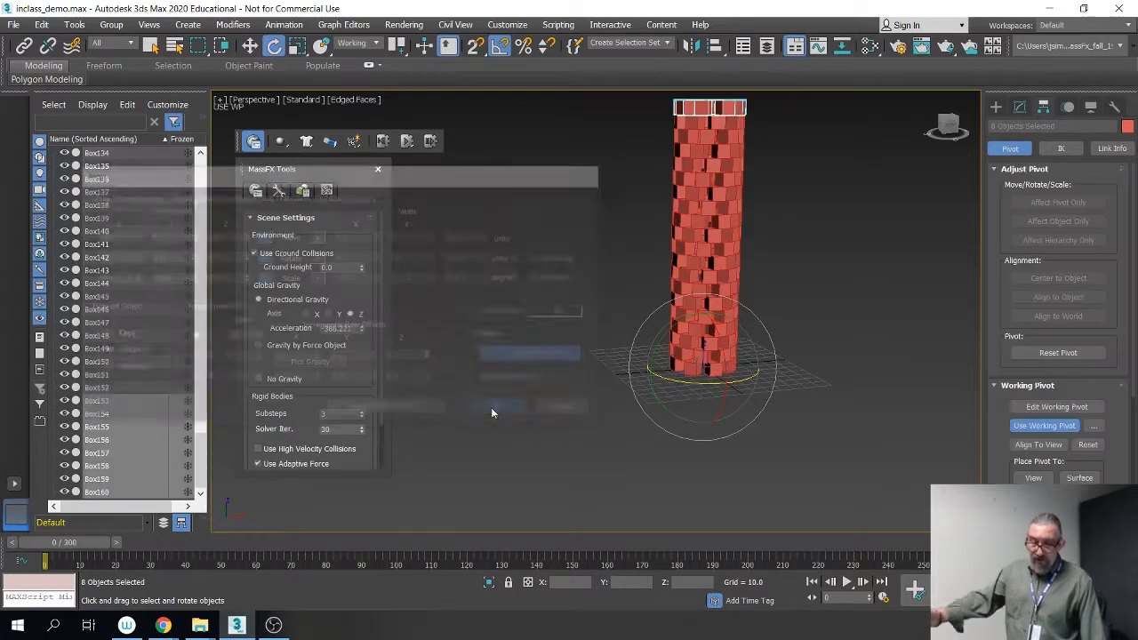
{"action": "middle_click_drag", "start_coordinate": [829, 221], "coordinate": [725, 285]}
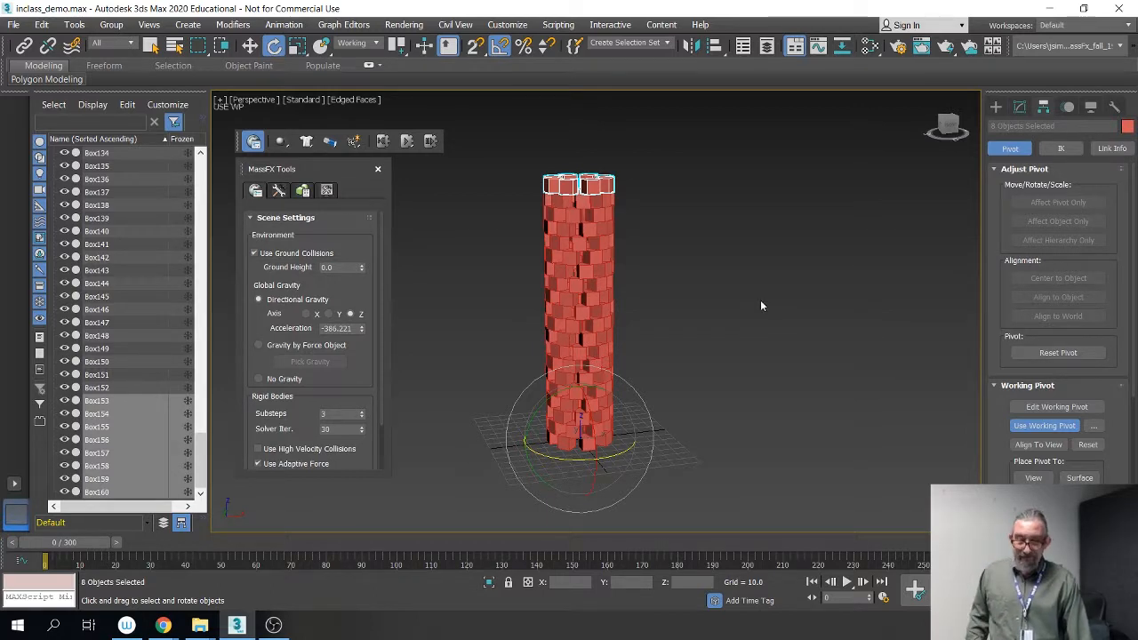
{"action": "left_click", "coordinate": [760, 305]}
{"action": "scroll", "coordinate": [722, 187], "scroll_direction": "up", "scroll_amount": 5}
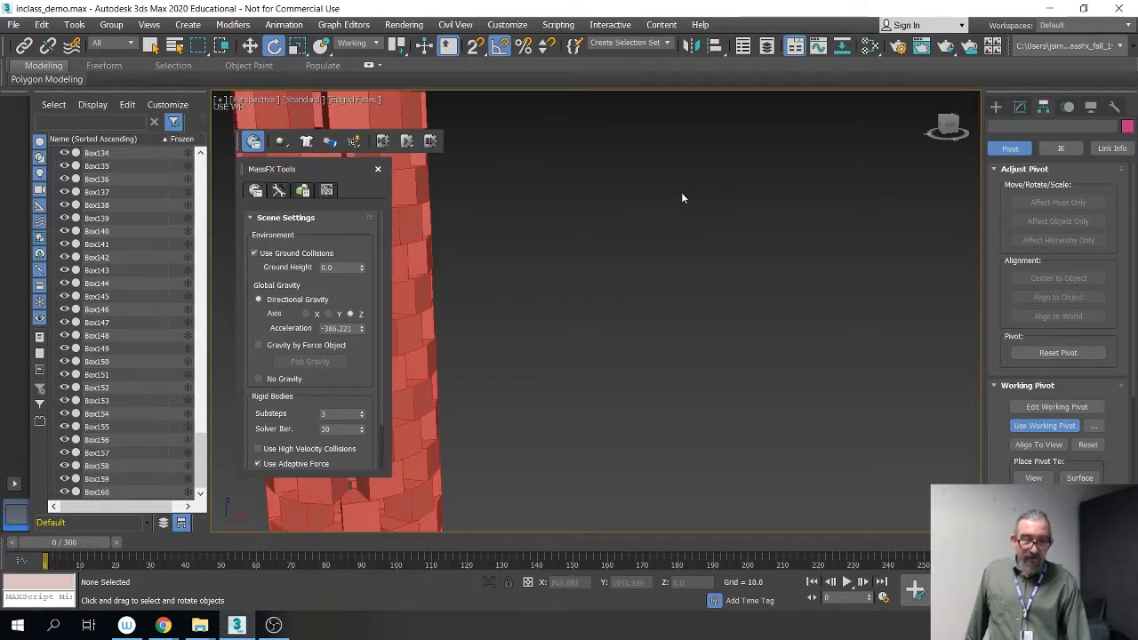
Step: Make a box in the tower's top ring a Dynamic Rigid Body and check several lower boxes for the MassFX Rigid Body modifier
{"action": "scroll", "coordinate": [782, 248], "scroll_direction": "down", "scroll_amount": 3}
{"action": "left_click", "coordinate": [599, 216]}
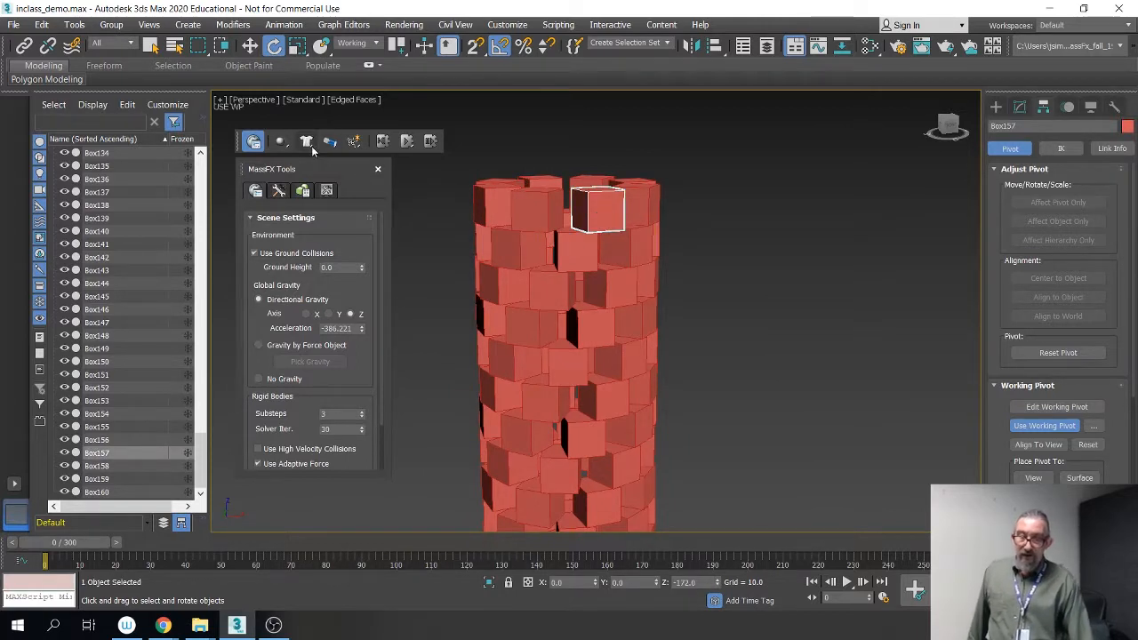
{"action": "left_click_drag", "start_coordinate": [279, 144], "coordinate": [320, 163]}
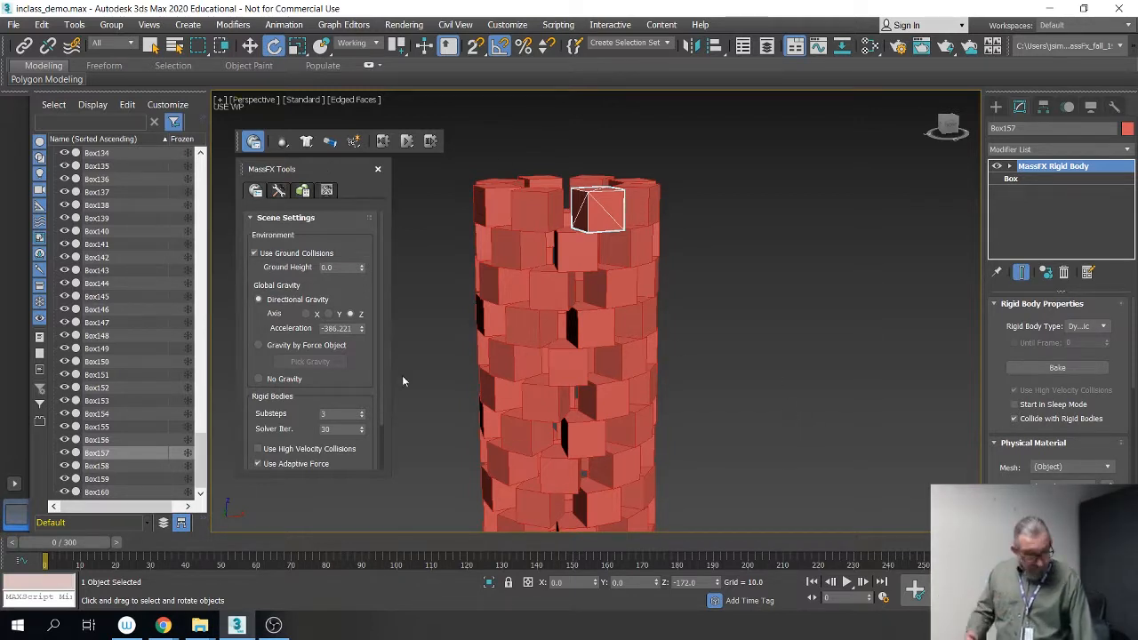
{"action": "left_click", "coordinate": [548, 286]}
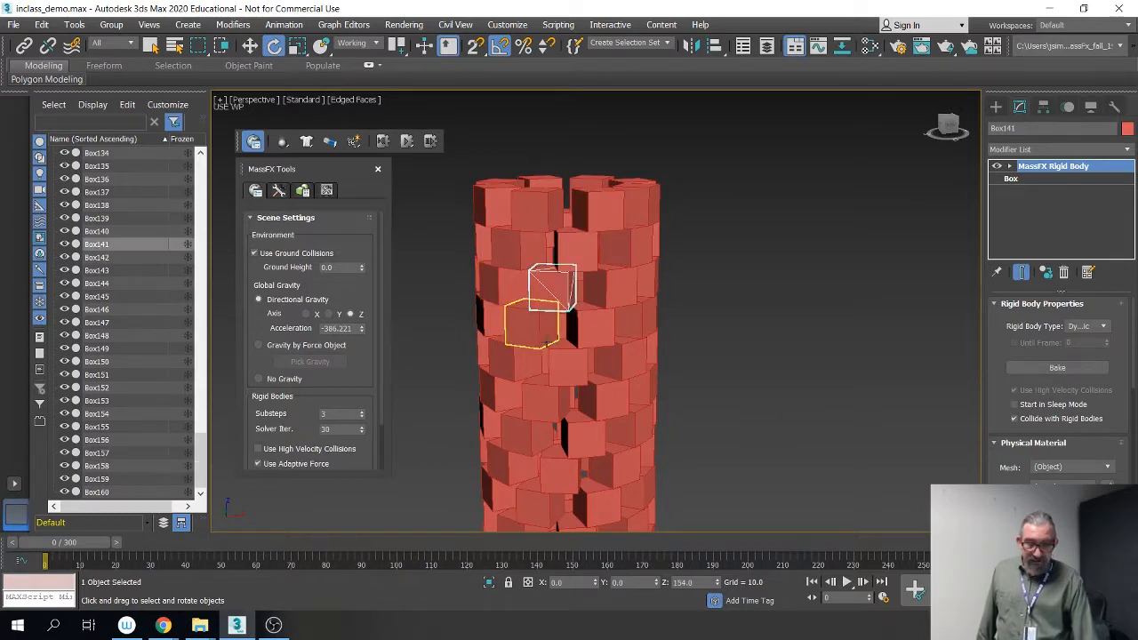
{"action": "left_click", "coordinate": [539, 331]}
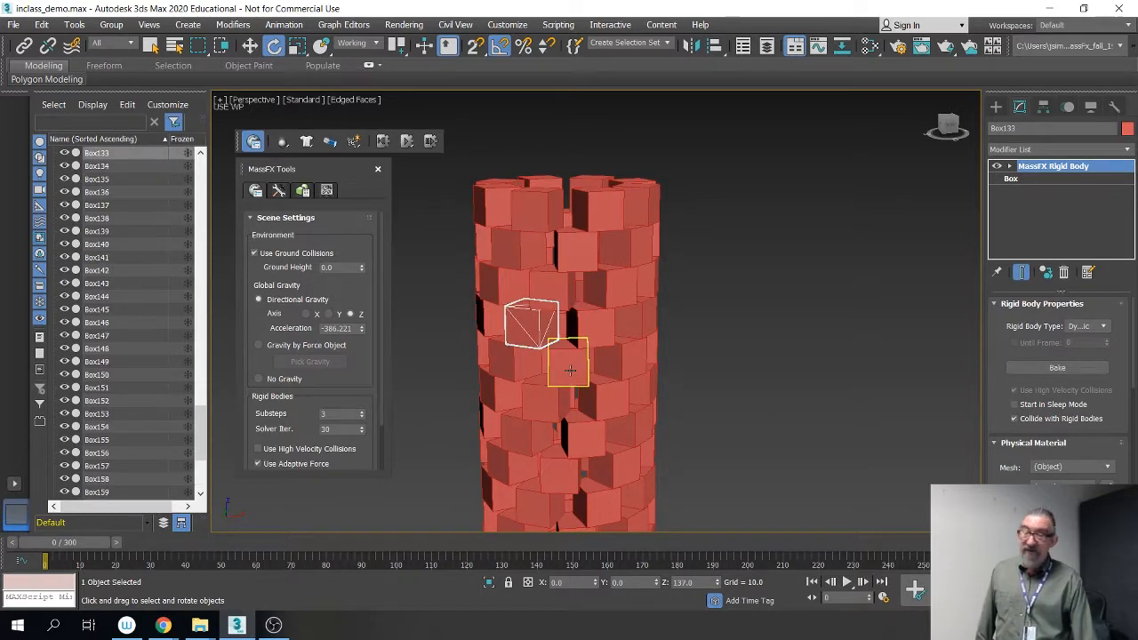
{"action": "left_click", "coordinate": [570, 370]}
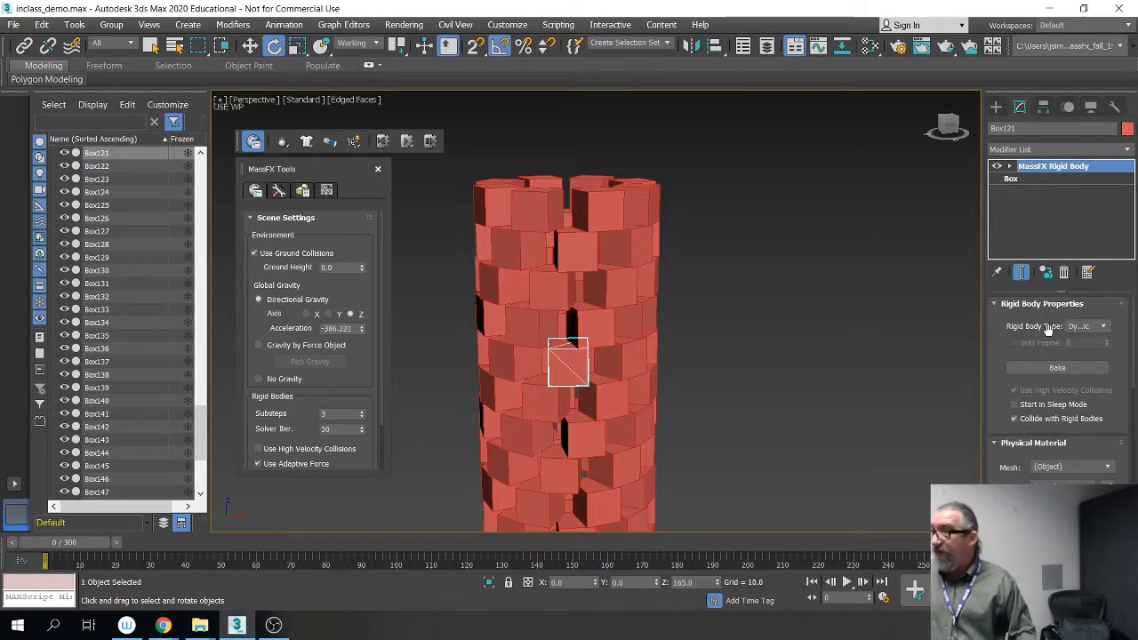
Step: Run the MassFX simulation to test how the box tower behaves, and reset it to the first frame
{"action": "scroll", "coordinate": [856, 362], "scroll_direction": "down", "scroll_amount": 5}
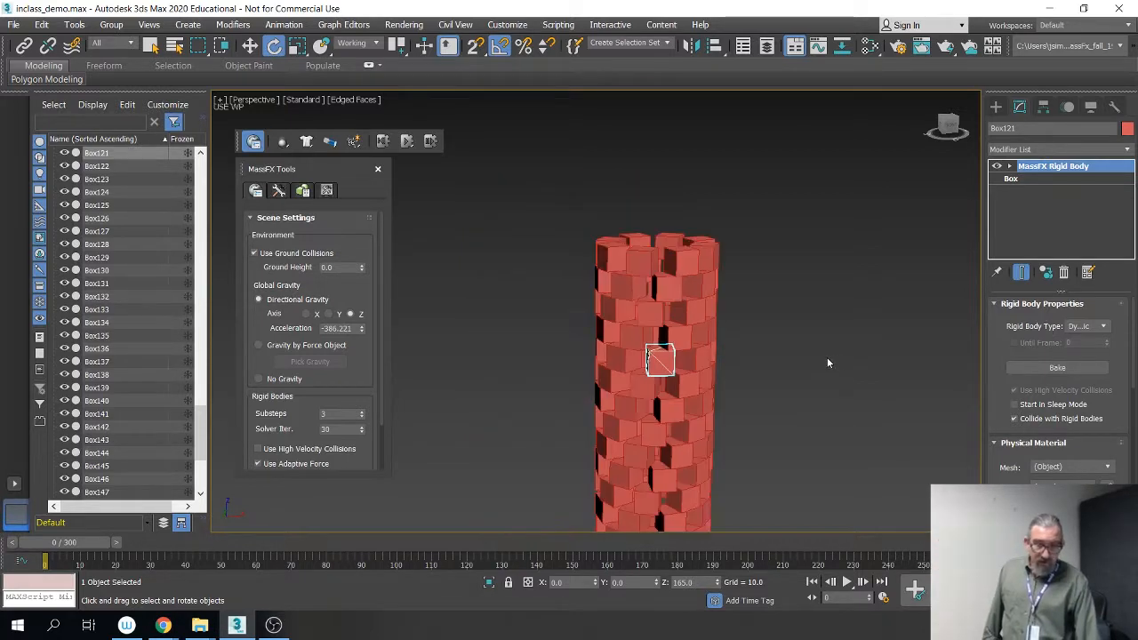
{"action": "middle_click_drag", "start_coordinate": [824, 475], "coordinate": [765, 343]}
{"action": "scroll", "coordinate": [713, 345], "scroll_direction": "up", "scroll_amount": 4}
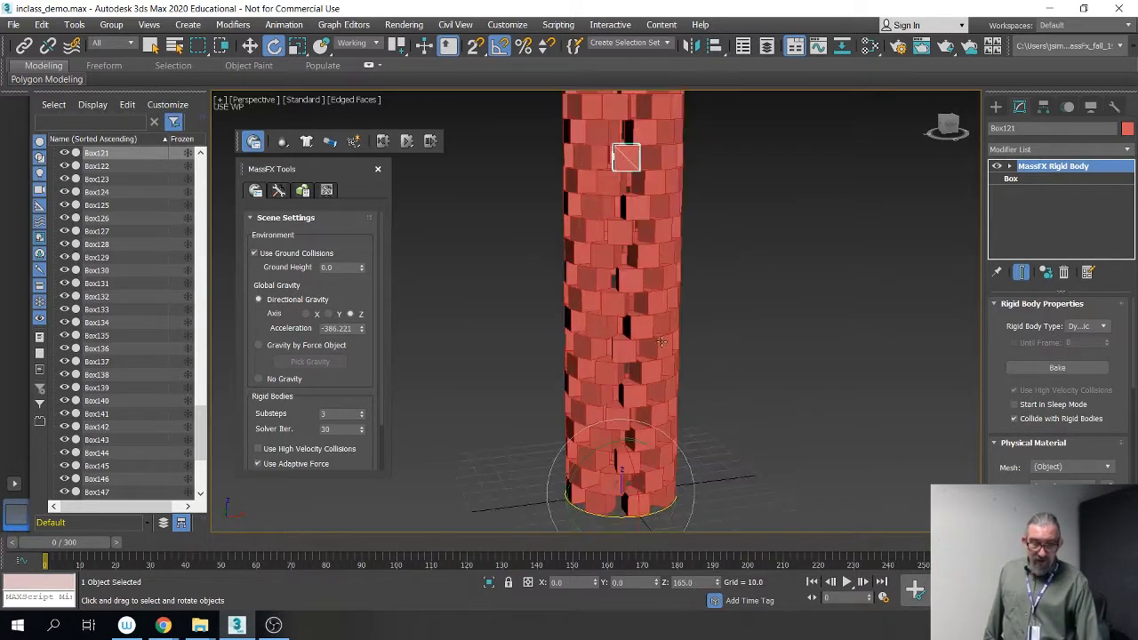
{"action": "middle_click_drag", "start_coordinate": [639, 233], "coordinate": [661, 277]}
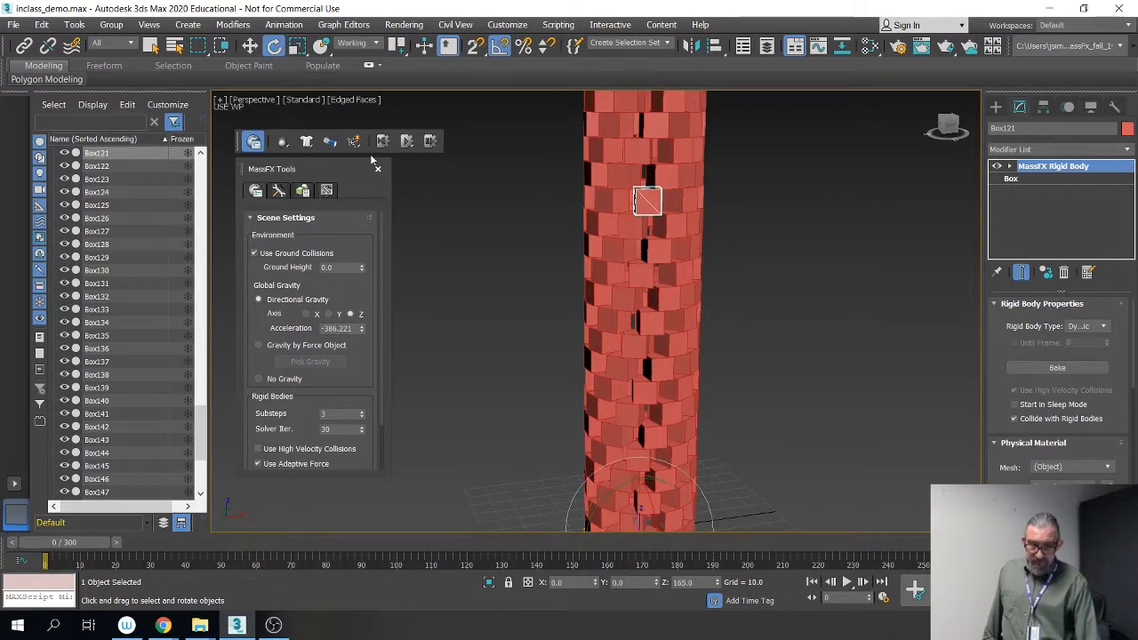
{"action": "left_click", "coordinate": [407, 141]}
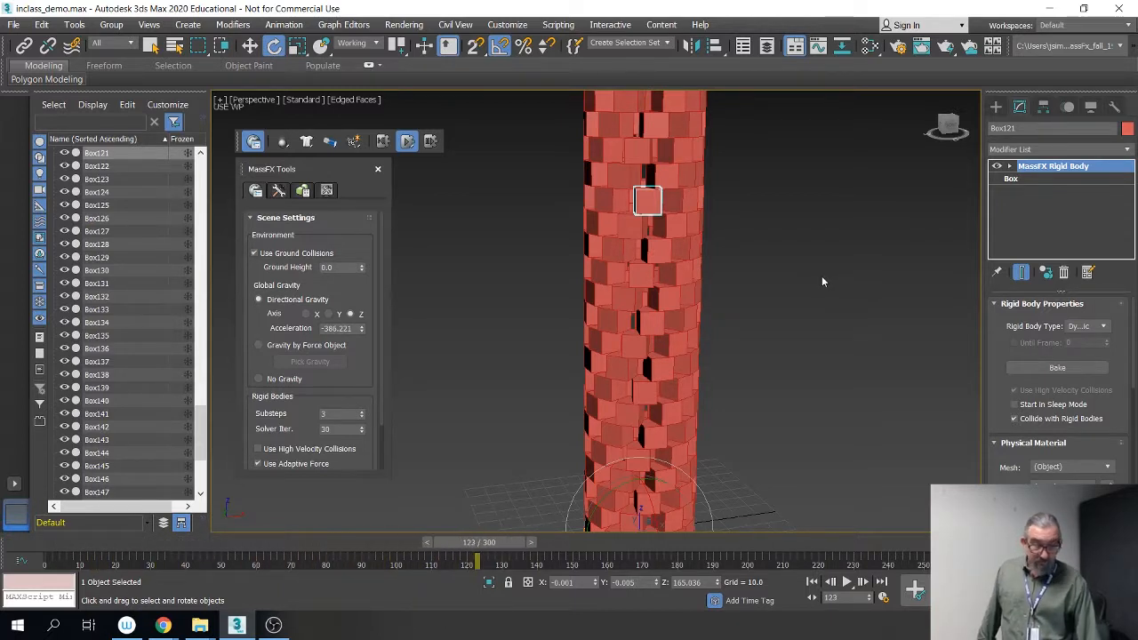
{"action": "left_click", "coordinate": [382, 142]}
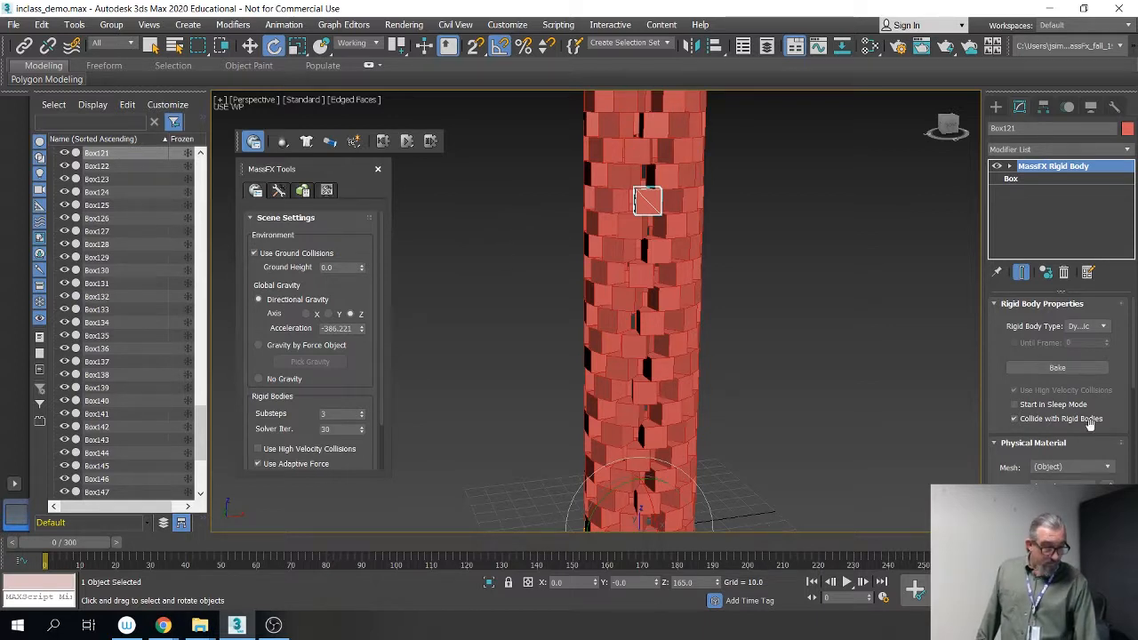
Step: Set the physical shape type of the tower's rigid bodies to Box
{"action": "left_click_drag", "start_coordinate": [1090, 424], "coordinate": [1073, 5]}
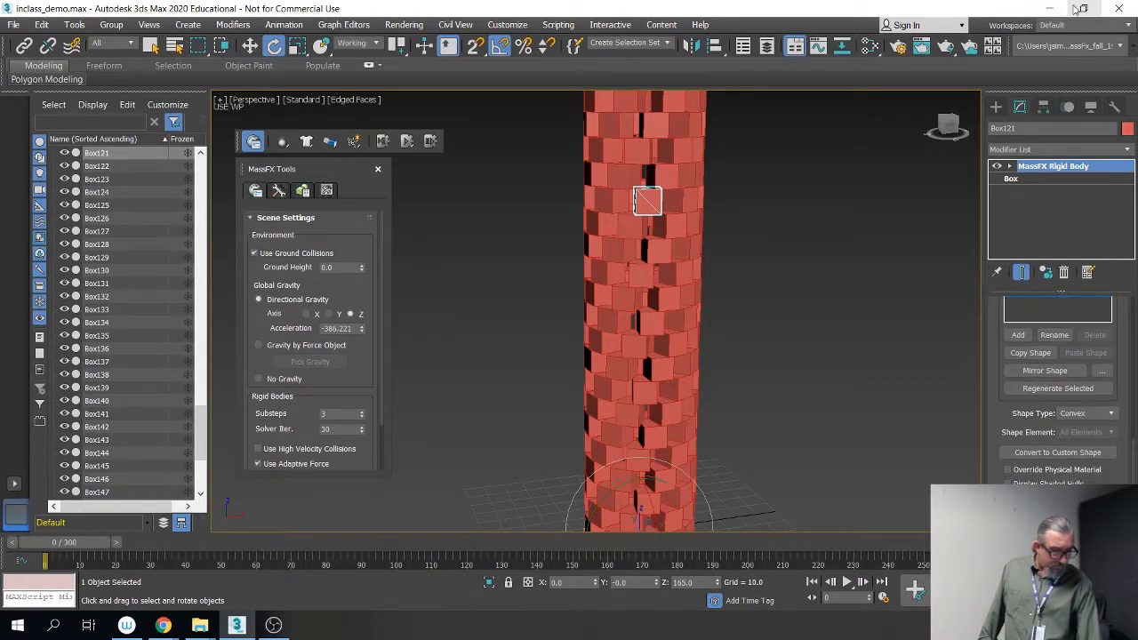
{"action": "left_click", "coordinate": [1116, 414]}
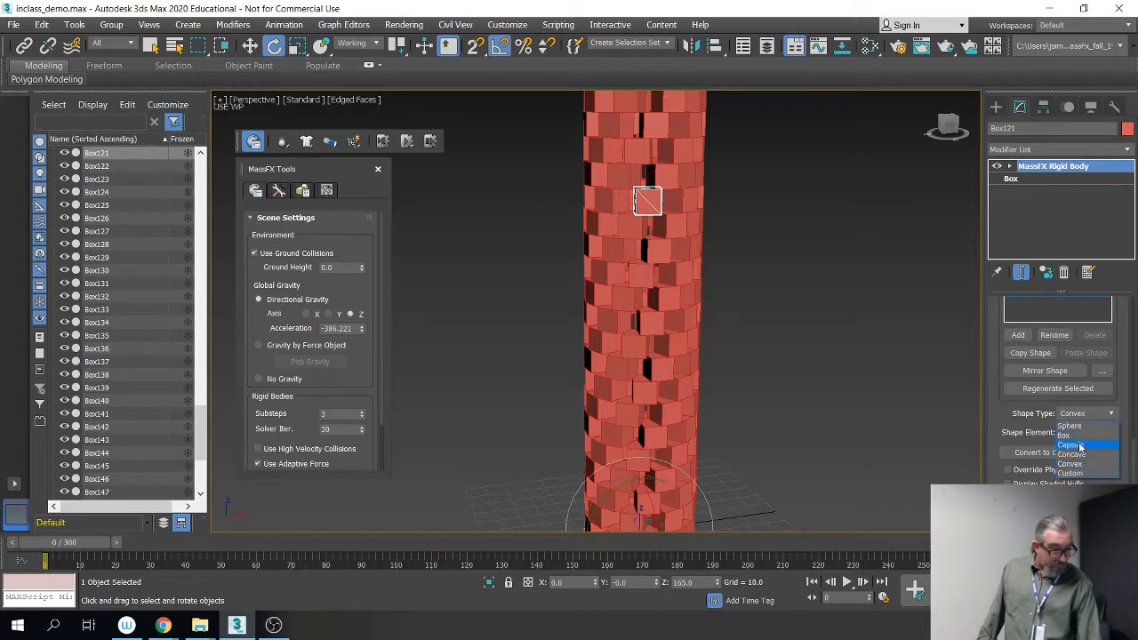
{"action": "left_click", "coordinate": [1065, 435]}
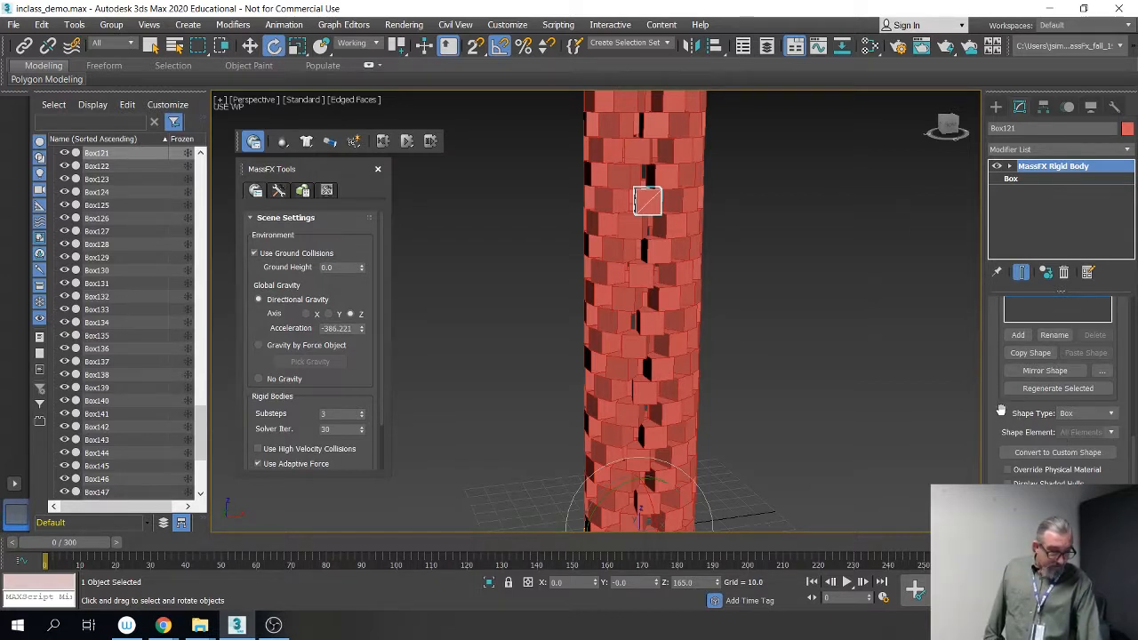
{"action": "left_click_drag", "start_coordinate": [1001, 409], "coordinate": [979, 398]}
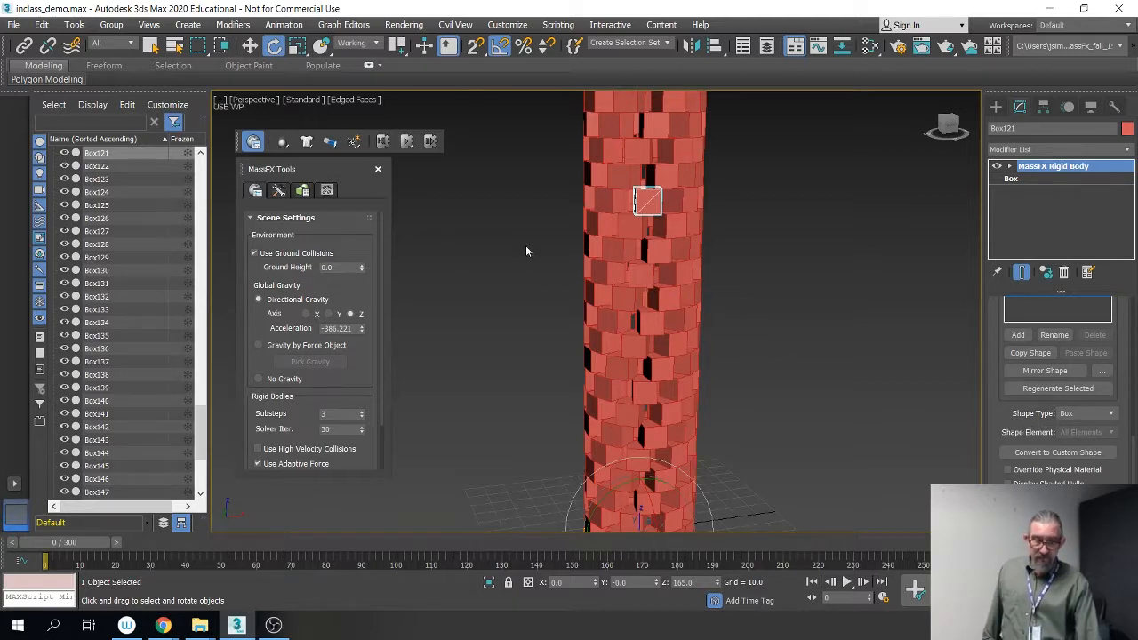
Step: Repeatedly run and reset the simulation to test the whole tower with the Box physical shapes
{"action": "scroll", "coordinate": [516, 253], "scroll_direction": "down", "scroll_amount": 4}
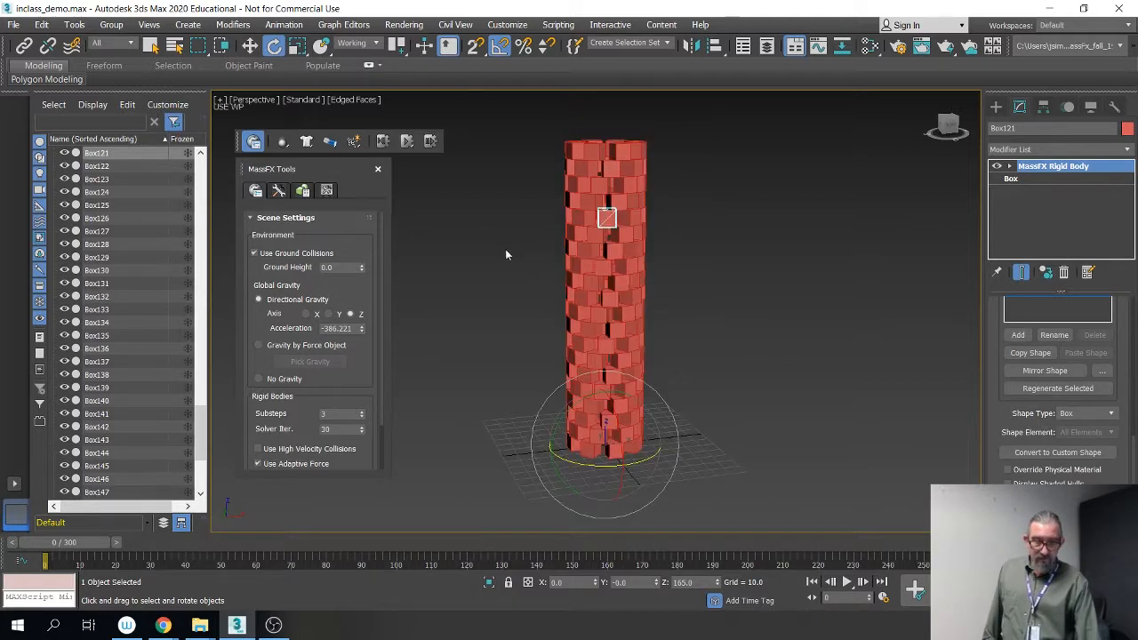
{"action": "left_click", "coordinate": [408, 142]}
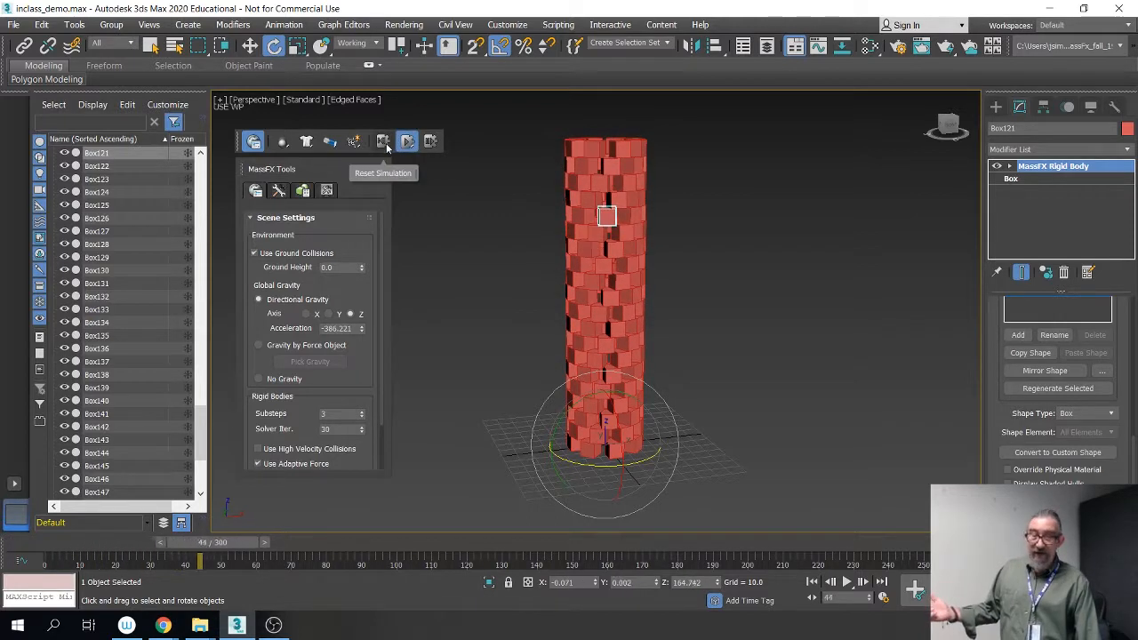
{"action": "left_click", "coordinate": [383, 141]}
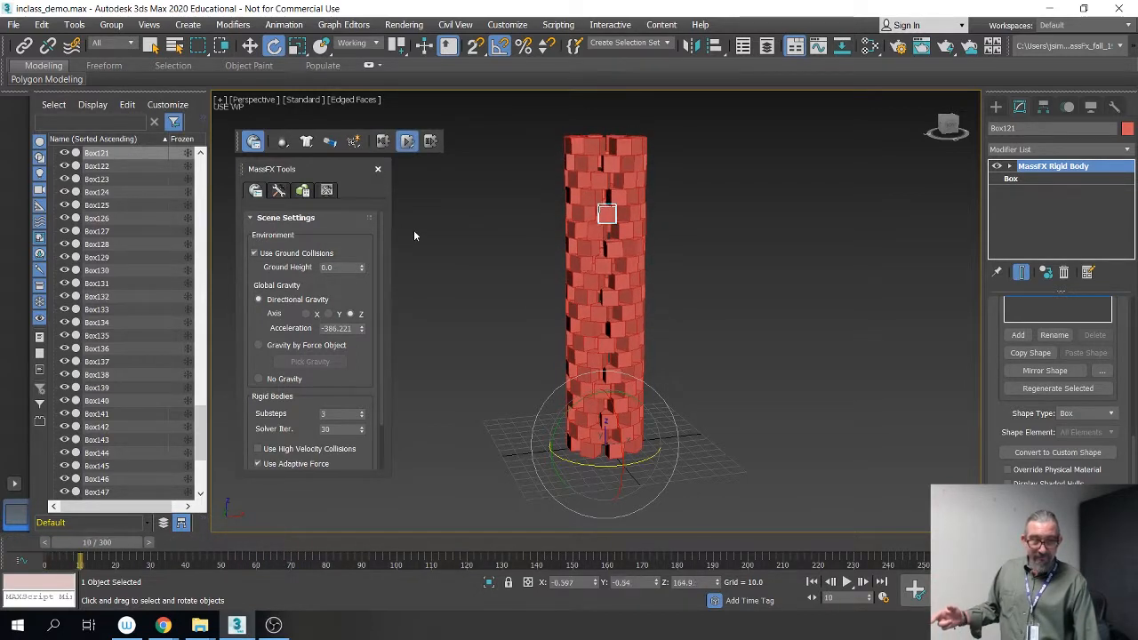
{"action": "left_click", "coordinate": [382, 142]}
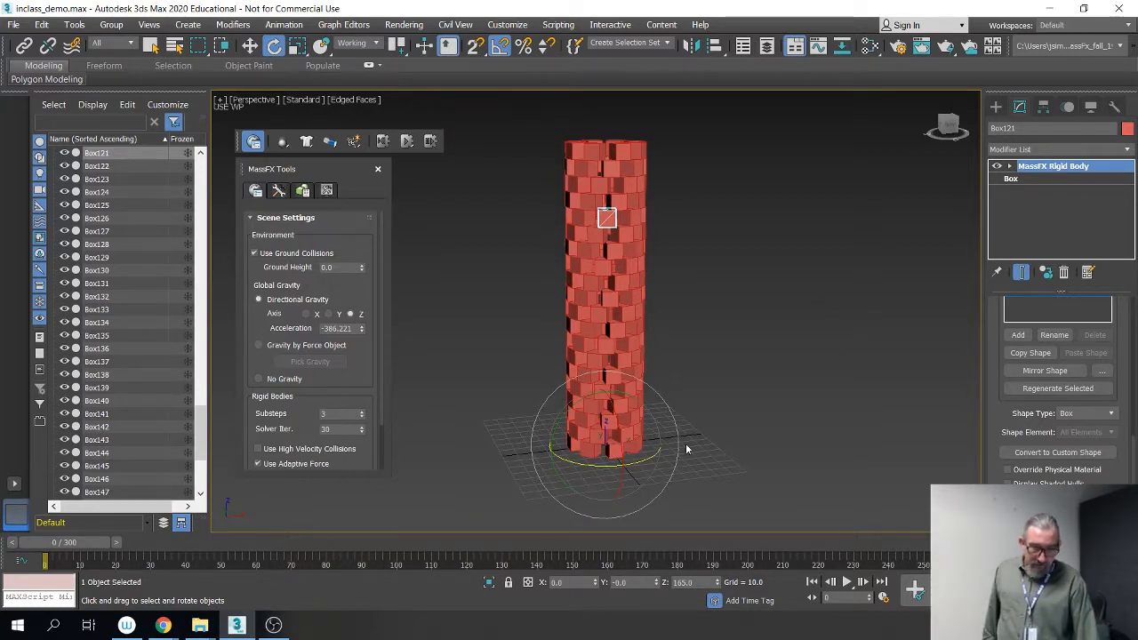
{"action": "left_click", "coordinate": [407, 142]}
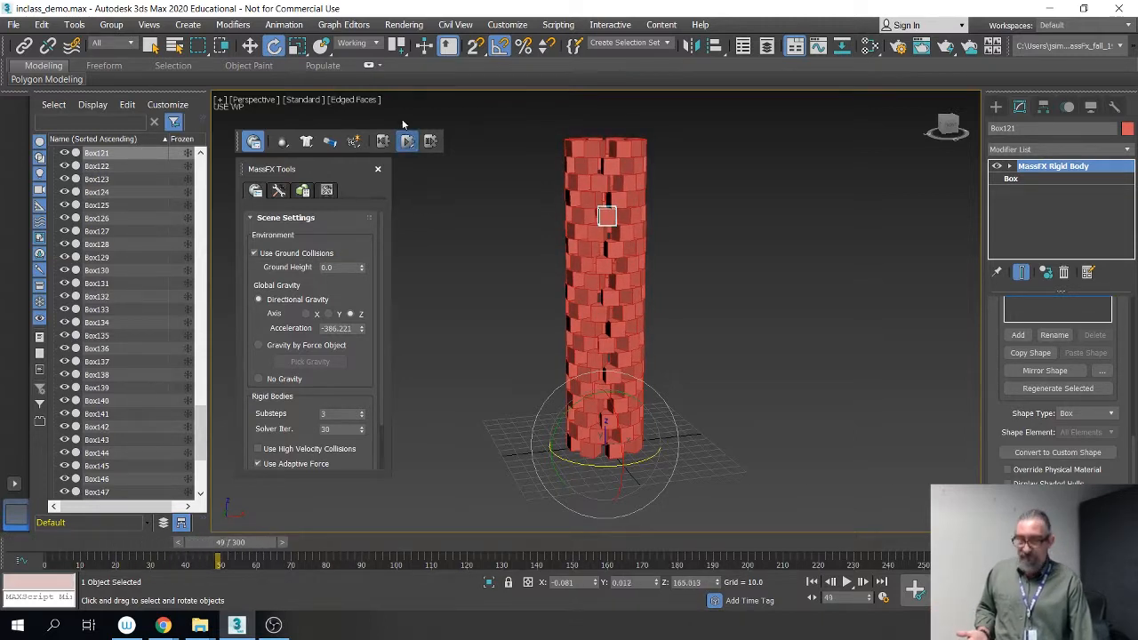
{"action": "left_click", "coordinate": [382, 140]}
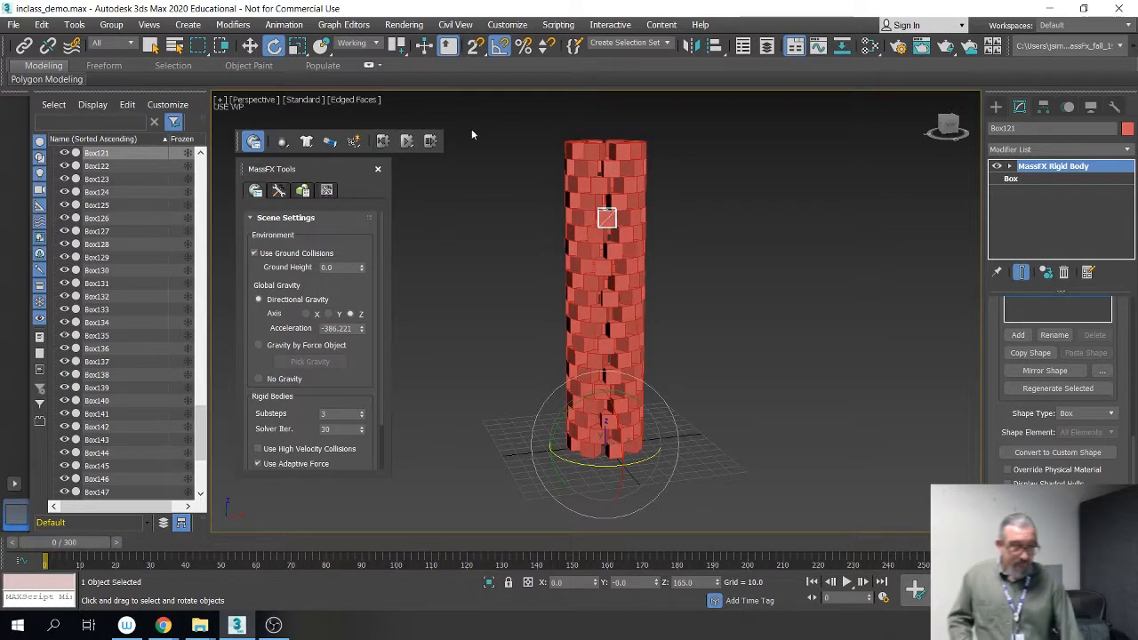
Step: Try Start in Sleep Mode on the boxes' rigid bodies in a simulation run, reset the simulation and turn the option off again
{"action": "left_click_drag", "start_coordinate": [1126, 352], "coordinate": [1102, 553]}
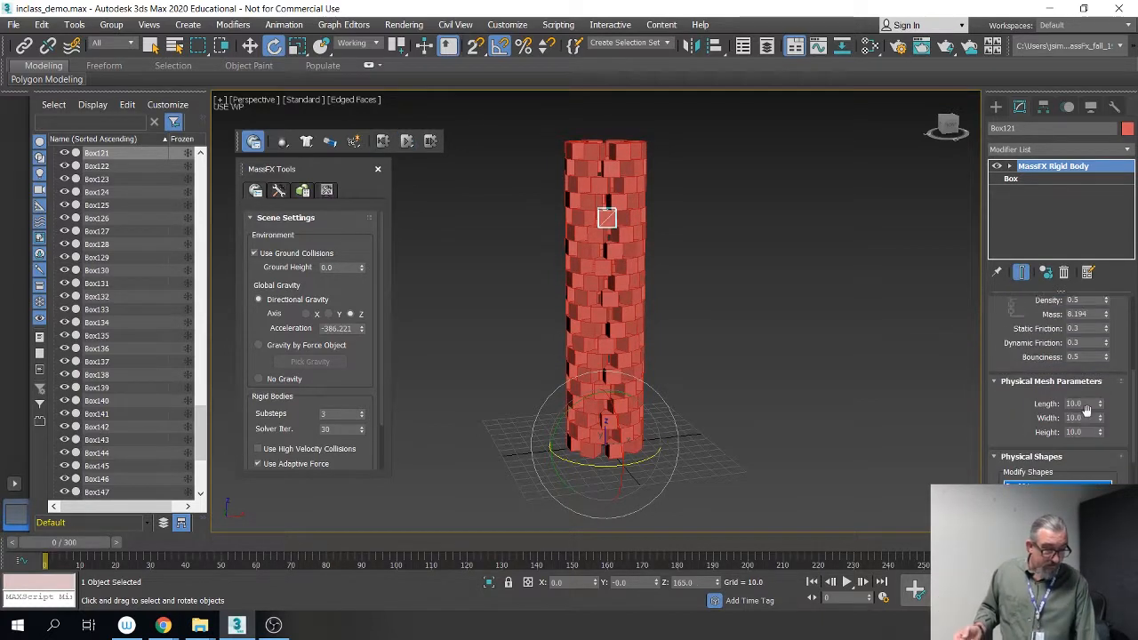
{"action": "left_click_drag", "start_coordinate": [1077, 370], "coordinate": [1075, 389]}
{"action": "scroll", "coordinate": [1066, 382], "scroll_direction": "up", "scroll_amount": 4}
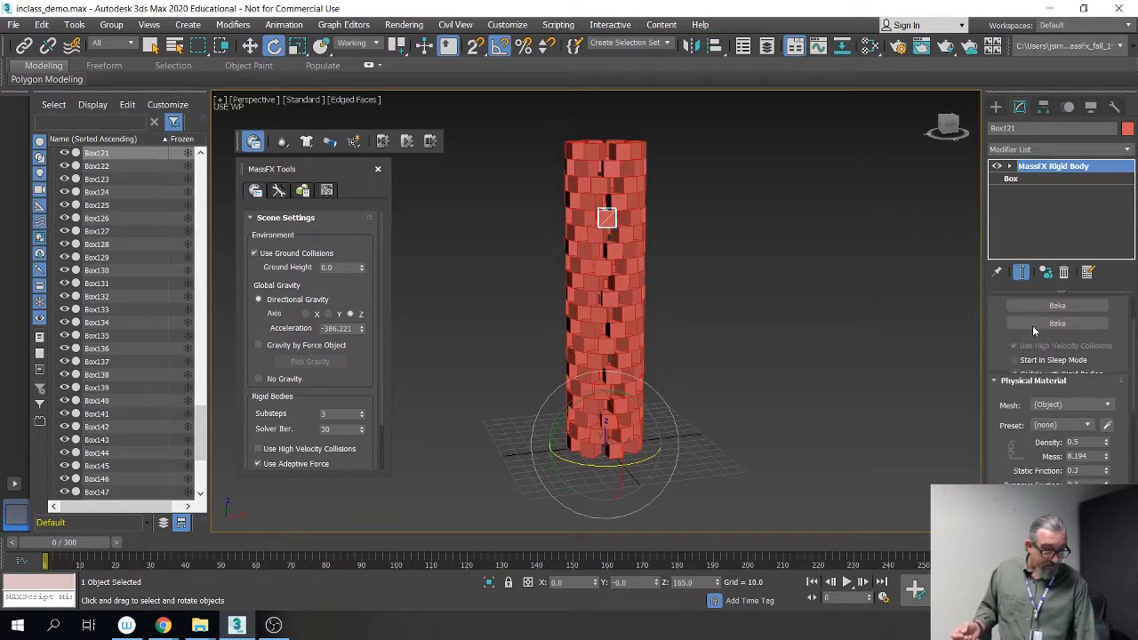
{"action": "left_click", "coordinate": [1014, 360]}
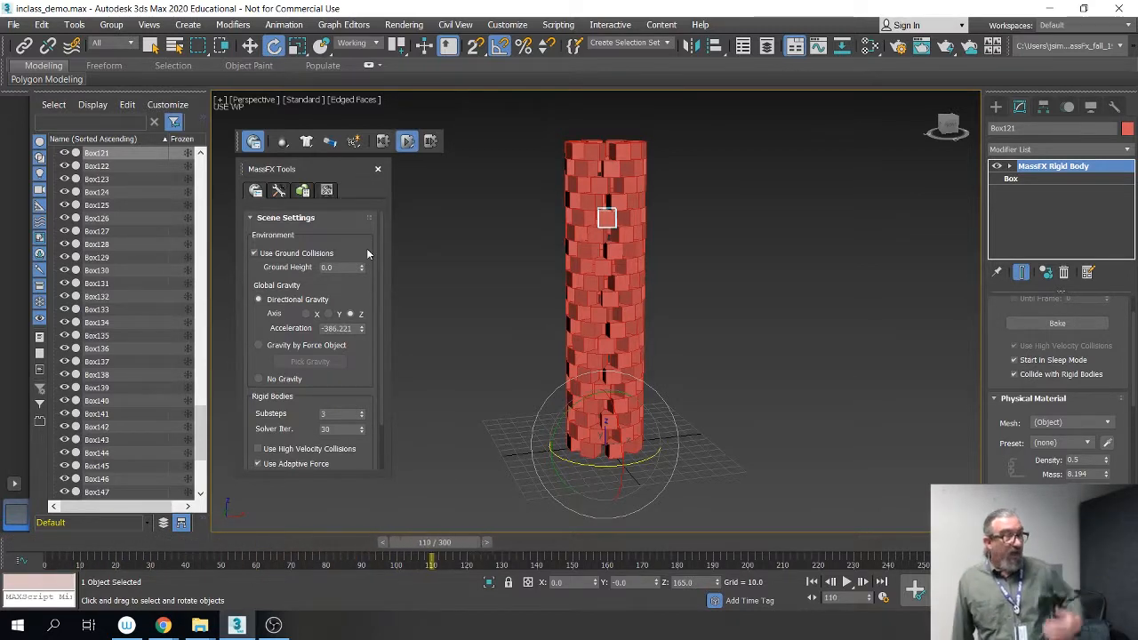
{"action": "left_click", "coordinate": [382, 142]}
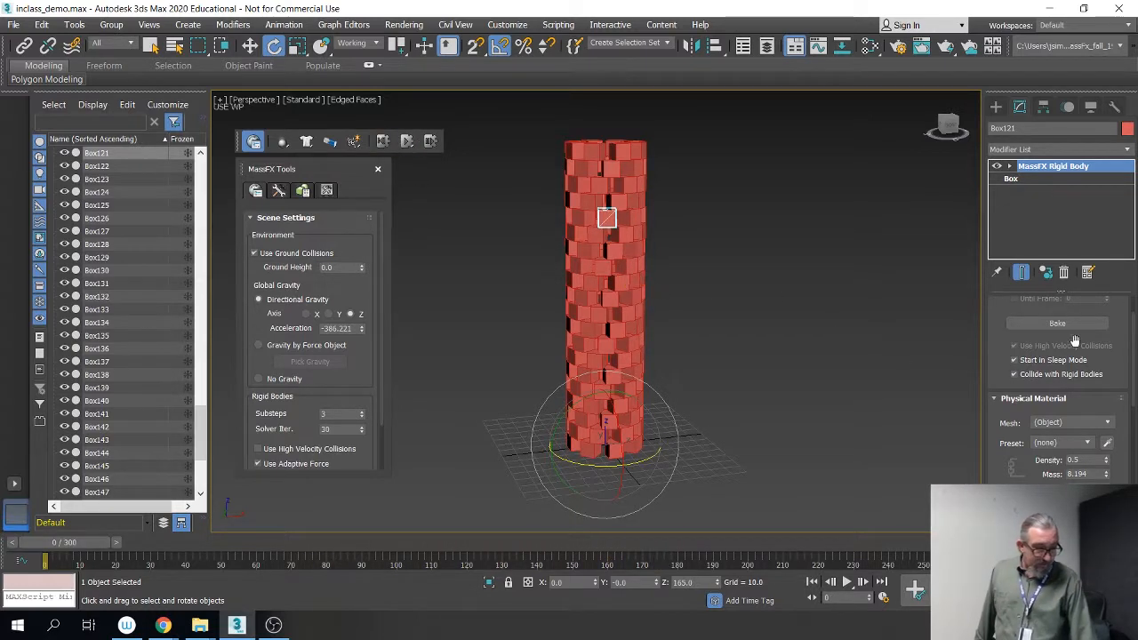
{"action": "left_click", "coordinate": [1014, 360]}
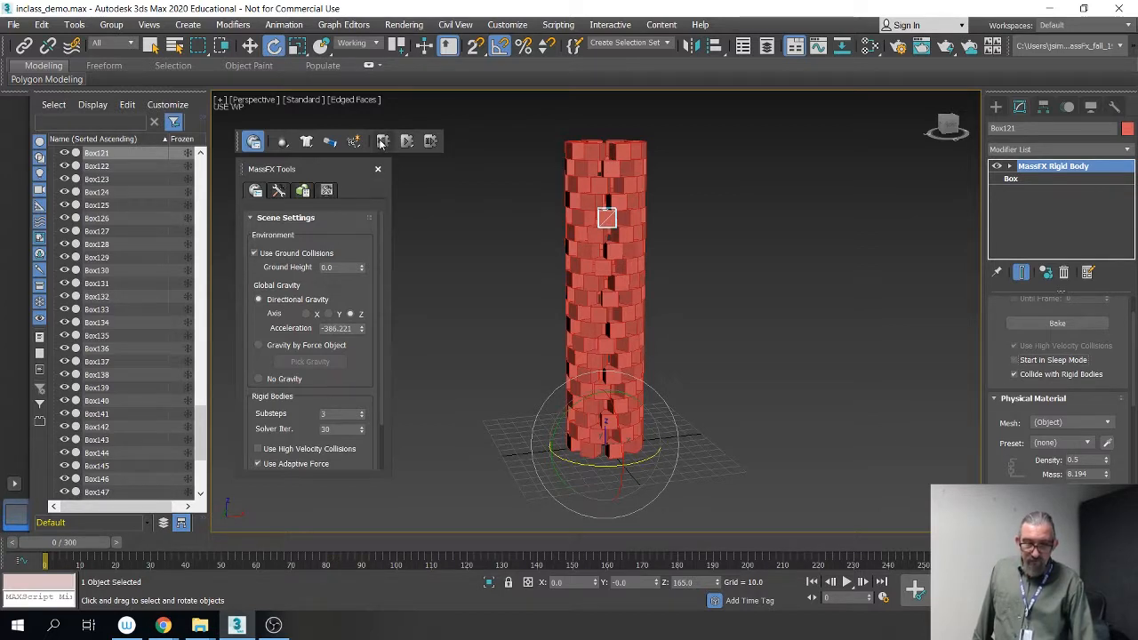
Step: Select all the boxes in the tower, run the MassFX simulation and stop it
{"action": "left_click_drag", "start_coordinate": [495, 112], "coordinate": [624, 341]}
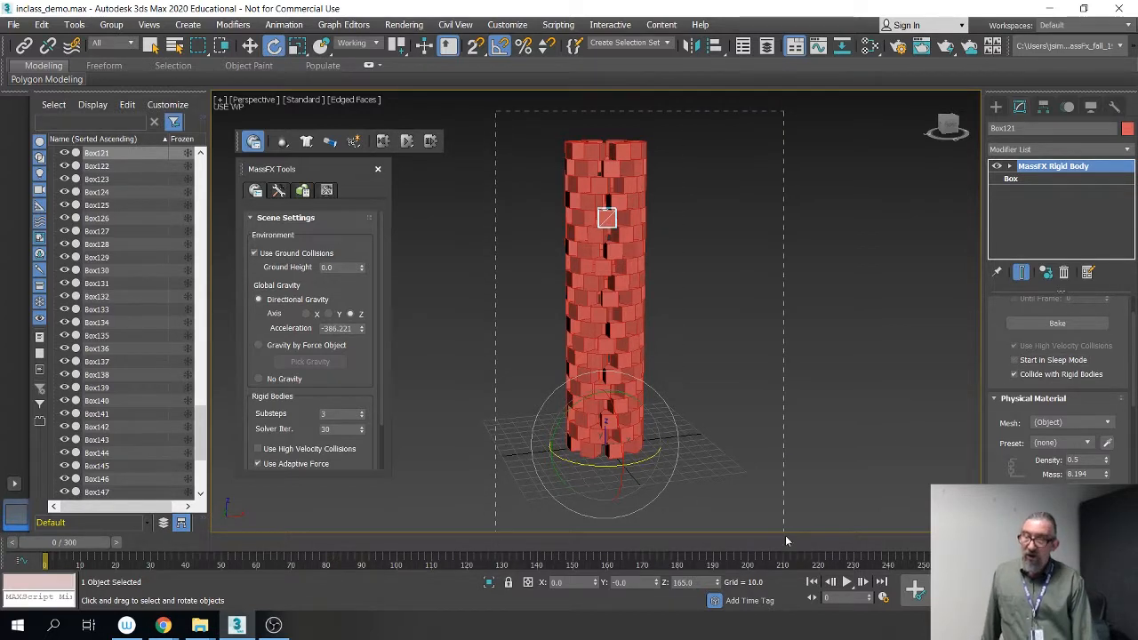
{"action": "left_click_drag", "start_coordinate": [785, 536], "coordinate": [786, 535]}
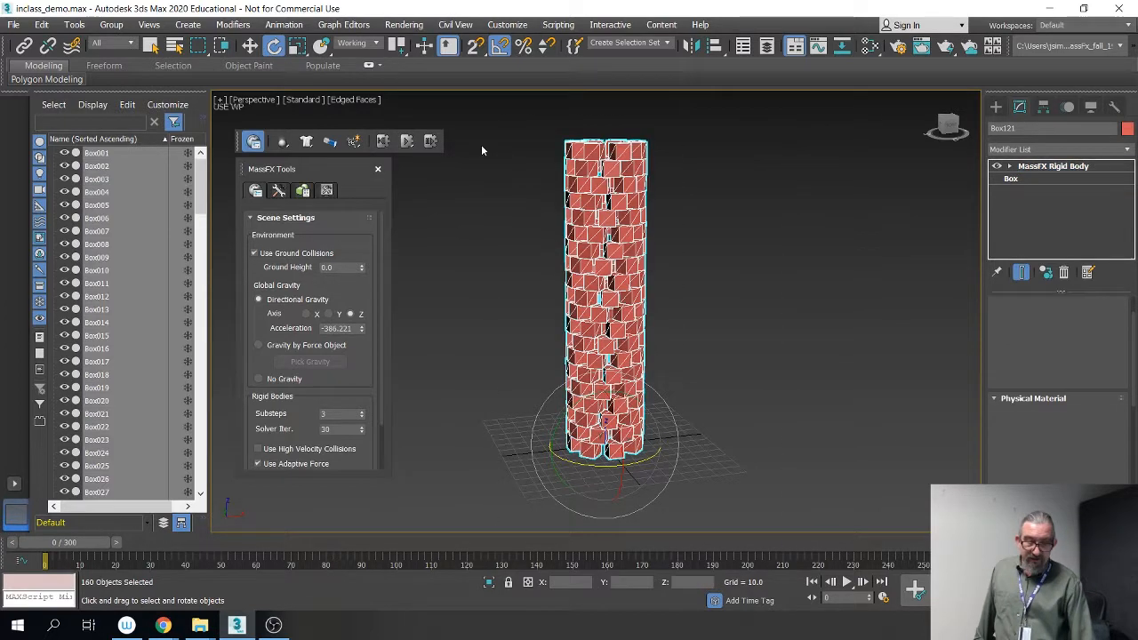
{"action": "left_click", "coordinate": [407, 146]}
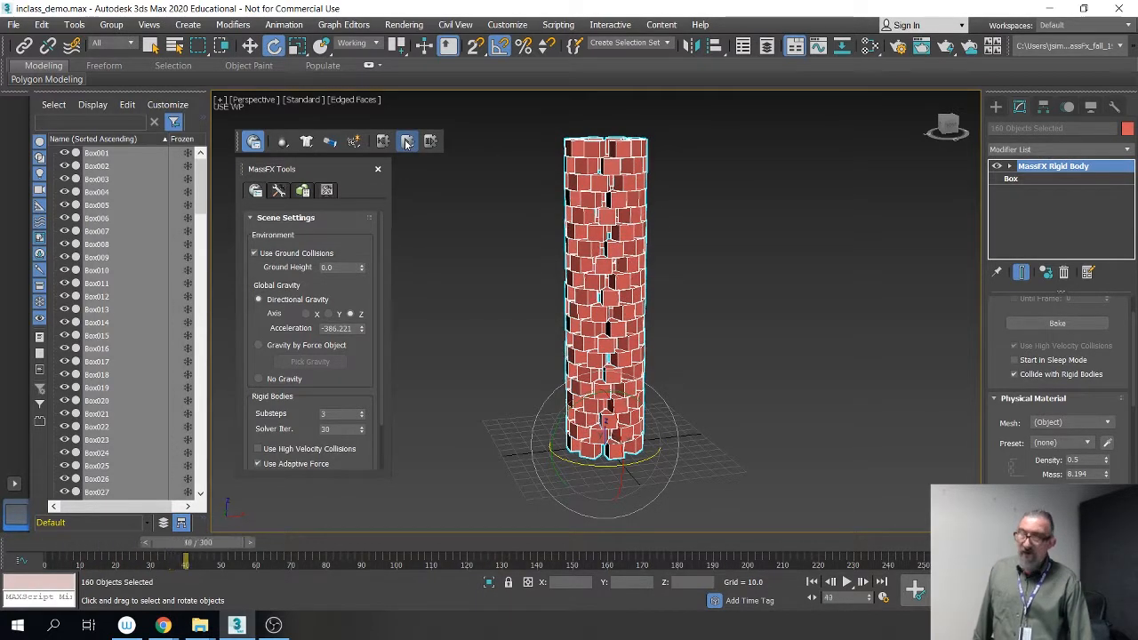
{"action": "left_click", "coordinate": [407, 146]}
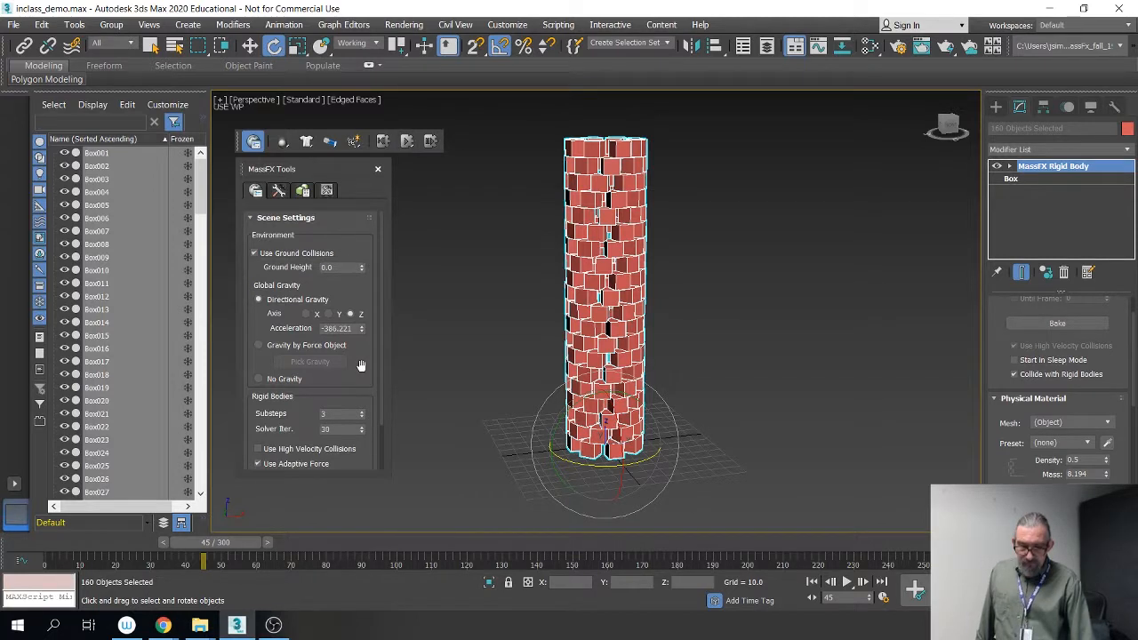
Step: Examine the MassFX simulation playback, rigid body and world settings for options that affect the tower's stability
{"action": "scroll", "coordinate": [360, 367], "scroll_direction": "down", "scroll_amount": 3}
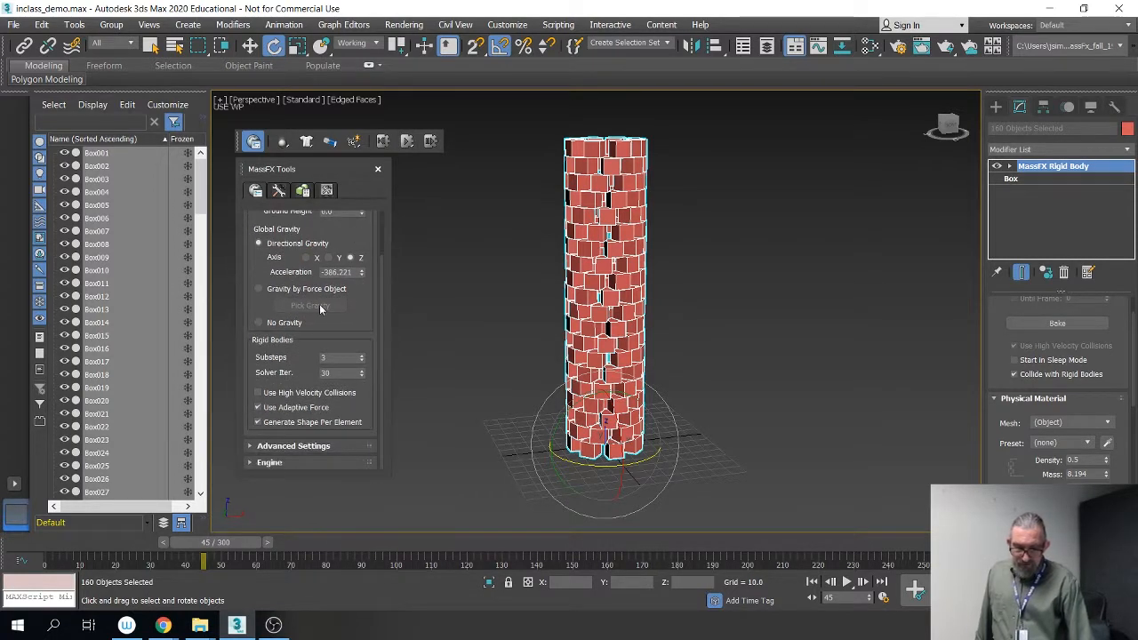
{"action": "left_click", "coordinate": [278, 190]}
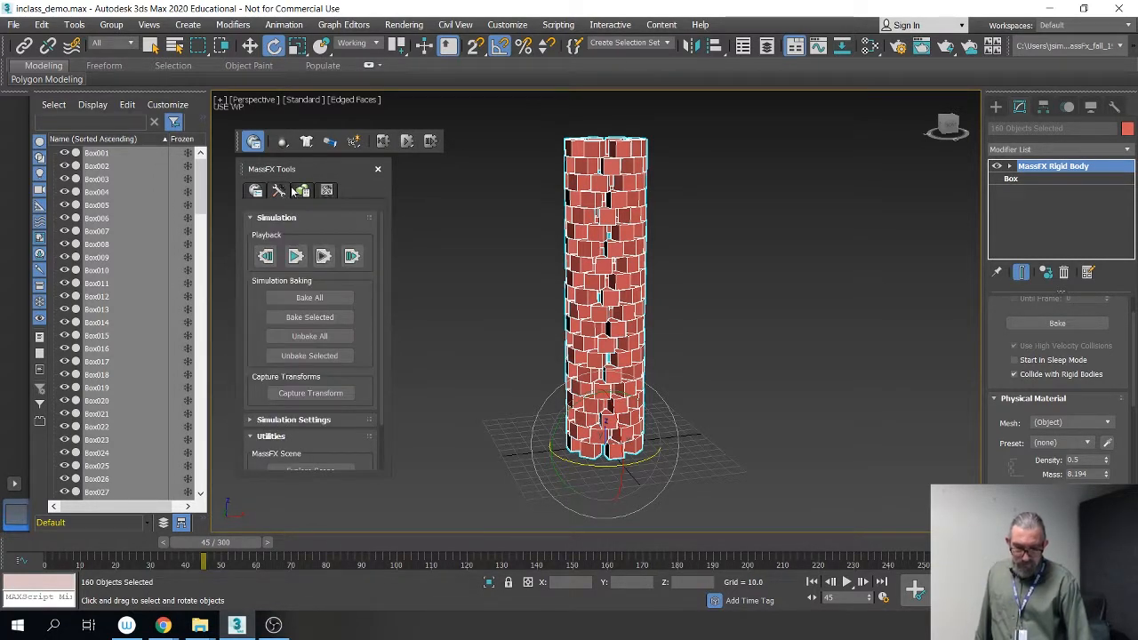
{"action": "left_click", "coordinate": [304, 191]}
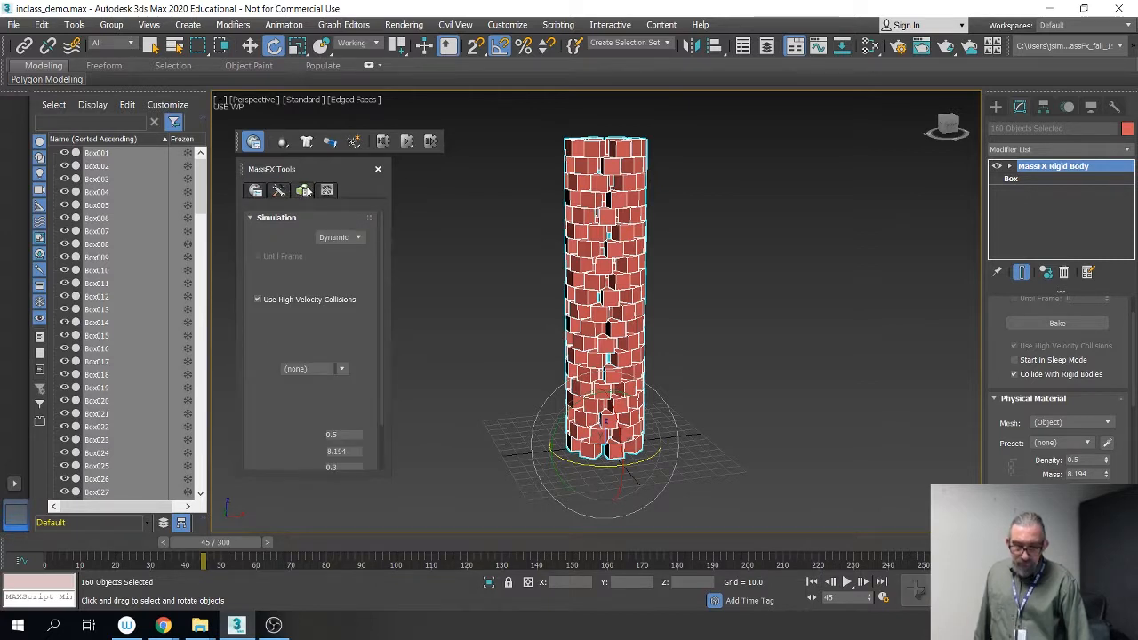
{"action": "left_click_drag", "start_coordinate": [366, 321], "coordinate": [377, 183]}
{"action": "left_click", "coordinate": [279, 191]}
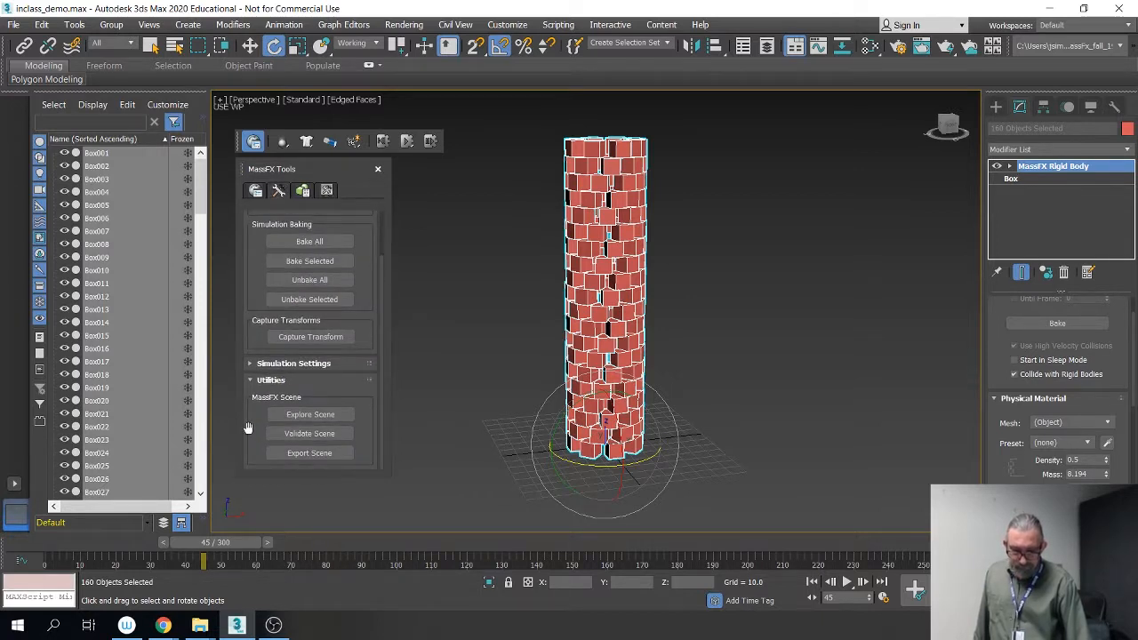
{"action": "left_click", "coordinate": [250, 363]}
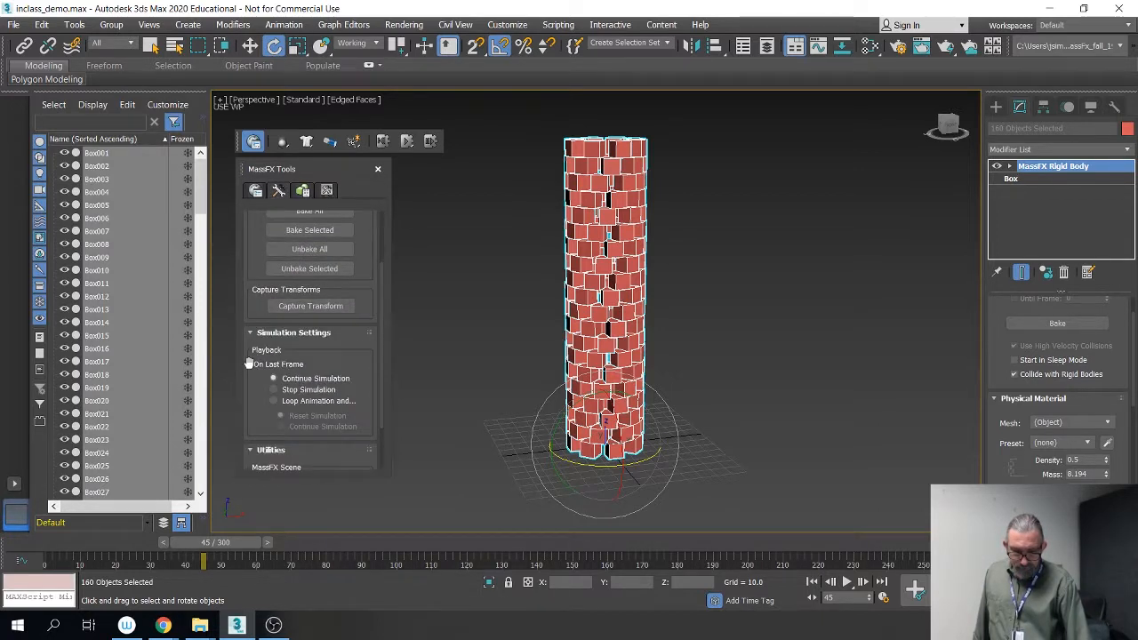
{"action": "left_click", "coordinate": [255, 191]}
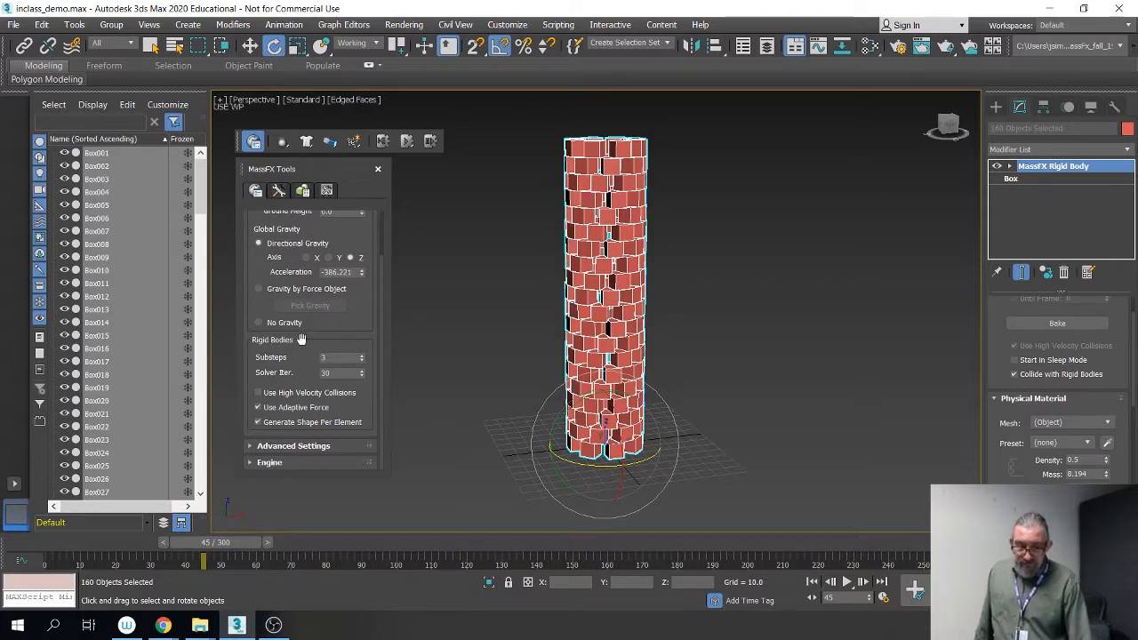
Step: Capture the current transforms of all the tower's boxes as their starting state, and run and reset the simulation to test it
{"action": "left_click", "coordinate": [279, 192]}
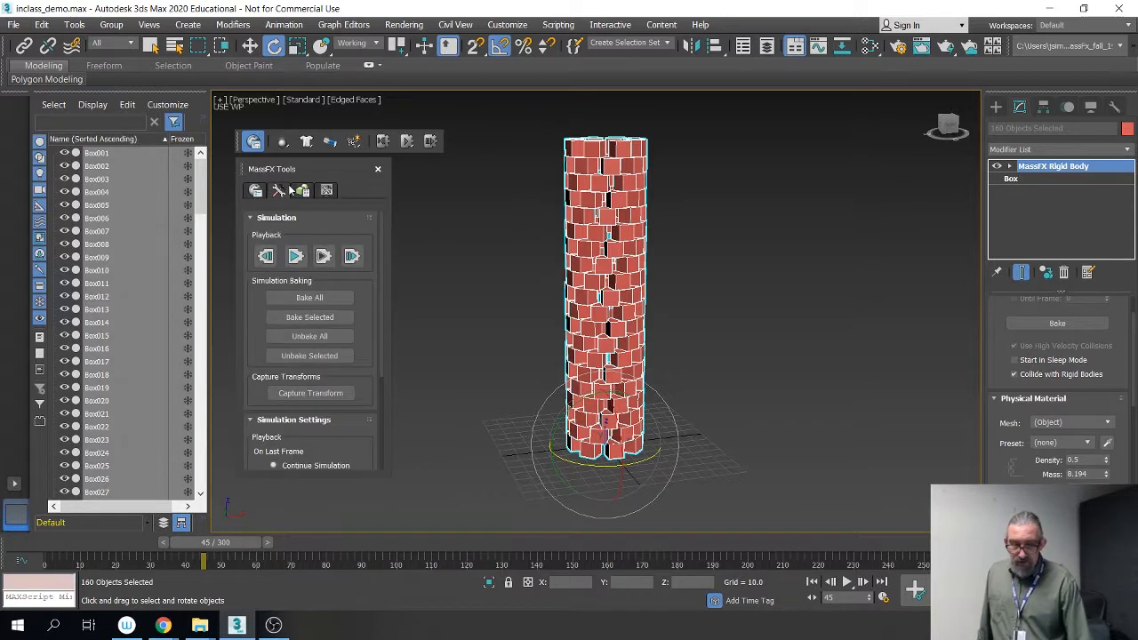
{"action": "left_click", "coordinate": [309, 394]}
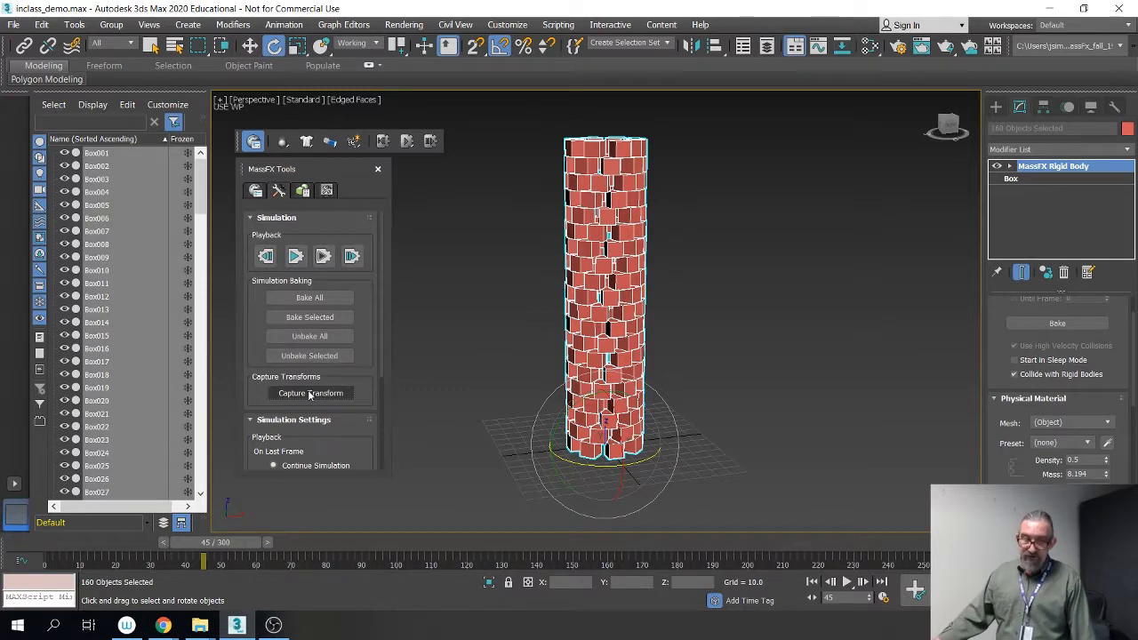
{"action": "left_click", "coordinate": [384, 142]}
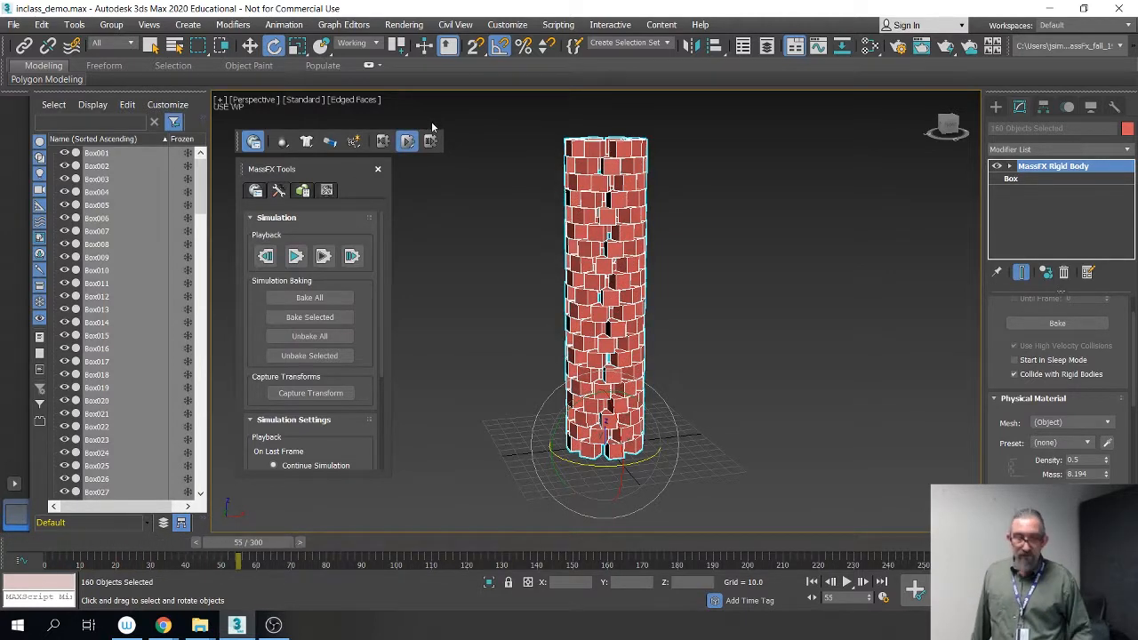
{"action": "left_click", "coordinate": [383, 141]}
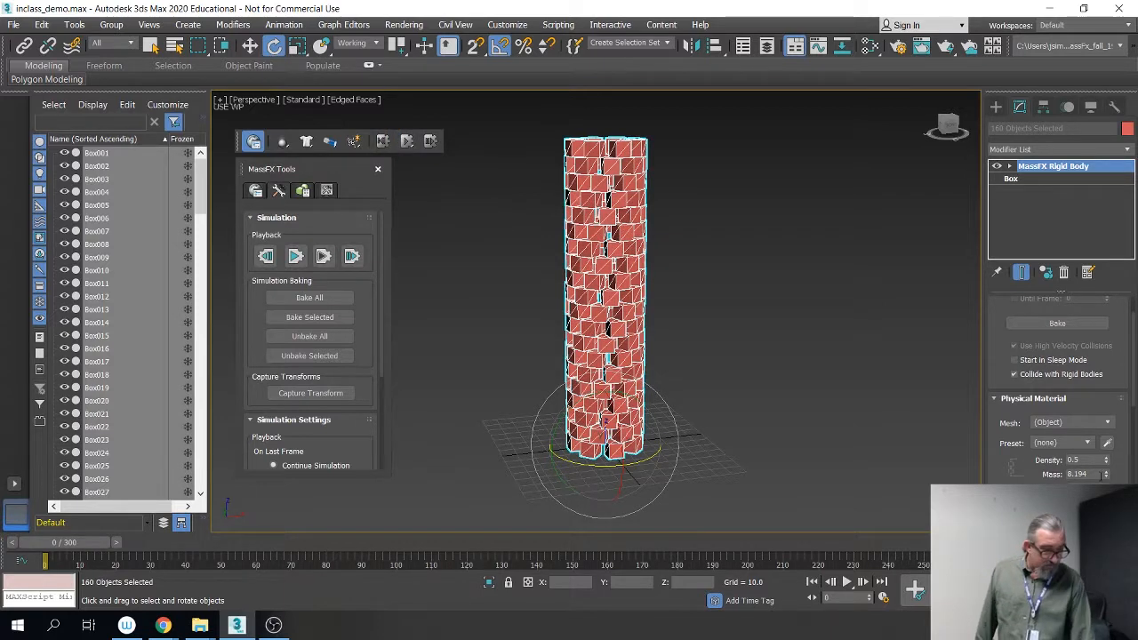
Step: Select a single box in the tower's top ring and check the physical shape settings of its rigid body
{"action": "left_click", "coordinate": [812, 140]}
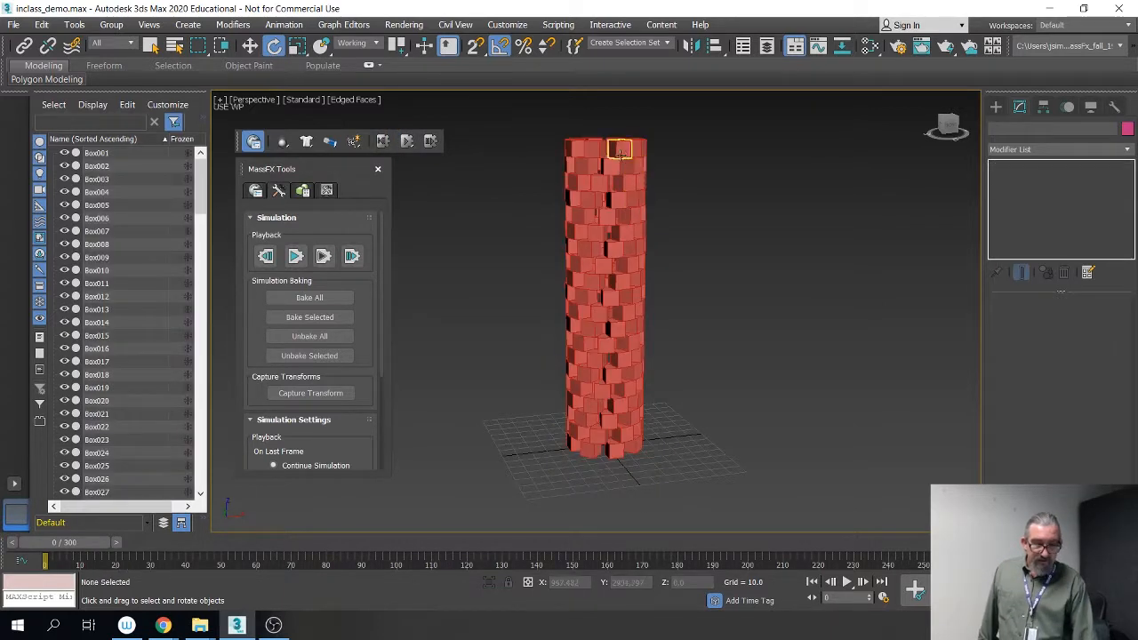
{"action": "left_click", "coordinate": [619, 149]}
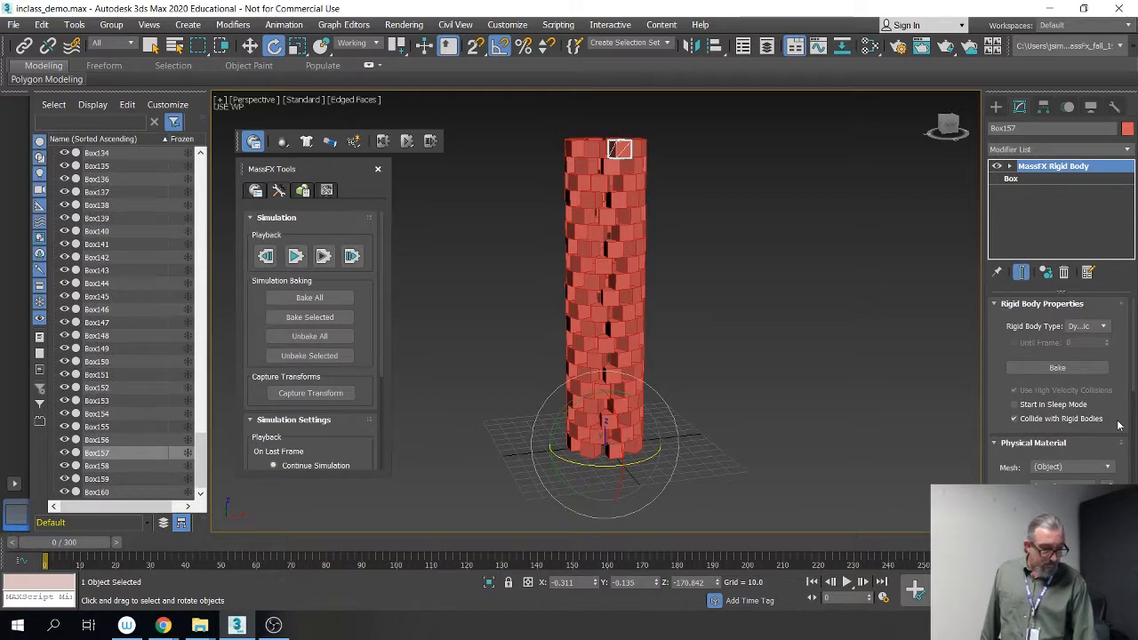
{"action": "left_click_drag", "start_coordinate": [1118, 424], "coordinate": [1069, 16]}
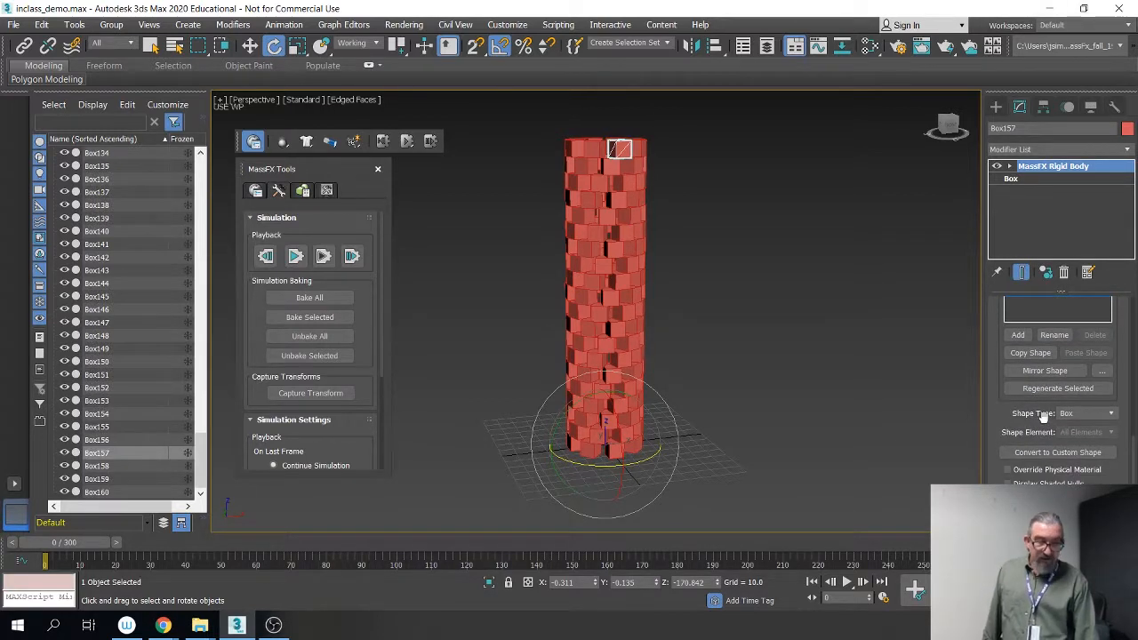
Step: Try the Concave shape type on Box157's rigid body and look over its physical shape and mesh settings
{"action": "left_click", "coordinate": [1095, 414]}
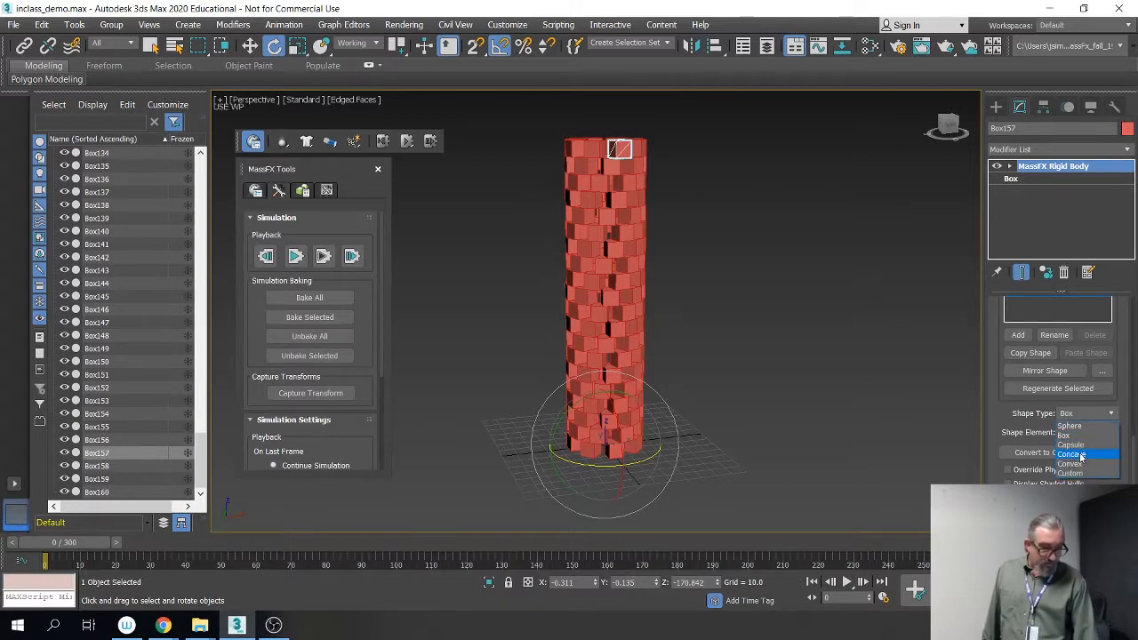
{"action": "left_click", "coordinate": [1081, 455]}
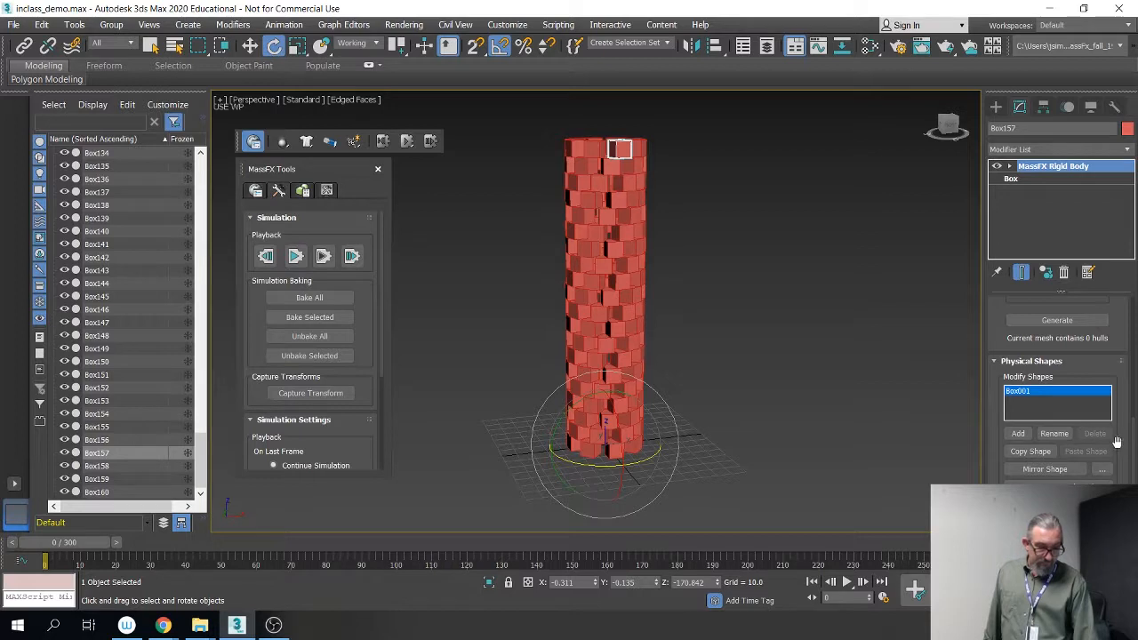
{"action": "scroll", "coordinate": [1116, 442], "scroll_direction": "down", "scroll_amount": 3}
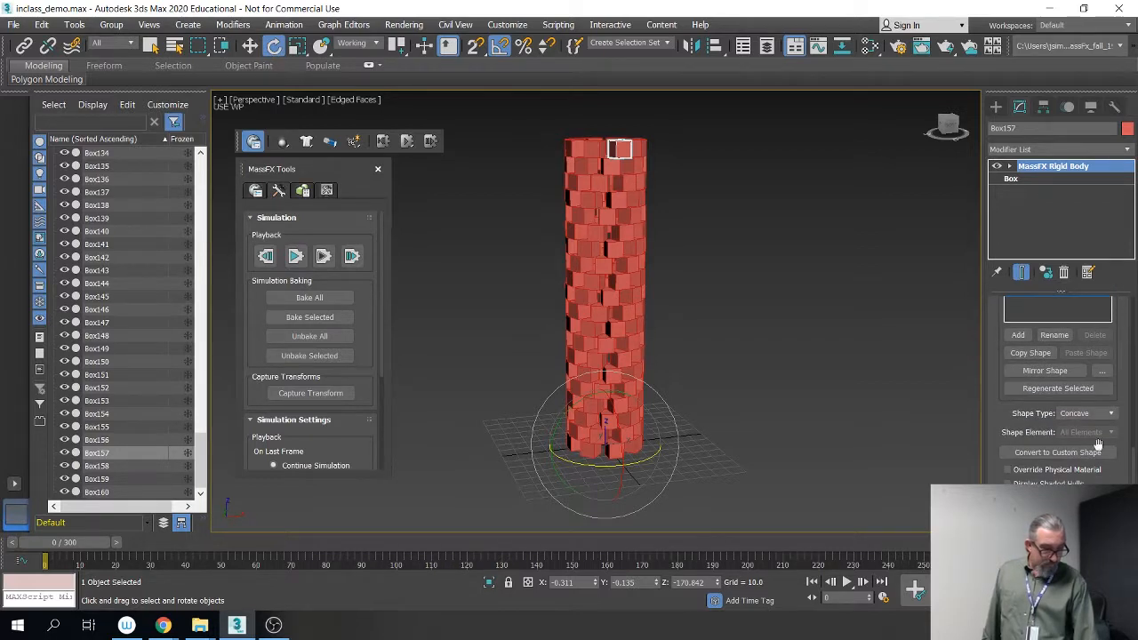
{"action": "scroll", "coordinate": [1090, 438], "scroll_direction": "up", "scroll_amount": 3}
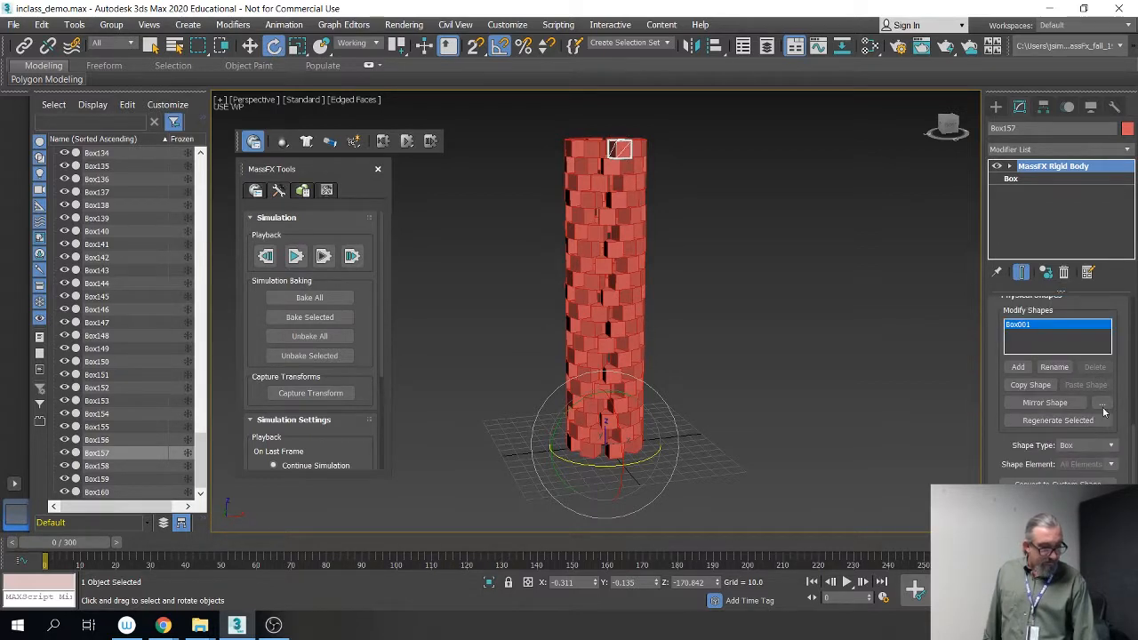
{"action": "scroll", "coordinate": [1111, 382], "scroll_direction": "down", "scroll_amount": 1}
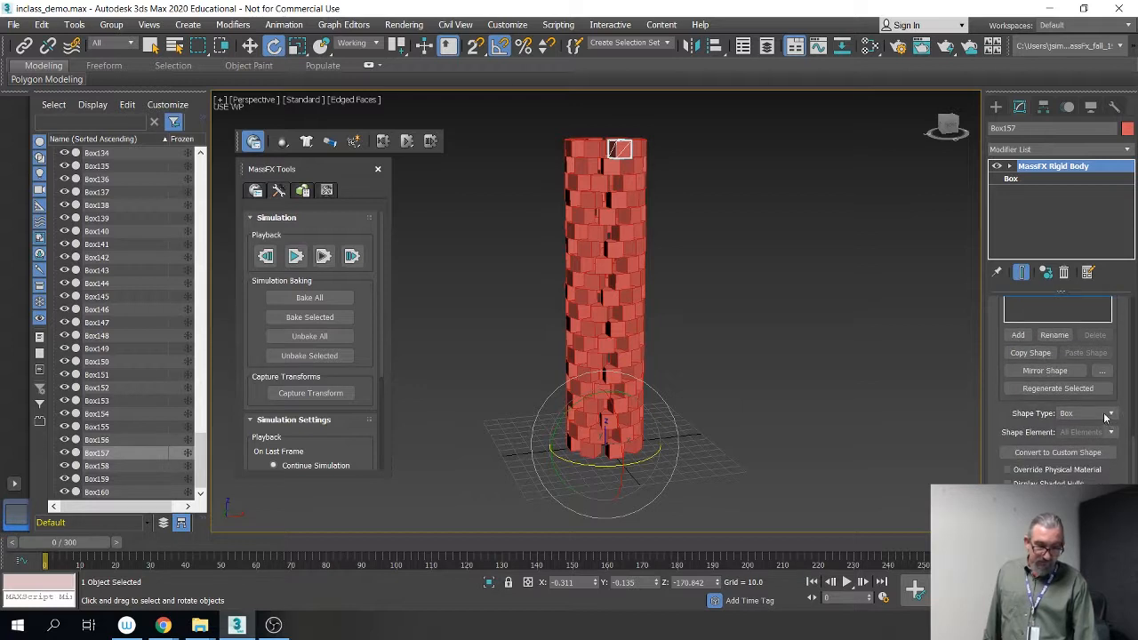
Step: Try the Convex and then the Capsule shape type for Box157's physical shape
{"action": "left_click", "coordinate": [1108, 415]}
{"action": "left_click", "coordinate": [1066, 468]}
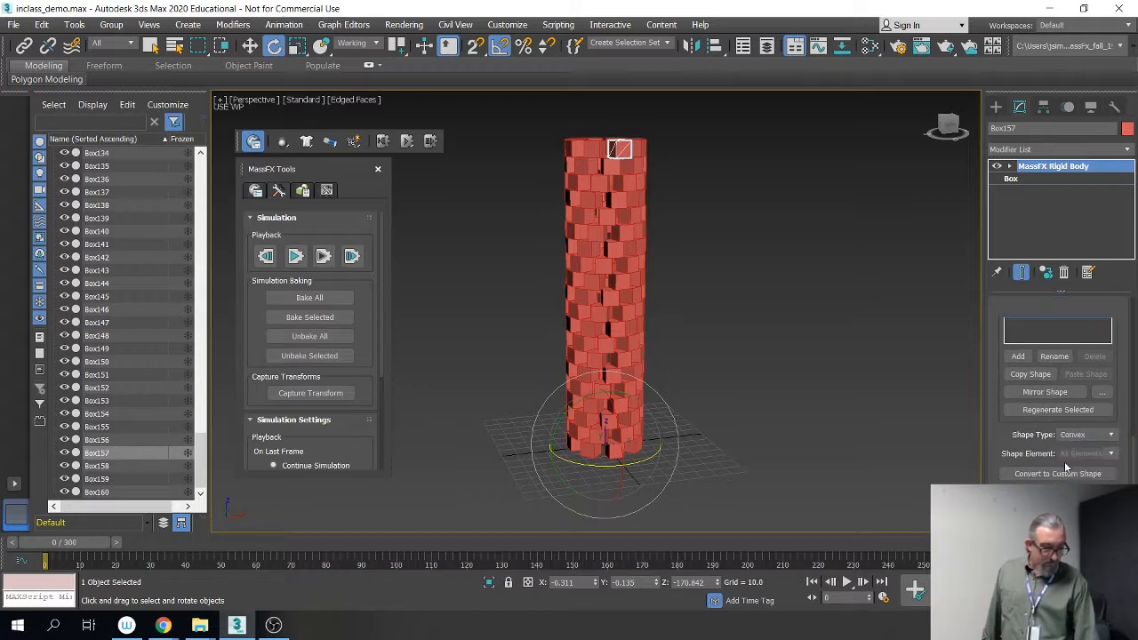
{"action": "mouse_move", "coordinate": [1111, 382]}
{"action": "left_mouse_down"}
{"action": "mouse_move", "coordinate": [1099, 358]}
{"action": "mouse_move", "coordinate": [1117, 421]}
{"action": "mouse_move", "coordinate": [1111, 373]}
{"action": "left_mouse_up"}
{"action": "left_click", "coordinate": [1111, 431]}
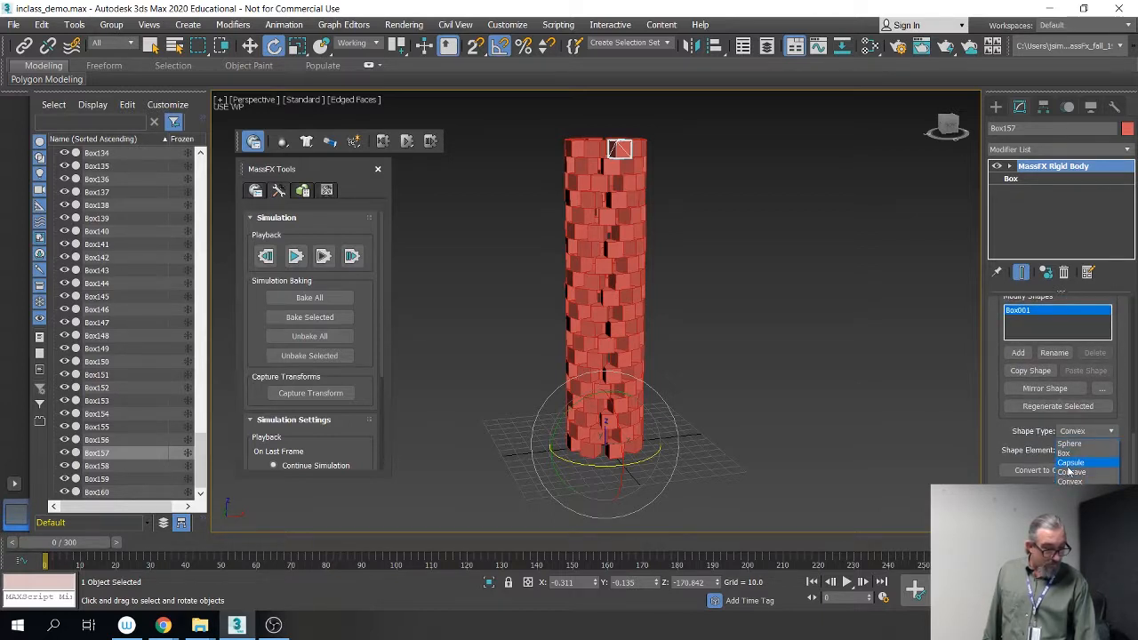
{"action": "left_click", "coordinate": [1067, 466]}
Step: Change Box157's physical shape type to Concave and review the mesh parameters offered for it
{"action": "left_click", "coordinate": [1074, 415]}
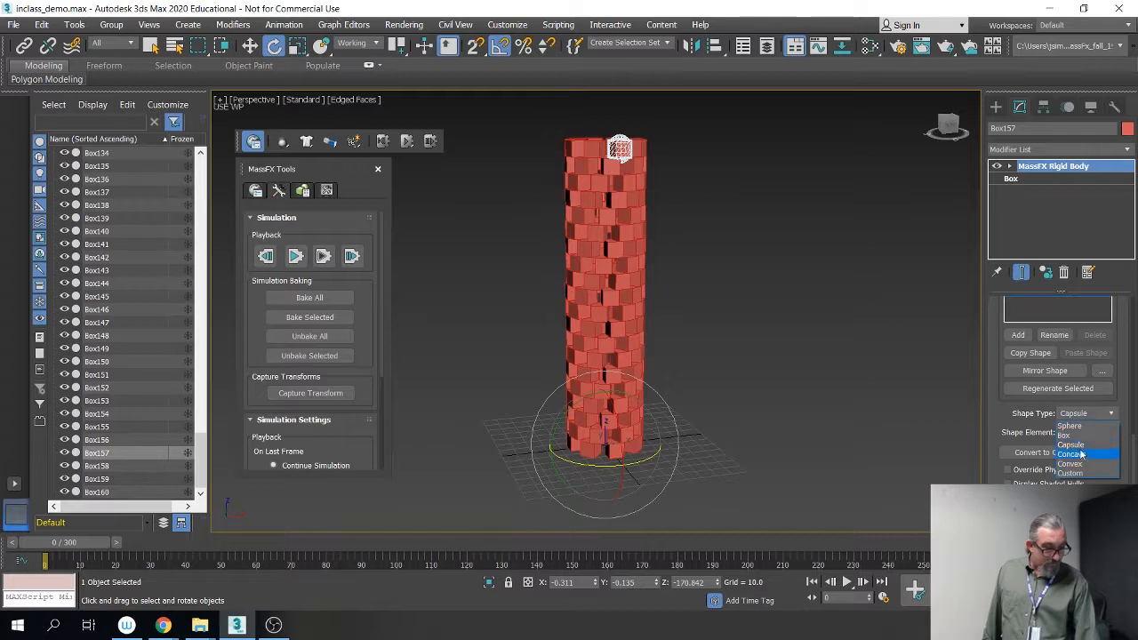
{"action": "left_click", "coordinate": [1081, 454]}
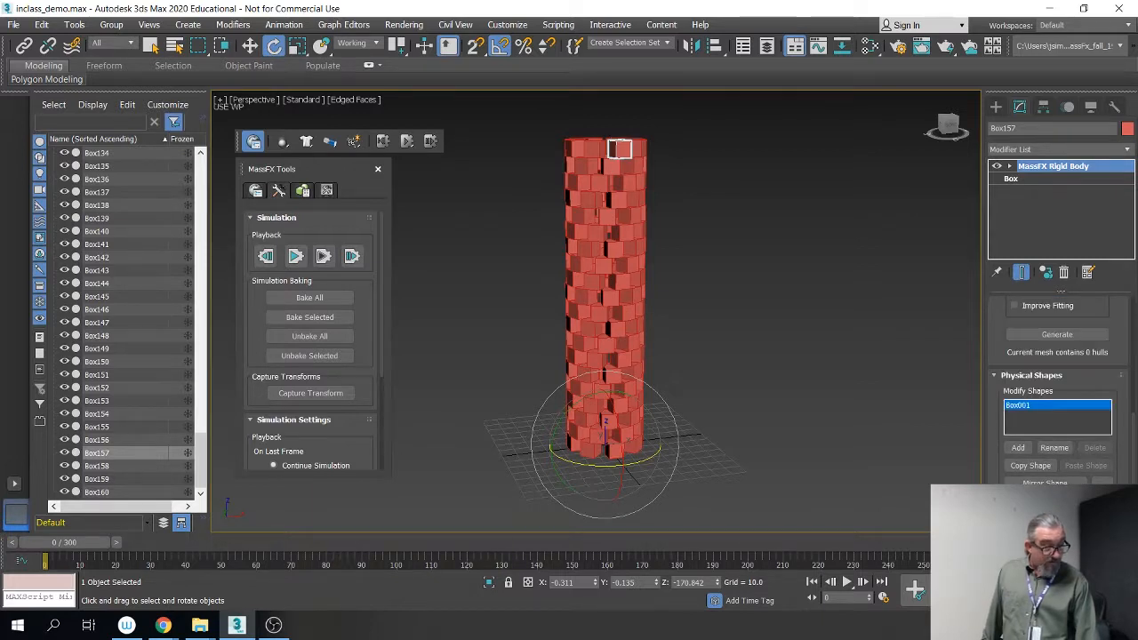
{"action": "left_click_drag", "start_coordinate": [1101, 449], "coordinate": [1102, 337]}
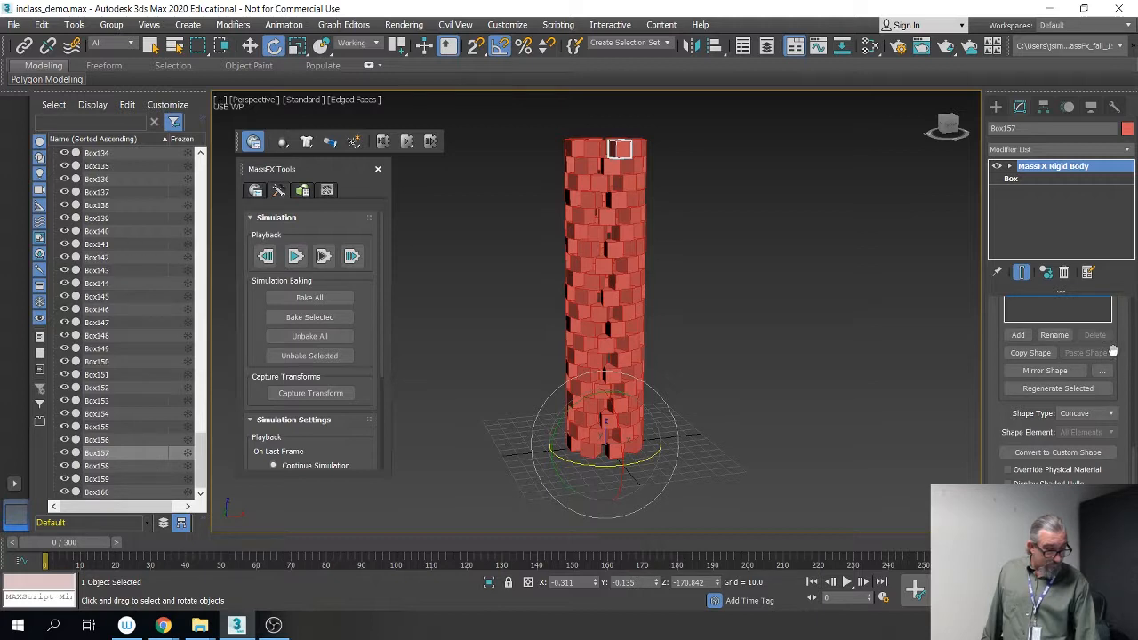
Step: Switch Box157's shape type to Convex and back to Concave to compare the two options
{"action": "left_click", "coordinate": [1093, 414]}
{"action": "left_click", "coordinate": [1083, 465]}
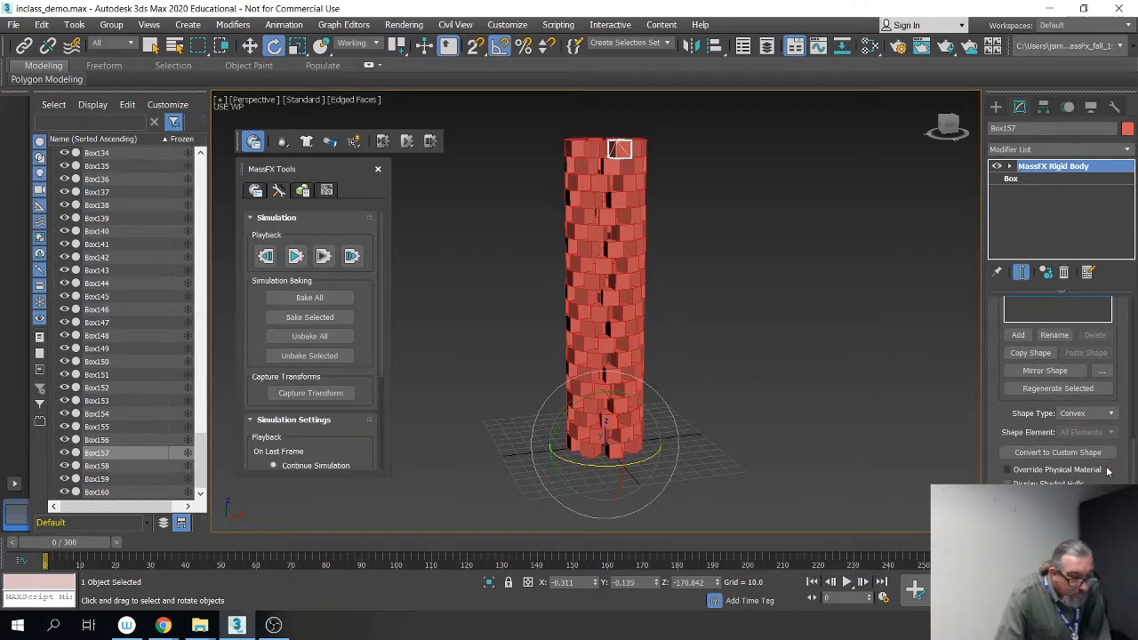
{"action": "scroll", "coordinate": [1103, 471], "scroll_direction": "up", "scroll_amount": 2}
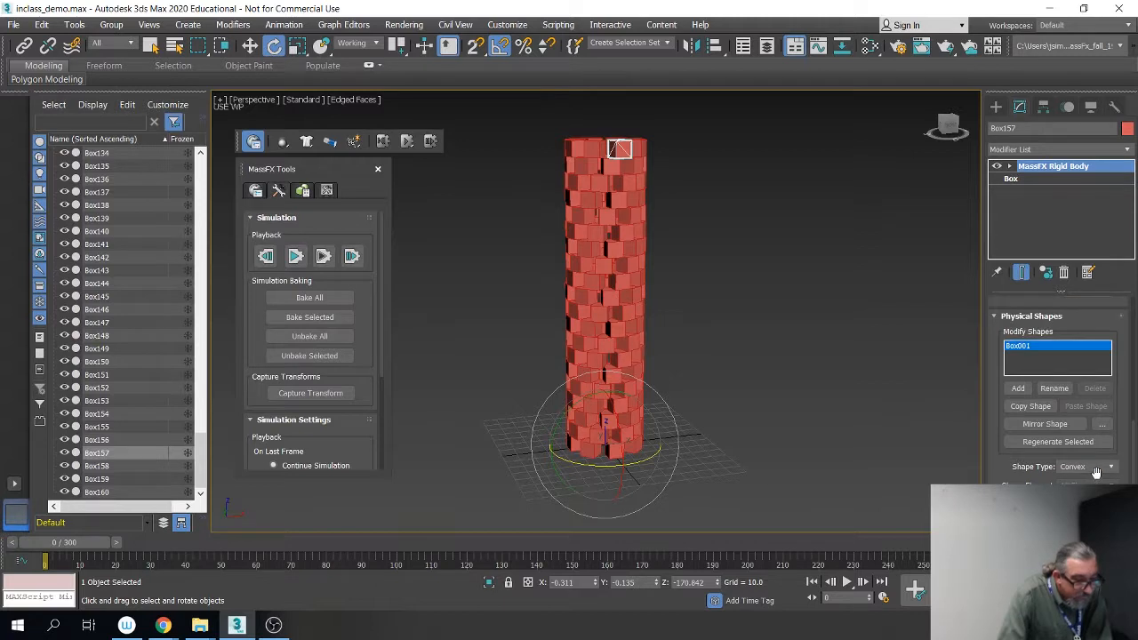
{"action": "left_click", "coordinate": [1096, 468]}
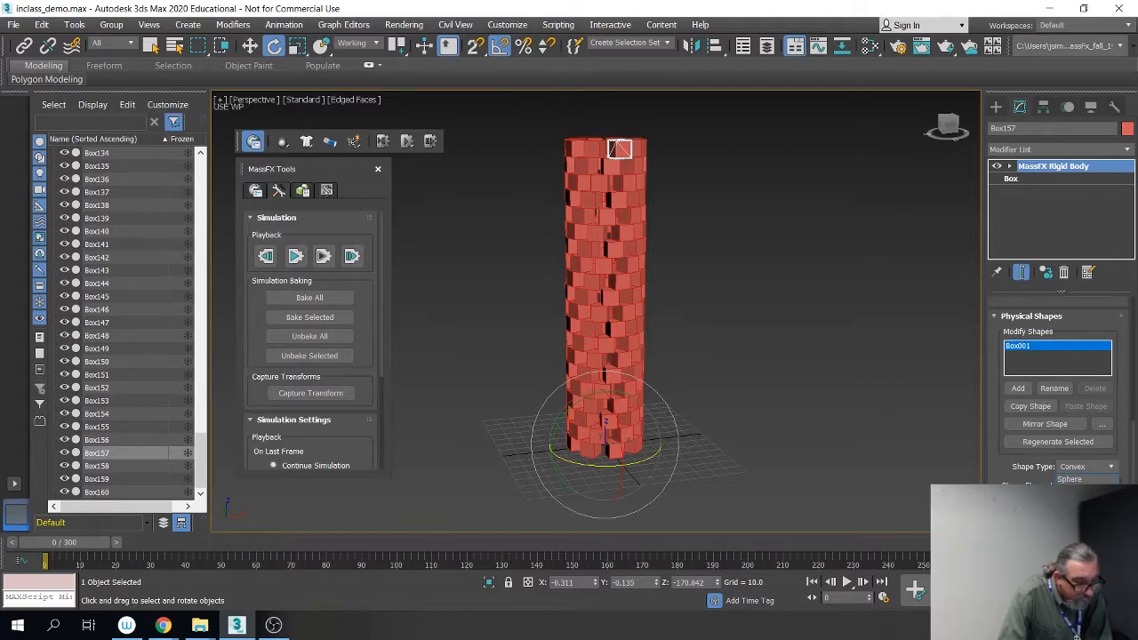
{"action": "left_click", "coordinate": [1075, 525]}
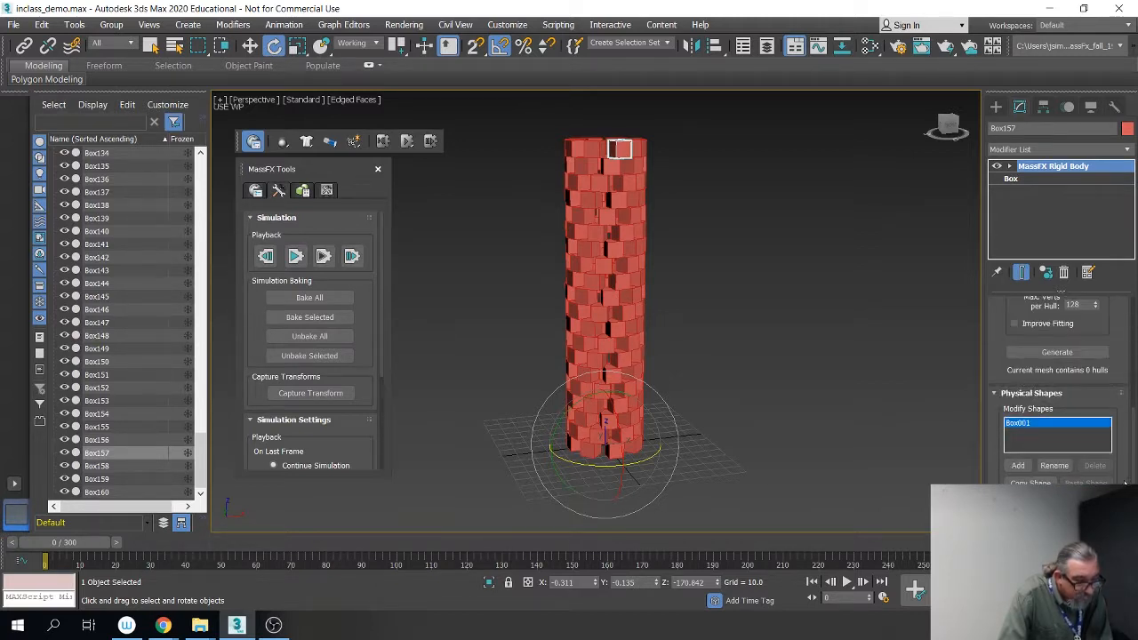
Step: Set Box157's physical shape type to Box and then to Convex
{"action": "scroll", "coordinate": [1124, 483], "scroll_direction": "down", "scroll_amount": 5}
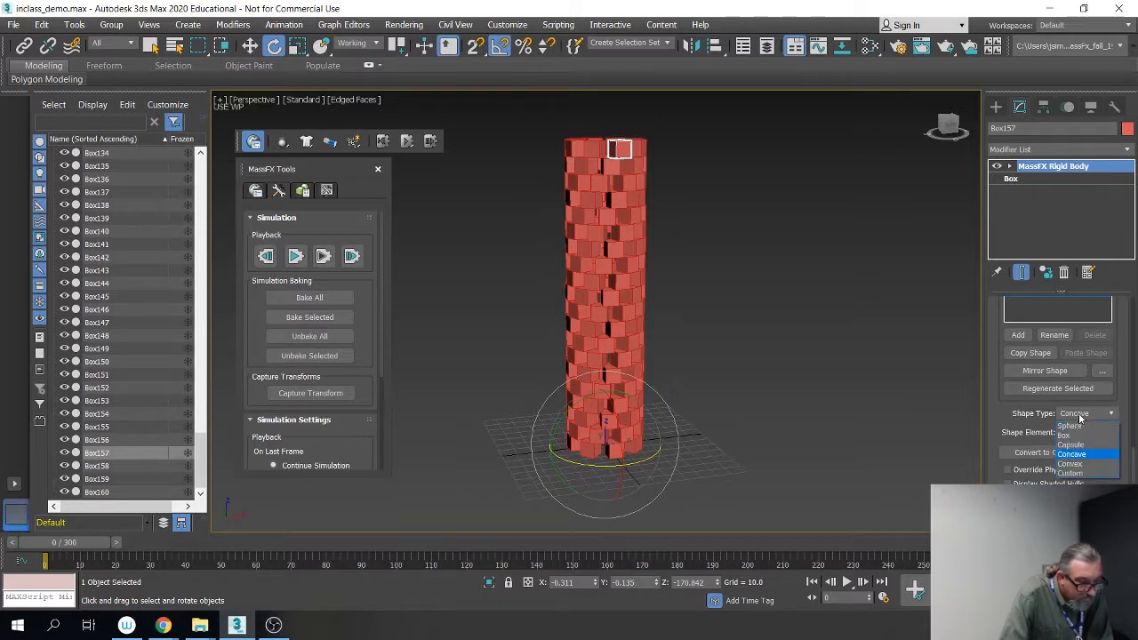
{"action": "left_click", "coordinate": [1064, 436]}
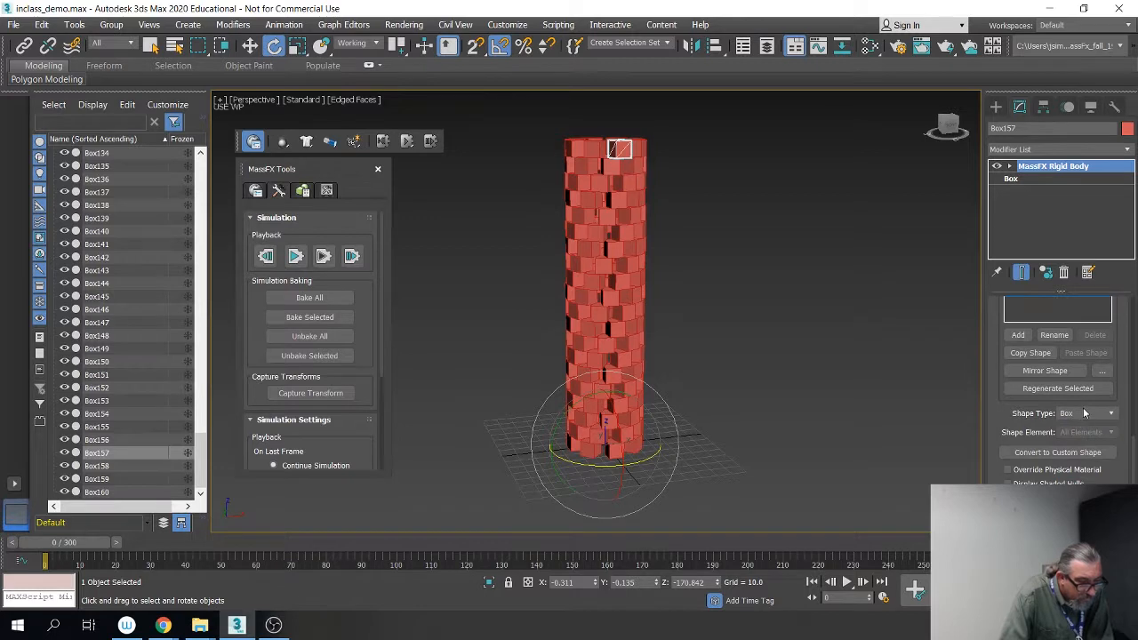
{"action": "left_click", "coordinate": [1084, 412]}
{"action": "left_click", "coordinate": [1085, 464]}
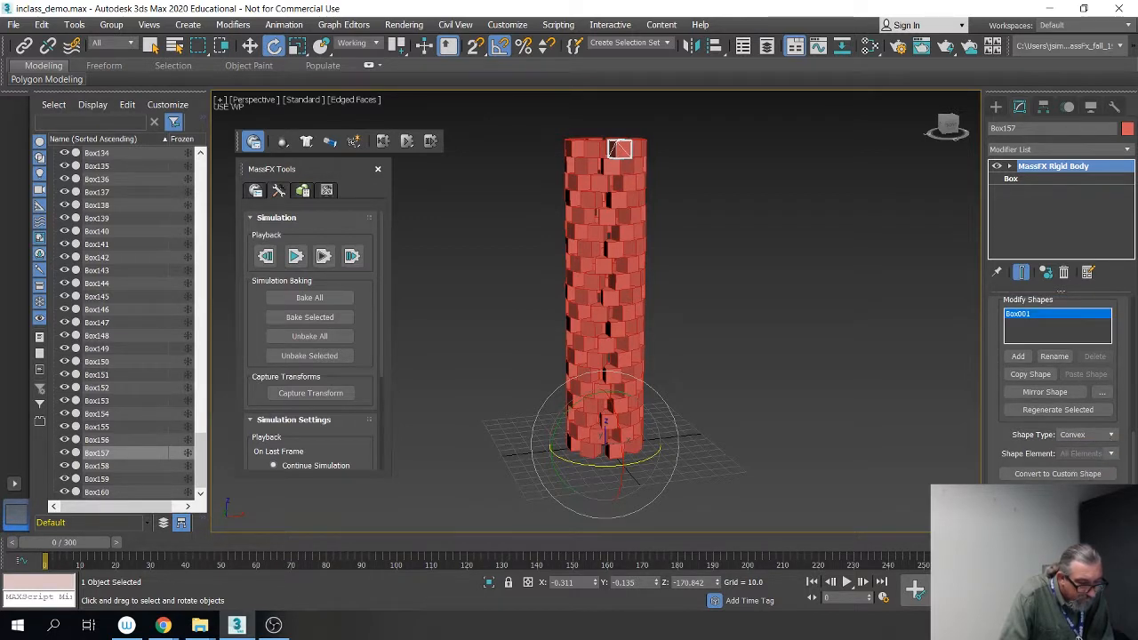
Step: Set Box157's shape type to Concave and examine its Physical Shapes and mesh parameter settings
{"action": "scroll", "coordinate": [1111, 440], "scroll_direction": "down", "scroll_amount": 1}
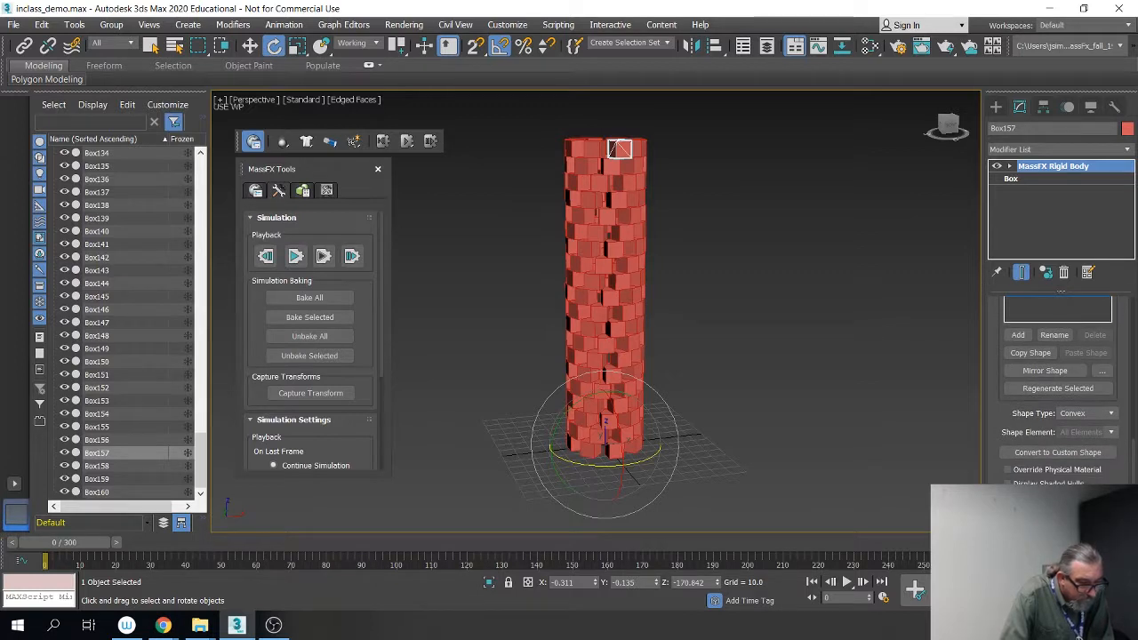
{"action": "left_click", "coordinate": [1115, 414]}
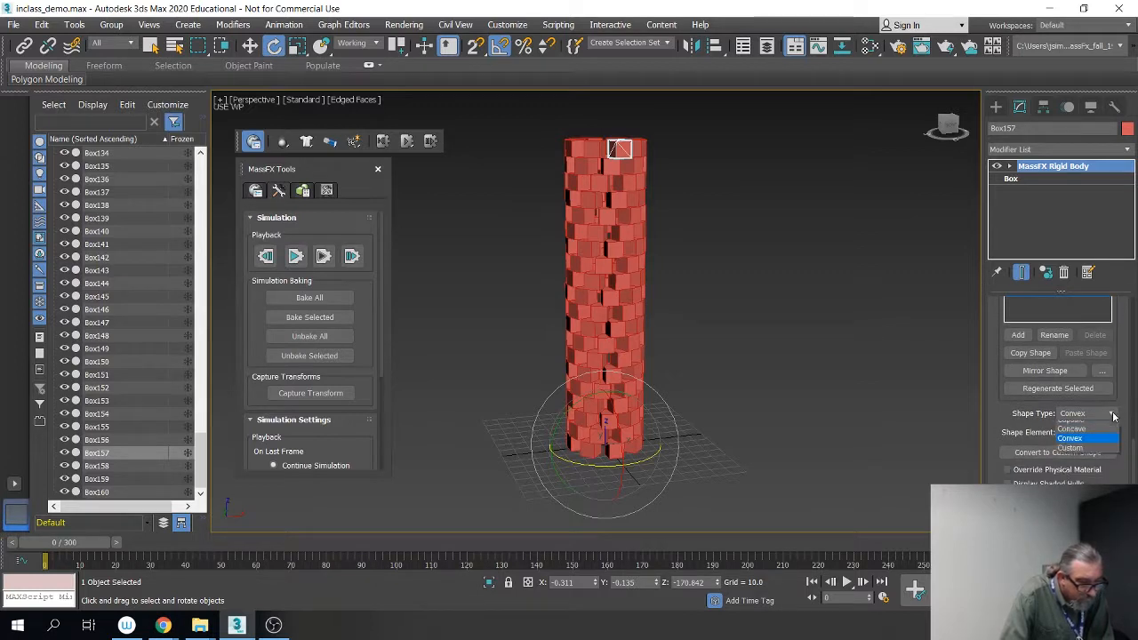
{"action": "left_click", "coordinate": [1071, 455]}
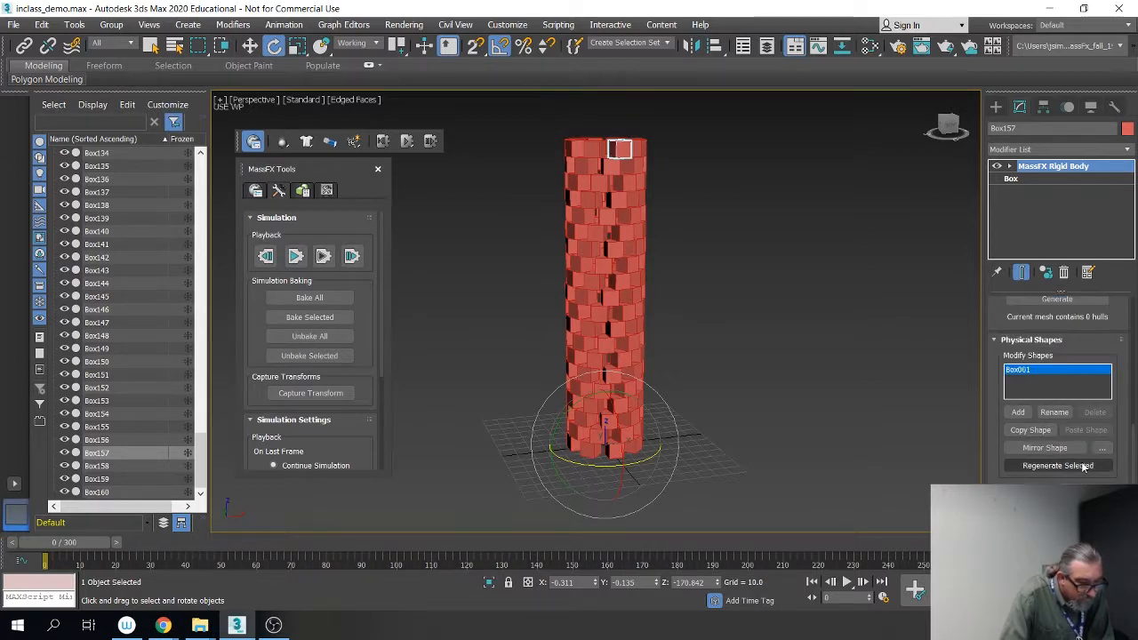
{"action": "scroll", "coordinate": [1122, 462], "scroll_direction": "down", "scroll_amount": 3}
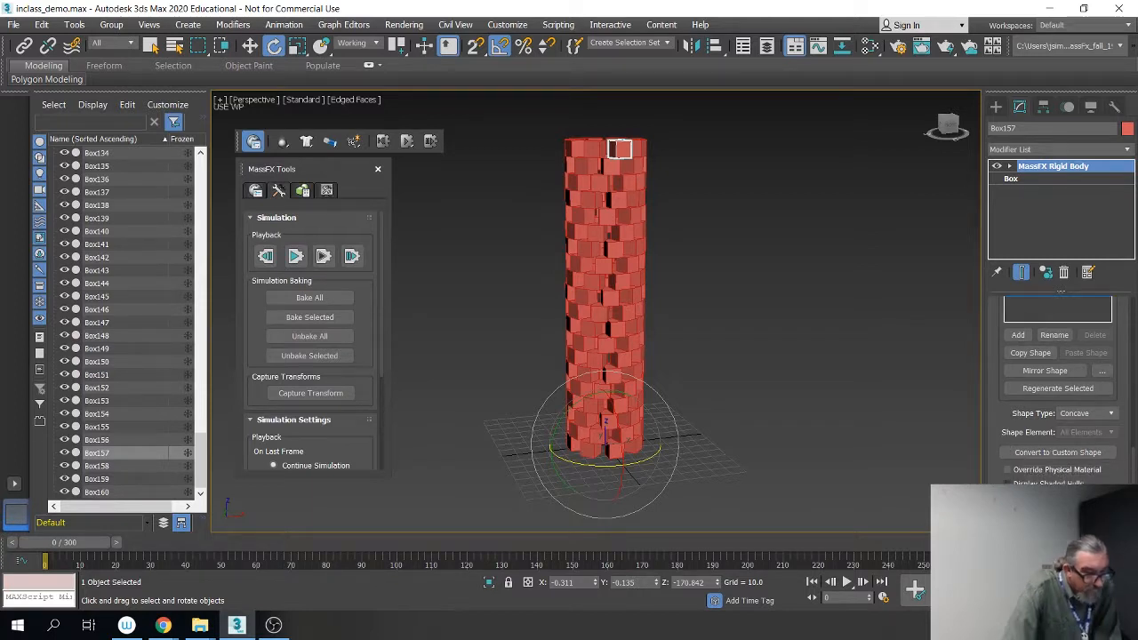
{"action": "scroll", "coordinate": [1058, 373], "scroll_direction": "up", "scroll_amount": 1}
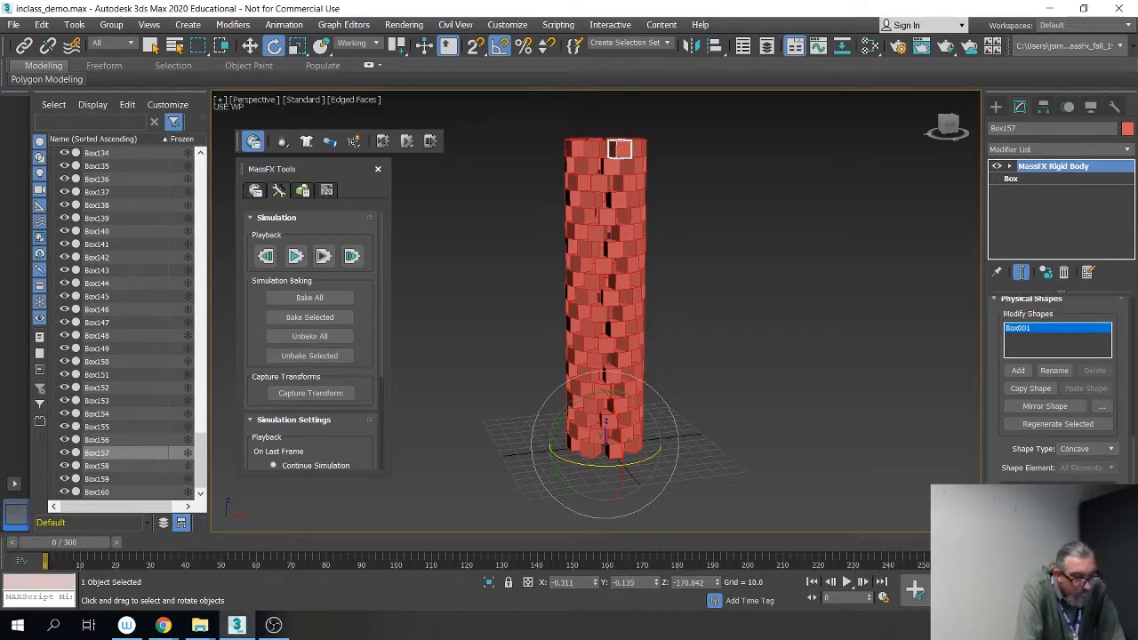
{"action": "scroll", "coordinate": [1098, 471], "scroll_direction": "up", "scroll_amount": 3}
{"action": "scroll", "coordinate": [1100, 463], "scroll_direction": "down", "scroll_amount": 3}
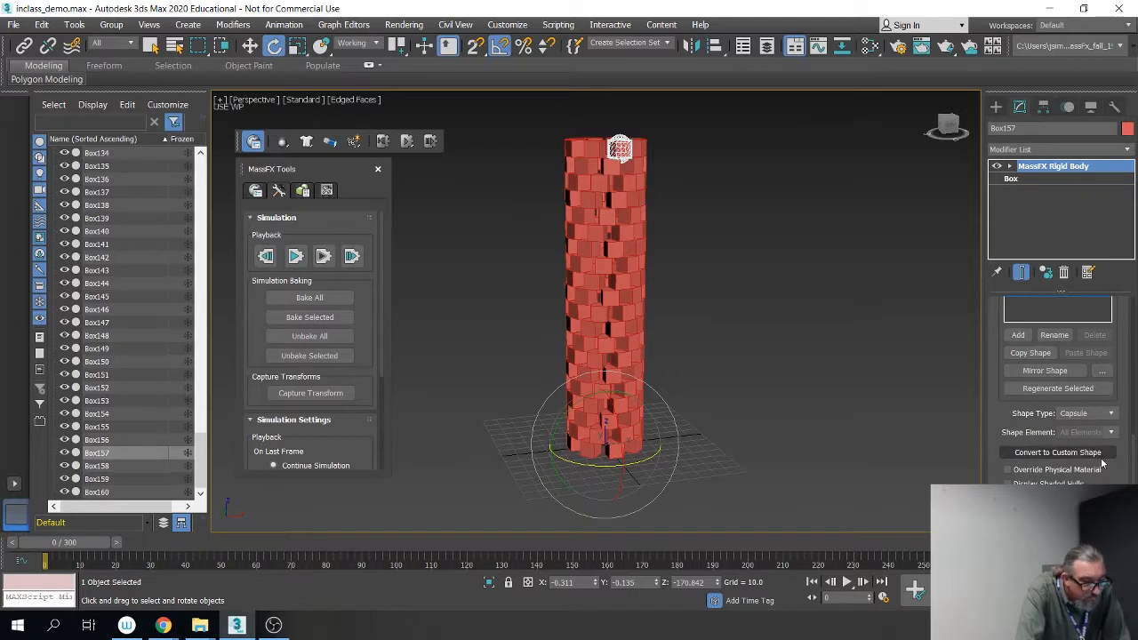
Step: Replace the Capsule shape type of Box157 with Concave and view its mesh generation options
{"action": "left_click", "coordinate": [1093, 414]}
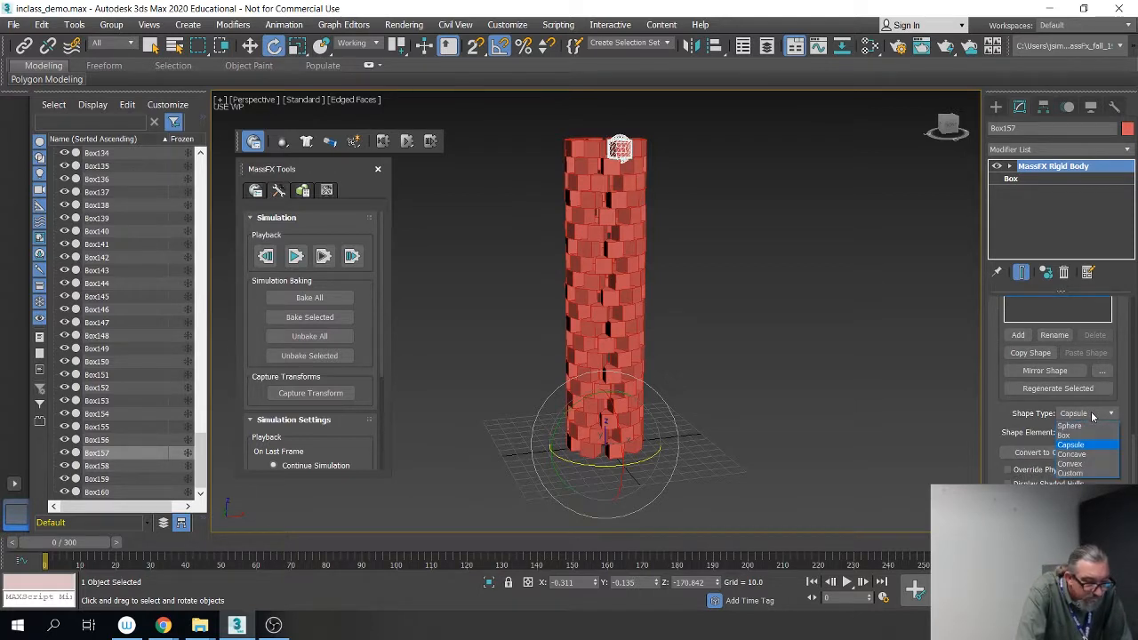
{"action": "left_click", "coordinate": [1072, 454]}
{"action": "scroll", "coordinate": [1076, 453], "scroll_direction": "up", "scroll_amount": 3}
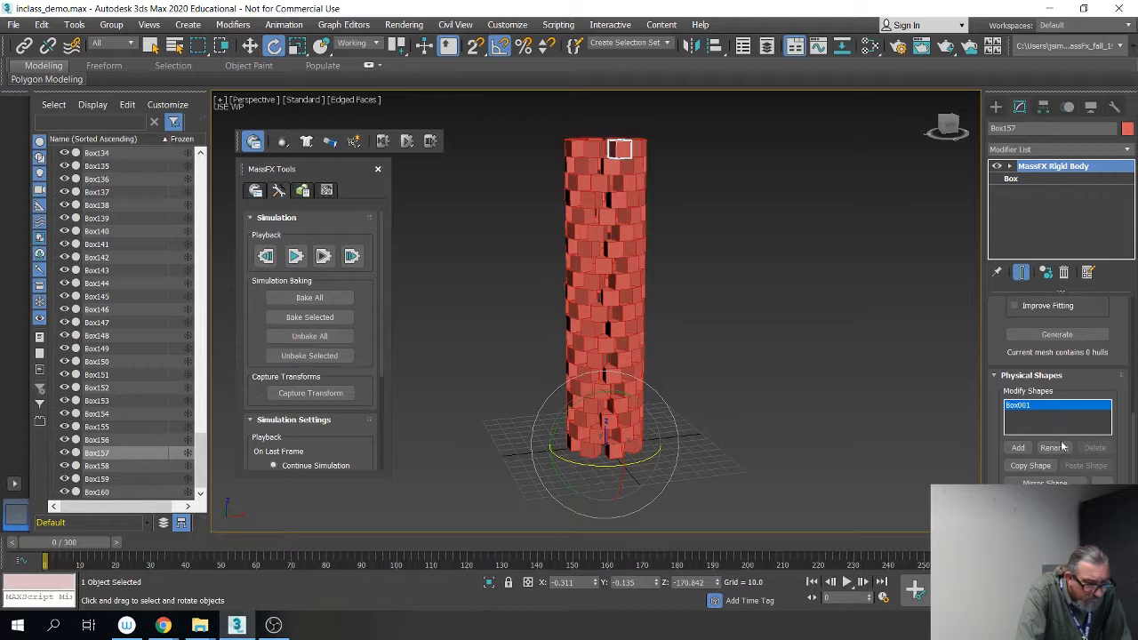
{"action": "scroll", "coordinate": [1111, 454], "scroll_direction": "down", "scroll_amount": 3}
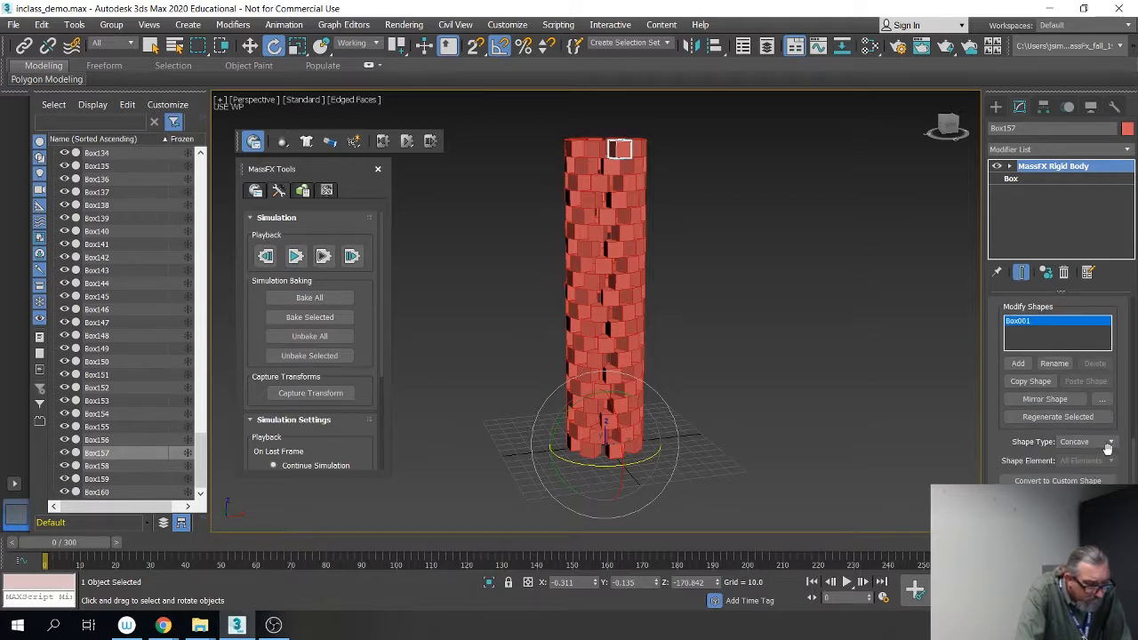
Step: Change the shape type of Box157's rigid body to Convex
{"action": "left_click", "coordinate": [1102, 442]}
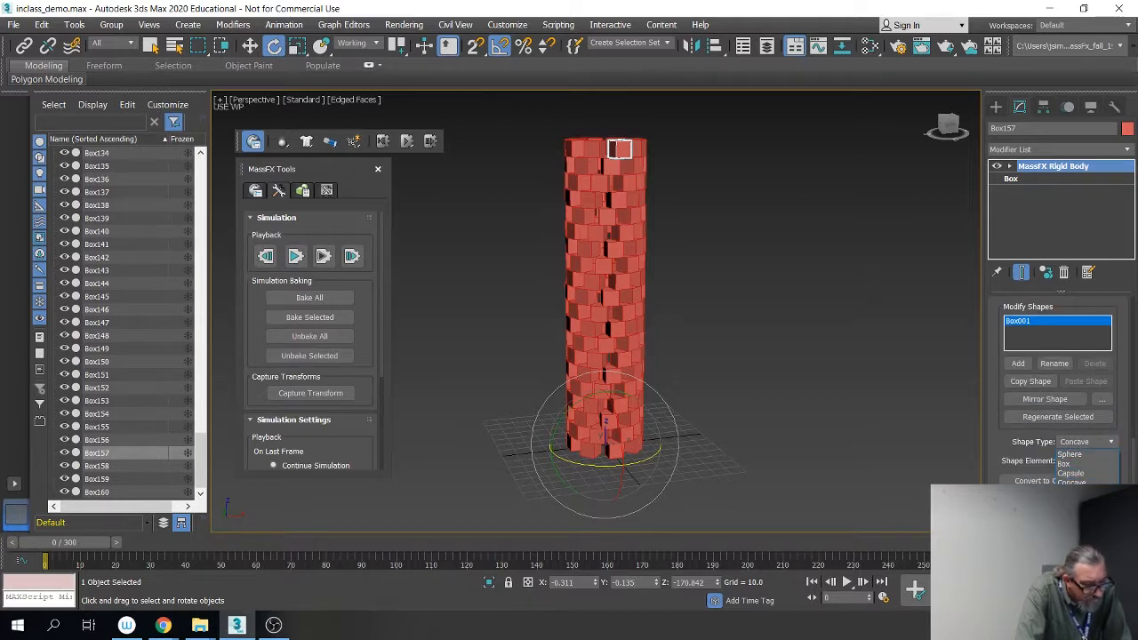
{"action": "left_click", "coordinate": [1072, 492]}
{"action": "scroll", "coordinate": [1073, 493], "scroll_direction": "down", "scroll_amount": 2}
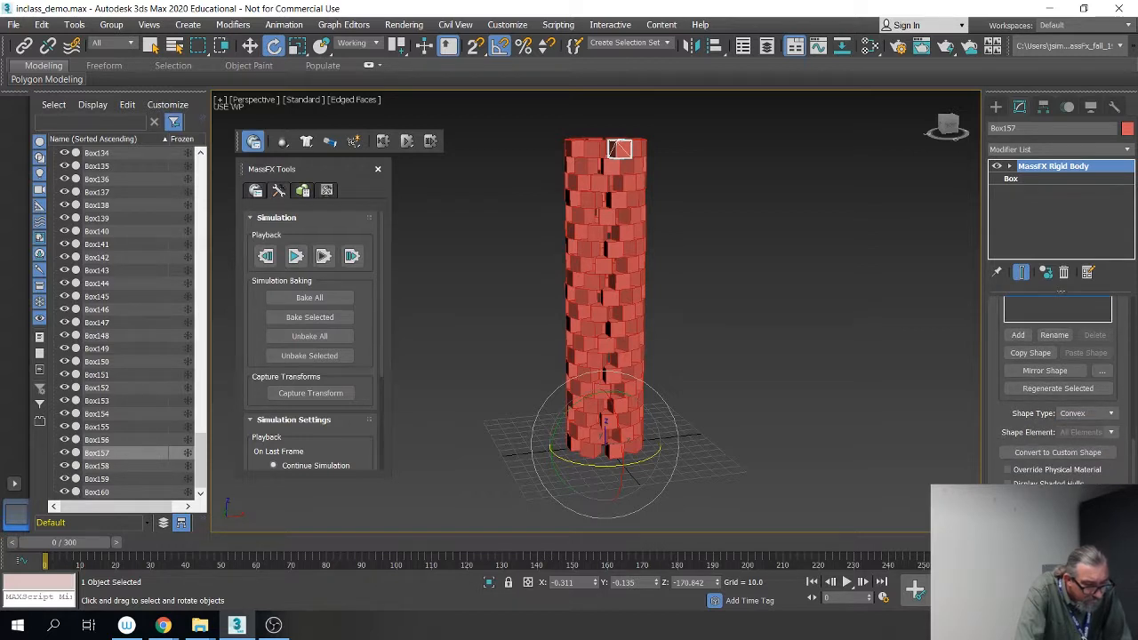
Step: Set the shape type of Box157's rigid body to Concave and check its shape settings
{"action": "left_click", "coordinate": [1097, 414]}
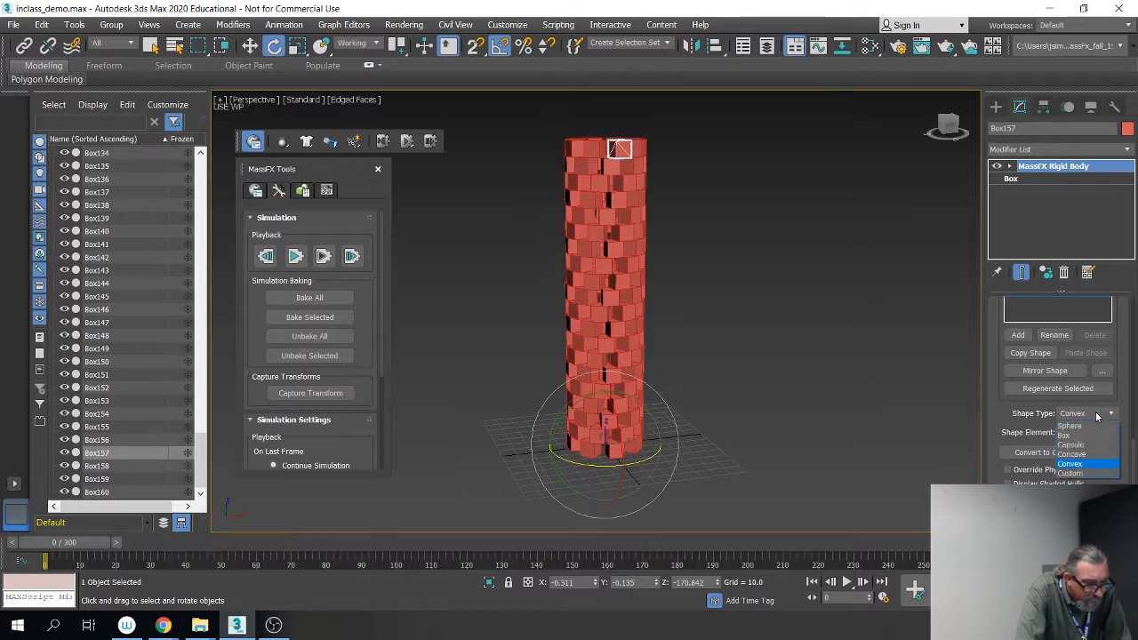
{"action": "left_click", "coordinate": [1072, 454]}
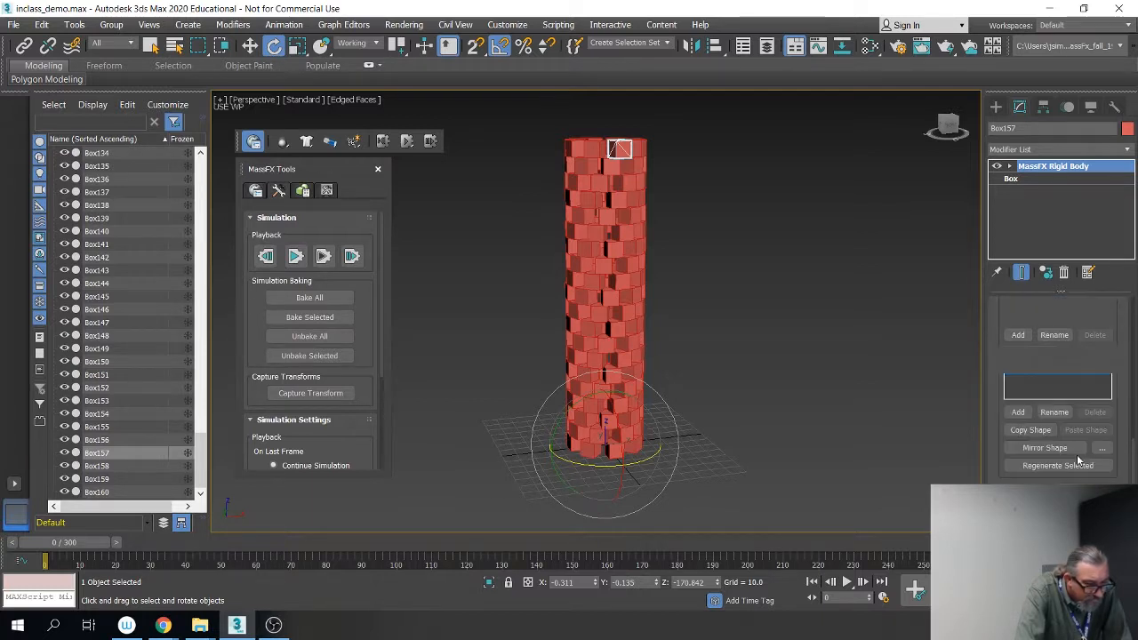
{"action": "scroll", "coordinate": [1076, 455], "scroll_direction": "up", "scroll_amount": 3}
{"action": "scroll", "coordinate": [1118, 459], "scroll_direction": "down", "scroll_amount": 3}
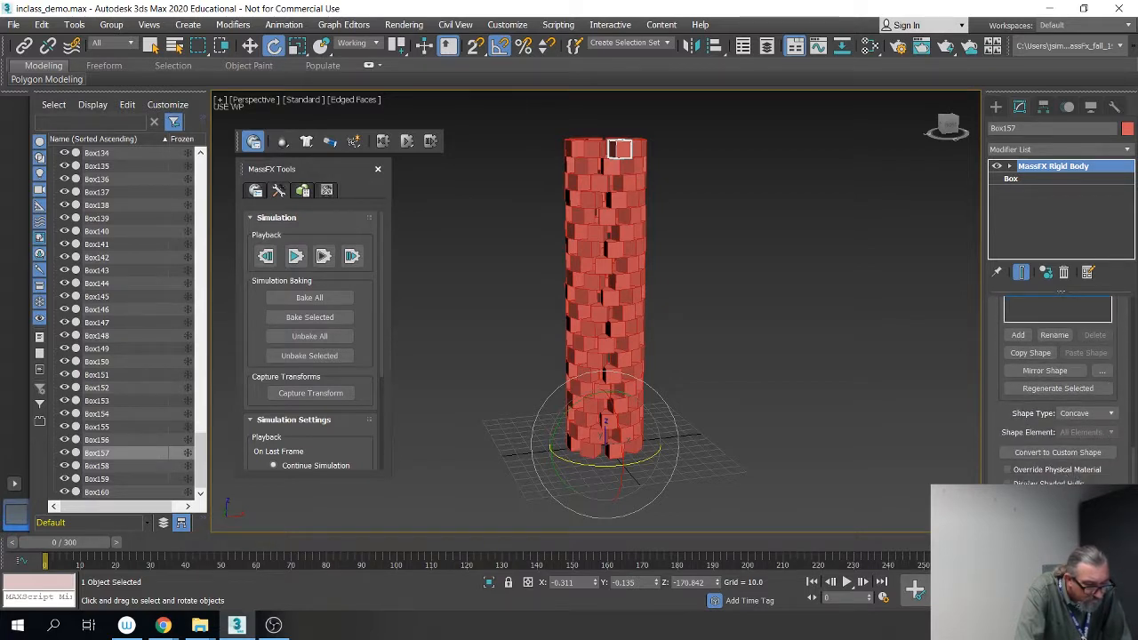
Step: Switch Box157 to the Convex shape type and back to Concave, bringing up the Physical Mesh Parameters
{"action": "left_click", "coordinate": [1110, 414]}
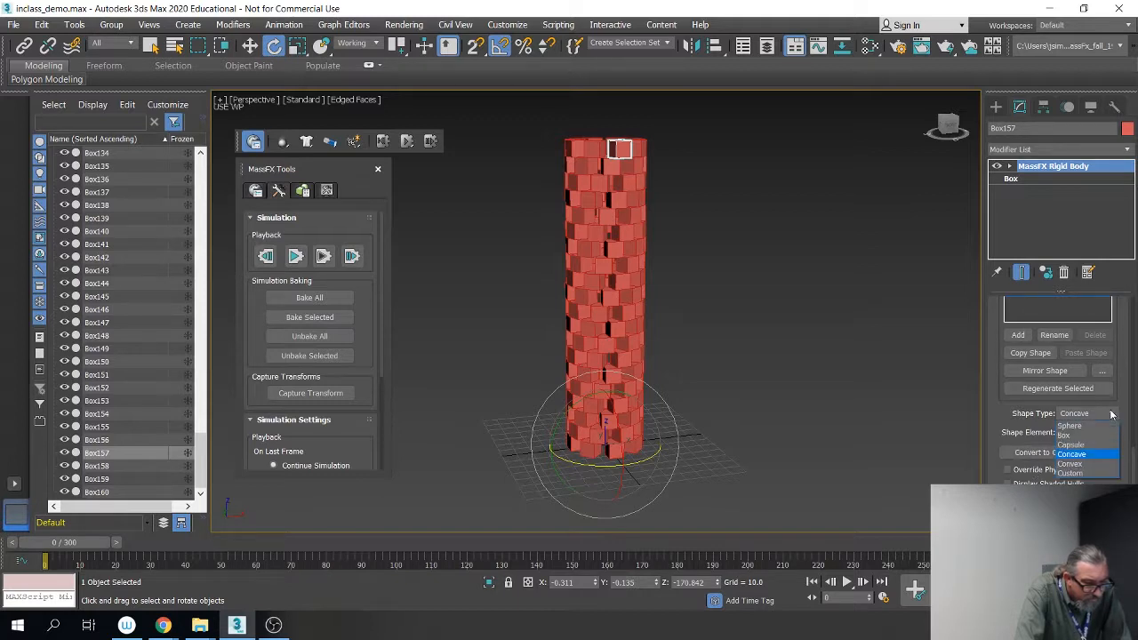
{"action": "left_click", "coordinate": [1076, 464]}
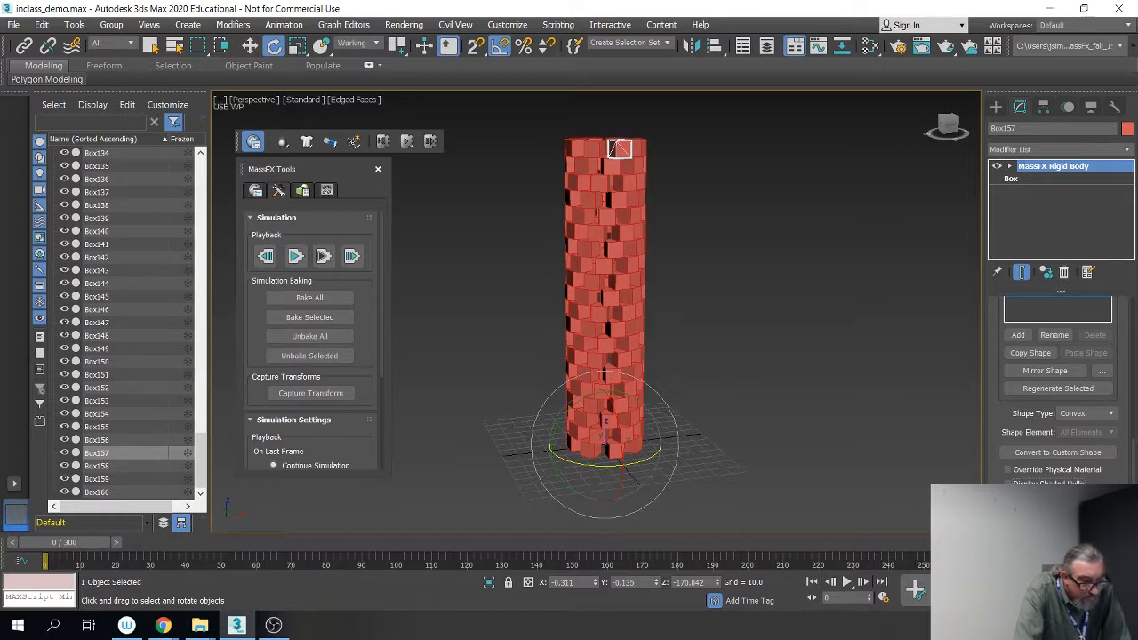
{"action": "scroll", "coordinate": [1107, 472], "scroll_direction": "up", "scroll_amount": 5}
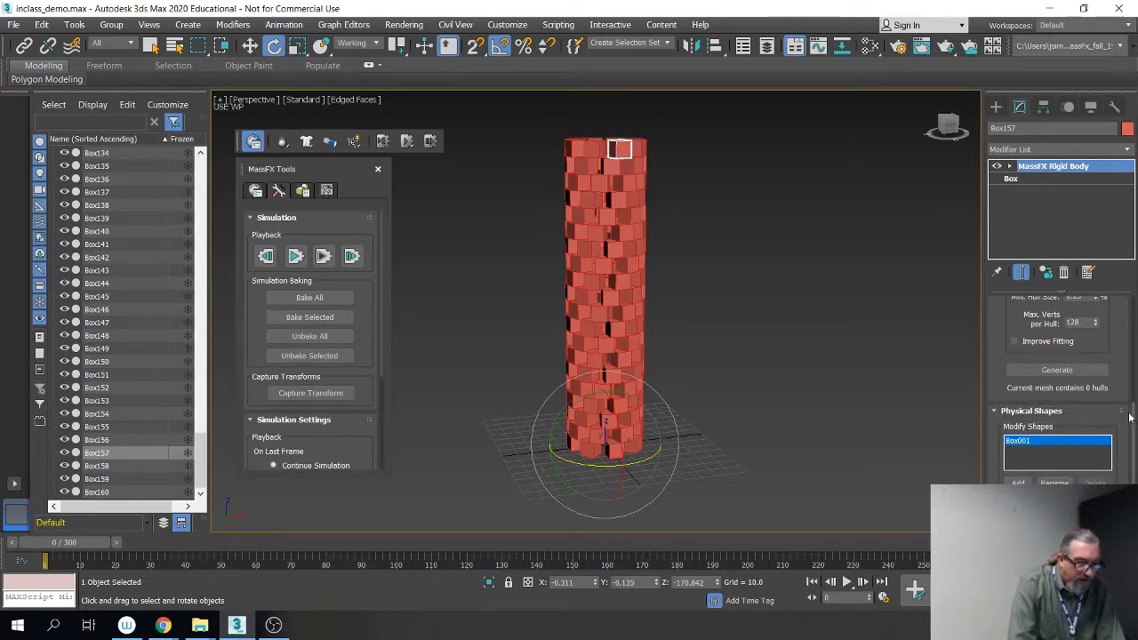
{"action": "scroll", "coordinate": [1126, 401], "scroll_direction": "up", "scroll_amount": 1}
{"action": "scroll", "coordinate": [1126, 401], "scroll_direction": "up", "scroll_amount": 3}
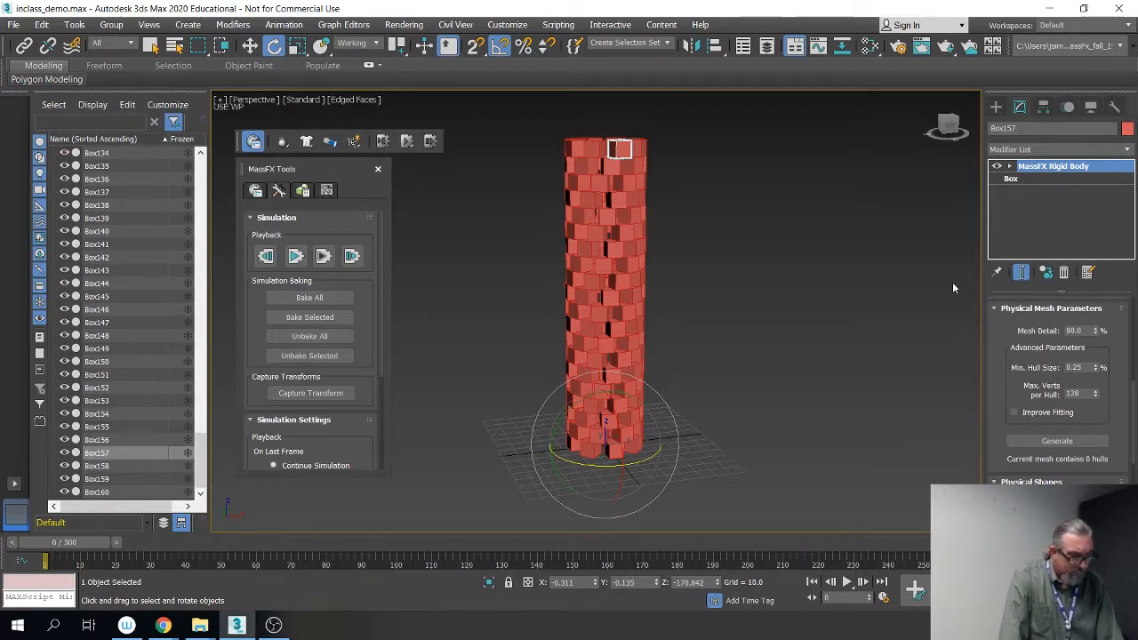
Step: Widen the command panel to two columns and move the Physical Shapes rollout above Physical Mesh Parameters
{"action": "left_click_drag", "start_coordinate": [982, 265], "coordinate": [742, 267]}
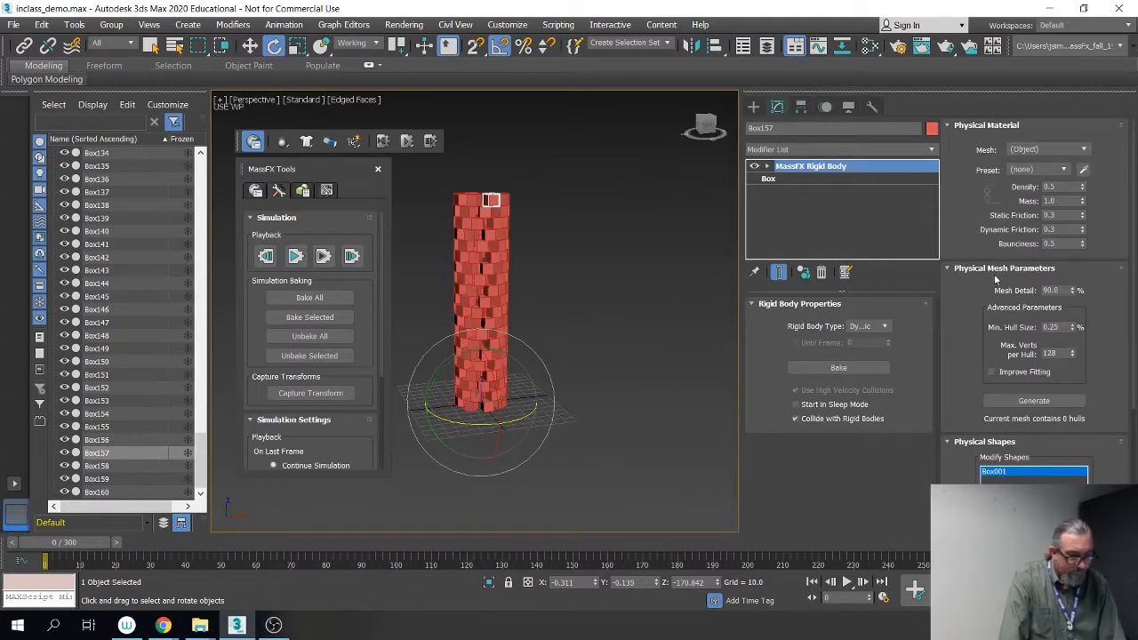
{"action": "left_click_drag", "start_coordinate": [1012, 481], "coordinate": [1012, 405]}
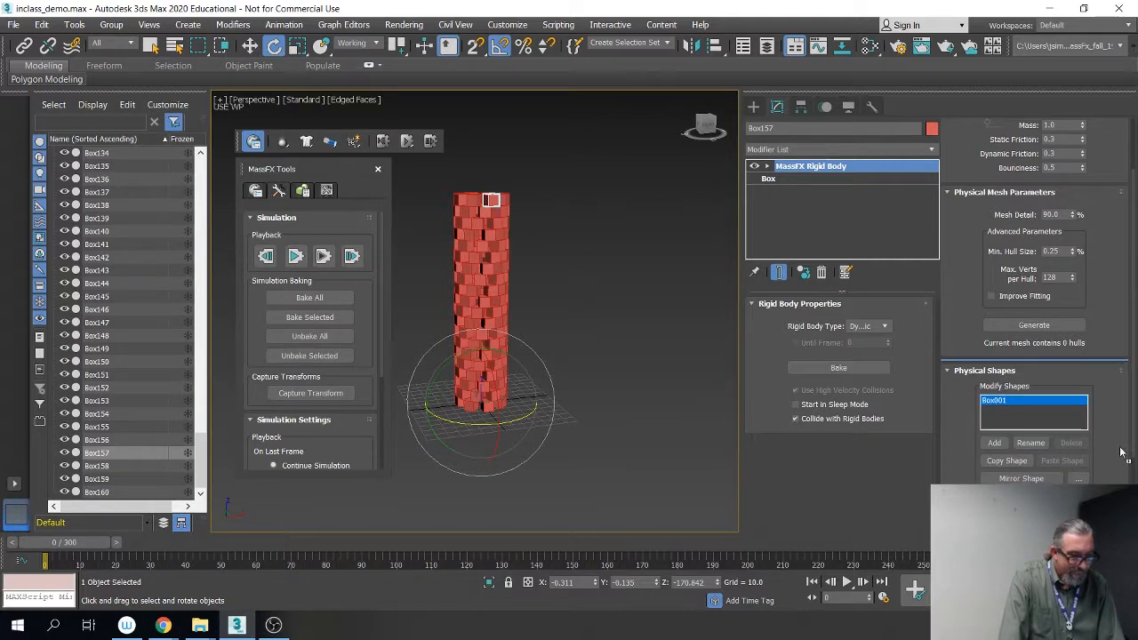
{"action": "scroll", "coordinate": [1119, 194], "scroll_direction": "down", "scroll_amount": 3}
{"action": "scroll", "coordinate": [1076, 466], "scroll_direction": "down", "scroll_amount": 5}
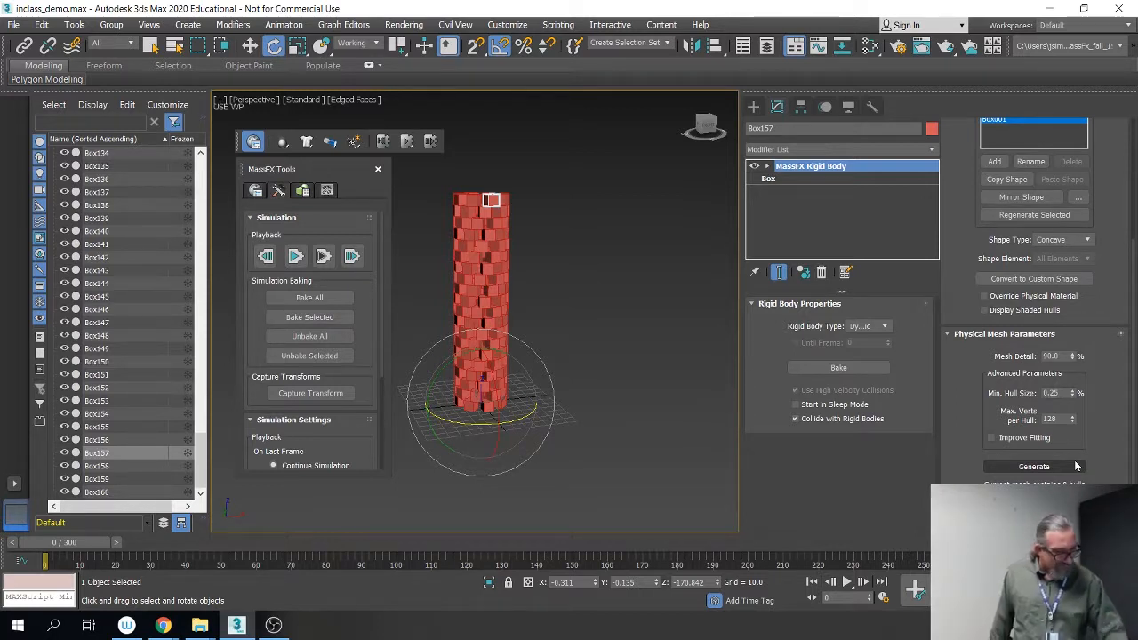
Step: Generate the concave physical mesh for Box157 with the current Physical Mesh Parameters
{"action": "scroll", "coordinate": [1031, 355], "scroll_direction": "up", "scroll_amount": 3}
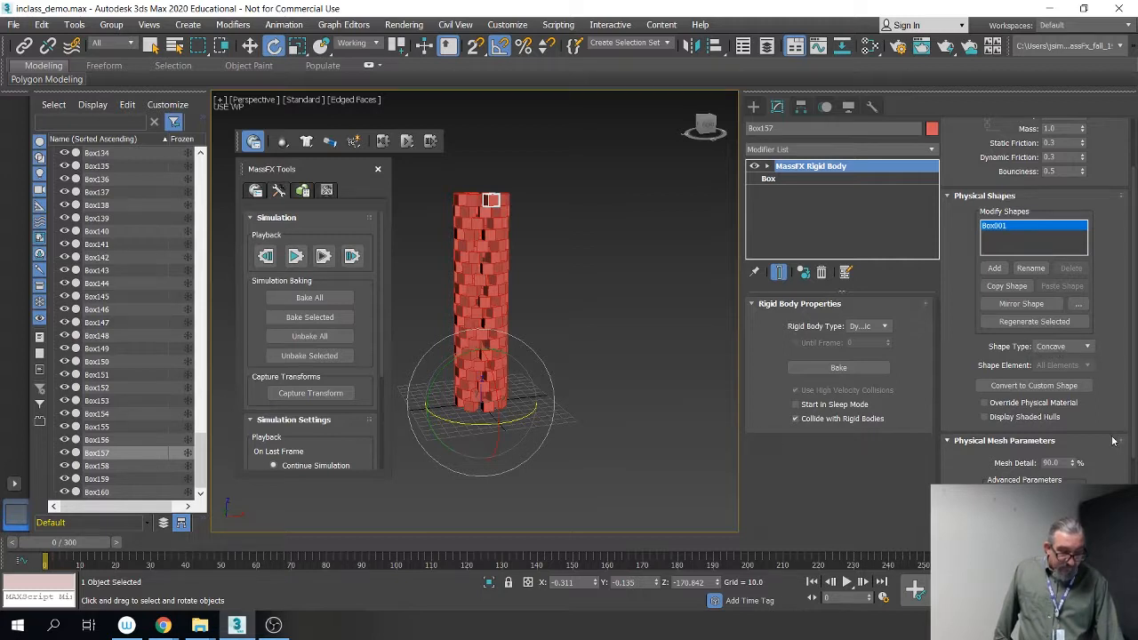
{"action": "scroll", "coordinate": [1108, 443], "scroll_direction": "down", "scroll_amount": 3}
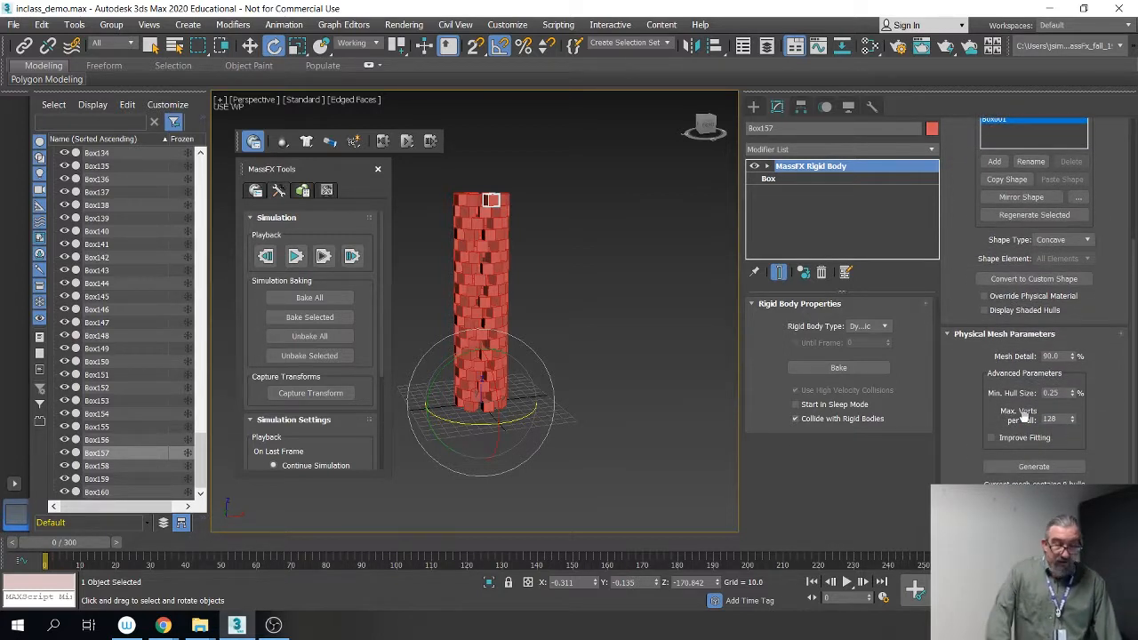
{"action": "scroll", "coordinate": [1094, 331], "scroll_direction": "up", "scroll_amount": 2}
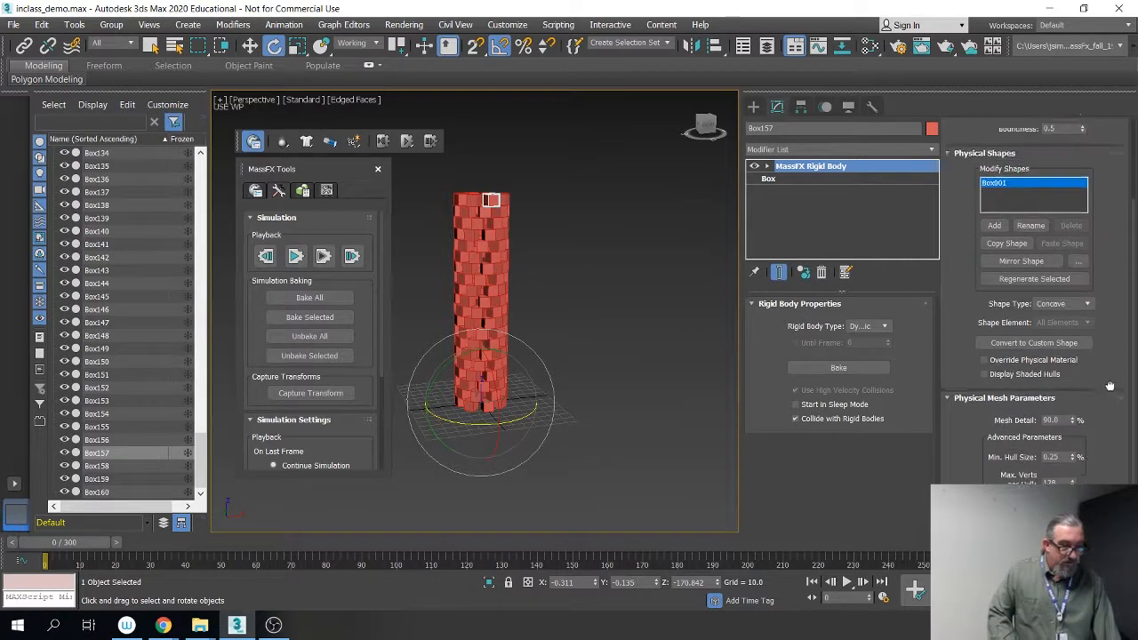
{"action": "scroll", "coordinate": [1076, 327], "scroll_direction": "down", "scroll_amount": 2}
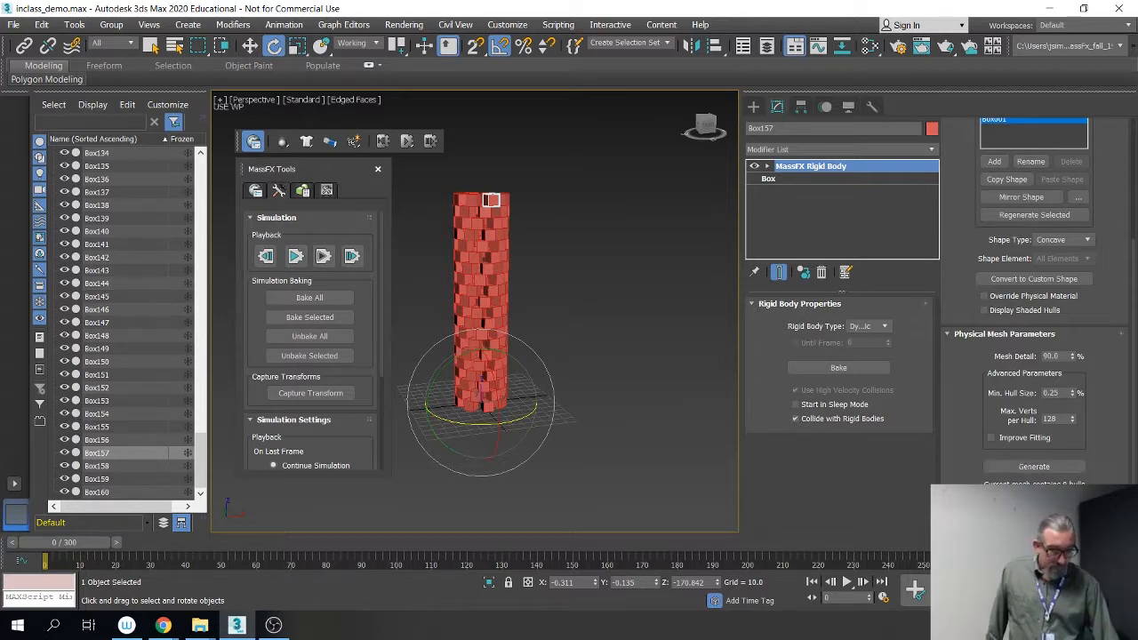
{"action": "left_click", "coordinate": [1031, 468]}
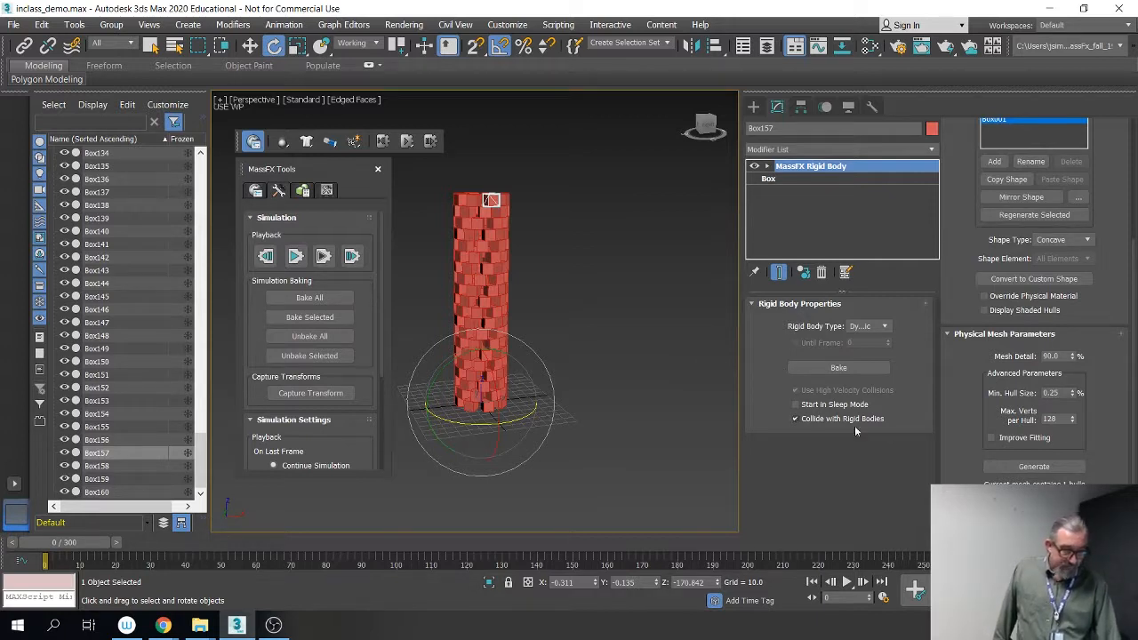
{"action": "scroll", "coordinate": [1118, 302], "scroll_direction": "up", "scroll_amount": 5}
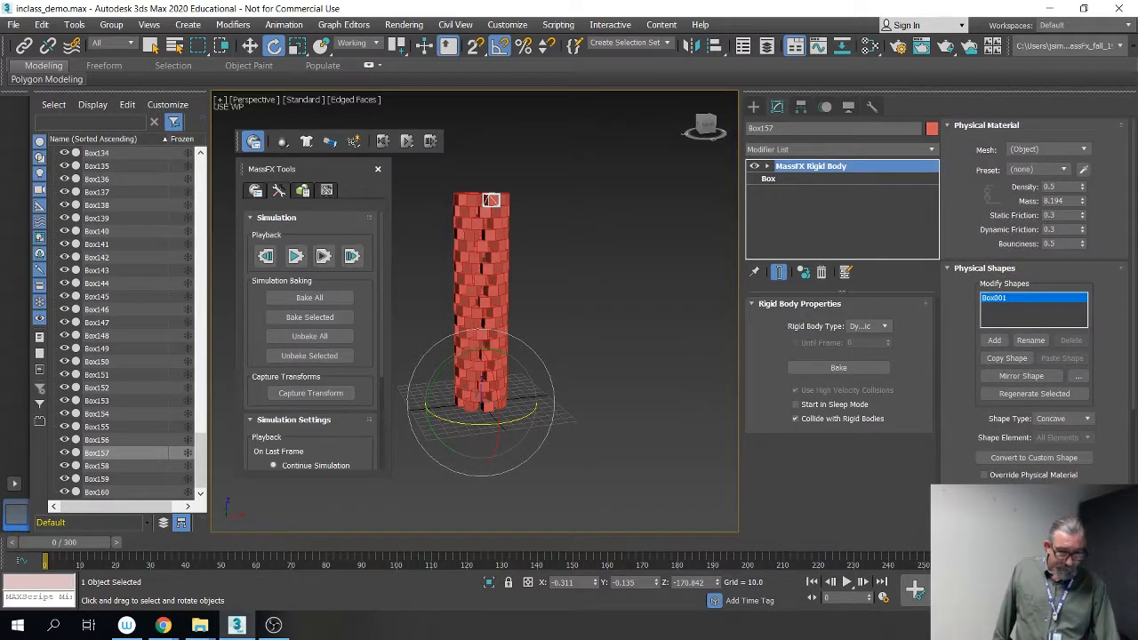
Step: Capture the transforms of all the tower's boxes during a simulation run and test them with another run from the start
{"action": "left_click", "coordinate": [411, 147]}
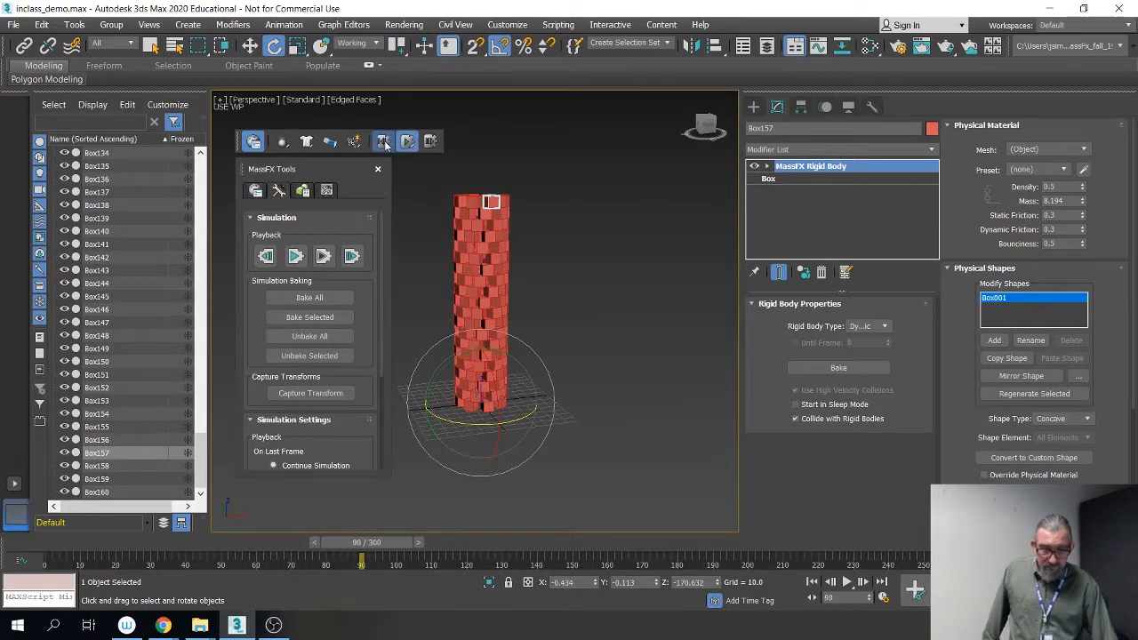
{"action": "left_click", "coordinate": [383, 140]}
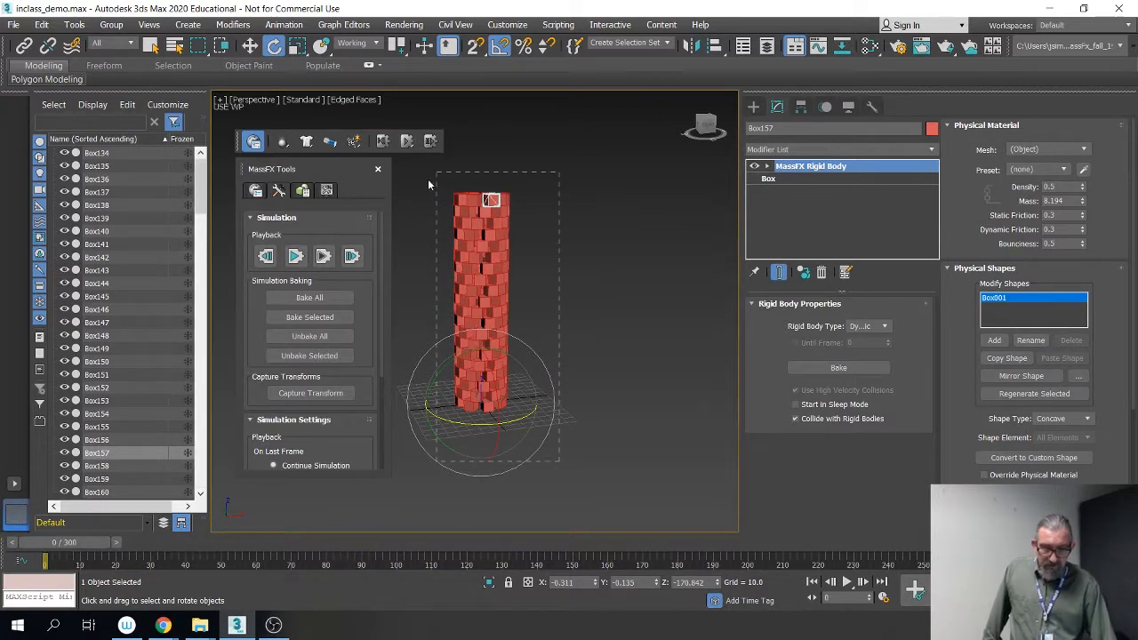
{"action": "key", "text": "ctrl+a"}
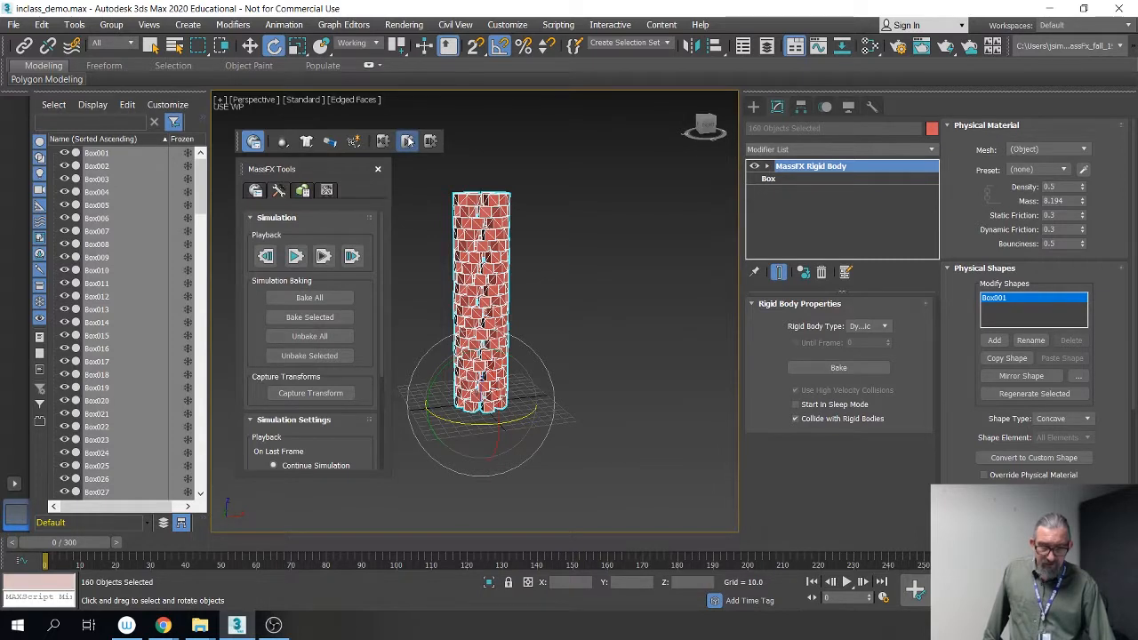
{"action": "left_click", "coordinate": [407, 140]}
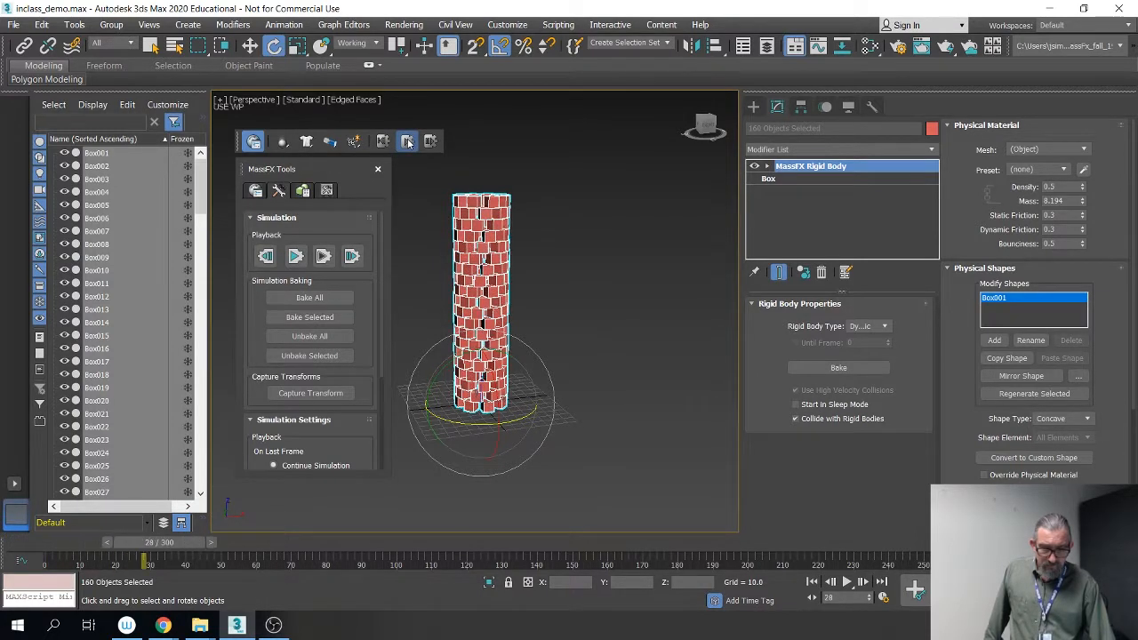
{"action": "left_click", "coordinate": [303, 393]}
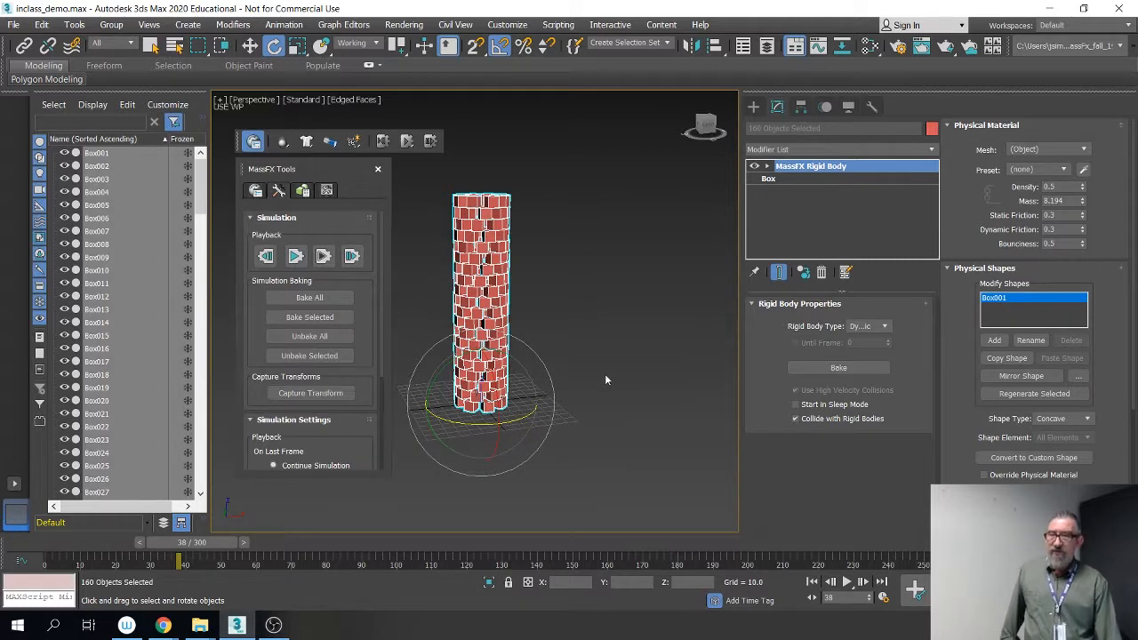
{"action": "left_click", "coordinate": [383, 141]}
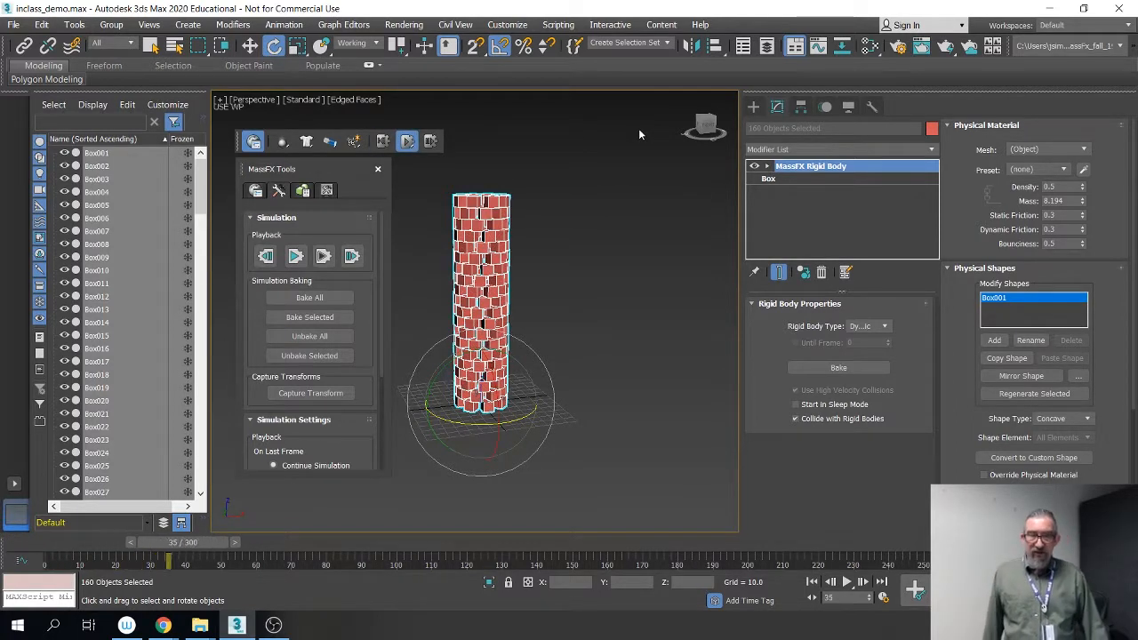
{"action": "left_click", "coordinate": [385, 142]}
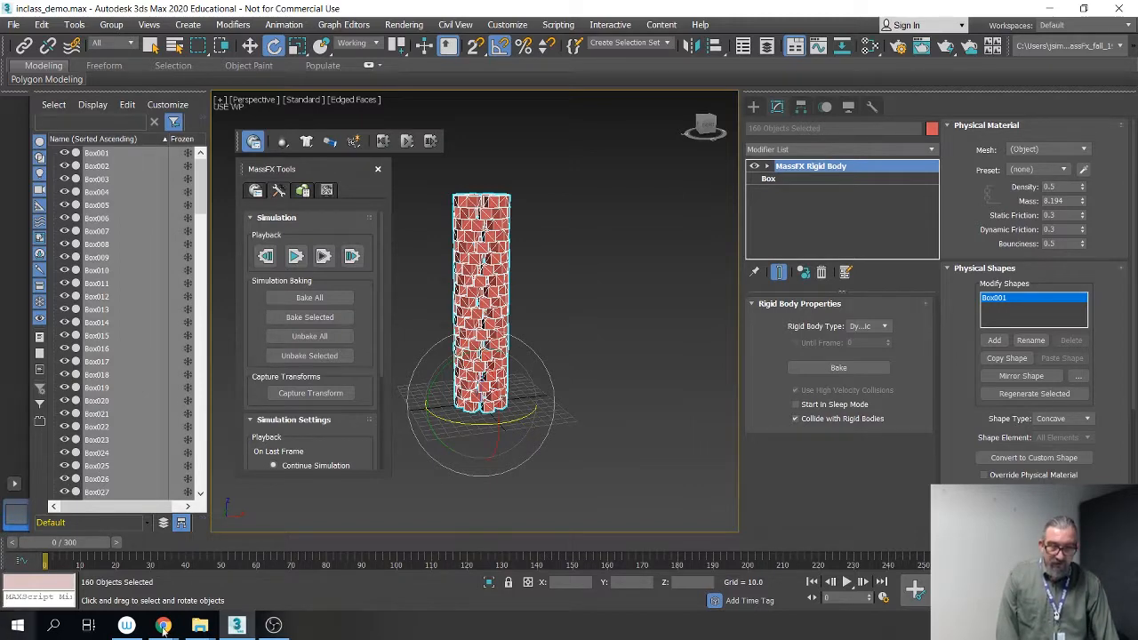
Step: Move the MassFX Tools window and the MassFX toolbar farther away from the tower
{"action": "middle_click_drag", "start_coordinate": [424, 258], "coordinate": [433, 197], "text": "alt"}
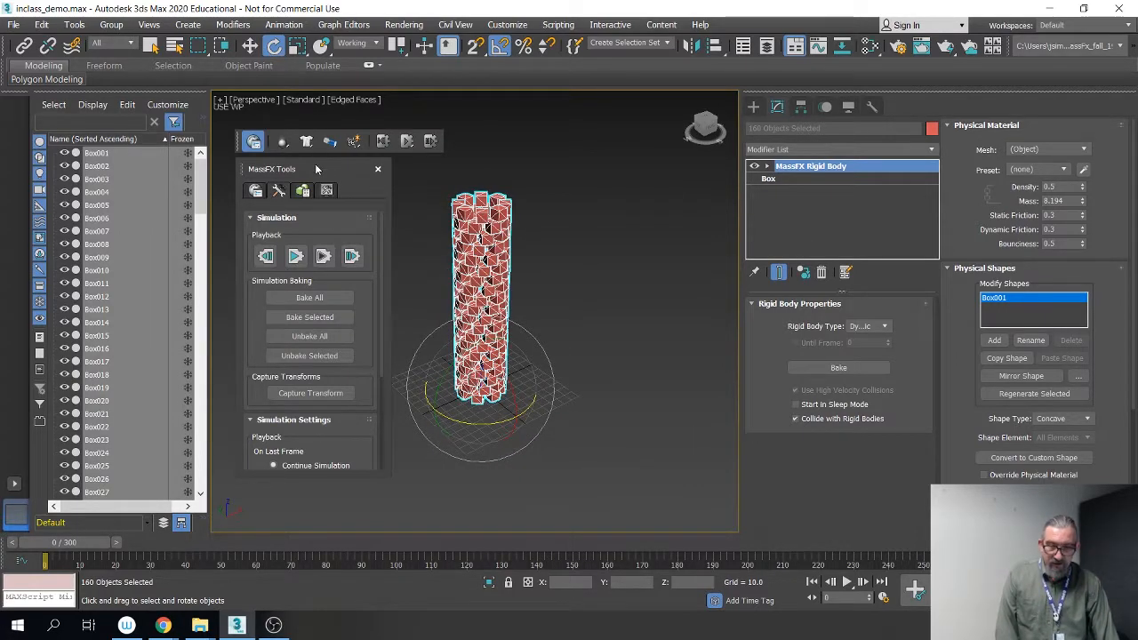
{"action": "left_click_drag", "start_coordinate": [299, 171], "coordinate": [284, 200]}
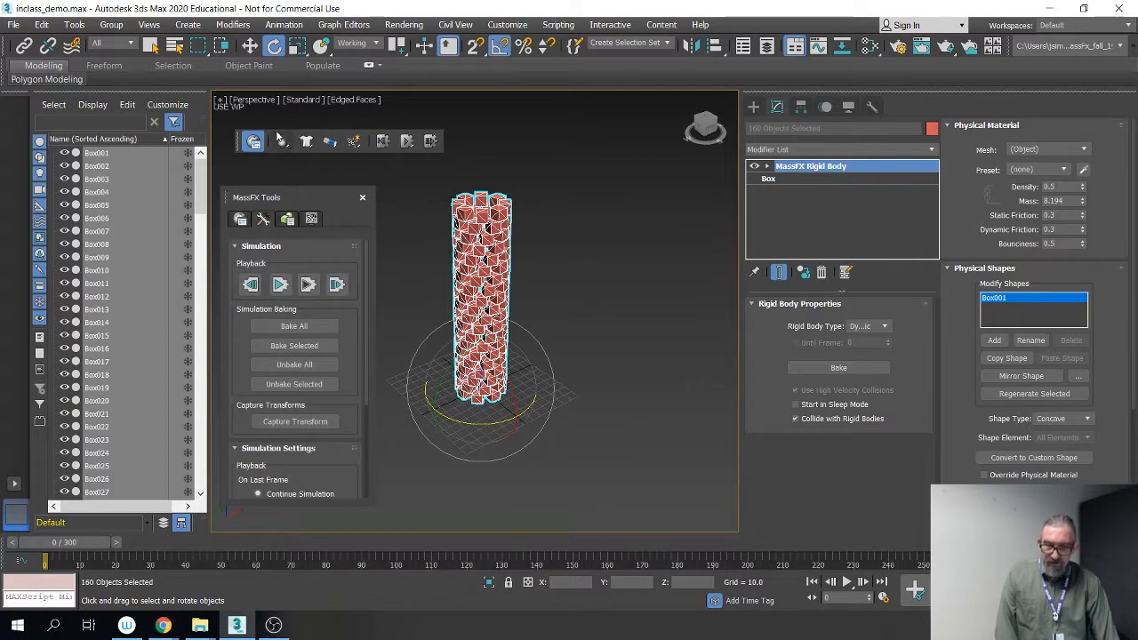
{"action": "left_click_drag", "start_coordinate": [237, 140], "coordinate": [227, 122]}
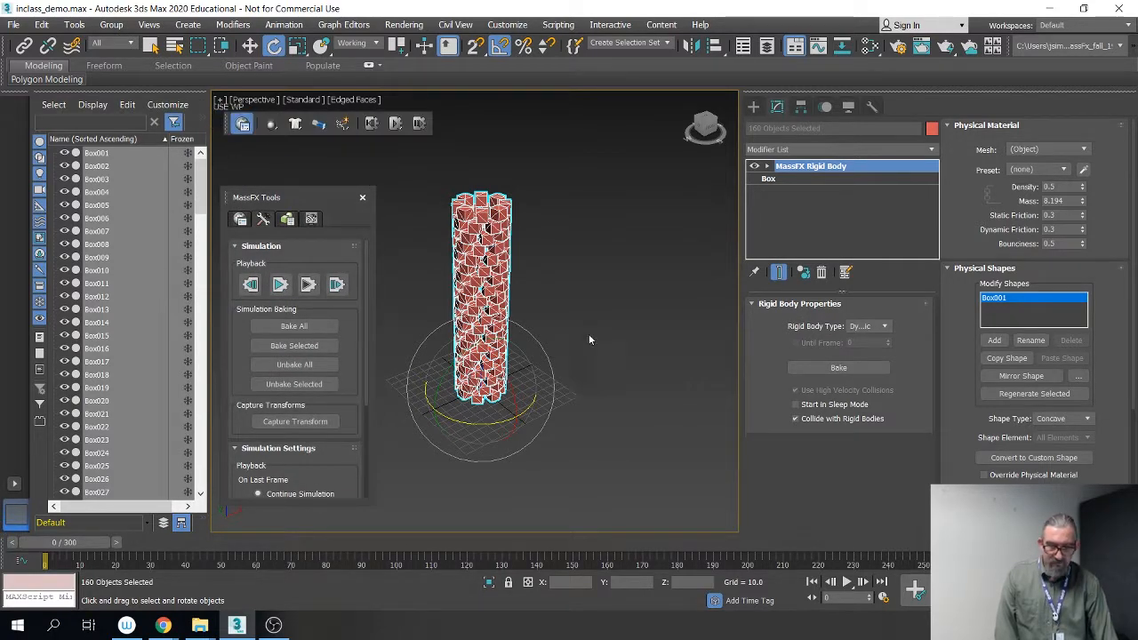
Step: Create a standard sphere with a radius of about 4.5 on the ground grid beside the tower's base
{"action": "scroll", "coordinate": [560, 314], "scroll_direction": "up", "scroll_amount": 3}
{"action": "middle_click_drag", "start_coordinate": [560, 314], "coordinate": [595, 367]}
{"action": "left_click", "coordinate": [753, 107]}
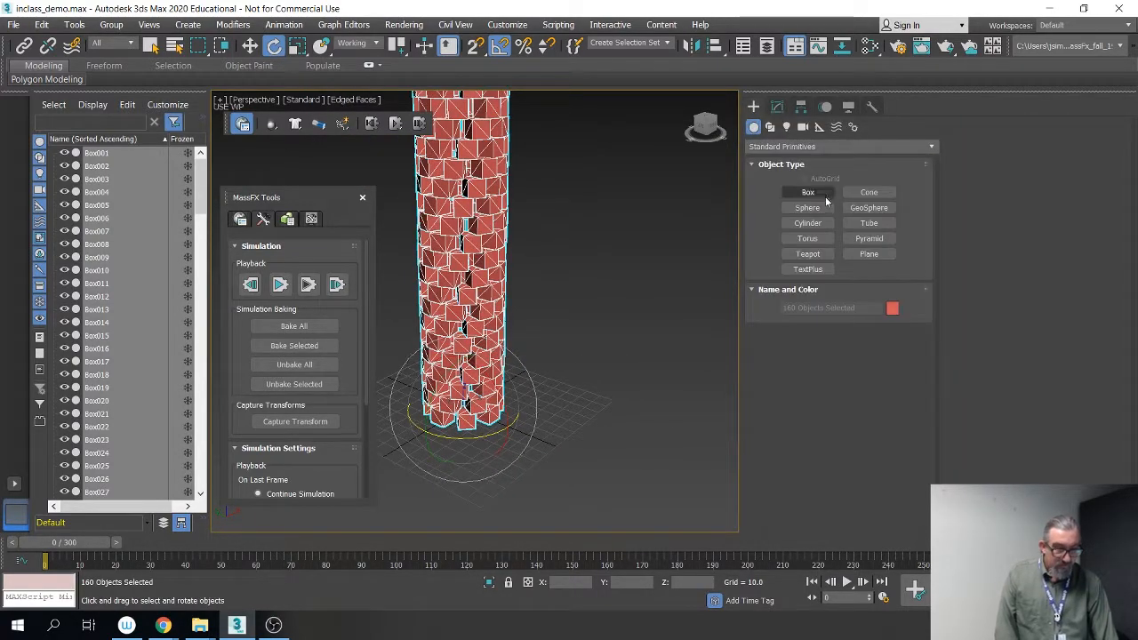
{"action": "left_click", "coordinate": [823, 195]}
{"action": "left_click", "coordinate": [807, 208]}
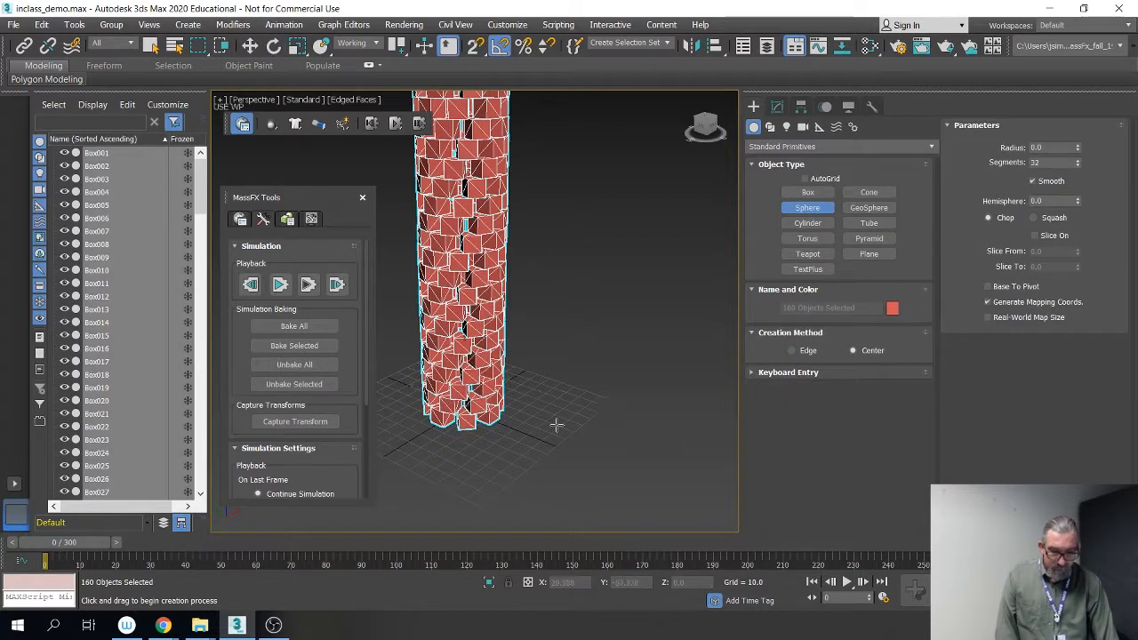
{"action": "left_click_drag", "start_coordinate": [555, 440], "coordinate": [556, 441]}
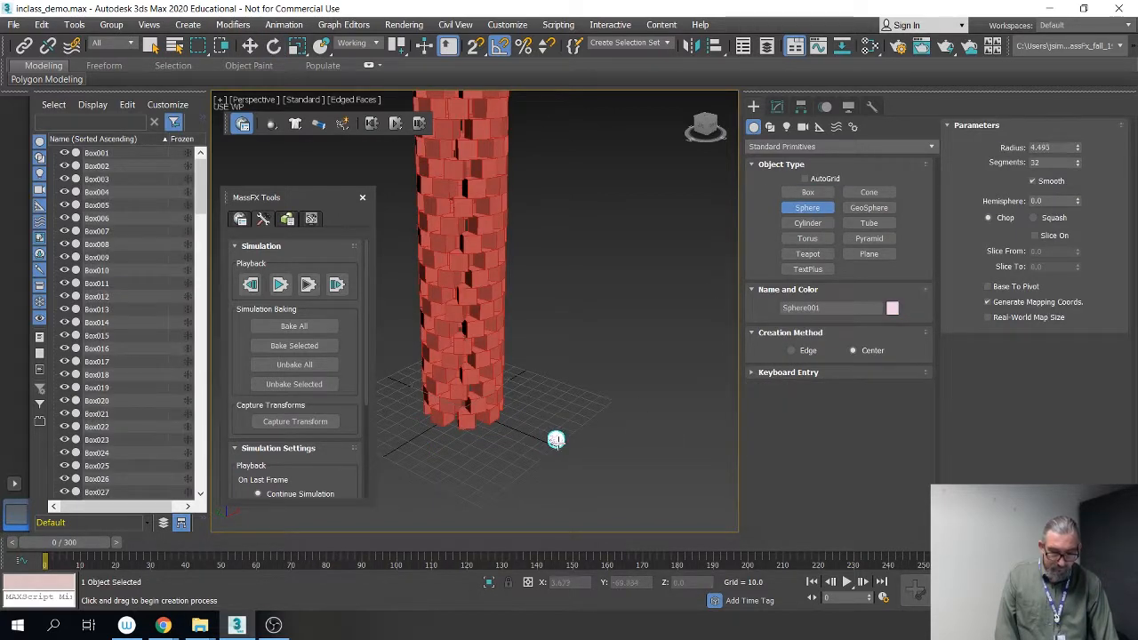
Step: Turn off the working pivot so the sphere transforms about its own pivot
{"action": "key", "text": "e"}
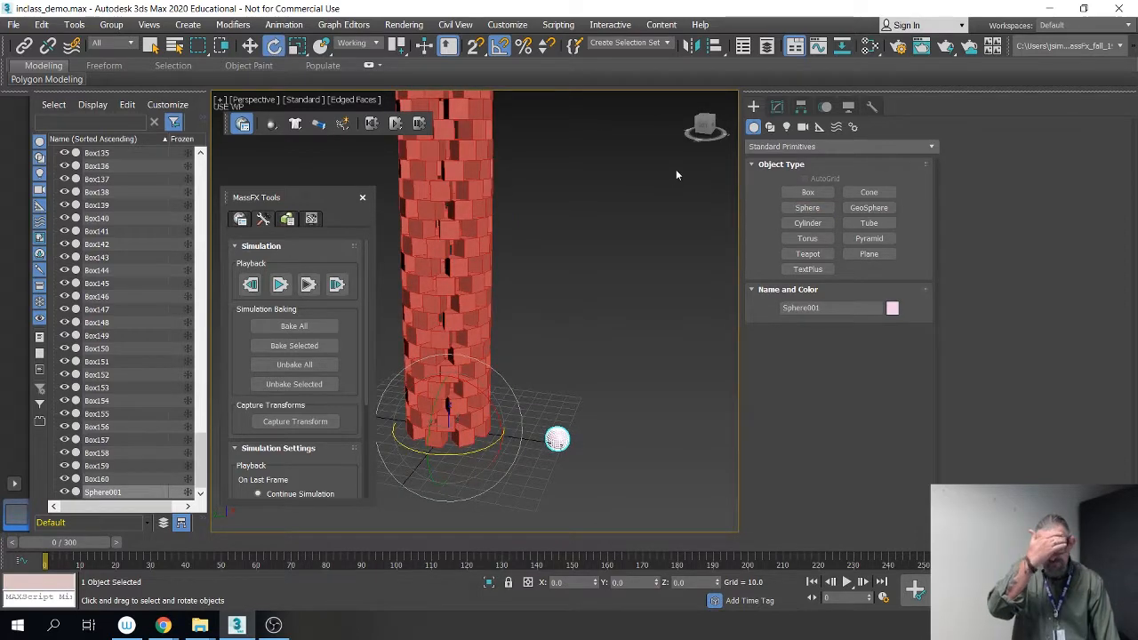
{"action": "left_click", "coordinate": [801, 107]}
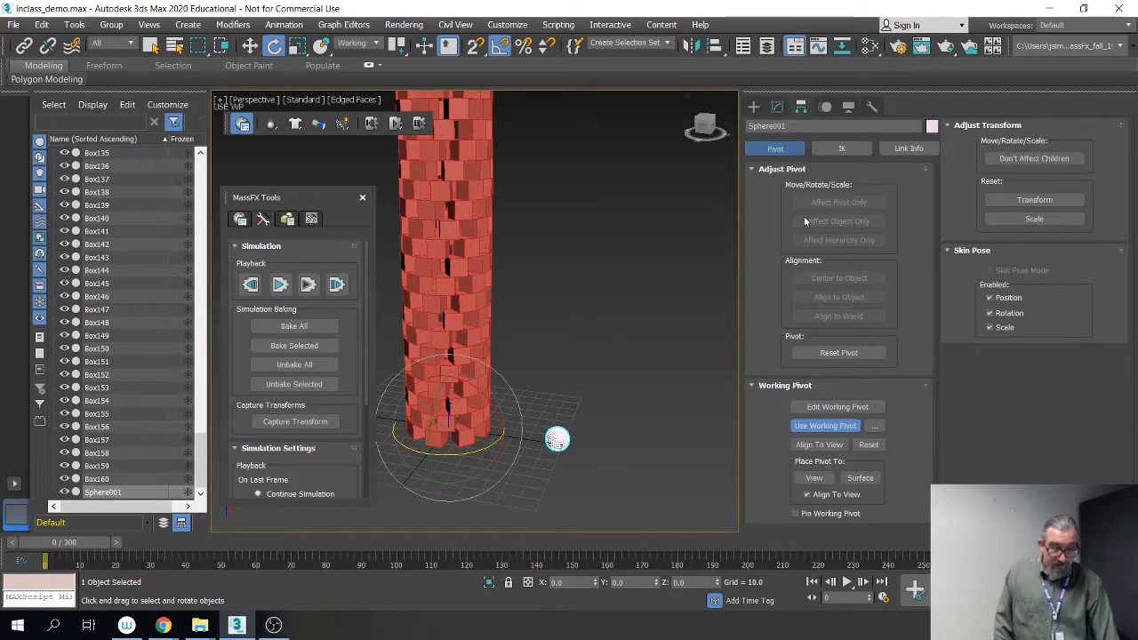
{"action": "left_click", "coordinate": [822, 426]}
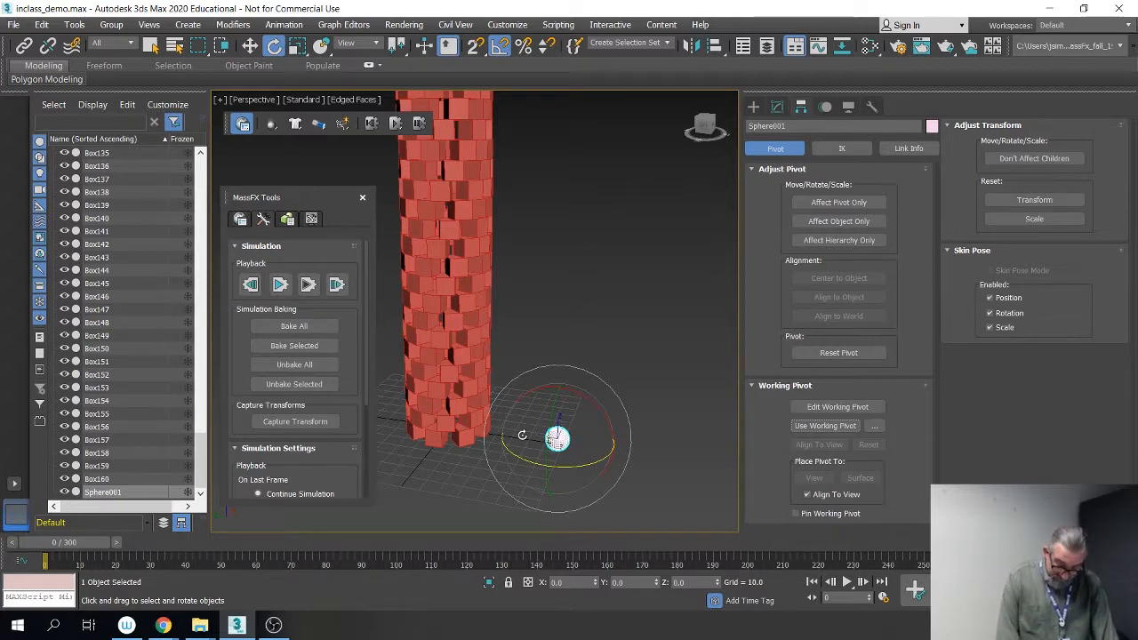
Step: Raise the sphere to about Z 116 and move it away from the tower to about Y -143
{"action": "key", "text": "w"}
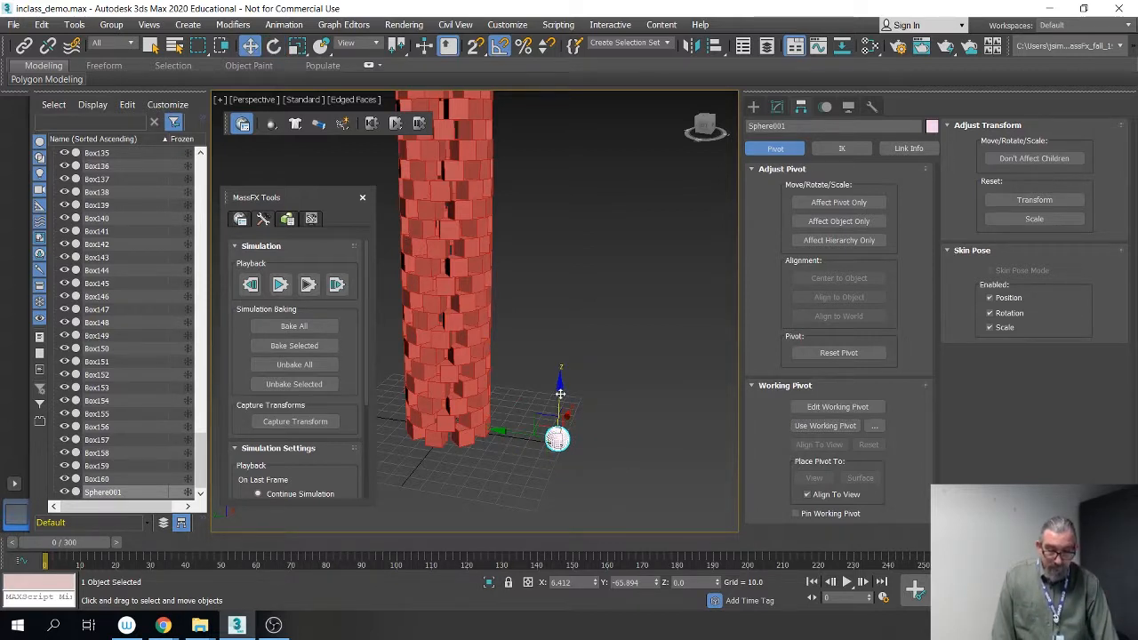
{"action": "left_click_drag", "start_coordinate": [562, 393], "coordinate": [595, 201]}
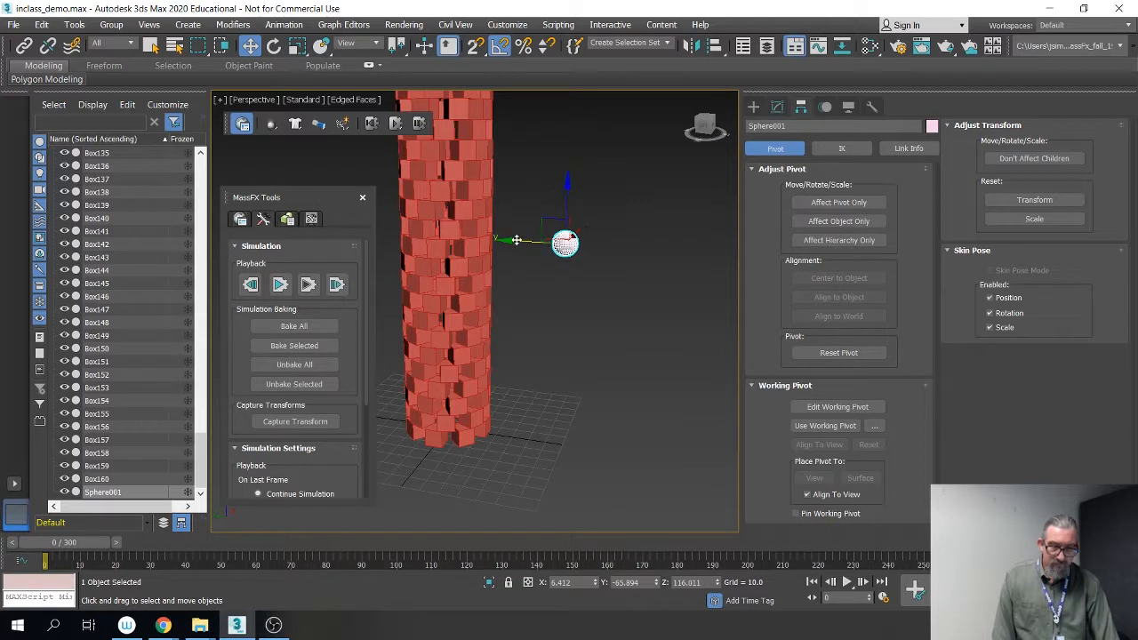
{"action": "left_click_drag", "start_coordinate": [550, 246], "coordinate": [704, 249]}
{"action": "scroll", "coordinate": [593, 396], "scroll_direction": "down", "scroll_amount": 3}
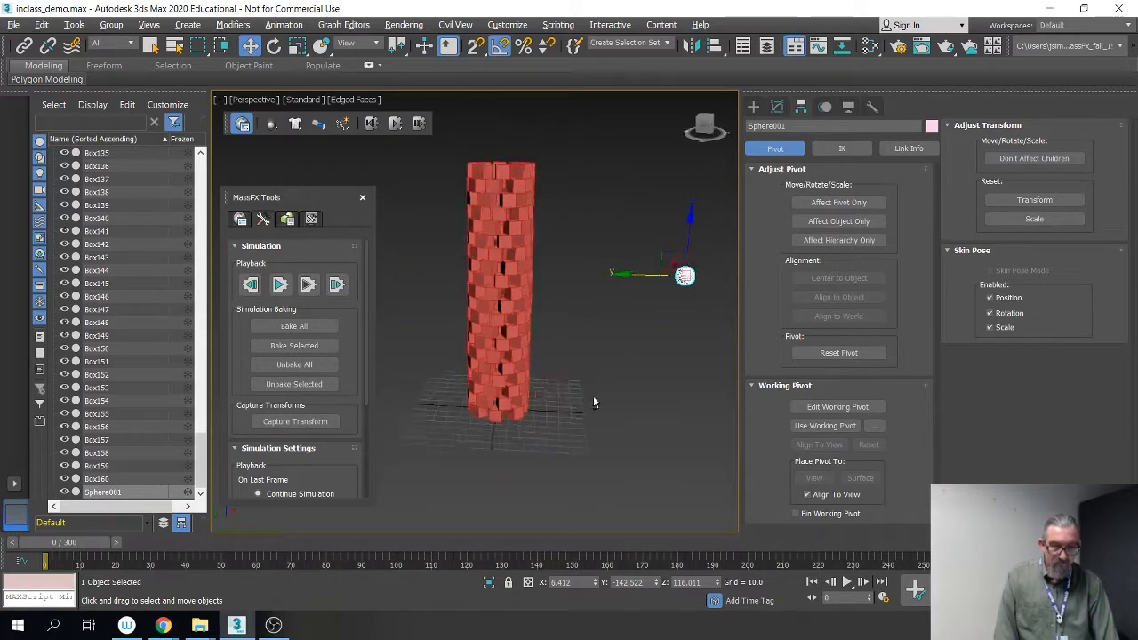
{"action": "middle_click_drag", "start_coordinate": [595, 392], "coordinate": [552, 398]}
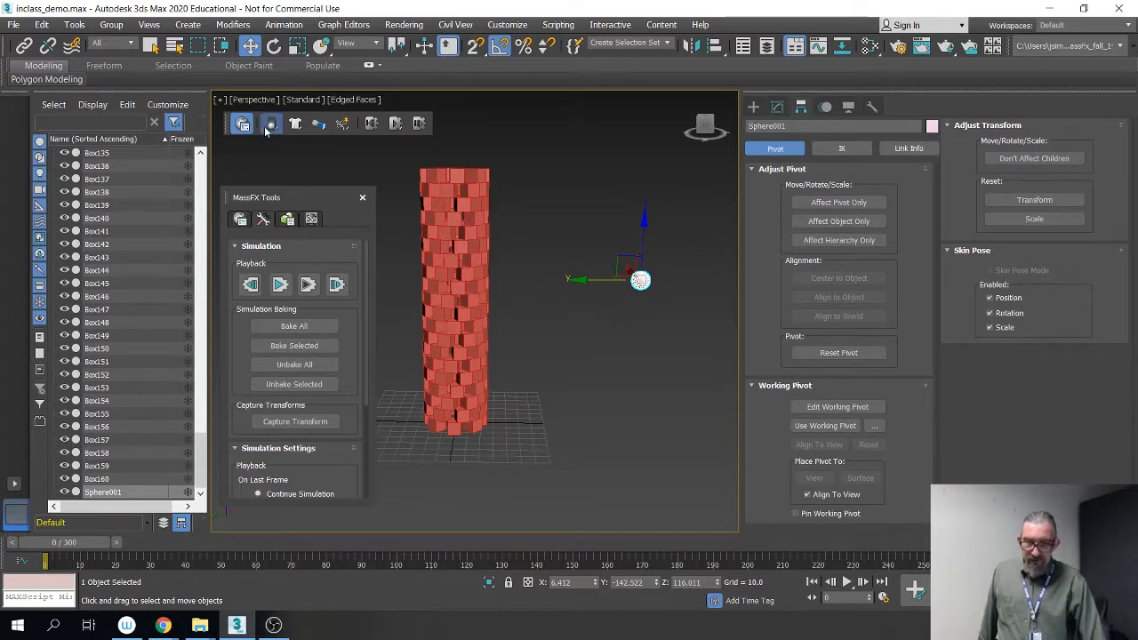
Step: Make the sphere a kinematic rigid body and reposition it at about Y -178, Z 153
{"action": "left_click_drag", "start_coordinate": [271, 128], "coordinate": [315, 157]}
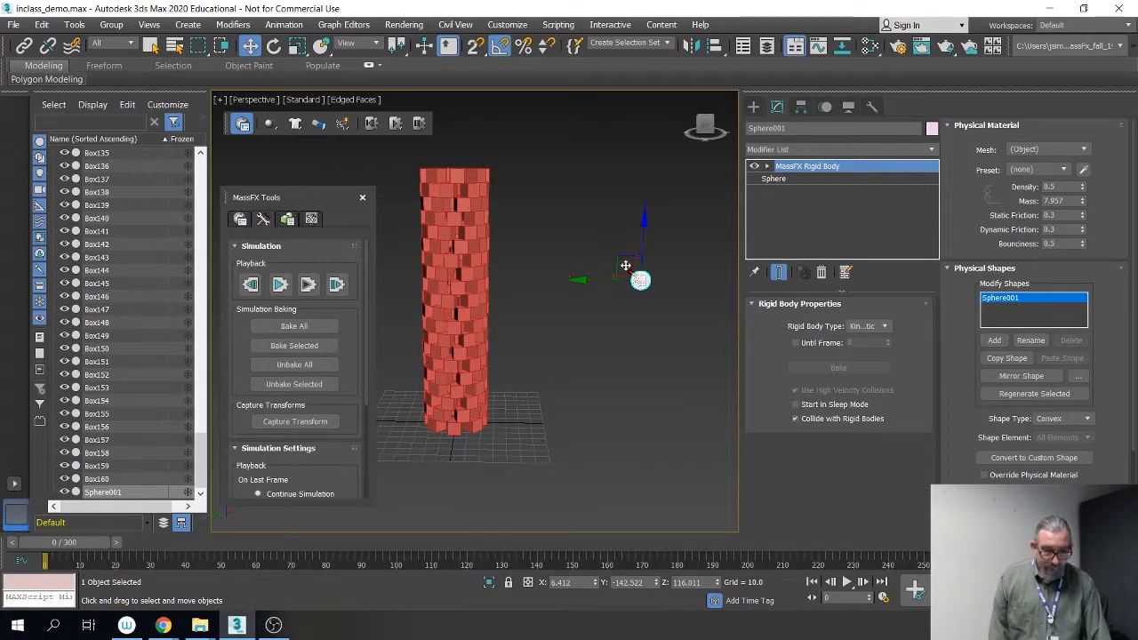
{"action": "left_click_drag", "start_coordinate": [629, 271], "coordinate": [674, 218]}
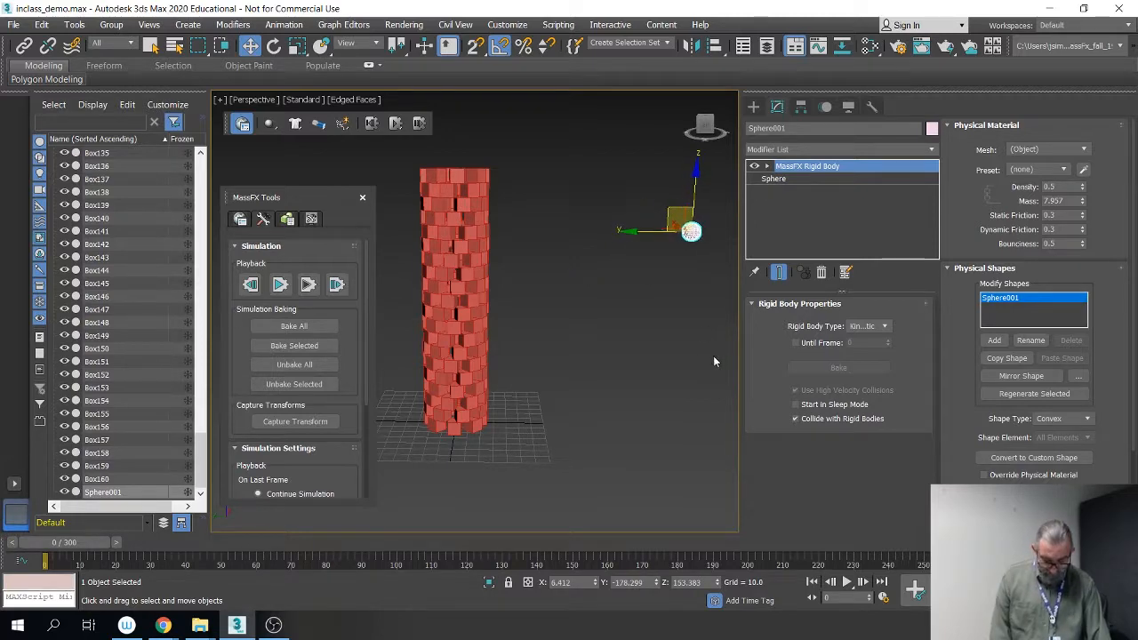
{"action": "middle_click_drag", "start_coordinate": [713, 356], "coordinate": [651, 368]}
Step: Place the MassFX Tools window between the tower and the sphere, and turn on Auto Key
{"action": "left_click_drag", "start_coordinate": [274, 197], "coordinate": [630, 347]}
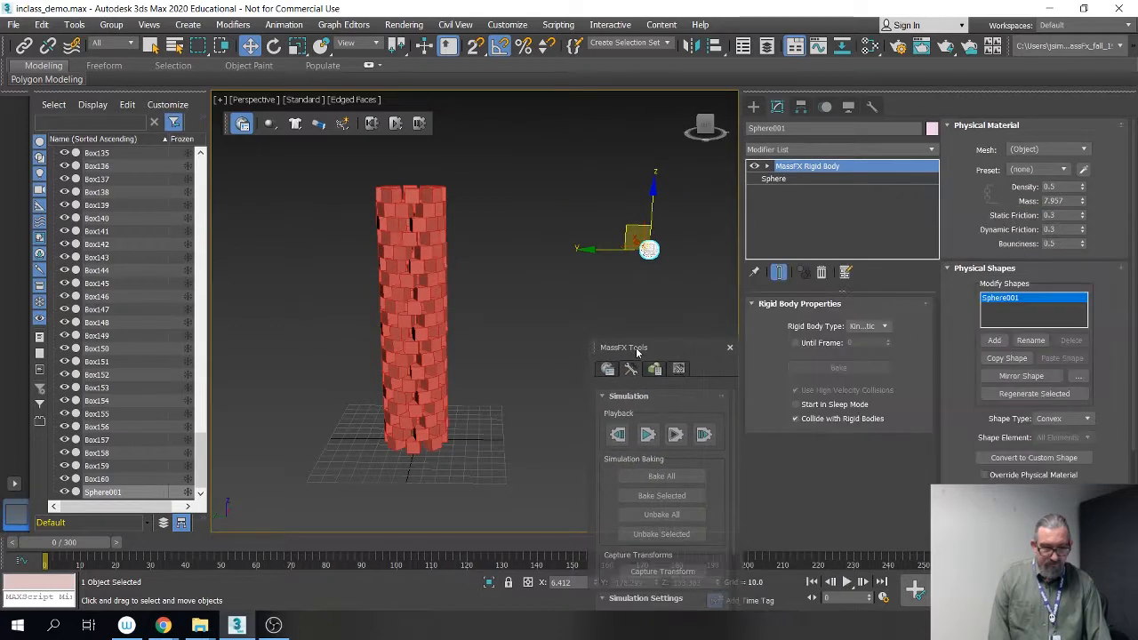
{"action": "middle_click_drag", "start_coordinate": [484, 311], "coordinate": [449, 323]}
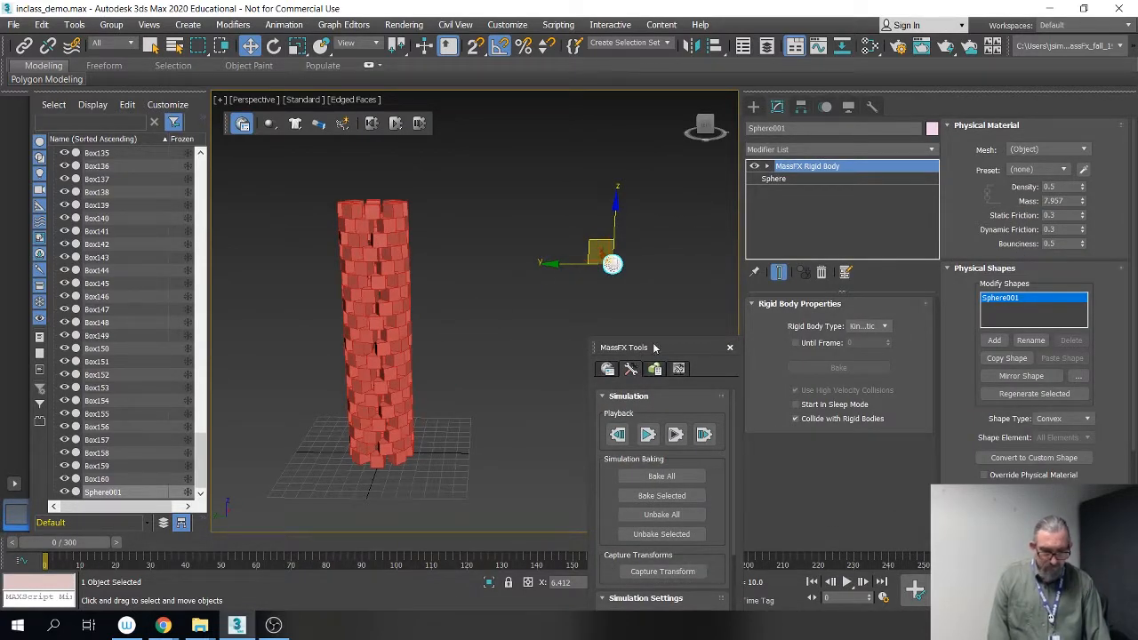
{"action": "left_click_drag", "start_coordinate": [654, 347], "coordinate": [471, 148]}
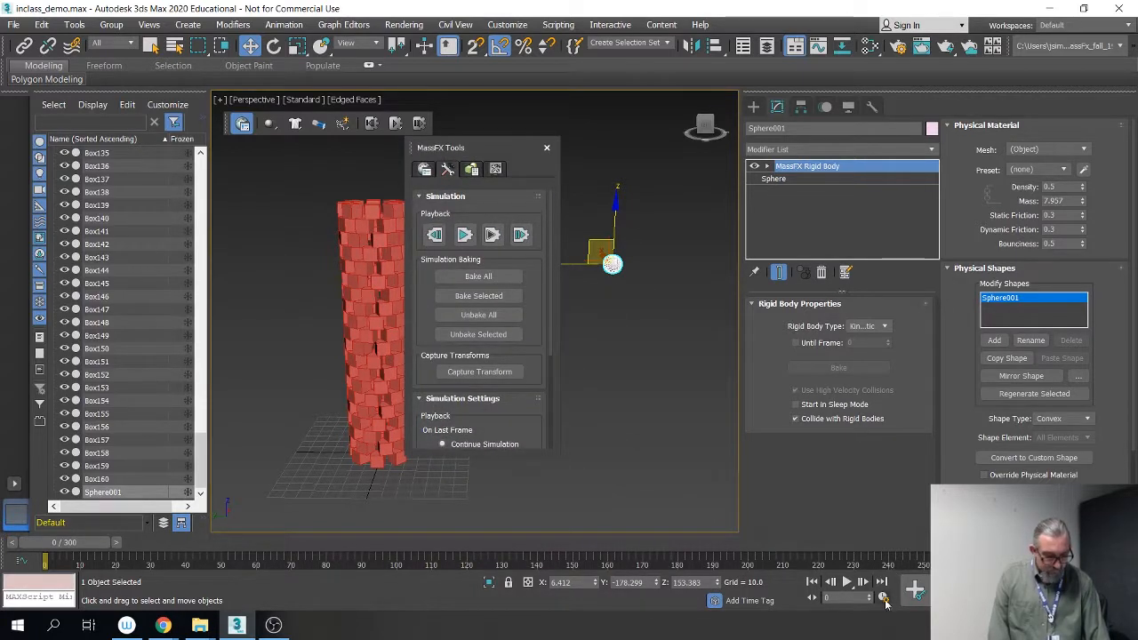
{"action": "left_click", "coordinate": [949, 583]}
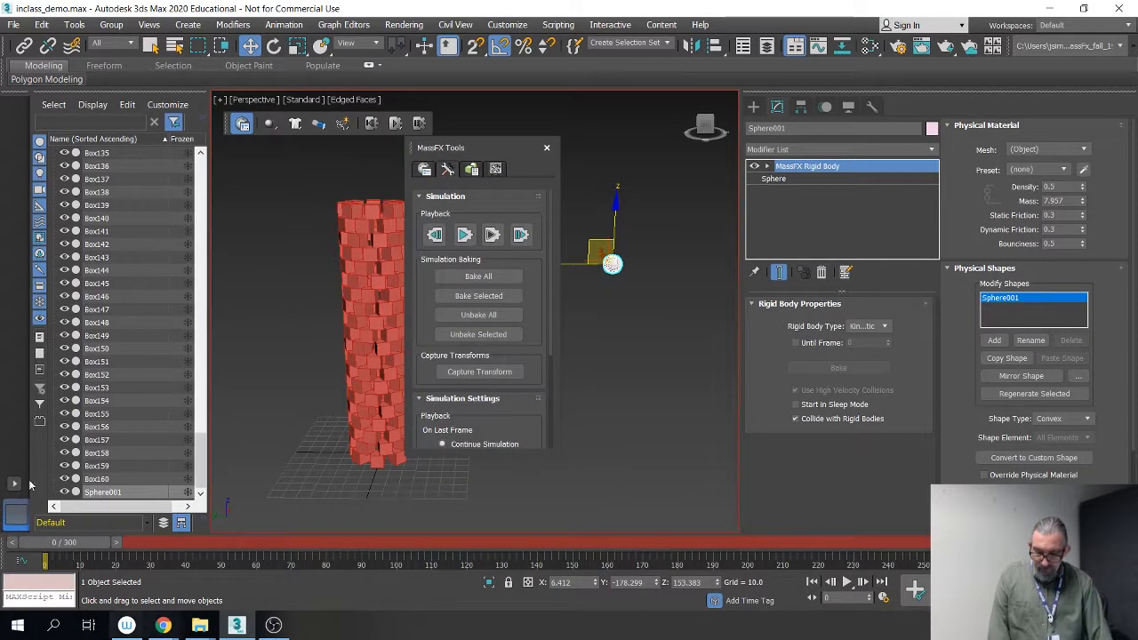
Step: Go to frame 20 and dock the MassFX Tools window beside the viewport
{"action": "mouse_move", "coordinate": [68, 544]}
{"action": "left_mouse_down"}
{"action": "mouse_move", "coordinate": [150, 542]}
{"action": "mouse_move", "coordinate": [134, 532]}
{"action": "left_mouse_up"}
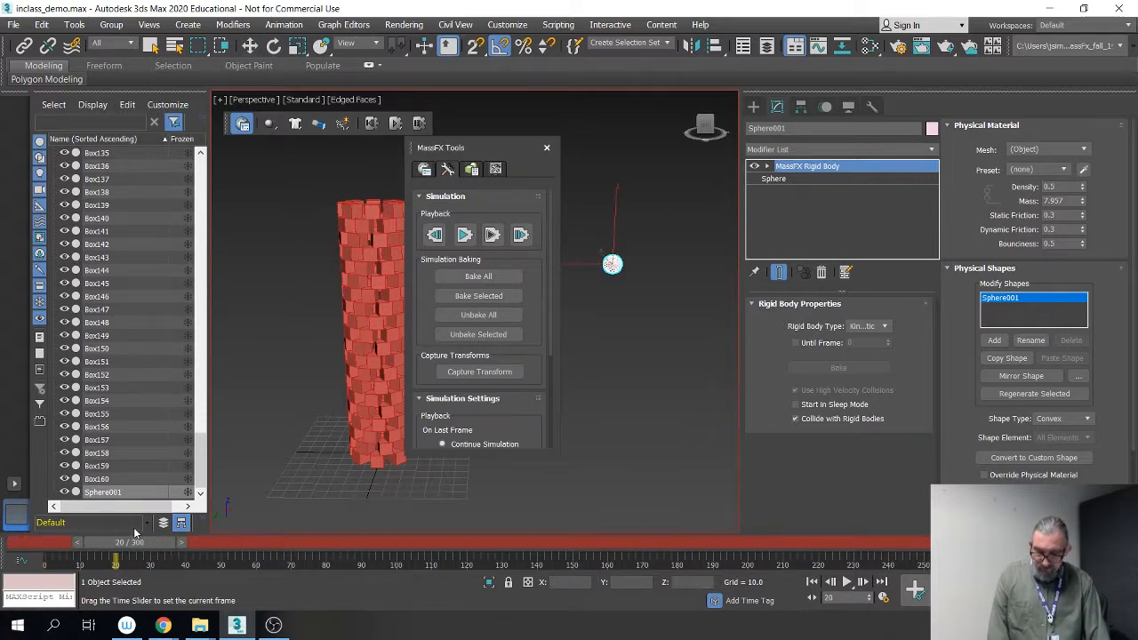
{"action": "left_click", "coordinate": [488, 135]}
{"action": "left_click_drag", "start_coordinate": [486, 143], "coordinate": [686, 268]}
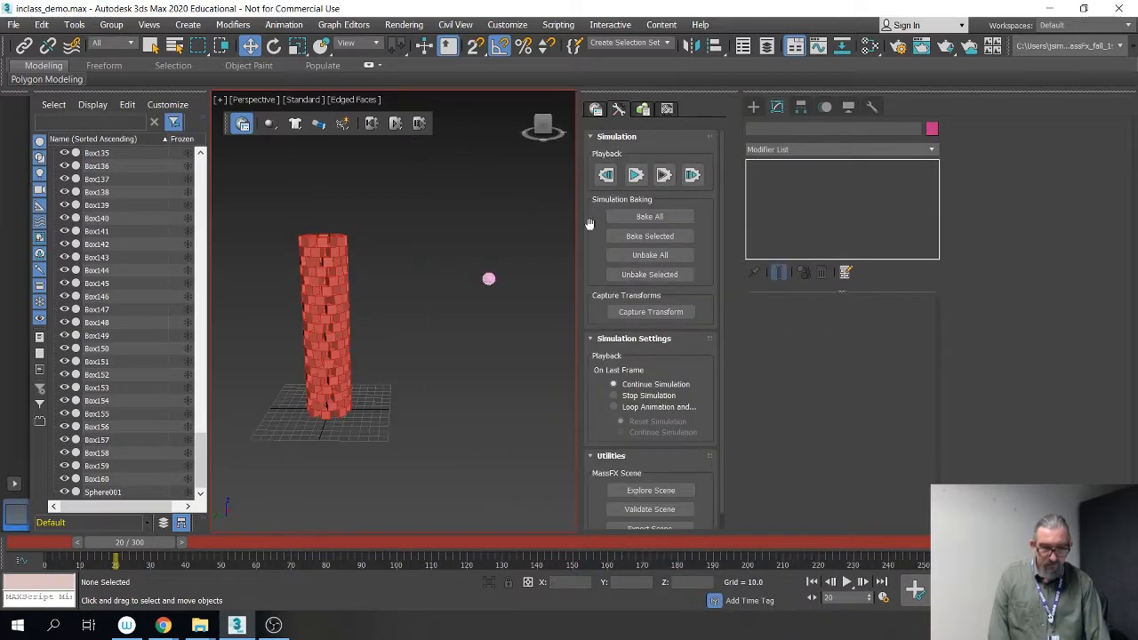
Step: Select the sphere and key it at frame 20 on the tower's far side, at about Y 35, Z 35
{"action": "left_click_drag", "start_coordinate": [448, 241], "coordinate": [513, 300]}
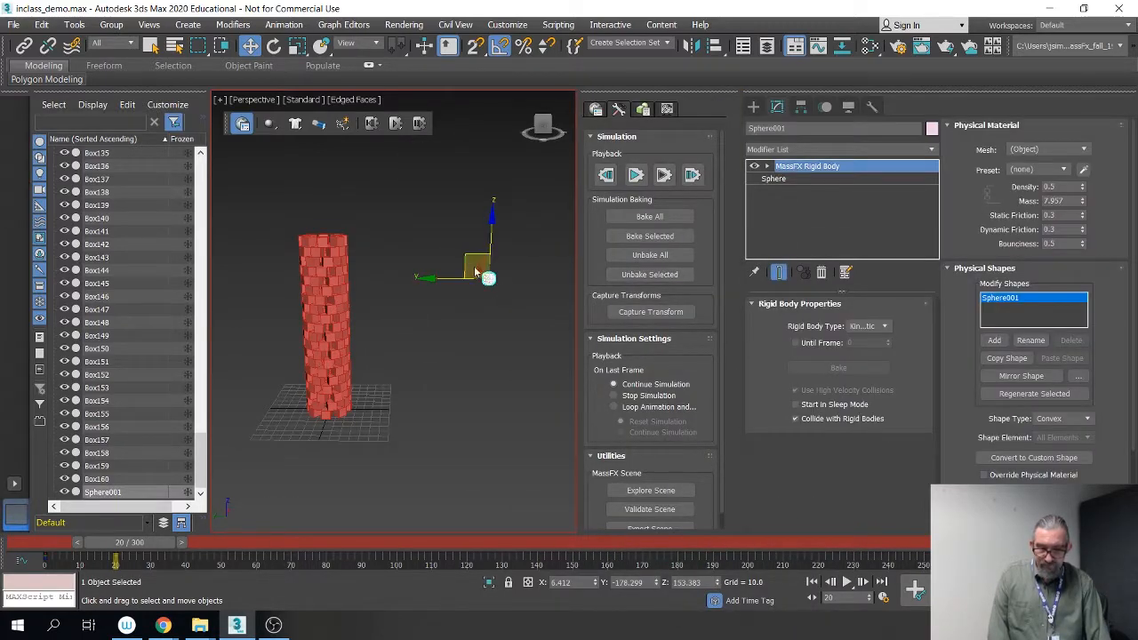
{"action": "middle_click_drag", "start_coordinate": [492, 324], "coordinate": [490, 304], "text": "alt"}
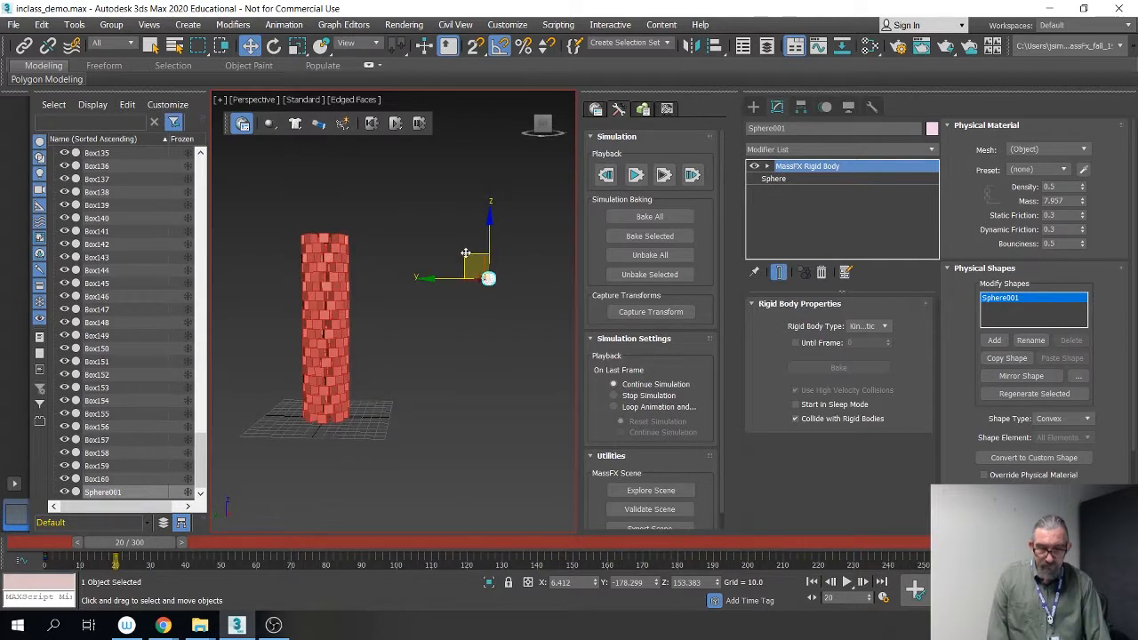
{"action": "left_click_drag", "start_coordinate": [465, 253], "coordinate": [274, 358]}
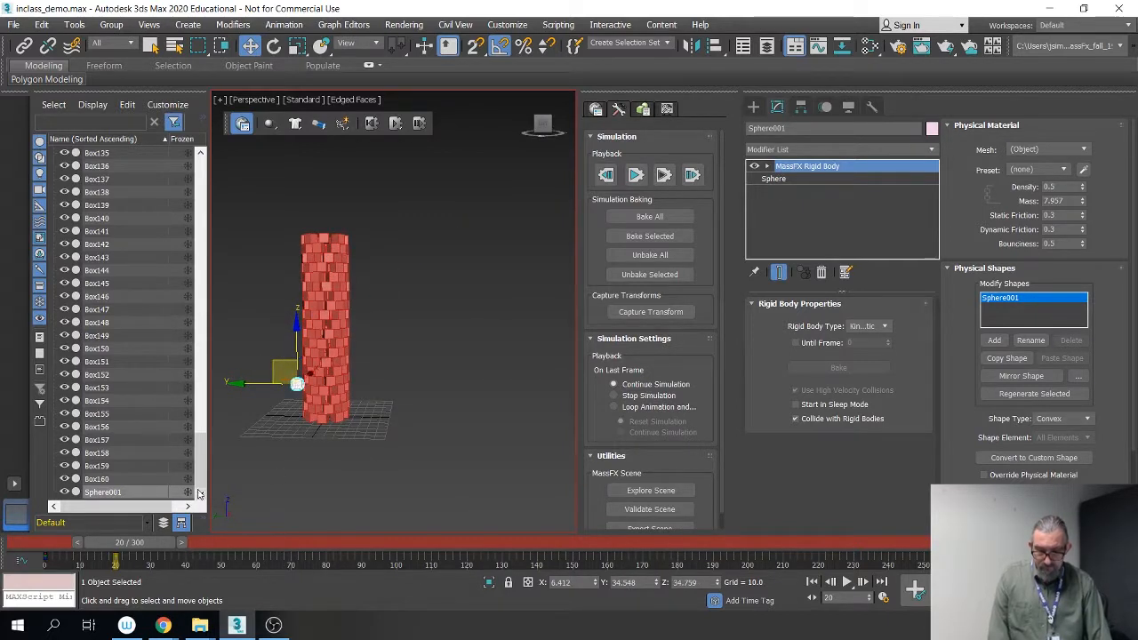
Step: Scrub the sphere's motion through the tower, then keep it kinematic only until frame 17
{"action": "mouse_move", "coordinate": [114, 544]}
{"action": "left_mouse_down"}
{"action": "mouse_move", "coordinate": [31, 556]}
{"action": "mouse_move", "coordinate": [42, 545]}
{"action": "mouse_move", "coordinate": [142, 542]}
{"action": "mouse_move", "coordinate": [40, 544]}
{"action": "mouse_move", "coordinate": [140, 543]}
{"action": "mouse_move", "coordinate": [115, 544]}
{"action": "left_mouse_up"}
{"action": "key", "text": "w"}
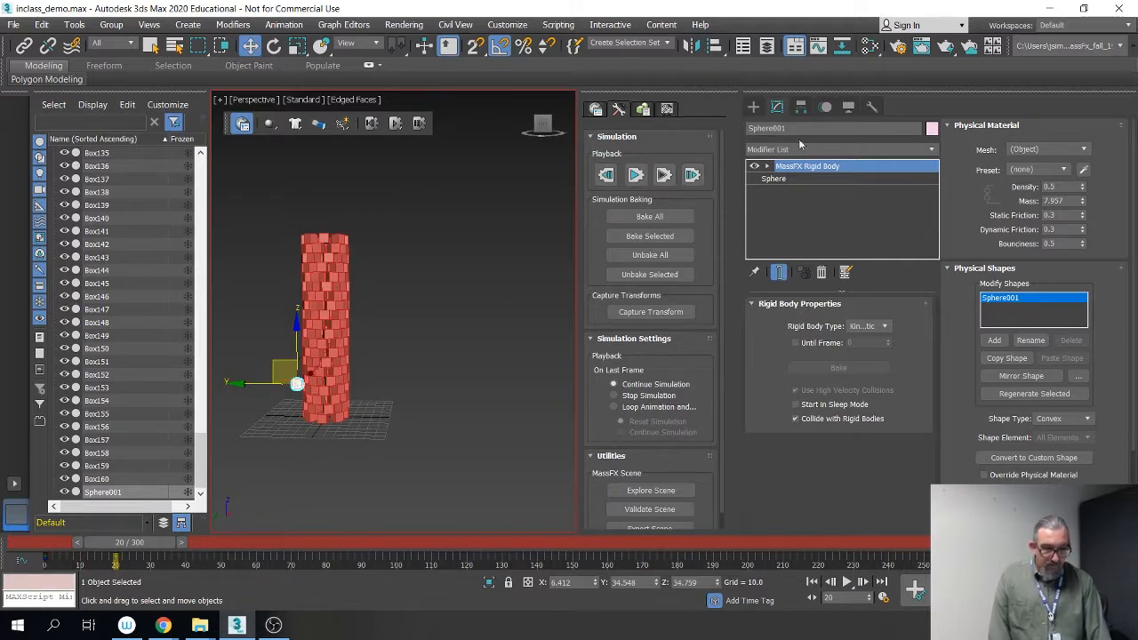
{"action": "left_click", "coordinate": [795, 343]}
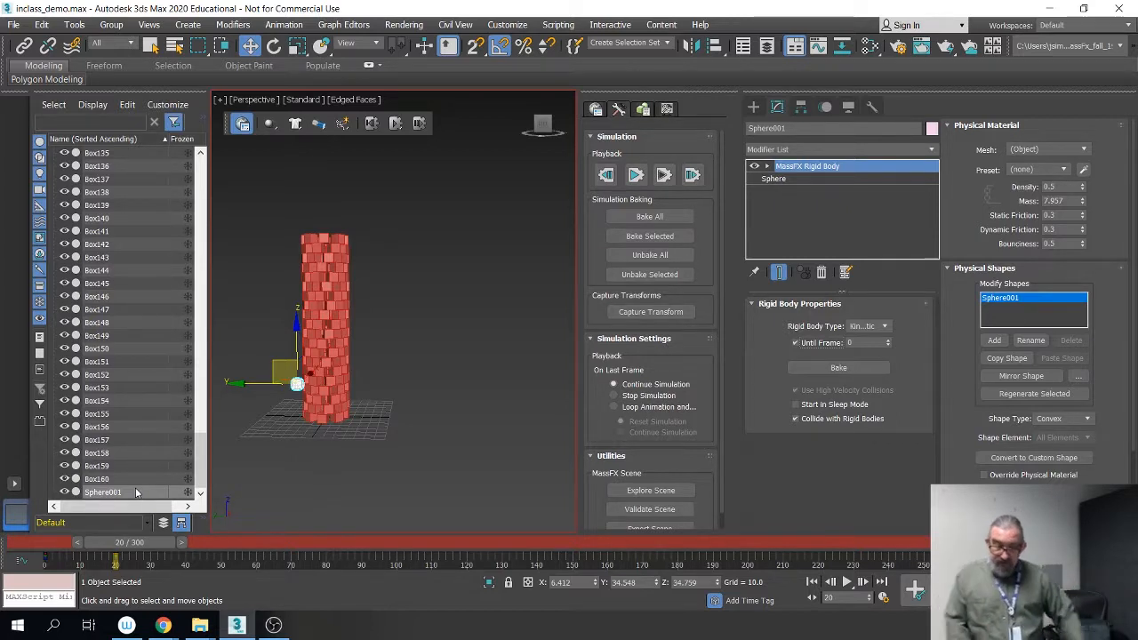
{"action": "left_click_drag", "start_coordinate": [130, 548], "coordinate": [118, 545]}
{"action": "key", "text": "w"}
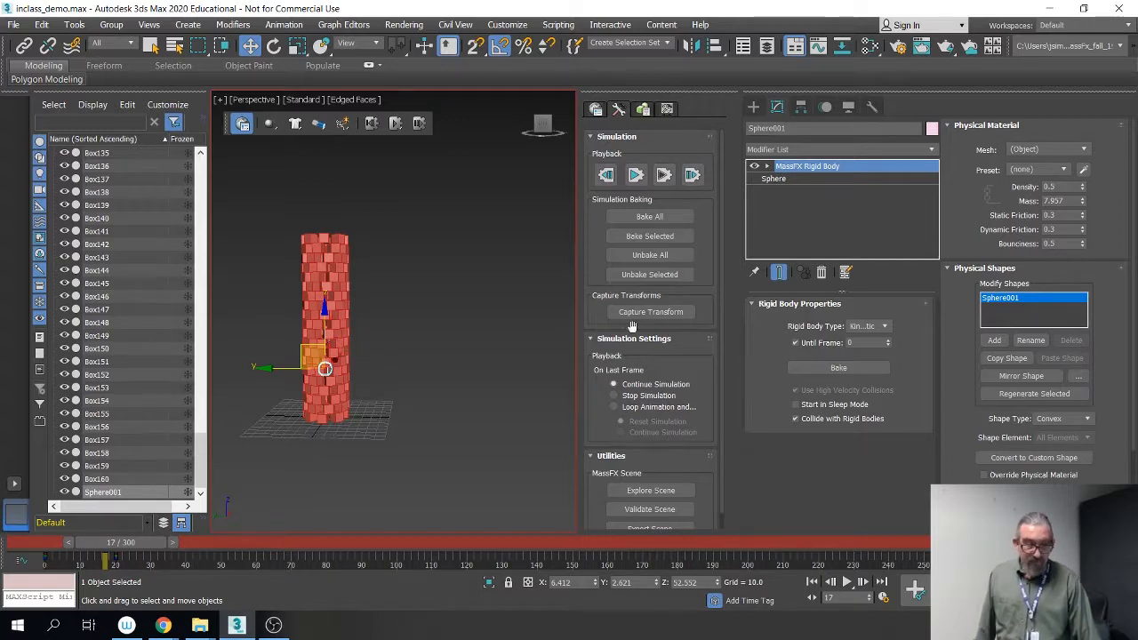
{"action": "left_click", "coordinate": [866, 343]}
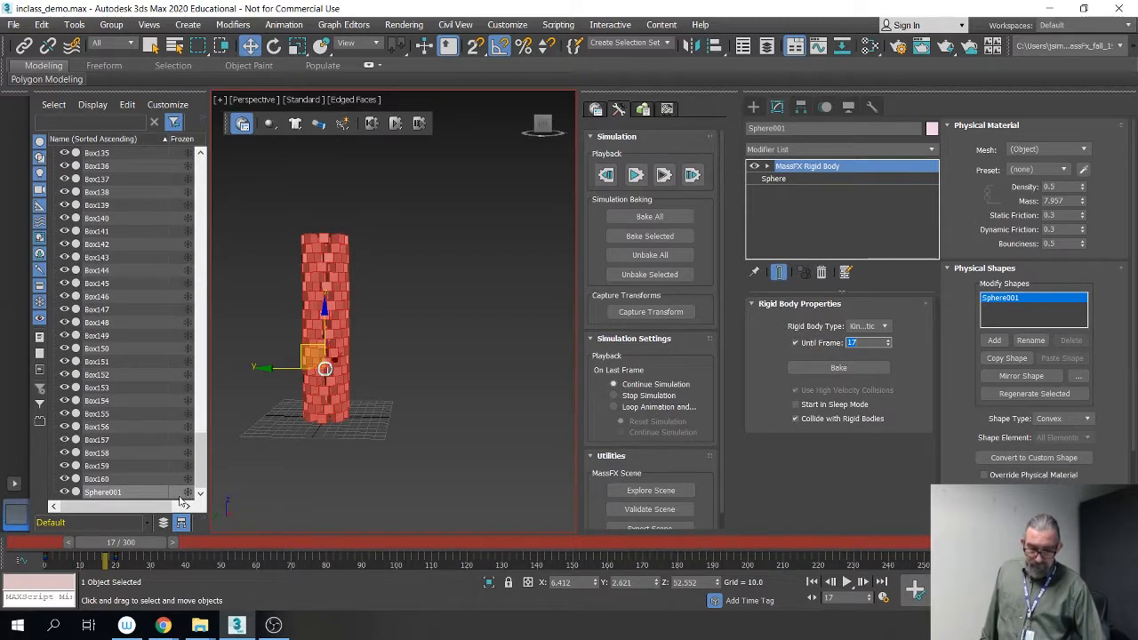
Step: Check the sphere's position at frame 20, turn off Auto Key, and return to frame 0
{"action": "mouse_move", "coordinate": [145, 535]}
{"action": "left_mouse_down"}
{"action": "mouse_move", "coordinate": [88, 542]}
{"action": "mouse_move", "coordinate": [158, 544]}
{"action": "left_mouse_up"}
{"action": "key", "text": "w"}
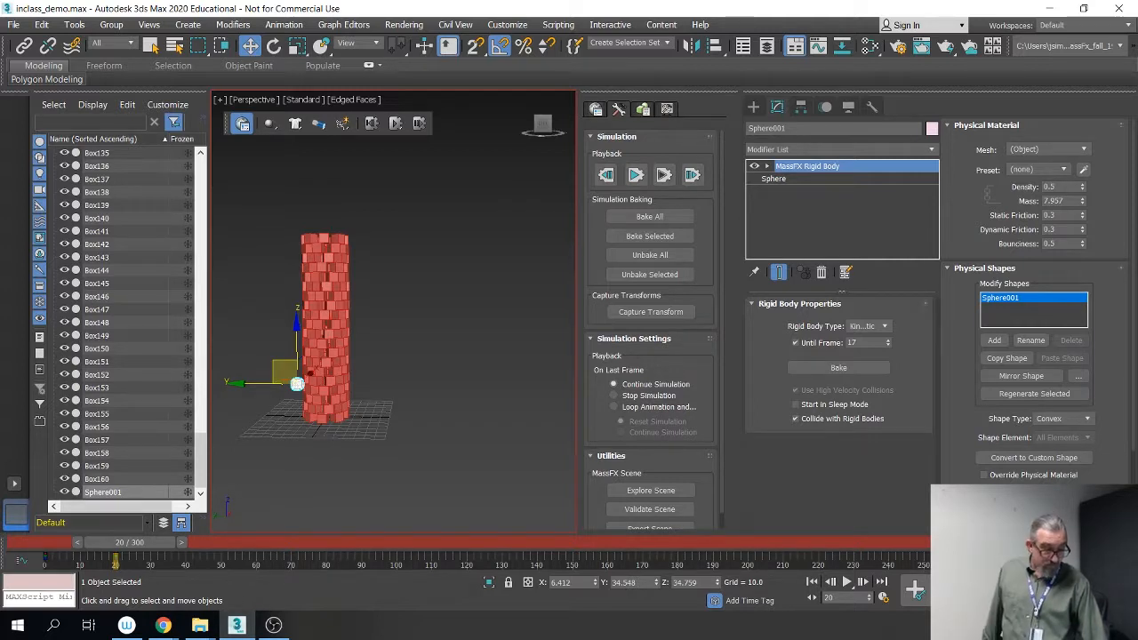
{"action": "left_click", "coordinate": [953, 582]}
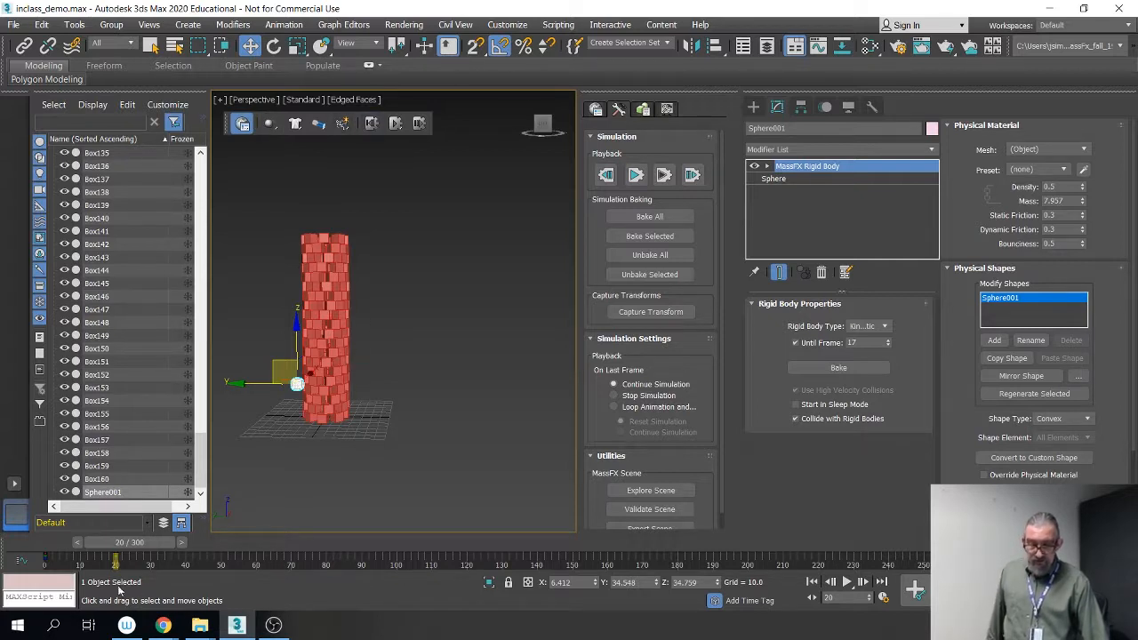
{"action": "left_click_drag", "start_coordinate": [152, 546], "coordinate": [78, 546]}
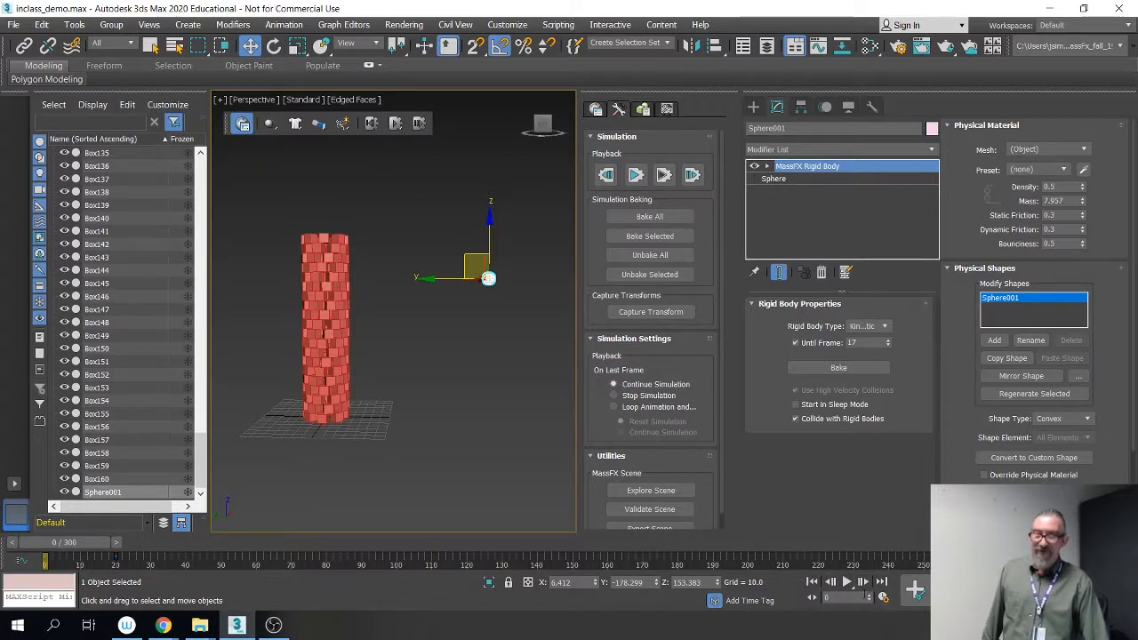
Step: Run the MassFX simulation of the sphere striking the tower, and reset it to the start
{"action": "left_click", "coordinate": [397, 126]}
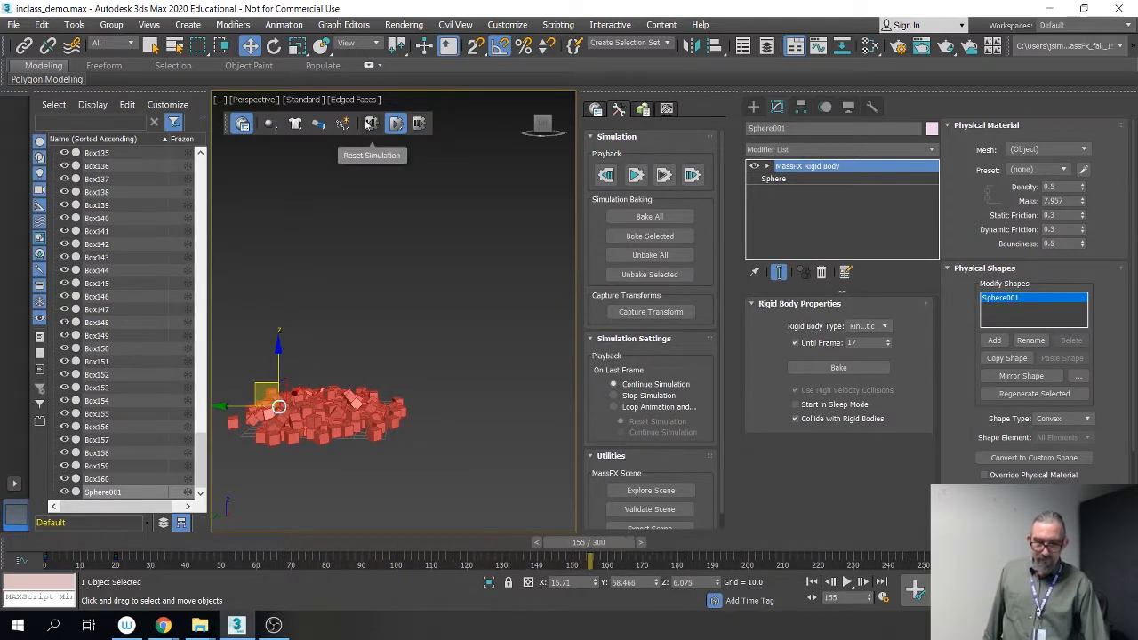
{"action": "left_click", "coordinate": [420, 125]}
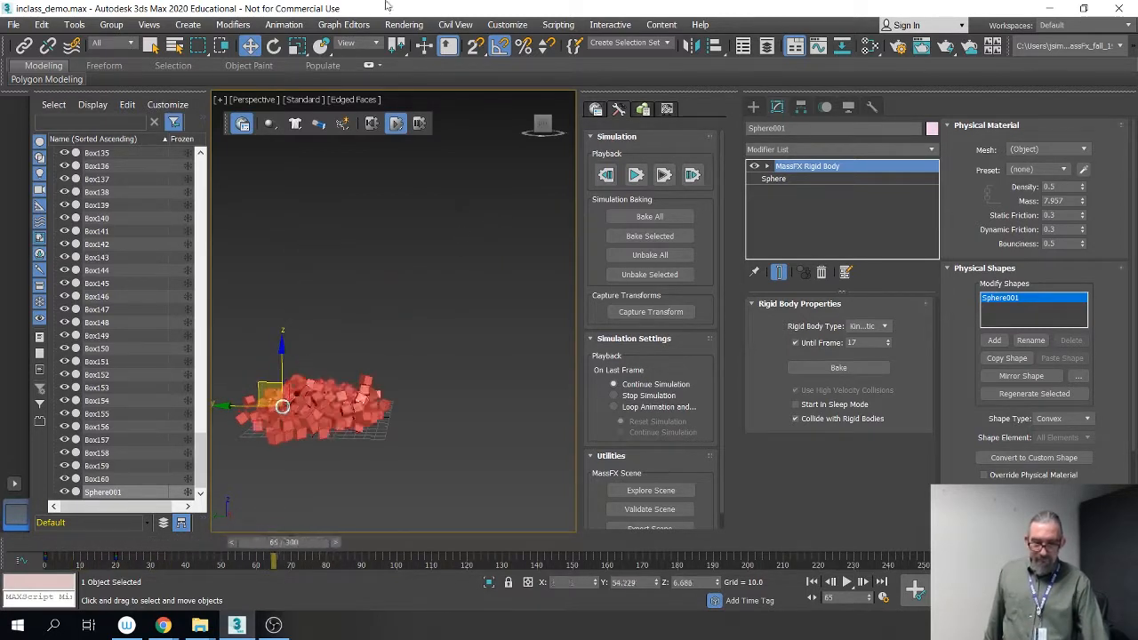
{"action": "left_click", "coordinate": [372, 124]}
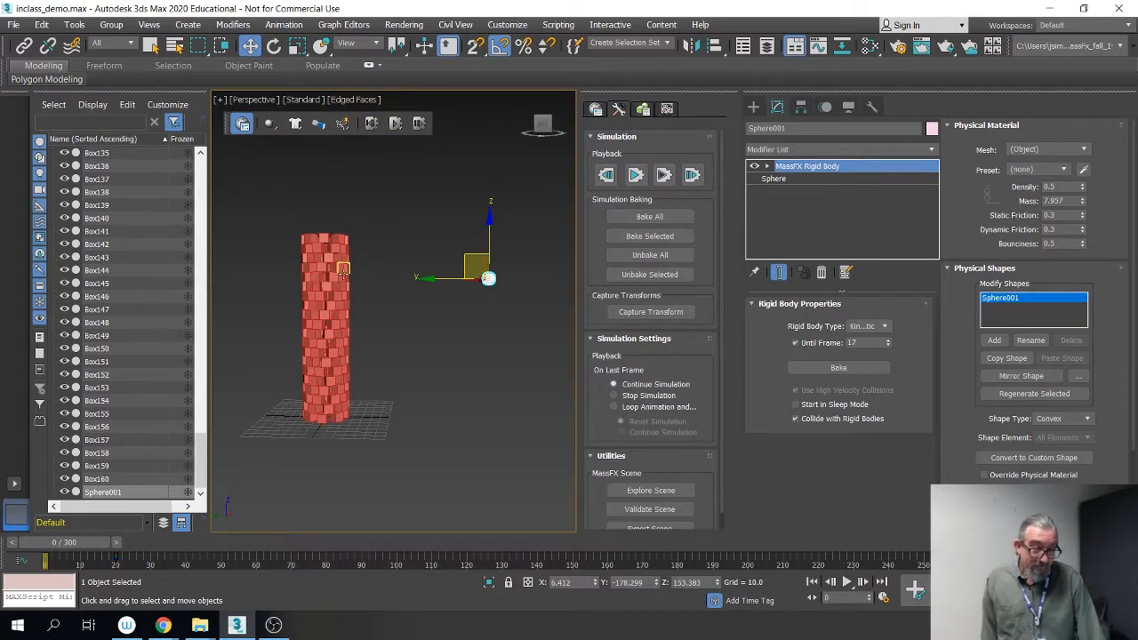
Step: Apply the Concrete physical material preset to a box in the tower's top row
{"action": "left_click", "coordinate": [326, 237]}
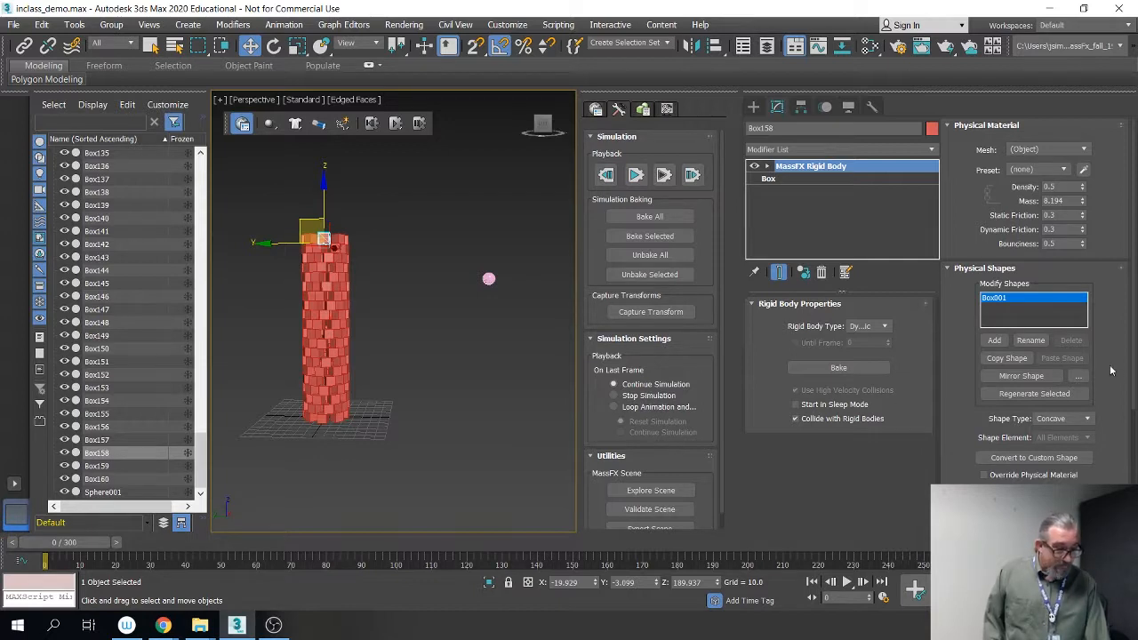
{"action": "scroll", "coordinate": [1116, 400], "scroll_direction": "down", "scroll_amount": 4}
{"action": "scroll", "coordinate": [1117, 401], "scroll_direction": "up", "scroll_amount": 4}
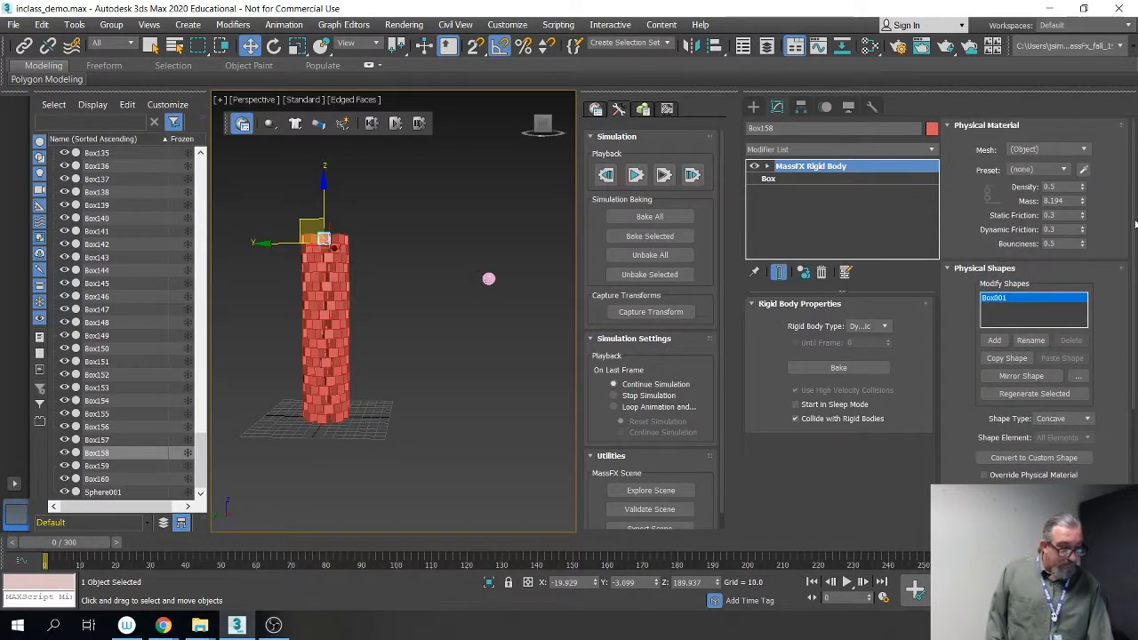
{"action": "left_click", "coordinate": [1065, 169]}
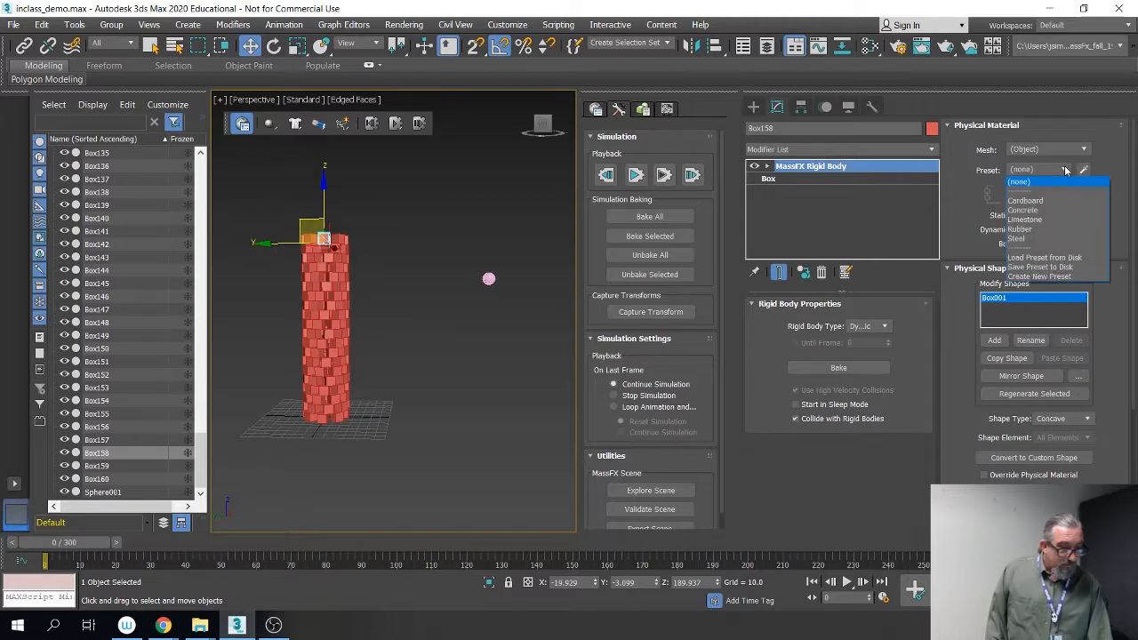
{"action": "left_click", "coordinate": [1024, 210]}
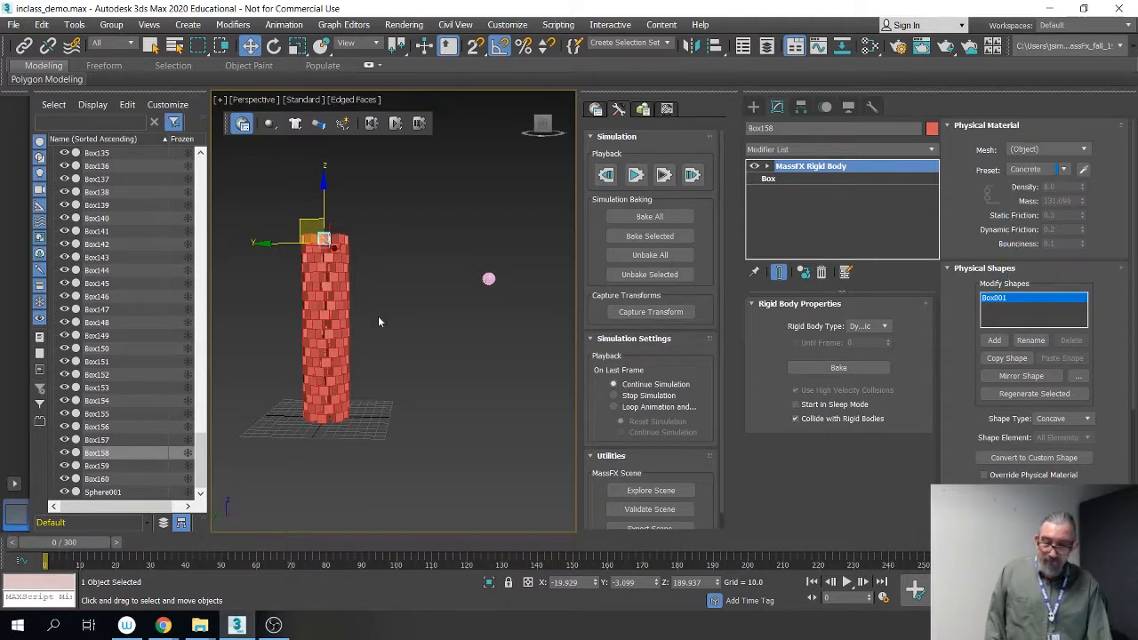
Step: Apply the Cardboard physical material preset to the sphere, then run the simulation and reset it
{"action": "left_click", "coordinate": [488, 279]}
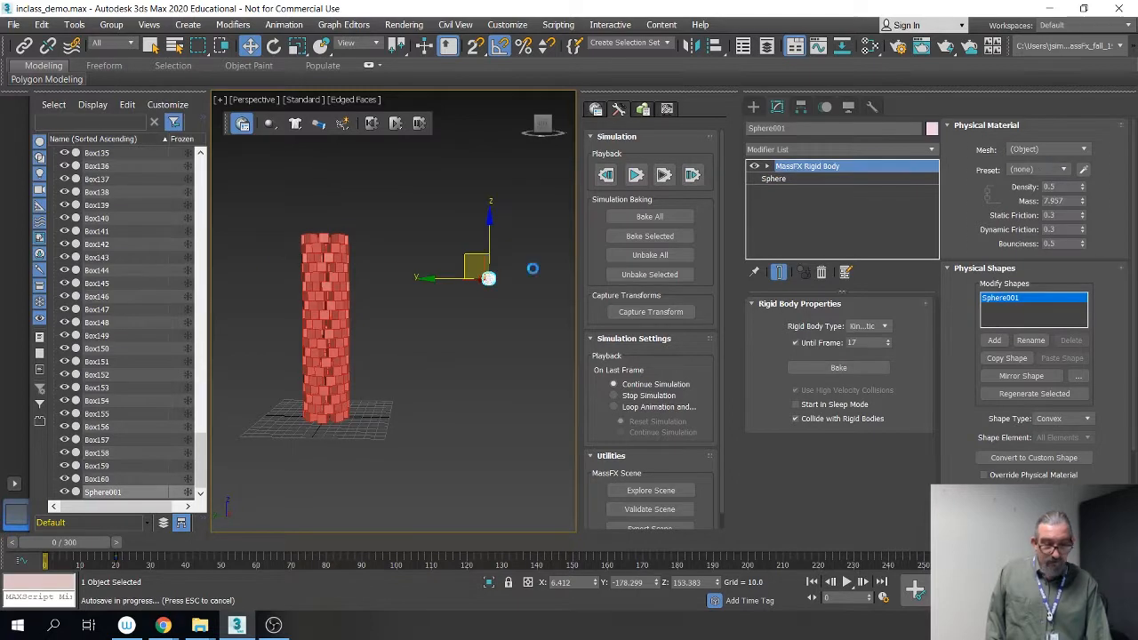
{"action": "left_click", "coordinate": [1044, 168]}
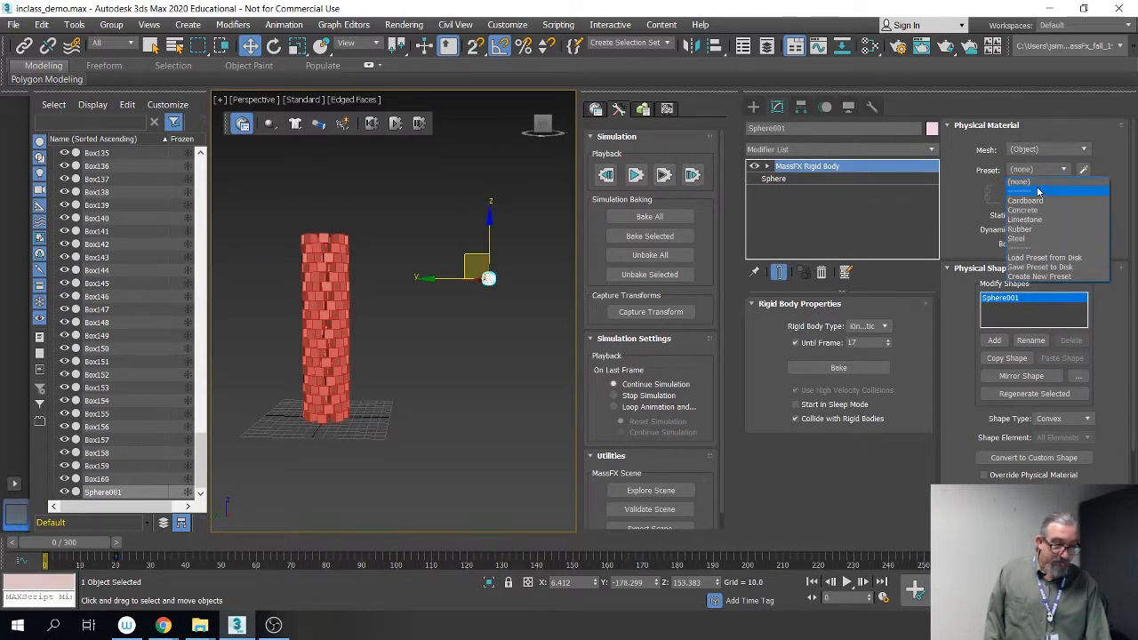
{"action": "left_click", "coordinate": [1028, 201]}
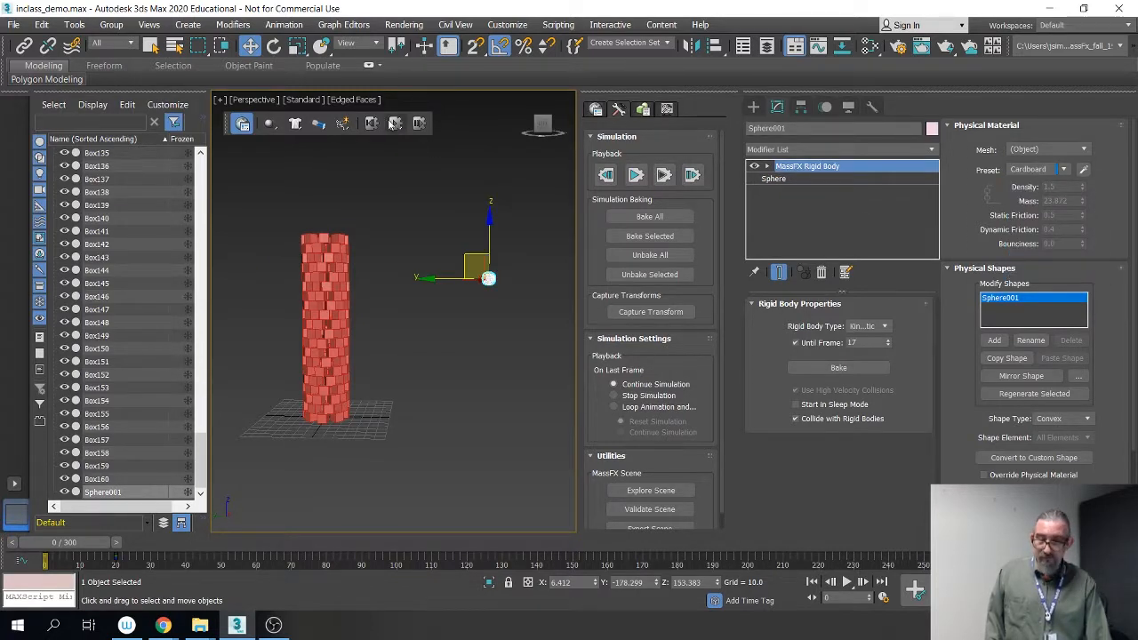
{"action": "left_click", "coordinate": [396, 124]}
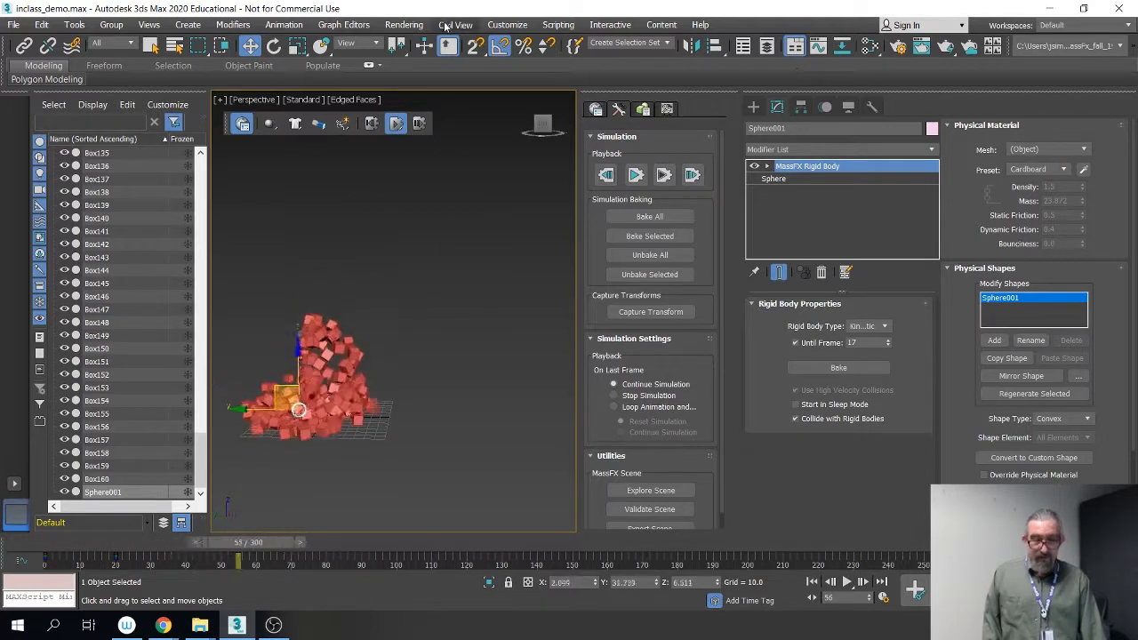
{"action": "left_click", "coordinate": [371, 124]}
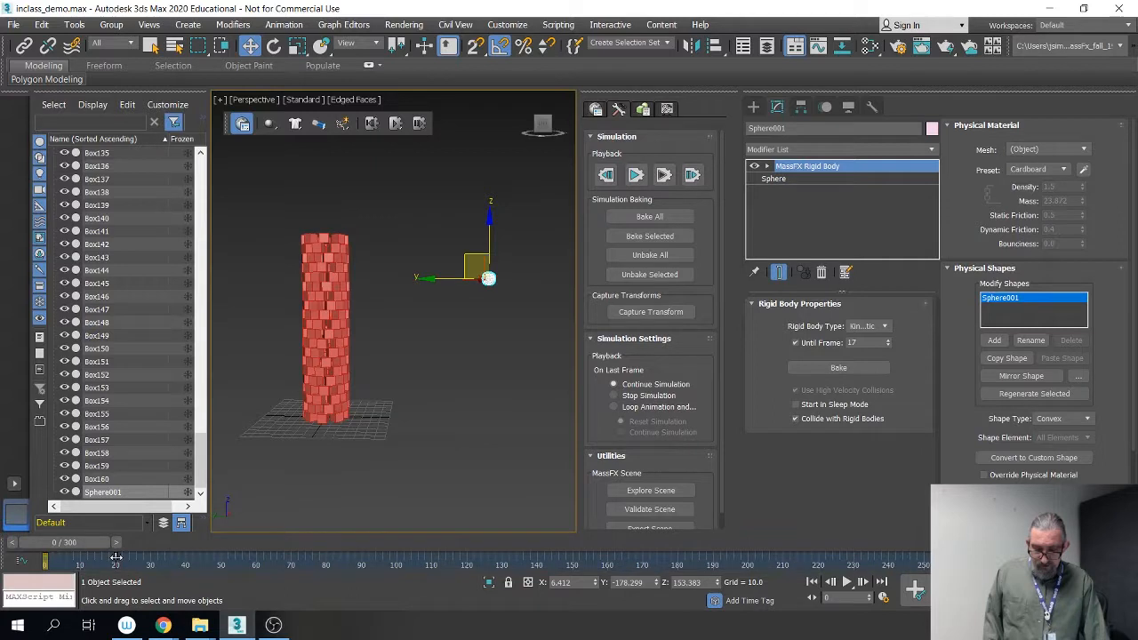
Step: Move the sphere's end keyframe to frame 30, then run the simulation twice, resetting it after each run
{"action": "left_click_drag", "start_coordinate": [115, 557], "coordinate": [150, 558]}
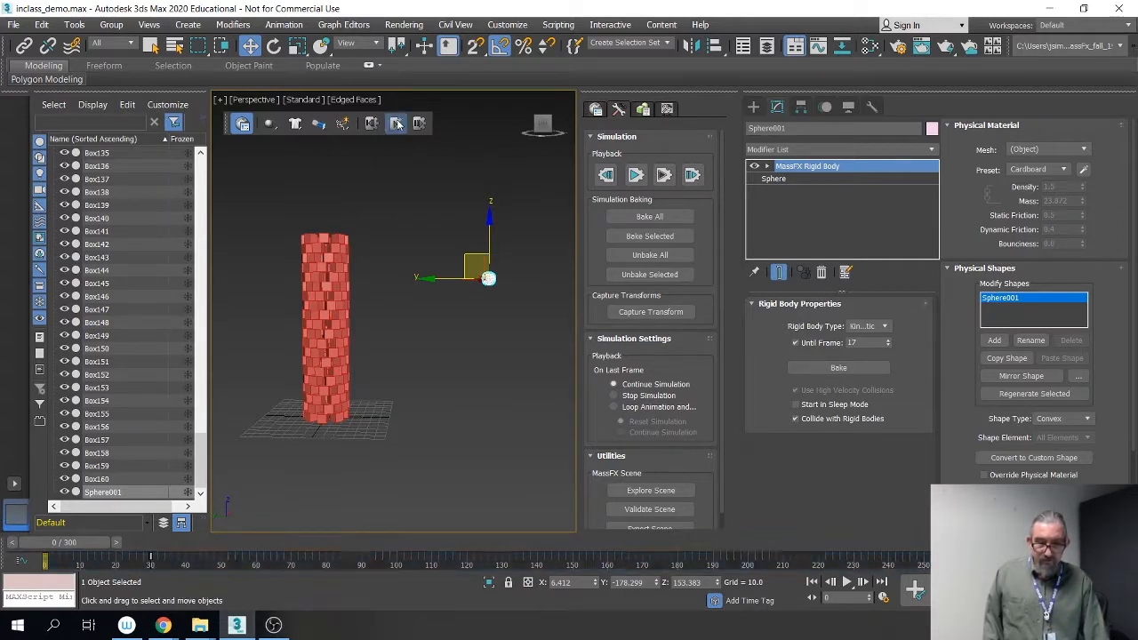
{"action": "key", "text": "slash"}
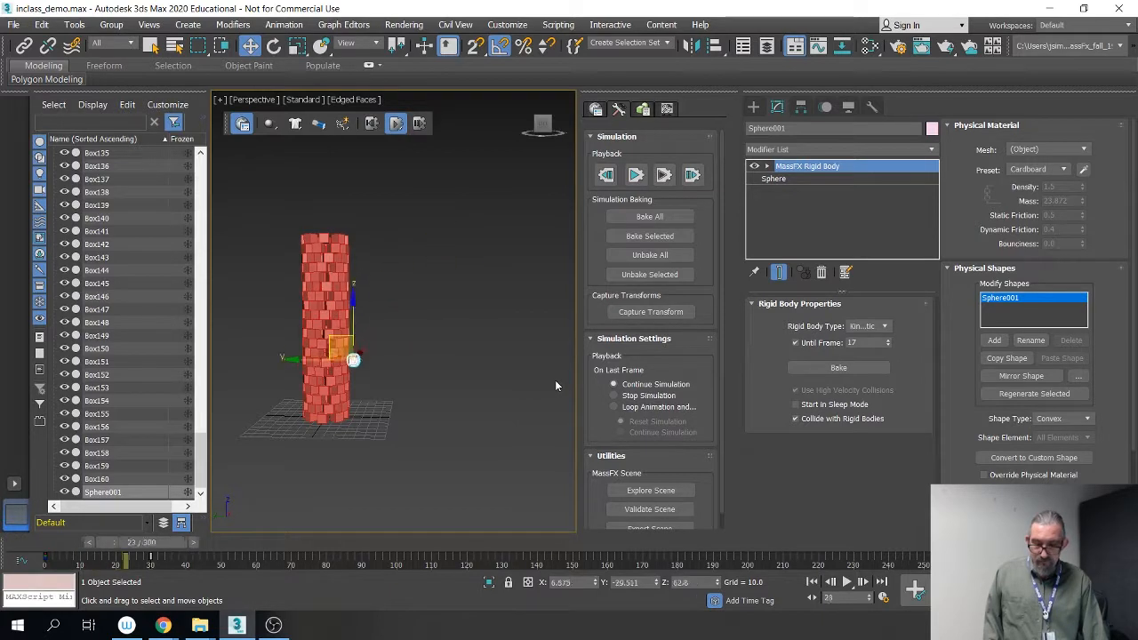
{"action": "left_click", "coordinate": [366, 122]}
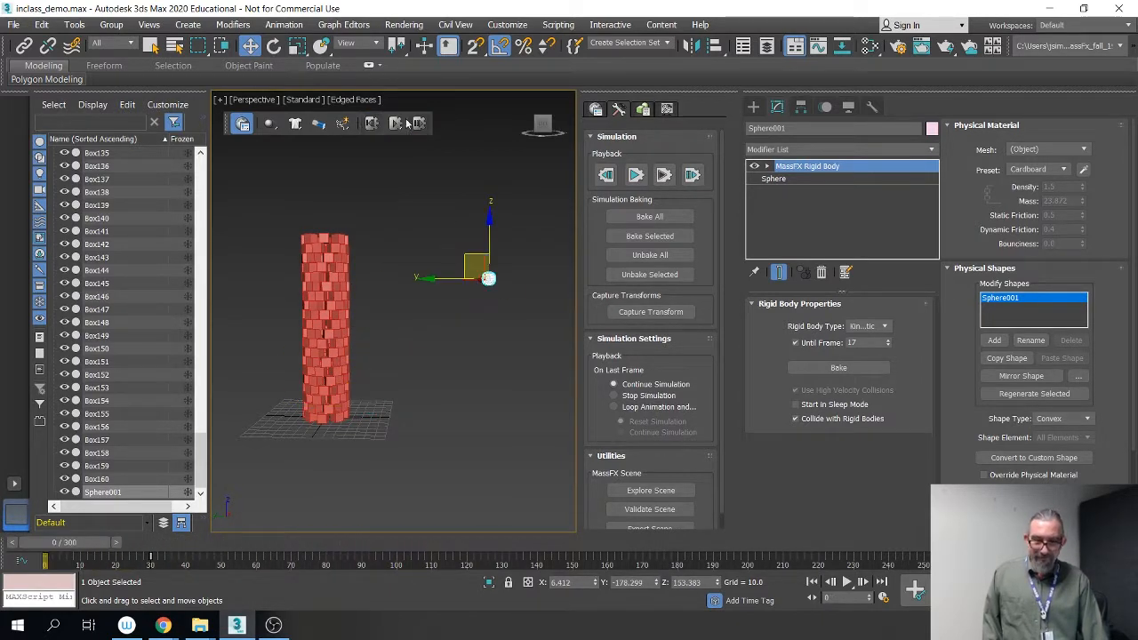
{"action": "key", "text": "slash"}
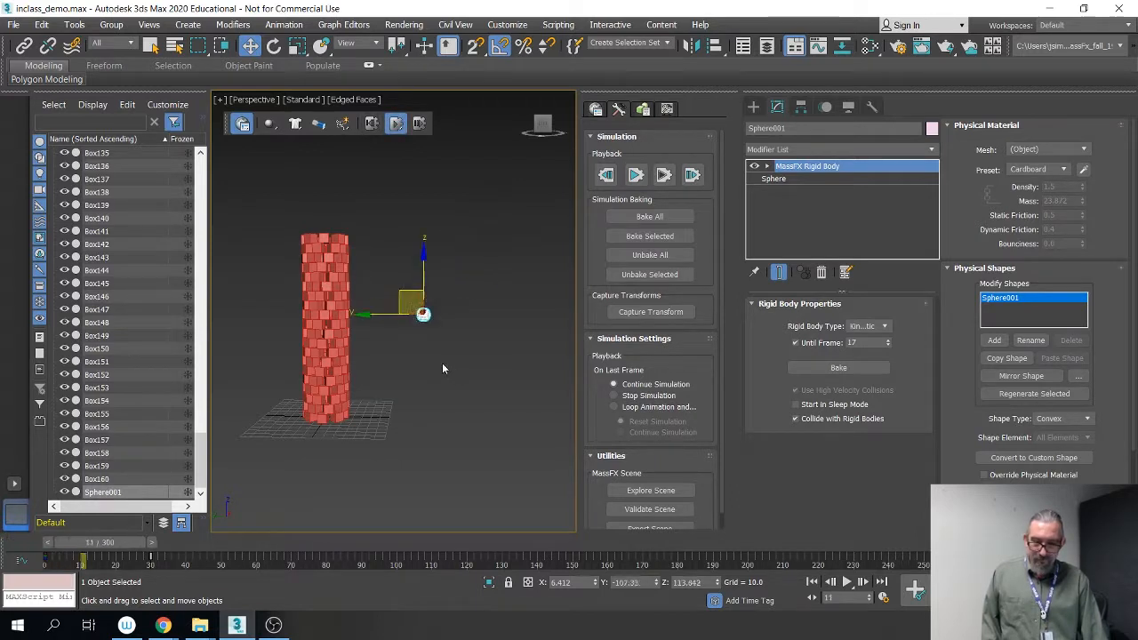
{"action": "left_click", "coordinate": [371, 122]}
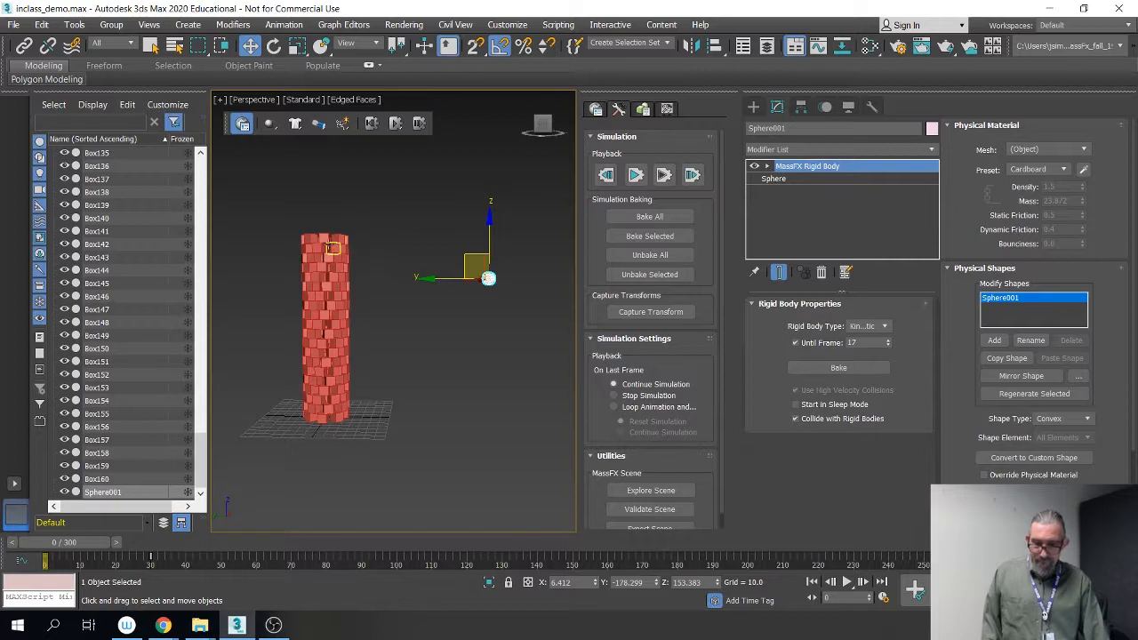
Step: Change the physical material preset of the tower's top-row box to Cardboard
{"action": "left_click", "coordinate": [325, 247]}
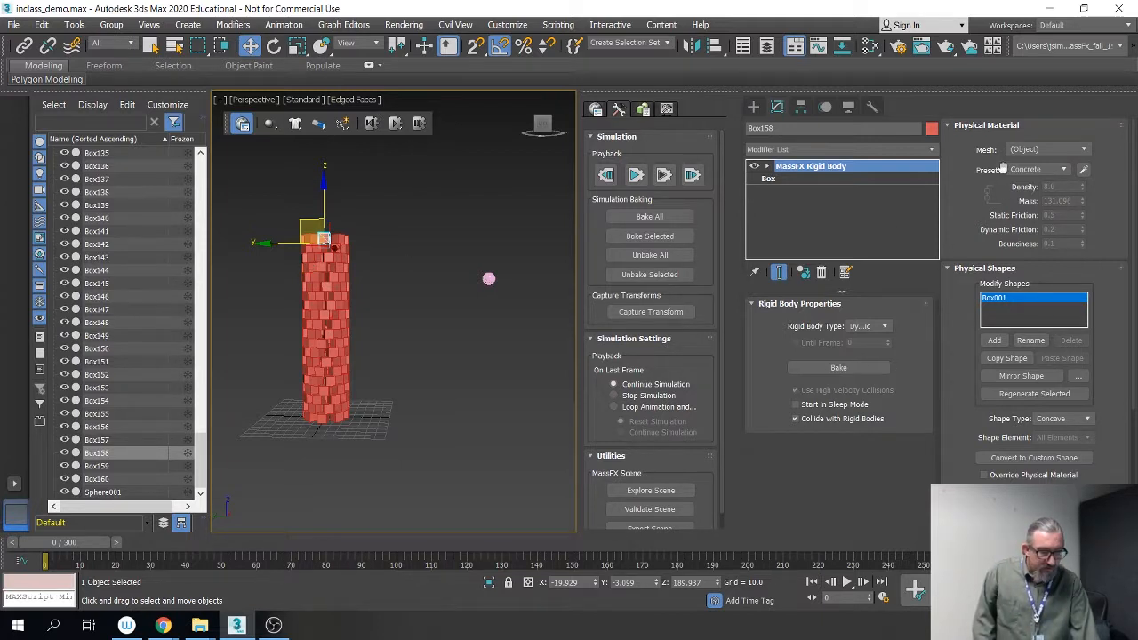
{"action": "left_click", "coordinate": [1068, 167]}
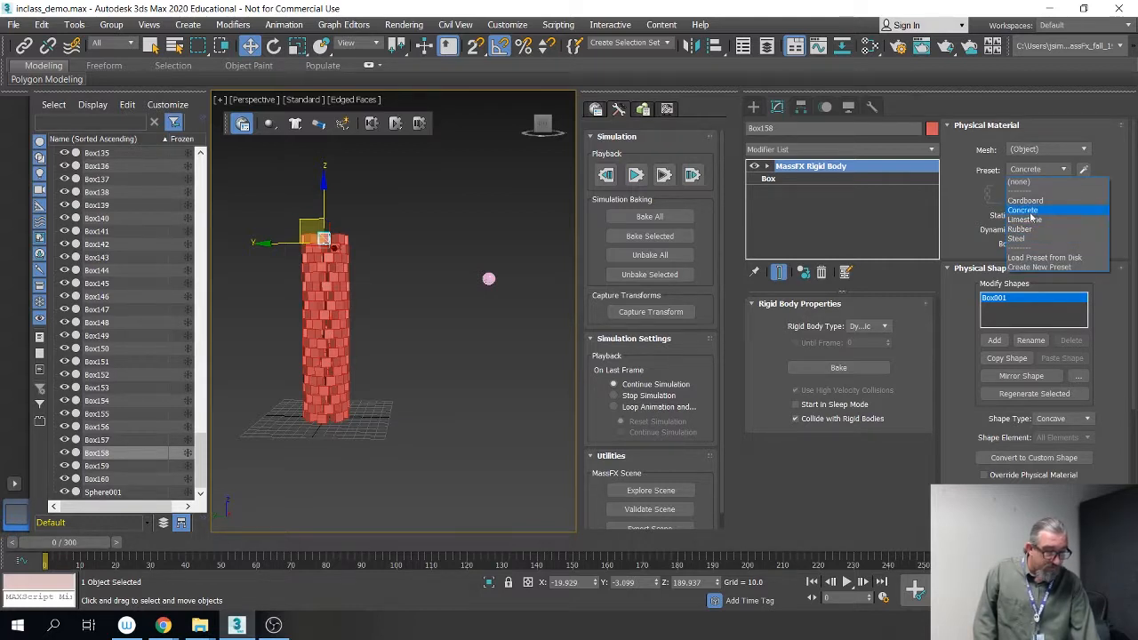
{"action": "left_click", "coordinate": [1027, 201]}
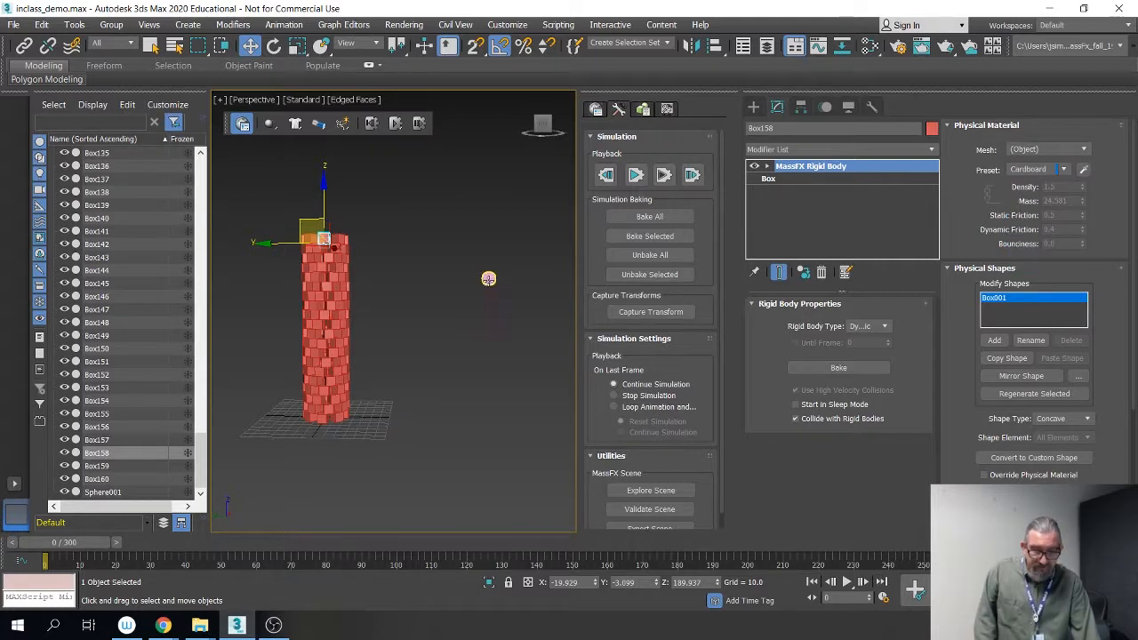
Step: Change the sphere's physical material preset to Steel
{"action": "left_click", "coordinate": [488, 278]}
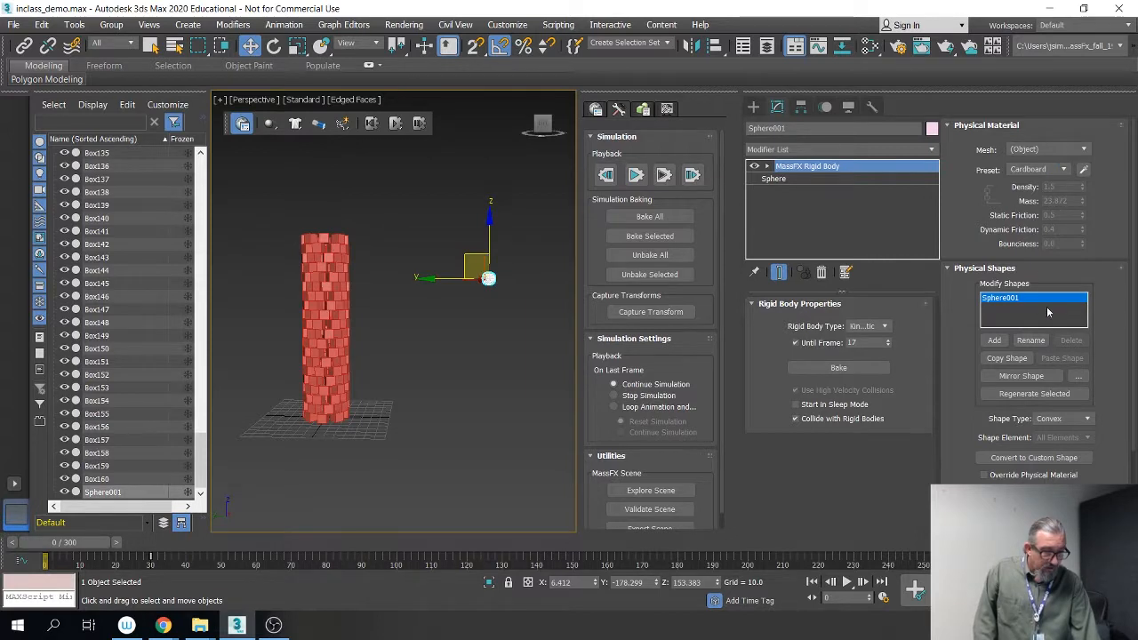
{"action": "left_click", "coordinate": [1058, 171]}
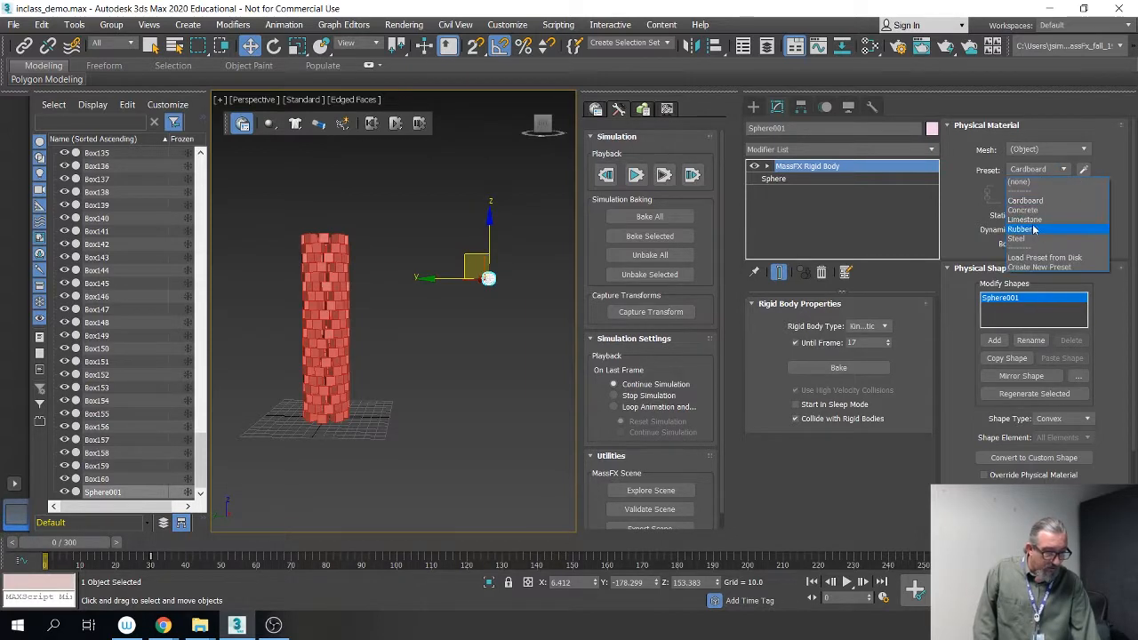
{"action": "left_click", "coordinate": [1018, 238]}
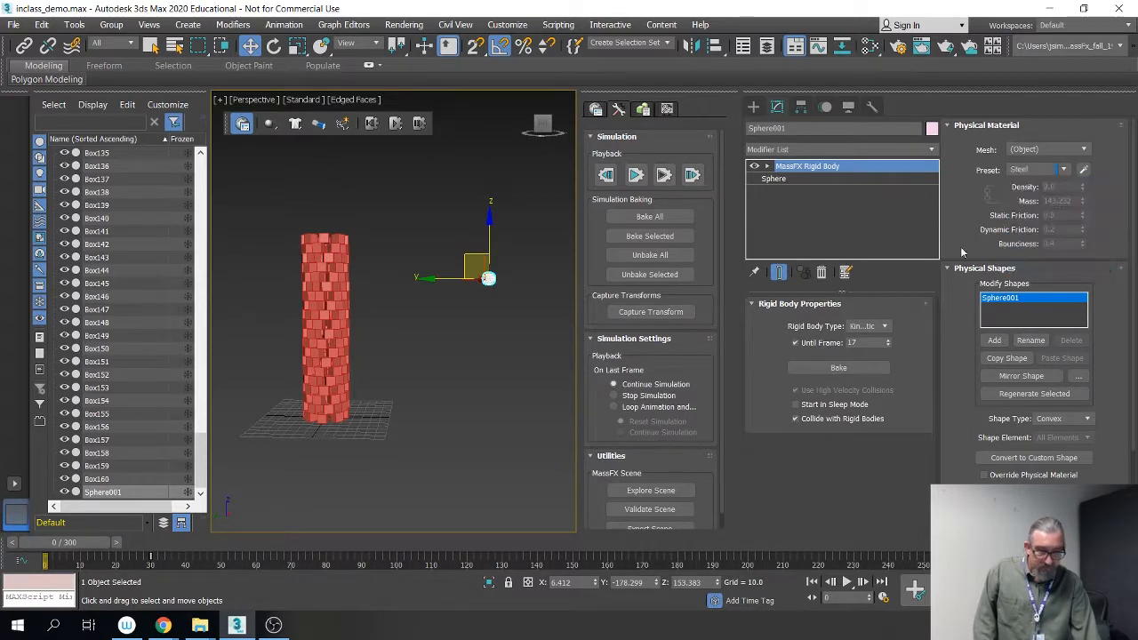
Step: Run the simulation with the steel sphere, examine its impact at the tower's base up close, then reset the simulation
{"action": "left_click", "coordinate": [395, 123]}
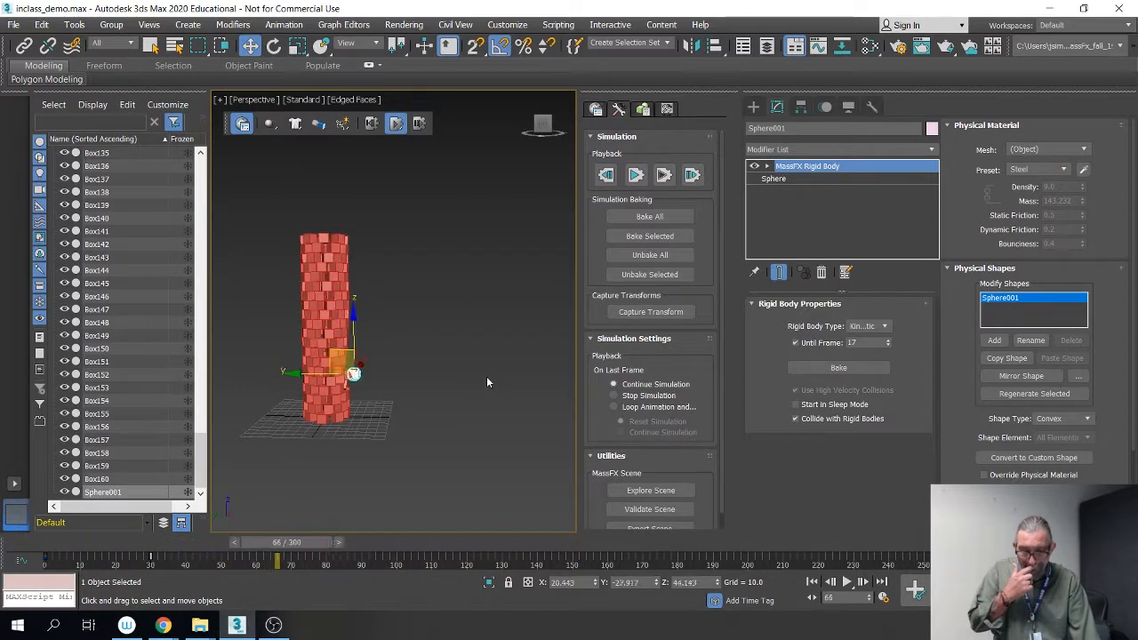
{"action": "middle_click_drag", "start_coordinate": [475, 367], "coordinate": [480, 389], "text": "alt"}
{"action": "scroll", "coordinate": [358, 379], "scroll_direction": "up", "scroll_amount": 8}
{"action": "scroll", "coordinate": [422, 369], "scroll_direction": "down", "scroll_amount": 5}
{"action": "middle_click_drag", "start_coordinate": [480, 389], "coordinate": [472, 350]}
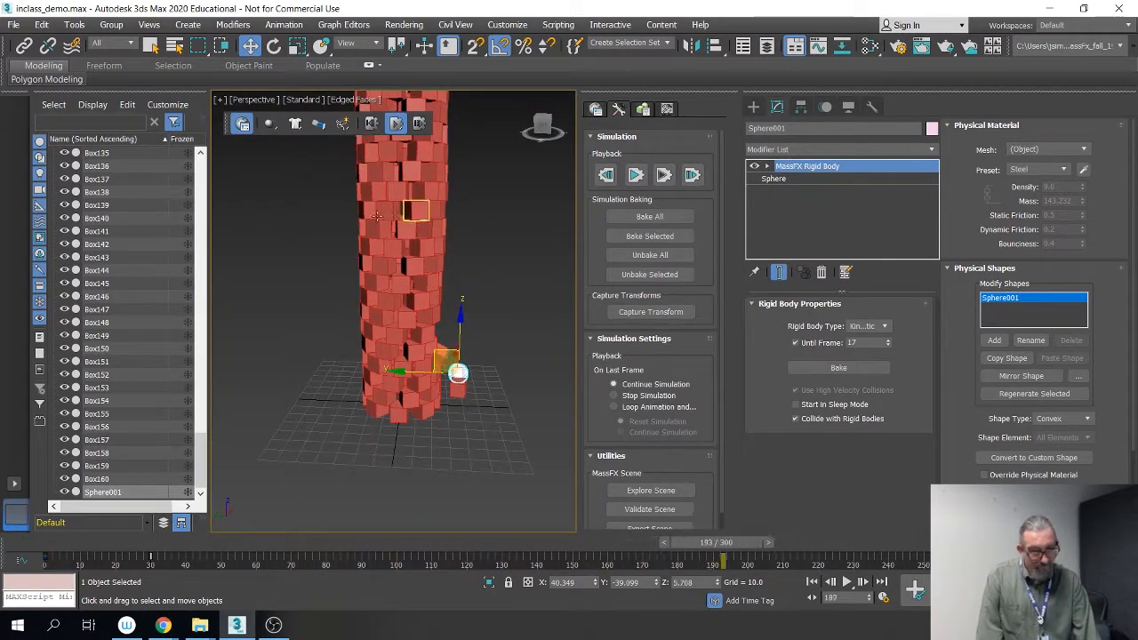
{"action": "left_click", "coordinate": [371, 124]}
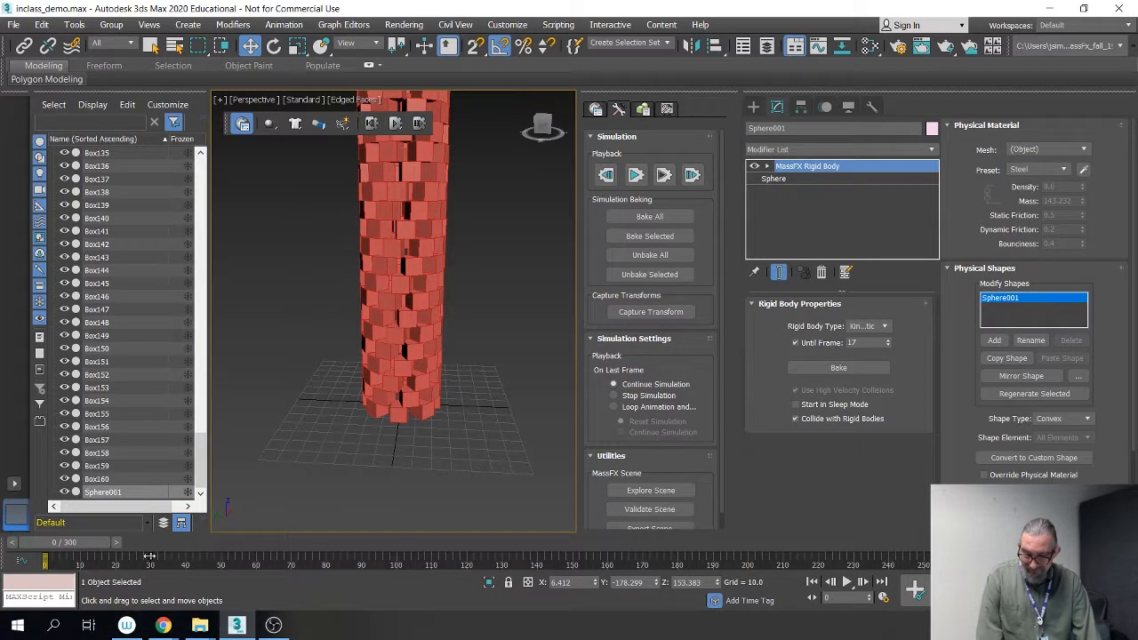
Step: Move the sphere's end keyframe to about frame 23, then run the simulation twice, resetting it after each run
{"action": "left_click_drag", "start_coordinate": [150, 556], "coordinate": [125, 556]}
{"action": "scroll", "coordinate": [545, 346], "scroll_direction": "down", "scroll_amount": 5}
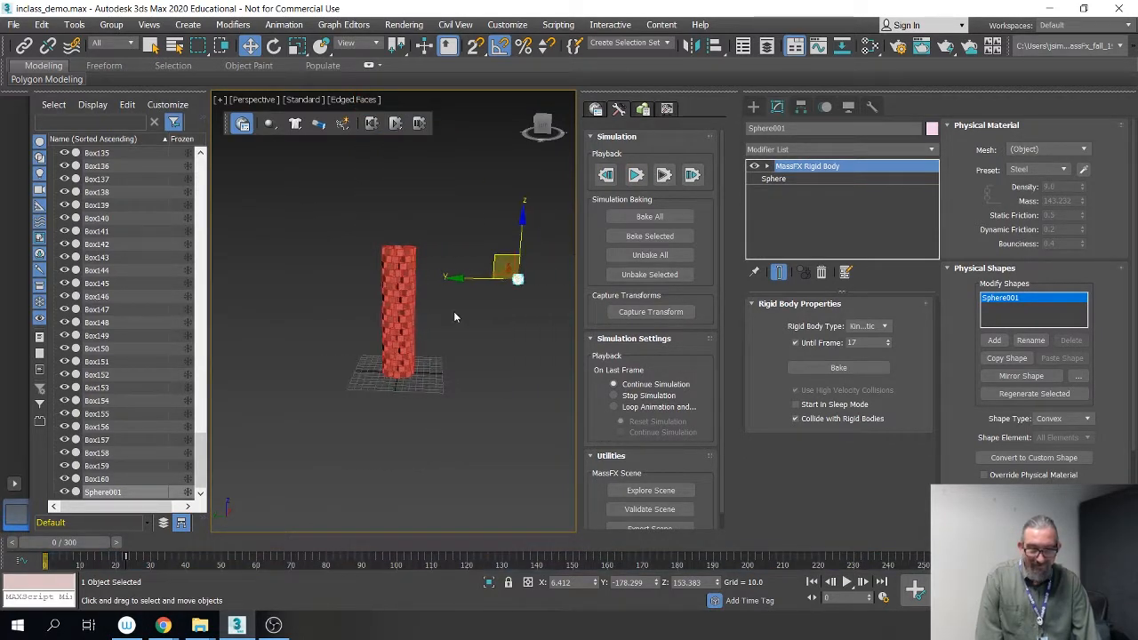
{"action": "left_click", "coordinate": [396, 123]}
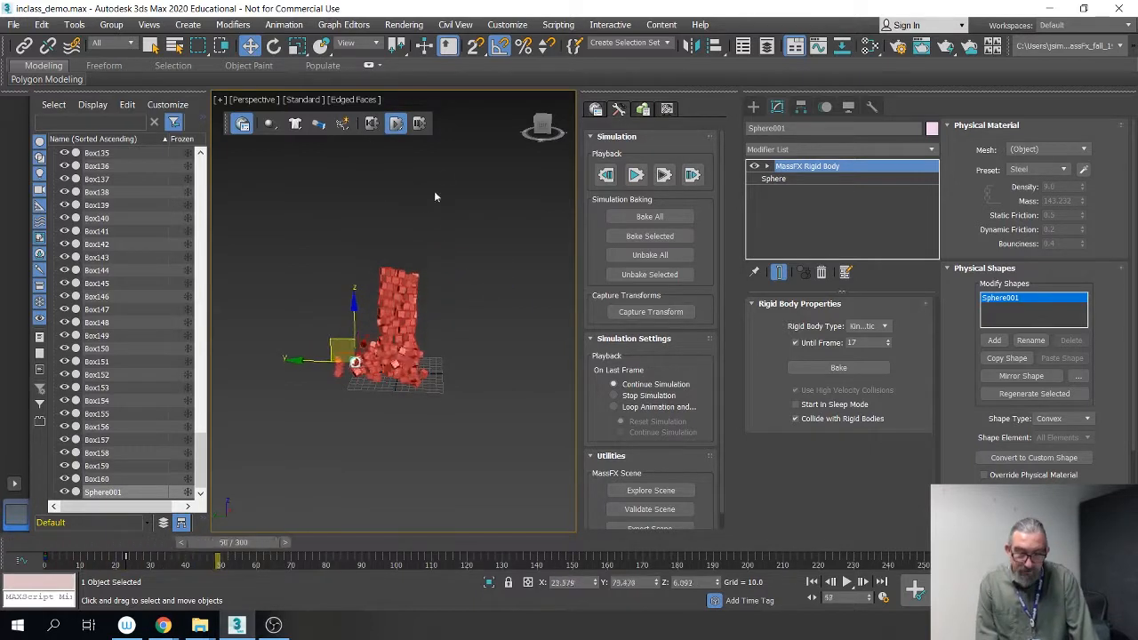
{"action": "left_click", "coordinate": [372, 124]}
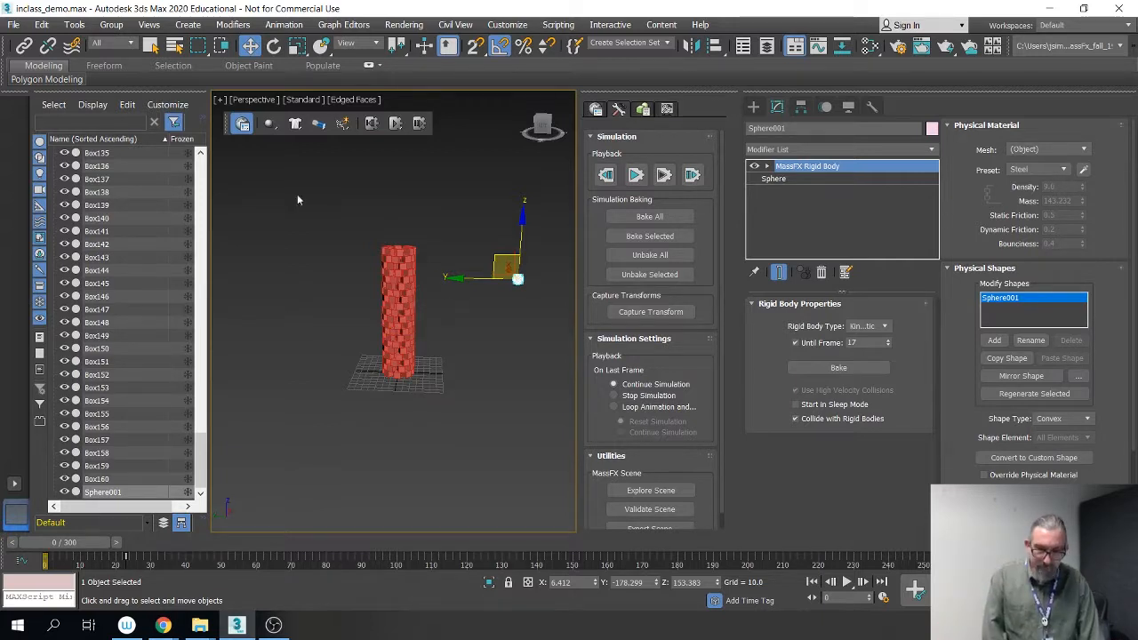
{"action": "left_click", "coordinate": [396, 123]}
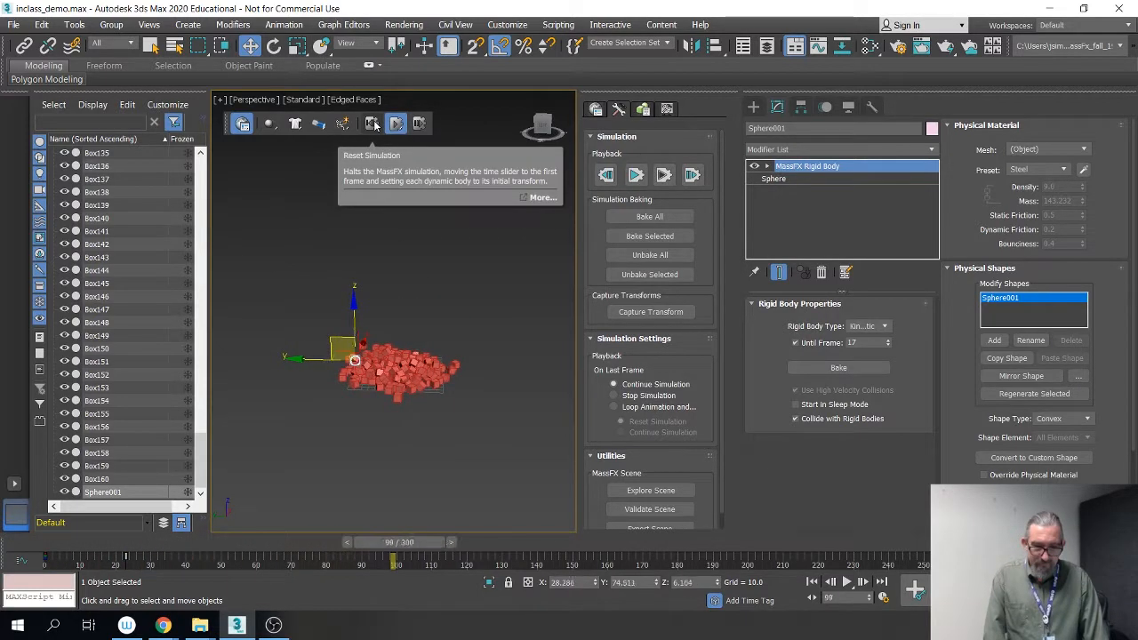
{"action": "left_click", "coordinate": [372, 124]}
Step: Run the simulation once more with a closer view of the tower's collapse, then reset it to frame 0
{"action": "scroll", "coordinate": [373, 300], "scroll_direction": "up", "scroll_amount": 5}
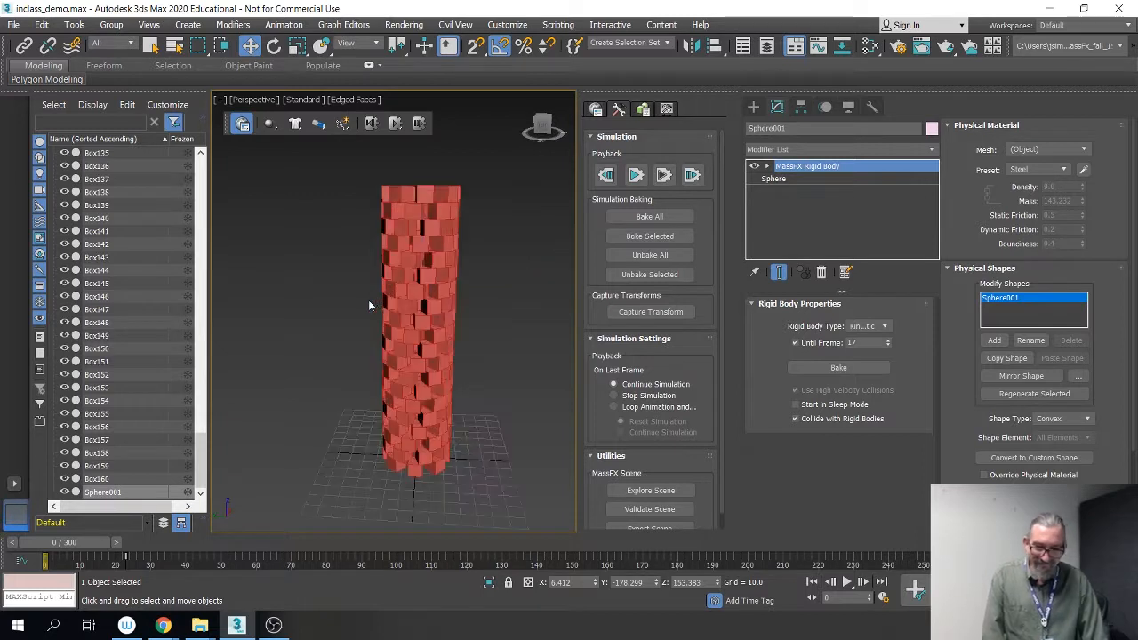
{"action": "middle_click_drag", "start_coordinate": [404, 333], "coordinate": [355, 350]}
{"action": "scroll", "coordinate": [314, 338], "scroll_direction": "up", "scroll_amount": 4}
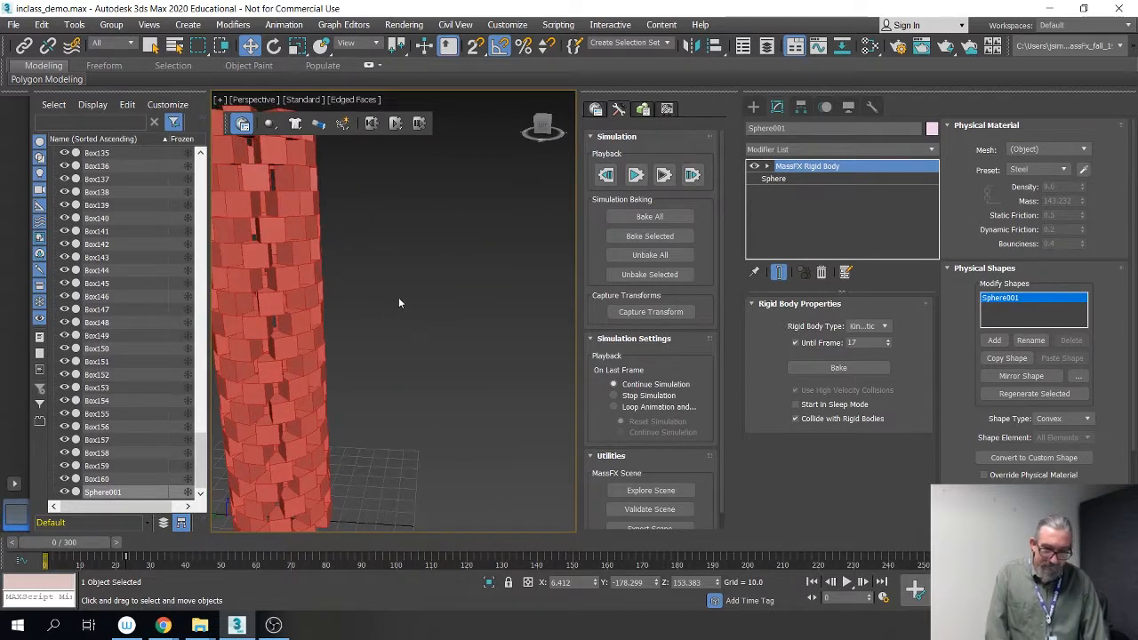
{"action": "scroll", "coordinate": [399, 303], "scroll_direction": "down", "scroll_amount": 6}
{"action": "scroll", "coordinate": [399, 302], "scroll_direction": "up", "scroll_amount": 2}
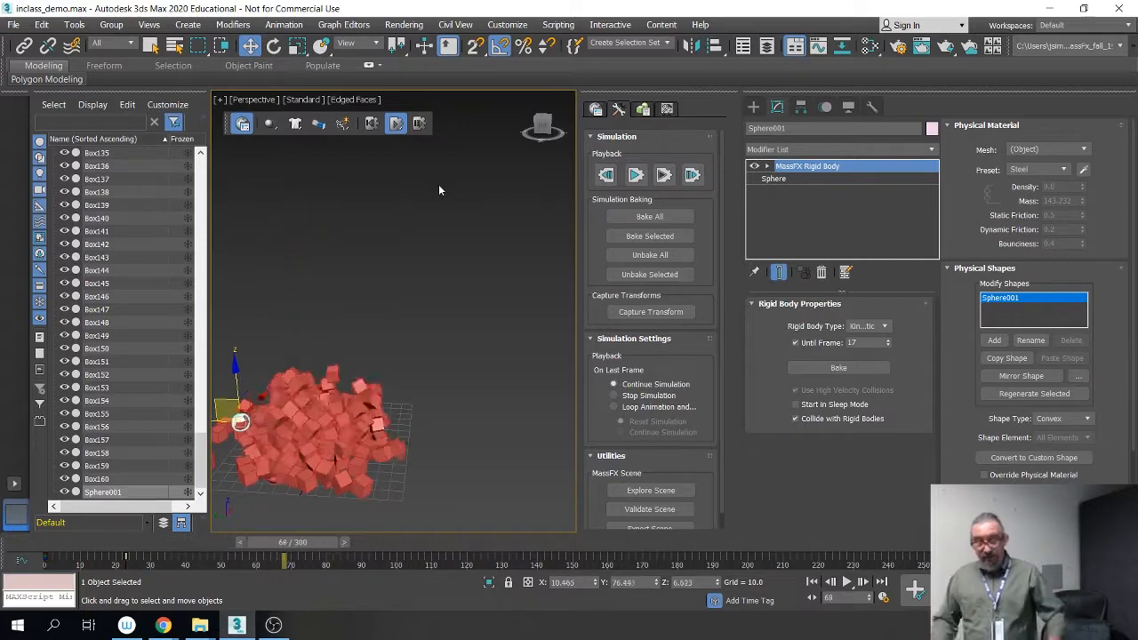
{"action": "left_click", "coordinate": [372, 122]}
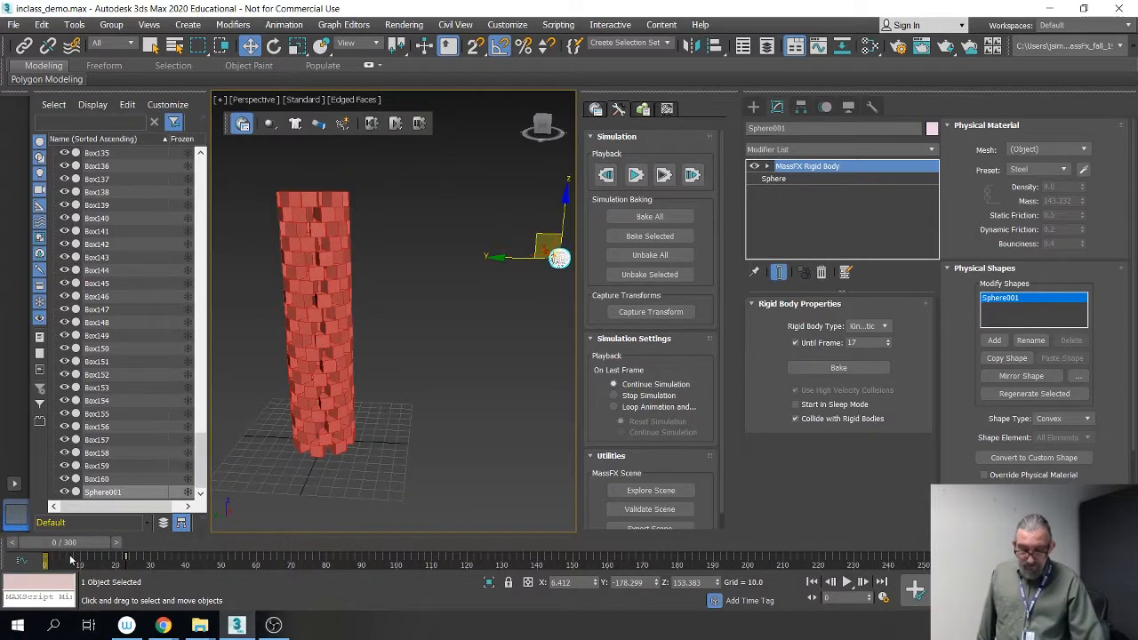
{"action": "left_click_drag", "start_coordinate": [64, 543], "coordinate": [33, 611]}
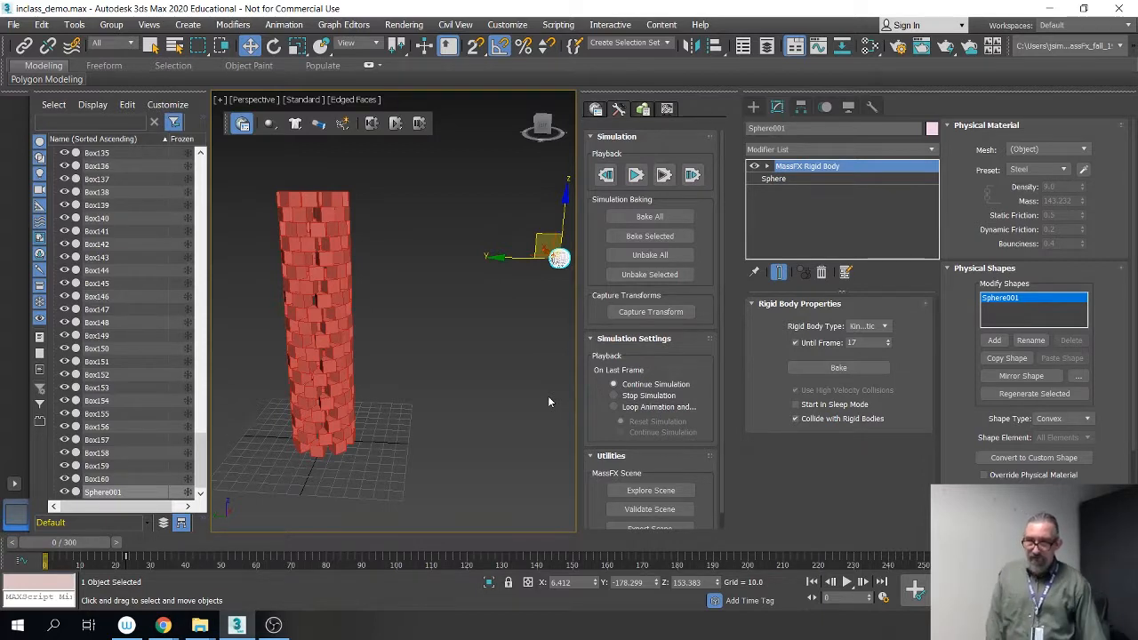
{"action": "middle_click_drag", "start_coordinate": [489, 407], "coordinate": [447, 397]}
{"action": "scroll", "coordinate": [482, 411], "scroll_direction": "down", "scroll_amount": 3}
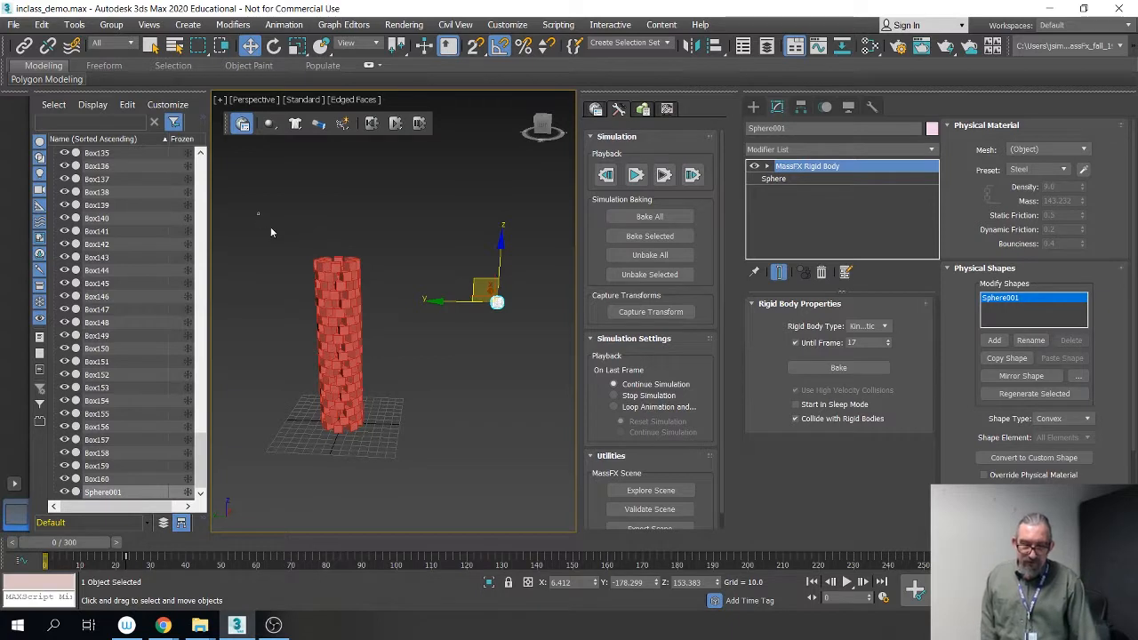
{"action": "left_click_drag", "start_coordinate": [258, 214], "coordinate": [460, 417]}
{"action": "left_click_drag", "start_coordinate": [512, 459], "coordinate": [527, 486]}
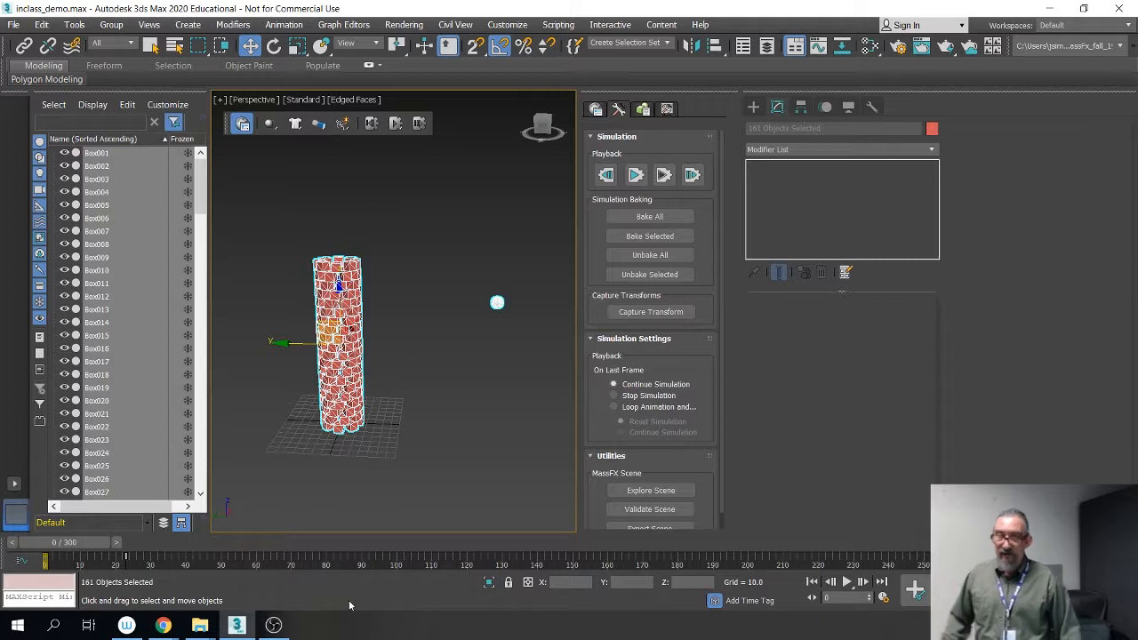
{"action": "left_click", "coordinate": [420, 456]}
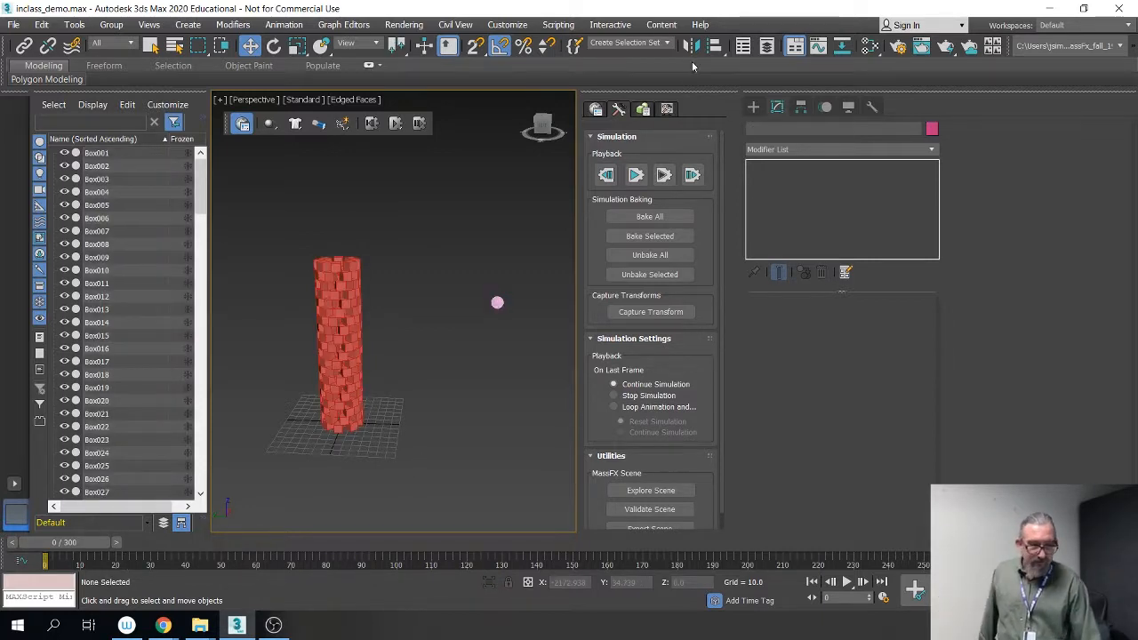
Step: Create a Dummy helper on the ground beside the tower, on the side facing the sphere
{"action": "left_click", "coordinate": [752, 106]}
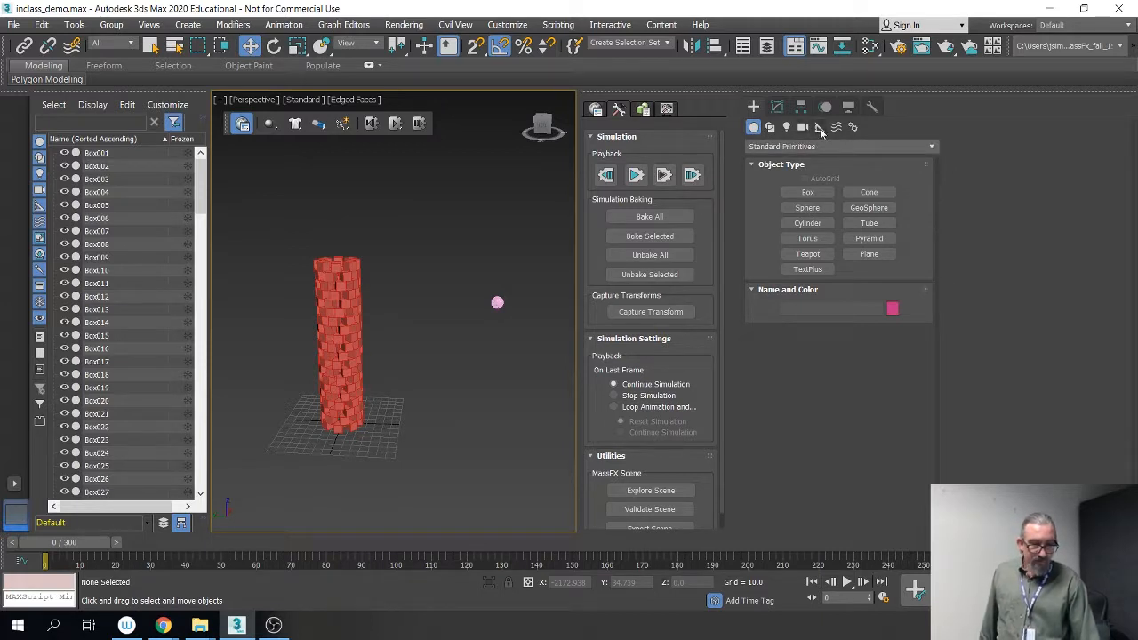
{"action": "left_click", "coordinate": [817, 128]}
{"action": "left_click", "coordinate": [807, 192]}
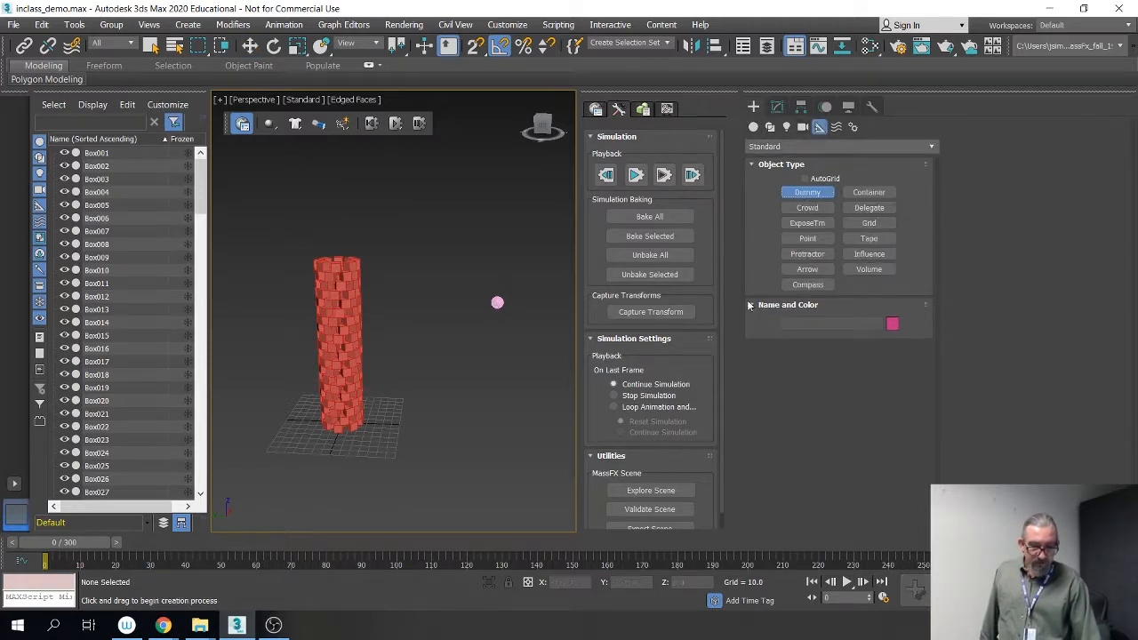
{"action": "left_click_drag", "start_coordinate": [402, 423], "coordinate": [423, 436]}
{"action": "right_click", "coordinate": [424, 437]}
Step: Set the dummy's X position to 0 and move it along the Y axis to about -79
{"action": "middle_click_drag", "start_coordinate": [439, 474], "coordinate": [377, 528], "text": "alt"}
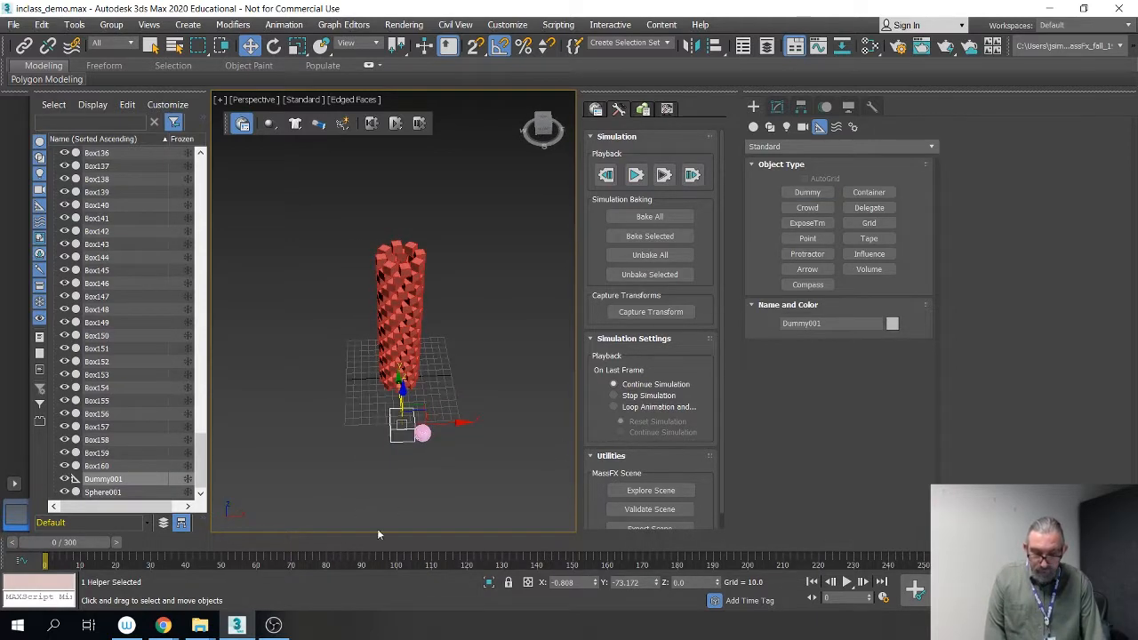
{"action": "right_click", "coordinate": [594, 583]}
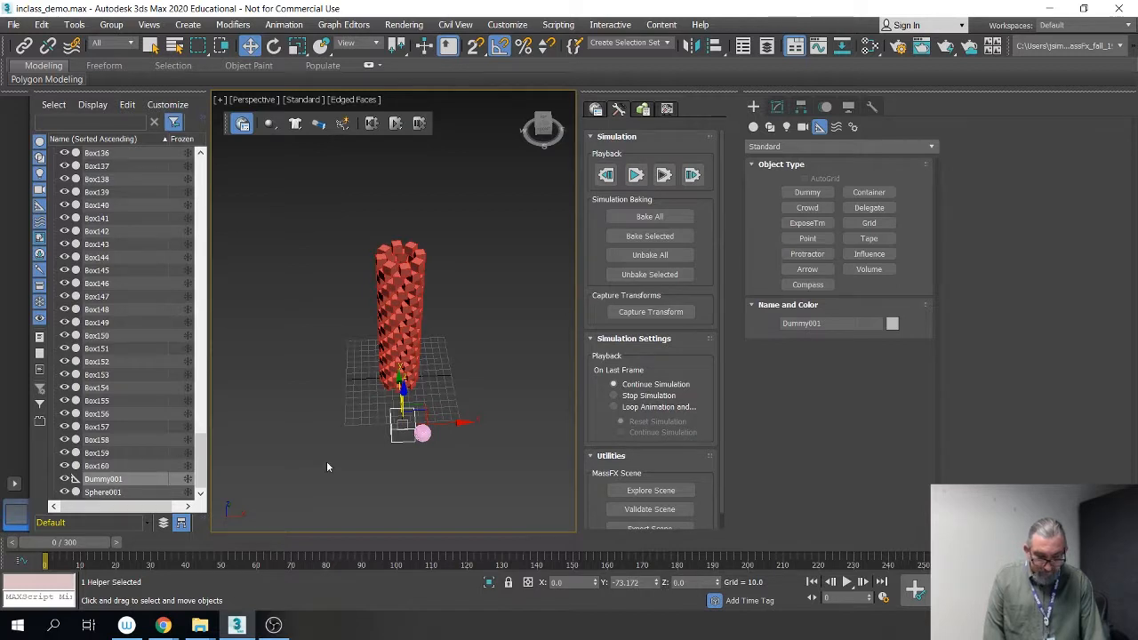
{"action": "middle_click_drag", "start_coordinate": [300, 452], "coordinate": [378, 427], "text": "alt"}
{"action": "left_click_drag", "start_coordinate": [370, 420], "coordinate": [377, 422]}
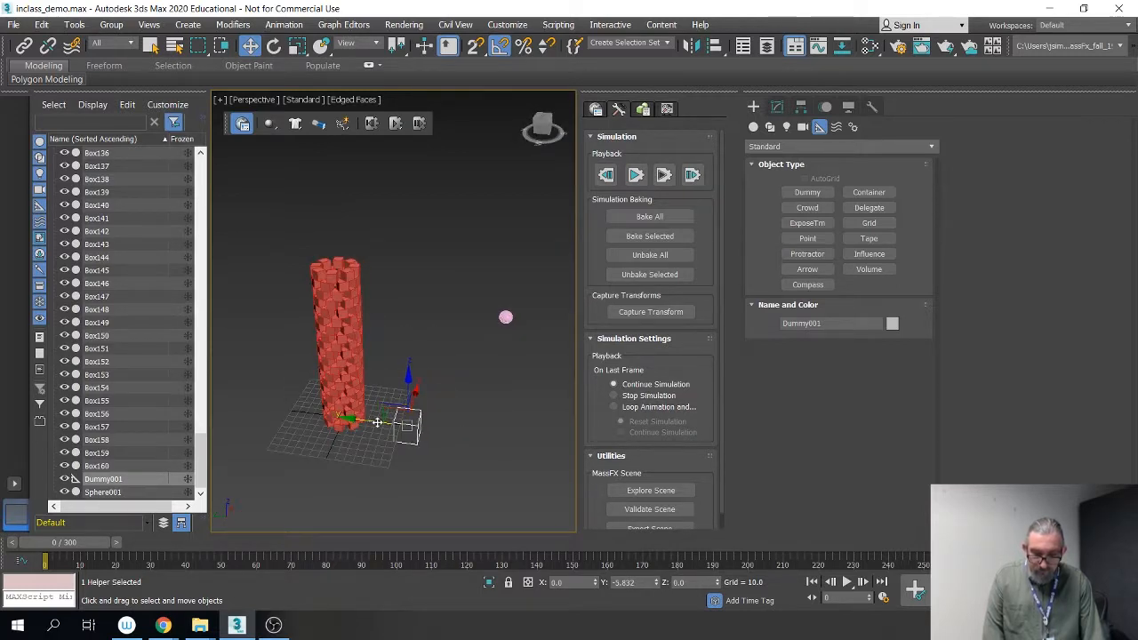
{"action": "middle_click_drag", "start_coordinate": [377, 422], "coordinate": [417, 367], "text": "alt"}
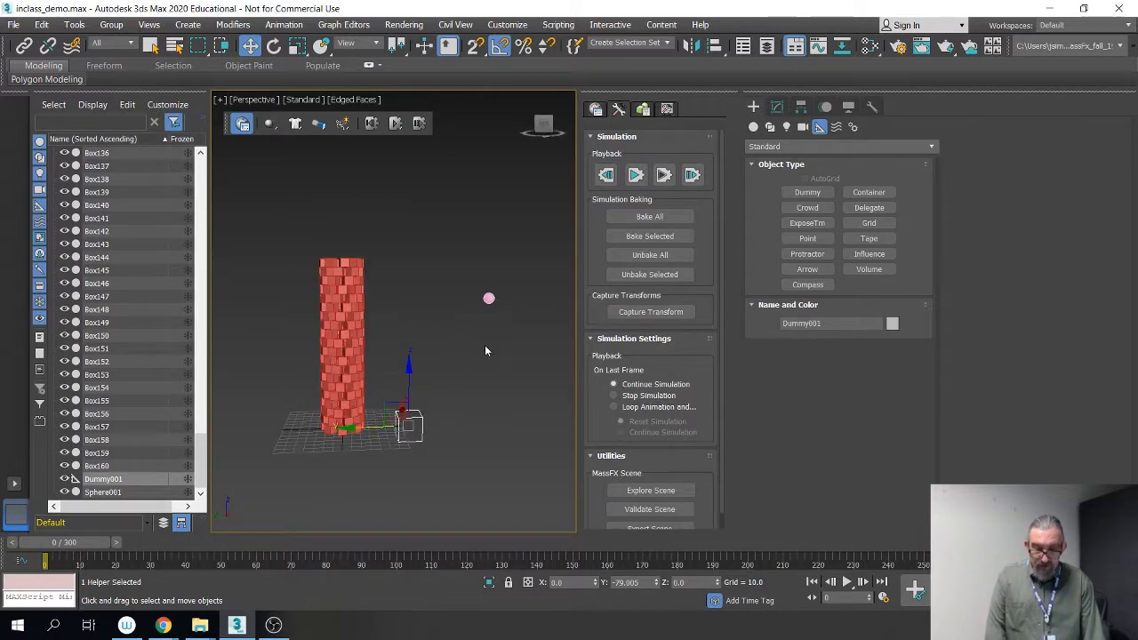
Step: Select all the tower boxes and the sphere, link them to the dummy as their parent, and return to the Move tool
{"action": "middle_click_drag", "start_coordinate": [484, 350], "coordinate": [432, 342], "text": "alt"}
{"action": "left_click_drag", "start_coordinate": [351, 409], "coordinate": [375, 468]}
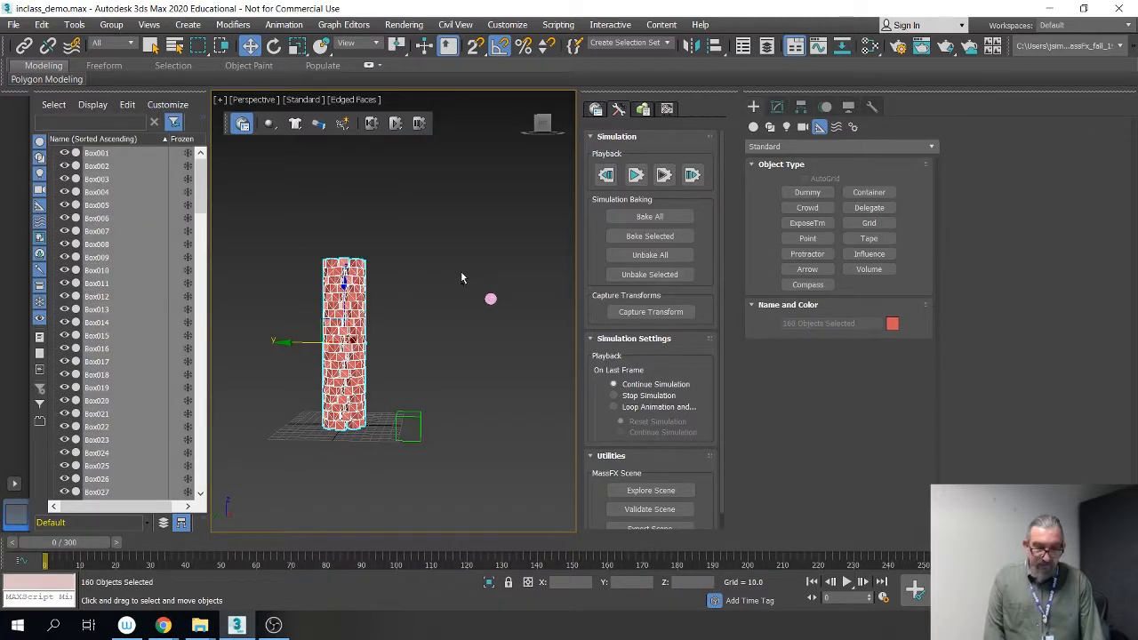
{"action": "left_click_drag", "start_coordinate": [460, 271], "coordinate": [520, 347], "text": "ctrl"}
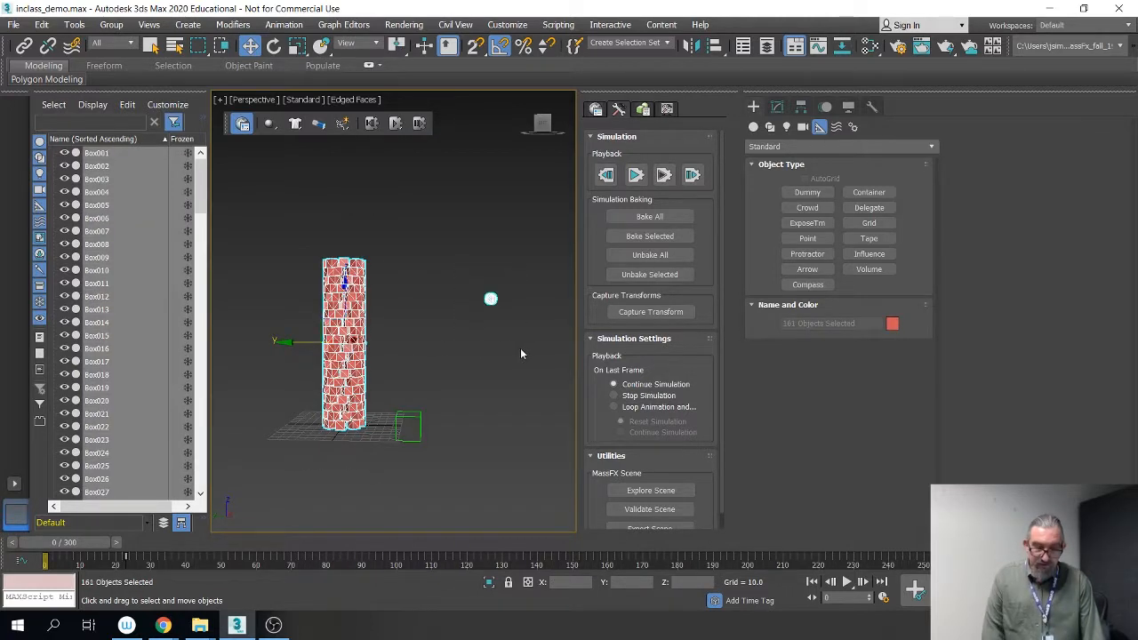
{"action": "left_click", "coordinate": [21, 46]}
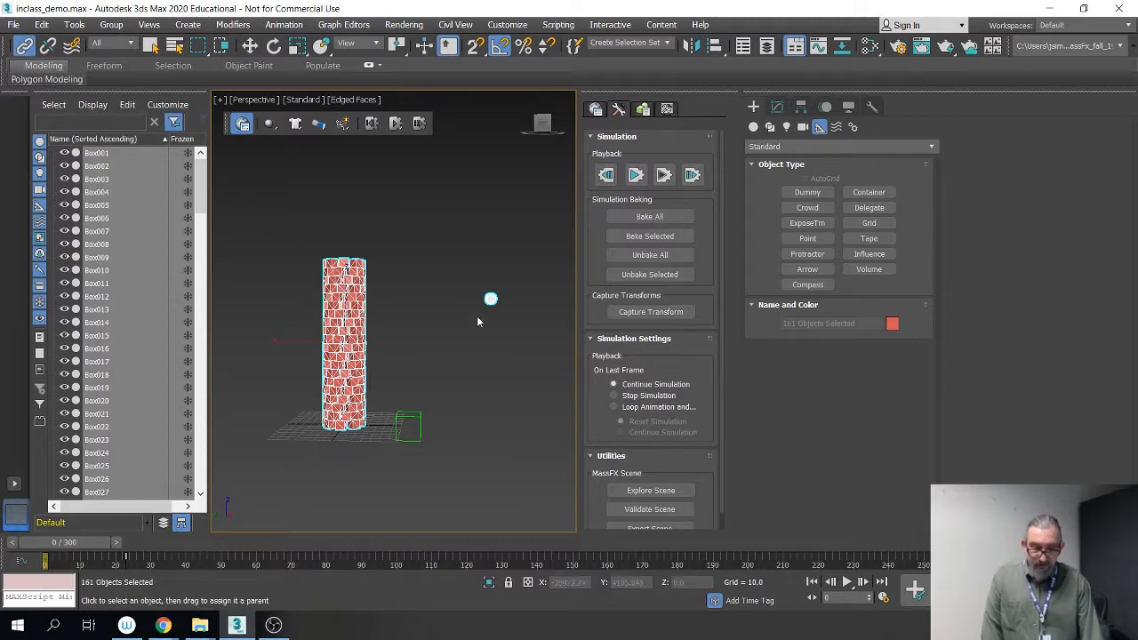
{"action": "left_click_drag", "start_coordinate": [489, 300], "coordinate": [422, 419]}
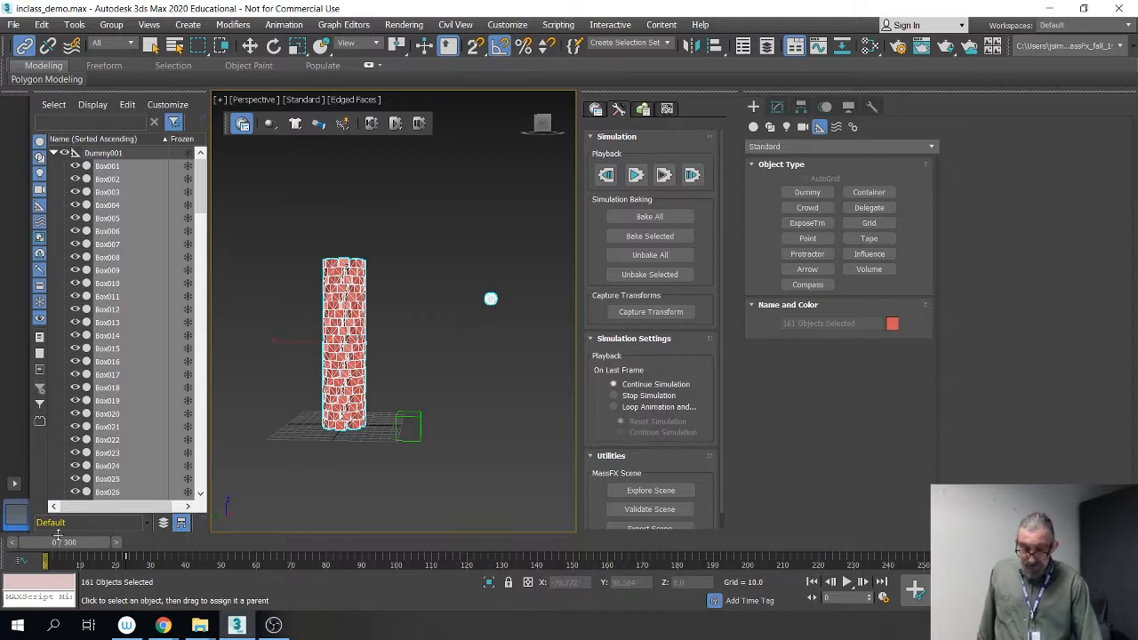
{"action": "mouse_move", "coordinate": [62, 543]}
{"action": "left_mouse_down"}
{"action": "mouse_move", "coordinate": [124, 551]}
{"action": "mouse_move", "coordinate": [44, 551]}
{"action": "left_mouse_up"}
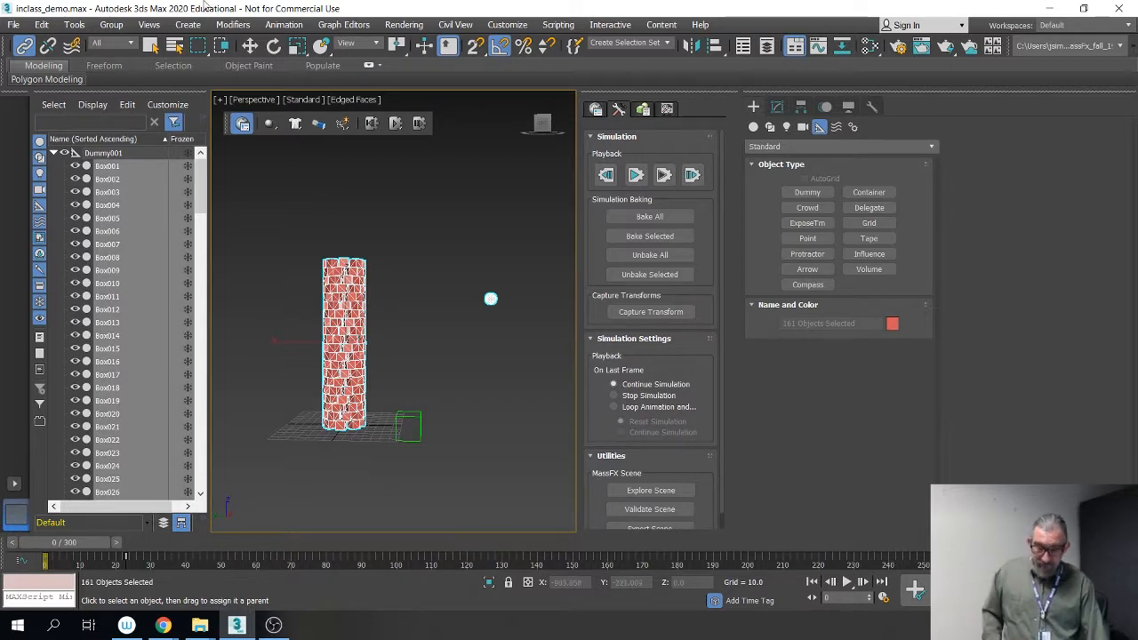
{"action": "left_click", "coordinate": [250, 45]}
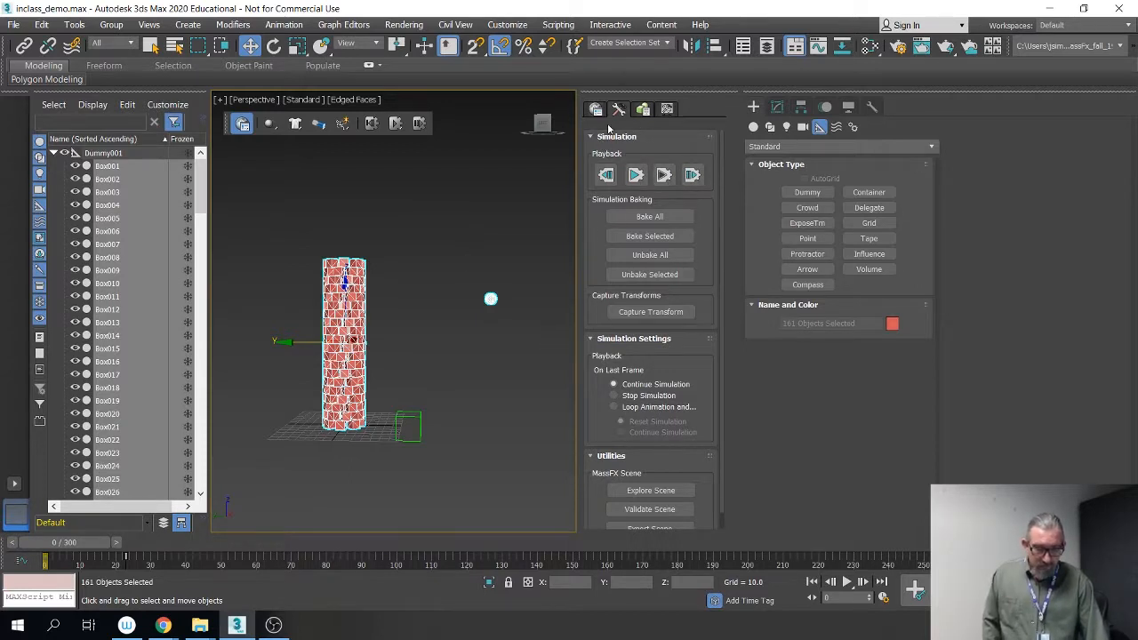
Step: Float the MassFX Tools window over the viewport and review its scene settings
{"action": "left_click_drag", "start_coordinate": [594, 96], "coordinate": [549, 142]}
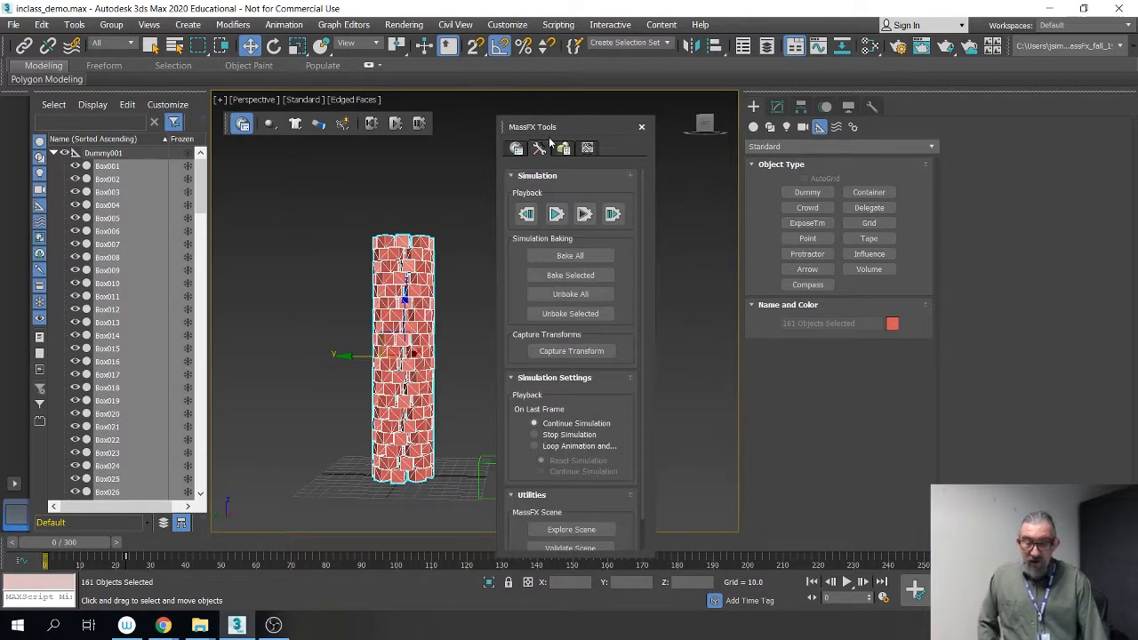
{"action": "left_click", "coordinate": [555, 256]}
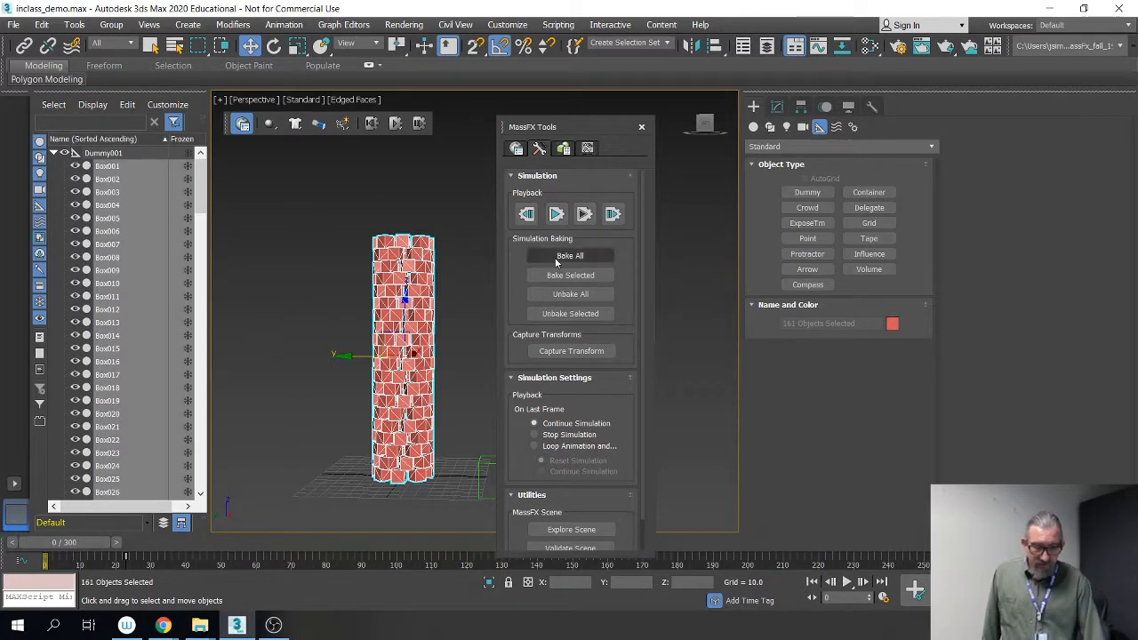
{"action": "left_click", "coordinate": [519, 149]}
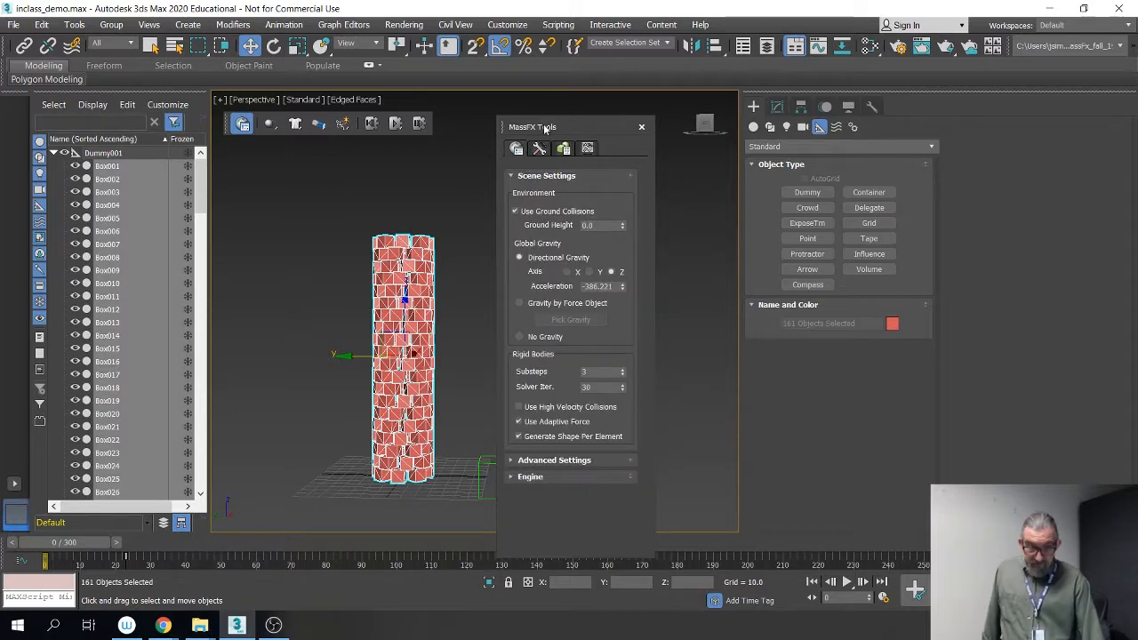
{"action": "left_click_drag", "start_coordinate": [546, 128], "coordinate": [546, 119]}
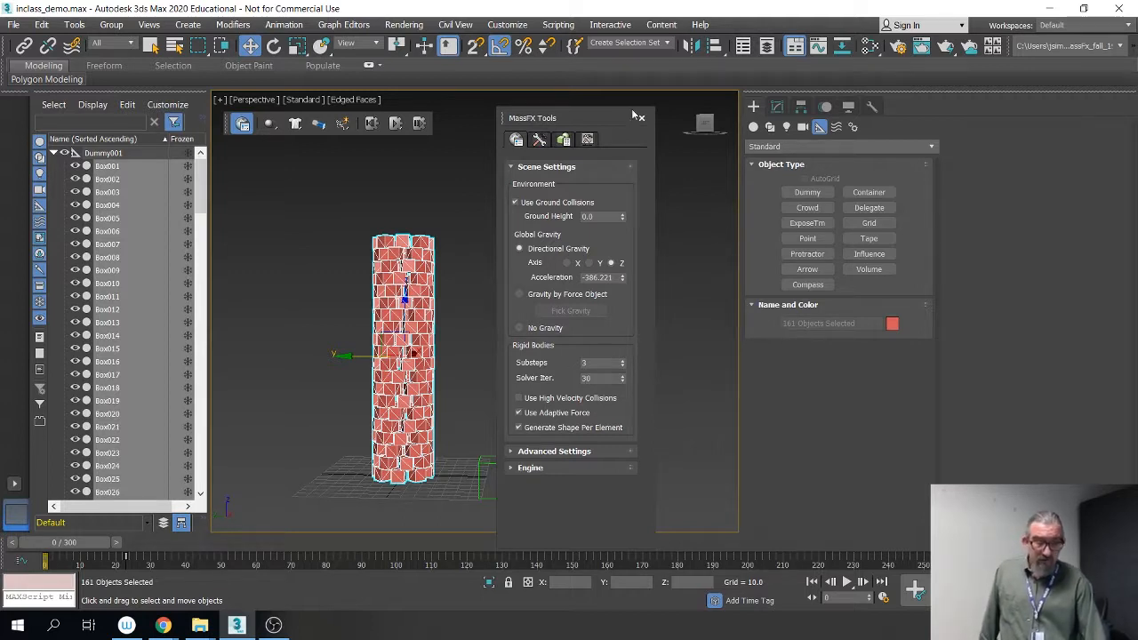
Step: Bake the simulation of all rigid bodies into keyframes and dock the MassFX Tools window again
{"action": "left_click", "coordinate": [539, 140]}
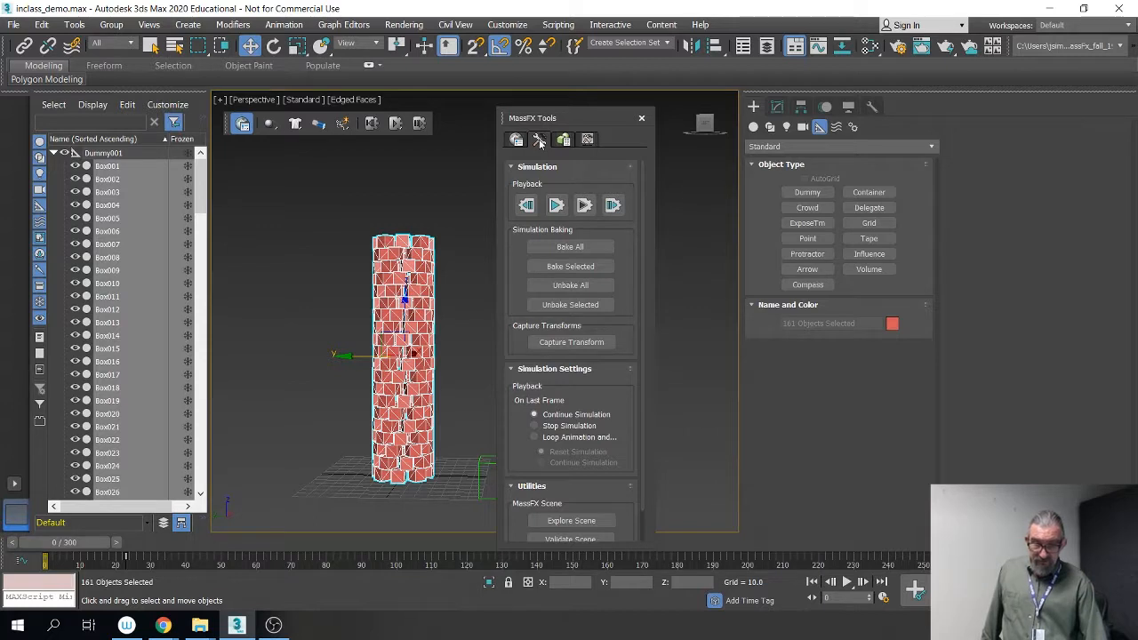
{"action": "left_click", "coordinate": [574, 285]}
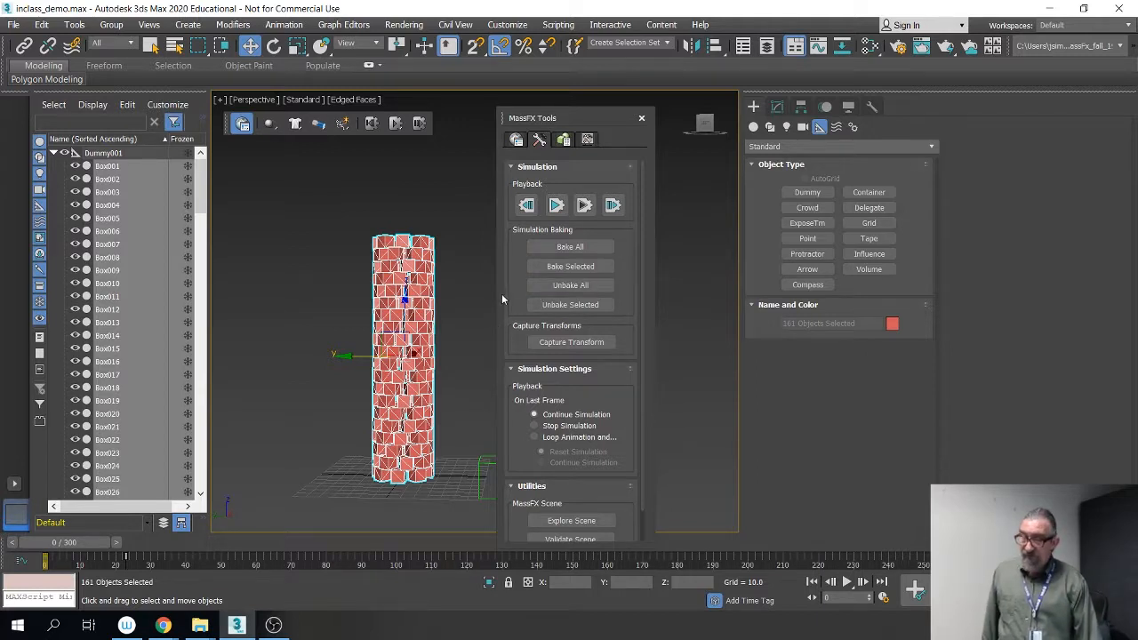
{"action": "left_click", "coordinate": [570, 247]}
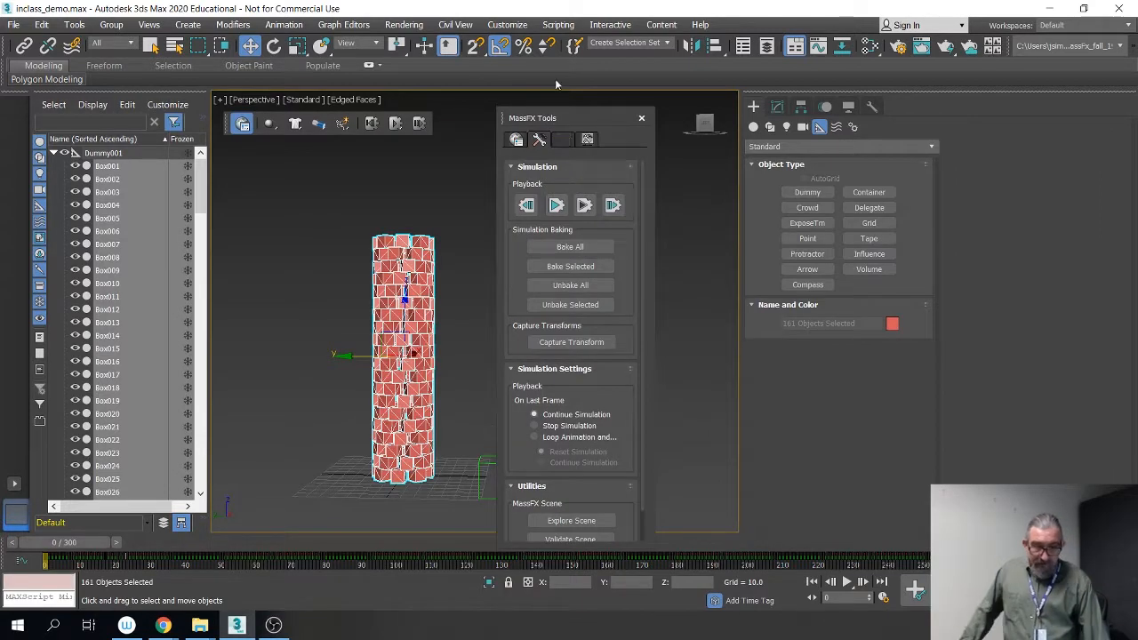
{"action": "left_click_drag", "start_coordinate": [579, 114], "coordinate": [755, 142]}
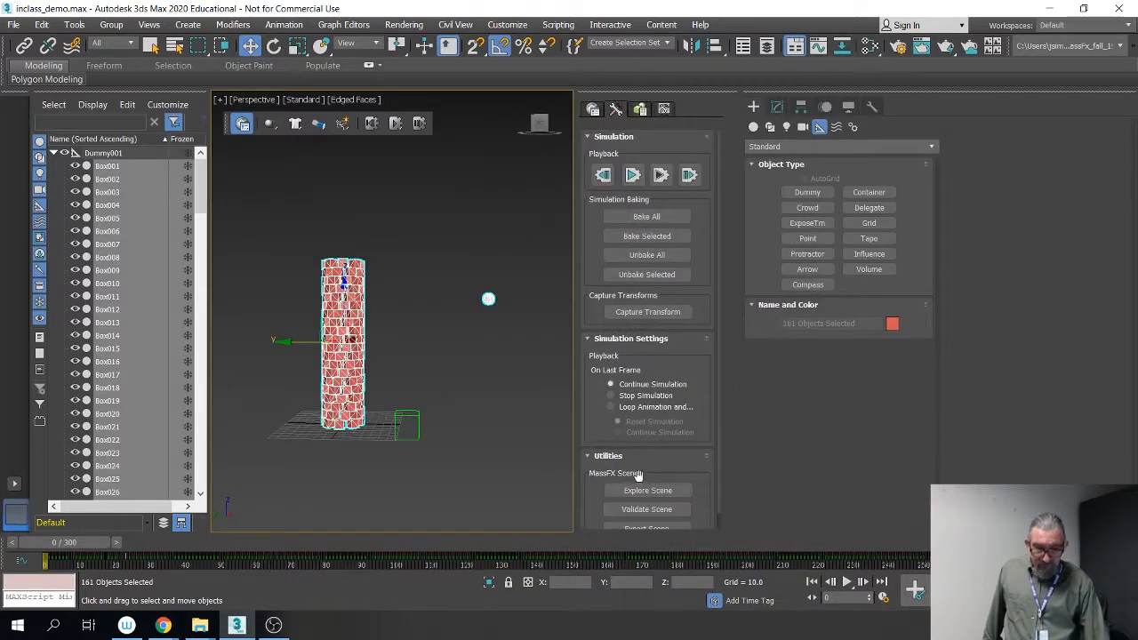
Step: Scrub the timeline to review the baked tower collapse, returning to frame 0 for a closer look at the tower
{"action": "mouse_move", "coordinate": [56, 549]}
{"action": "left_mouse_down"}
{"action": "mouse_move", "coordinate": [264, 558]}
{"action": "mouse_move", "coordinate": [534, 546]}
{"action": "mouse_move", "coordinate": [426, 533]}
{"action": "mouse_move", "coordinate": [36, 539]}
{"action": "left_mouse_up"}
{"action": "key", "text": "w"}
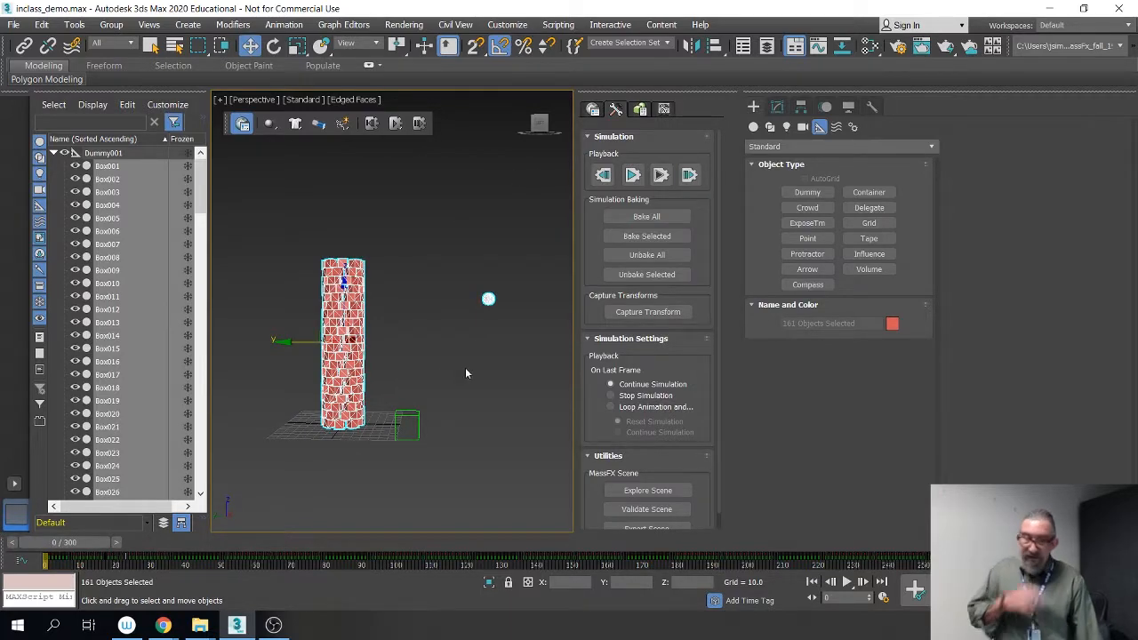
{"action": "scroll", "coordinate": [436, 368], "scroll_direction": "up", "scroll_amount": 2}
{"action": "scroll", "coordinate": [439, 360], "scroll_direction": "up", "scroll_amount": 4}
{"action": "scroll", "coordinate": [442, 356], "scroll_direction": "down", "scroll_amount": 5}
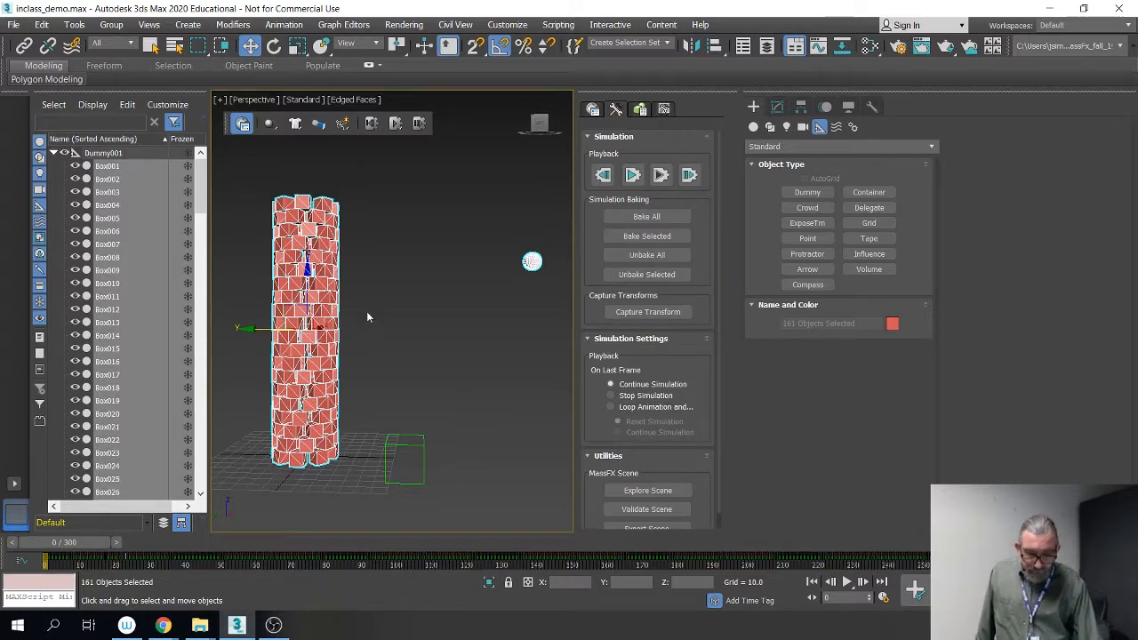
Step: Select a box at the top of the tower and delete its MassFX Rigid Body modifier, leaving only the base Box
{"action": "left_click", "coordinate": [389, 255]}
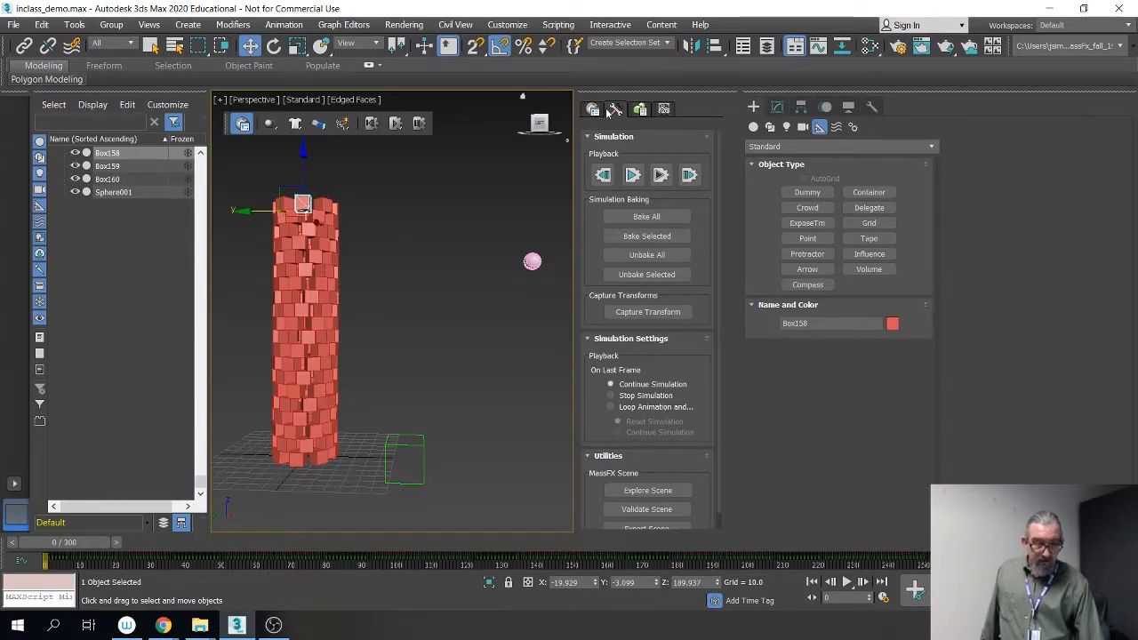
{"action": "left_click", "coordinate": [777, 106]}
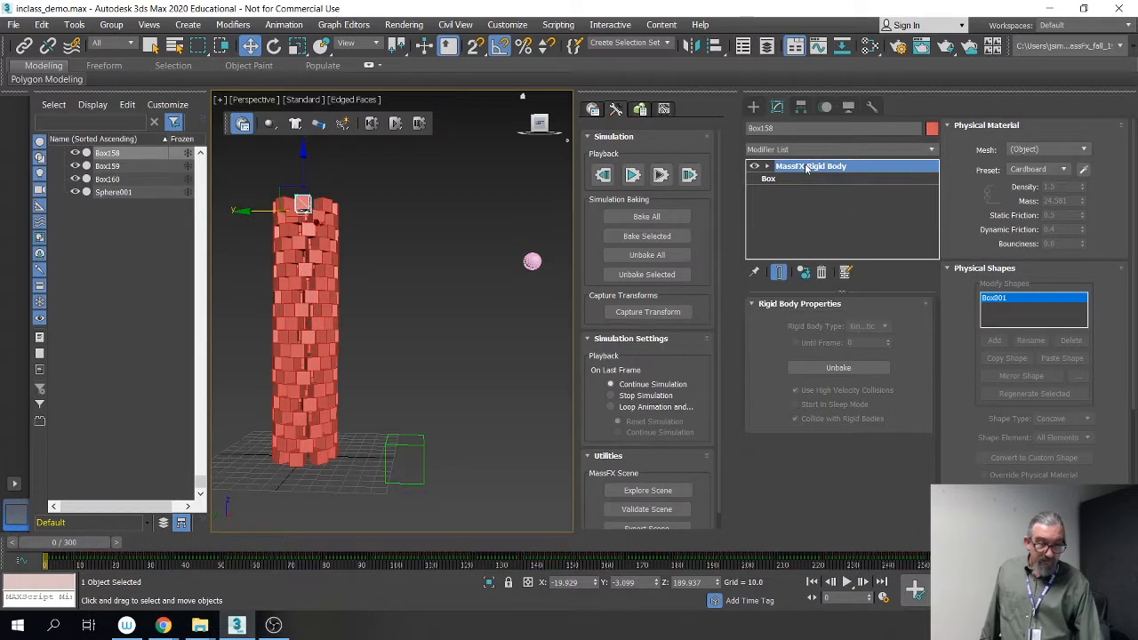
{"action": "left_click", "coordinate": [790, 166]}
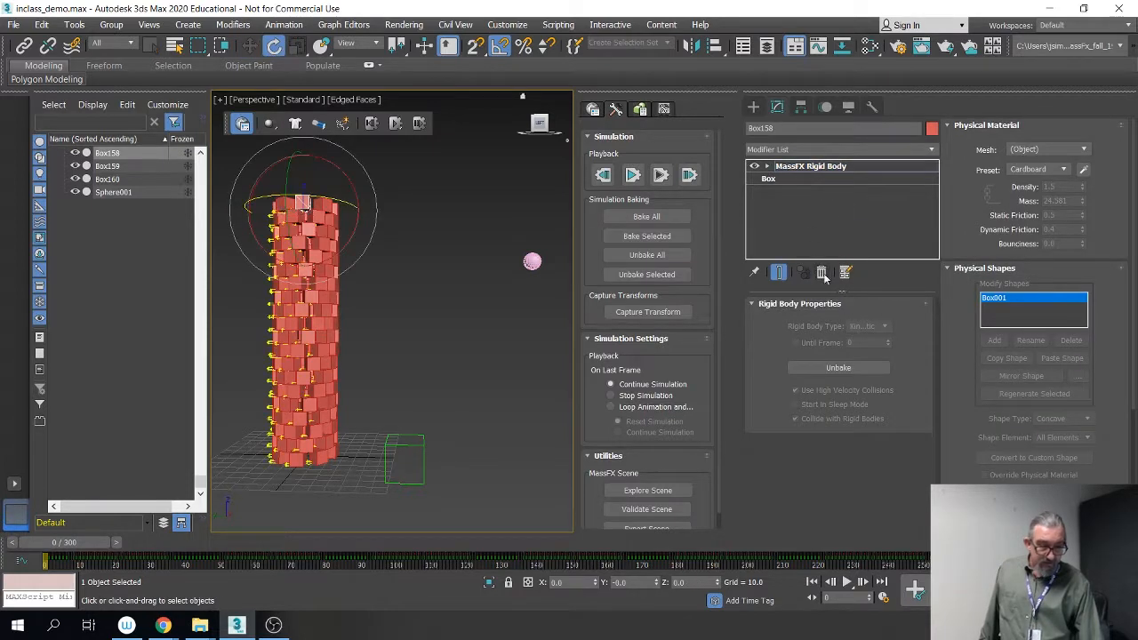
{"action": "left_click", "coordinate": [805, 167]}
{"action": "left_click", "coordinate": [821, 273]}
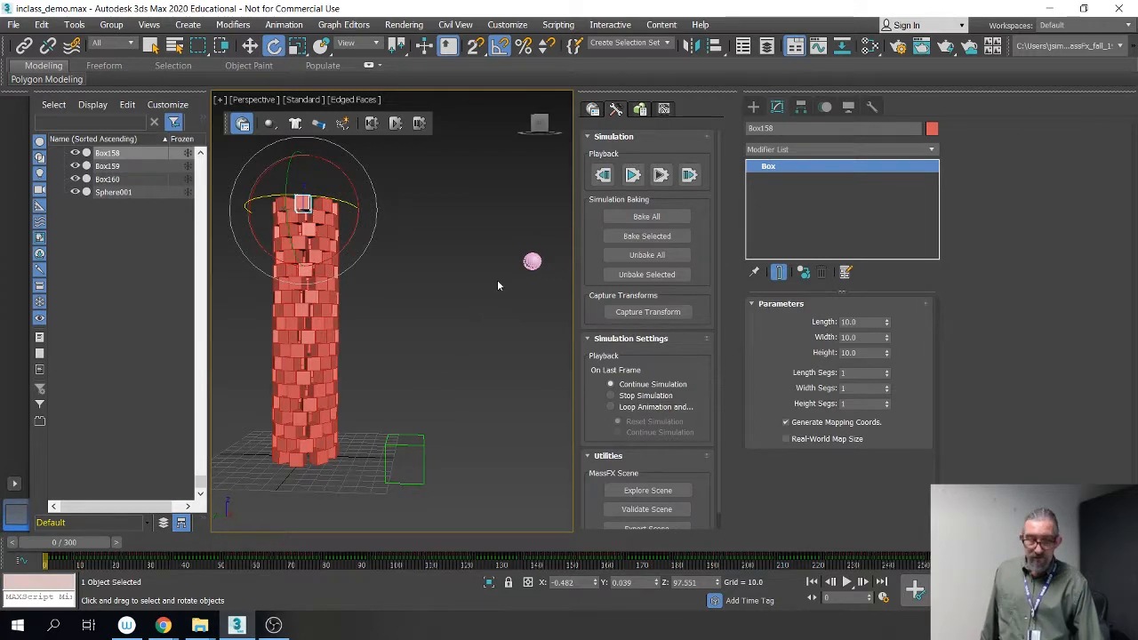
Step: Delete the MassFX Rigid Body modifier from the sphere and scrub the timeline to check the baked animation
{"action": "left_click", "coordinate": [532, 262]}
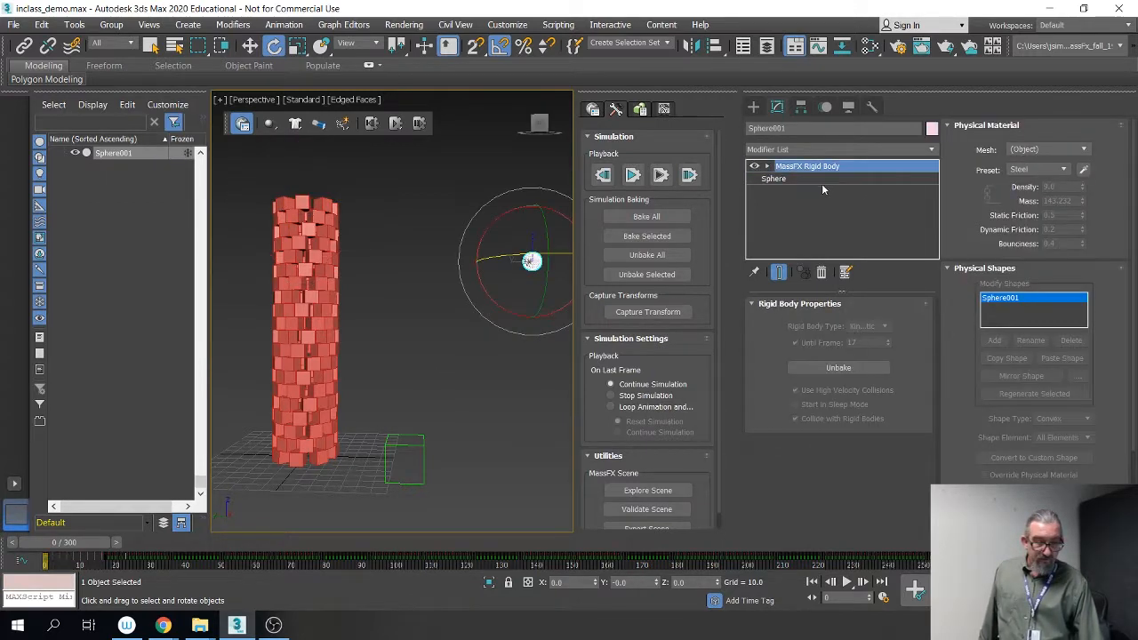
{"action": "left_click", "coordinate": [821, 273]}
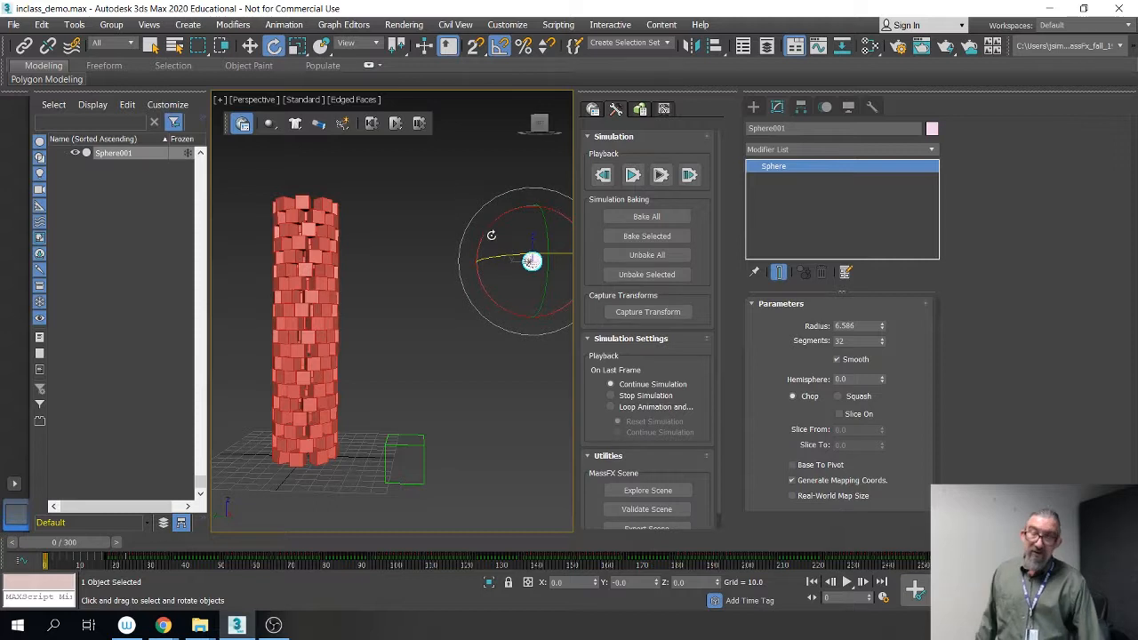
{"action": "left_click_drag", "start_coordinate": [86, 544], "coordinate": [3, 562]}
{"action": "key", "text": "e"}
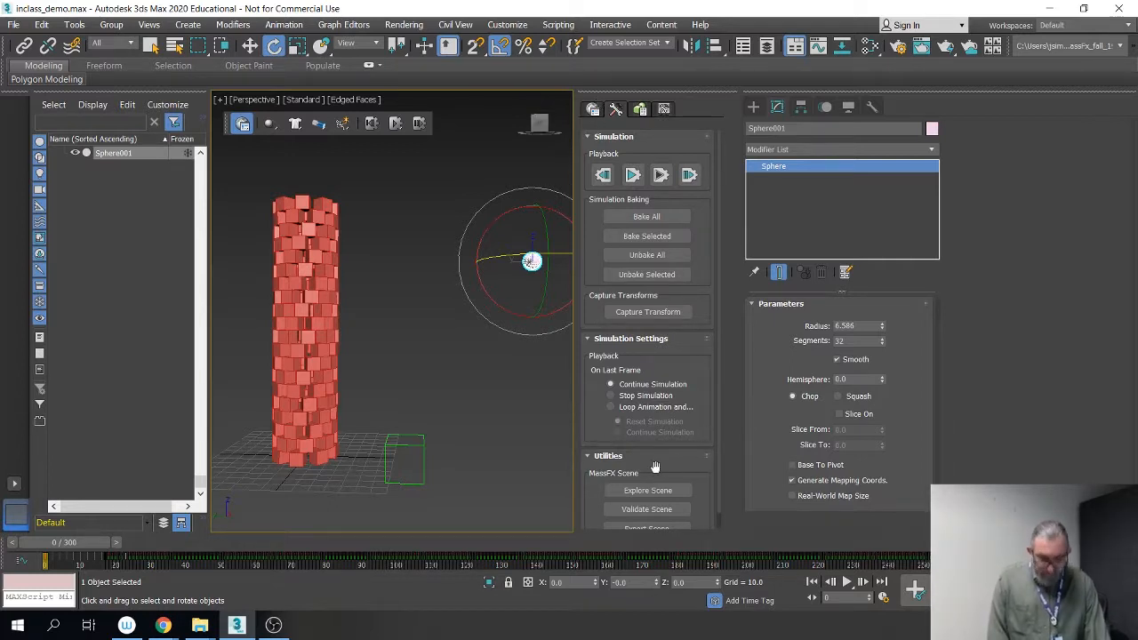
Step: Select the dummy and move it with its linked tower along the X axis to about -18.7
{"action": "left_click", "coordinate": [400, 442]}
{"action": "middle_click_drag", "start_coordinate": [400, 442], "coordinate": [592, 535], "text": "alt"}
{"action": "key", "text": "w"}
{"action": "scroll", "coordinate": [471, 484], "scroll_direction": "down", "scroll_amount": 5}
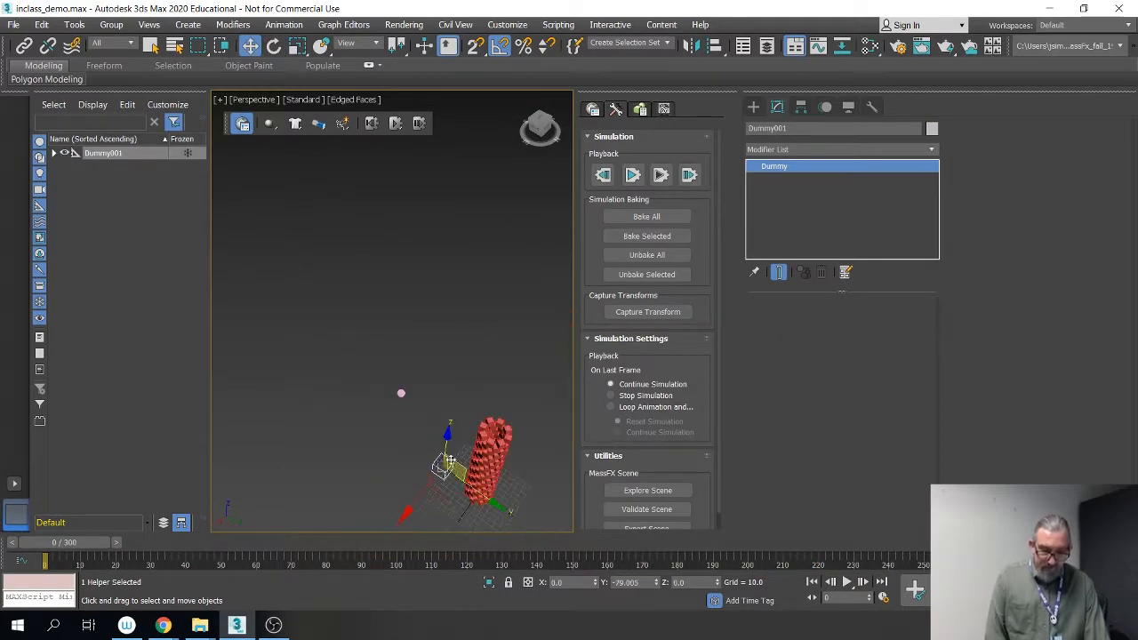
{"action": "left_click_drag", "start_coordinate": [409, 508], "coordinate": [344, 451]}
{"action": "scroll", "coordinate": [411, 473], "scroll_direction": "up", "scroll_amount": 6}
{"action": "middle_click_drag", "start_coordinate": [411, 475], "coordinate": [229, 388]}
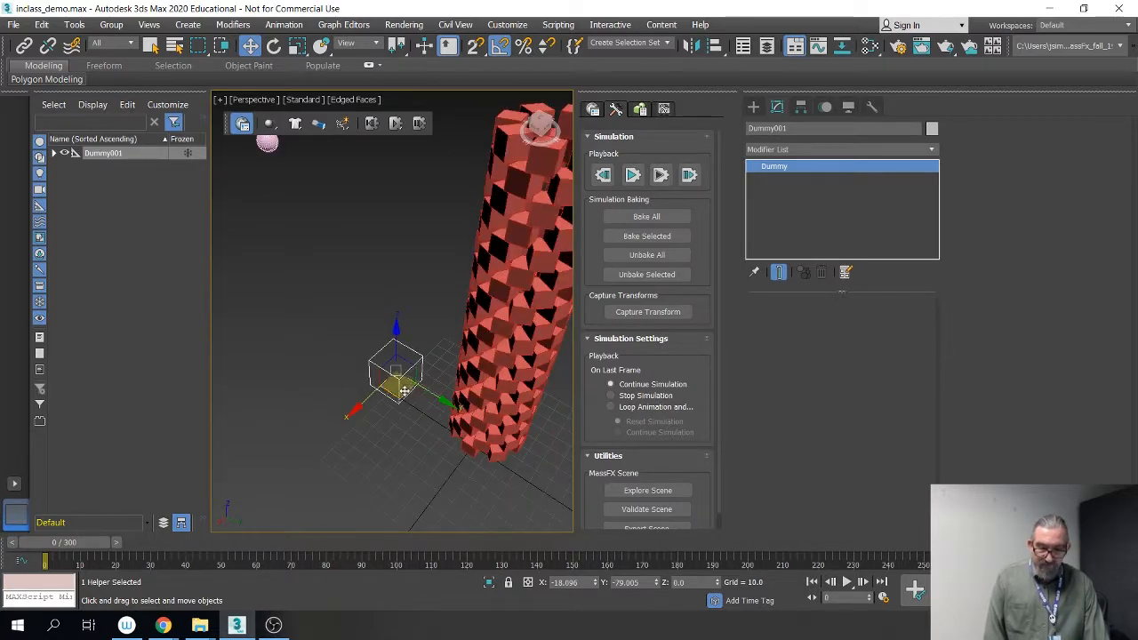
Step: Select the dummy with its whole hierarchy and clone it along the X axis as one independent Copy
{"action": "double_click", "coordinate": [370, 364]}
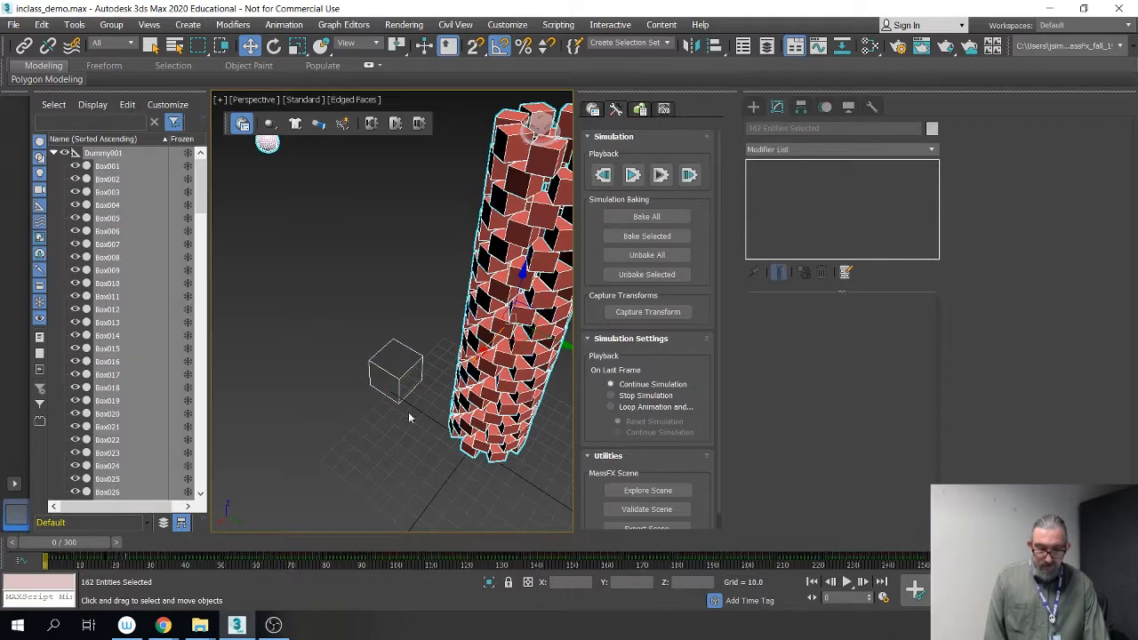
{"action": "scroll", "coordinate": [412, 404], "scroll_direction": "down", "scroll_amount": 4}
{"action": "middle_click_drag", "start_coordinate": [415, 414], "coordinate": [437, 433], "text": "alt"}
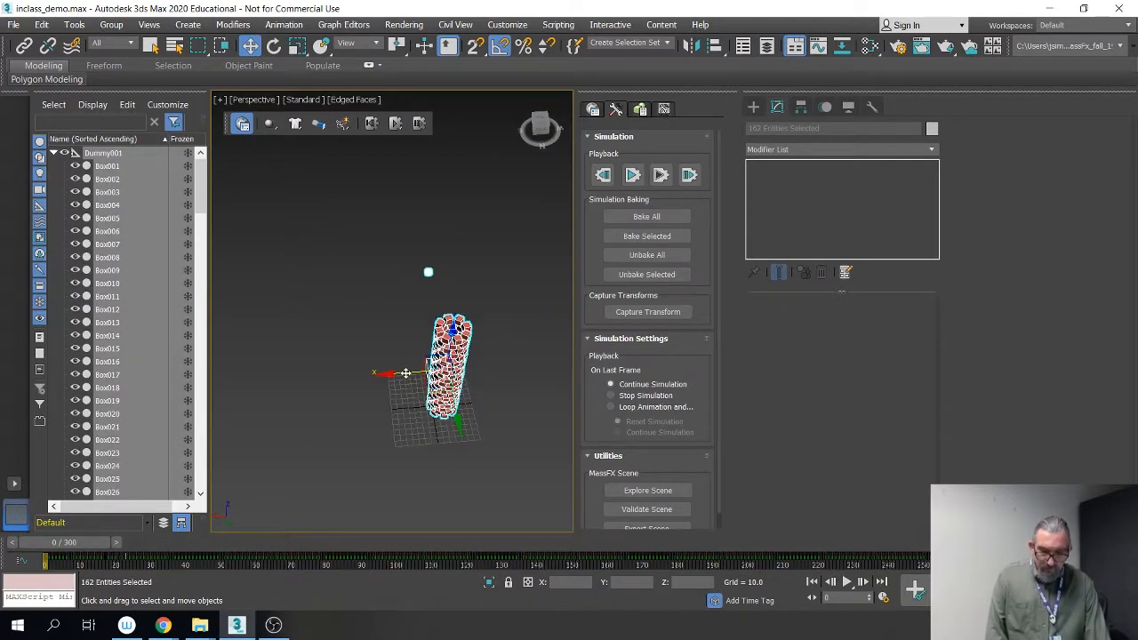
{"action": "left_click_drag", "start_coordinate": [411, 374], "coordinate": [271, 366], "text": "shift"}
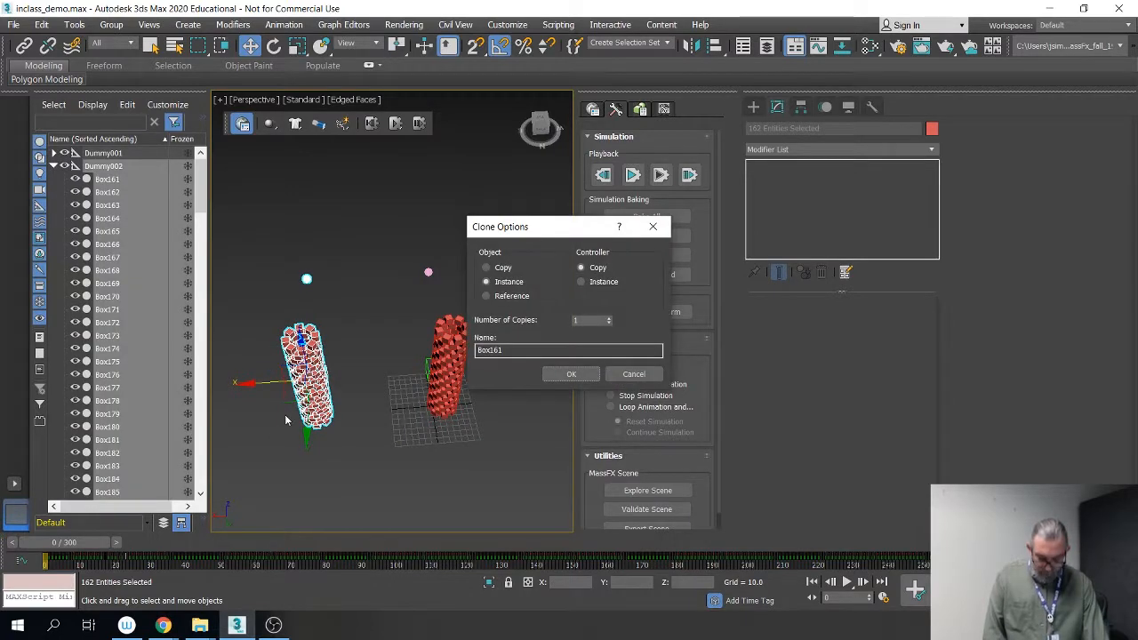
{"action": "left_click", "coordinate": [500, 267]}
{"action": "left_click", "coordinate": [570, 373]}
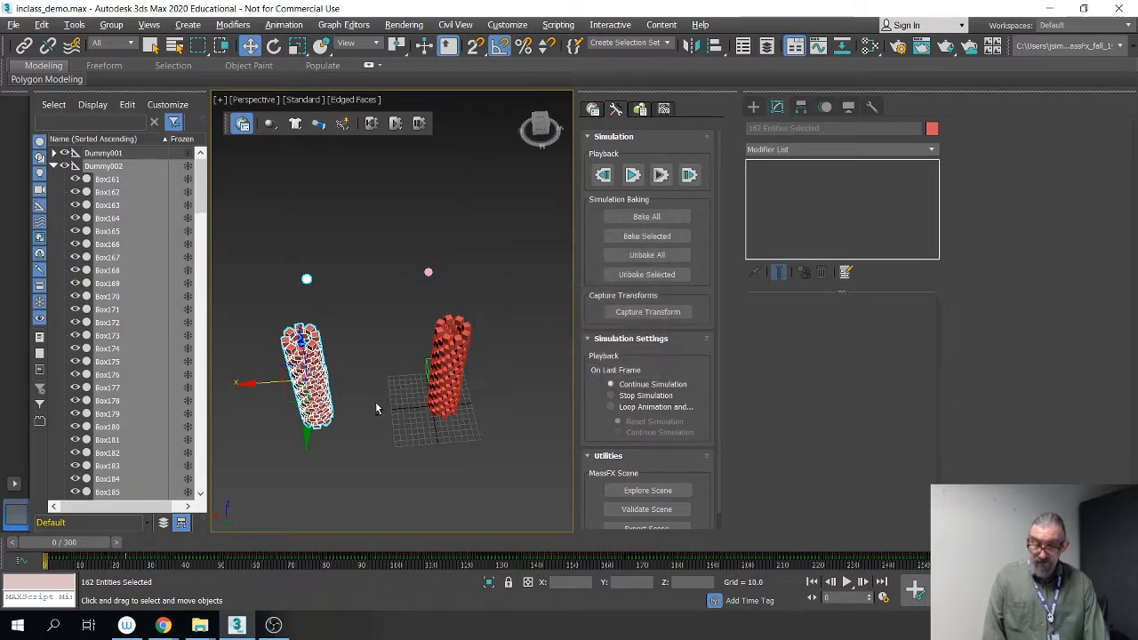
Step: Select the cloned tower's dummy and scale it down uniformly to about 9 percent
{"action": "mouse_move", "coordinate": [375, 402]}
{"action": "middle_mouse_down", "text": "alt"}
{"action": "mouse_move", "coordinate": [551, 379]}
{"action": "mouse_move", "coordinate": [420, 408]}
{"action": "middle_mouse_up", "text": "alt"}
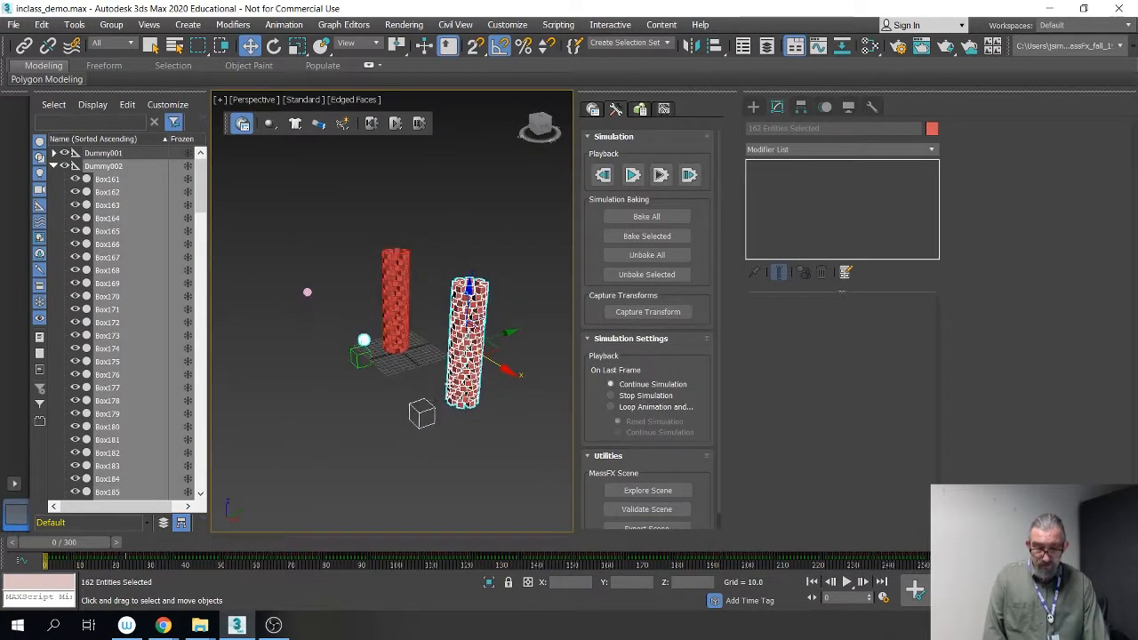
{"action": "left_click", "coordinate": [425, 412]}
{"action": "key", "text": "e"}
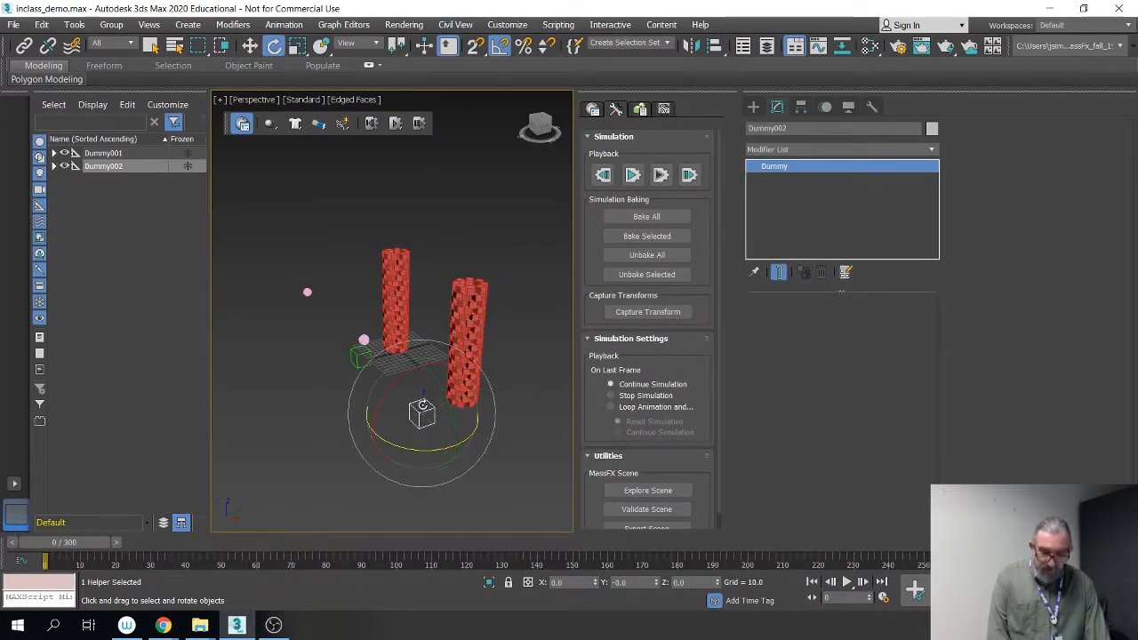
{"action": "key", "text": "r"}
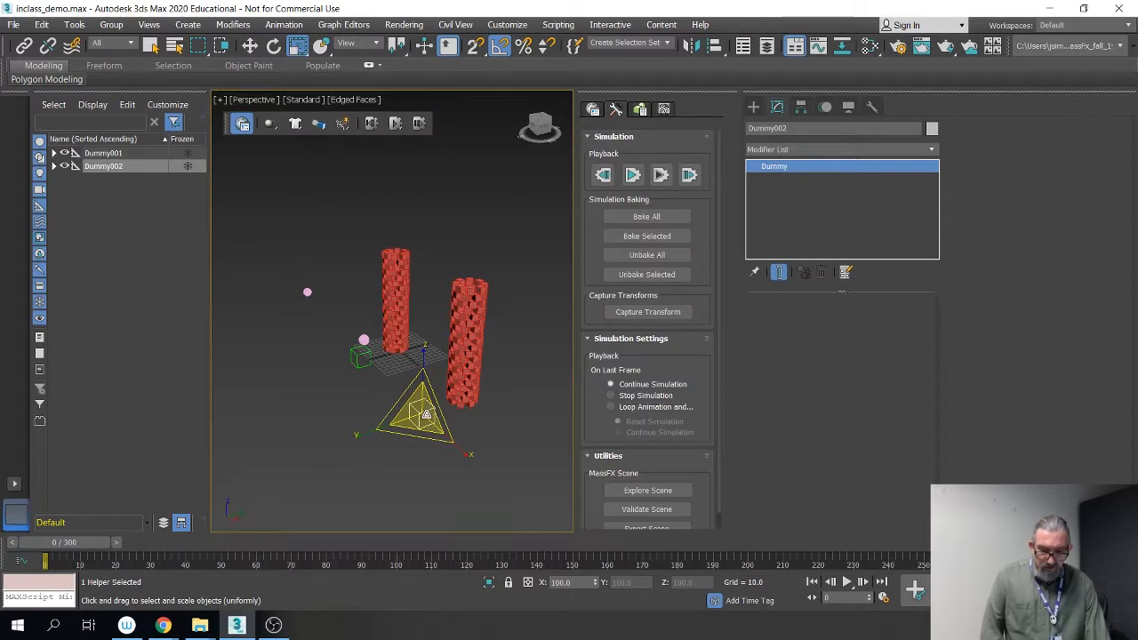
{"action": "left_click_drag", "start_coordinate": [425, 411], "coordinate": [366, 421]}
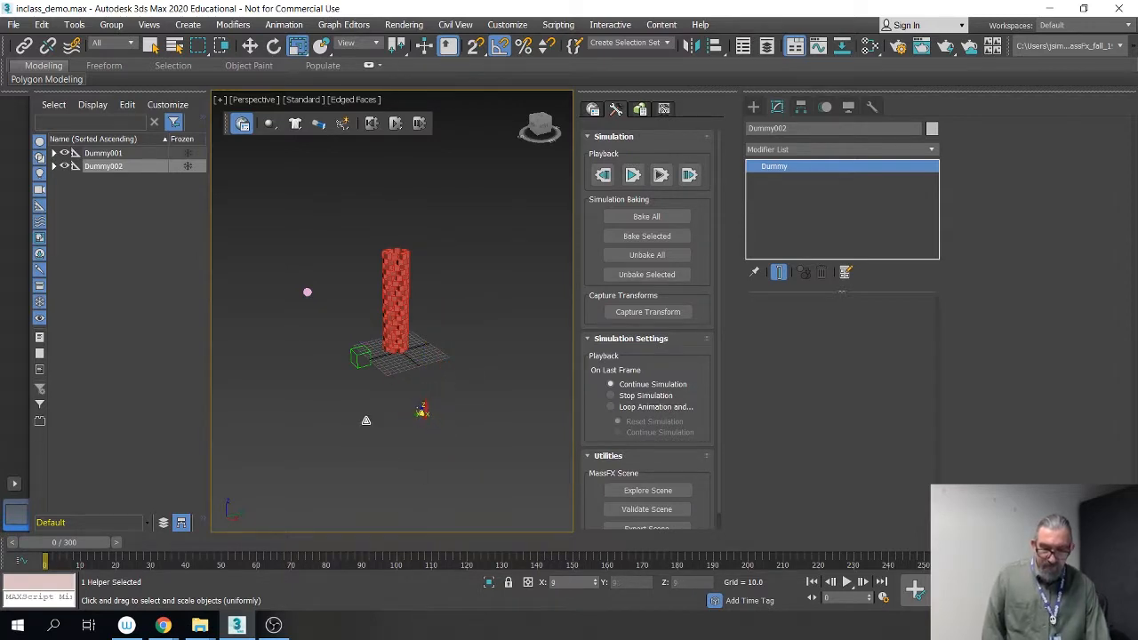
Step: Deselect the dummy and scrub the timeline to check the collapse of the scaled-down tower copy
{"action": "scroll", "coordinate": [396, 422], "scroll_direction": "up", "scroll_amount": 7}
{"action": "middle_click_drag", "start_coordinate": [444, 423], "coordinate": [547, 376]}
{"action": "middle_click_drag", "start_coordinate": [282, 266], "coordinate": [351, 282]}
{"action": "scroll", "coordinate": [422, 367], "scroll_direction": "up", "scroll_amount": 3}
{"action": "left_click", "coordinate": [340, 421]}
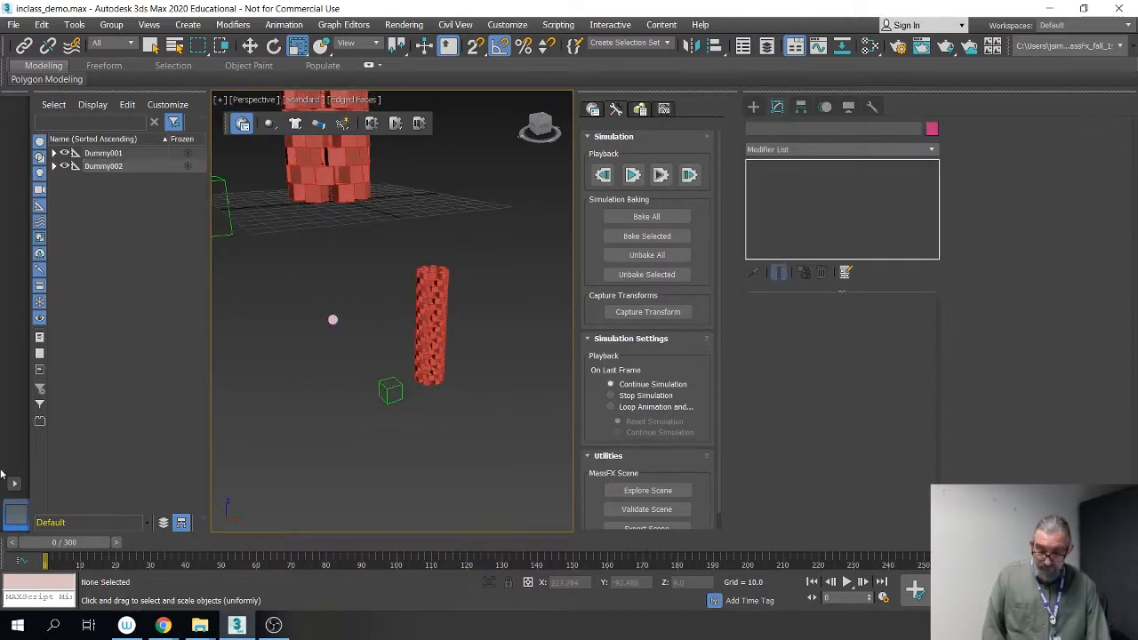
{"action": "left_click_drag", "start_coordinate": [98, 543], "coordinate": [22, 539]}
{"action": "key", "text": "r"}
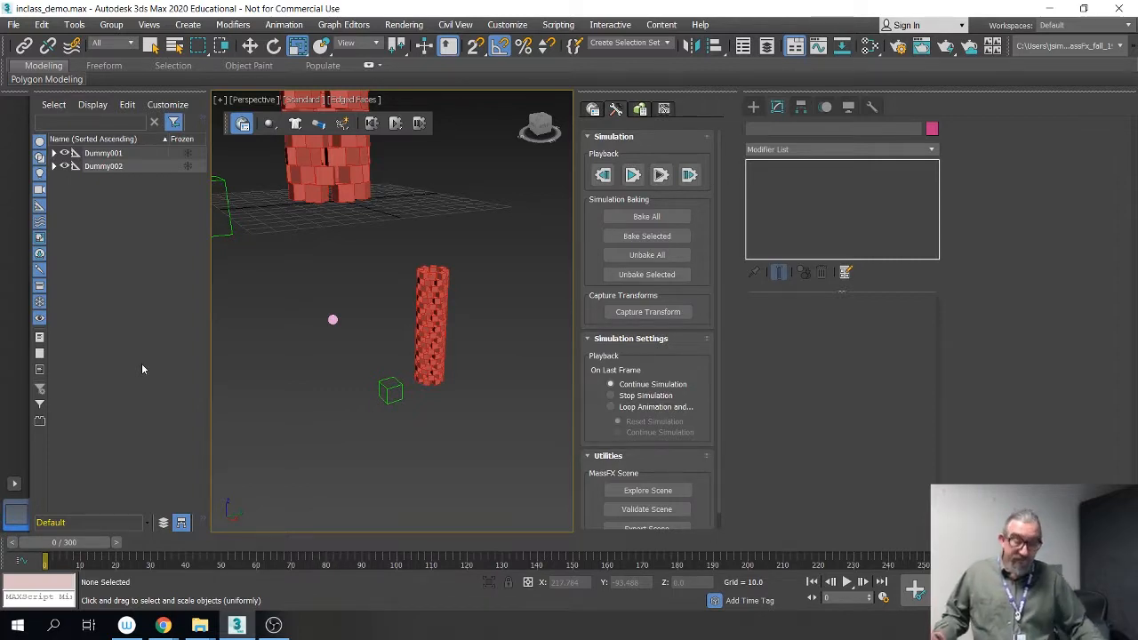
Step: View the original and miniature towers together from several angles and scrub the timeline to compare their animation
{"action": "scroll", "coordinate": [335, 401], "scroll_direction": "down", "scroll_amount": 5}
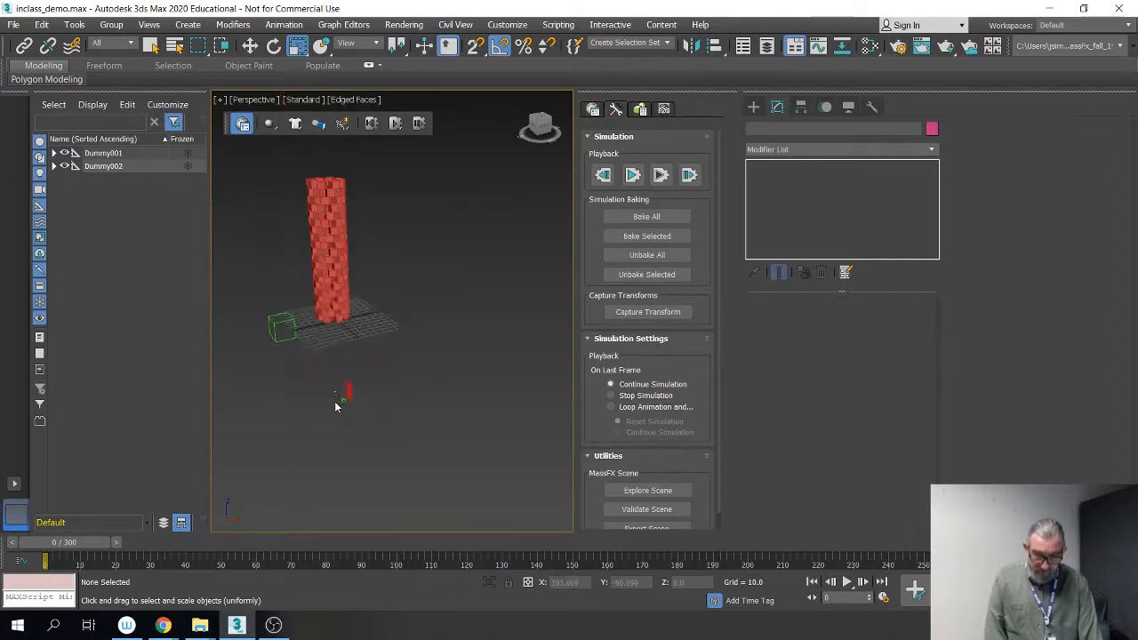
{"action": "middle_click_drag", "start_coordinate": [335, 402], "coordinate": [325, 388], "text": "alt"}
{"action": "scroll", "coordinate": [336, 391], "scroll_direction": "down", "scroll_amount": 3}
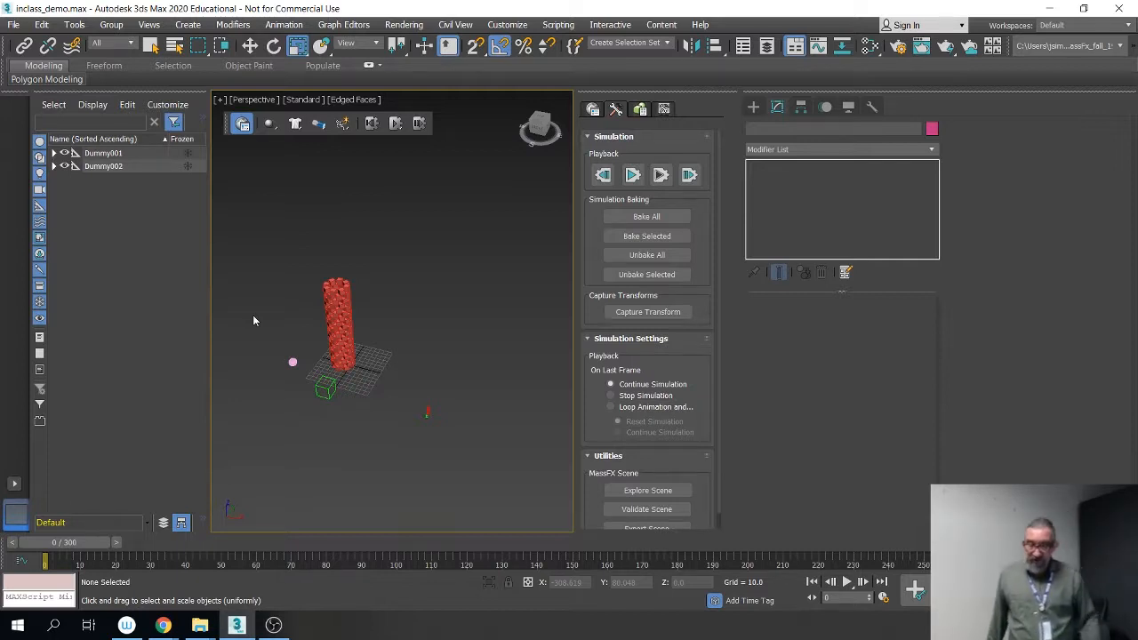
{"action": "scroll", "coordinate": [356, 392], "scroll_direction": "up", "scroll_amount": 3}
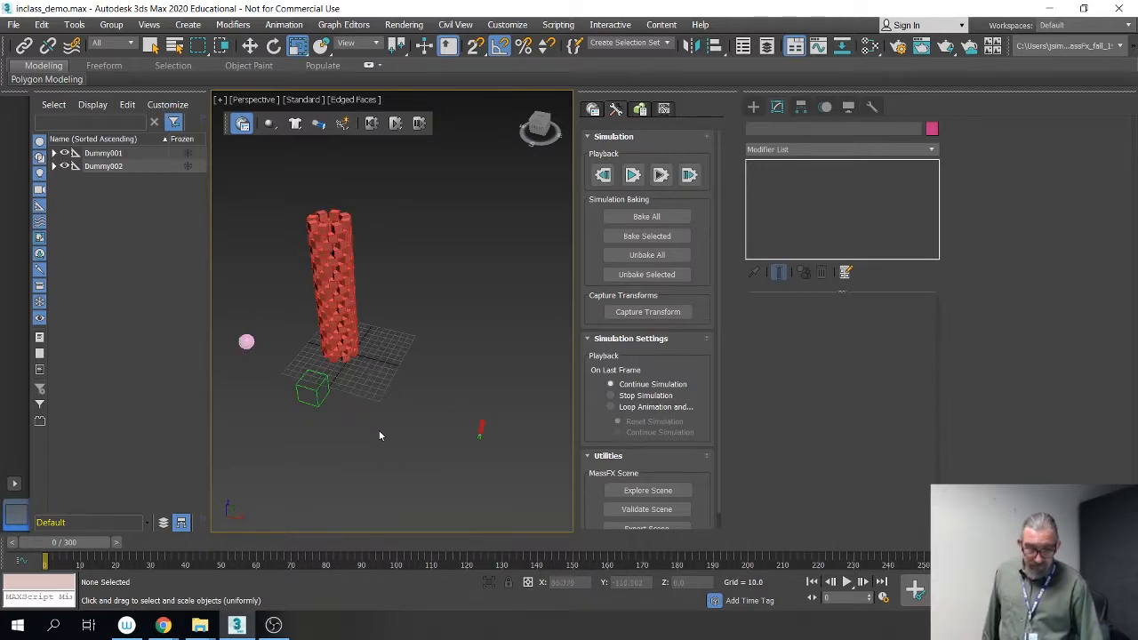
{"action": "middle_click_drag", "start_coordinate": [429, 447], "coordinate": [343, 365], "text": "alt"}
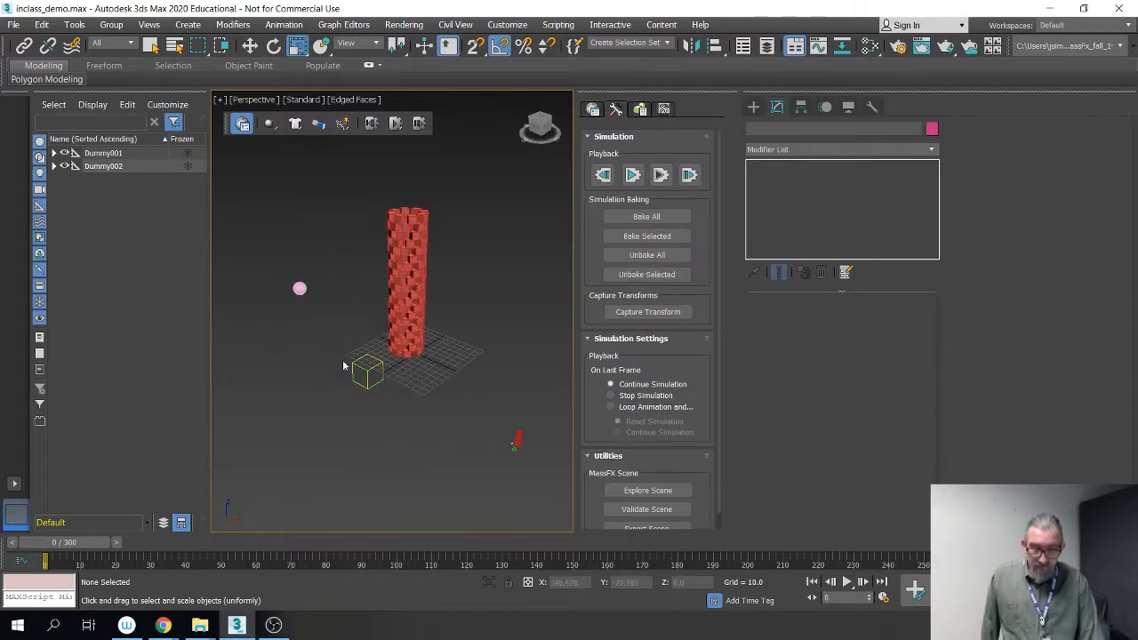
{"action": "left_click_drag", "start_coordinate": [61, 542], "coordinate": [36, 542]}
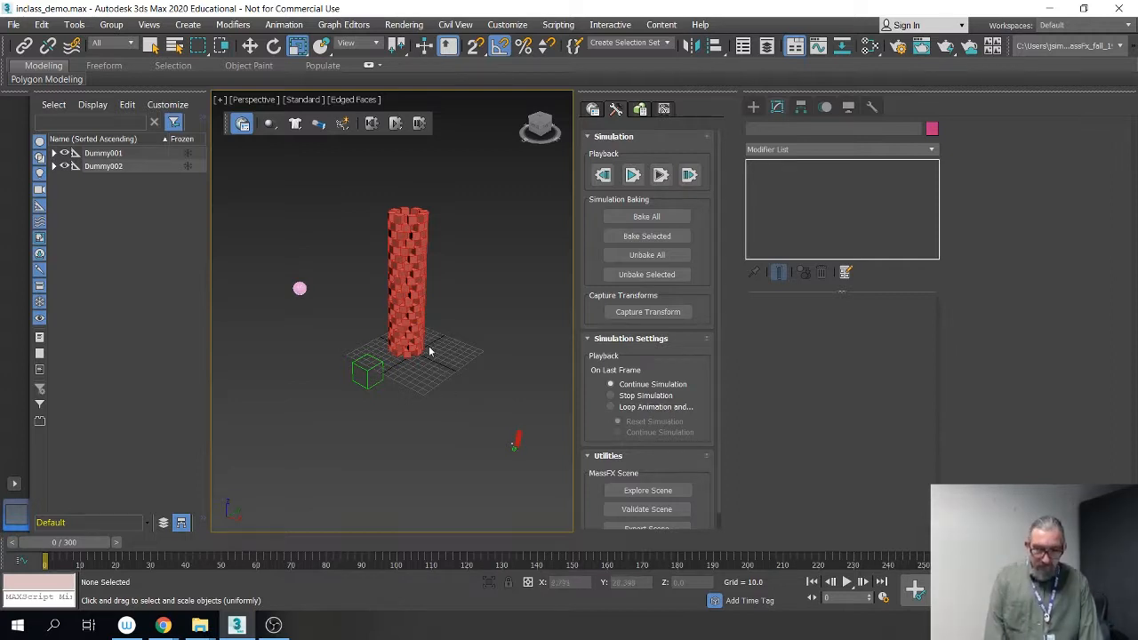
Step: Widen the Perspective viewport by narrowing the side panels and reframe the original tower
{"action": "middle_click_drag", "start_coordinate": [429, 351], "coordinate": [395, 397], "text": "alt"}
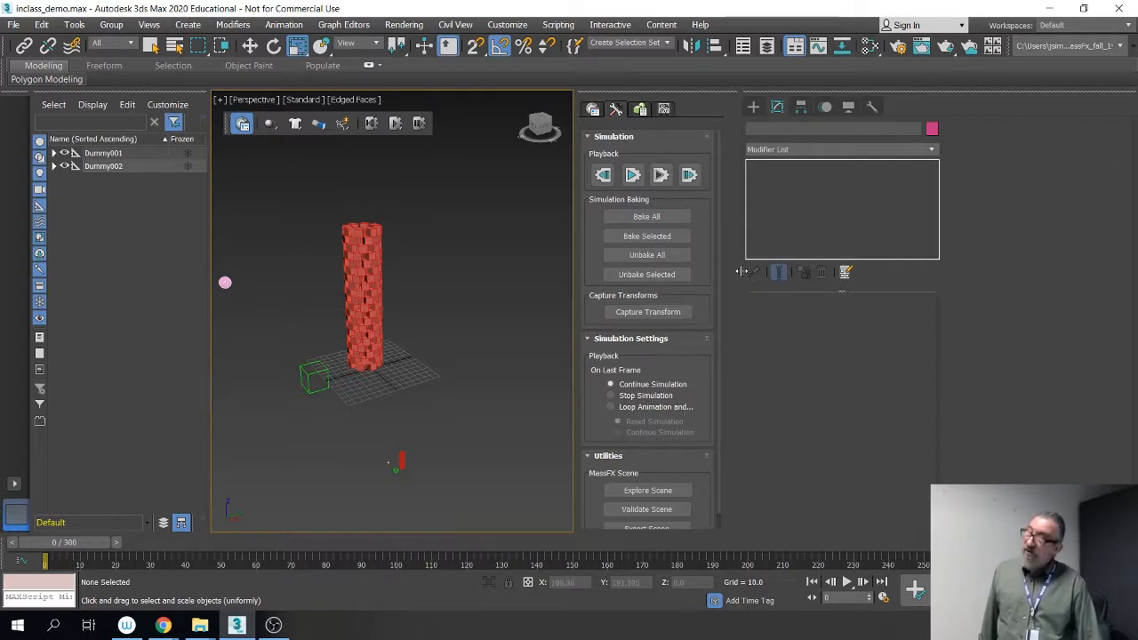
{"action": "left_click_drag", "start_coordinate": [739, 271], "coordinate": [989, 271]}
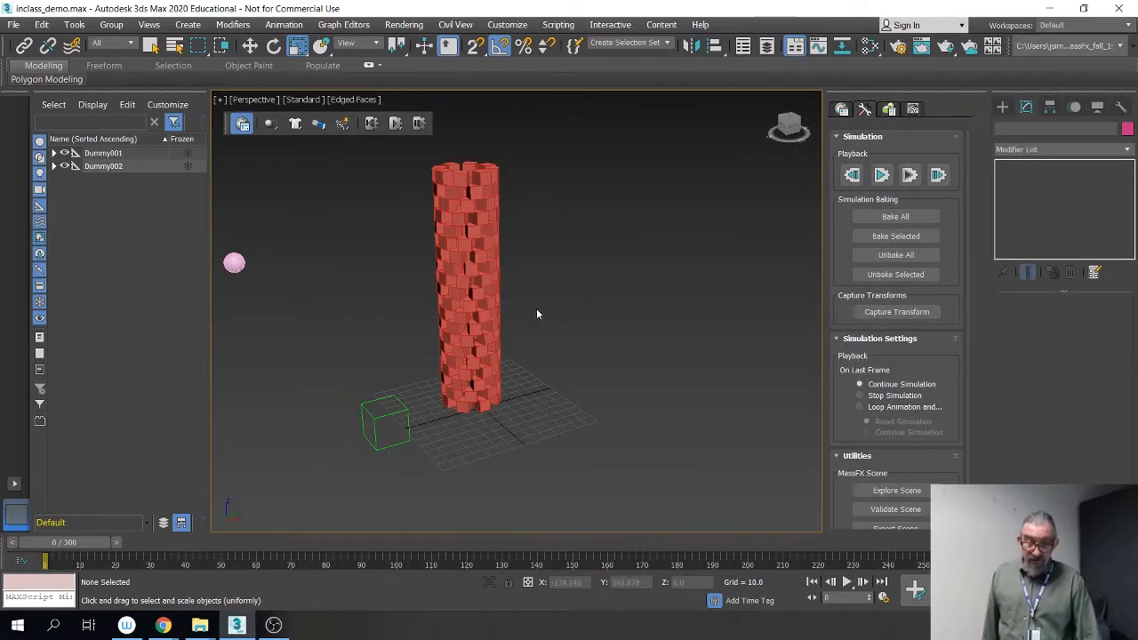
{"action": "mouse_move", "coordinate": [557, 312]}
{"action": "middle_mouse_down"}
{"action": "mouse_move", "coordinate": [515, 331]}
{"action": "mouse_move", "coordinate": [565, 320]}
{"action": "middle_mouse_up"}
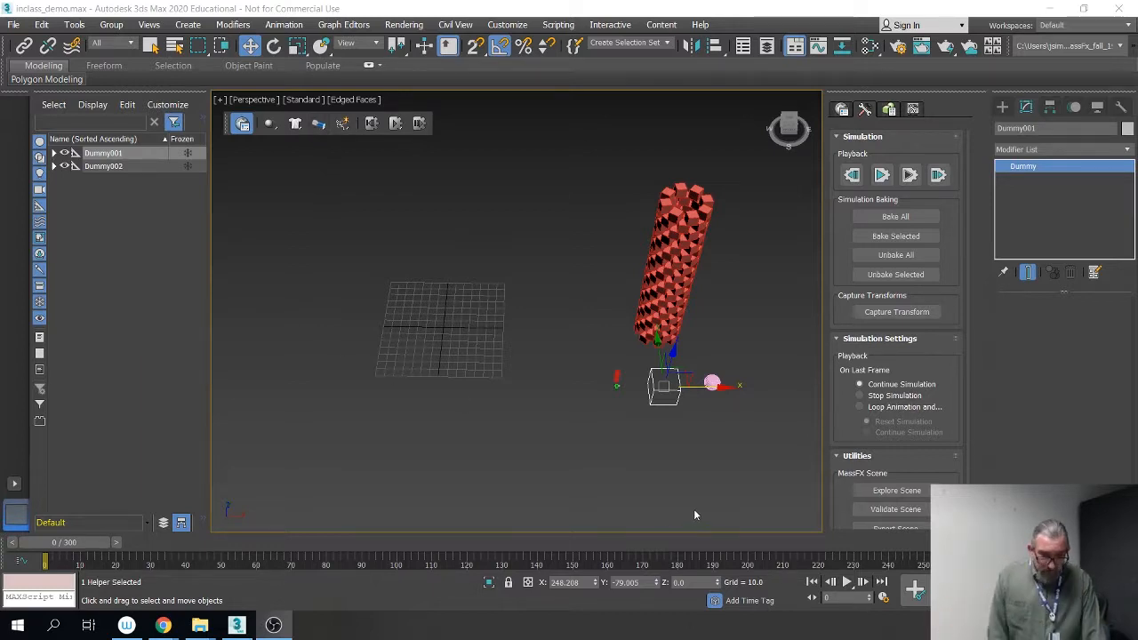
Step: Create a box at the world origin with length 10, width 10 and height 5 using exact numeric entry
{"action": "left_click", "coordinate": [840, 110]}
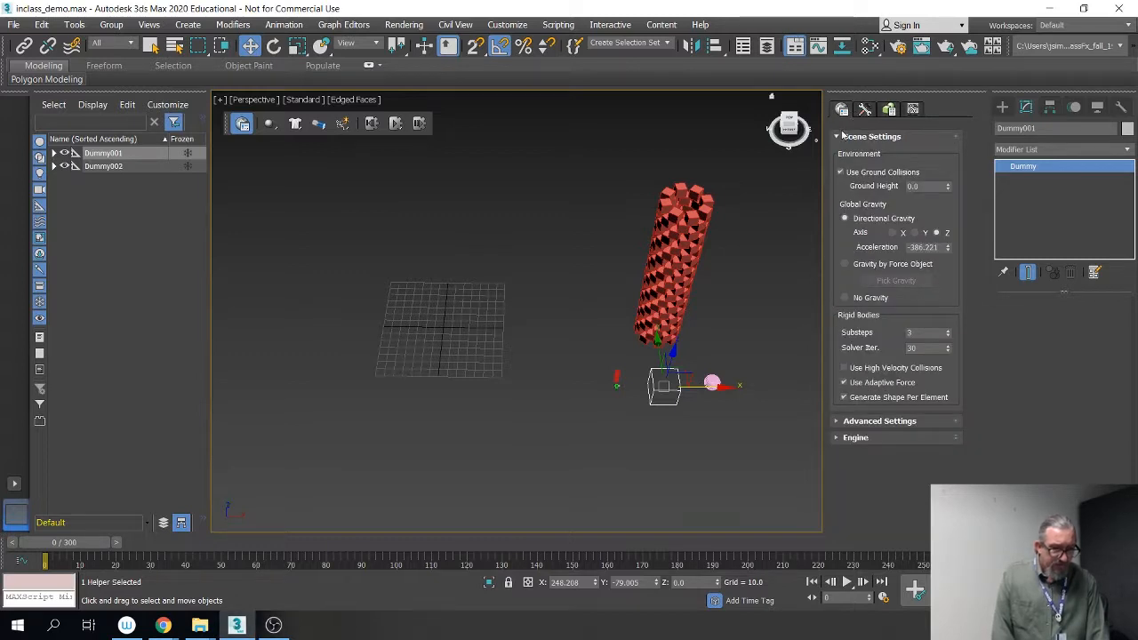
{"action": "left_click", "coordinate": [1002, 107]}
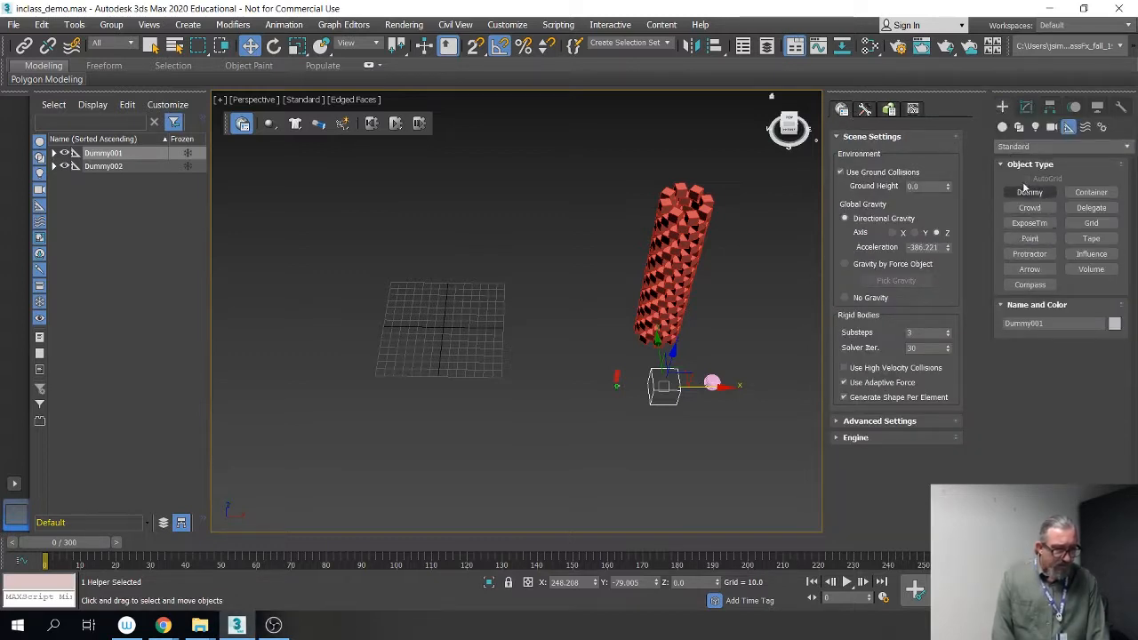
{"action": "left_click", "coordinate": [1002, 126]}
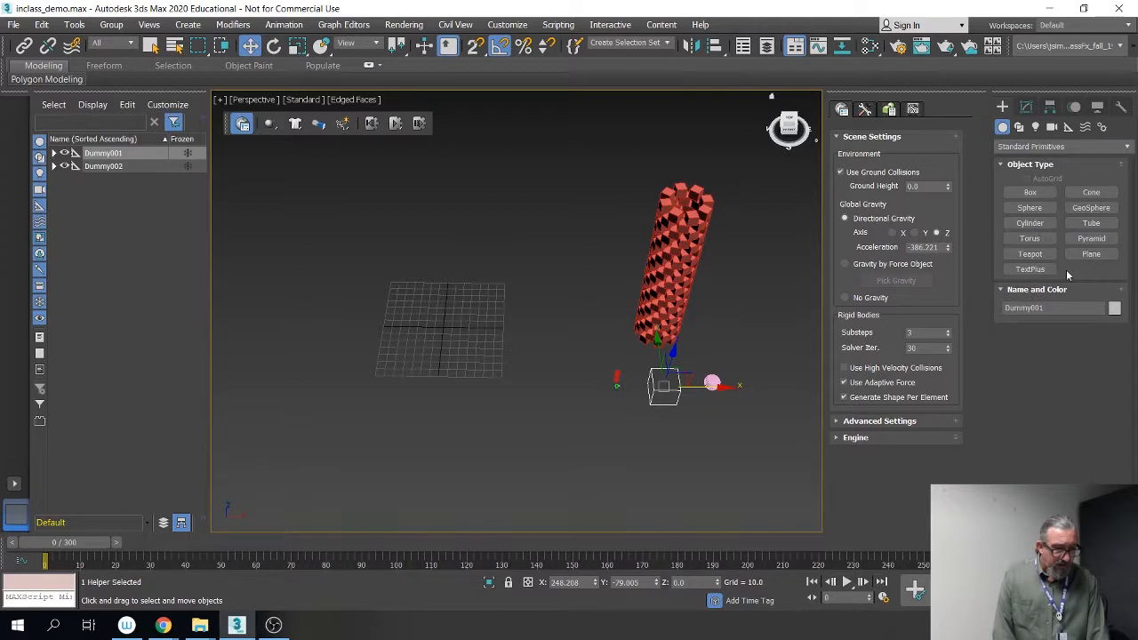
{"action": "left_click", "coordinate": [1031, 194]}
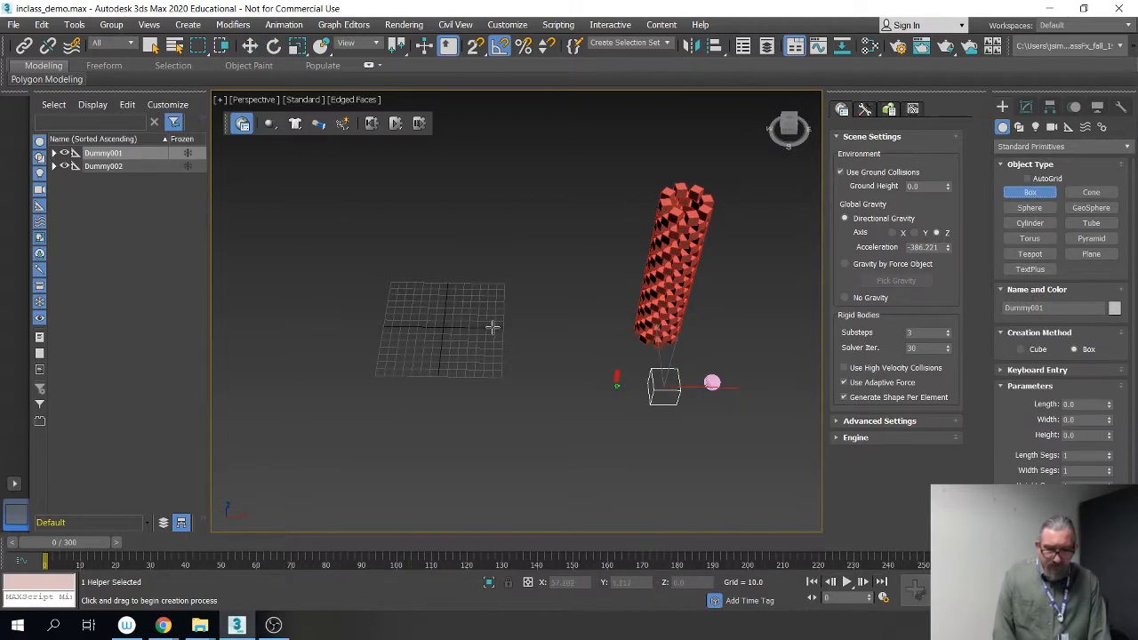
{"action": "left_click", "coordinate": [1036, 370]}
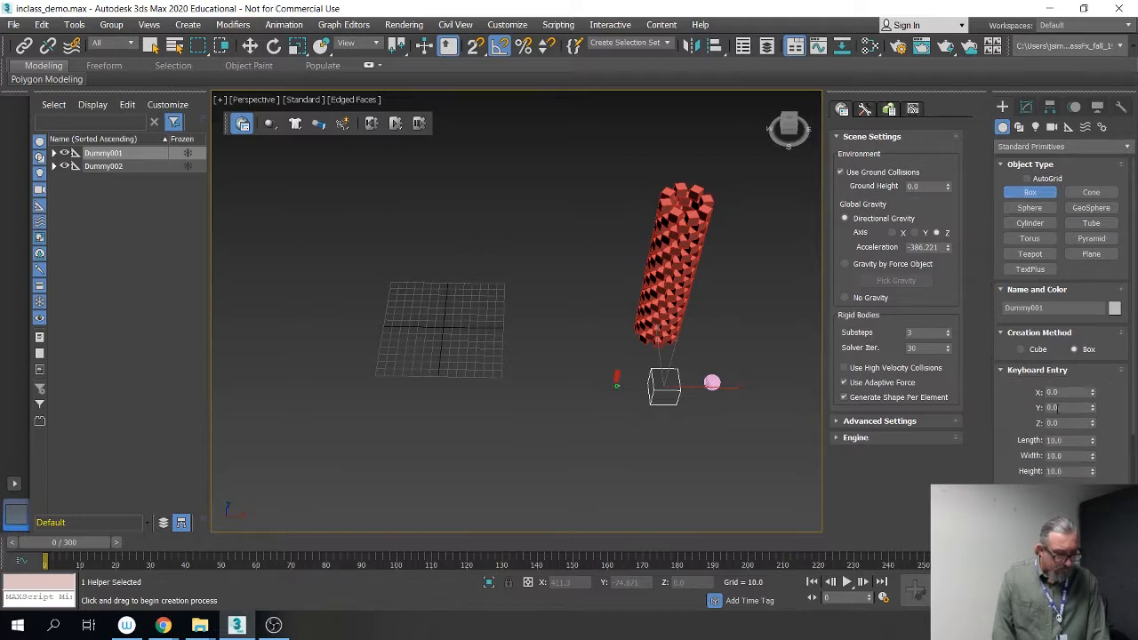
{"action": "left_click", "coordinate": [1075, 473]}
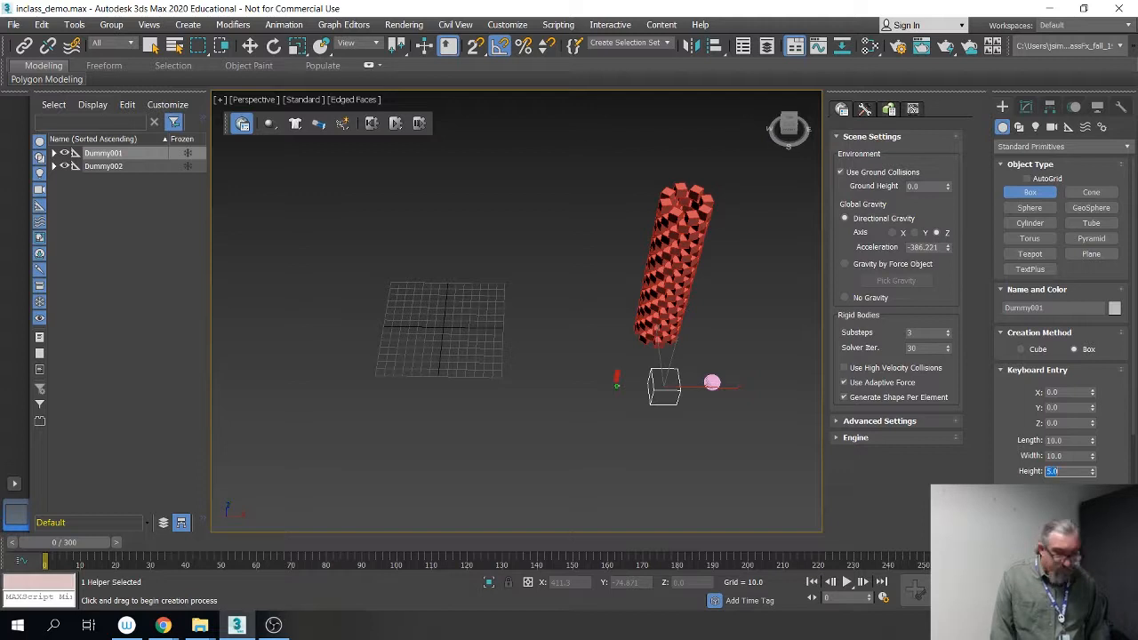
{"action": "left_click", "coordinate": [1067, 488]}
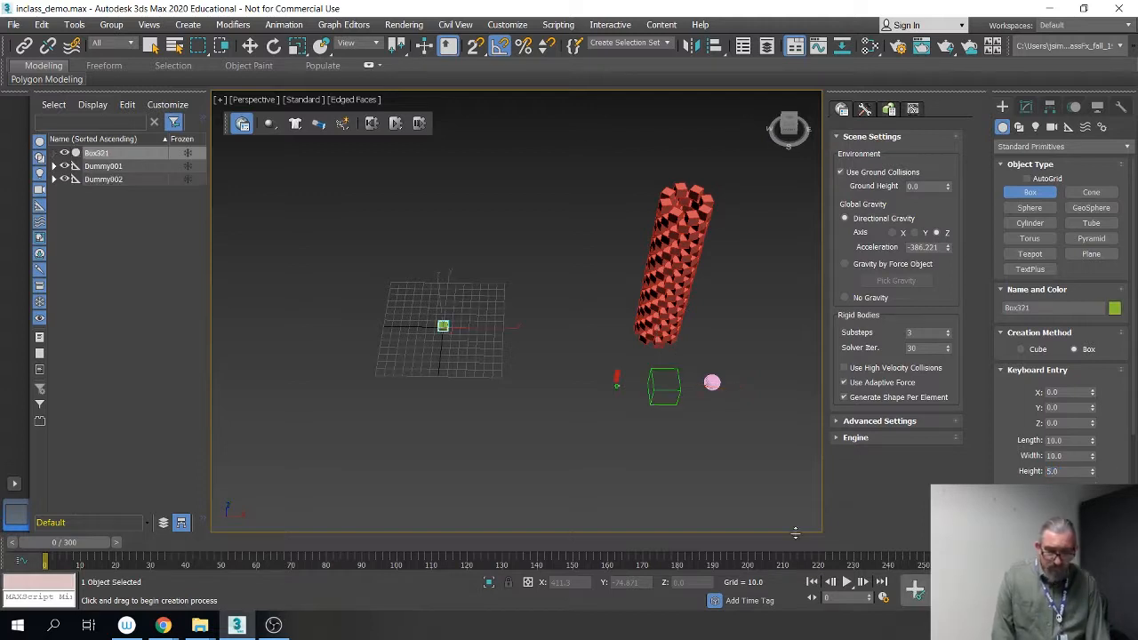
{"action": "scroll", "coordinate": [438, 328], "scroll_direction": "up", "scroll_amount": 10}
{"action": "scroll", "coordinate": [440, 329], "scroll_direction": "down", "scroll_amount": 10}
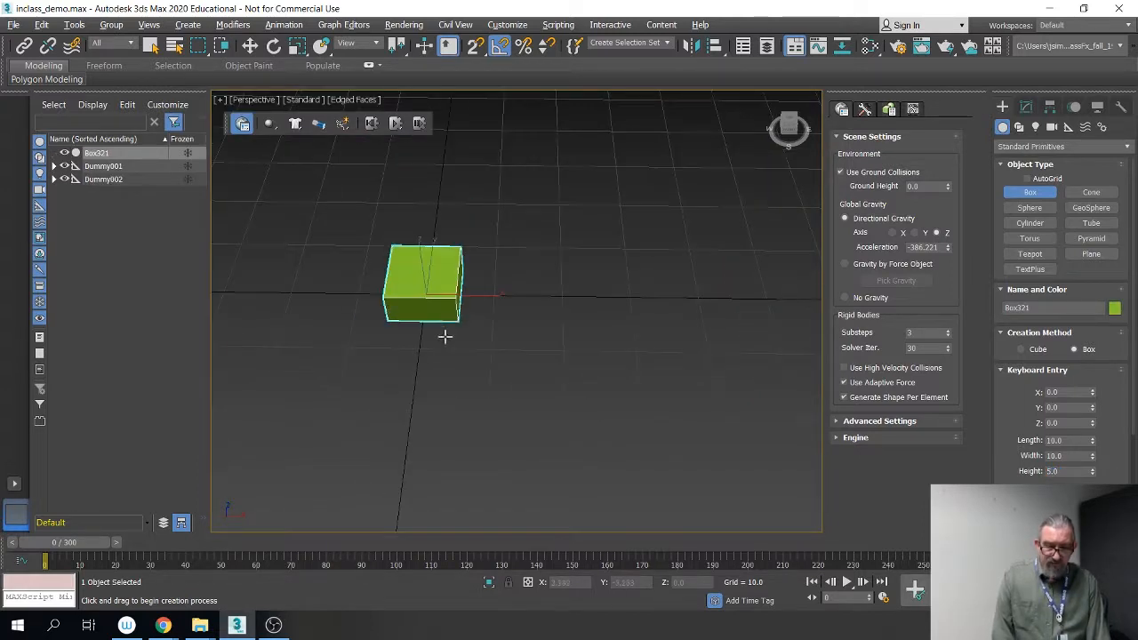
Step: Set the new box's length and width to 20 each
{"action": "left_click", "coordinate": [1026, 106]}
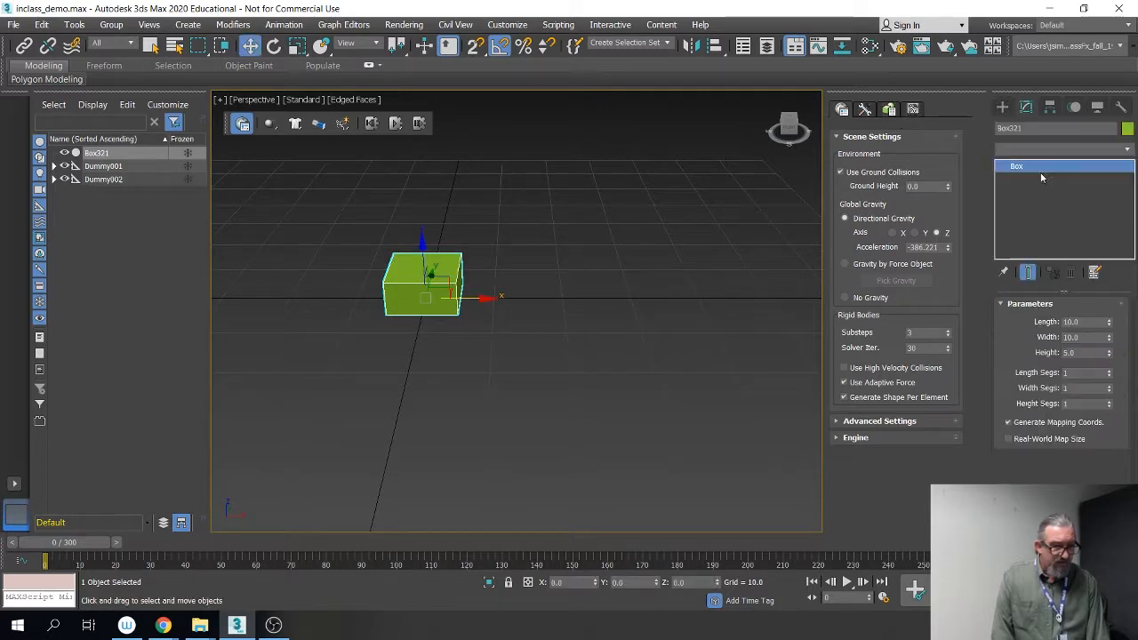
{"action": "double_click", "coordinate": [1084, 321]}
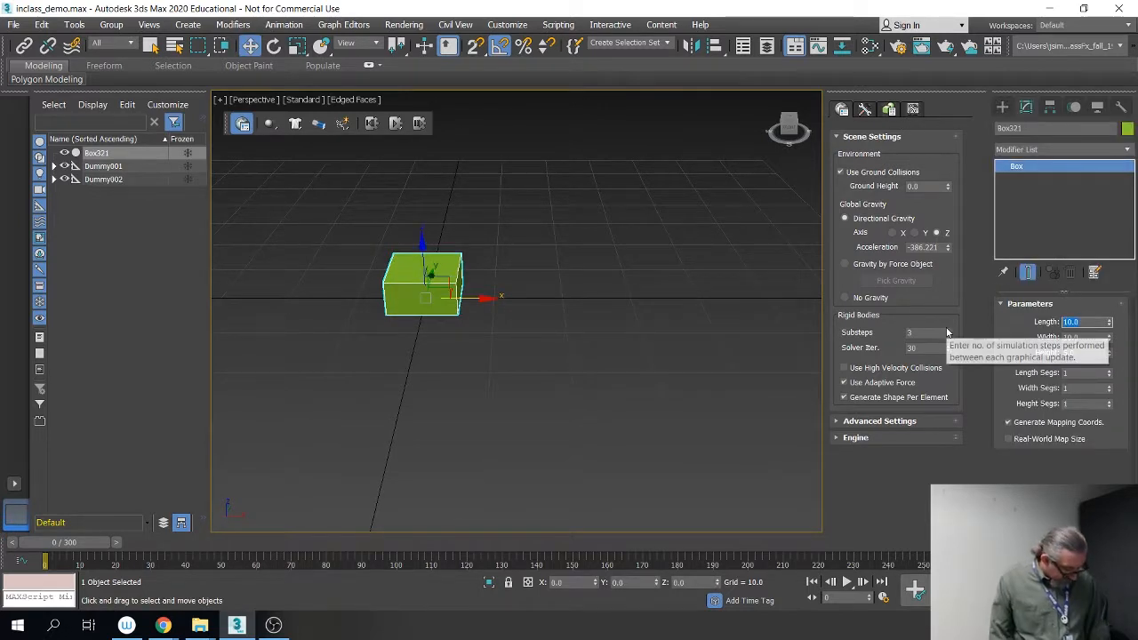
{"action": "type", "text": "20"}
{"action": "key", "text": "Tab"}
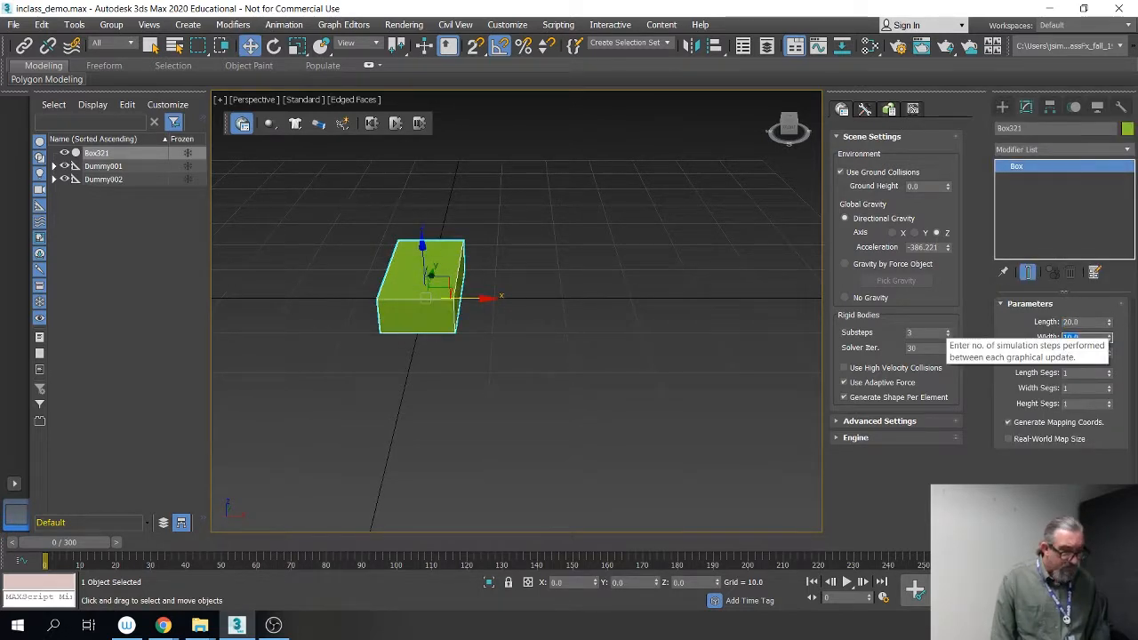
{"action": "type", "text": "20"}
{"action": "key", "text": "Tab"}
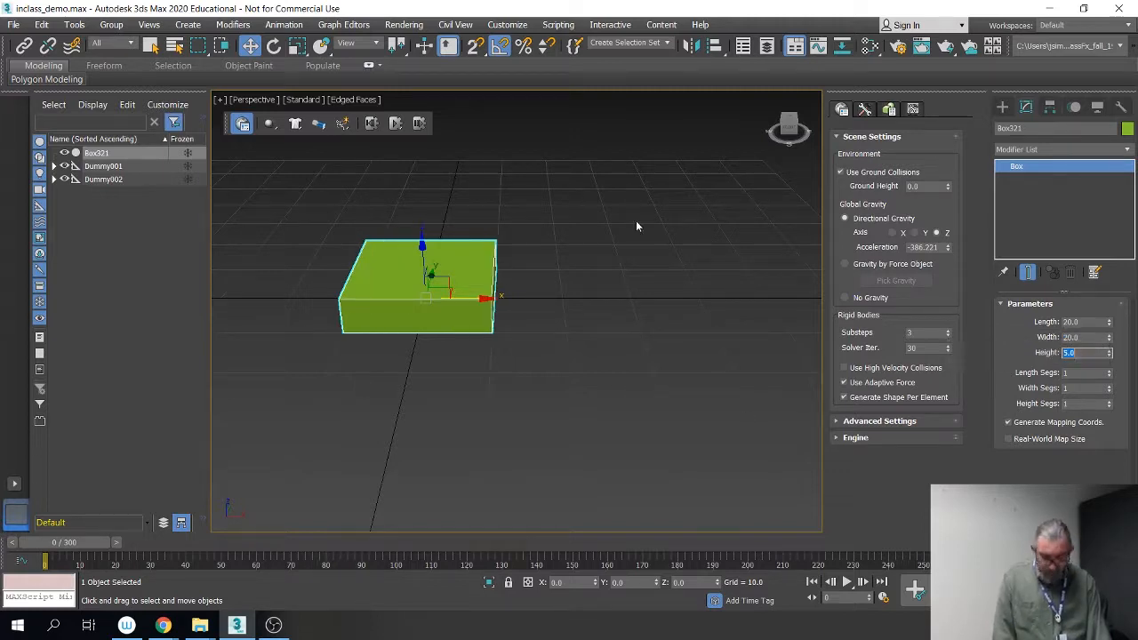
{"action": "middle_click_drag", "start_coordinate": [580, 320], "coordinate": [584, 376]}
{"action": "scroll", "coordinate": [576, 326], "scroll_direction": "down", "scroll_amount": 2}
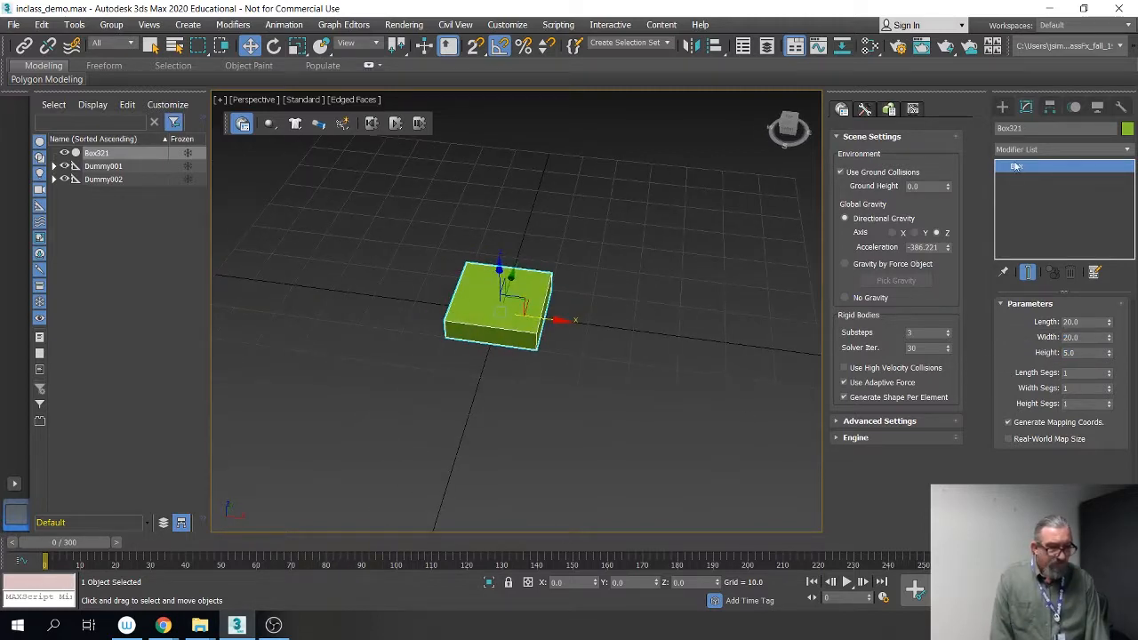
Step: Draw a tall, thin cylinder beside the box, about 2.8 in radius and about 132 high
{"action": "left_click", "coordinate": [1002, 106]}
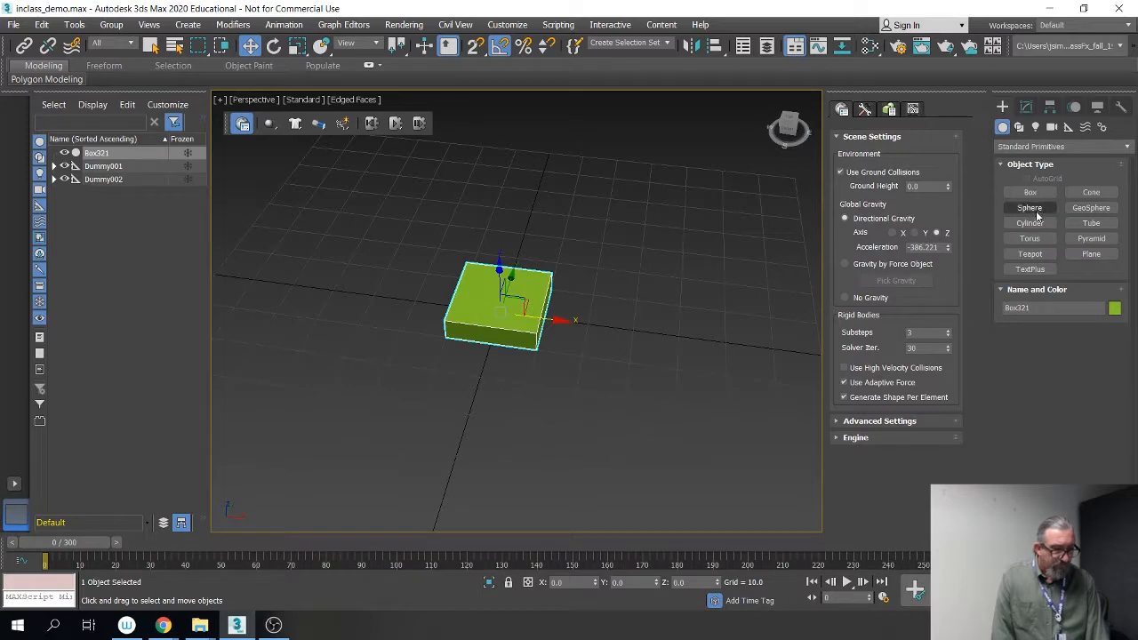
{"action": "left_click", "coordinate": [1031, 223]}
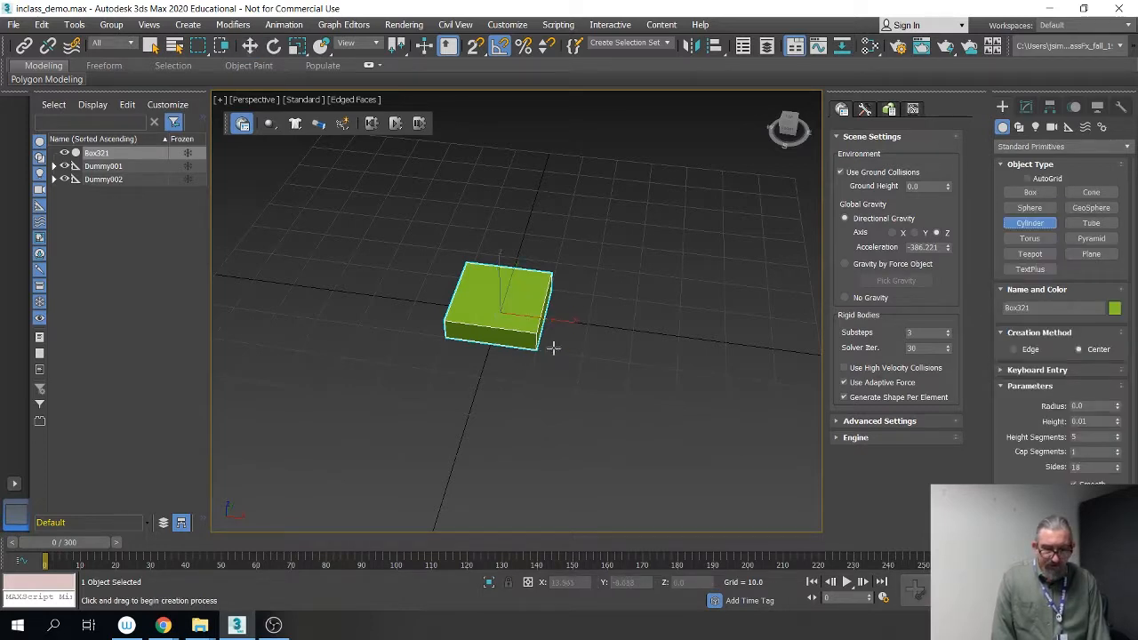
{"action": "scroll", "coordinate": [553, 348], "scroll_direction": "down", "scroll_amount": 3}
{"action": "left_click_drag", "start_coordinate": [533, 371], "coordinate": [534, 370]}
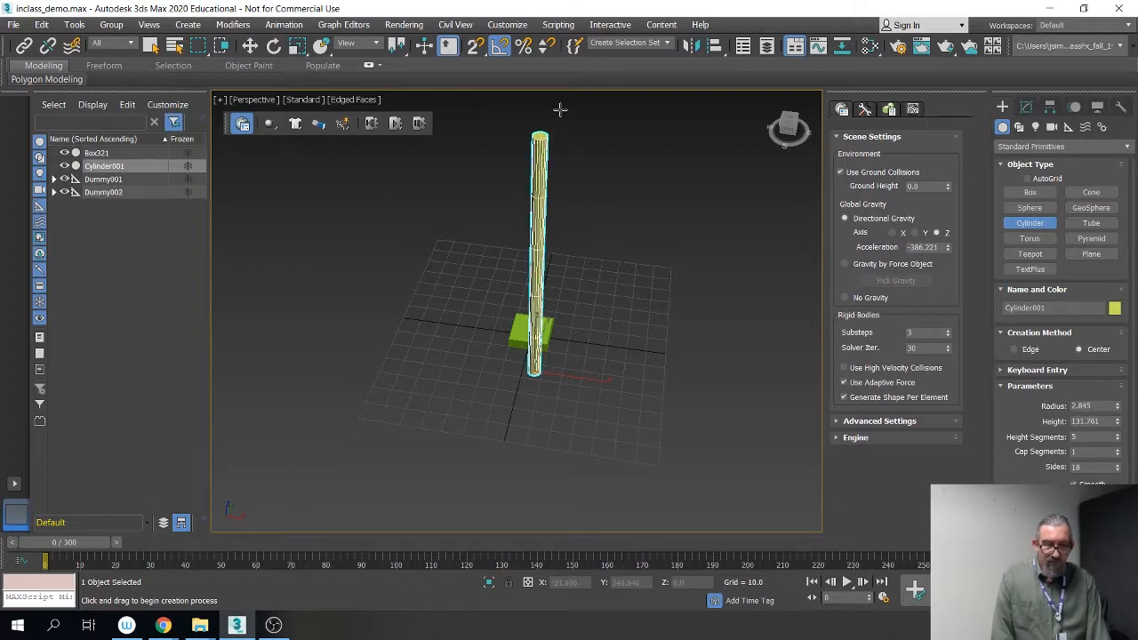
{"action": "mouse_move", "coordinate": [610, 318]}
{"action": "middle_mouse_down", "text": "alt"}
{"action": "mouse_move", "coordinate": [616, 275]}
{"action": "mouse_move", "coordinate": [614, 321]}
{"action": "middle_mouse_up", "text": "alt"}
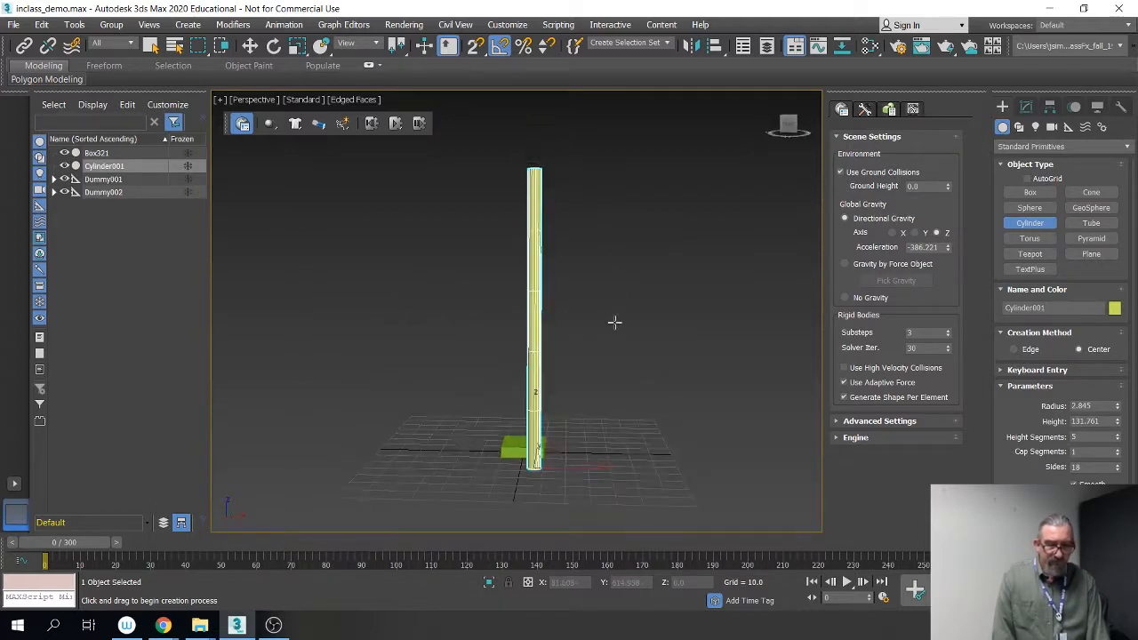
{"action": "right_click", "coordinate": [640, 287]}
Step: Set the cylinder's height to 135 and its radius to 2
{"action": "left_click", "coordinate": [1025, 108]}
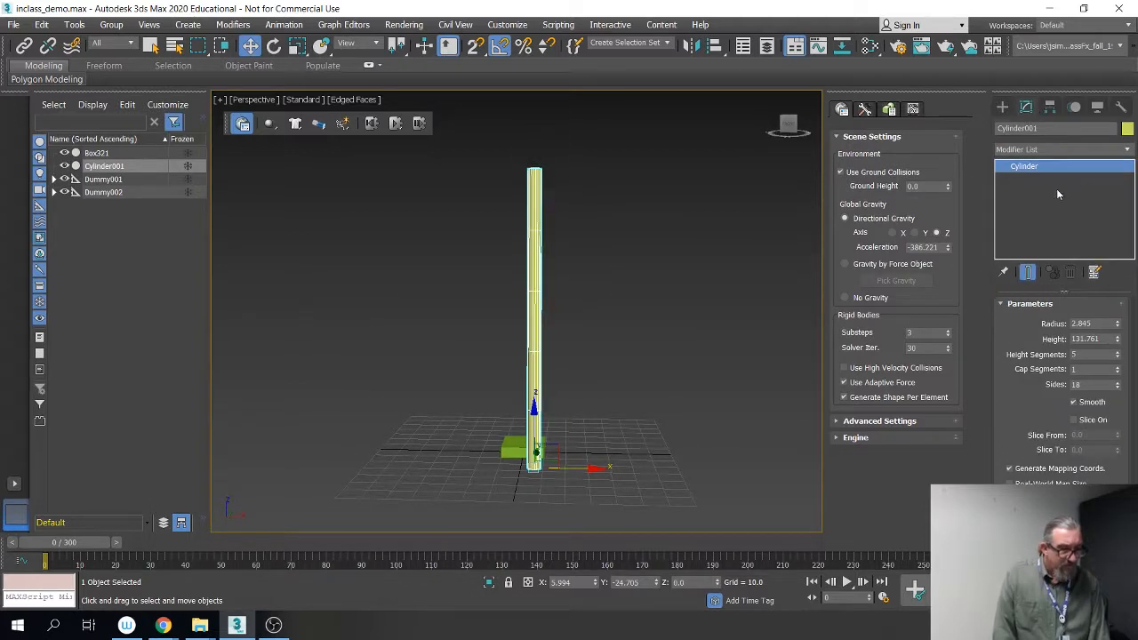
{"action": "double_click", "coordinate": [1103, 338]}
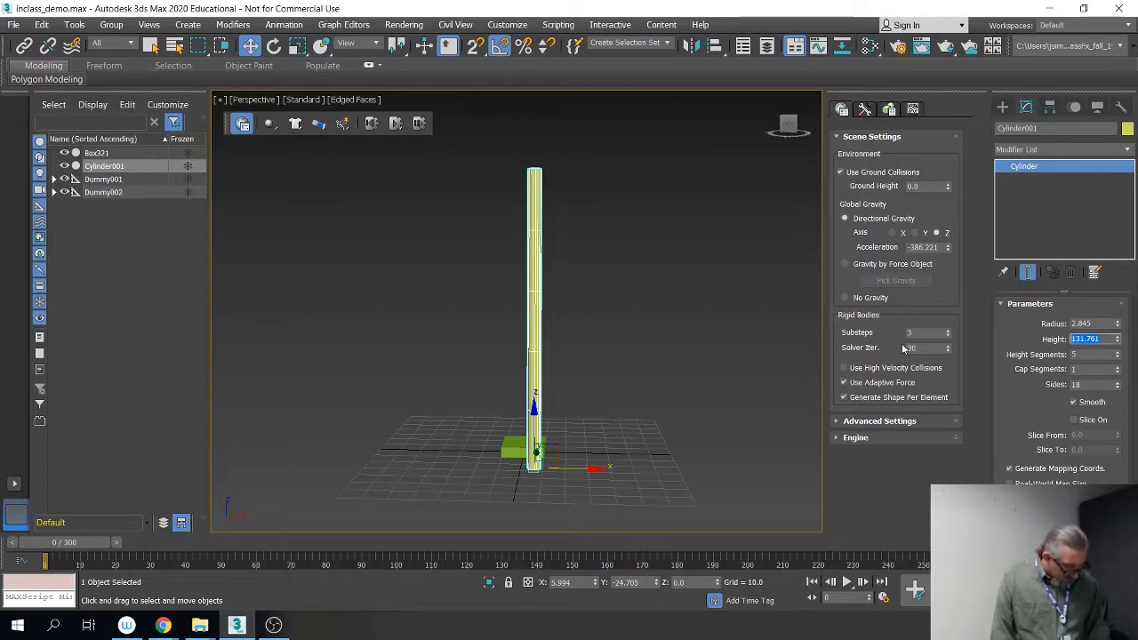
{"action": "type", "text": "1"}
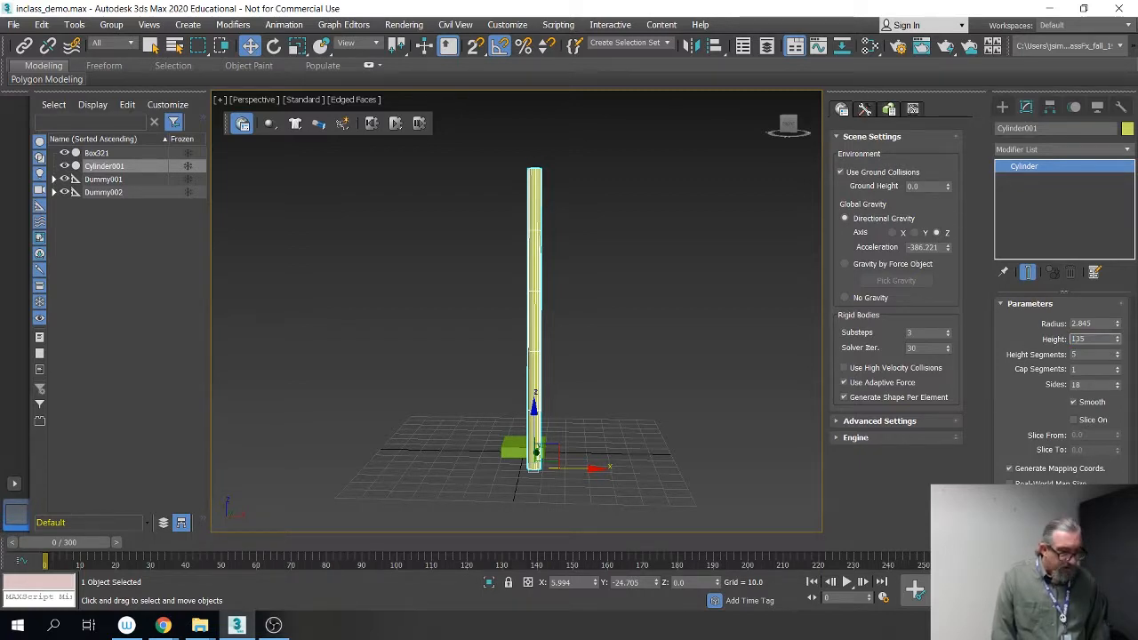
{"action": "type", "text": "35"}
{"action": "key", "text": "shift+Tab"}
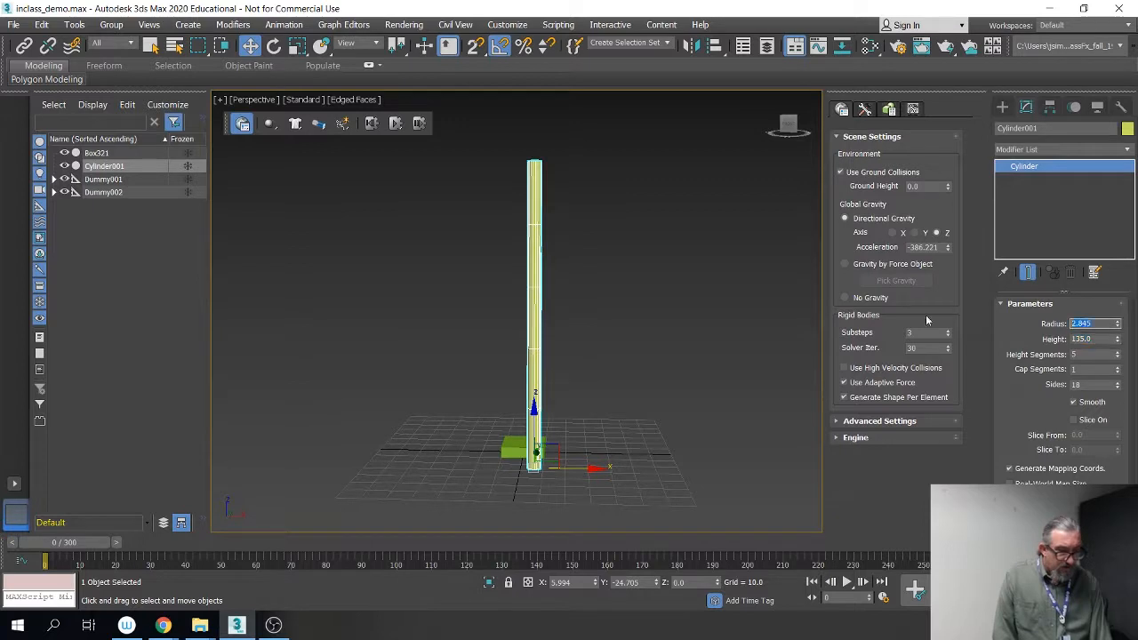
{"action": "type", "text": "2"}
{"action": "key", "text": "Return"}
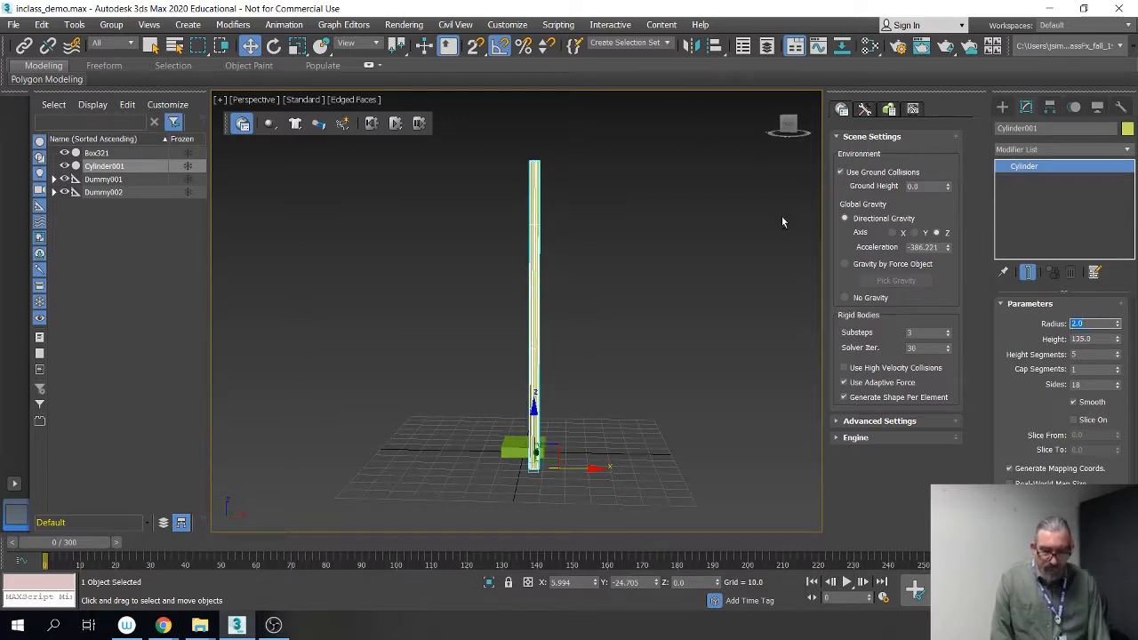
Step: Center the cylinder on the box by resetting its X and Y positions to 0
{"action": "middle_click_drag", "start_coordinate": [782, 221], "coordinate": [630, 377], "text": "alt"}
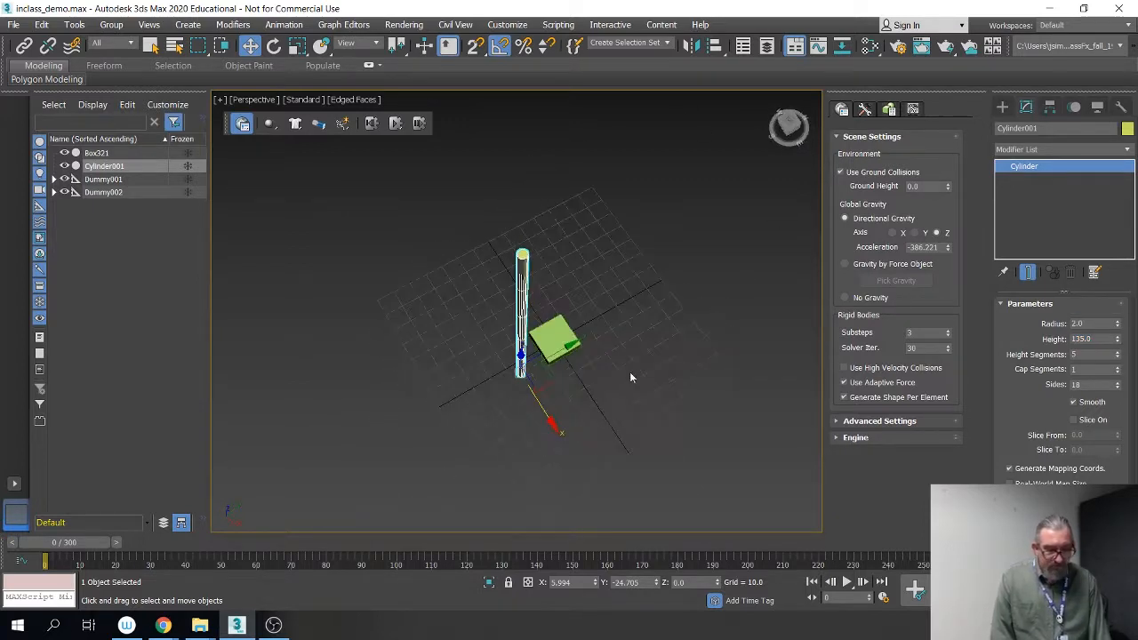
{"action": "right_click", "coordinate": [596, 582]}
{"action": "right_click", "coordinate": [656, 582]}
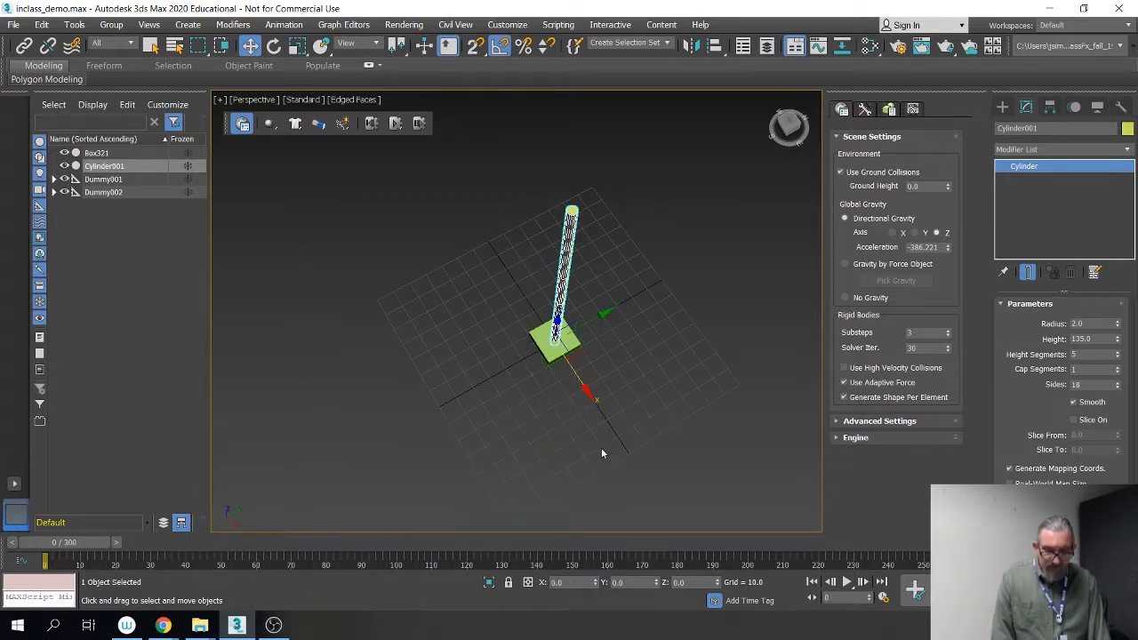
{"action": "middle_click_drag", "start_coordinate": [601, 454], "coordinate": [623, 460], "text": "alt"}
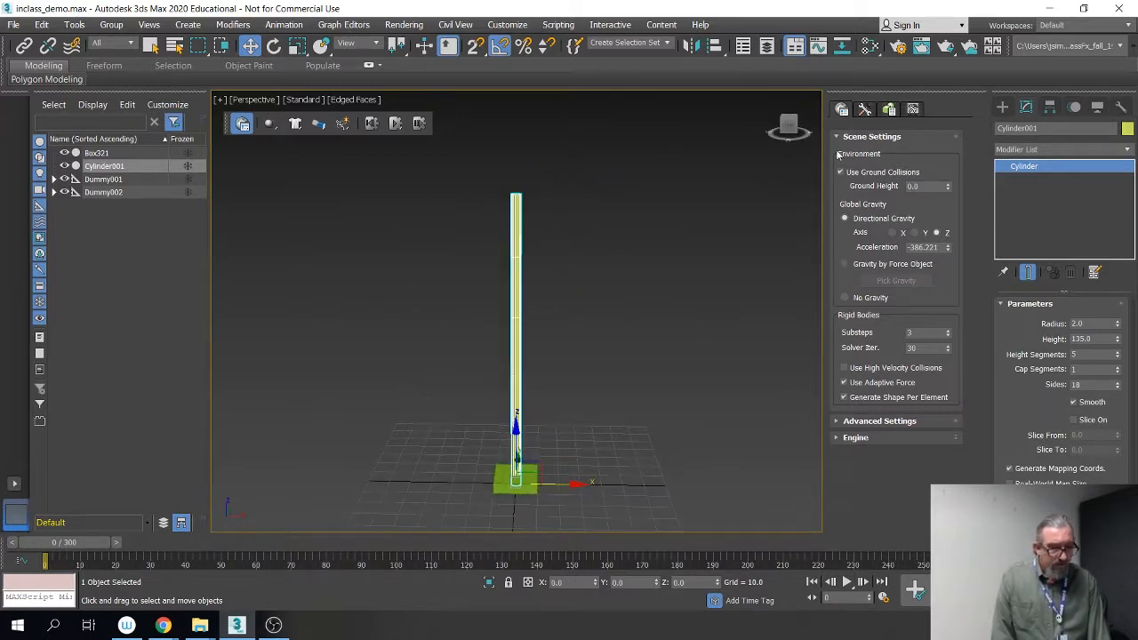
Step: Draw a sphere with a radius of about 4.3 on the ground beside the box and pole
{"action": "left_click", "coordinate": [1001, 107]}
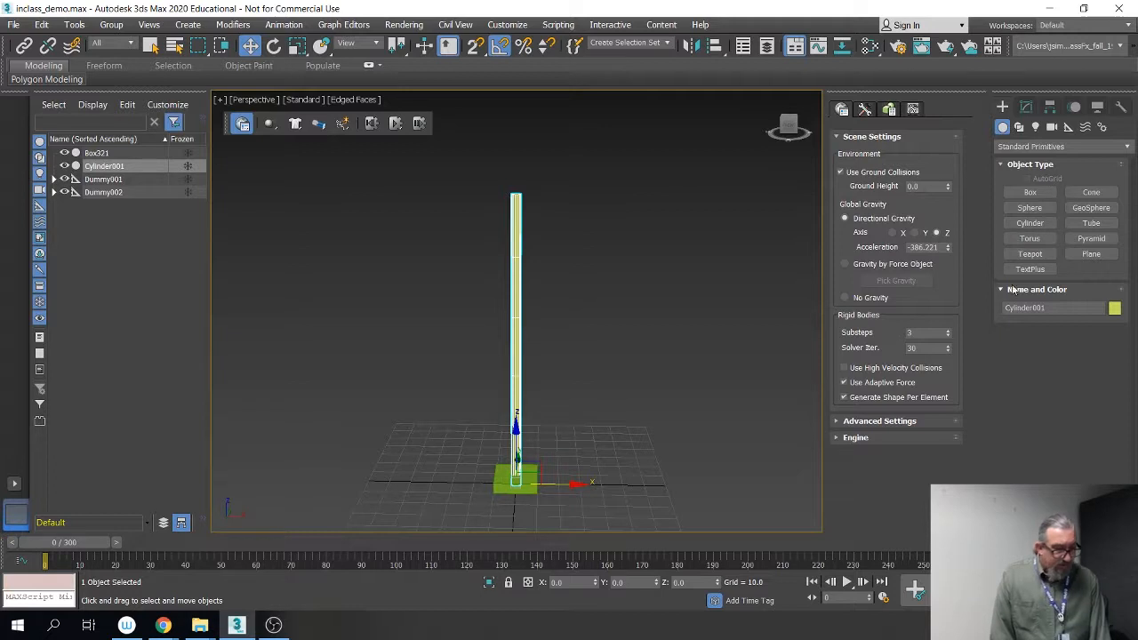
{"action": "left_click", "coordinate": [1028, 208]}
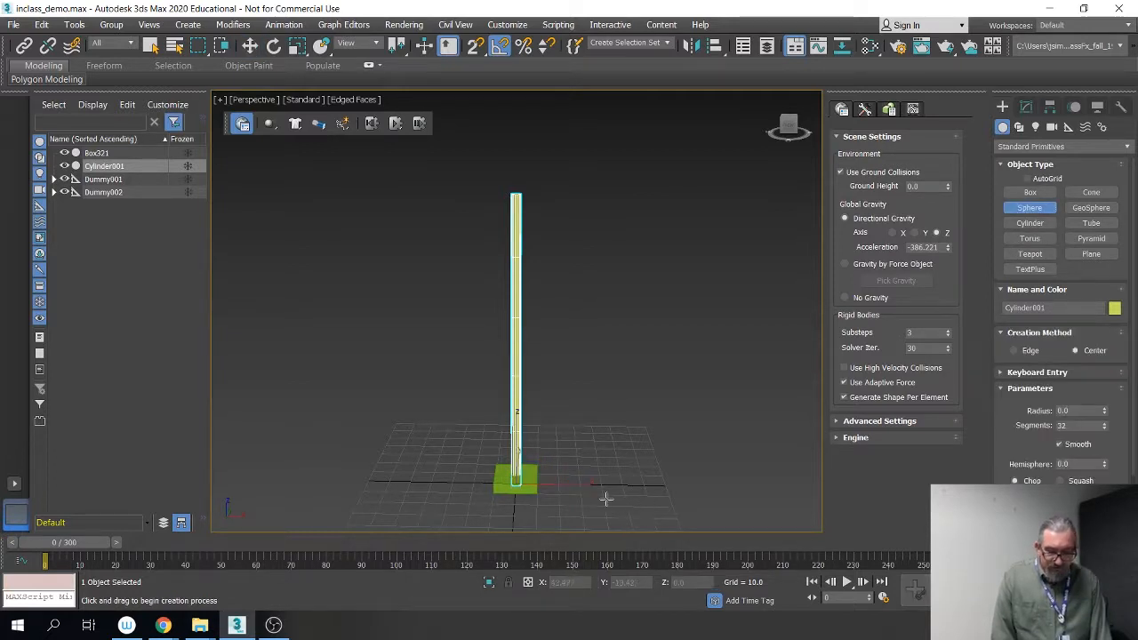
{"action": "left_click_drag", "start_coordinate": [606, 499], "coordinate": [611, 506]}
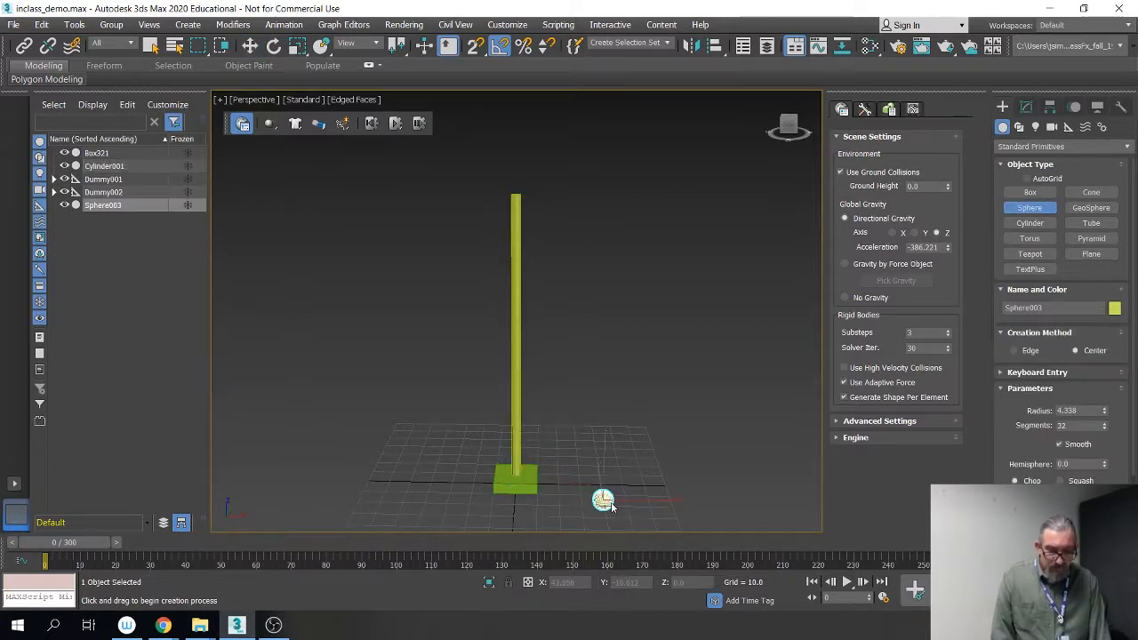
{"action": "right_click", "coordinate": [611, 506]}
Step: Align the sphere to the cylinder's center and raise it to the top of the pole, at Z about 137
{"action": "left_click", "coordinate": [715, 46]}
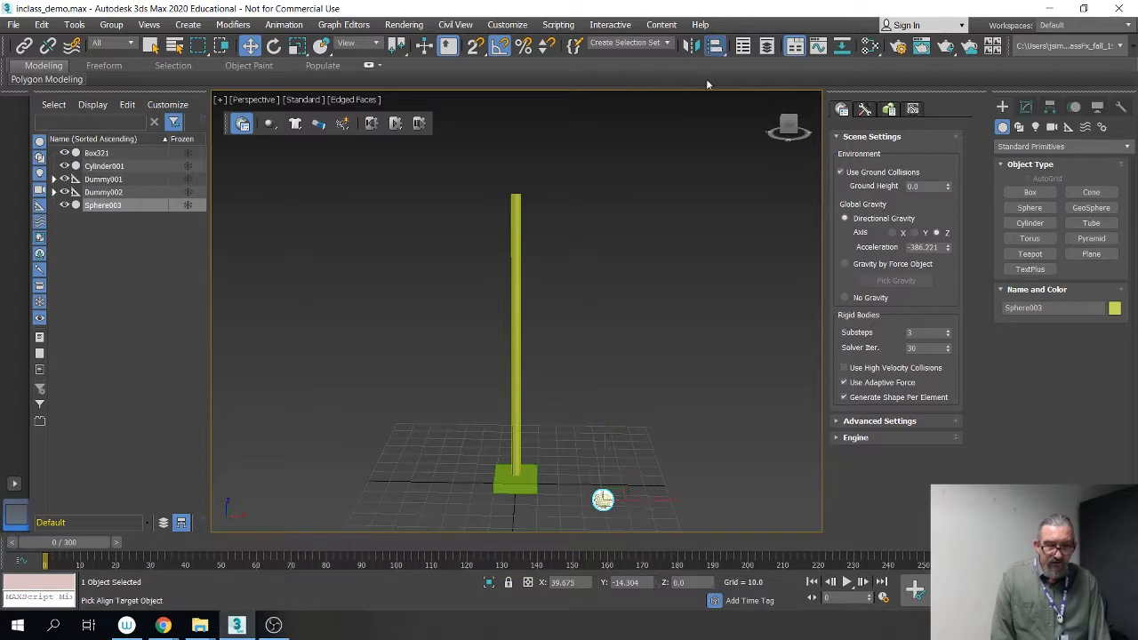
{"action": "left_click", "coordinate": [518, 257]}
{"action": "left_click", "coordinate": [573, 432]}
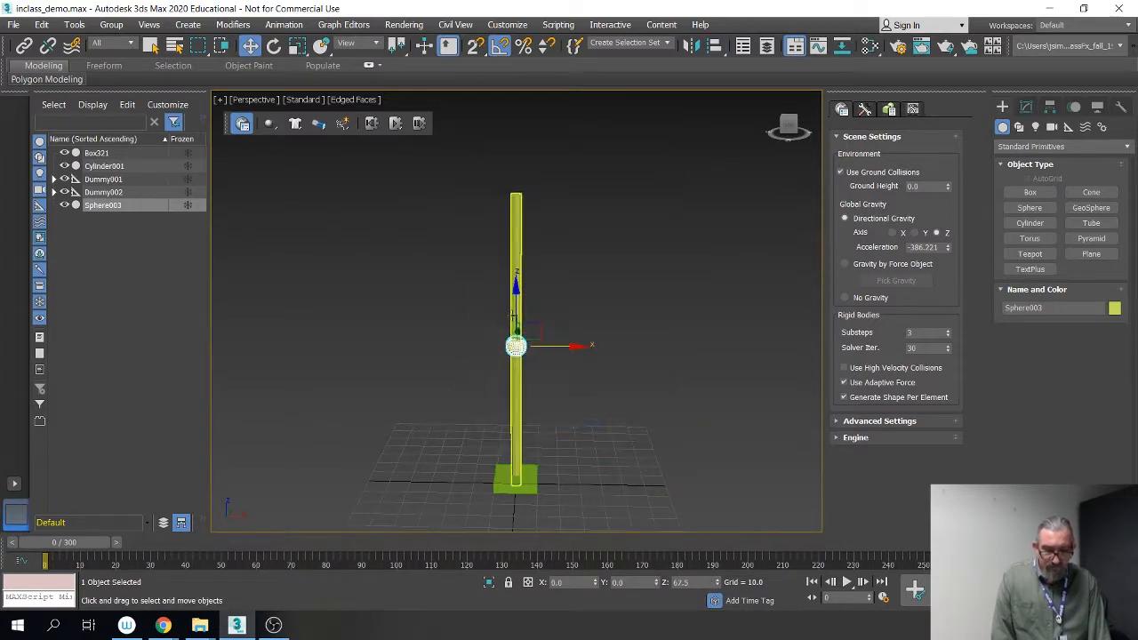
{"action": "left_click_drag", "start_coordinate": [514, 316], "coordinate": [531, 163]}
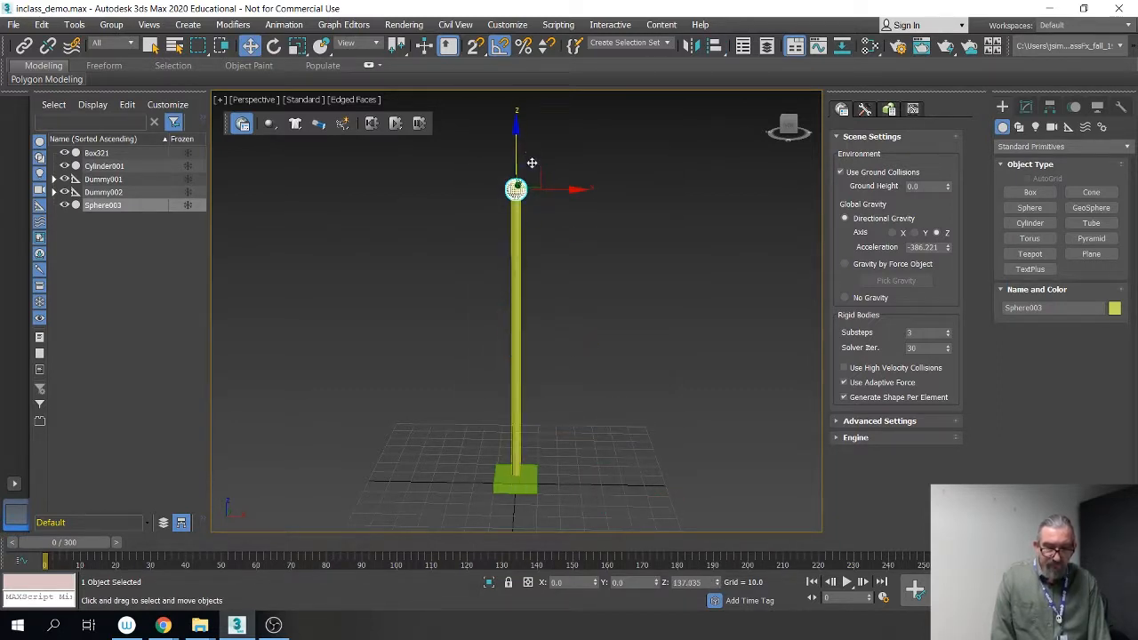
Step: Set the radius of the sphere on top of the pole to 4
{"action": "middle_click_drag", "start_coordinate": [579, 284], "coordinate": [494, 293], "text": "alt"}
{"action": "scroll", "coordinate": [574, 319], "scroll_direction": "down", "scroll_amount": 3}
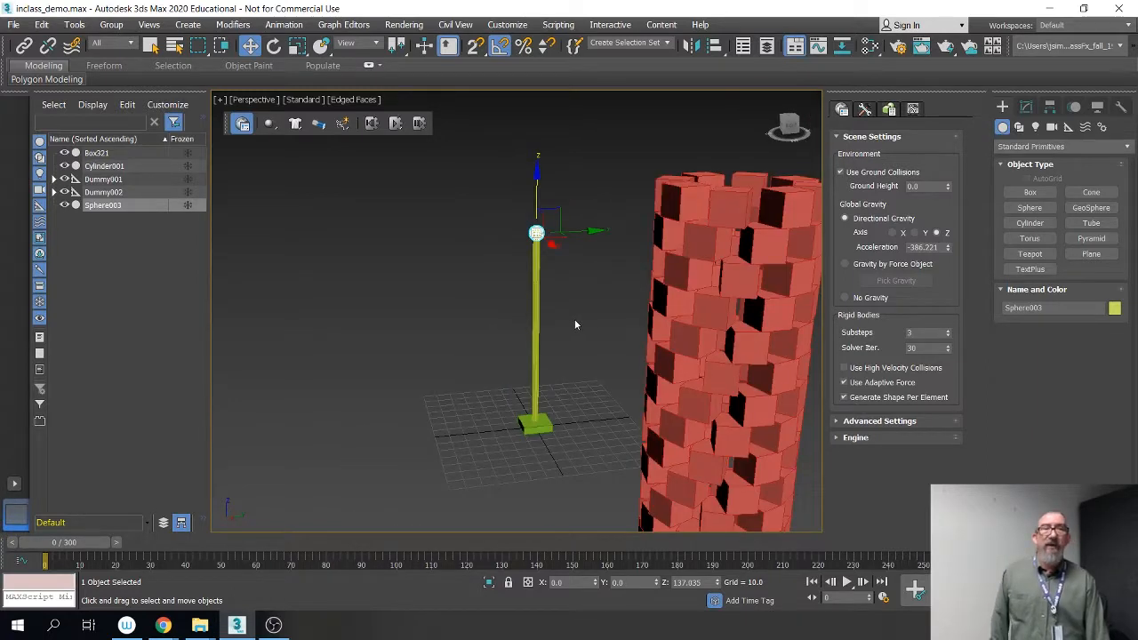
{"action": "scroll", "coordinate": [574, 324], "scroll_direction": "up", "scroll_amount": 2}
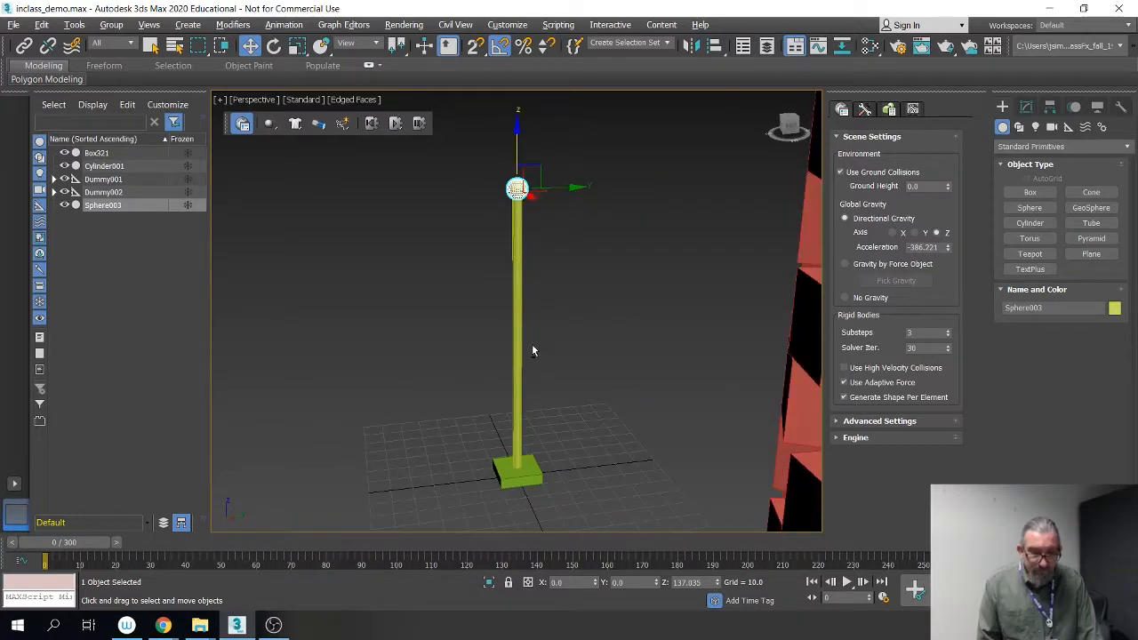
{"action": "middle_click_drag", "start_coordinate": [531, 345], "coordinate": [545, 325], "text": "alt"}
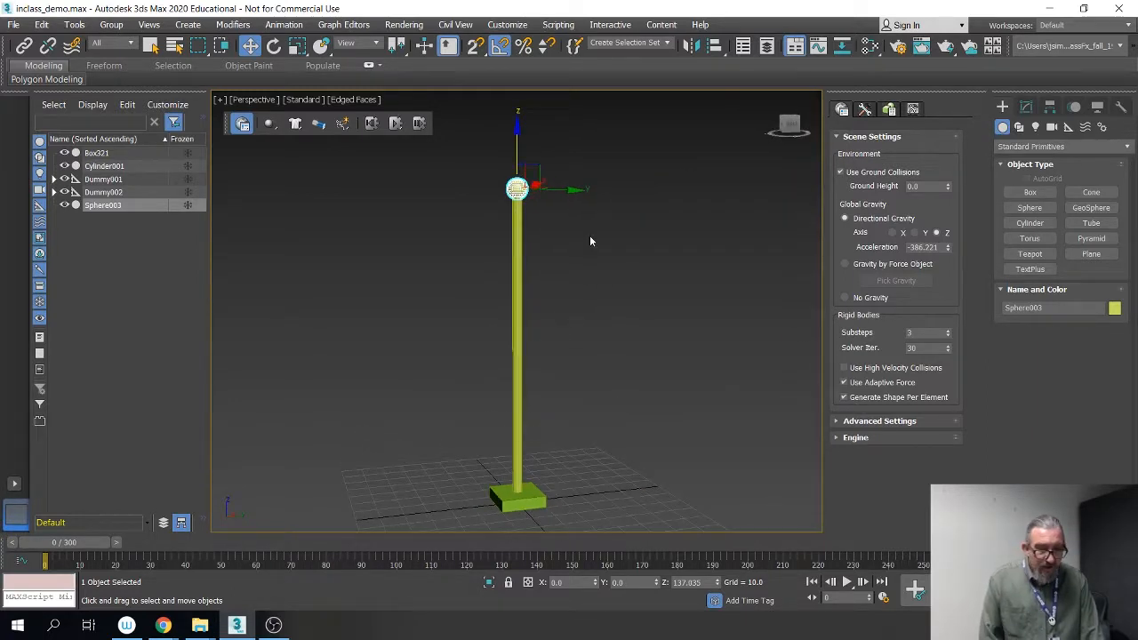
{"action": "left_click", "coordinate": [1030, 107]}
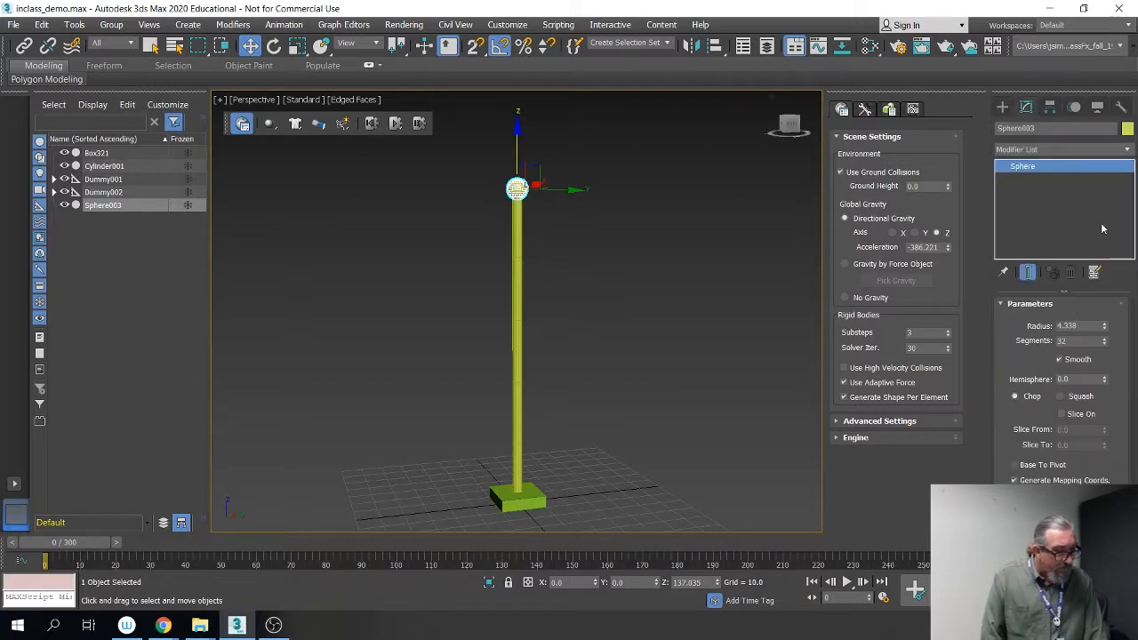
{"action": "double_click", "coordinate": [1085, 326]}
{"action": "type", "text": "3.0"}
{"action": "key", "text": "Return"}
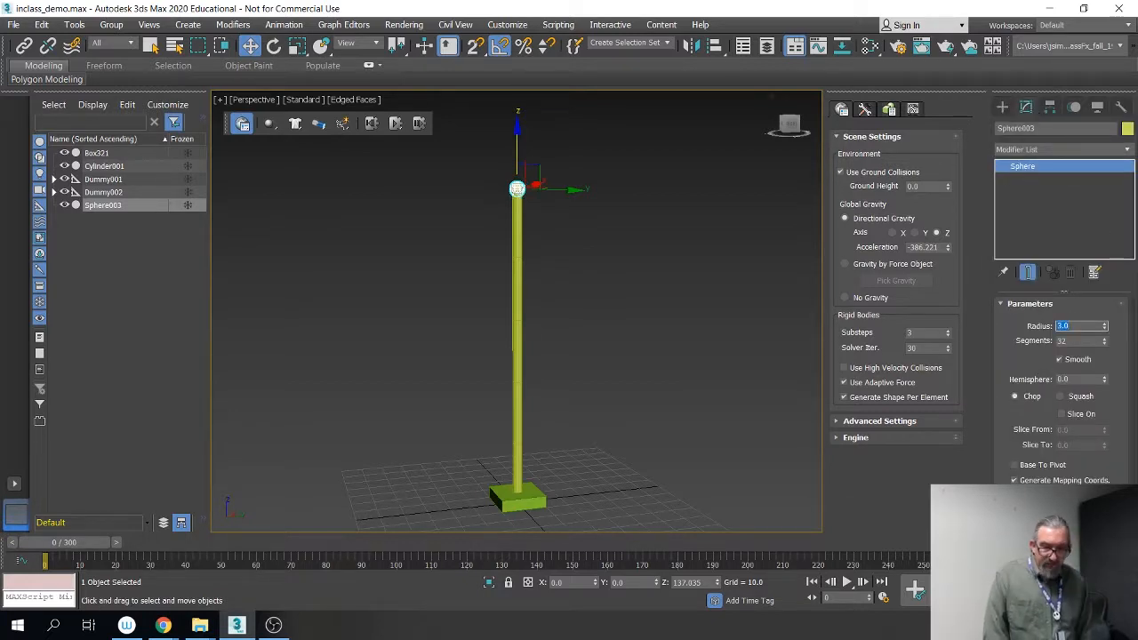
{"action": "type", "text": "4"}
{"action": "key", "text": "Return"}
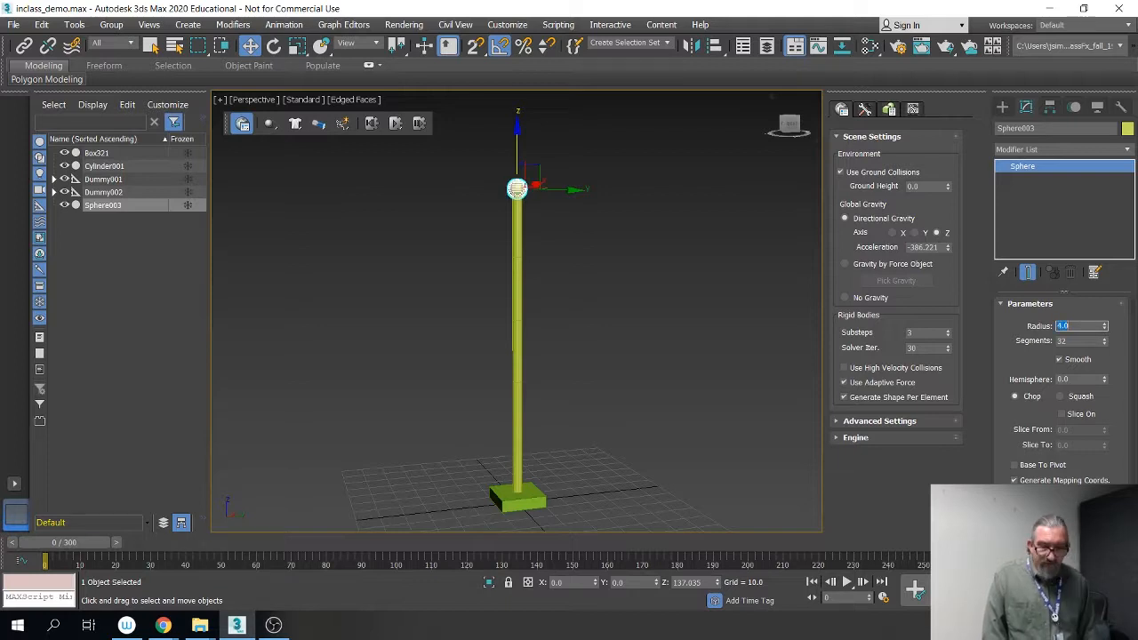
{"action": "left_click", "coordinate": [700, 287]}
Step: Convert the box base under the pole to an Editable Poly
{"action": "scroll", "coordinate": [459, 297], "scroll_direction": "up", "scroll_amount": 3}
{"action": "middle_click_drag", "start_coordinate": [537, 325], "coordinate": [516, 424]}
{"action": "scroll", "coordinate": [600, 344], "scroll_direction": "down", "scroll_amount": 3}
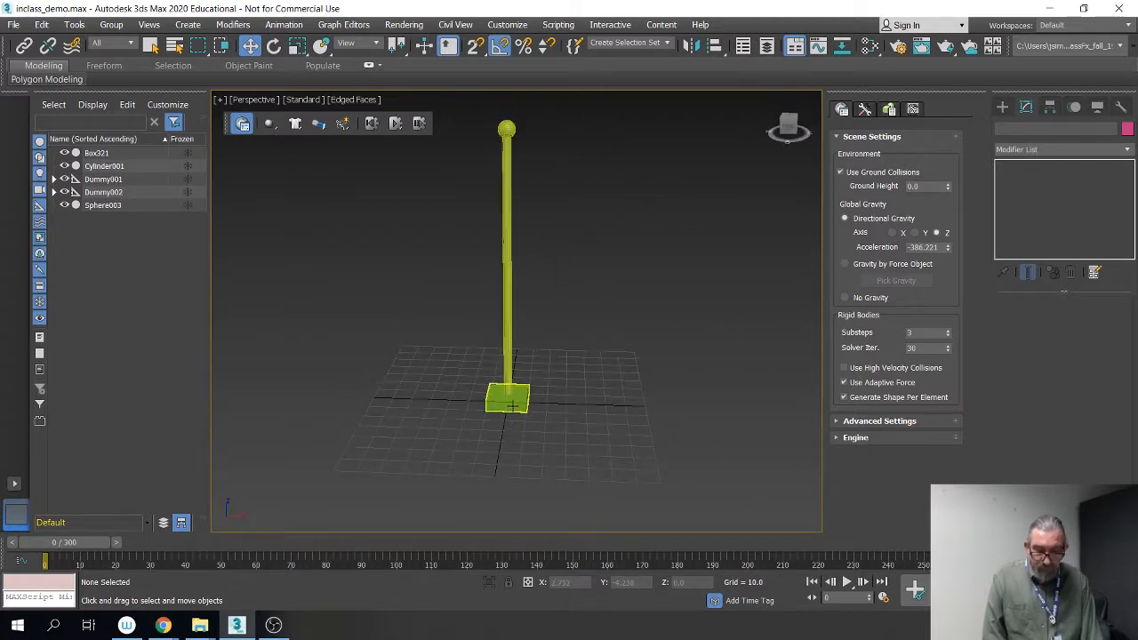
{"action": "left_click", "coordinate": [511, 404]}
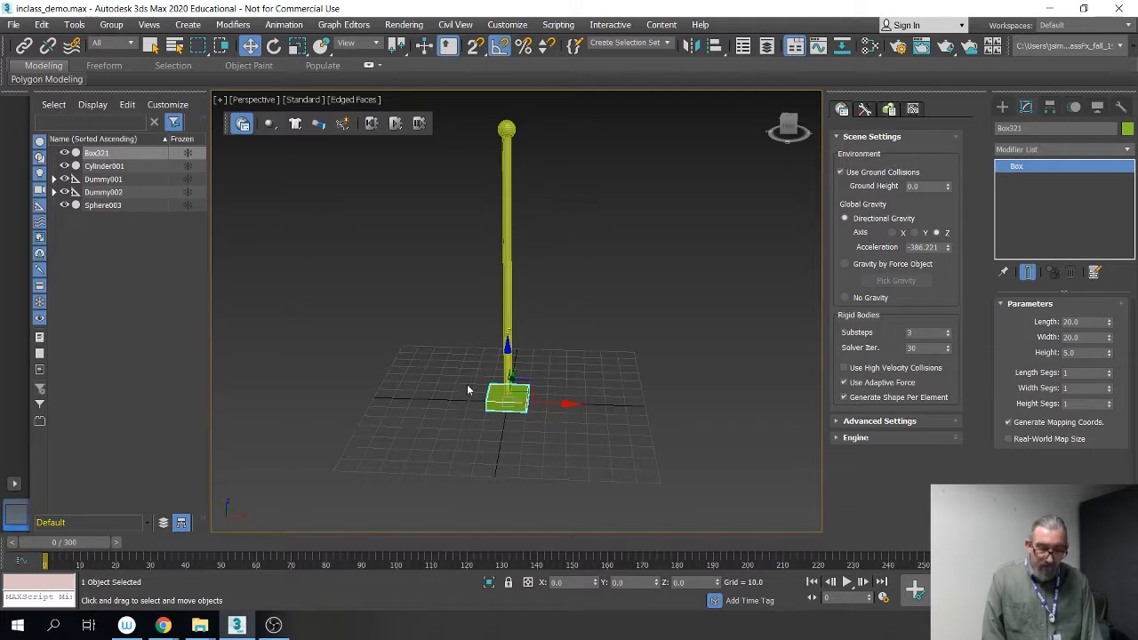
{"action": "right_click", "coordinate": [495, 394]}
{"action": "mouse_move", "coordinate": [532, 558]}
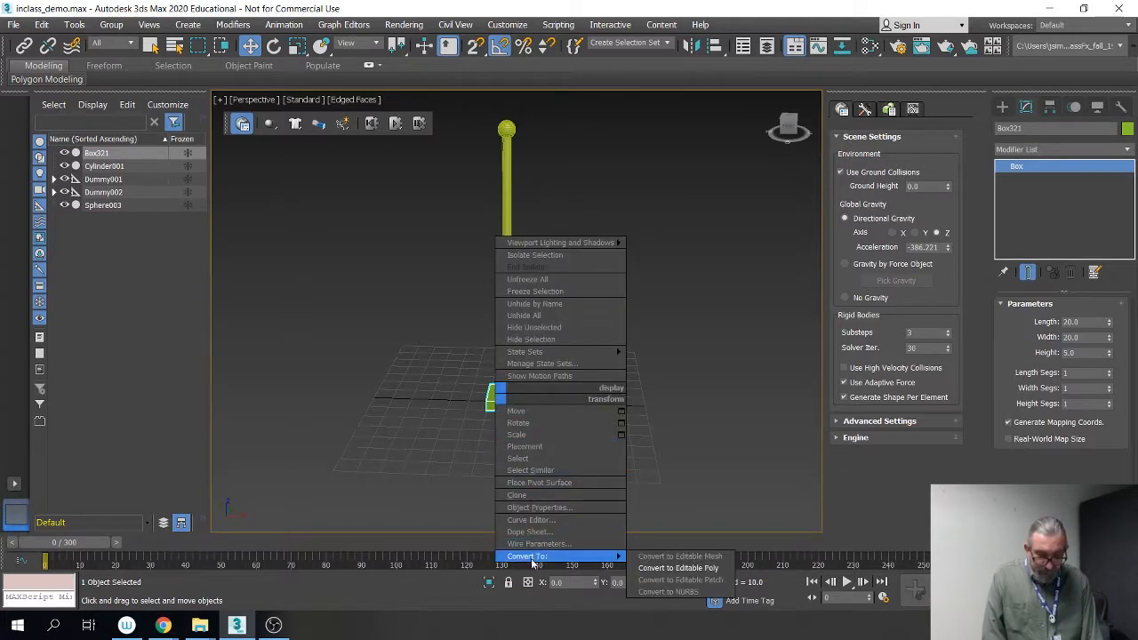
{"action": "left_click", "coordinate": [682, 567]}
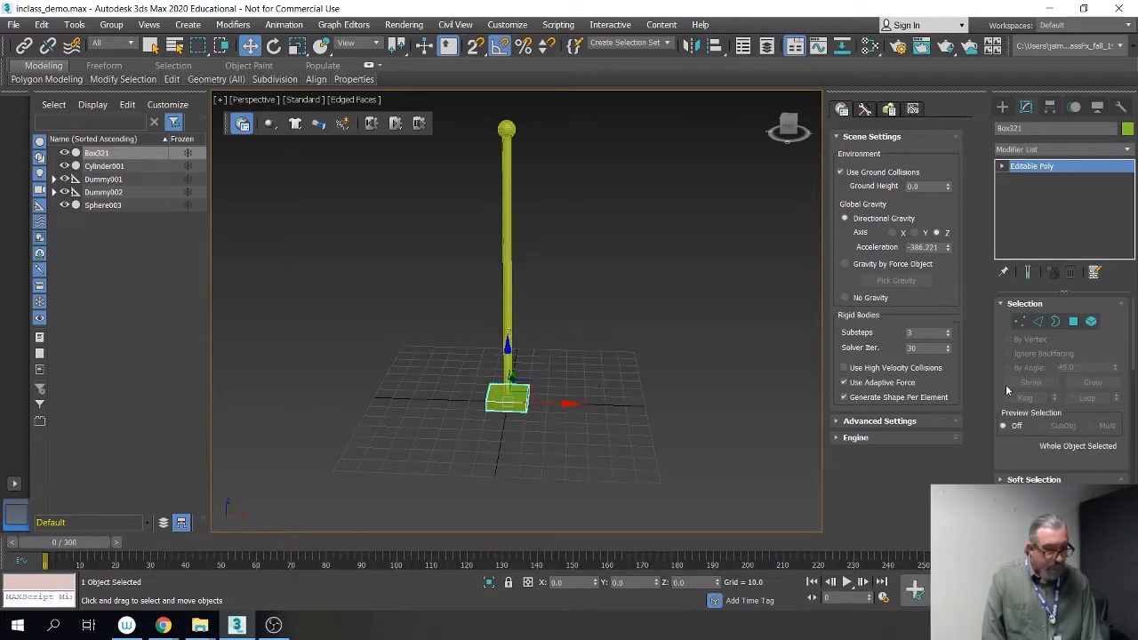
Step: Attach the cylinder pole and the top sphere to the box base, making them a single object
{"action": "scroll", "coordinate": [1022, 384], "scroll_direction": "down", "scroll_amount": 5}
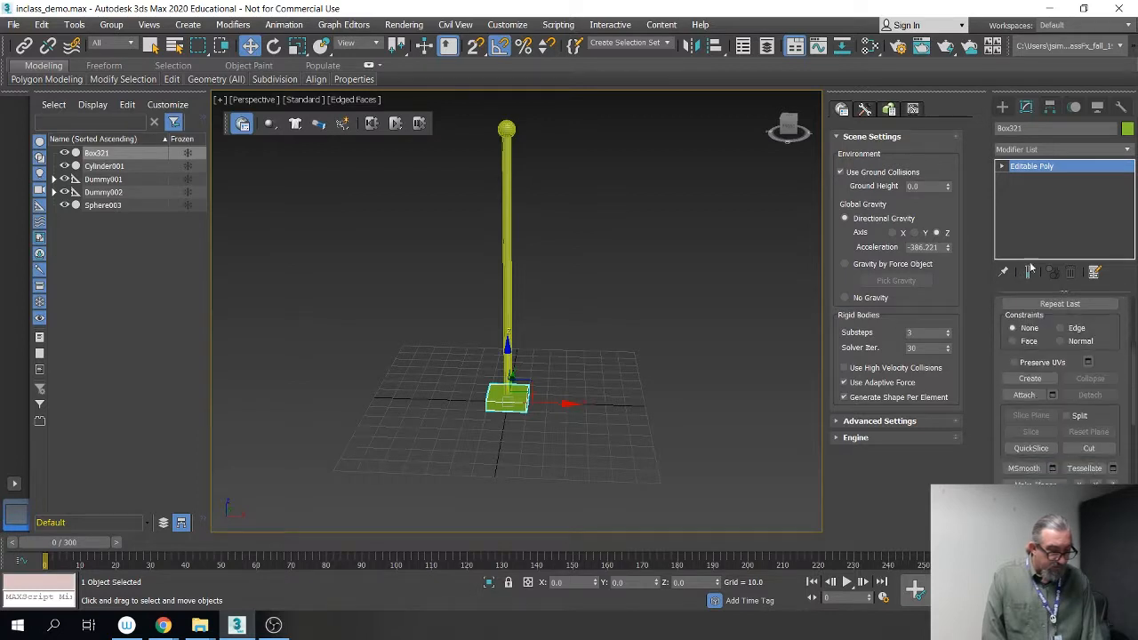
{"action": "left_click", "coordinate": [1031, 395]}
{"action": "left_click", "coordinate": [510, 312]}
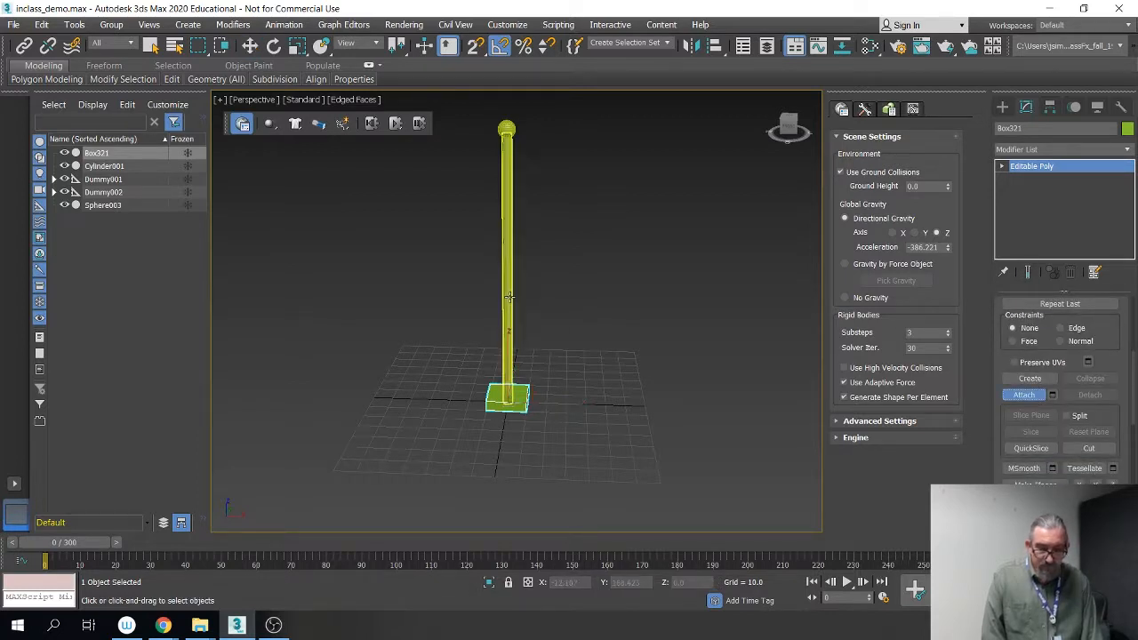
{"action": "left_click", "coordinate": [506, 128]}
{"action": "key", "text": "w"}
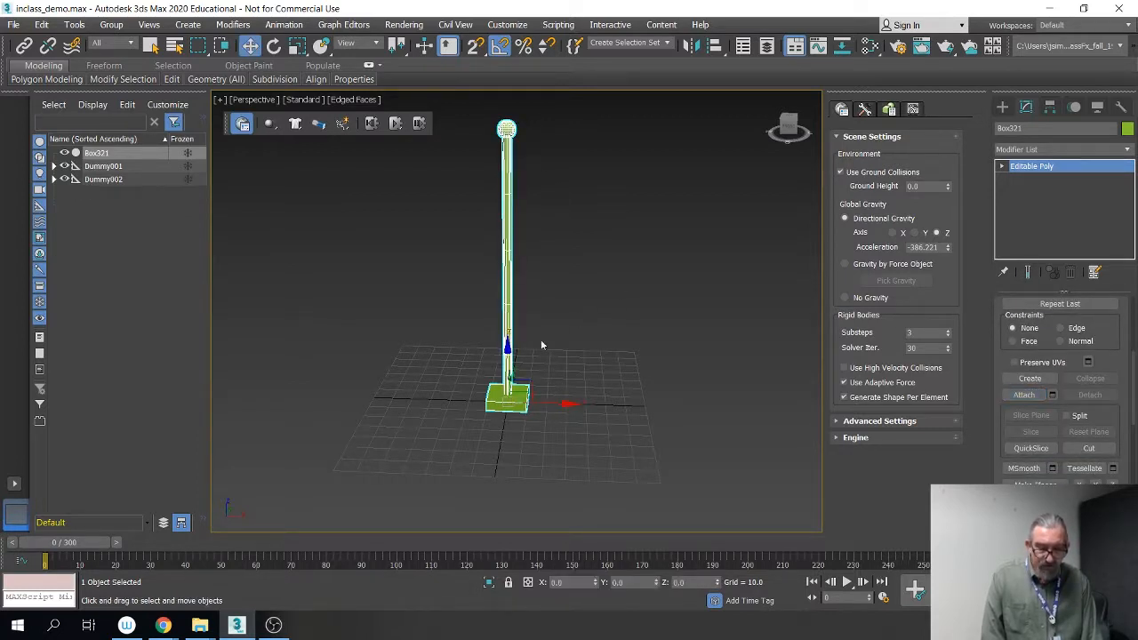
{"action": "left_click_drag", "start_coordinate": [571, 406], "coordinate": [562, 412]}
{"action": "key", "text": "ctrl+z"}
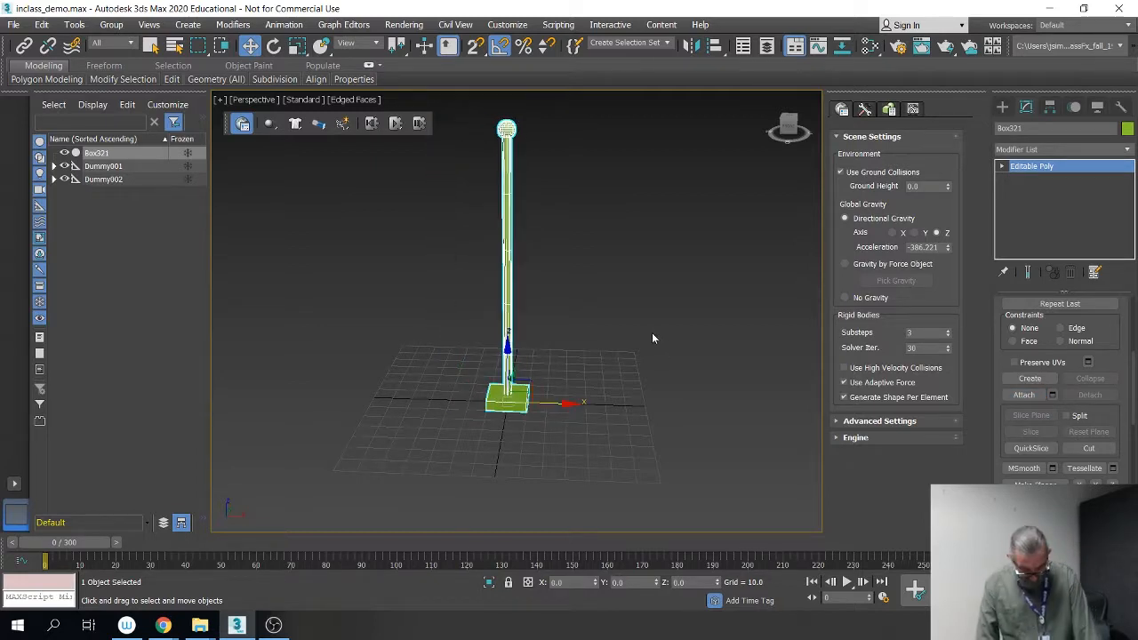
Step: Draw a plane about 28.7 long and 56.1 wide on the ground beside the pole's base
{"action": "middle_click_drag", "start_coordinate": [569, 359], "coordinate": [458, 395]}
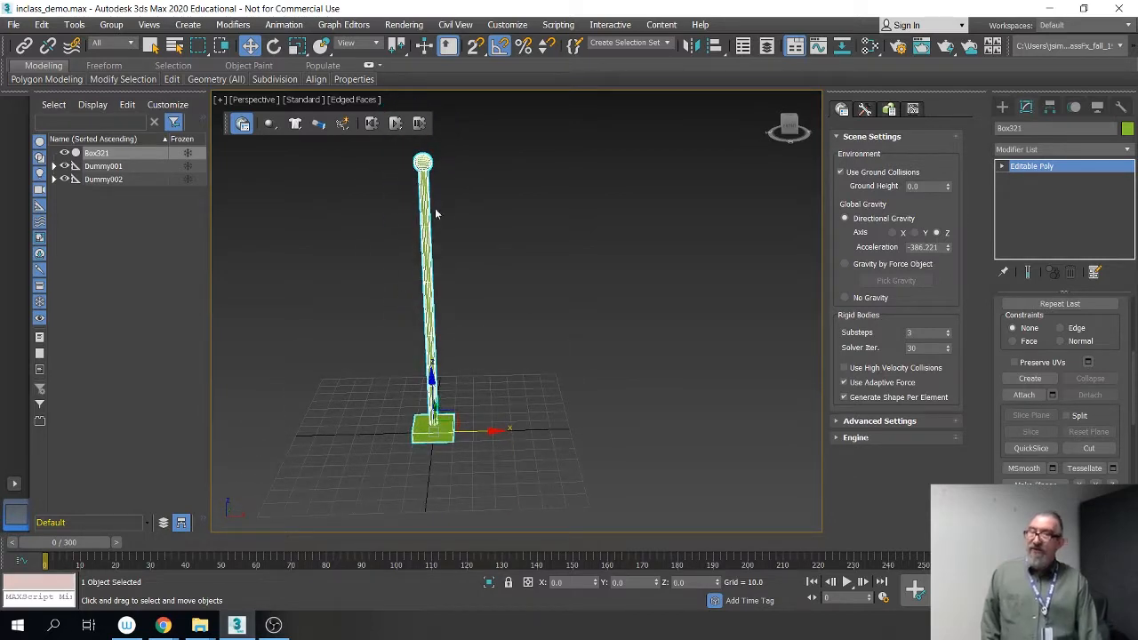
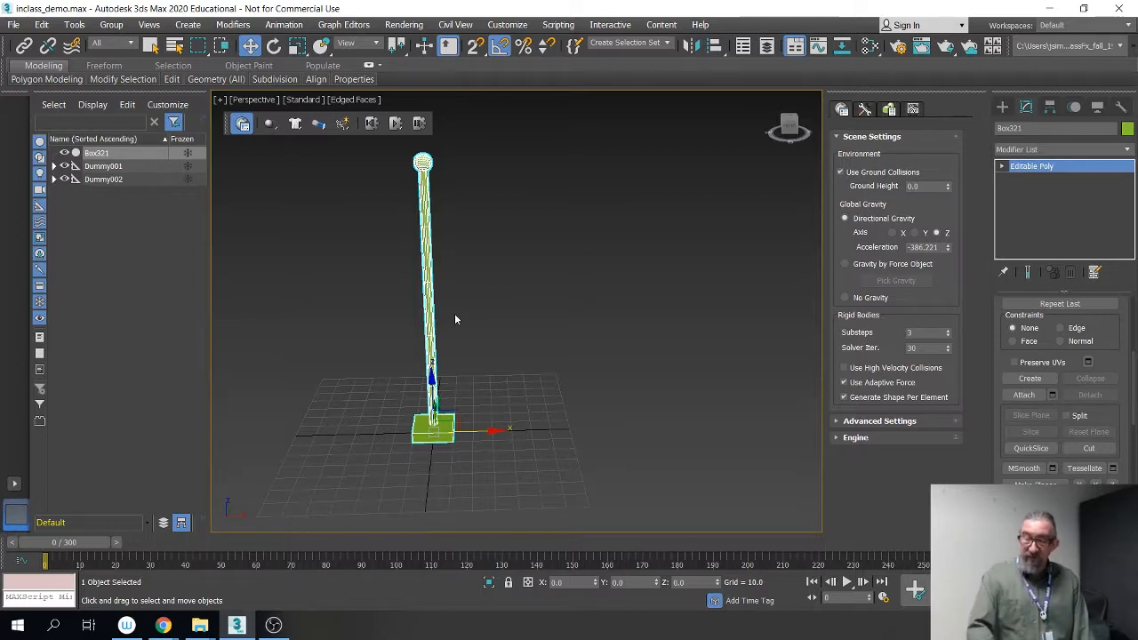
{"action": "middle_click_drag", "start_coordinate": [563, 409], "coordinate": [574, 406], "text": "alt"}
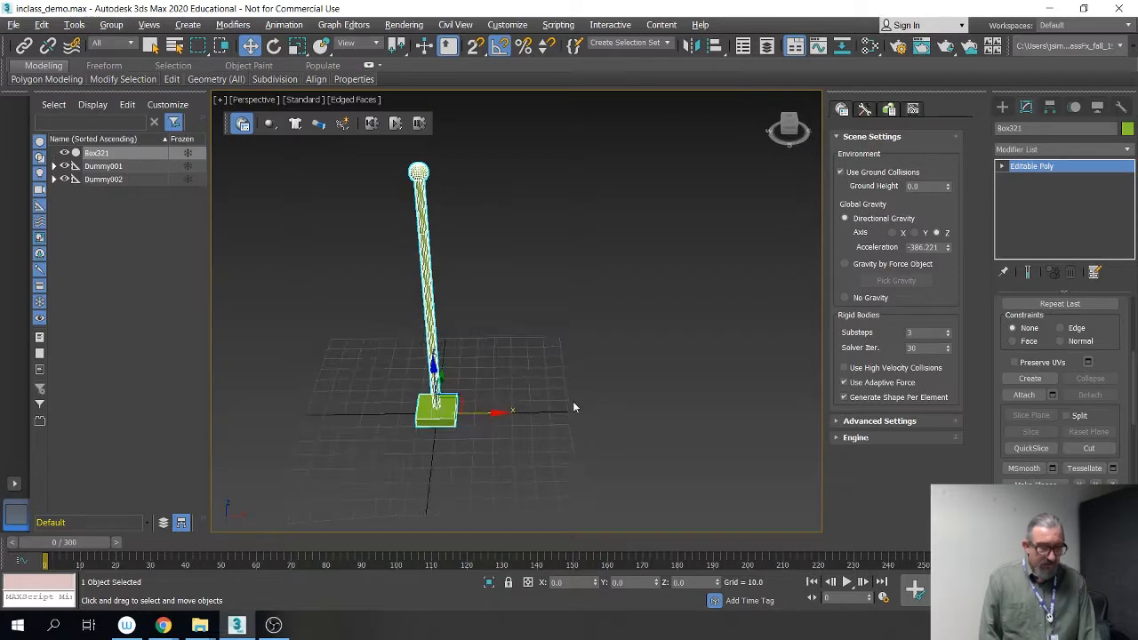
{"action": "left_click", "coordinate": [1002, 106]}
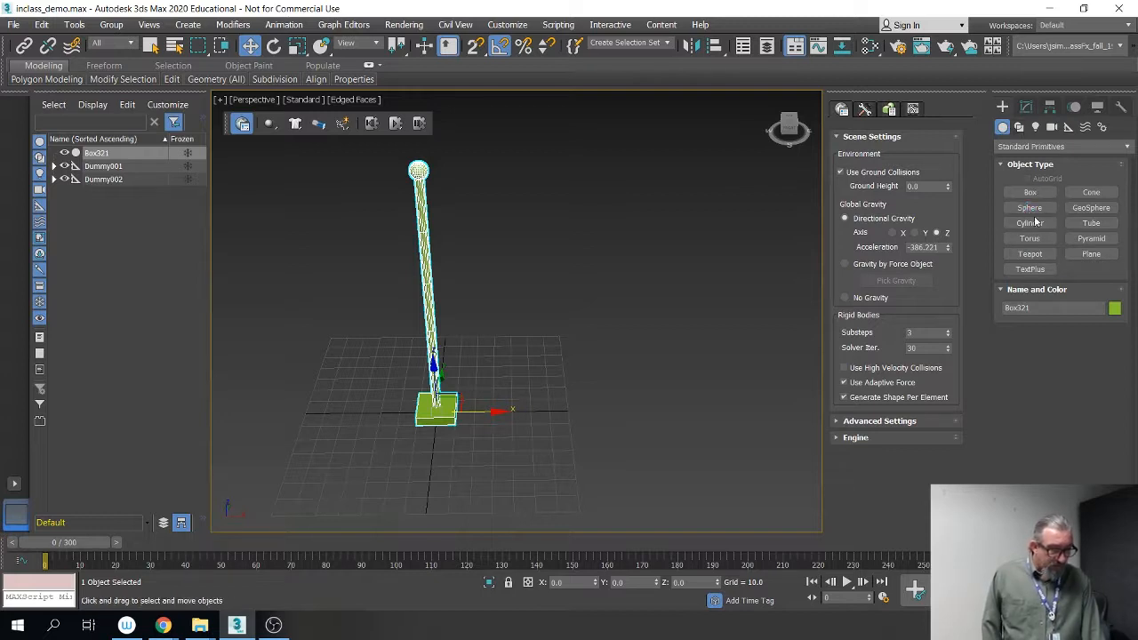
{"action": "left_click", "coordinate": [1090, 254]}
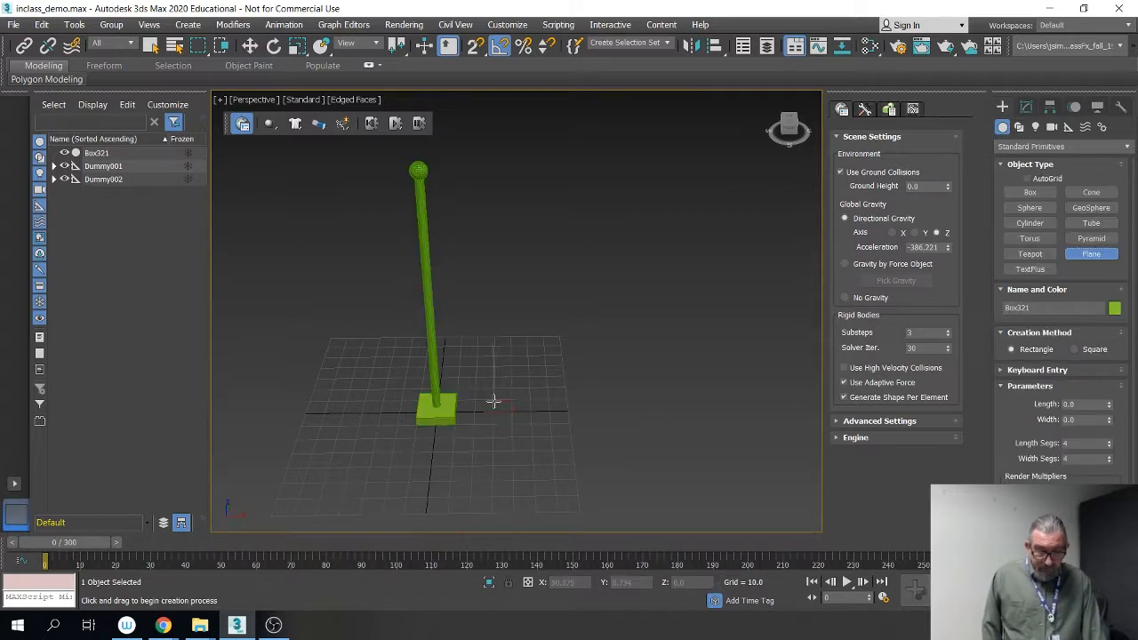
{"action": "left_click_drag", "start_coordinate": [495, 400], "coordinate": [605, 436]}
{"action": "key", "text": "w"}
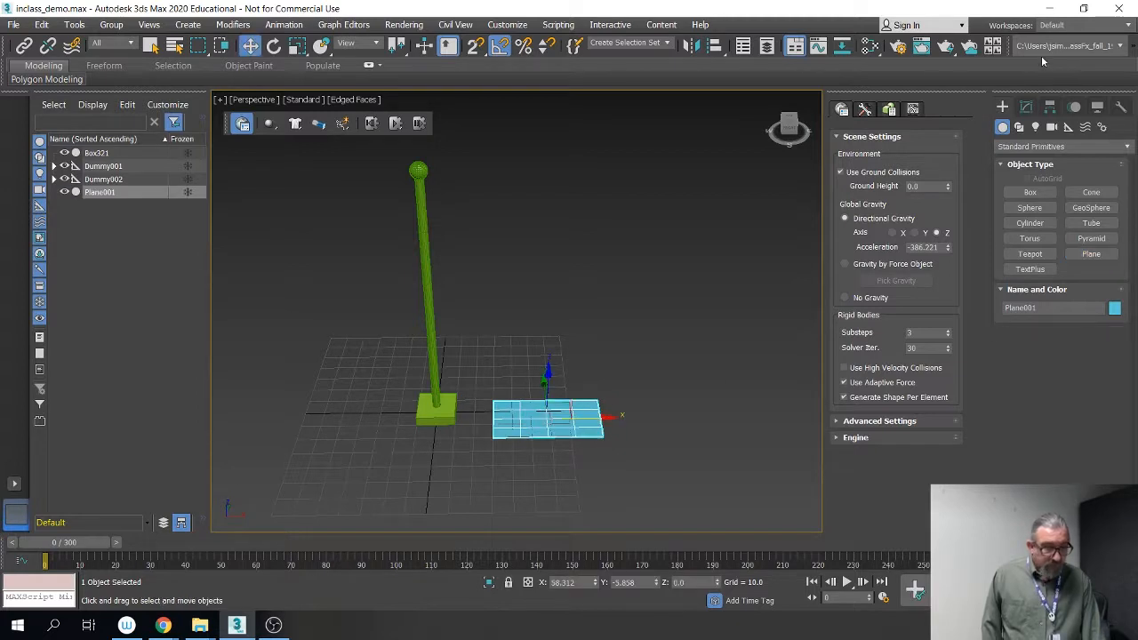
Step: Set the plane's length and width segments to 100 and its render scale multiplier to 5
{"action": "left_click", "coordinate": [1026, 108]}
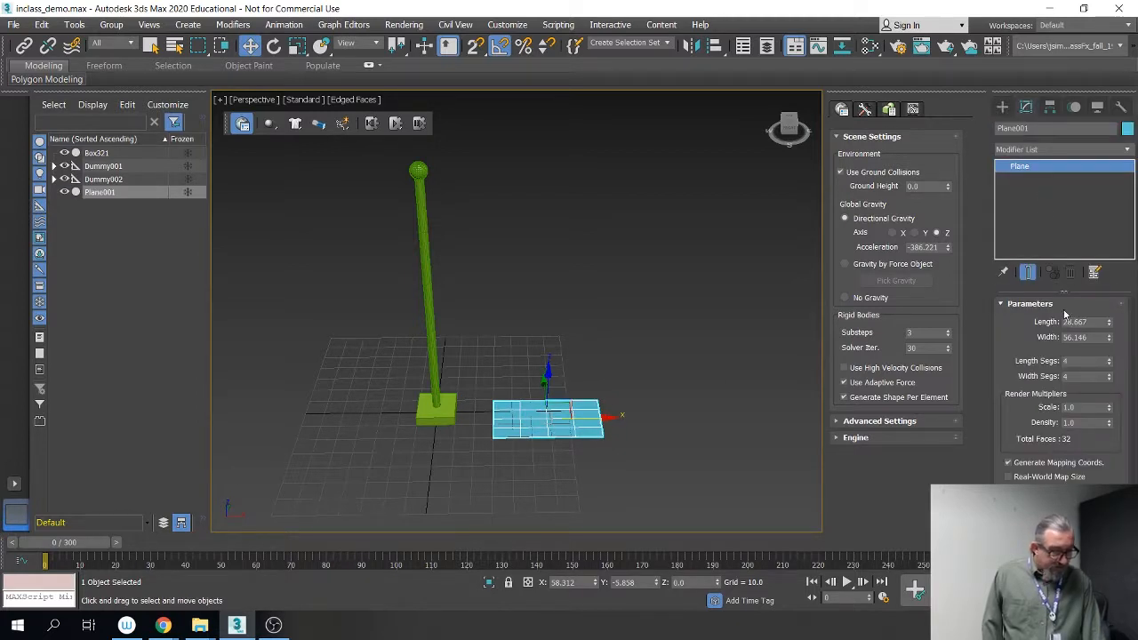
{"action": "double_click", "coordinate": [1077, 361]}
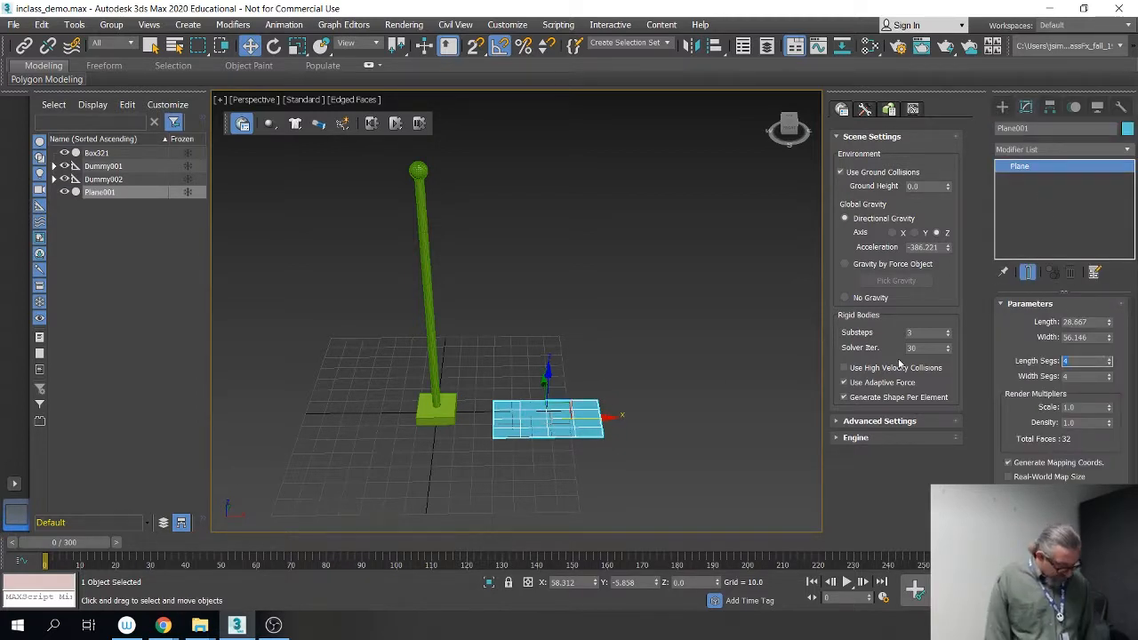
{"action": "type", "text": "100"}
{"action": "key", "text": "Tab"}
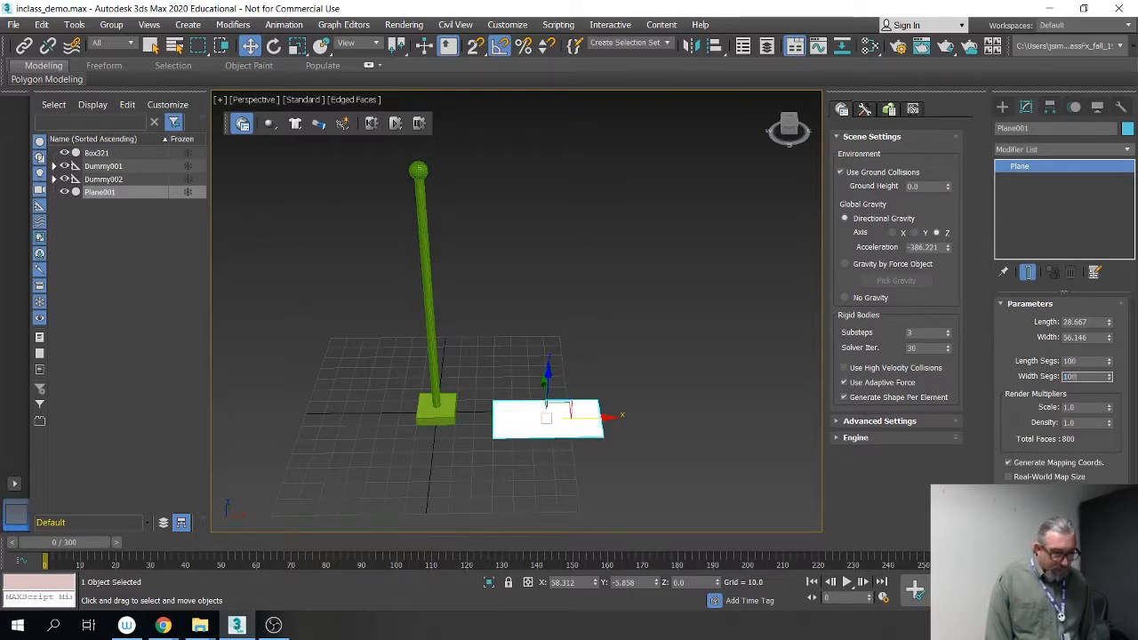
{"action": "key", "text": "Tab"}
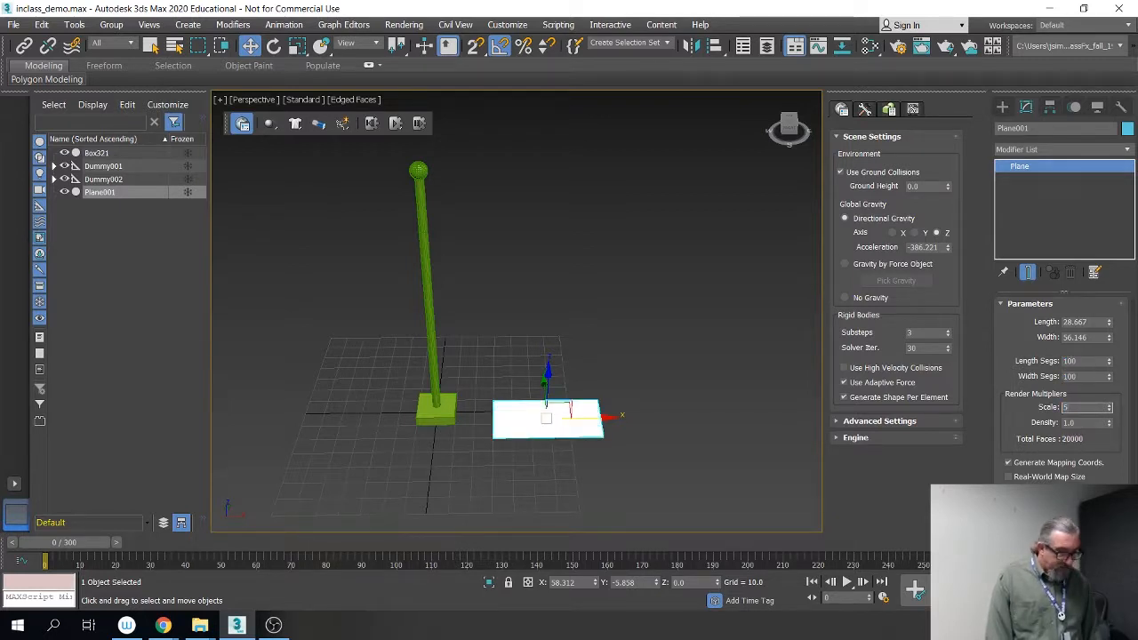
Step: Reduce the plane's length and width segments to 50 each
{"action": "double_click", "coordinate": [1087, 361]}
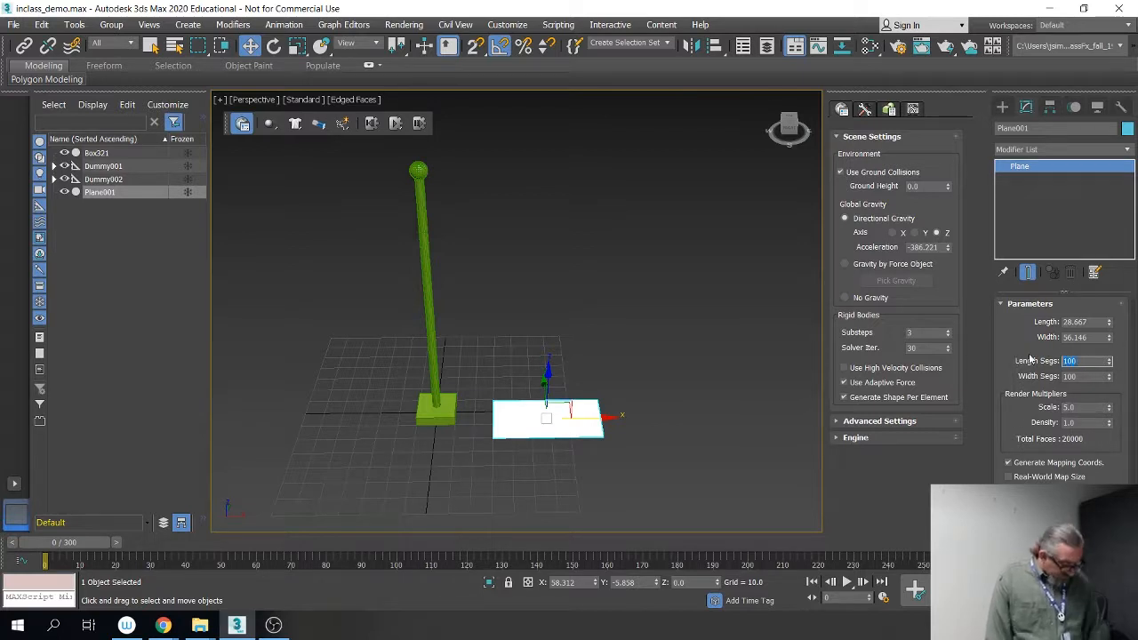
{"action": "type", "text": "50"}
{"action": "key", "text": "Tab"}
{"action": "type", "text": "50"}
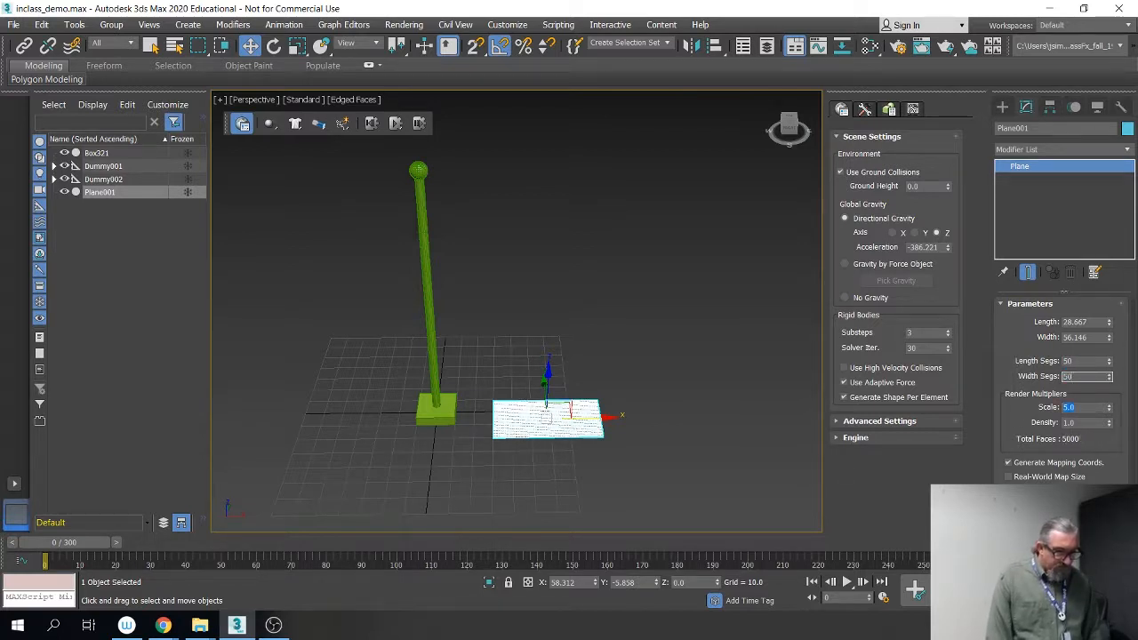
{"action": "key", "text": "Tab"}
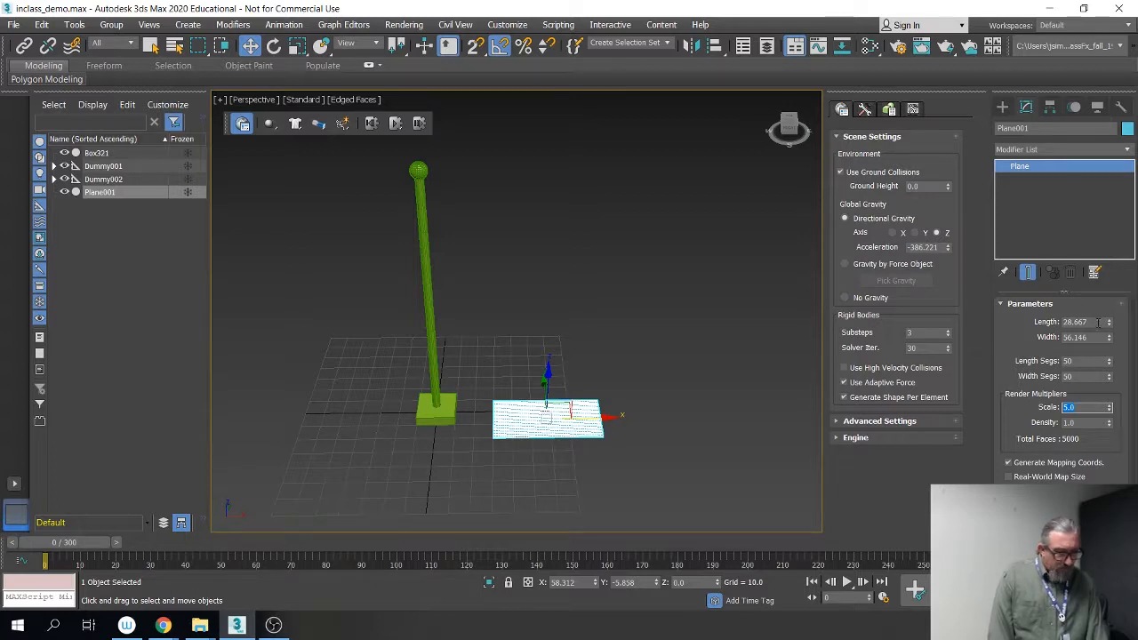
Step: Set the plane's length to 20 and its width to 45
{"action": "double_click", "coordinate": [1099, 322]}
{"action": "type", "text": "20"}
{"action": "key", "text": "Tab"}
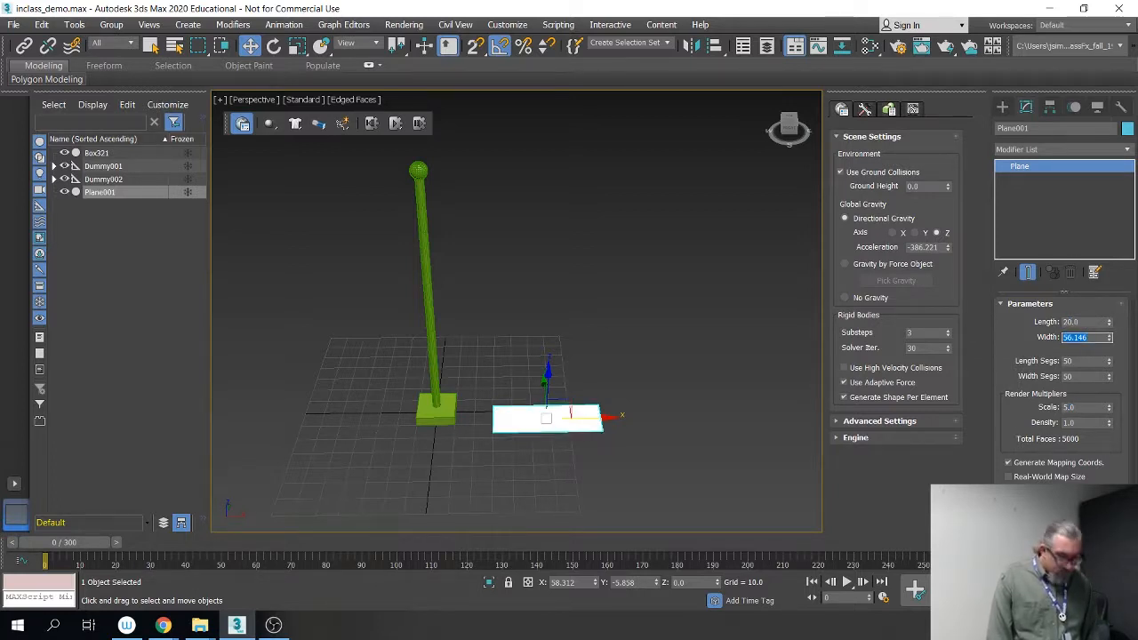
{"action": "type", "text": "45"}
{"action": "key", "text": "Return"}
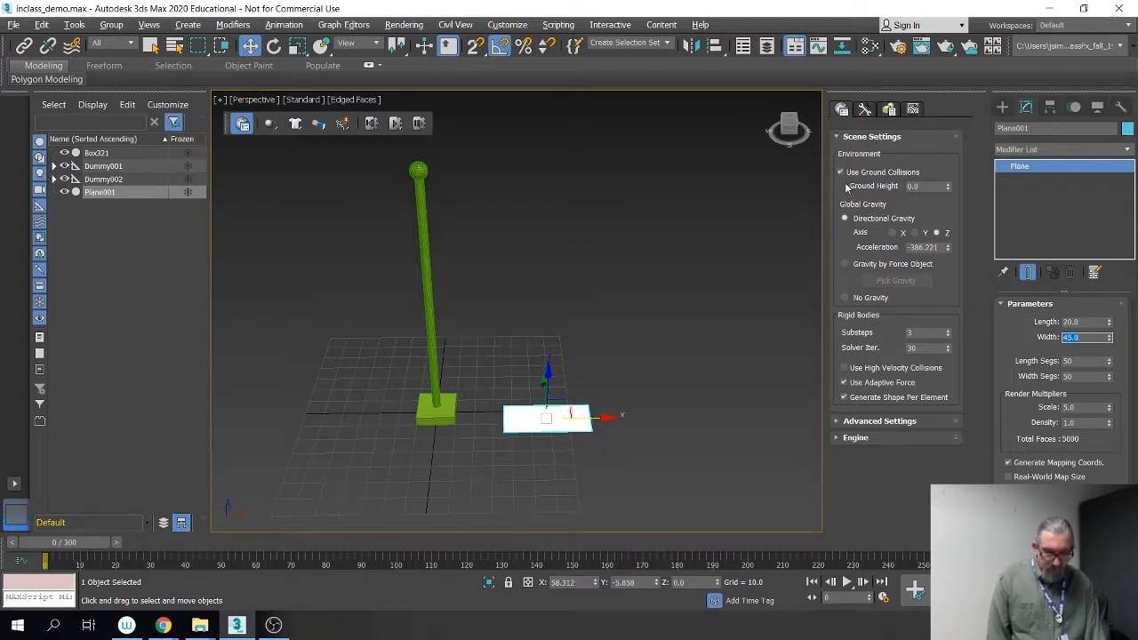
Step: Shorten the plane's width to 40
{"action": "middle_click_drag", "start_coordinate": [701, 281], "coordinate": [699, 361], "text": "alt"}
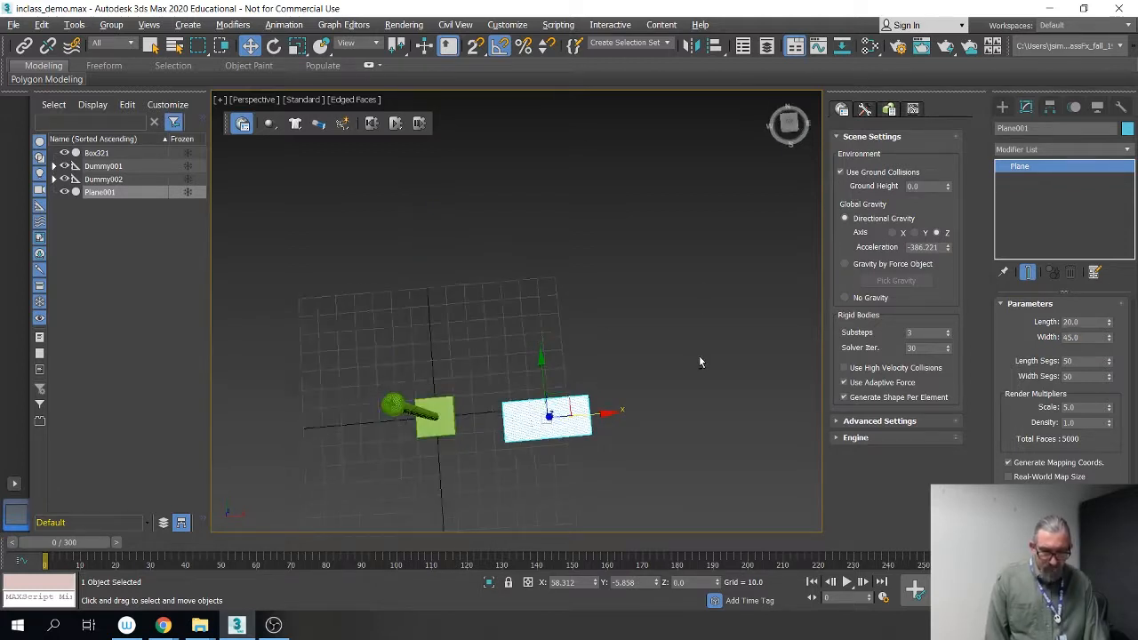
{"action": "double_click", "coordinate": [1085, 338]}
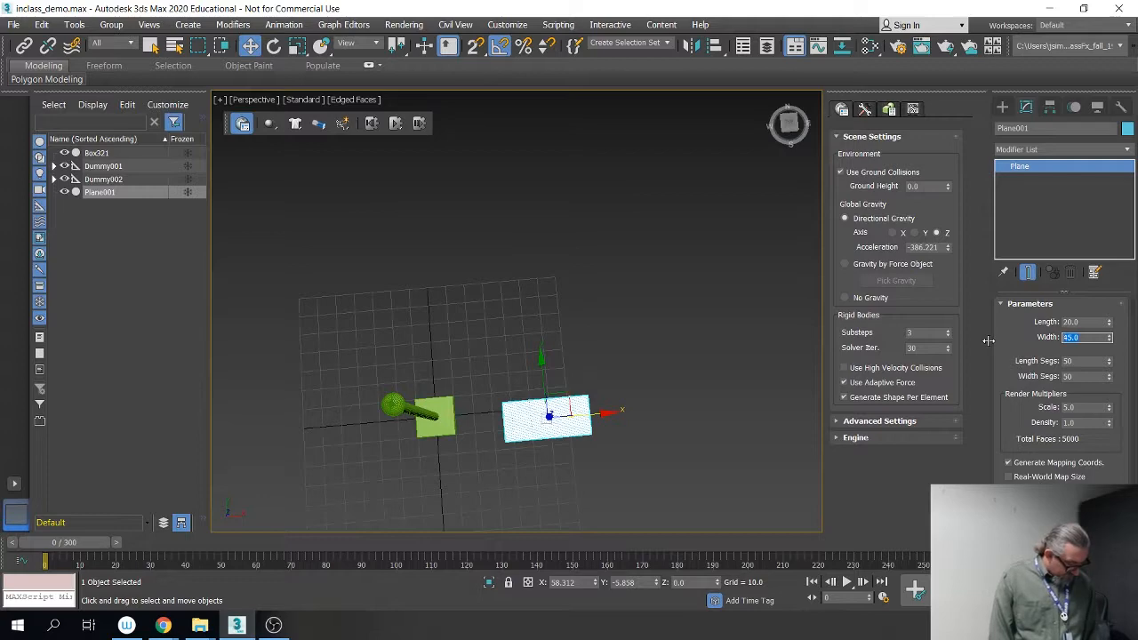
{"action": "type", "text": "40"}
{"action": "key", "text": "Return"}
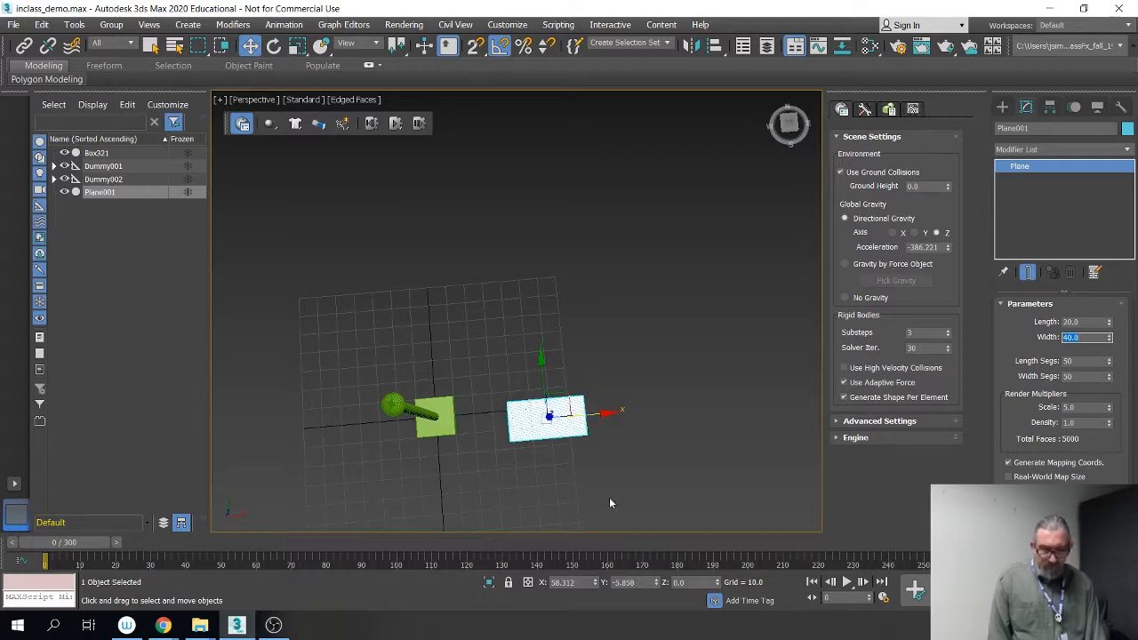
Step: Raise the plane above the ground to a Z position of about 18.3
{"action": "key", "text": "z"}
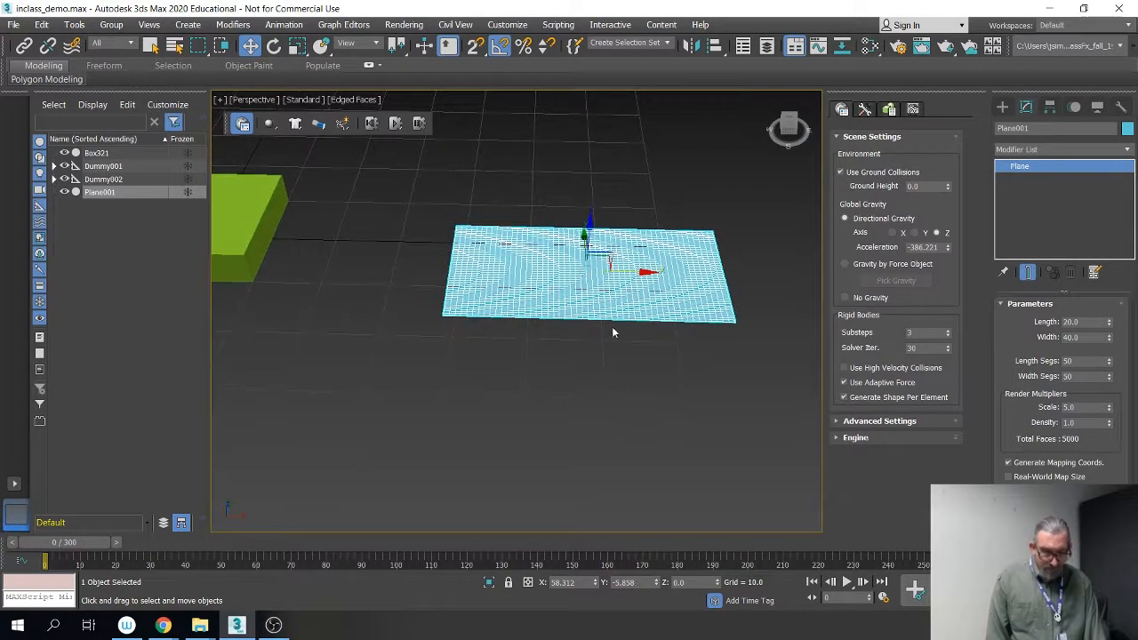
{"action": "left_click_drag", "start_coordinate": [583, 227], "coordinate": [592, 111]}
{"action": "middle_click_drag", "start_coordinate": [599, 231], "coordinate": [622, 271], "text": "alt"}
{"action": "scroll", "coordinate": [622, 271], "scroll_direction": "down", "scroll_amount": 3}
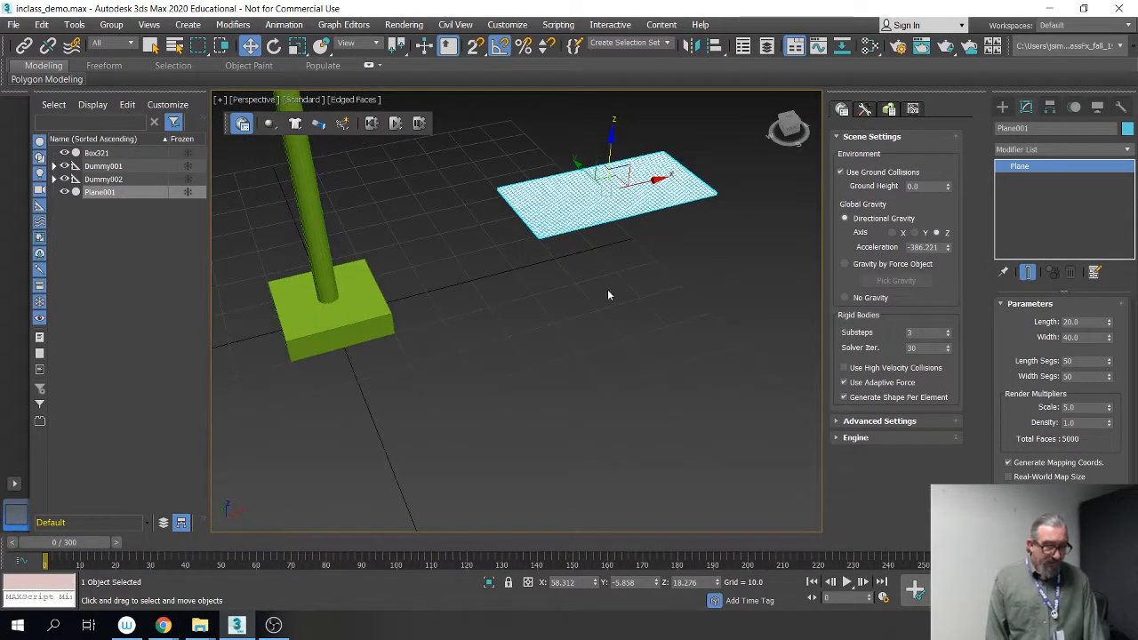
{"action": "scroll", "coordinate": [424, 301], "scroll_direction": "down", "scroll_amount": 4}
{"action": "scroll", "coordinate": [504, 287], "scroll_direction": "down", "scroll_amount": 2}
{"action": "scroll", "coordinate": [506, 287], "scroll_direction": "up", "scroll_amount": 4}
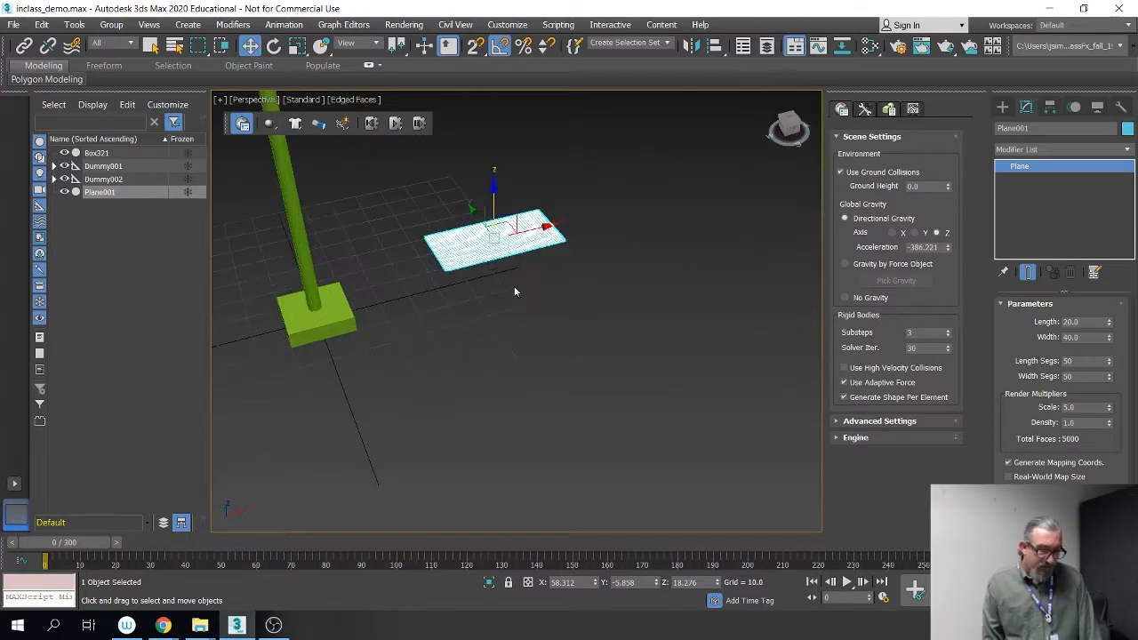
{"action": "scroll", "coordinate": [513, 290], "scroll_direction": "up", "scroll_amount": 3}
{"action": "middle_click_drag", "start_coordinate": [526, 279], "coordinate": [641, 238], "text": "alt"}
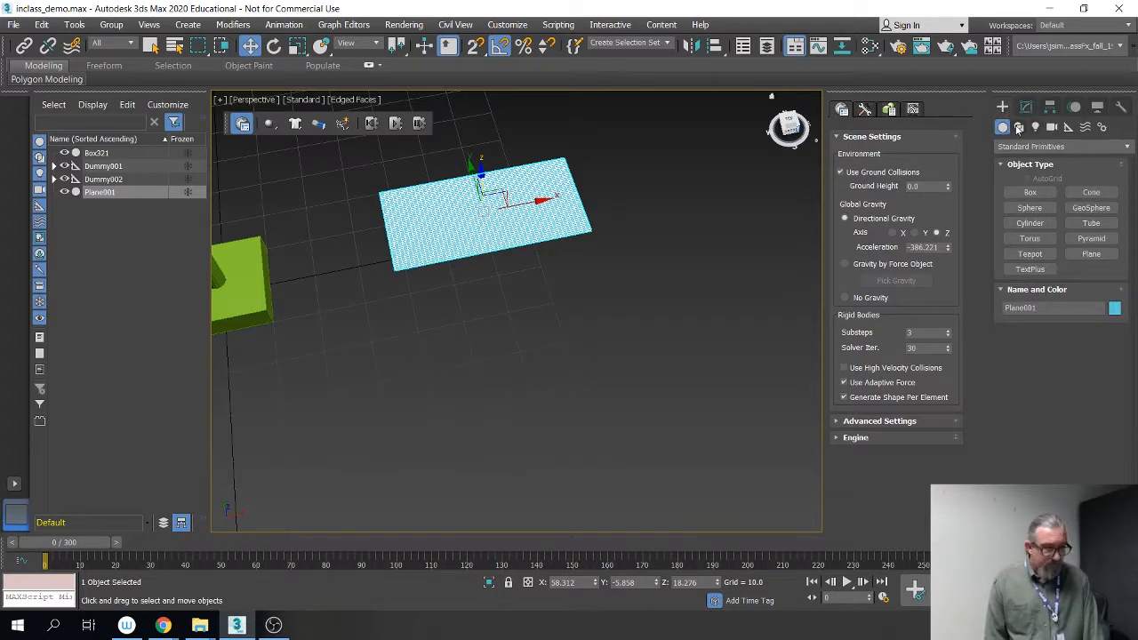
{"action": "left_click", "coordinate": [1018, 127]}
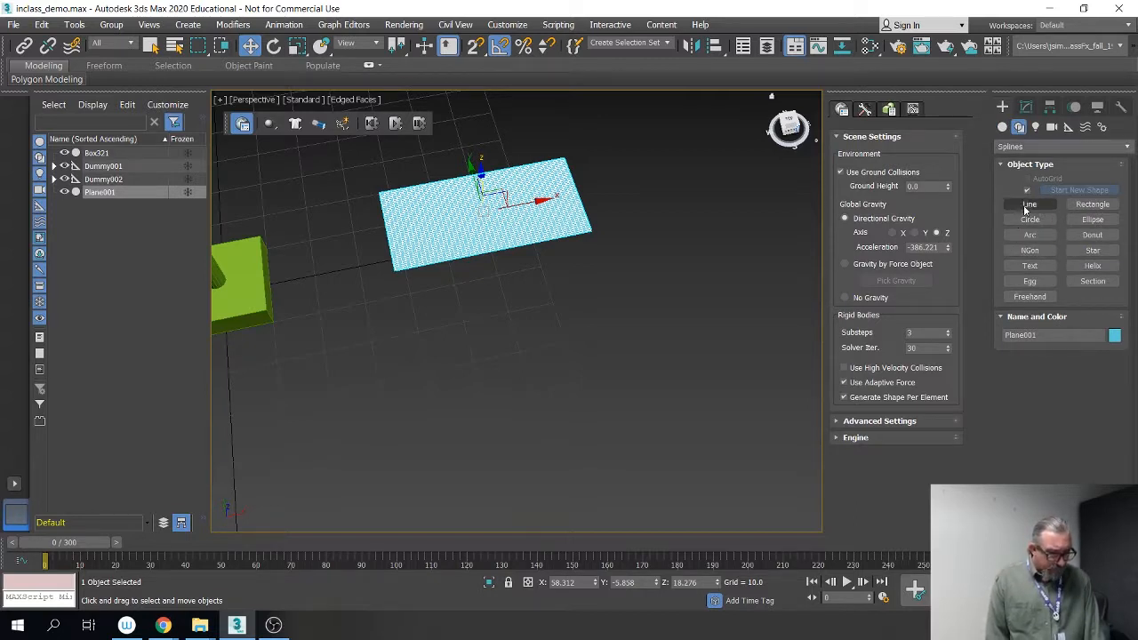
{"action": "left_click", "coordinate": [1031, 251]}
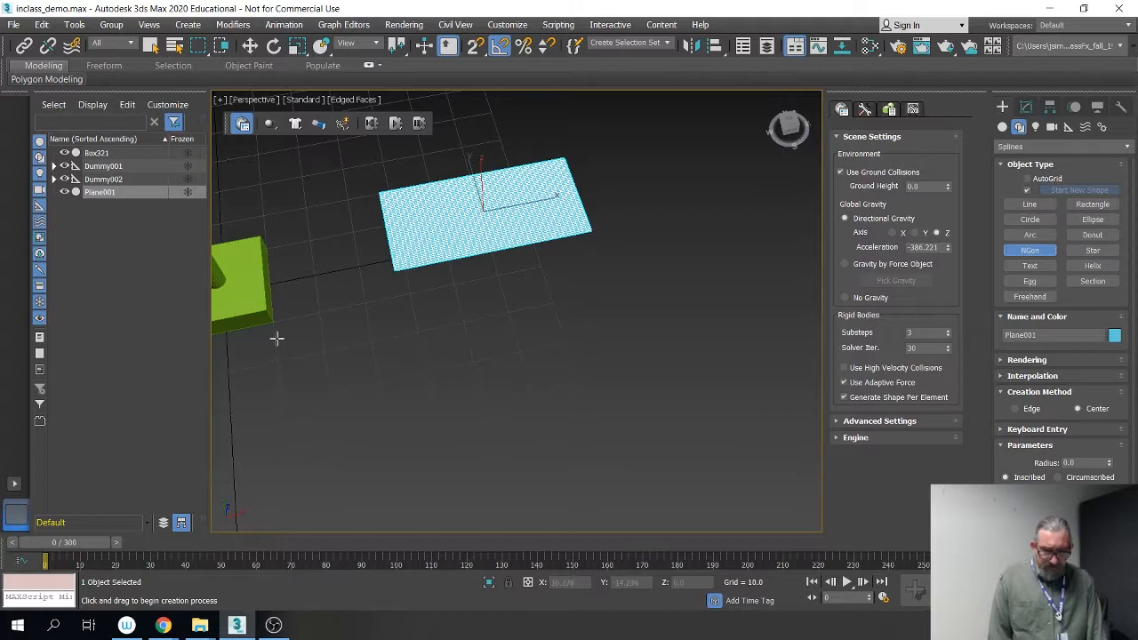
{"action": "left_click_drag", "start_coordinate": [415, 349], "coordinate": [503, 398]}
{"action": "right_click", "coordinate": [503, 398]}
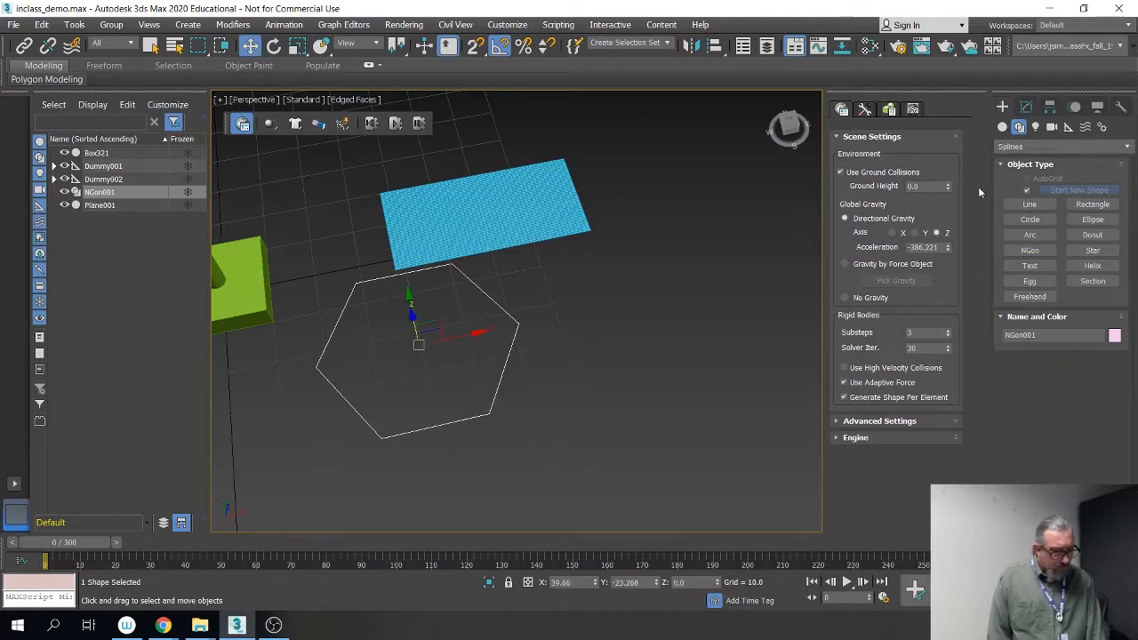
{"action": "left_click", "coordinate": [1026, 106]}
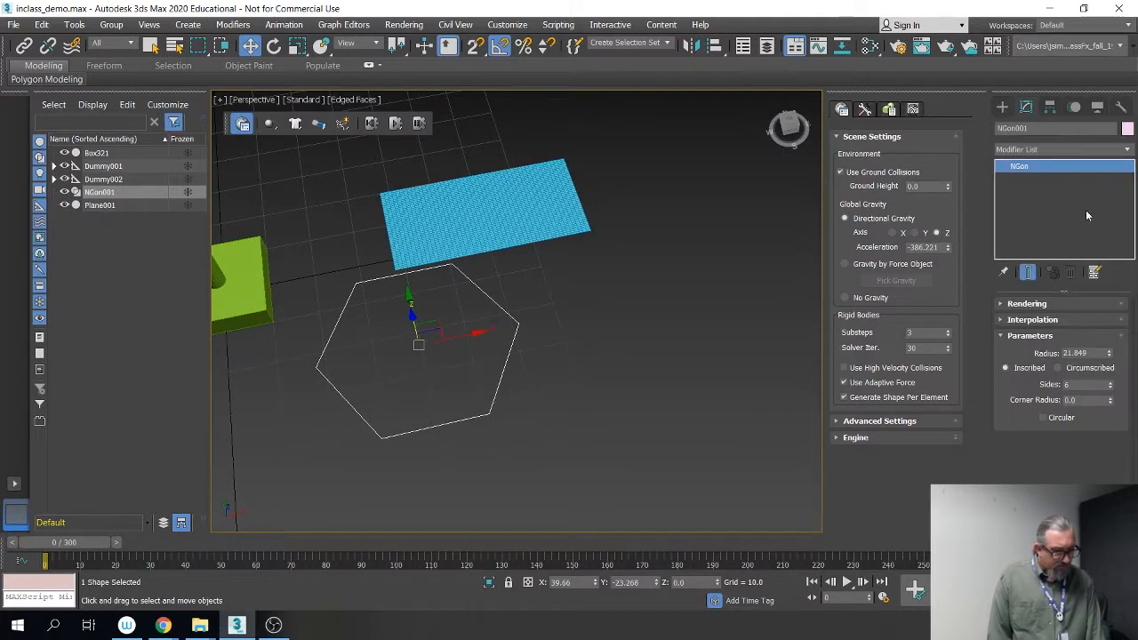
{"action": "double_click", "coordinate": [1075, 384]}
{"action": "key", "text": "Return"}
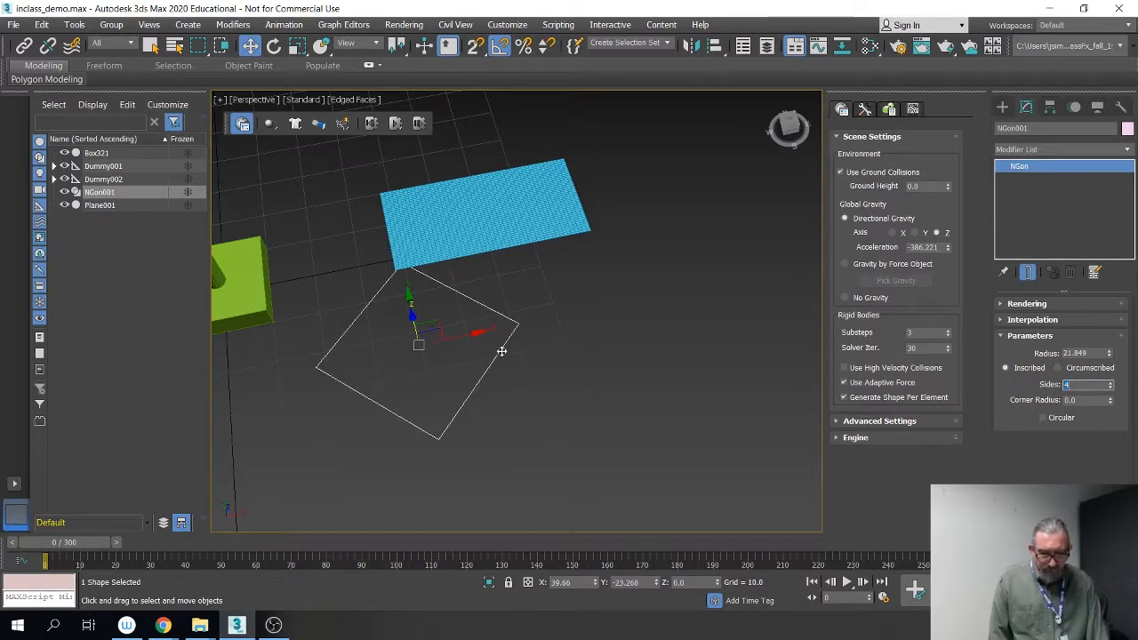
{"action": "middle_click_drag", "start_coordinate": [501, 350], "coordinate": [599, 381]}
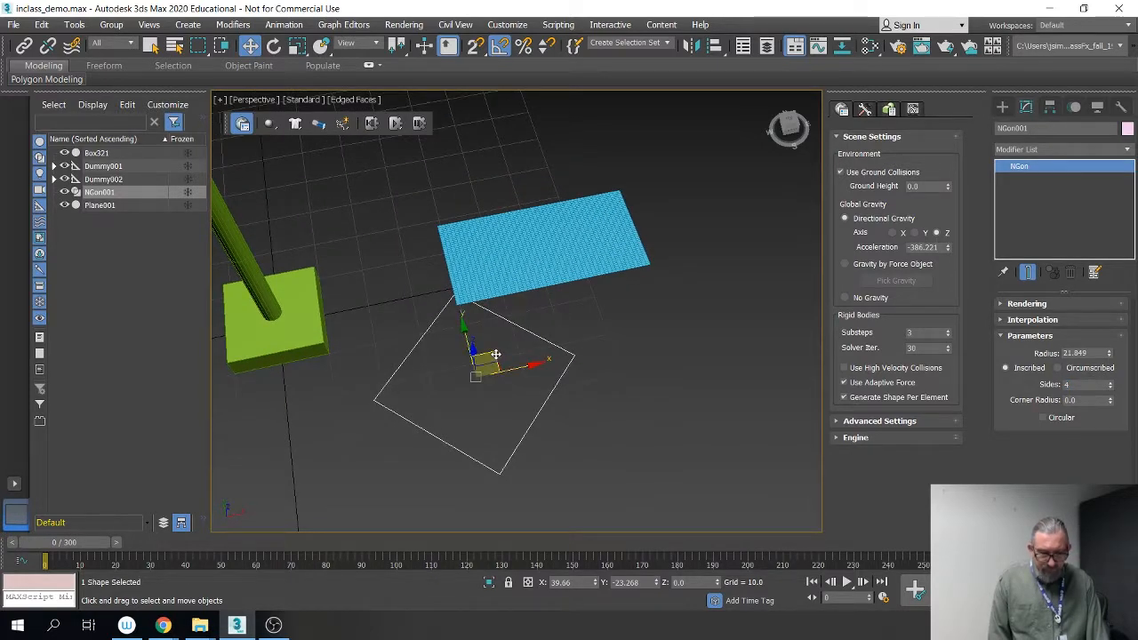
{"action": "left_click_drag", "start_coordinate": [498, 358], "coordinate": [578, 385]}
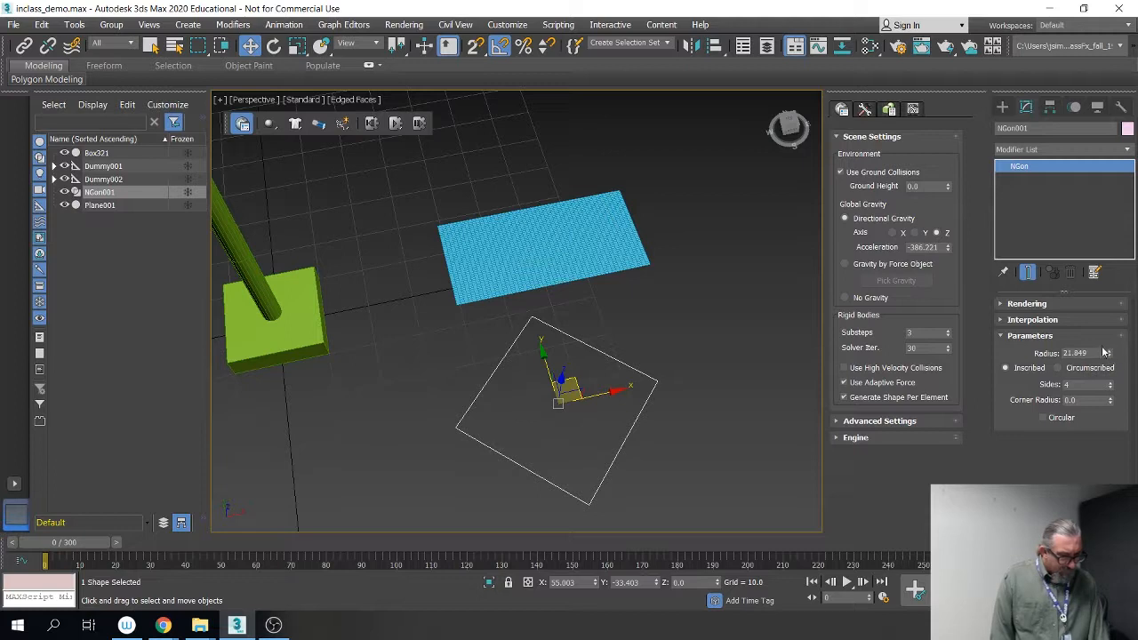
{"action": "left_click_drag", "start_coordinate": [1110, 355], "coordinate": [1109, 347]}
{"action": "key", "text": "Delete"}
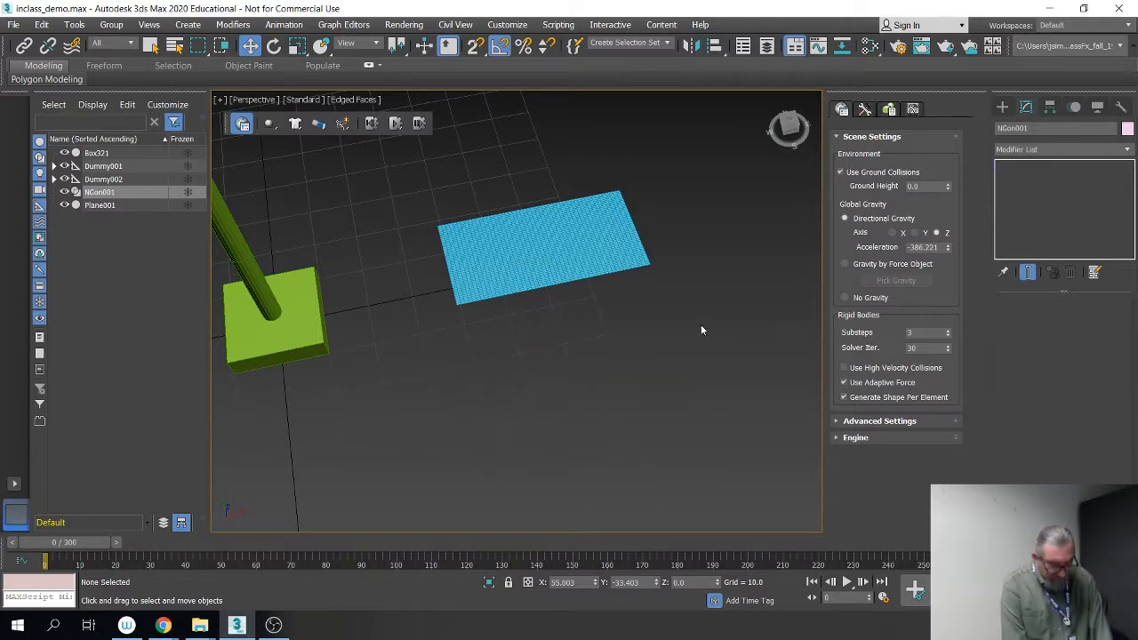
Step: Draw a rectangle spline about 24 long and 47.6 wide on the ground beside the plane
{"action": "left_click", "coordinate": [1004, 106]}
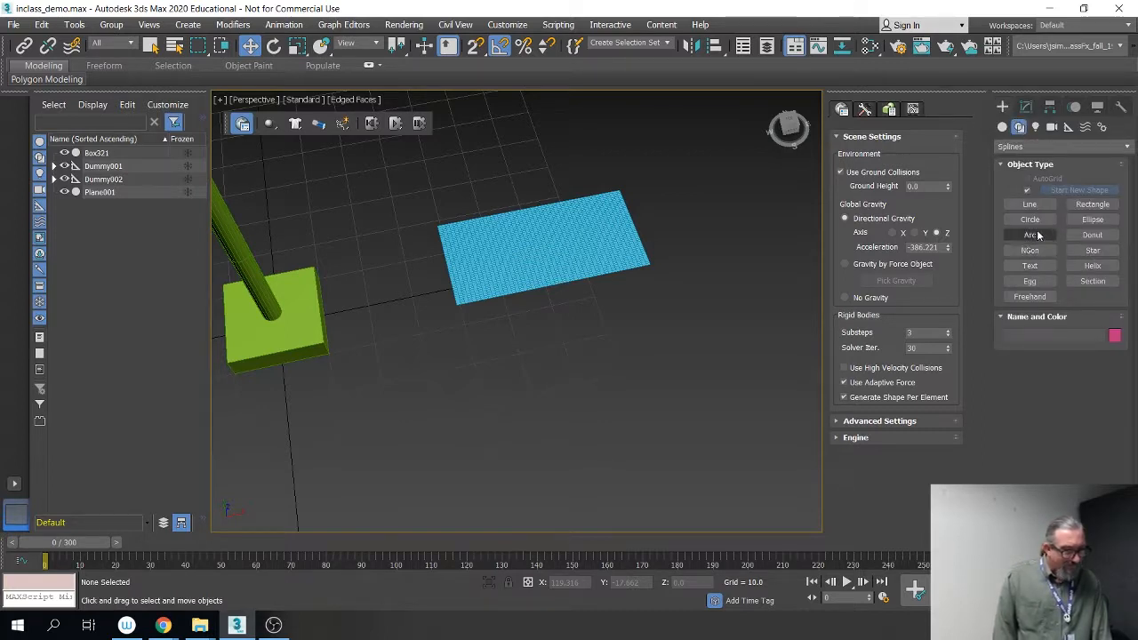
{"action": "left_click", "coordinate": [1092, 204]}
{"action": "mouse_move", "coordinate": [474, 353]}
{"action": "left_mouse_down"}
{"action": "mouse_move", "coordinate": [531, 380]}
{"action": "mouse_move", "coordinate": [694, 363]}
{"action": "mouse_move", "coordinate": [721, 403]}
{"action": "left_mouse_up"}
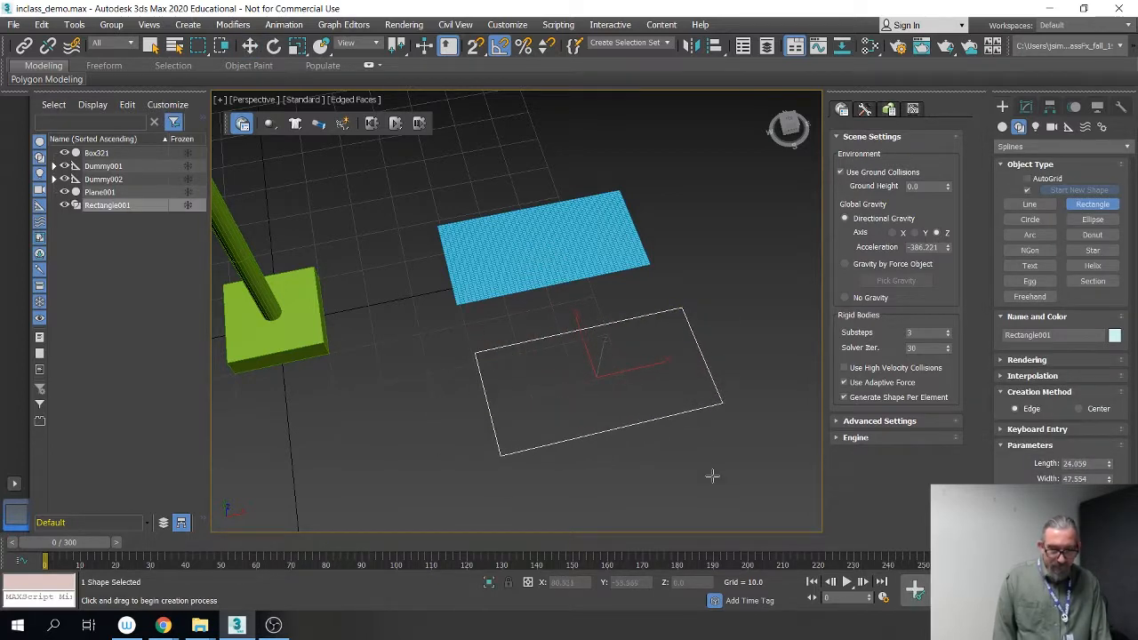
{"action": "key", "text": "w"}
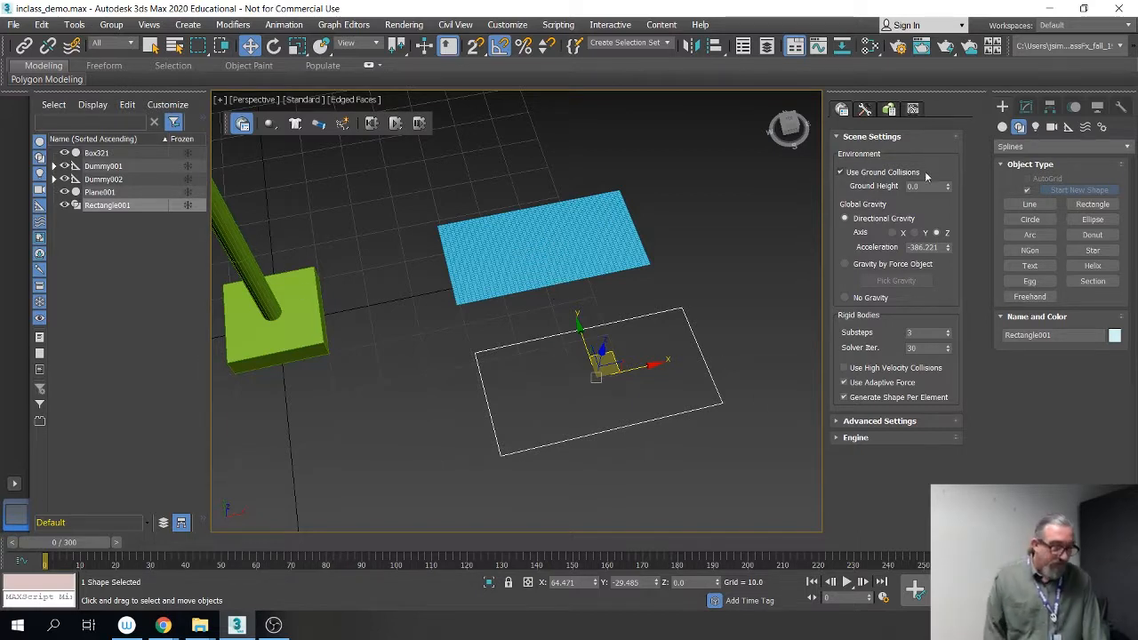
Step: Apply a Garment Maker modifier to the rectangle to fill it with an irregular triangulated mesh
{"action": "left_click", "coordinate": [1027, 108]}
{"action": "left_click", "coordinate": [1040, 151]}
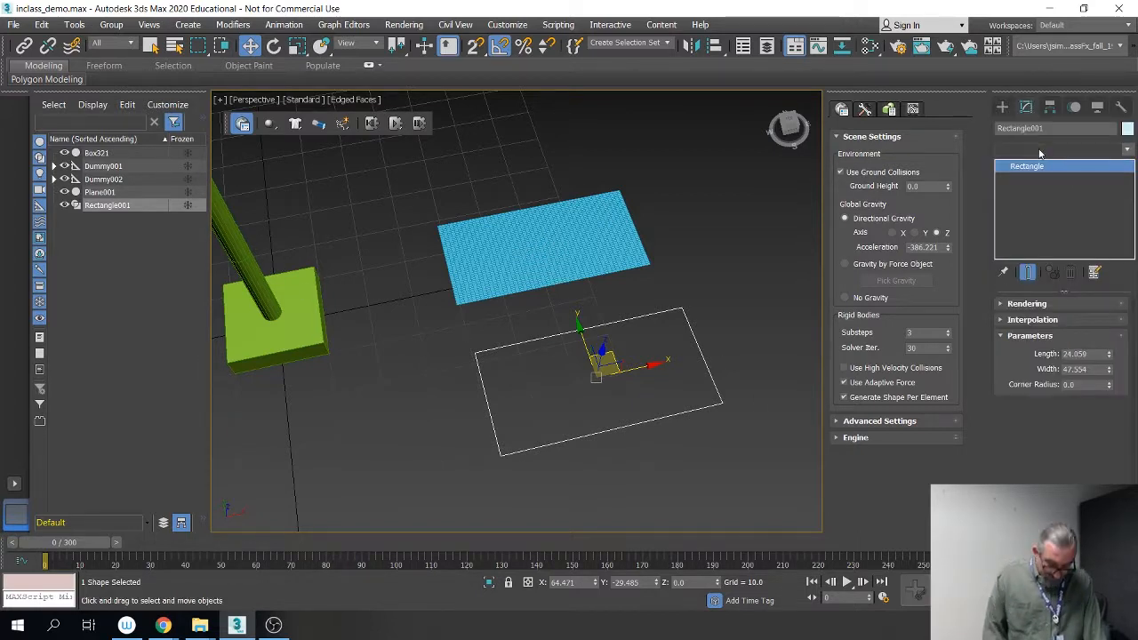
{"action": "key", "text": "g"}
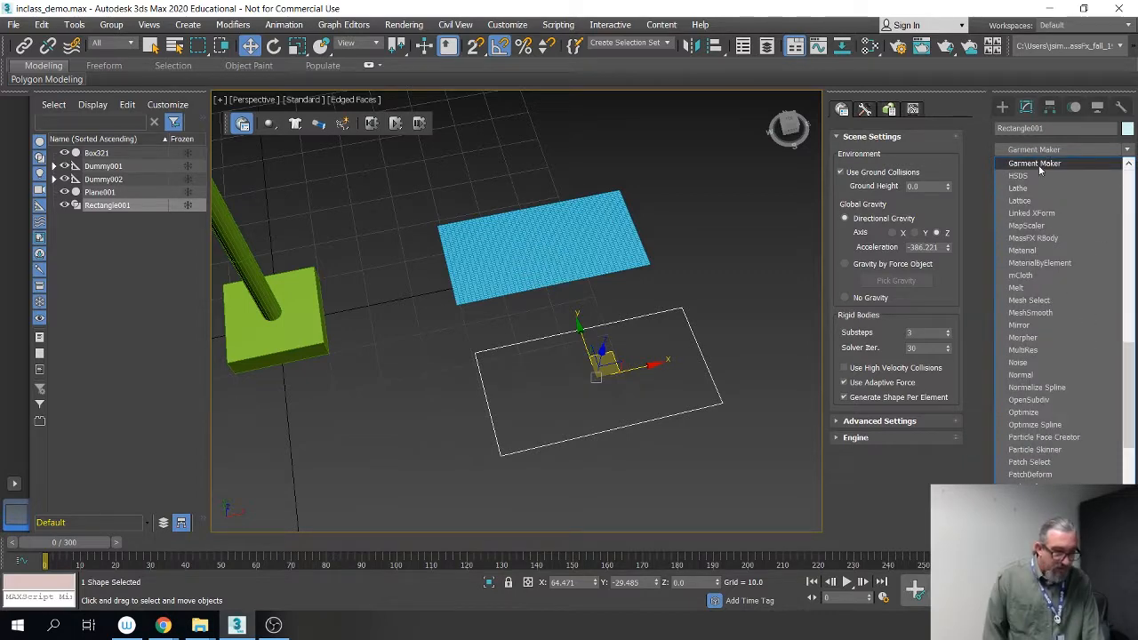
{"action": "left_click", "coordinate": [1034, 165]}
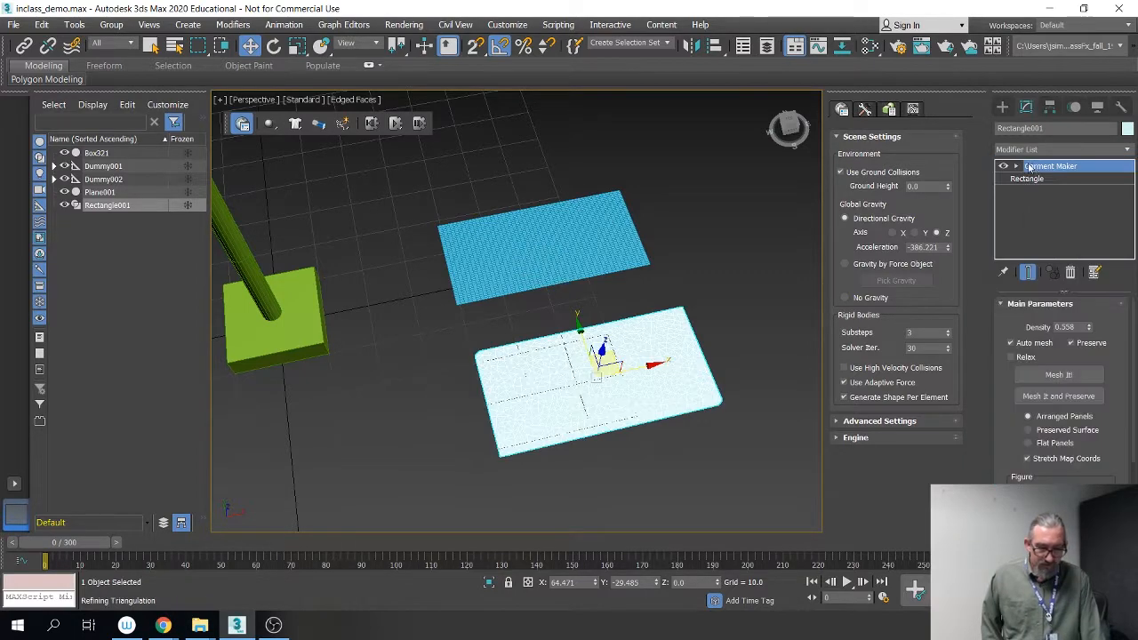
Step: Change the garment mesh's object color to gray so its triangle edges stand out
{"action": "scroll", "coordinate": [640, 388], "scroll_direction": "up", "scroll_amount": 4}
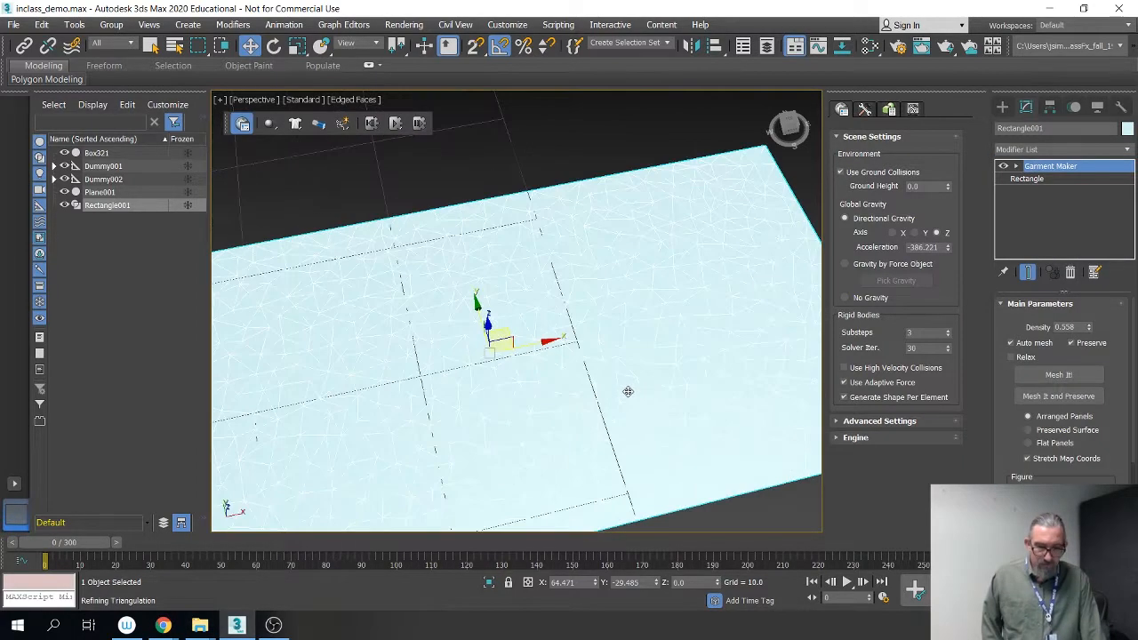
{"action": "left_click", "coordinate": [578, 134]}
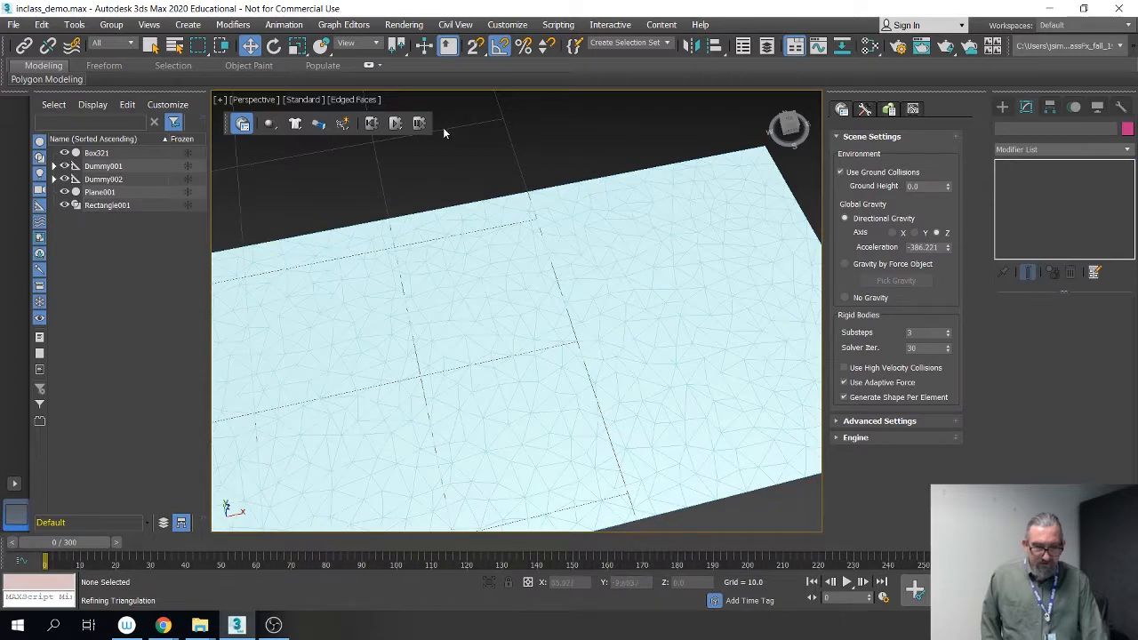
{"action": "left_click", "coordinate": [608, 318]}
{"action": "left_click", "coordinate": [1127, 129]}
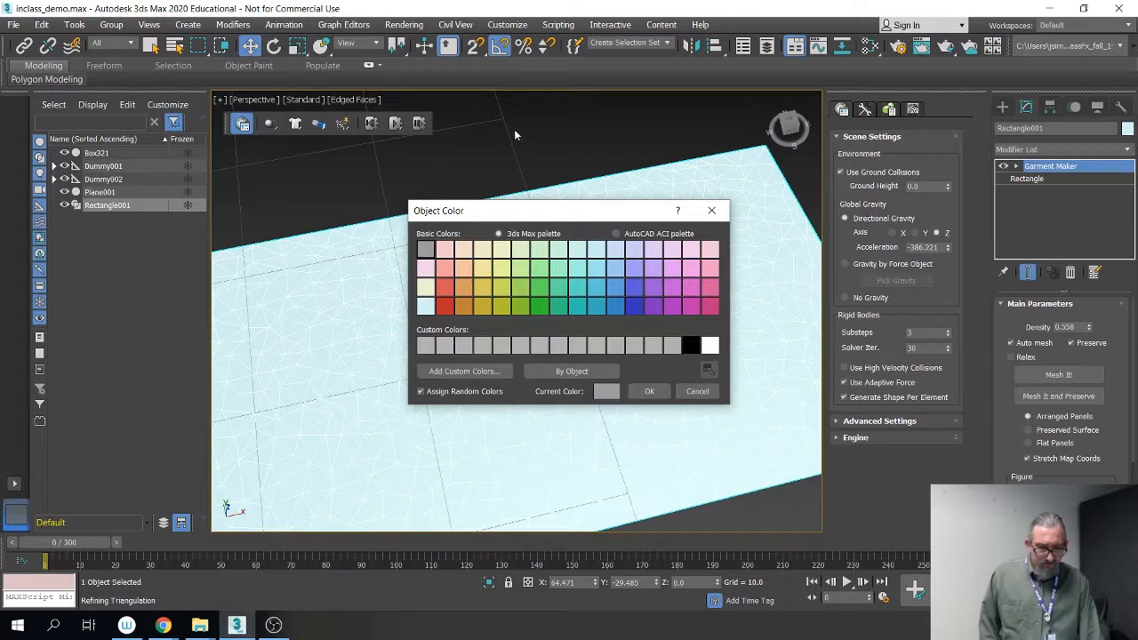
{"action": "left_click", "coordinate": [649, 391]}
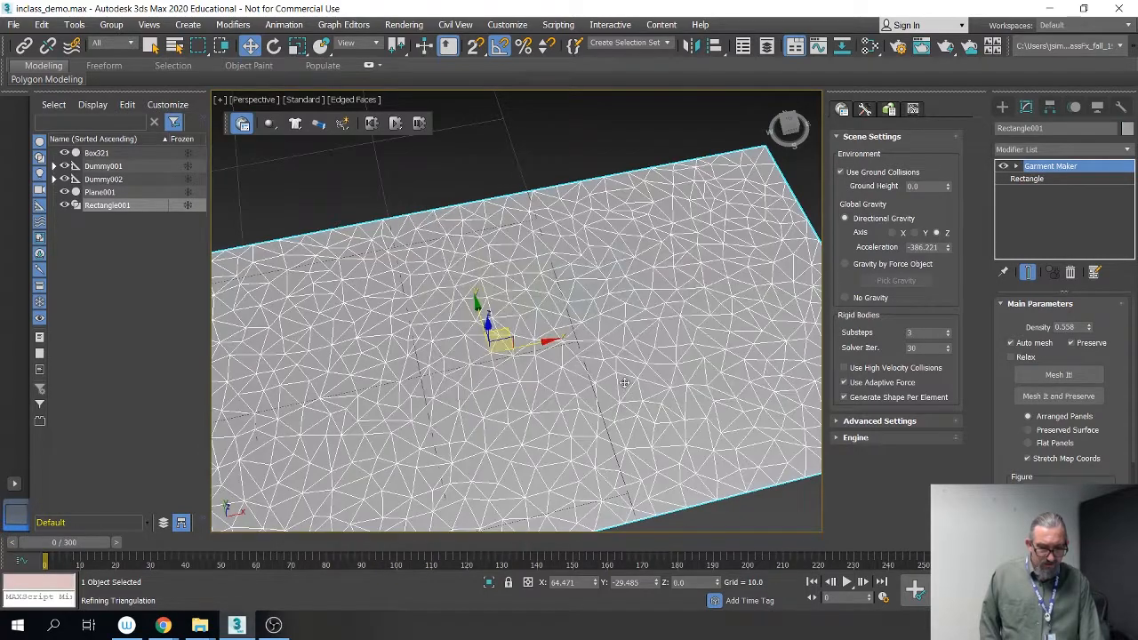
Step: Move the plane next to the gray garment mesh, to about X 62.7 and Y -17.5
{"action": "scroll", "coordinate": [508, 152], "scroll_direction": "down", "scroll_amount": 3}
{"action": "middle_click_drag", "start_coordinate": [504, 169], "coordinate": [530, 293]}
{"action": "left_click", "coordinate": [495, 141]}
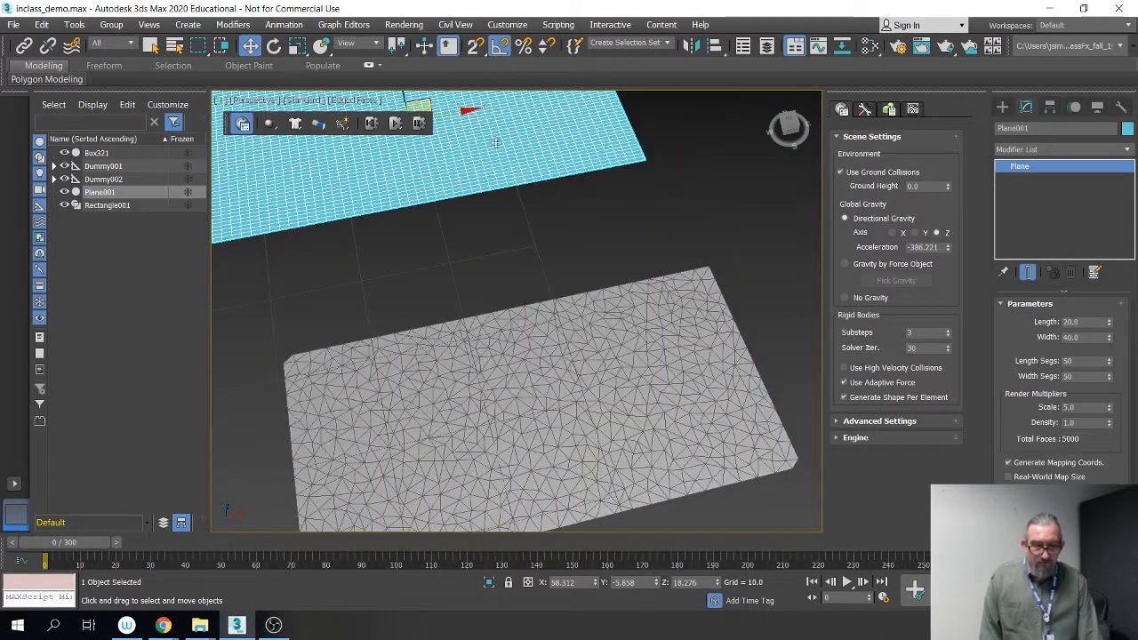
{"action": "left_click_drag", "start_coordinate": [495, 141], "coordinate": [570, 299]}
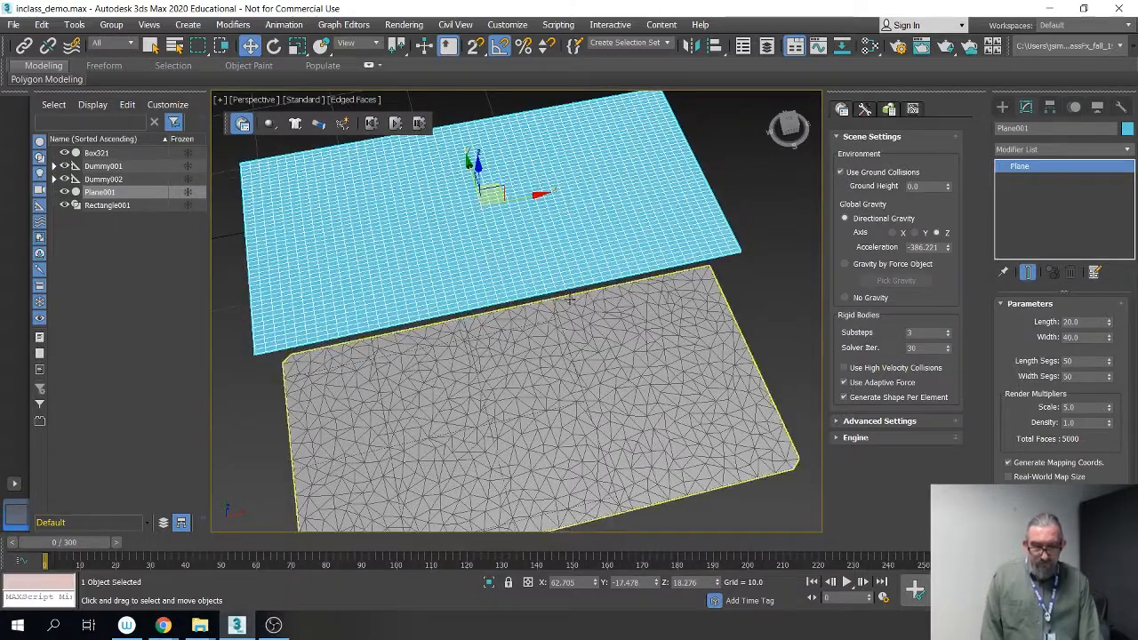
Step: Compare the garment mesh's triangles with the plane's regular grid up close and delete the meshed rectangle
{"action": "left_click", "coordinate": [758, 229]}
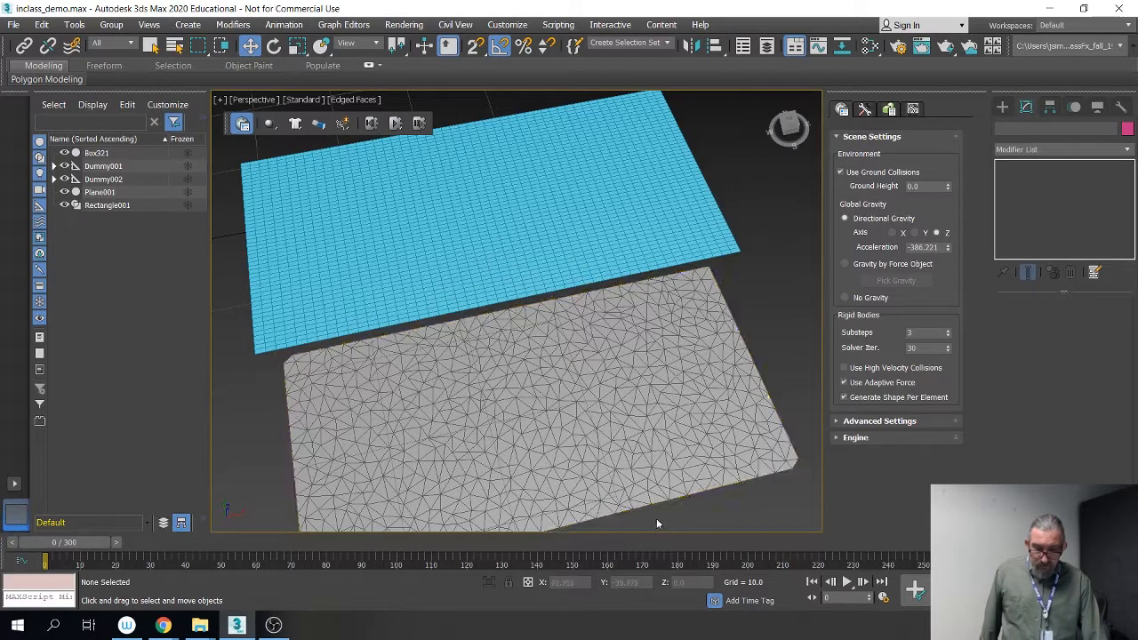
{"action": "scroll", "coordinate": [633, 436], "scroll_direction": "up", "scroll_amount": 8}
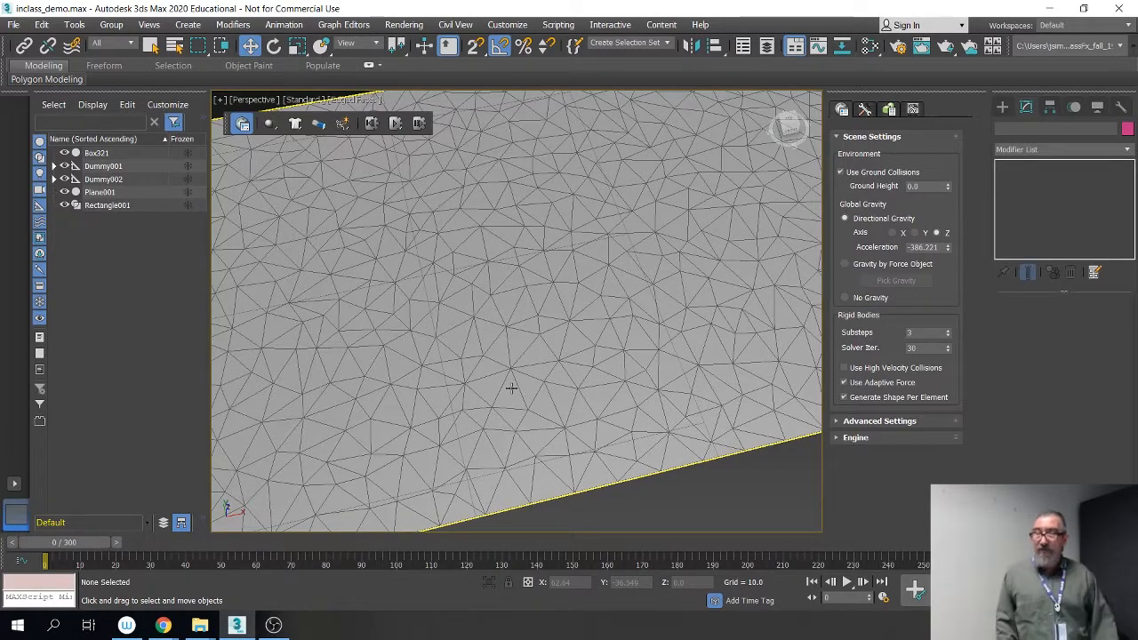
{"action": "scroll", "coordinate": [480, 348], "scroll_direction": "down", "scroll_amount": 8}
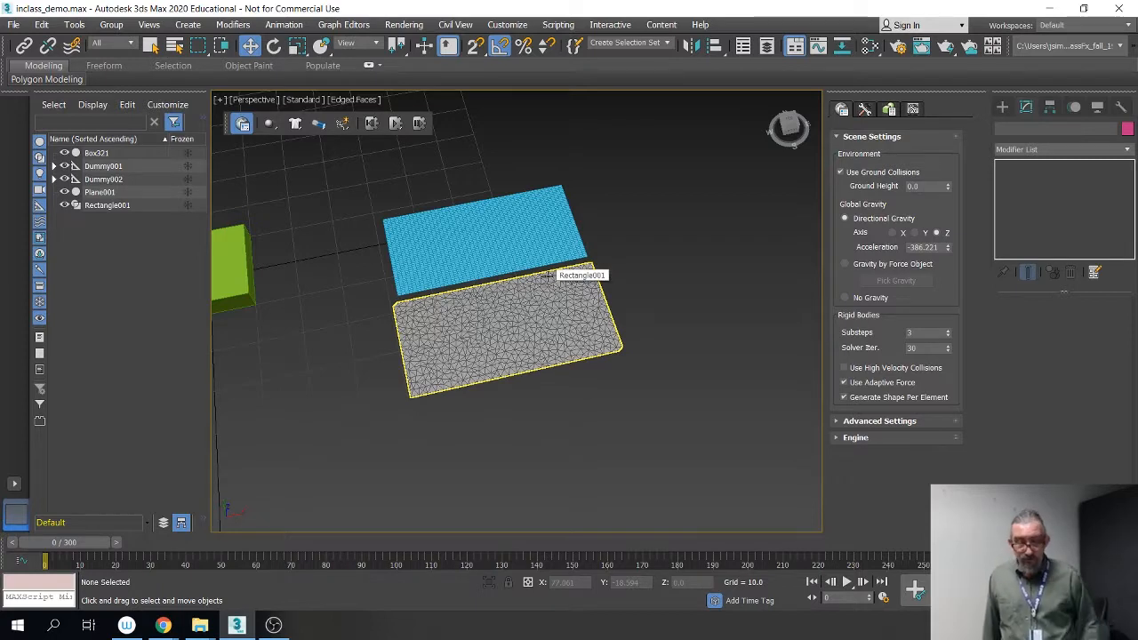
{"action": "left_click", "coordinate": [500, 300]}
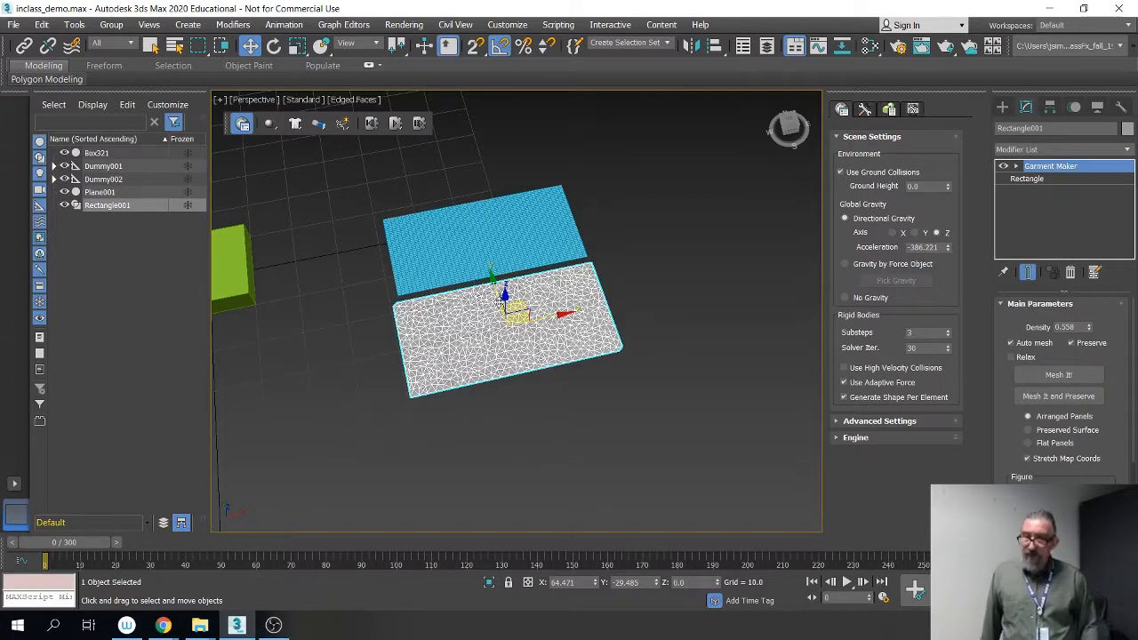
{"action": "key", "text": "Delete"}
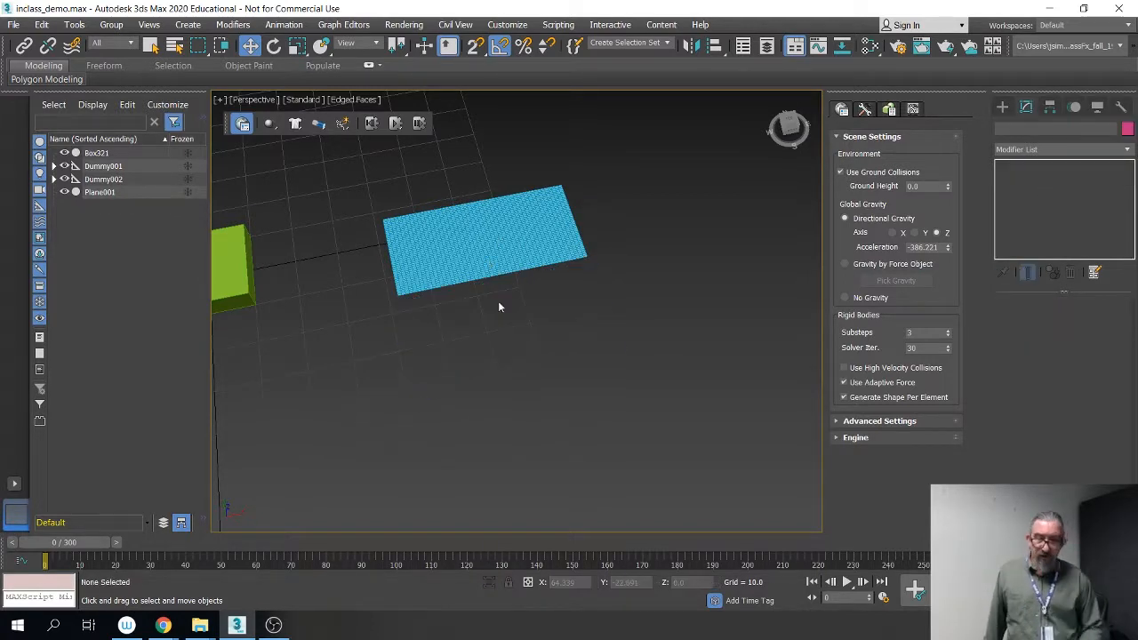
Step: Rotate the plane 90 degrees about the X axis so it stands upright
{"action": "left_click", "coordinate": [498, 240]}
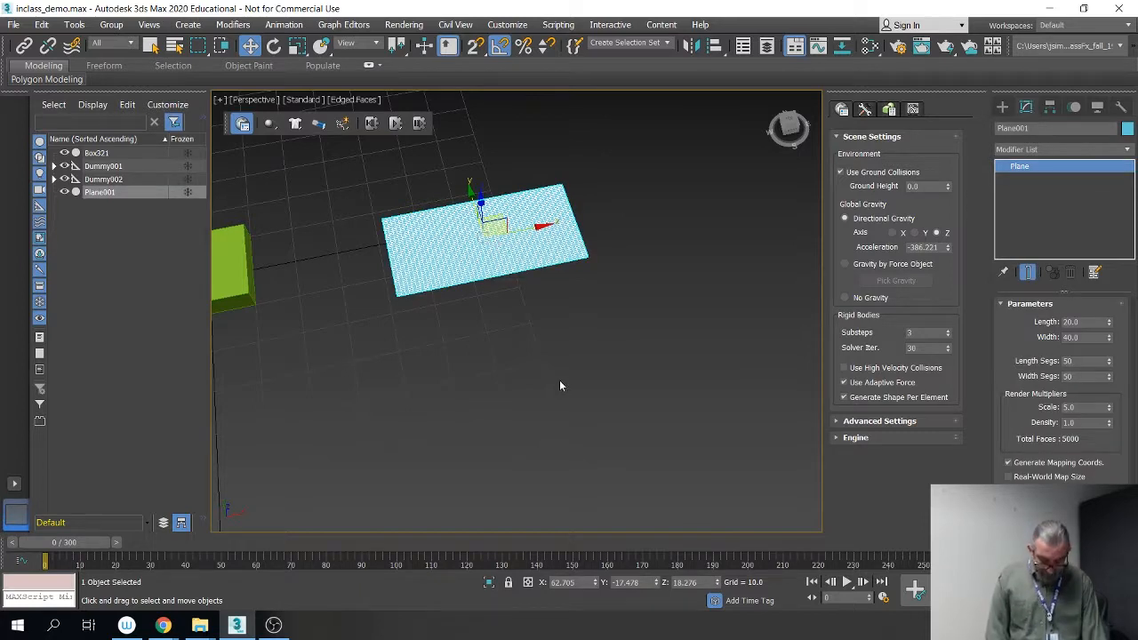
{"action": "middle_click_drag", "start_coordinate": [559, 380], "coordinate": [592, 414]}
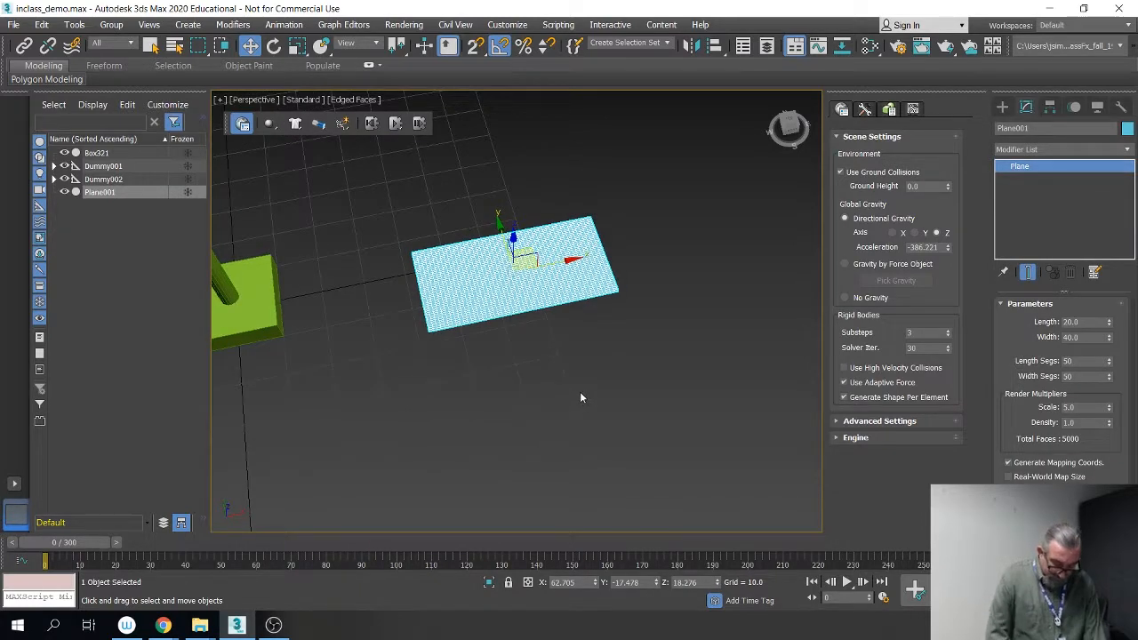
{"action": "key", "text": "e"}
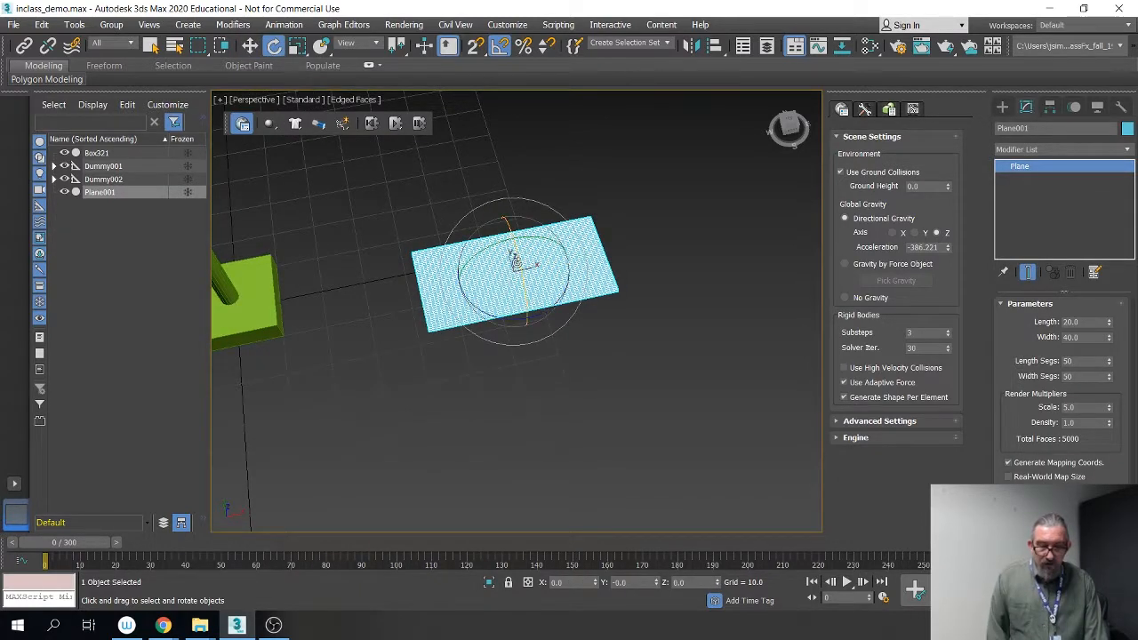
{"action": "left_click_drag", "start_coordinate": [515, 258], "coordinate": [533, 312]}
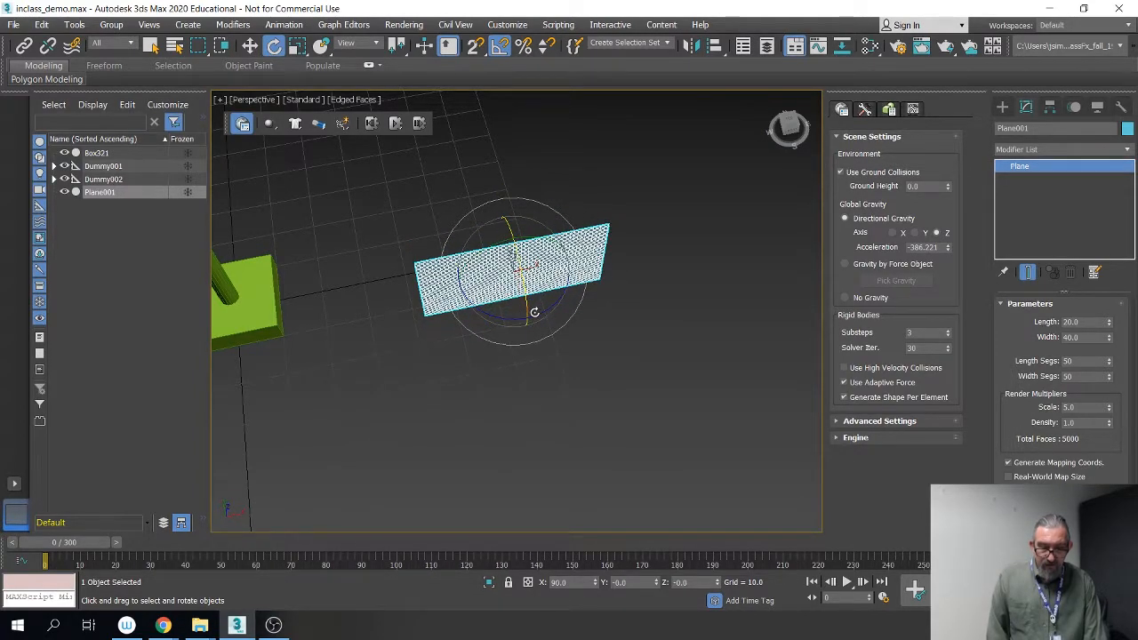
Step: Align the upright plane to the green pole object, centering it at X 0 and Y 0
{"action": "middle_click_drag", "start_coordinate": [533, 312], "coordinate": [471, 272], "text": "alt"}
{"action": "middle_click_drag", "start_coordinate": [540, 332], "coordinate": [495, 346]}
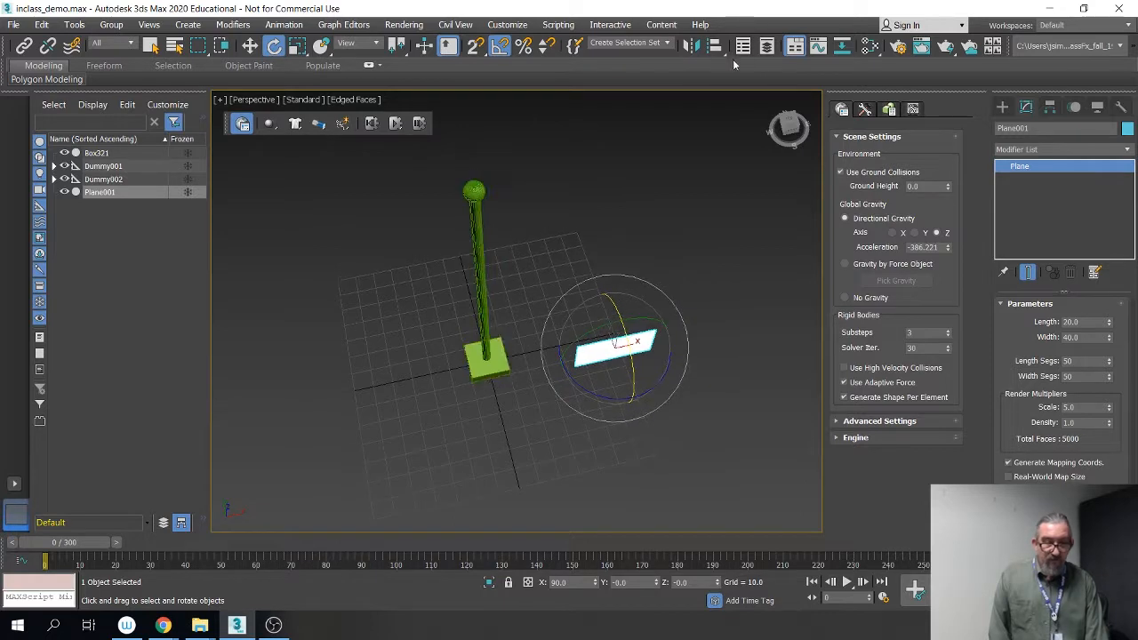
{"action": "left_click", "coordinate": [720, 50]}
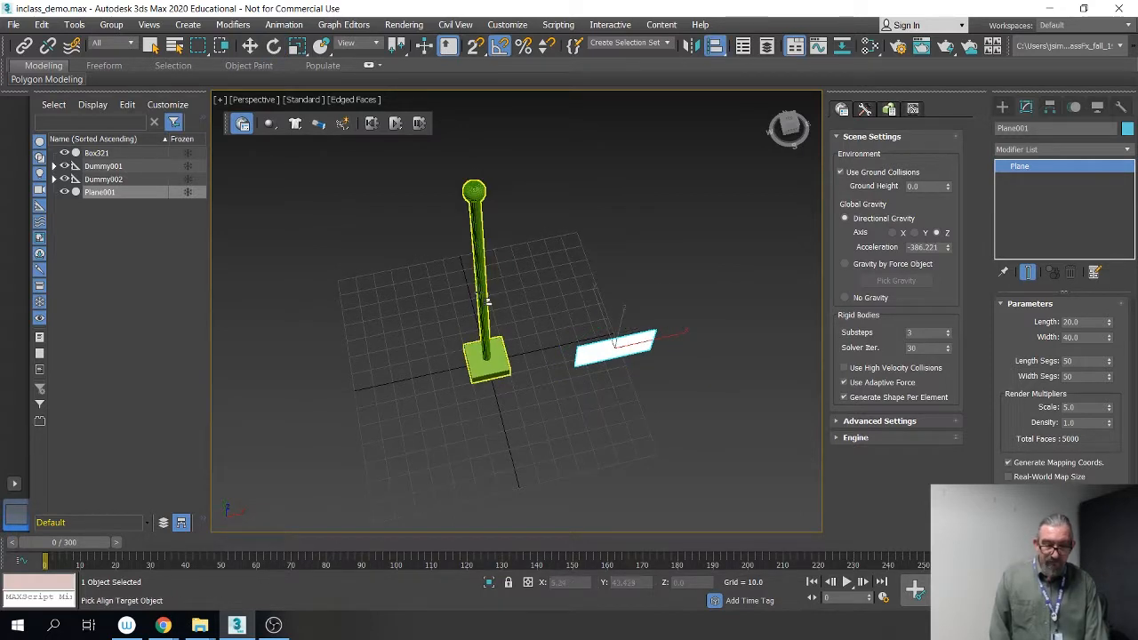
{"action": "left_click", "coordinate": [481, 293]}
{"action": "left_click", "coordinate": [574, 431]}
Step: Raise the plane to Z about 122.4 just below the sphere and shift it to X about 19.2, with one edge at the pole
{"action": "middle_click_drag", "start_coordinate": [602, 528], "coordinate": [560, 427], "text": "alt"}
{"action": "left_click_drag", "start_coordinate": [481, 234], "coordinate": [493, 116]}
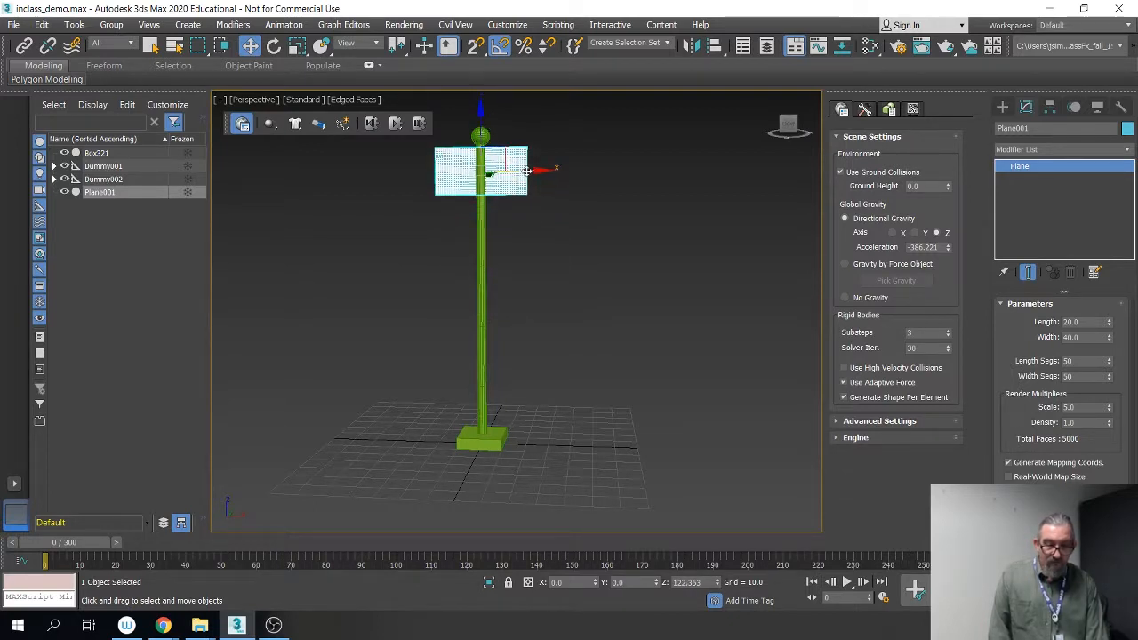
{"action": "left_click_drag", "start_coordinate": [524, 180], "coordinate": [571, 180]}
{"action": "middle_click_drag", "start_coordinate": [556, 233], "coordinate": [573, 315], "text": "alt"}
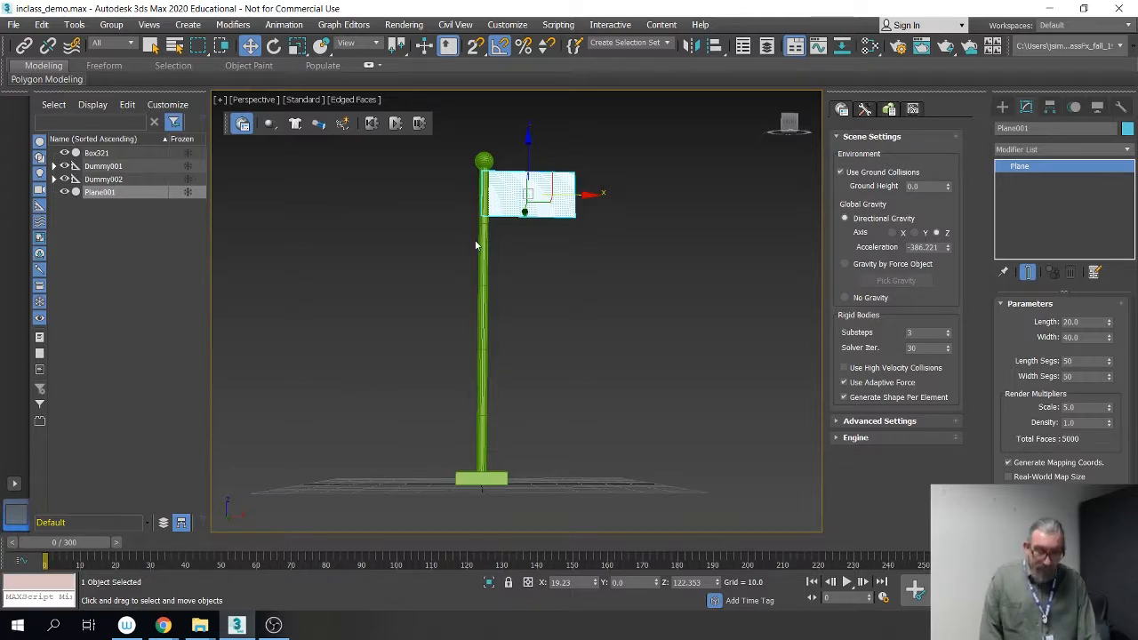
Step: Make the flag plane a MassFX mCloth object
{"action": "scroll", "coordinate": [531, 247], "scroll_direction": "up", "scroll_amount": 4}
{"action": "middle_click_drag", "start_coordinate": [531, 246], "coordinate": [557, 327]}
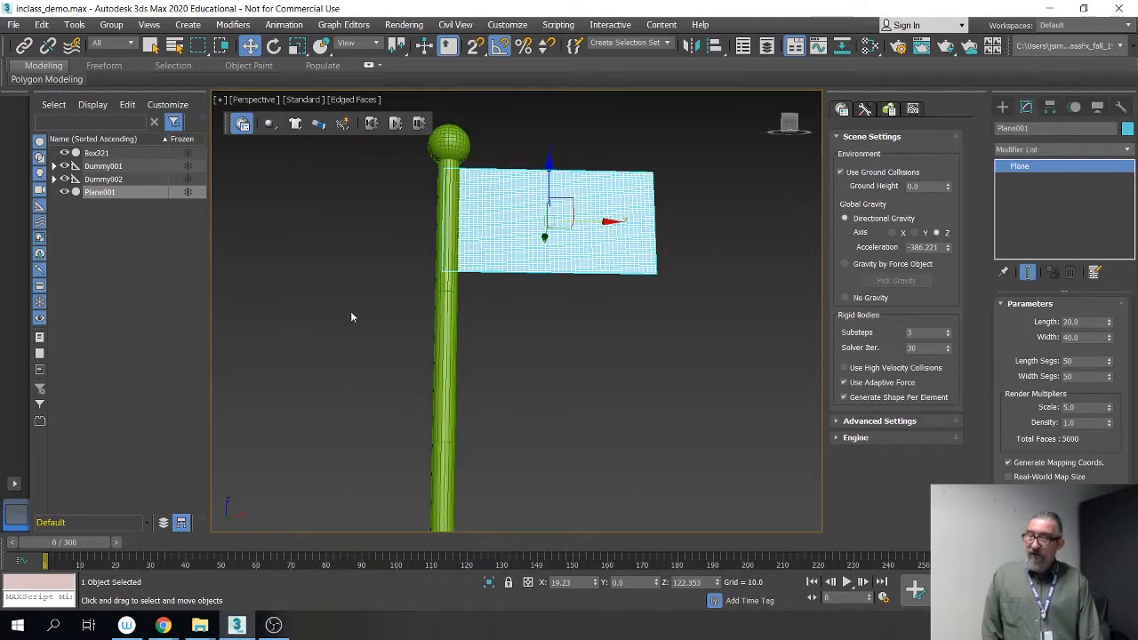
{"action": "left_click", "coordinate": [295, 125]}
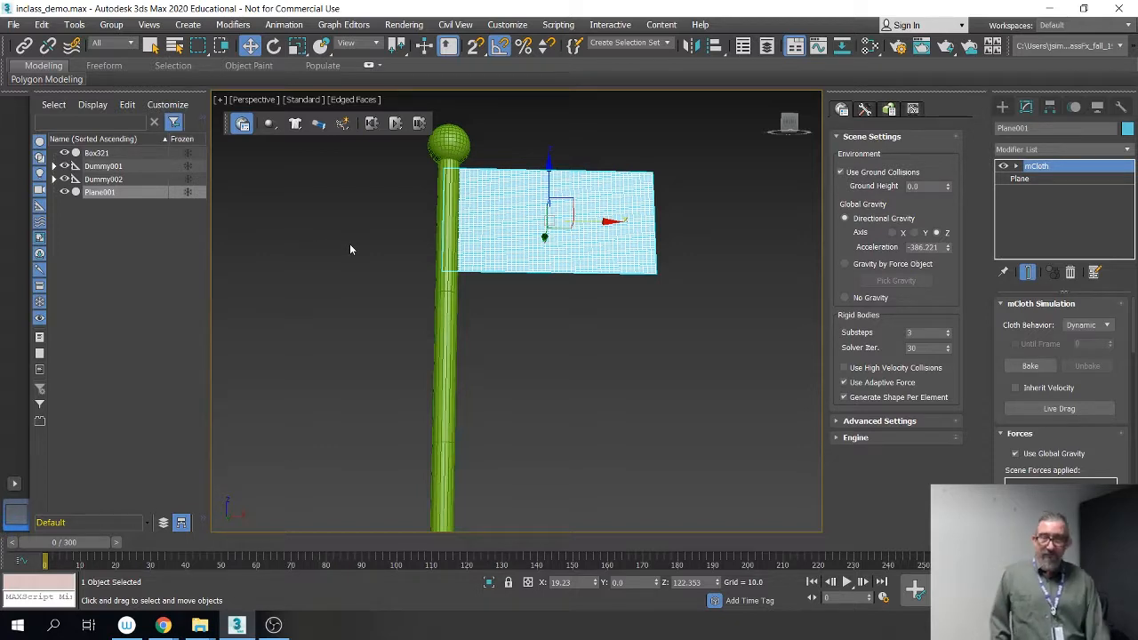
Step: Run the MassFX simulation with the whole pole in view to preview the cloth, and reset it to frame 0
{"action": "scroll", "coordinate": [658, 463], "scroll_direction": "down", "scroll_amount": 3}
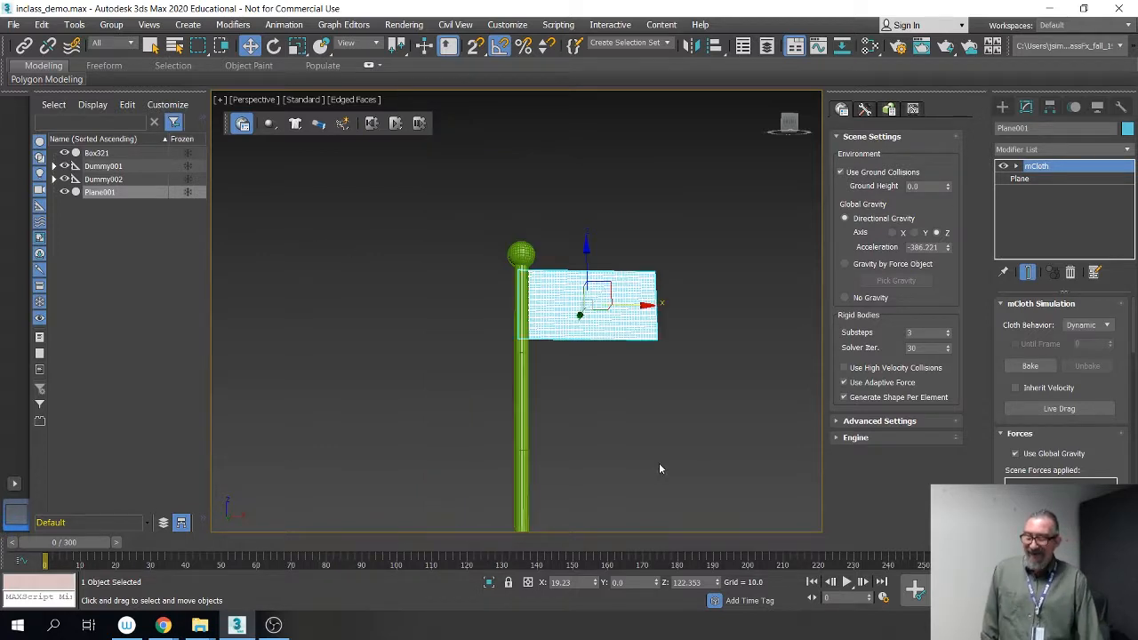
{"action": "middle_click_drag", "start_coordinate": [653, 451], "coordinate": [647, 322]}
{"action": "scroll", "coordinate": [652, 365], "scroll_direction": "down", "scroll_amount": 2}
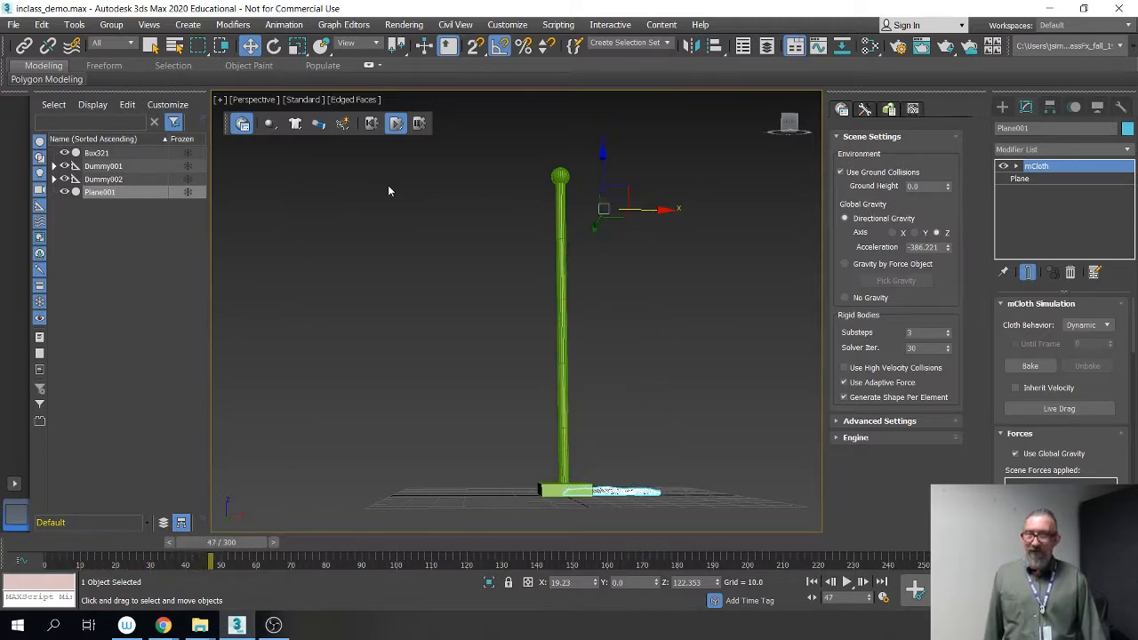
{"action": "left_click", "coordinate": [372, 123]}
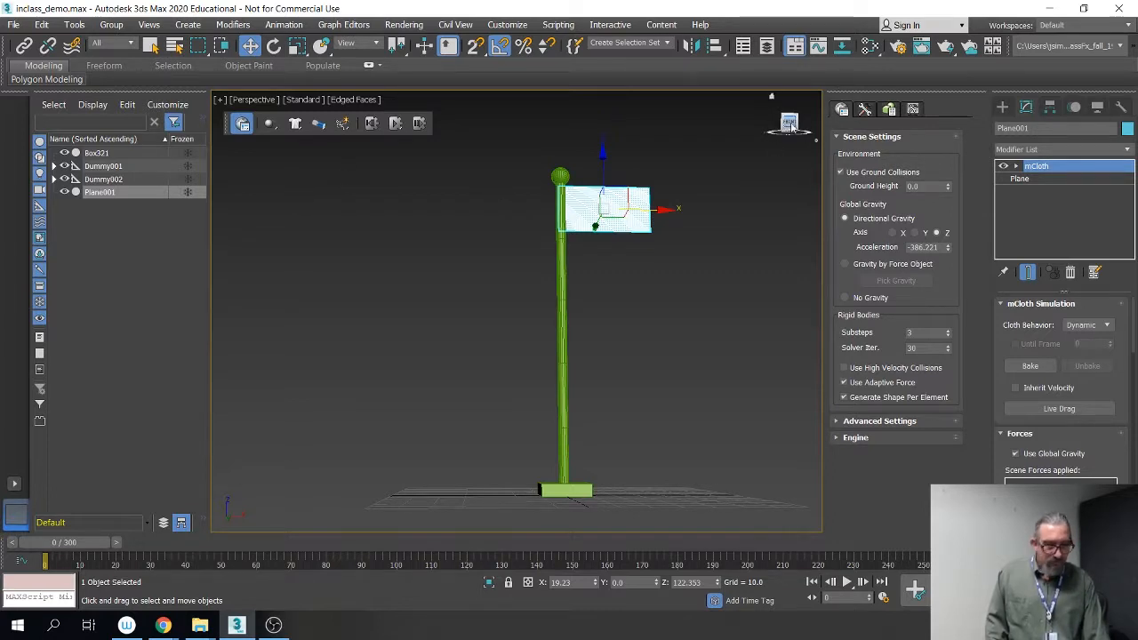
Step: Float the MassFX Tools window over the viewport's empty area and widen the command panel beside the viewport
{"action": "left_click_drag", "start_coordinate": [843, 96], "coordinate": [334, 195]}
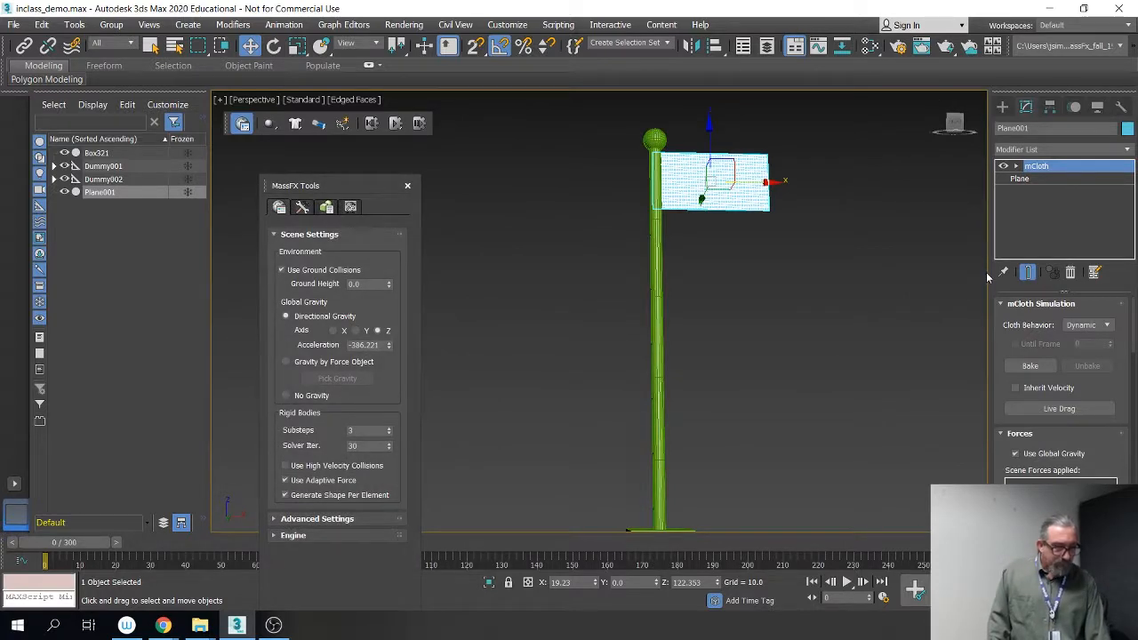
{"action": "left_click_drag", "start_coordinate": [987, 273], "coordinate": [870, 279]}
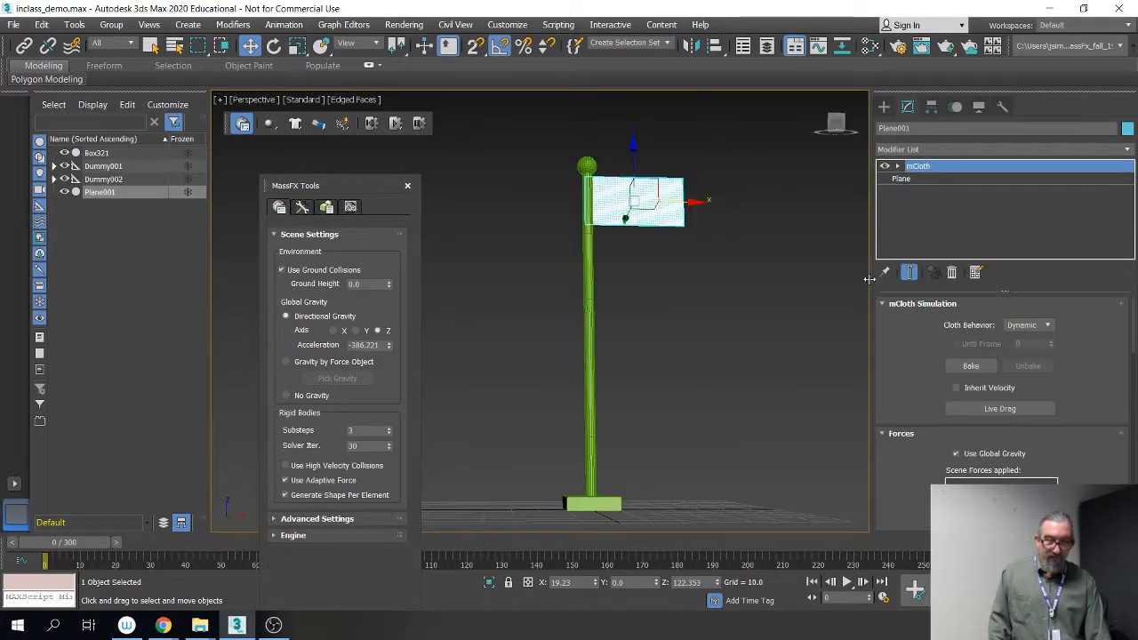
{"action": "mouse_move", "coordinate": [908, 380]}
{"action": "left_mouse_down"}
{"action": "mouse_move", "coordinate": [916, 285]}
{"action": "mouse_move", "coordinate": [891, 384]}
{"action": "left_mouse_up"}
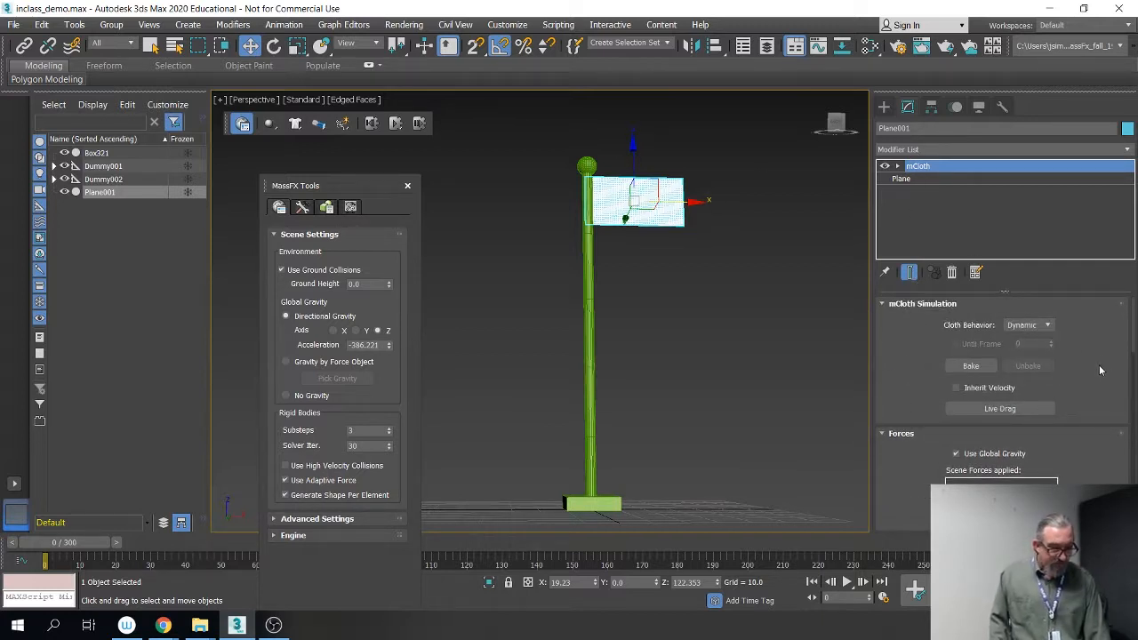
Step: Examine the flag's mCloth settings, from simulation, forces and capture states through fabric, volume, interaction and tearing to the advanced properties
{"action": "scroll", "coordinate": [1096, 410], "scroll_direction": "down", "scroll_amount": 2}
{"action": "scroll", "coordinate": [1097, 410], "scroll_direction": "up", "scroll_amount": 2}
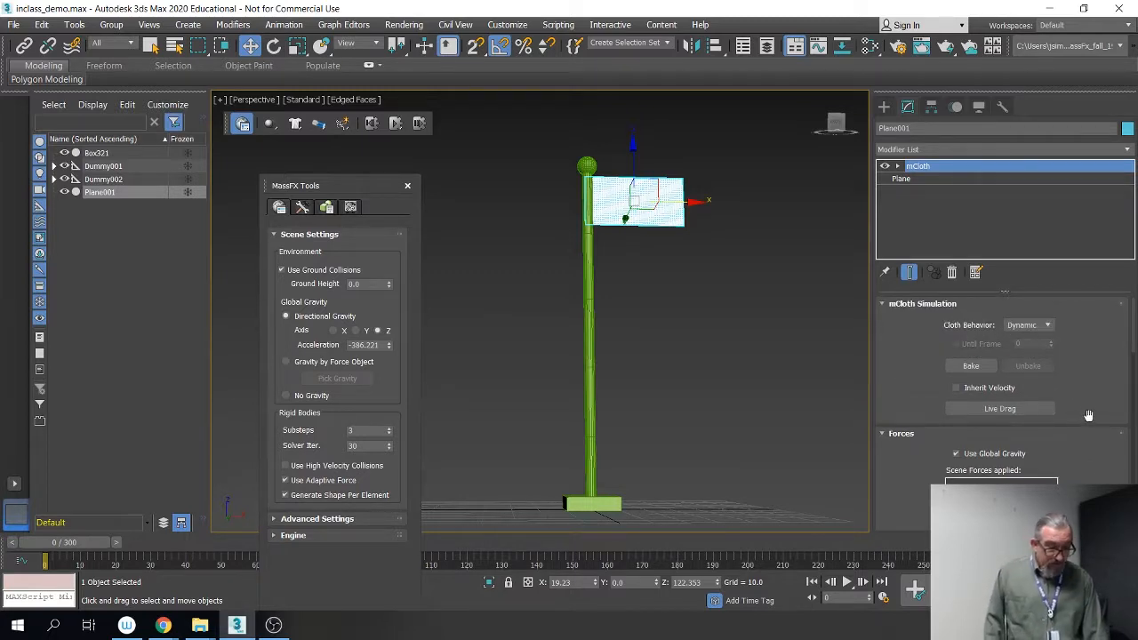
{"action": "scroll", "coordinate": [1088, 416], "scroll_direction": "down", "scroll_amount": 5}
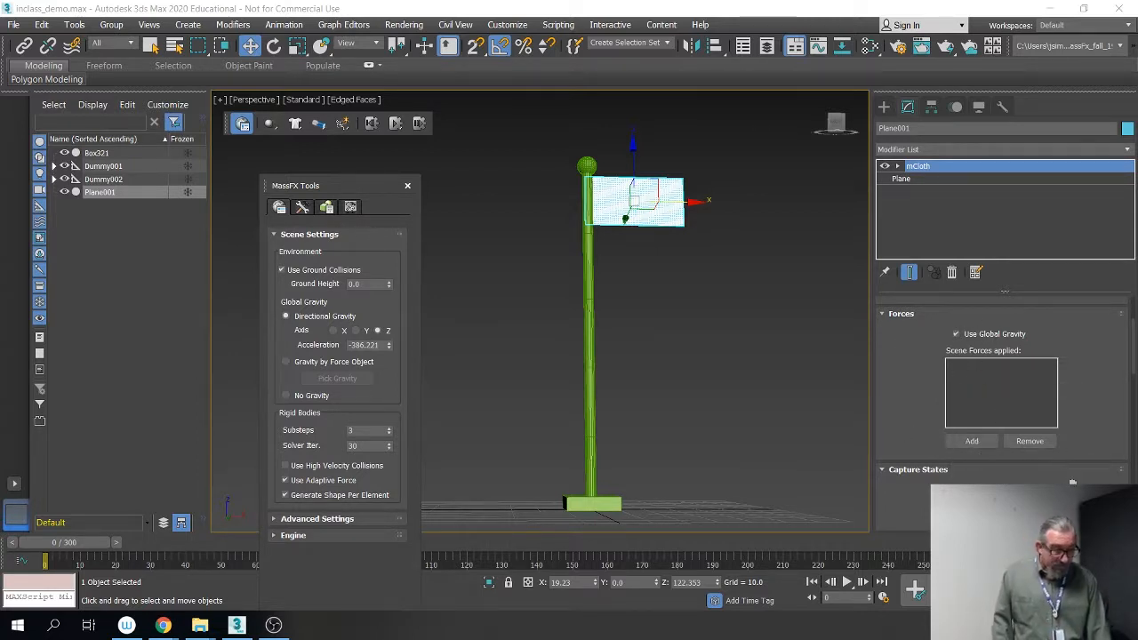
{"action": "scroll", "coordinate": [1088, 351], "scroll_direction": "down", "scroll_amount": 3}
{"action": "scroll", "coordinate": [1088, 351], "scroll_direction": "down", "scroll_amount": 6}
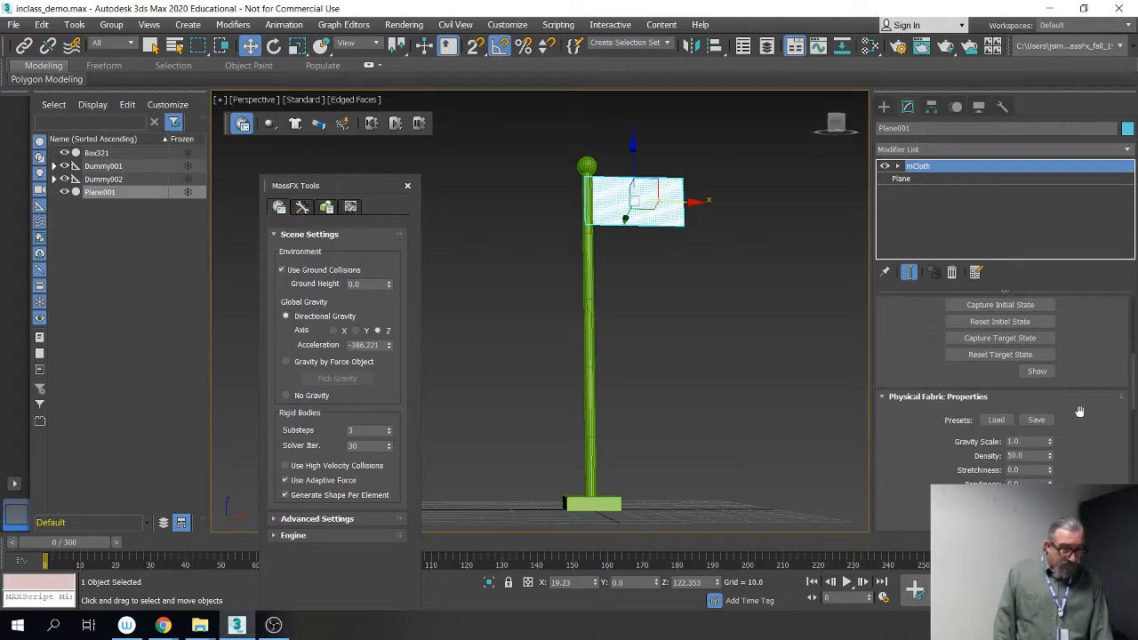
{"action": "scroll", "coordinate": [1086, 373], "scroll_direction": "down", "scroll_amount": 2}
{"action": "scroll", "coordinate": [1089, 369], "scroll_direction": "up", "scroll_amount": 3}
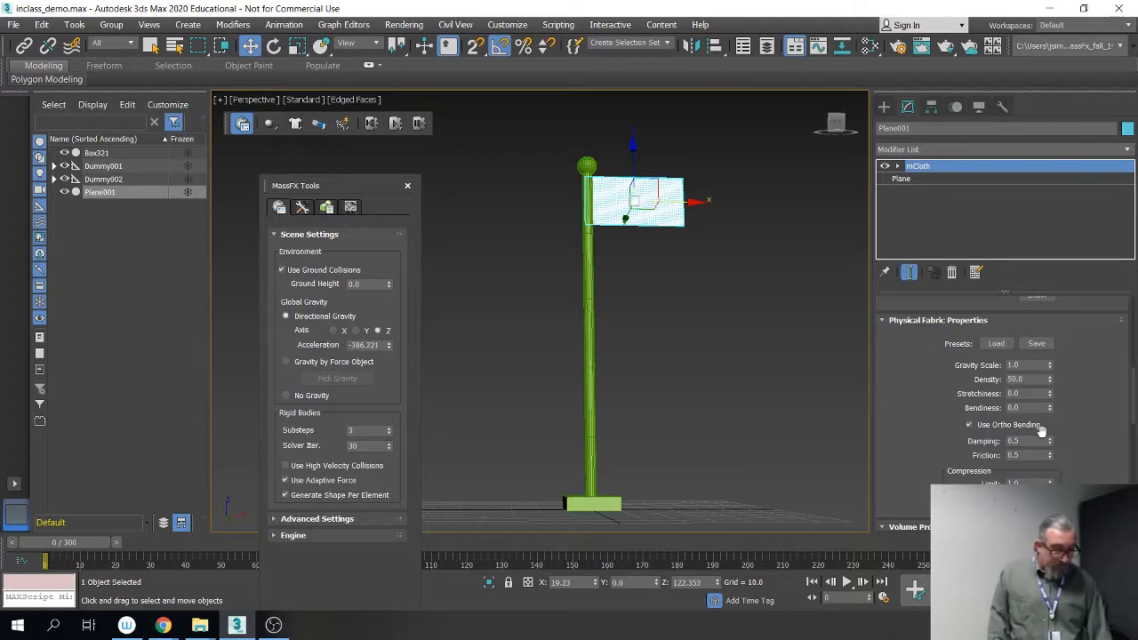
{"action": "left_click_drag", "start_coordinate": [1076, 465], "coordinate": [1105, 320]}
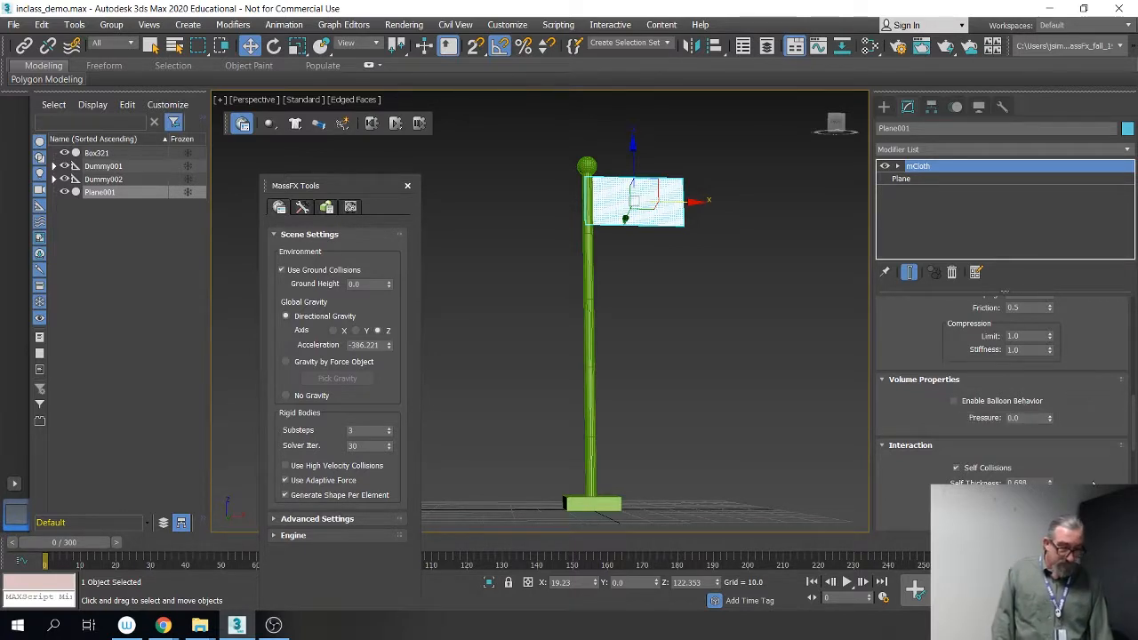
{"action": "scroll", "coordinate": [1120, 420], "scroll_direction": "down", "scroll_amount": 3}
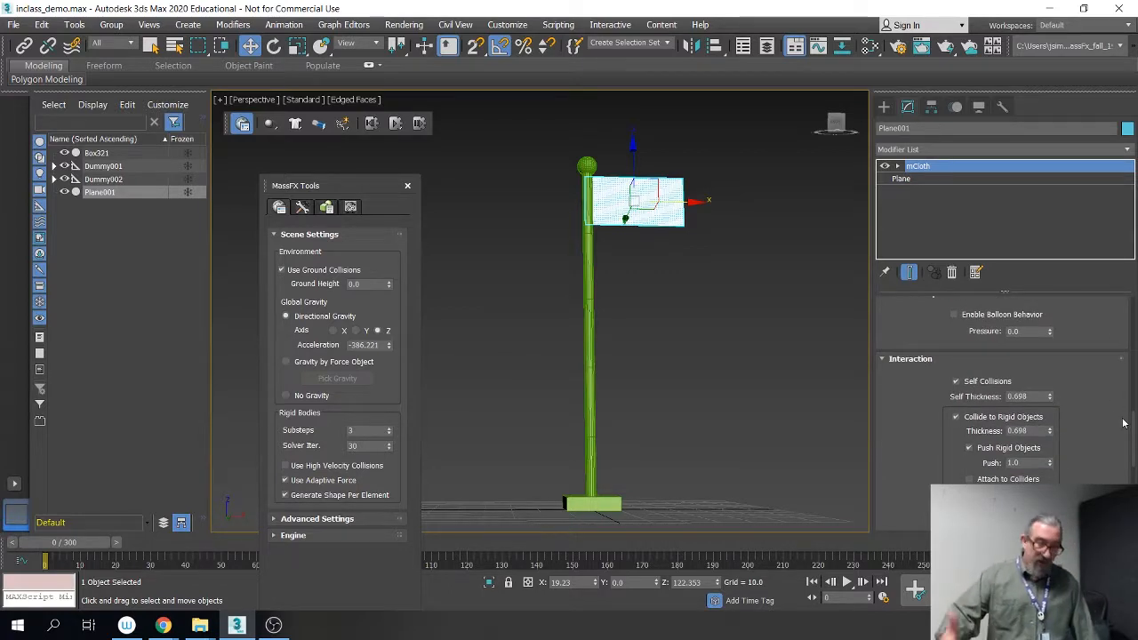
{"action": "scroll", "coordinate": [1097, 439], "scroll_direction": "down", "scroll_amount": 5}
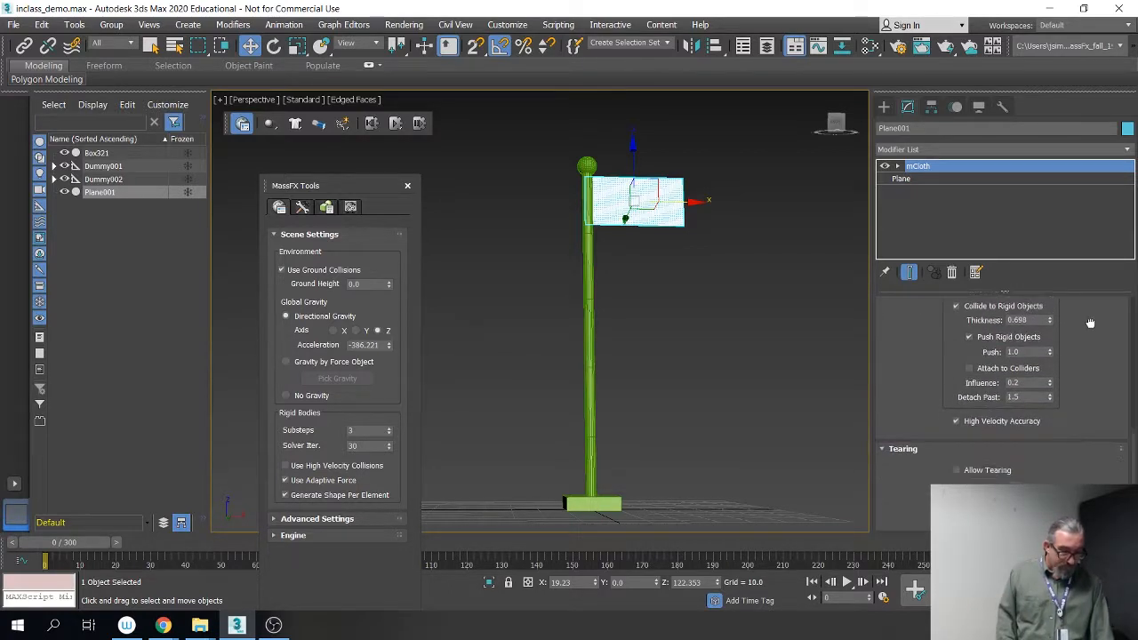
{"action": "scroll", "coordinate": [1101, 439], "scroll_direction": "down", "scroll_amount": 6}
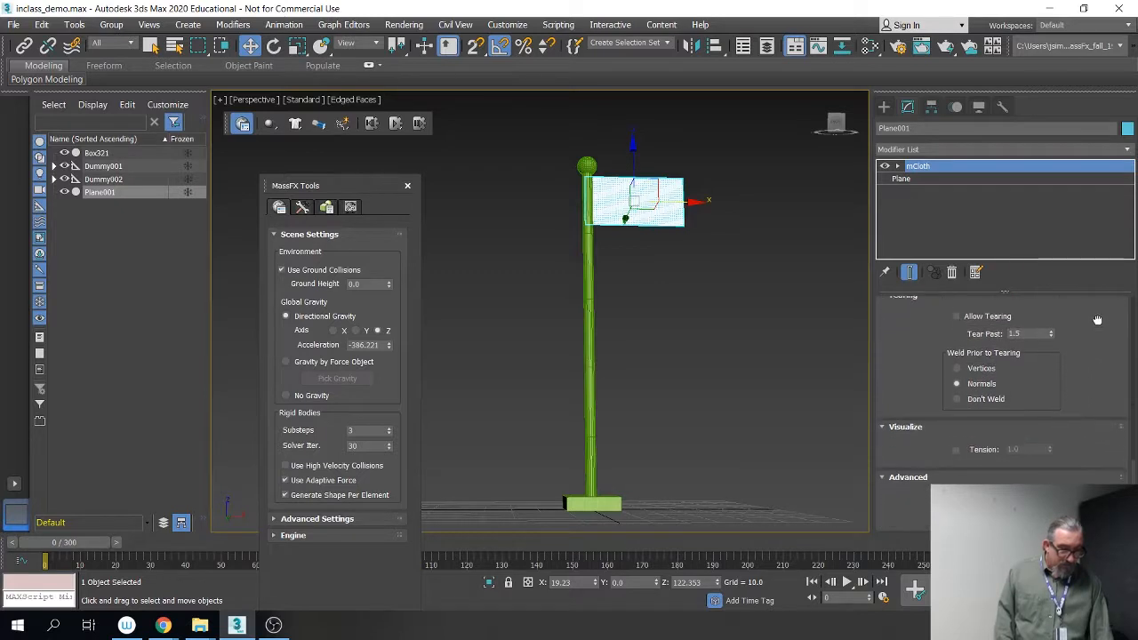
{"action": "scroll", "coordinate": [1103, 351], "scroll_direction": "down", "scroll_amount": 1}
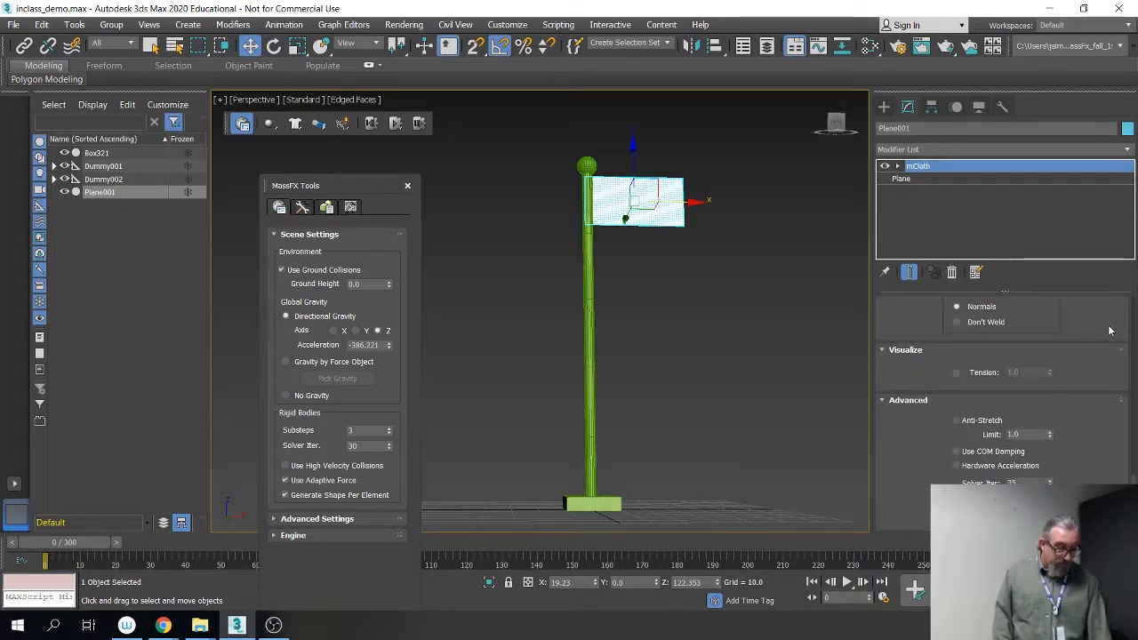
{"action": "scroll", "coordinate": [1077, 320], "scroll_direction": "up", "scroll_amount": 15}
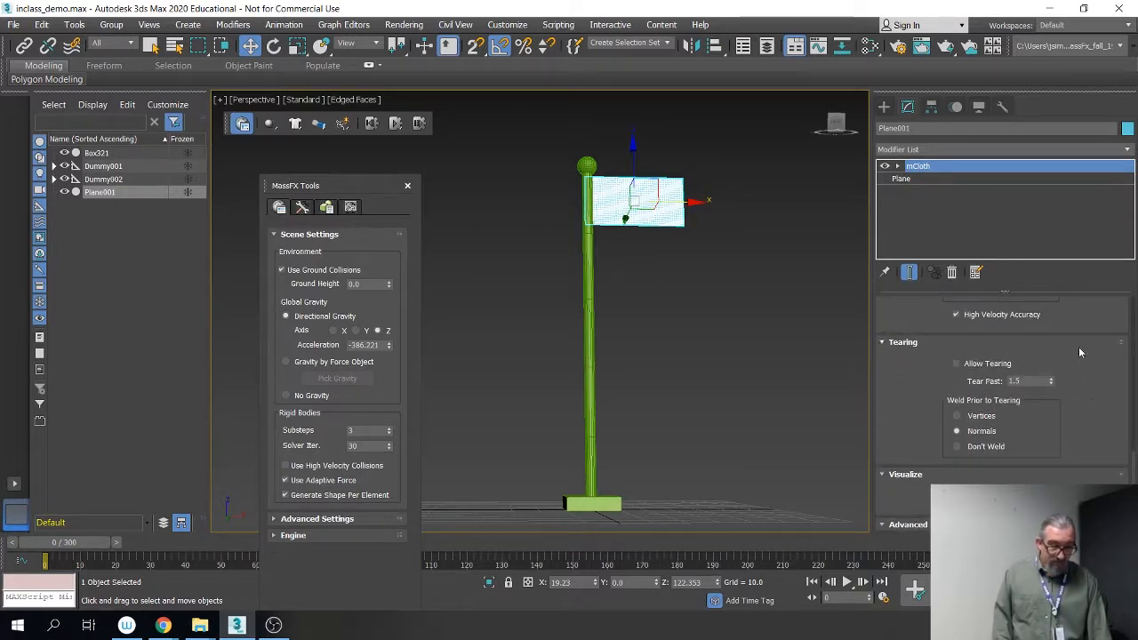
{"action": "scroll", "coordinate": [1106, 469], "scroll_direction": "up", "scroll_amount": 10}
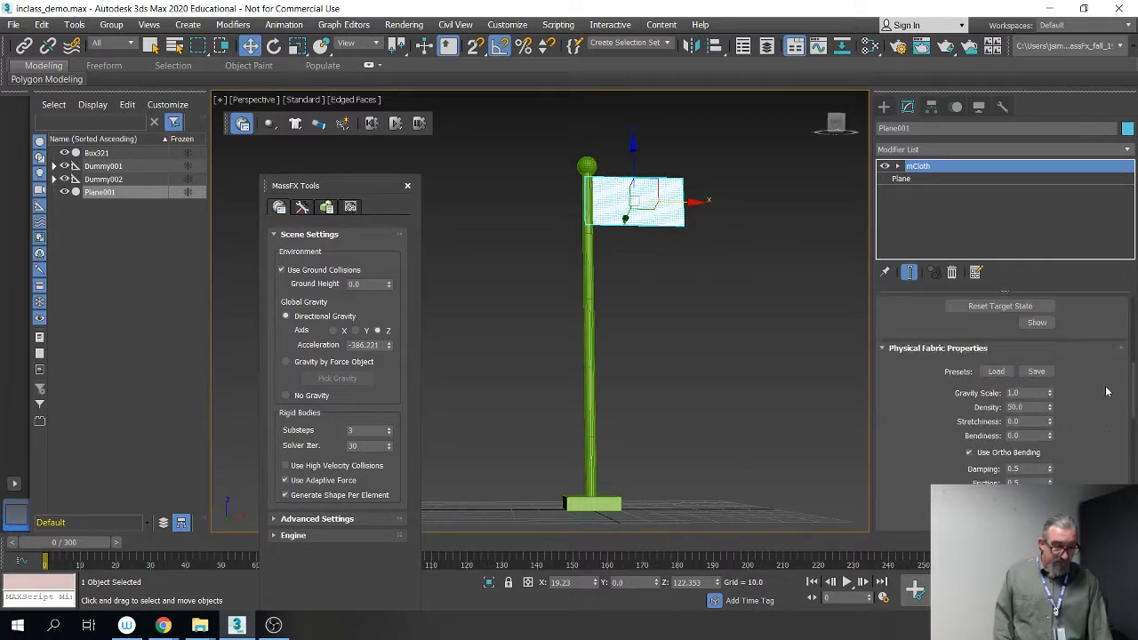
{"action": "scroll", "coordinate": [1087, 387], "scroll_direction": "up", "scroll_amount": 7}
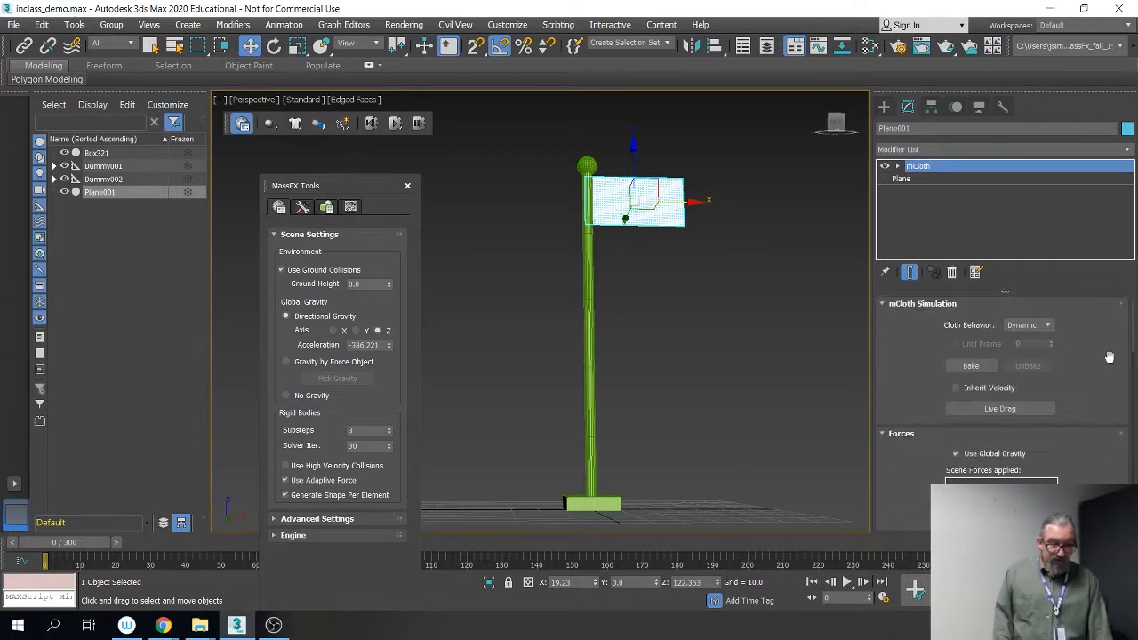
Step: Expand the flag's mCloth modifier and enter its Vertex sub-object level
{"action": "left_click", "coordinate": [898, 167]}
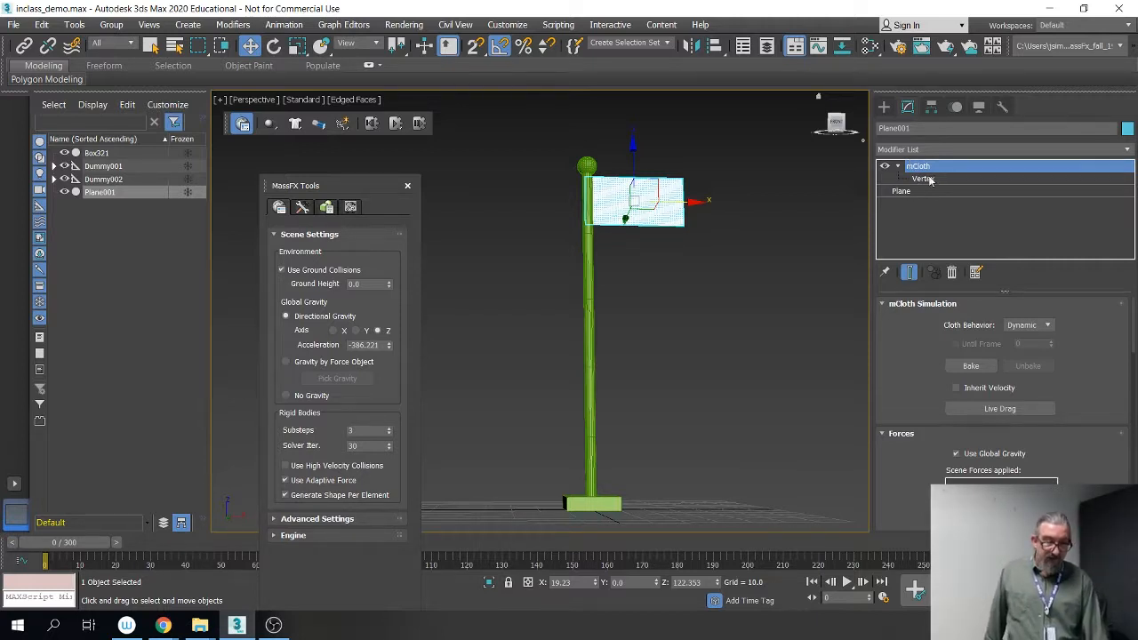
{"action": "left_click", "coordinate": [923, 179]}
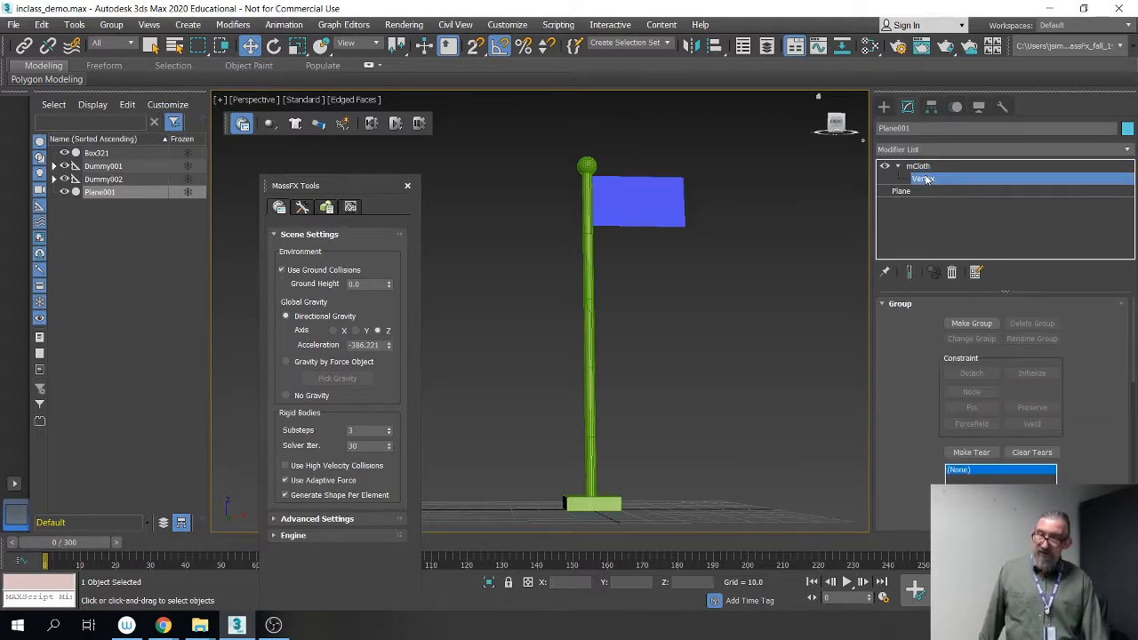
{"action": "left_click", "coordinate": [919, 166]}
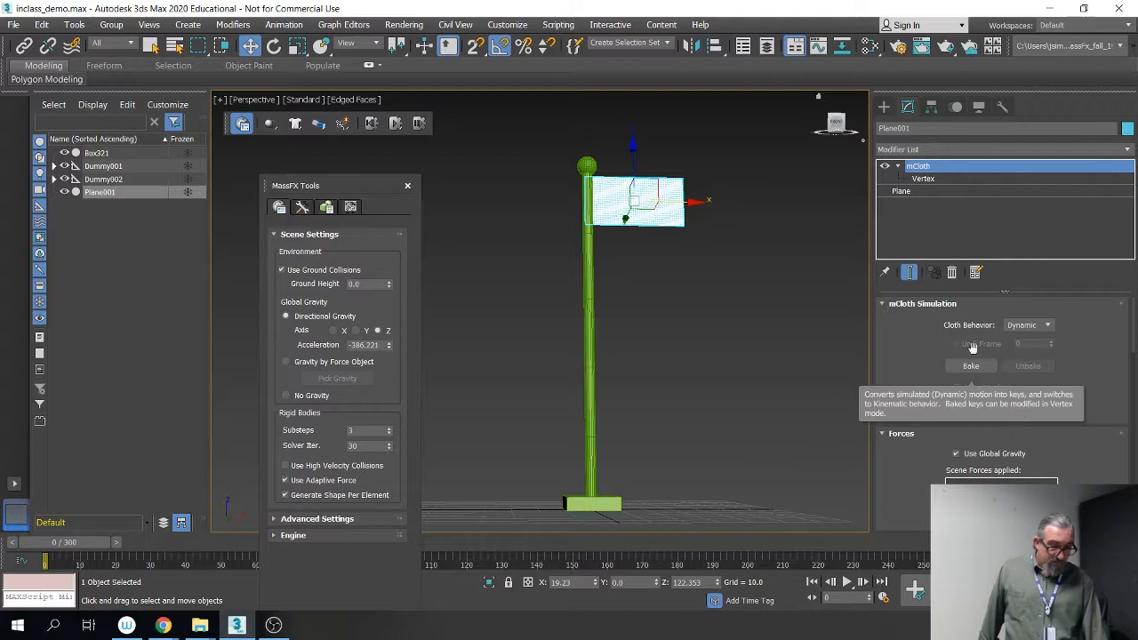
{"action": "left_click", "coordinate": [924, 178]}
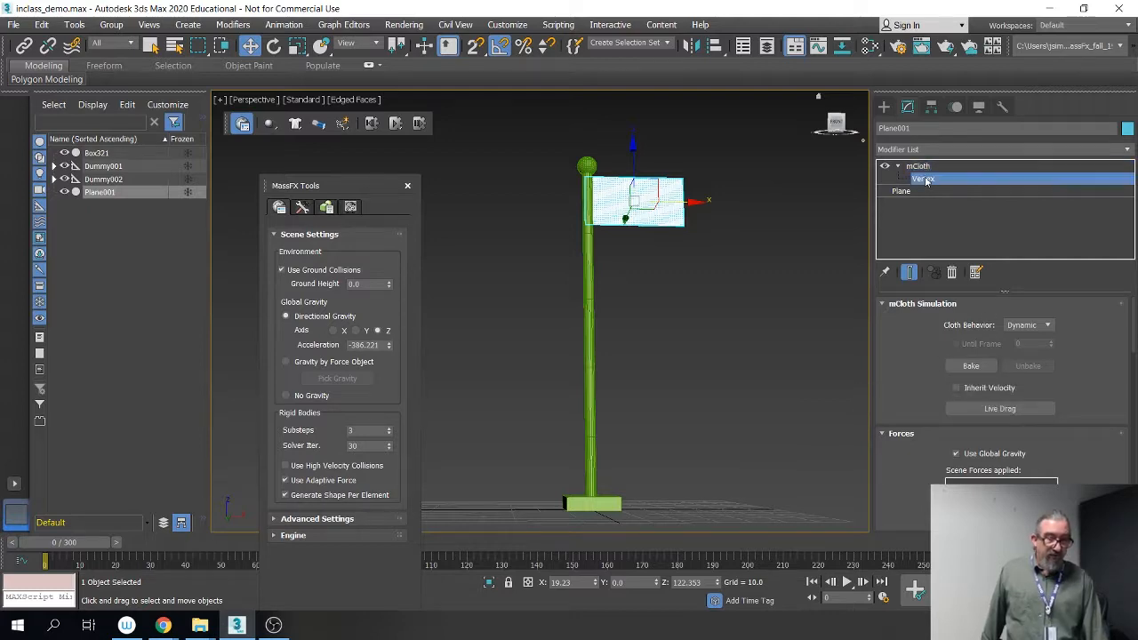
Step: Display the Perspective viewport in Wireframe Override so the flag vertices inside the pole can be seen
{"action": "scroll", "coordinate": [669, 269], "scroll_direction": "up", "scroll_amount": 10}
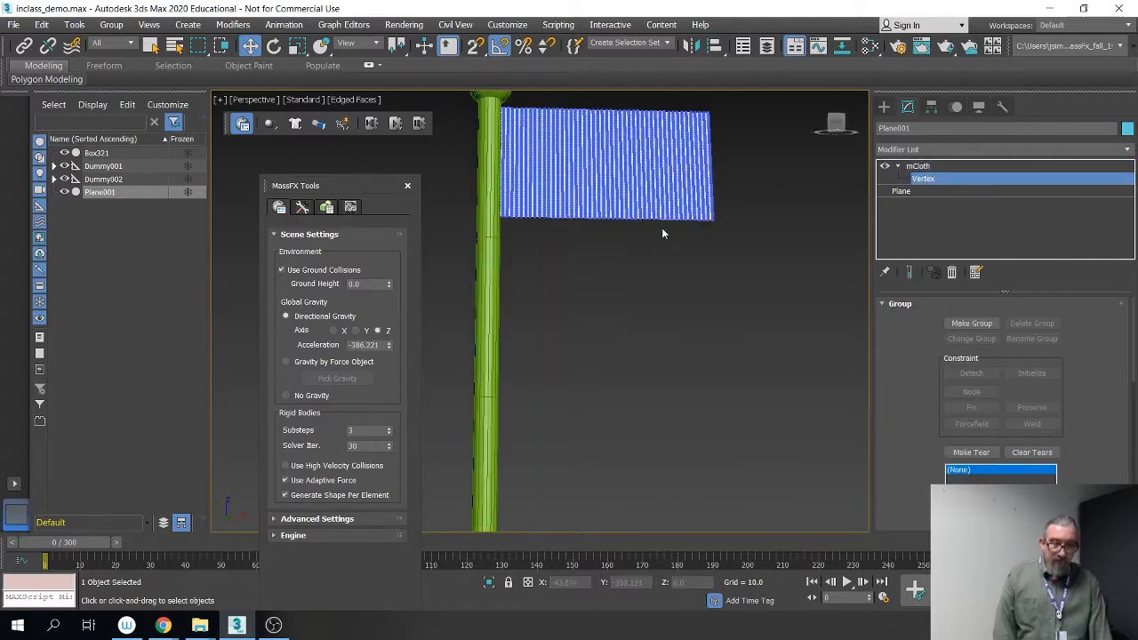
{"action": "middle_click_drag", "start_coordinate": [601, 318], "coordinate": [688, 311]}
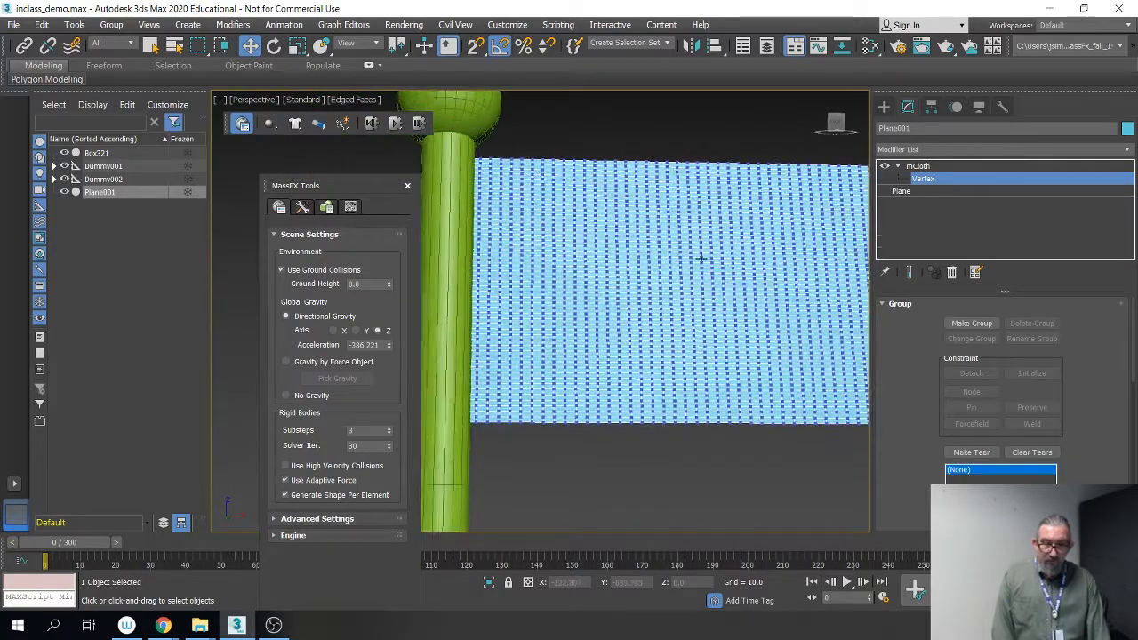
{"action": "left_click", "coordinate": [362, 100]}
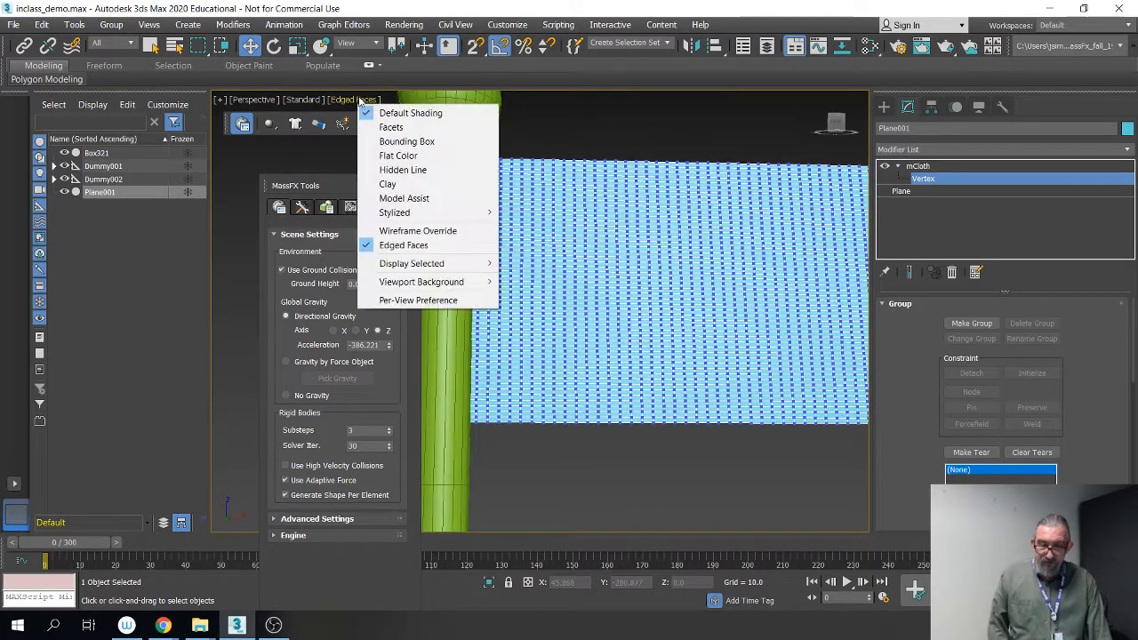
{"action": "left_click", "coordinate": [395, 232]}
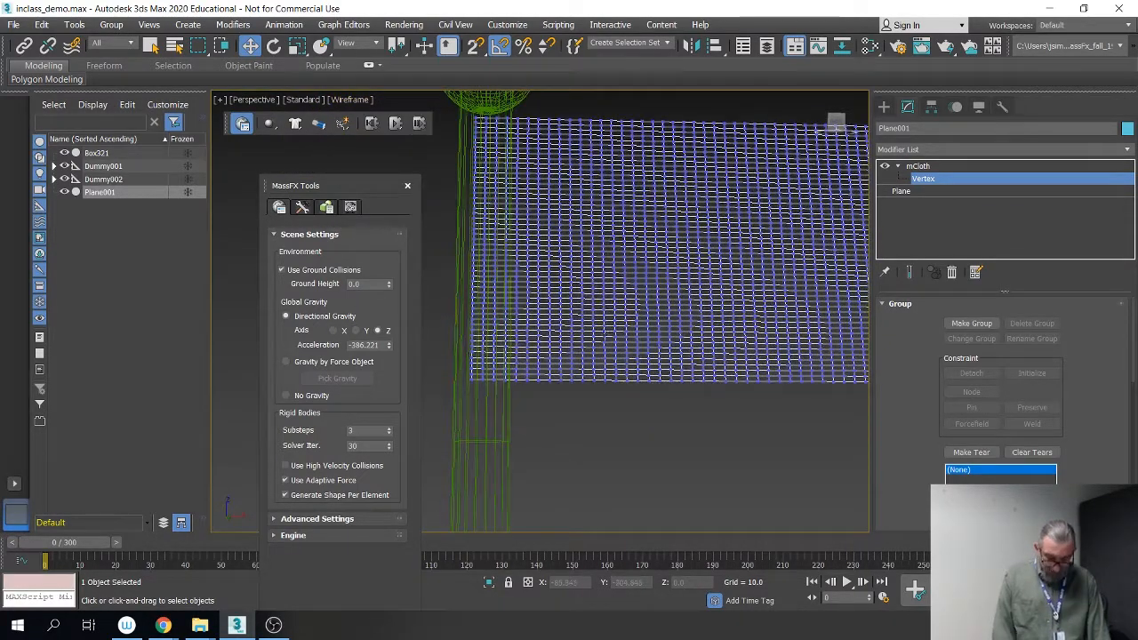
Step: Select the columns of flag vertices overlapping the pole and make them a vertex group named "node"
{"action": "middle_click_drag", "start_coordinate": [614, 325], "coordinate": [640, 366], "text": "alt"}
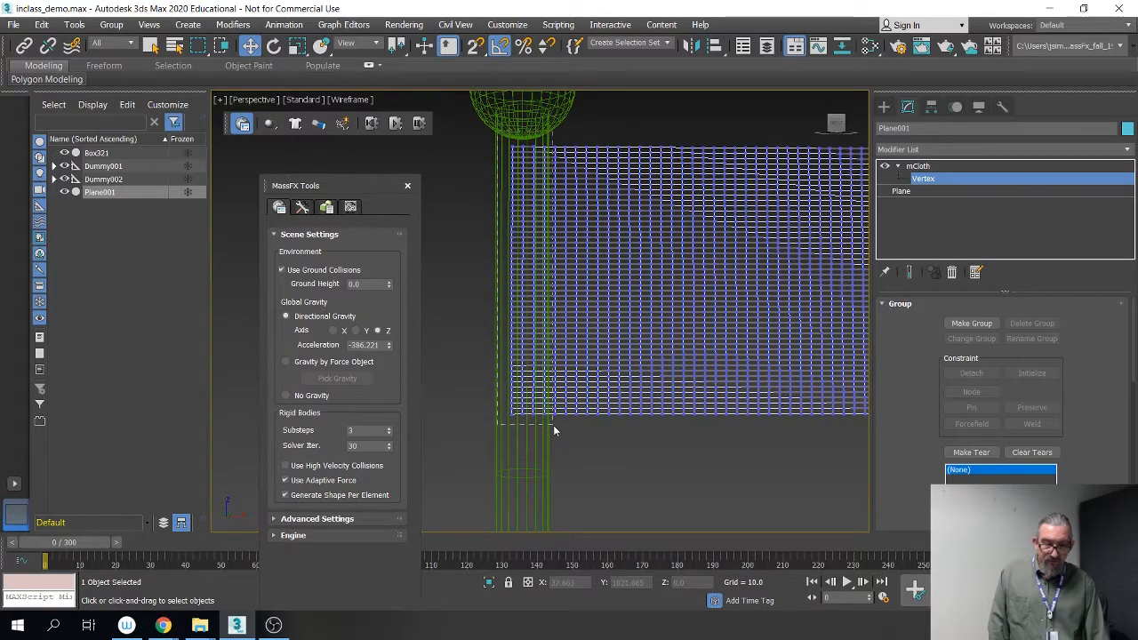
{"action": "left_click_drag", "start_coordinate": [552, 427], "coordinate": [551, 426]}
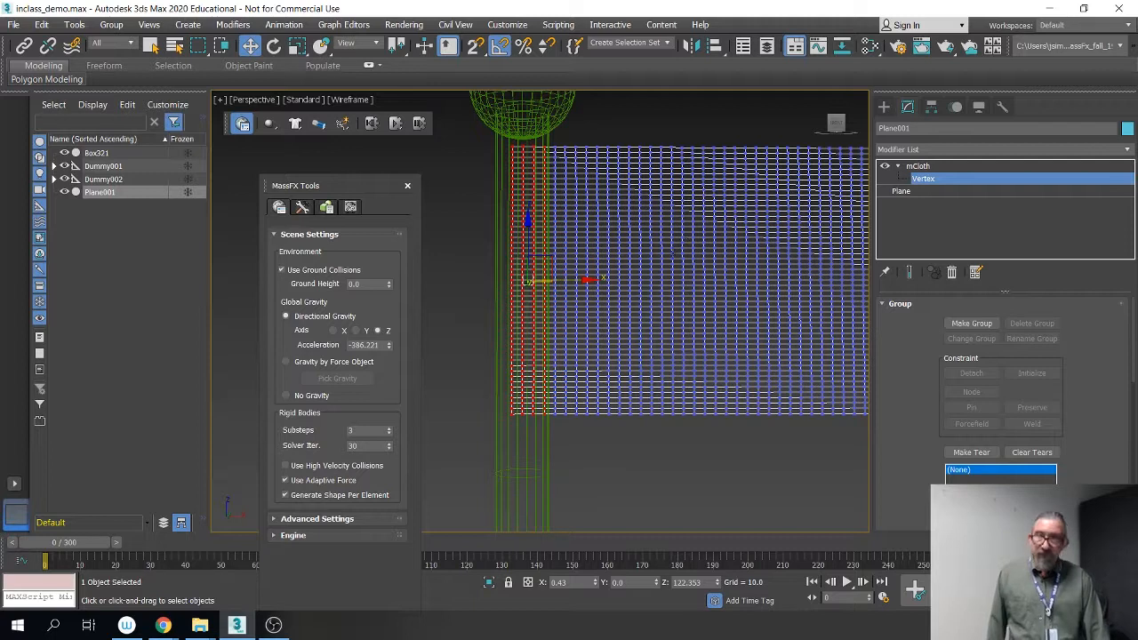
{"action": "left_click", "coordinate": [972, 323]}
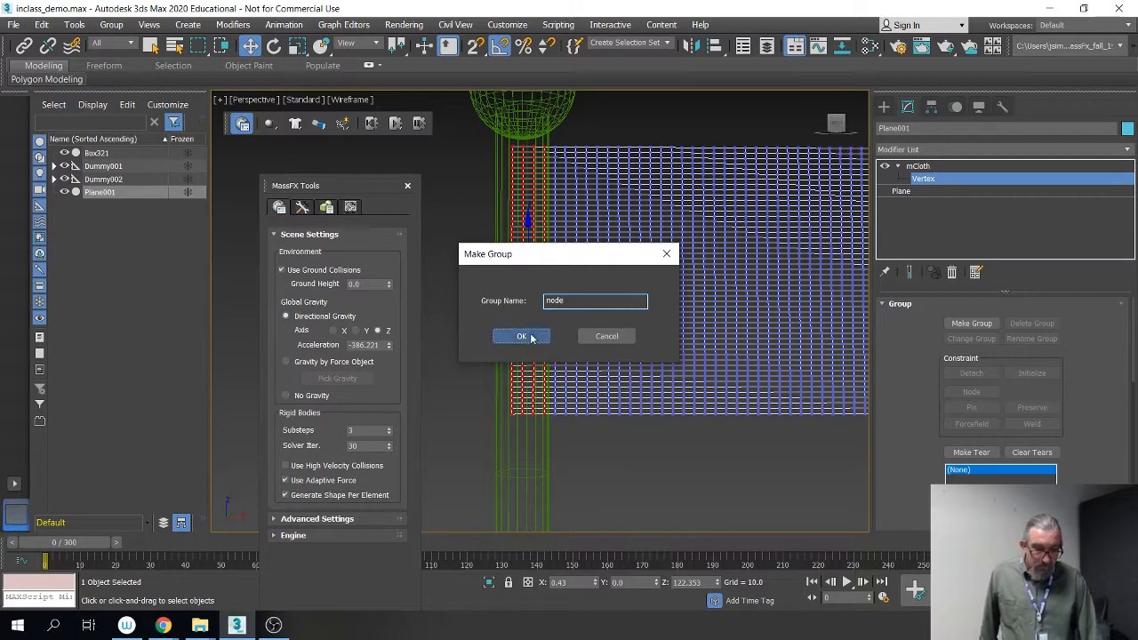
{"action": "left_click", "coordinate": [523, 336]}
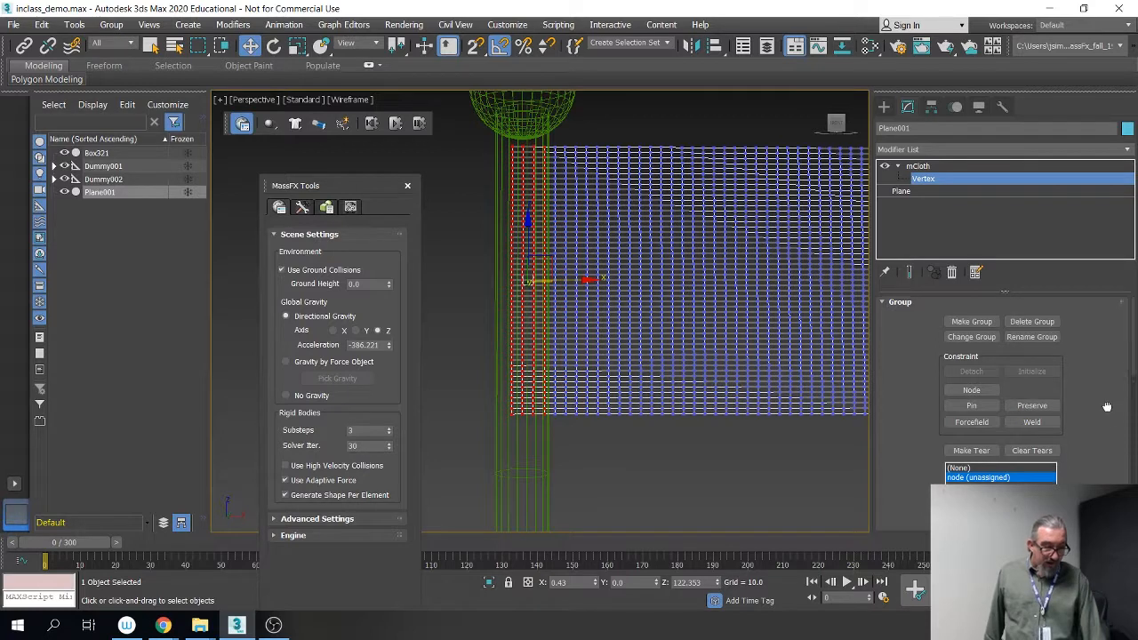
Step: Constrain the "node" vertex group to the flagpole, Box321, with a Node constraint
{"action": "left_click_drag", "start_coordinate": [1106, 406], "coordinate": [1099, 338]}
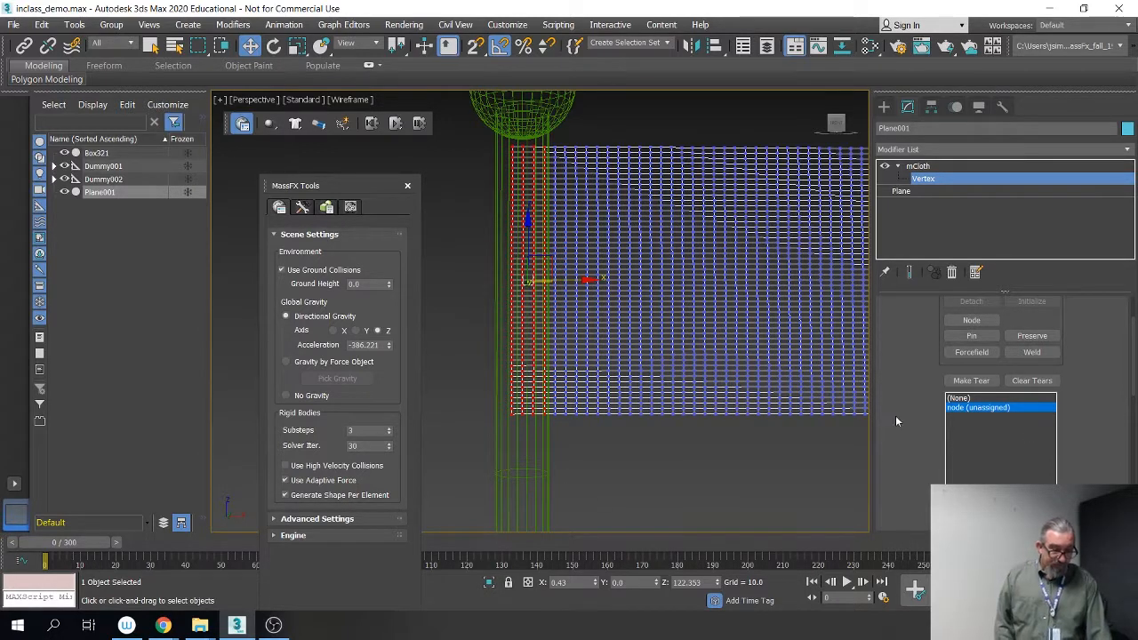
{"action": "left_click", "coordinate": [972, 321]}
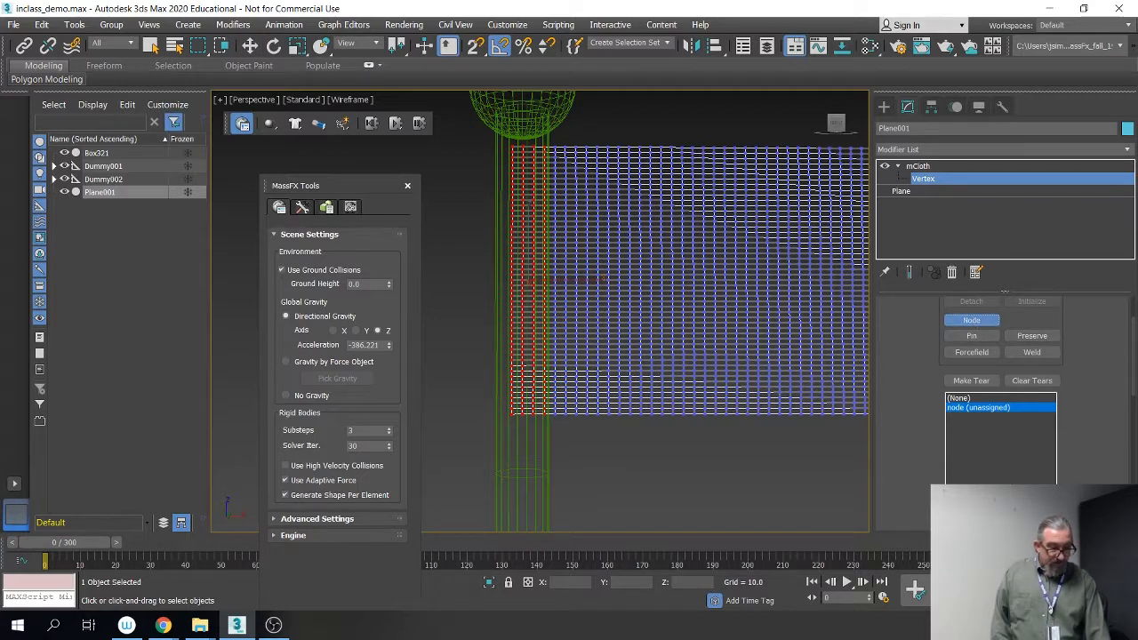
{"action": "left_click", "coordinate": [507, 449]}
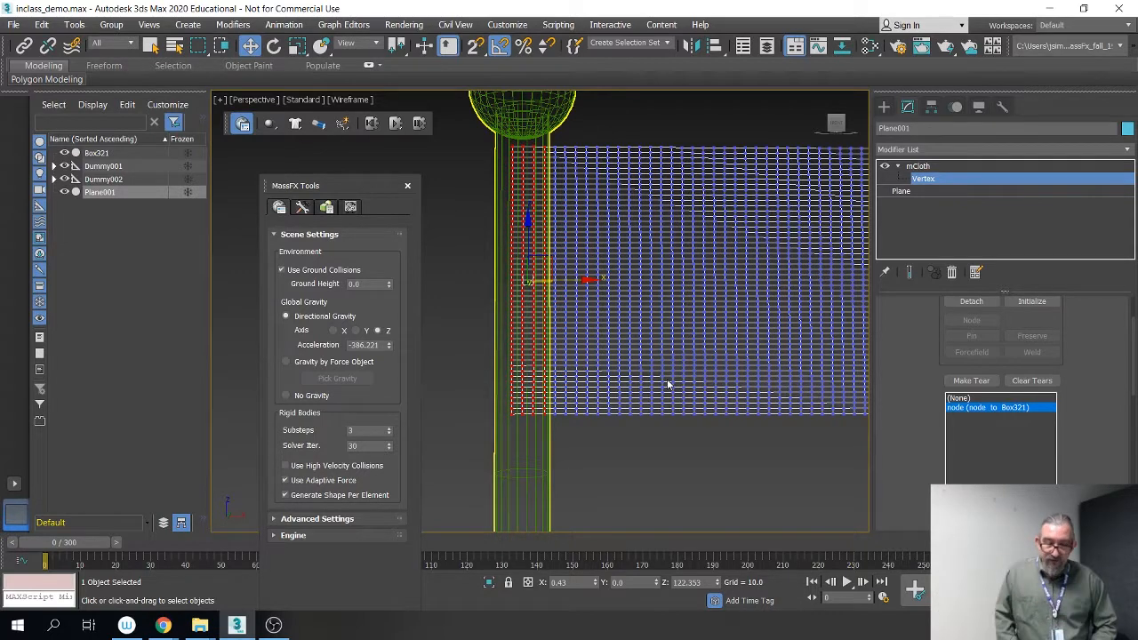
Step: Return to the mCloth level, run the MassFX simulation to frame 44, and inspect the draped flag from several angles
{"action": "left_click", "coordinate": [916, 167]}
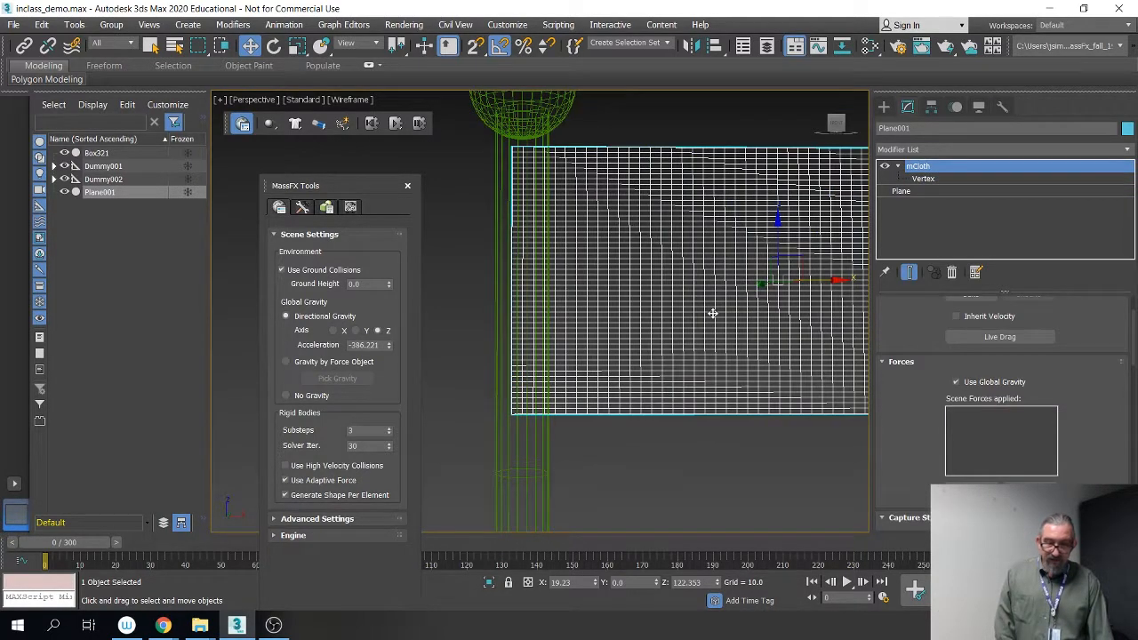
{"action": "scroll", "coordinate": [711, 316], "scroll_direction": "down", "scroll_amount": 4}
{"action": "middle_click_drag", "start_coordinate": [694, 344], "coordinate": [670, 262]}
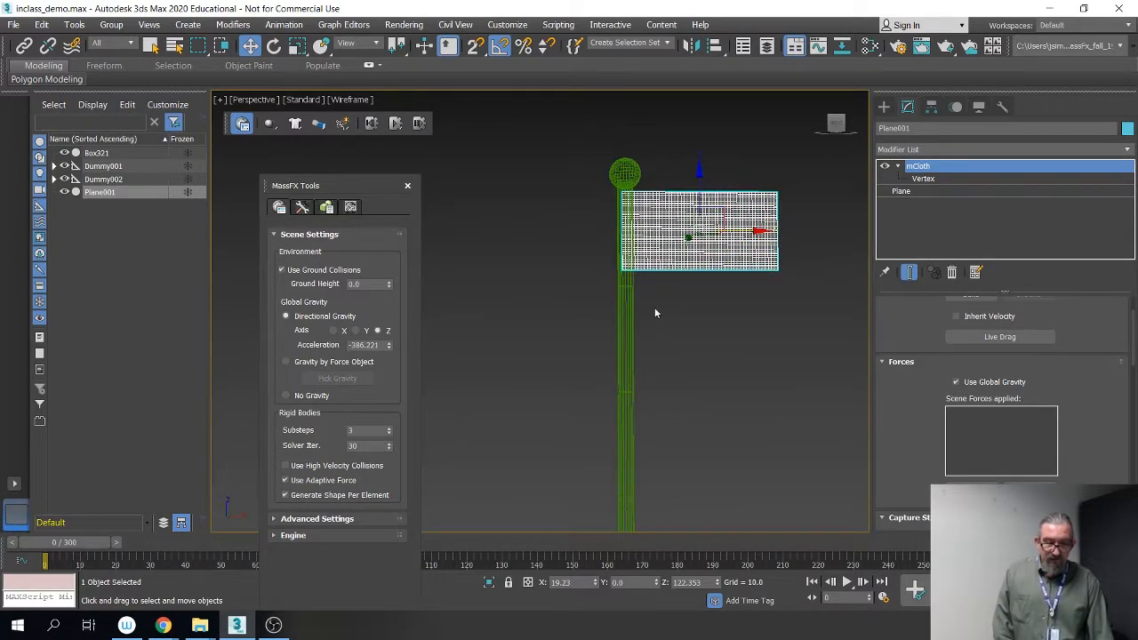
{"action": "scroll", "coordinate": [655, 311], "scroll_direction": "down", "scroll_amount": 3}
{"action": "middle_click_drag", "start_coordinate": [663, 303], "coordinate": [650, 241]}
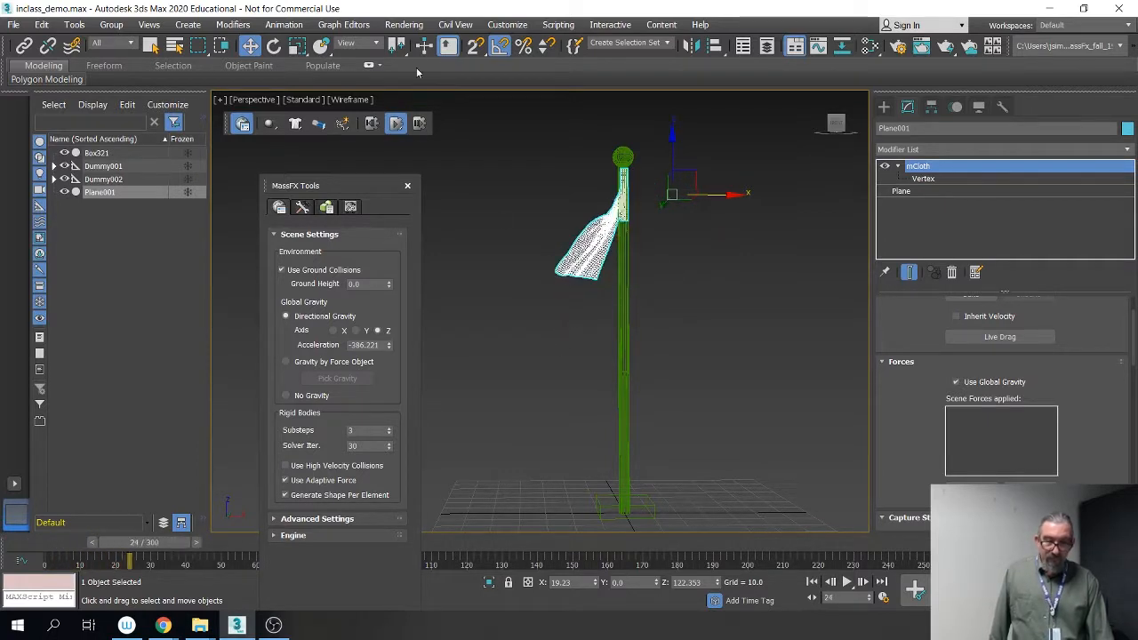
{"action": "left_click", "coordinate": [394, 125]}
{"action": "middle_click_drag", "start_coordinate": [678, 419], "coordinate": [560, 345], "text": "alt"}
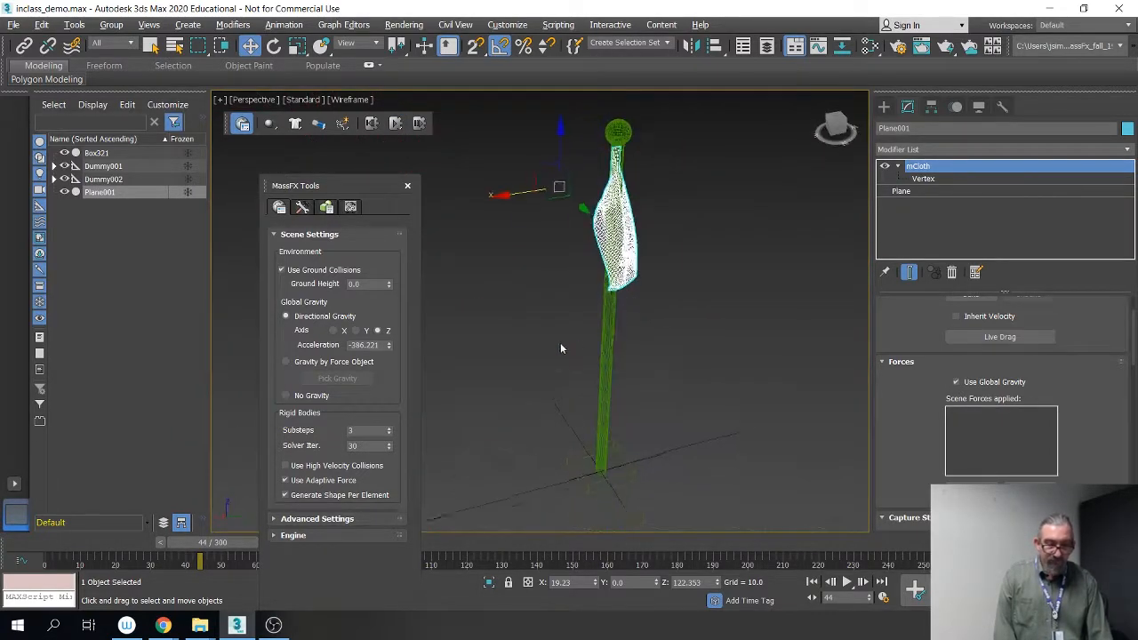
{"action": "scroll", "coordinate": [671, 261], "scroll_direction": "up", "scroll_amount": 6}
{"action": "middle_click_drag", "start_coordinate": [671, 261], "coordinate": [562, 266], "text": "alt"}
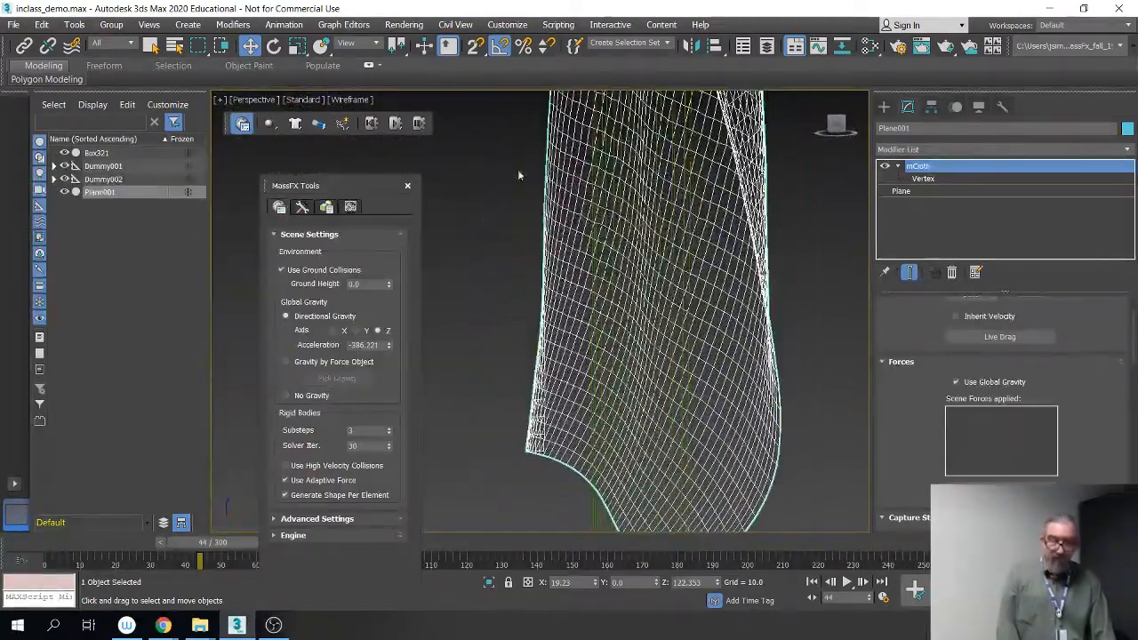
Step: Restore the Perspective viewport to its shaded display with edged faces and inspect the draped flag around the pole
{"action": "left_click", "coordinate": [355, 99]}
{"action": "left_click", "coordinate": [405, 112]}
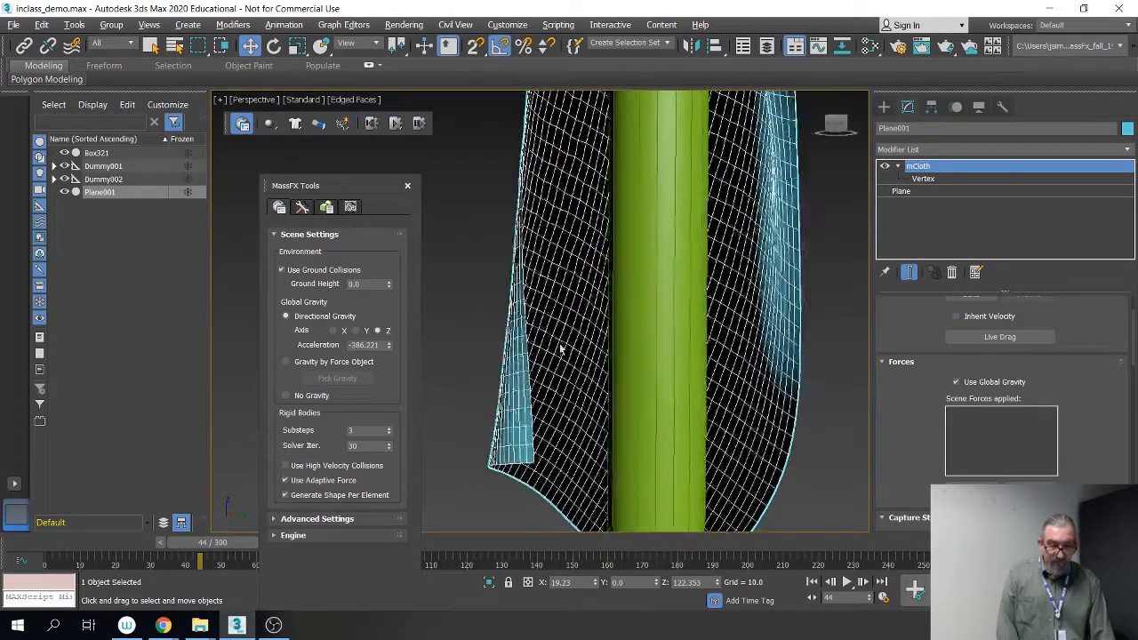
{"action": "middle_click_drag", "start_coordinate": [561, 349], "coordinate": [673, 306], "text": "alt"}
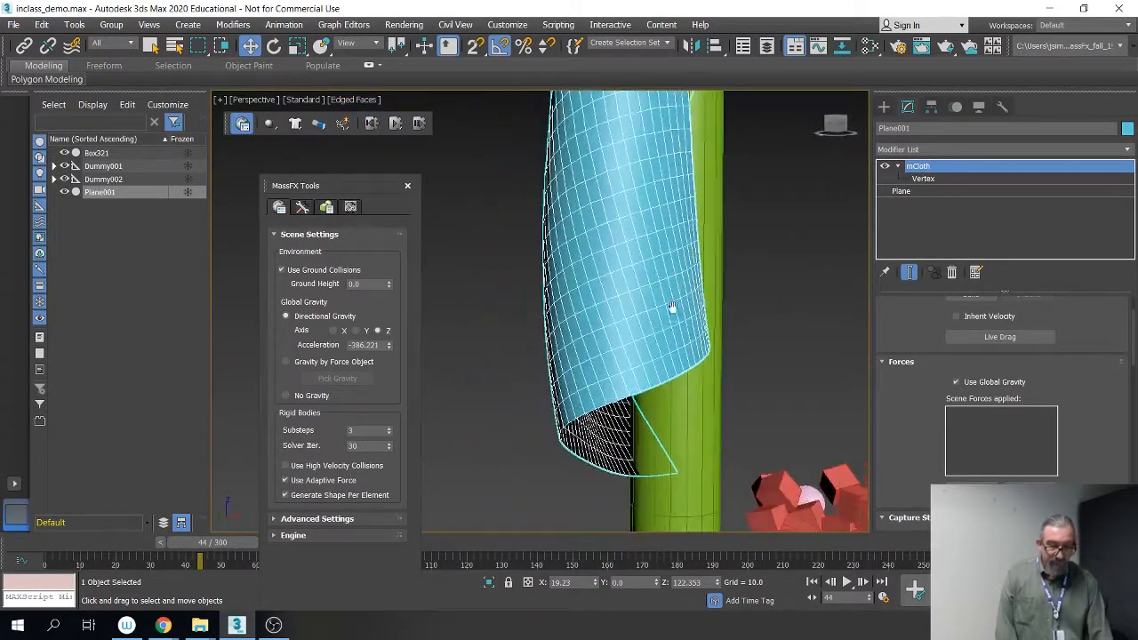
Step: Rerun the flag simulation to frame 21, view the flag on the whole pole, and reset the simulation to frame 0
{"action": "left_click", "coordinate": [372, 123]}
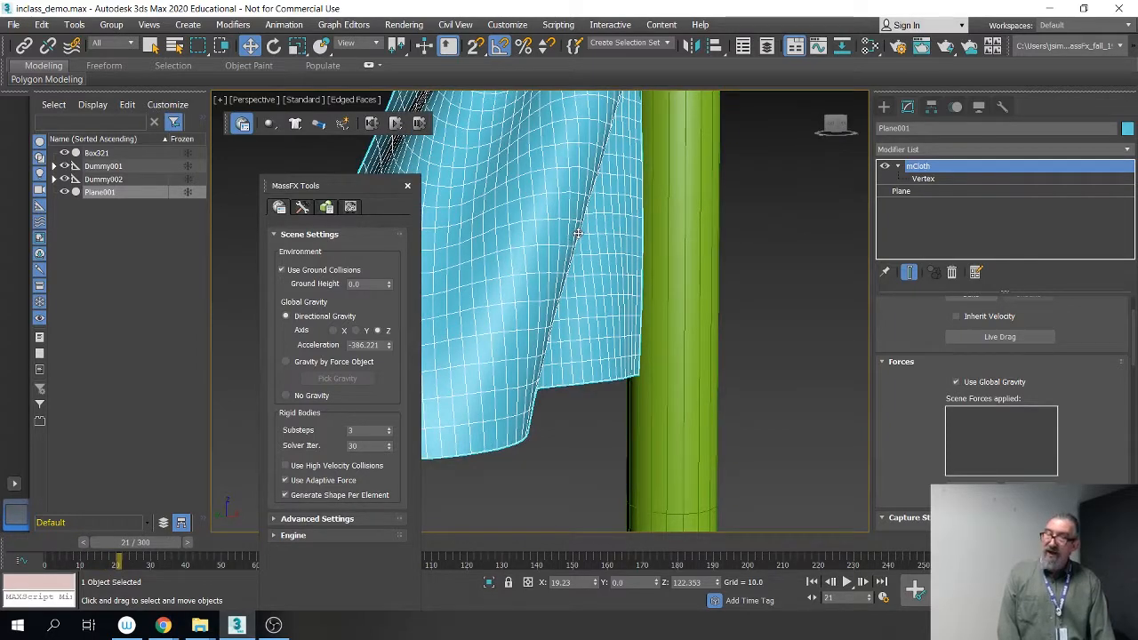
{"action": "scroll", "coordinate": [582, 288], "scroll_direction": "down", "scroll_amount": 6}
{"action": "middle_click_drag", "start_coordinate": [584, 287], "coordinate": [621, 303], "text": "alt"}
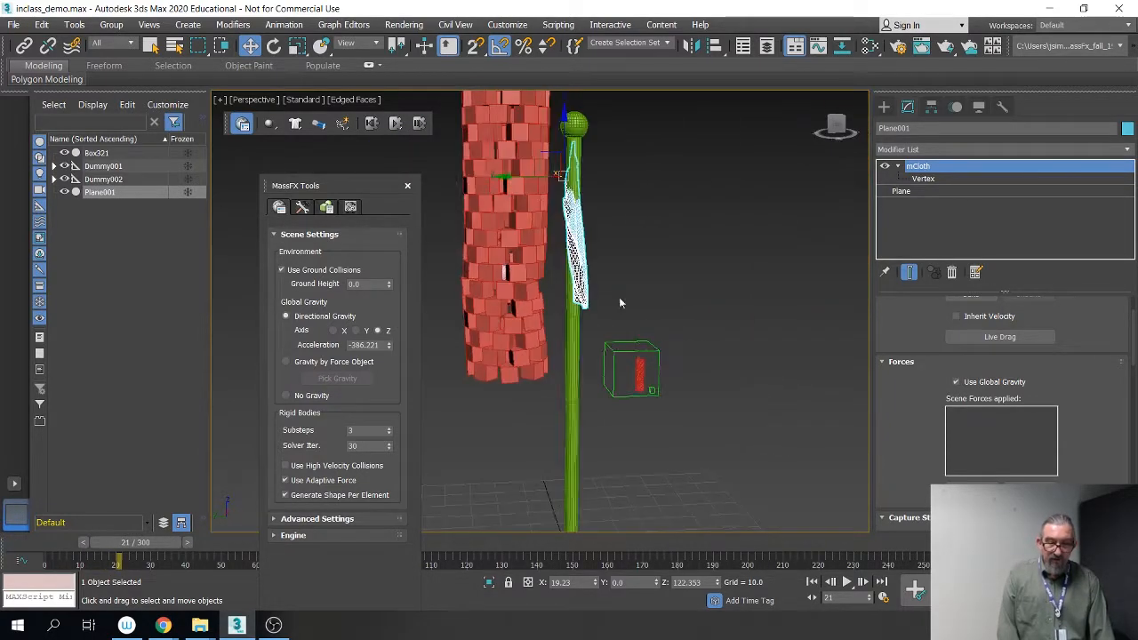
{"action": "left_click", "coordinate": [371, 125]}
{"action": "middle_click_drag", "start_coordinate": [690, 368], "coordinate": [450, 285], "text": "alt"}
{"action": "middle_click_drag", "start_coordinate": [588, 309], "coordinate": [630, 307]}
{"action": "scroll", "coordinate": [635, 276], "scroll_direction": "down", "scroll_amount": 1}
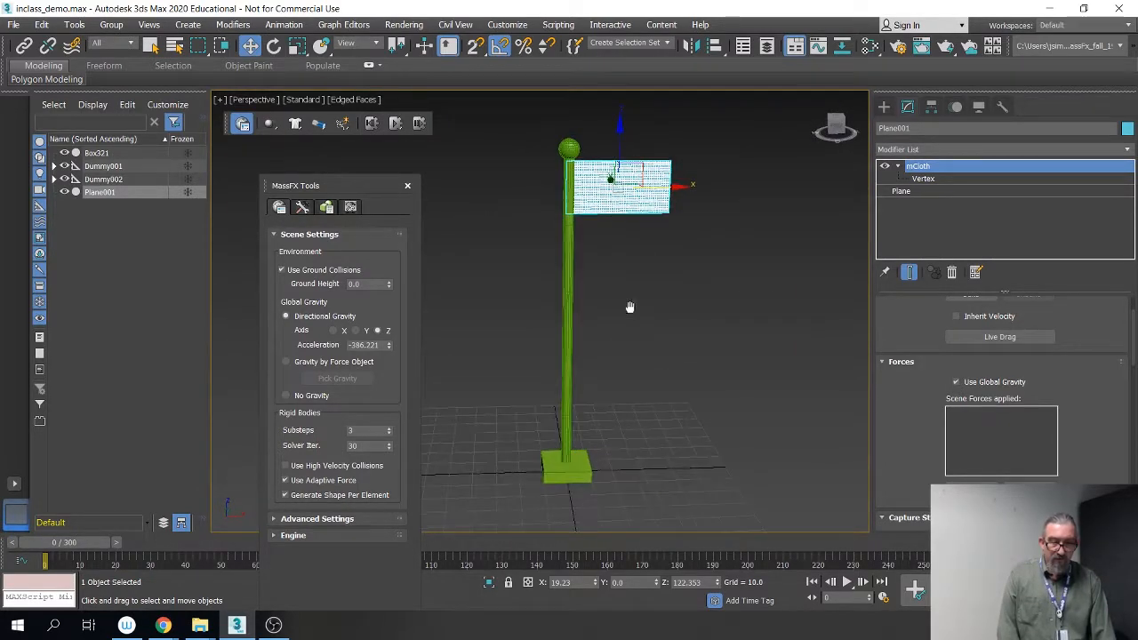
Step: Make the flagpole, Box321, a dynamic MassFX rigid body
{"action": "left_click", "coordinate": [566, 318]}
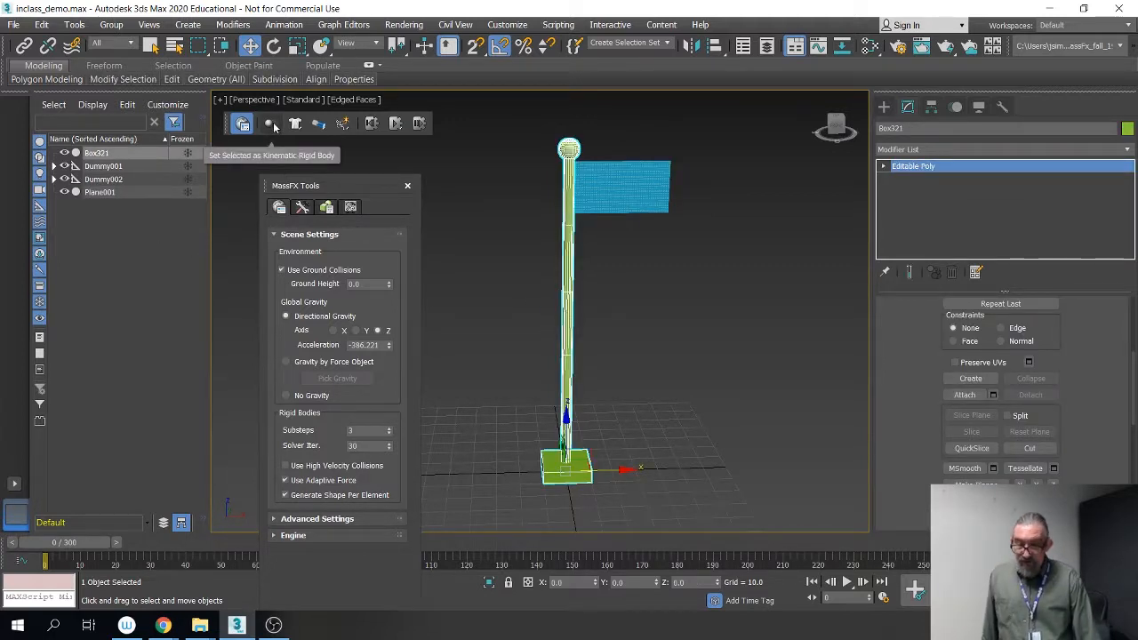
{"action": "left_click_drag", "start_coordinate": [274, 127], "coordinate": [307, 144]}
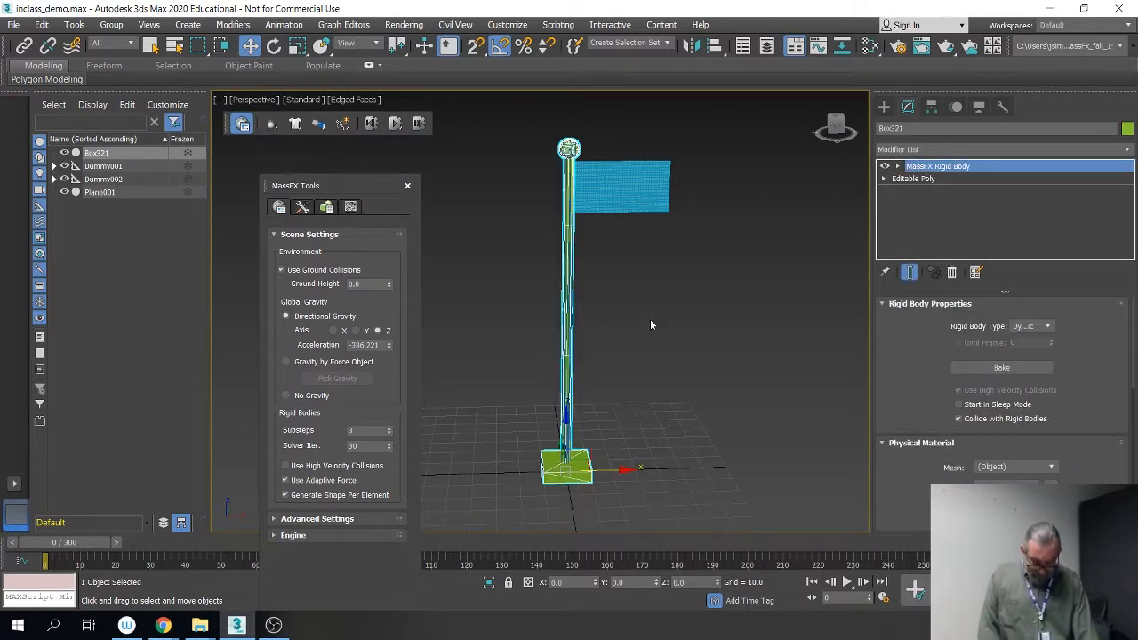
{"action": "scroll", "coordinate": [629, 290], "scroll_direction": "up", "scroll_amount": 5}
{"action": "scroll", "coordinate": [637, 389], "scroll_direction": "down", "scroll_amount": 3}
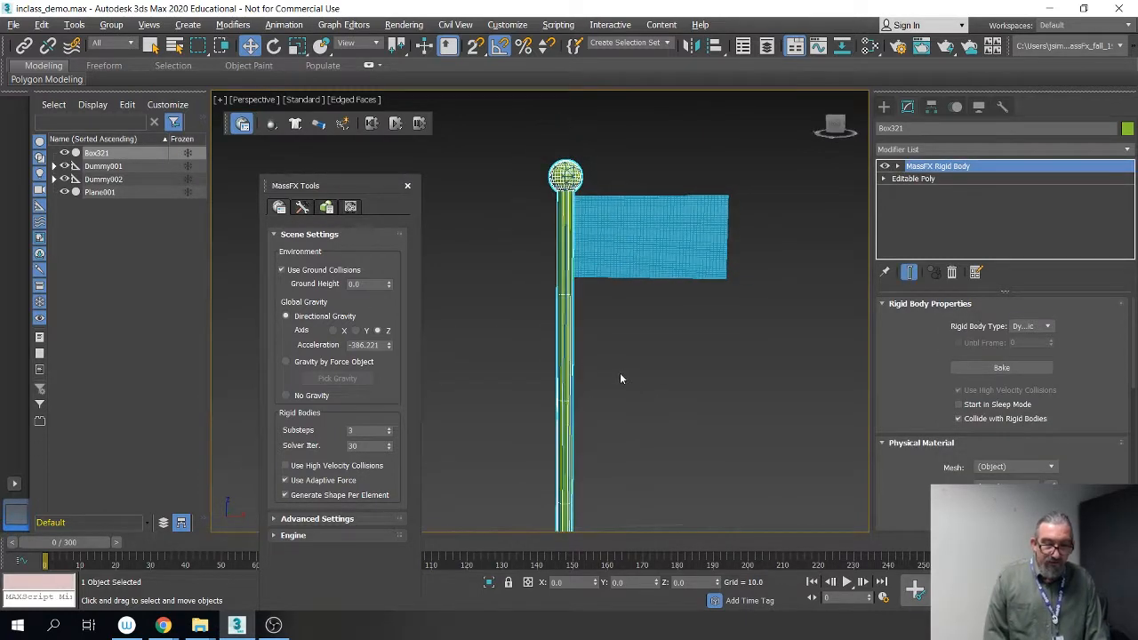
Step: Examine the physical shape elements of the flagpole's rigid body along the ball, pole and base
{"action": "left_click", "coordinate": [938, 170]}
{"action": "scroll", "coordinate": [926, 394], "scroll_direction": "down", "scroll_amount": 10}
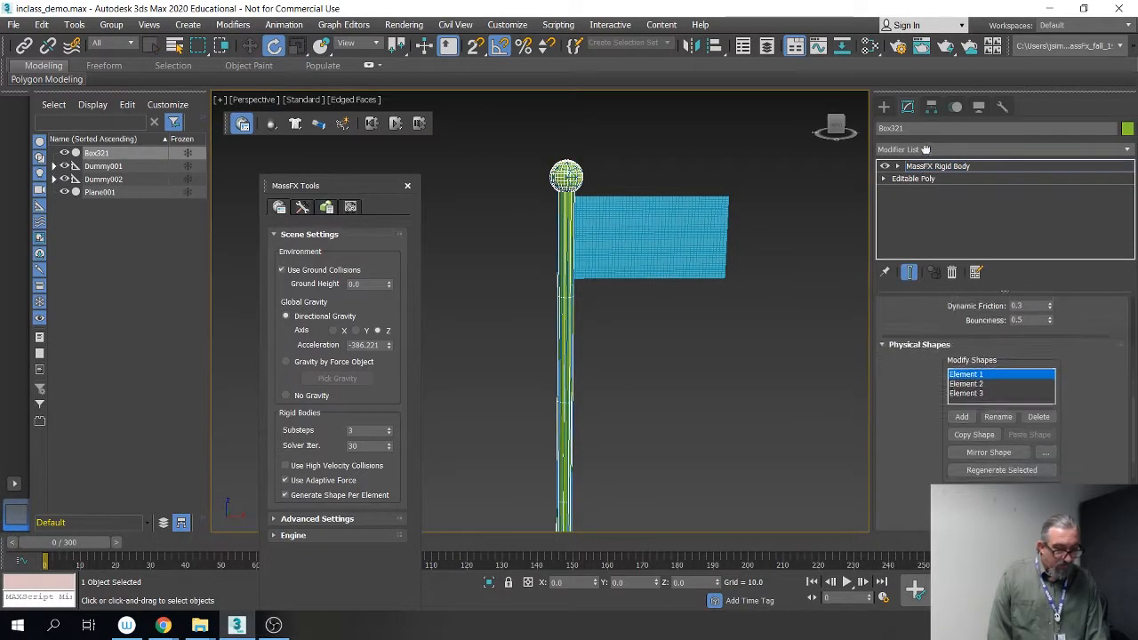
{"action": "scroll", "coordinate": [914, 442], "scroll_direction": "up", "scroll_amount": 2}
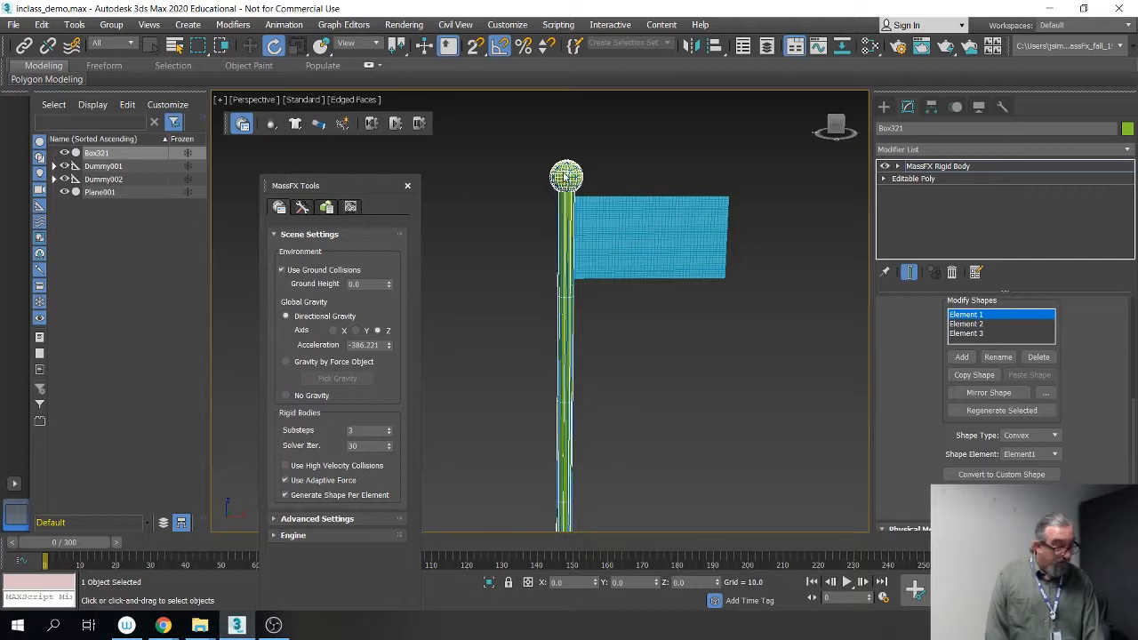
{"action": "middle_click_drag", "start_coordinate": [642, 463], "coordinate": [642, 269]}
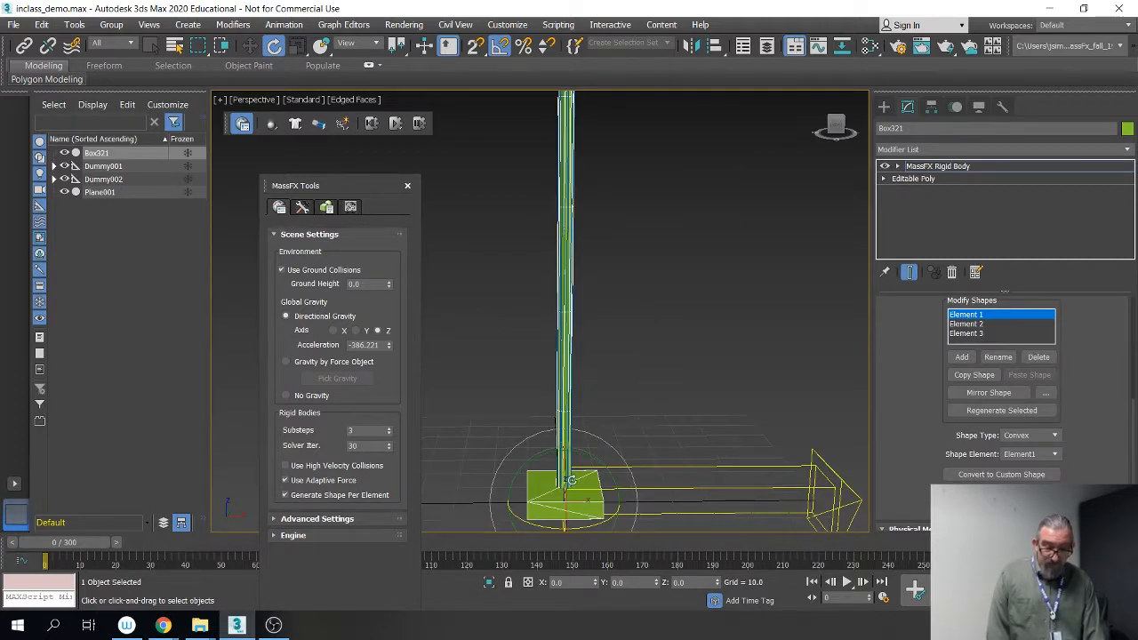
{"action": "scroll", "coordinate": [668, 338], "scroll_direction": "down", "scroll_amount": 5}
{"action": "middle_click_drag", "start_coordinate": [668, 335], "coordinate": [664, 375]}
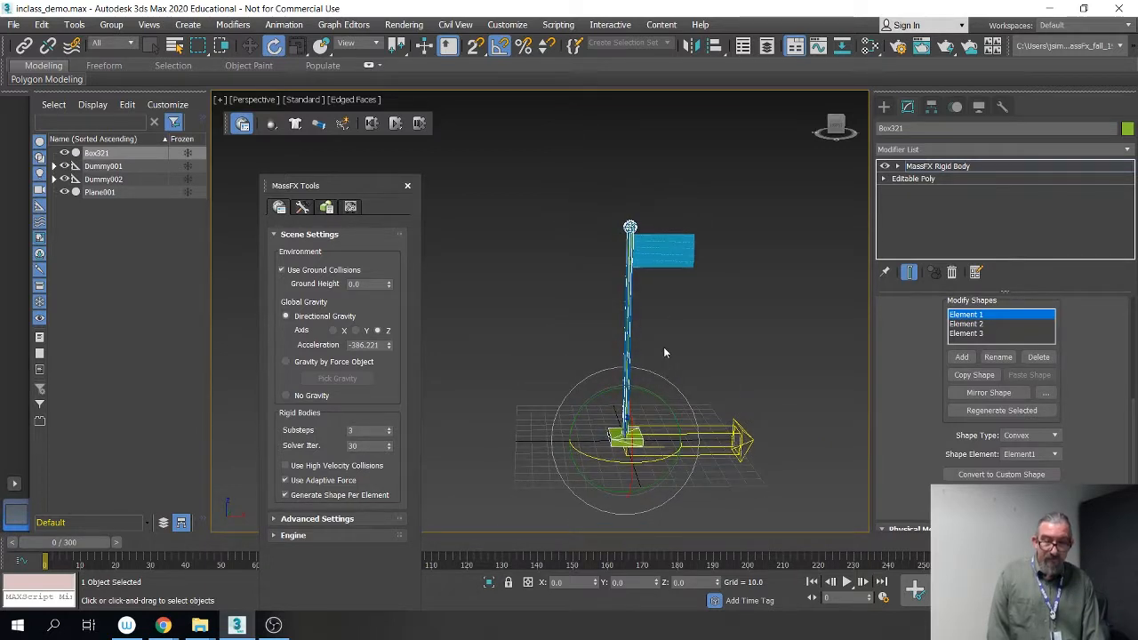
Step: Simulate the flag against the rigid-body pole to frame 62 and reset the simulation
{"action": "scroll", "coordinate": [661, 344], "scroll_direction": "up", "scroll_amount": 8}
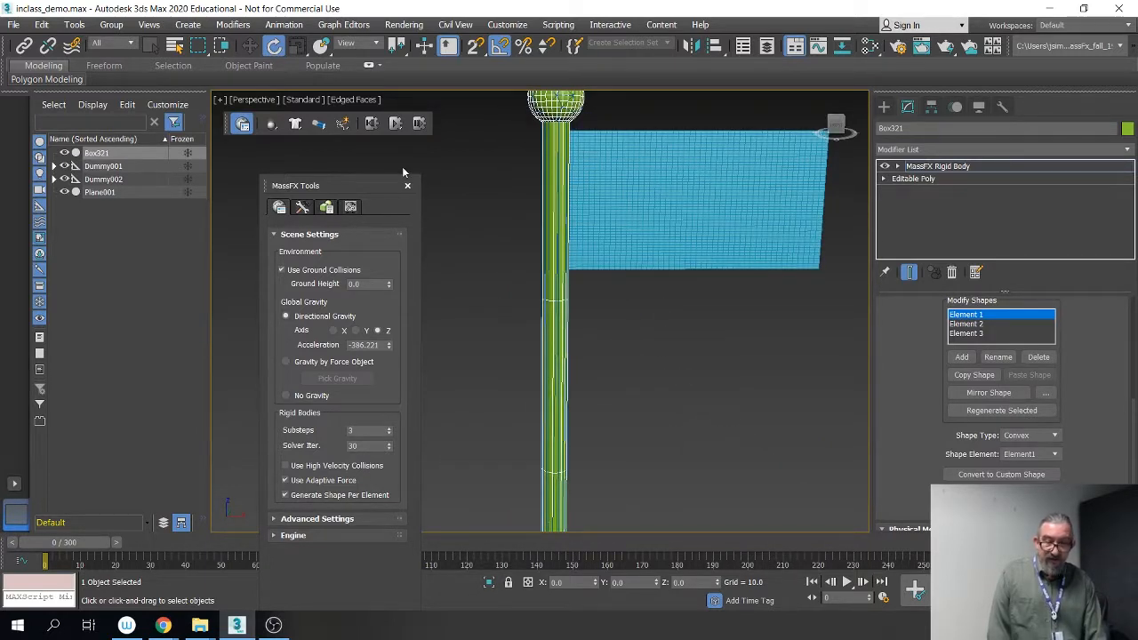
{"action": "left_click", "coordinate": [398, 128]}
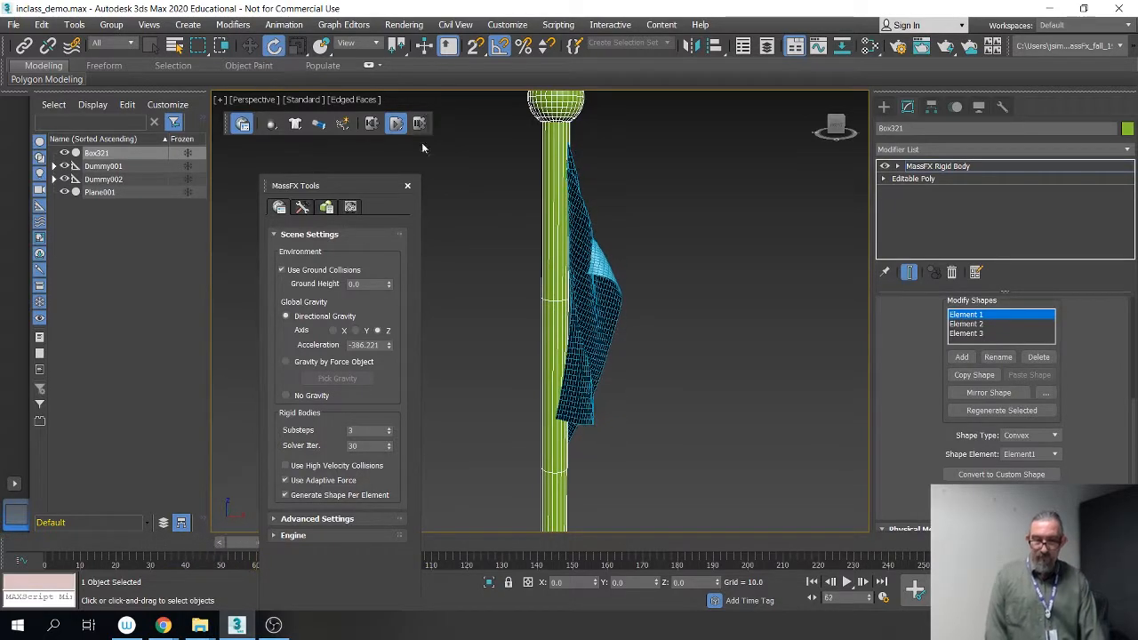
{"action": "left_click", "coordinate": [371, 124]}
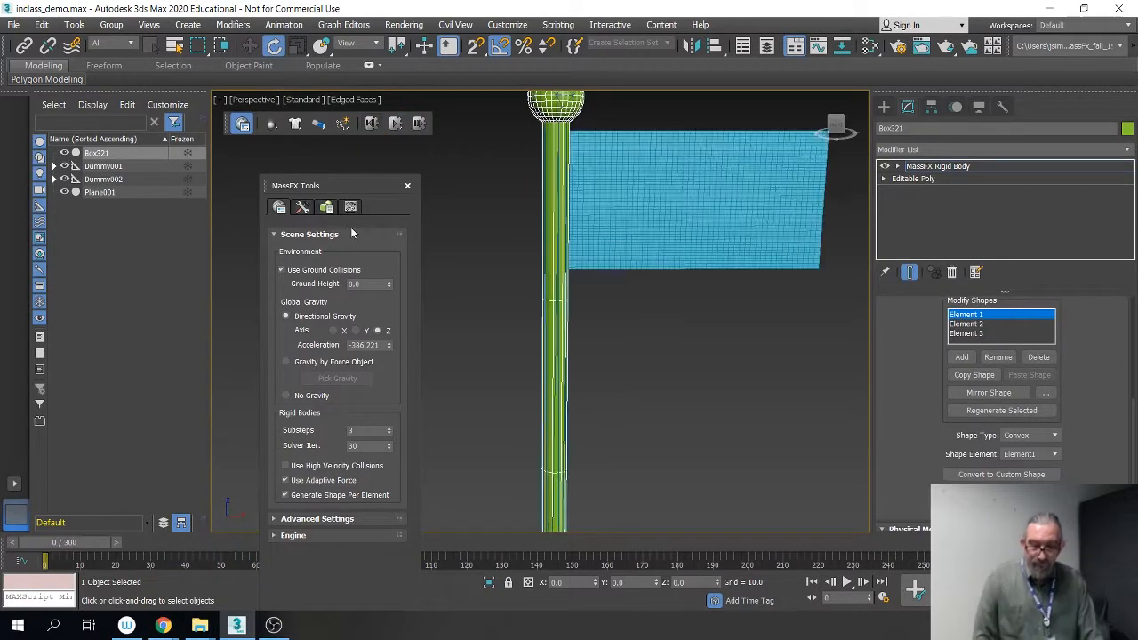
Step: Dock the floating MassFX Tools window together with the Scene Explorer
{"action": "double_click", "coordinate": [344, 182]}
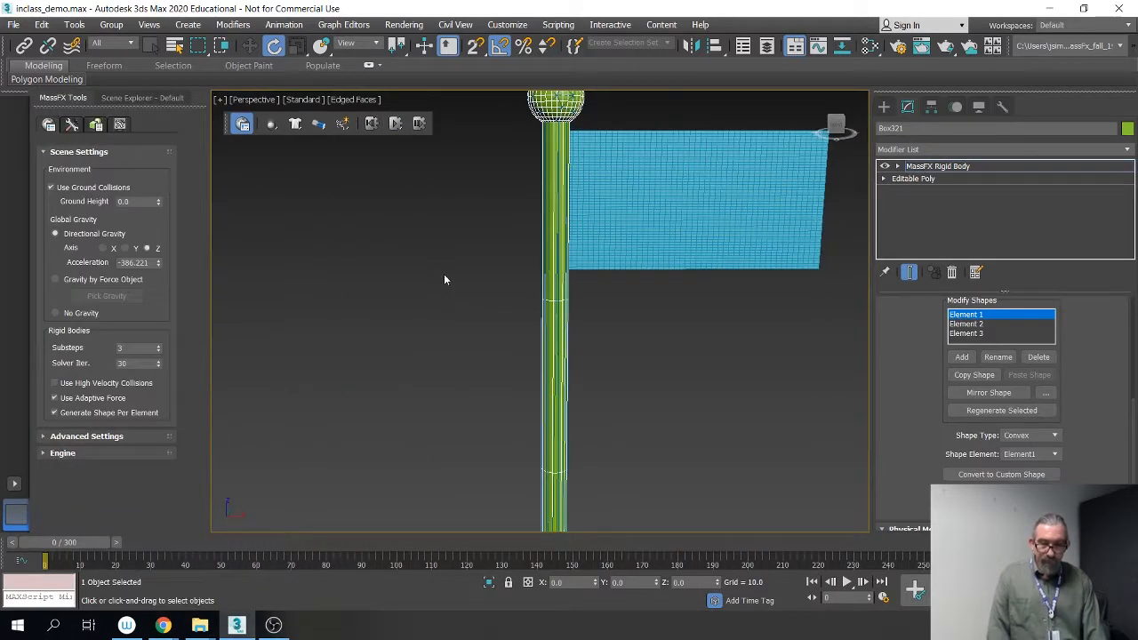
{"action": "scroll", "coordinate": [443, 274], "scroll_direction": "down", "scroll_amount": 7}
{"action": "middle_click_drag", "start_coordinate": [439, 284], "coordinate": [487, 280]}
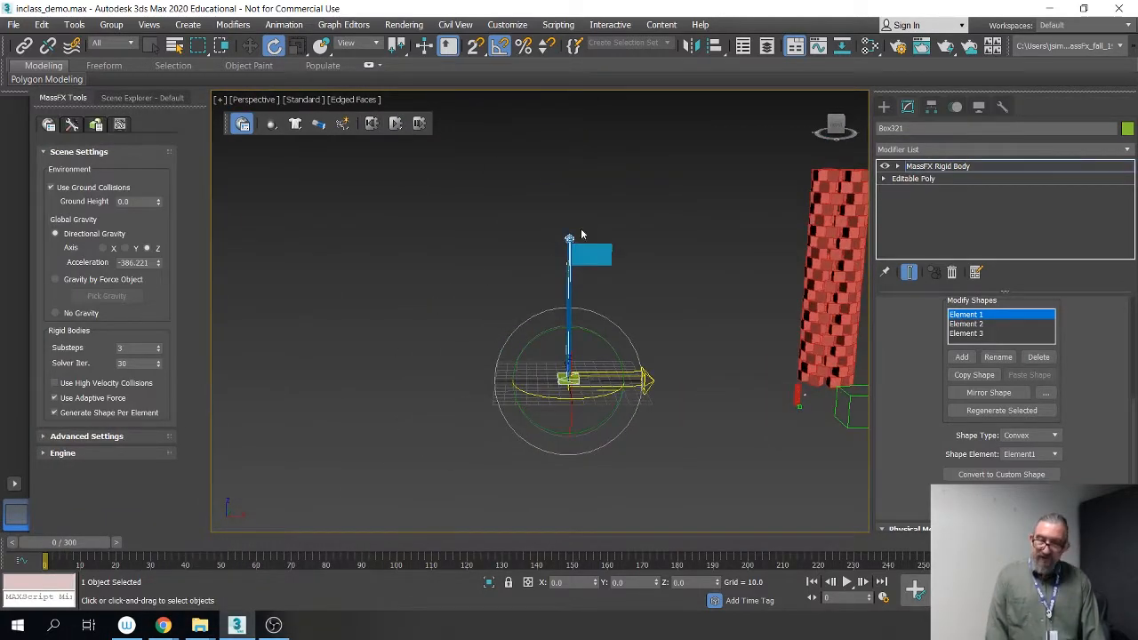
Step: Create a Wind force space warp on the ground opposite the flag side of the pole, at about X -97.9, Y 13.1
{"action": "left_click", "coordinate": [883, 105]}
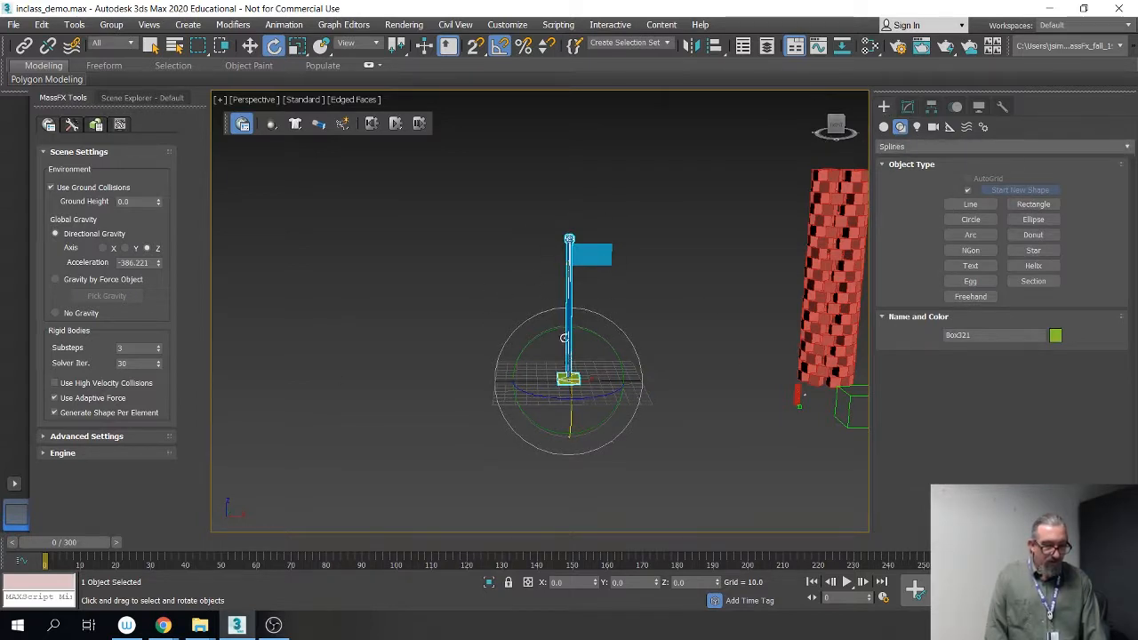
{"action": "left_click", "coordinate": [587, 269]}
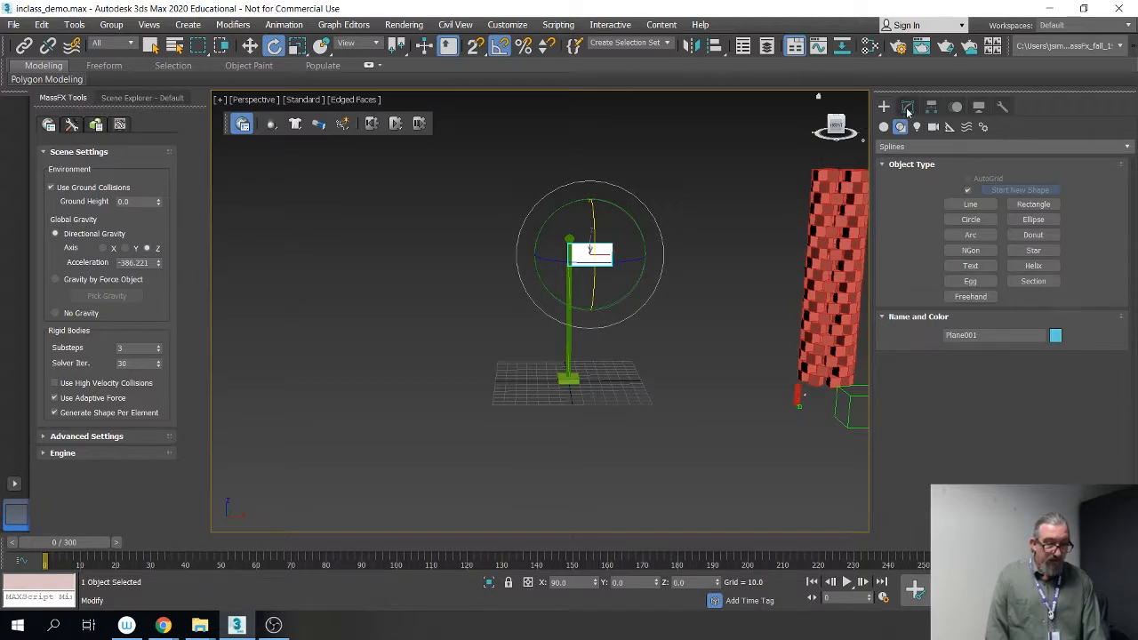
{"action": "left_click", "coordinate": [883, 127]}
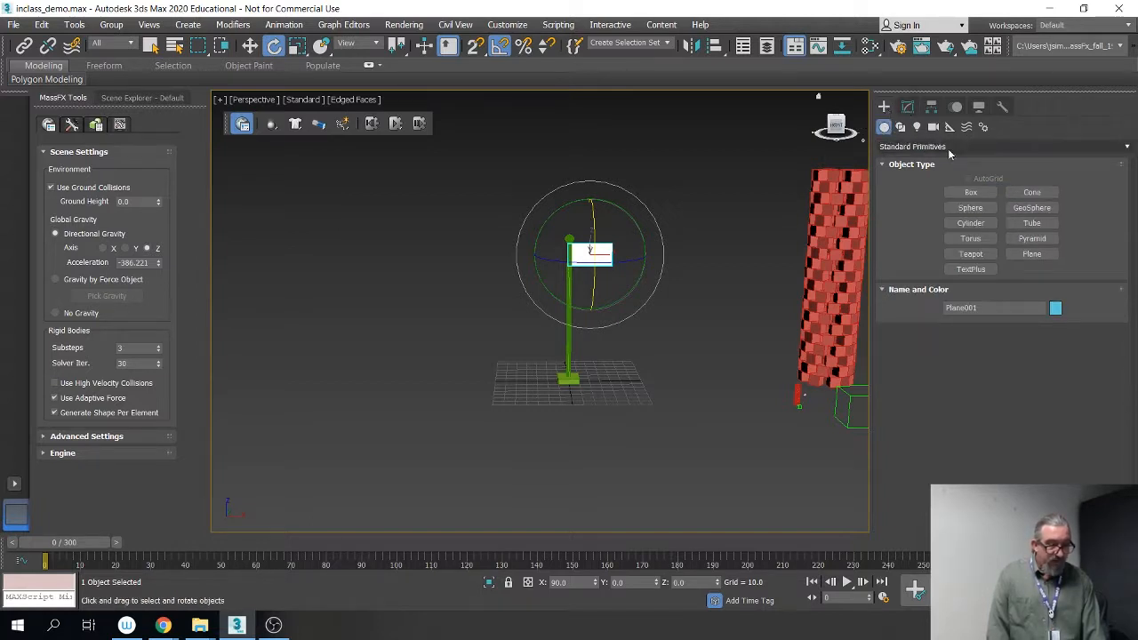
{"action": "left_click", "coordinate": [967, 127]}
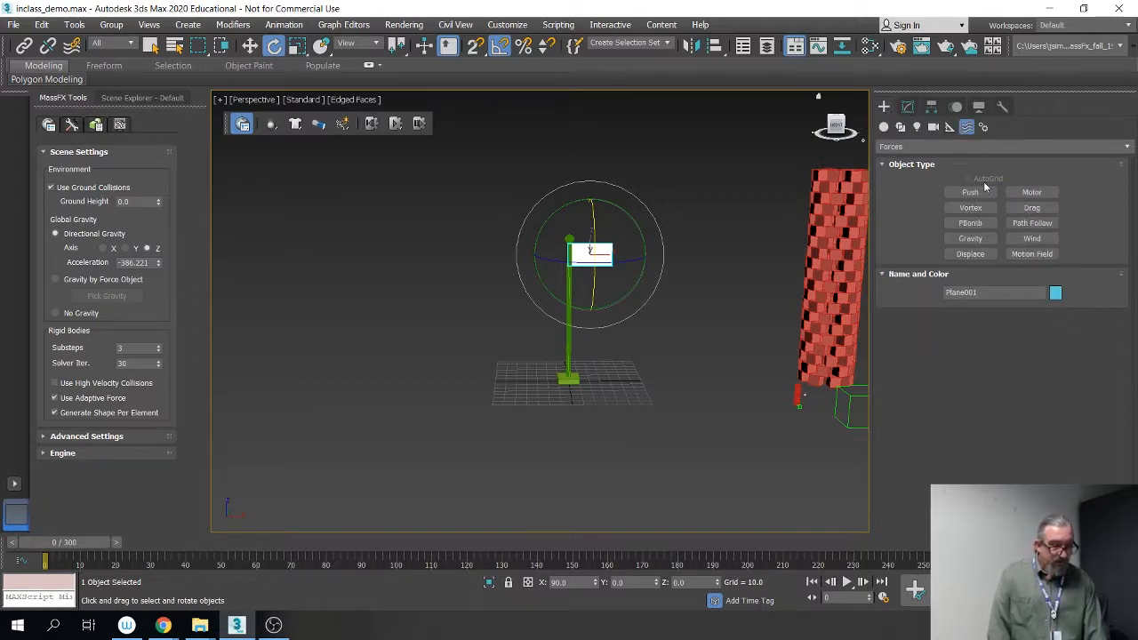
{"action": "left_click", "coordinate": [1031, 238]}
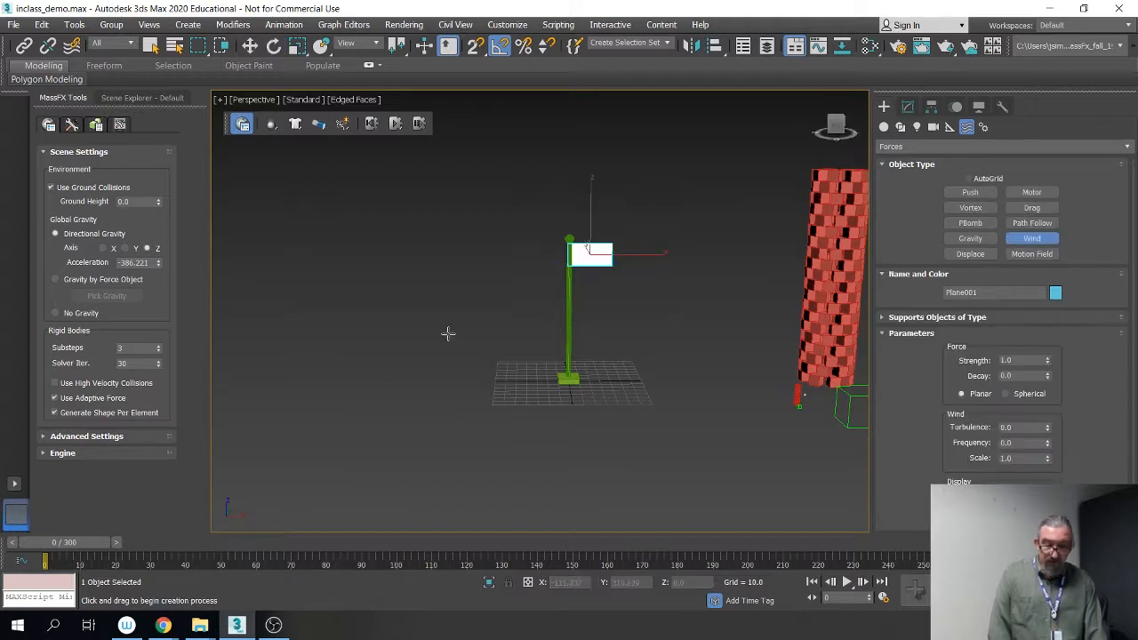
{"action": "left_click_drag", "start_coordinate": [465, 374], "coordinate": [486, 384]}
Step: Raise the Wind space warp and rotate it about its Y axis so its arrow points toward the flag
{"action": "key", "text": "e"}
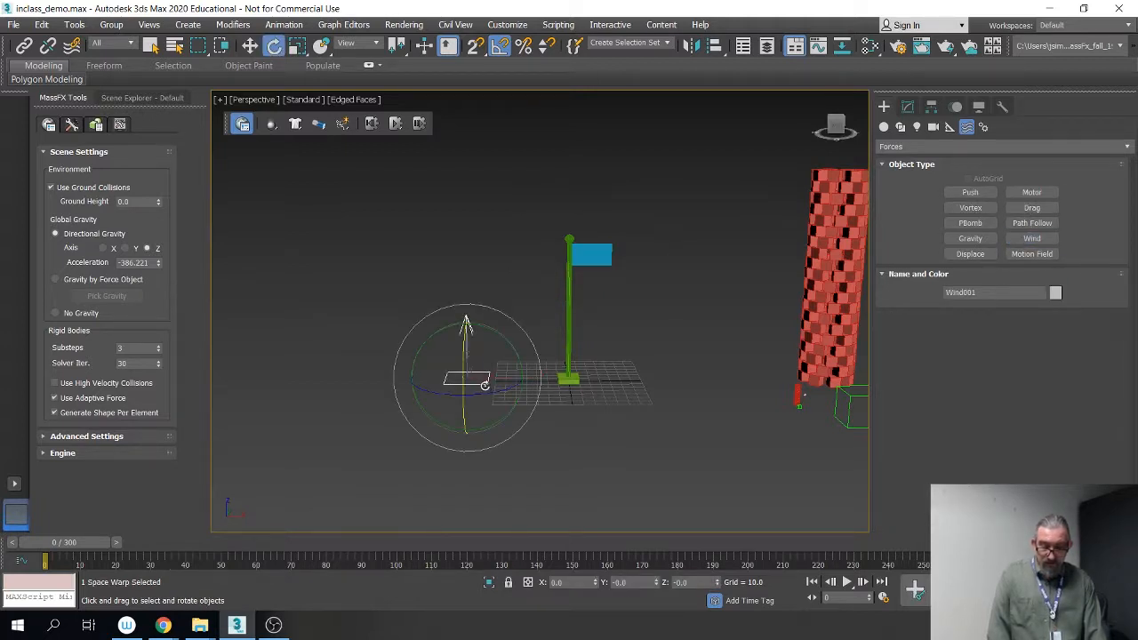
{"action": "key", "text": "w"}
{"action": "key", "text": "e"}
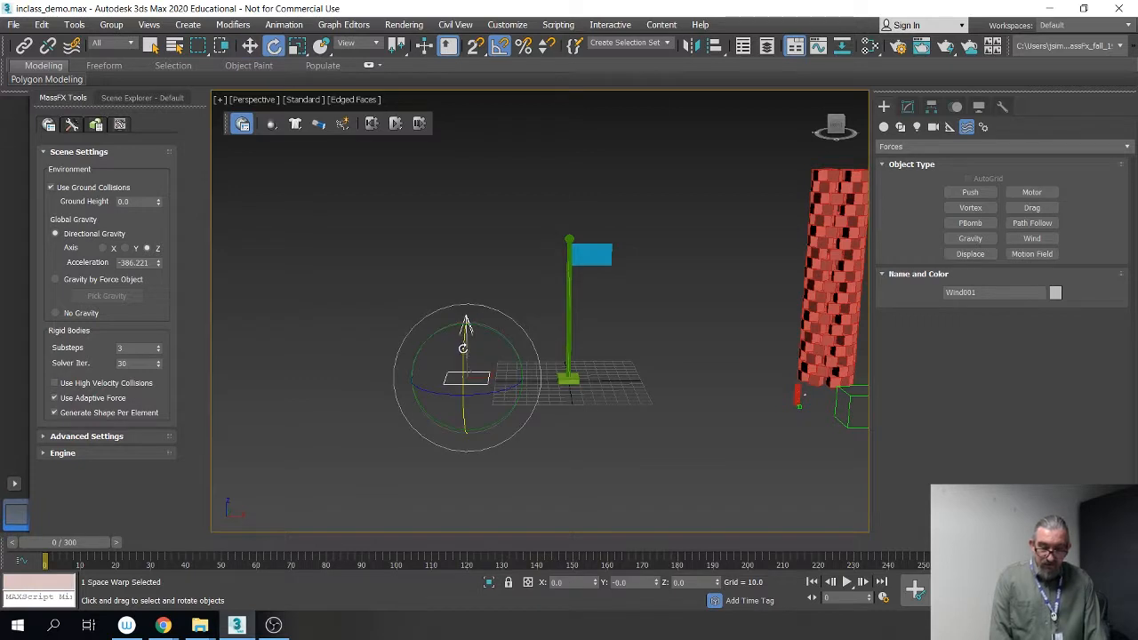
{"action": "key", "text": "w"}
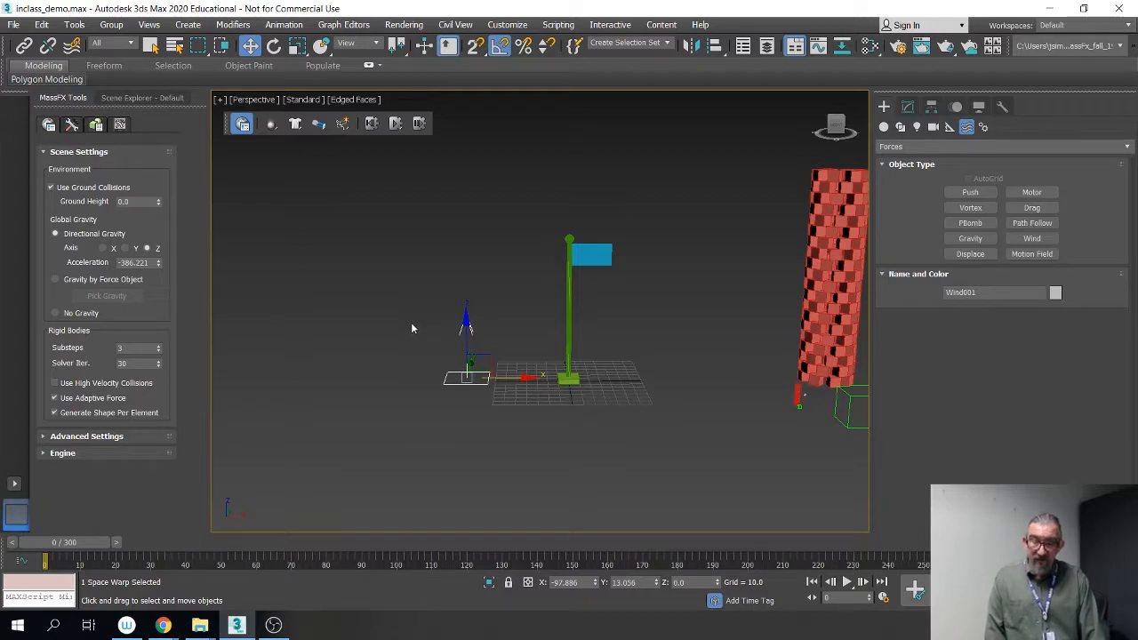
{"action": "left_click_drag", "start_coordinate": [466, 329], "coordinate": [520, 292]}
{"action": "key", "text": "e"}
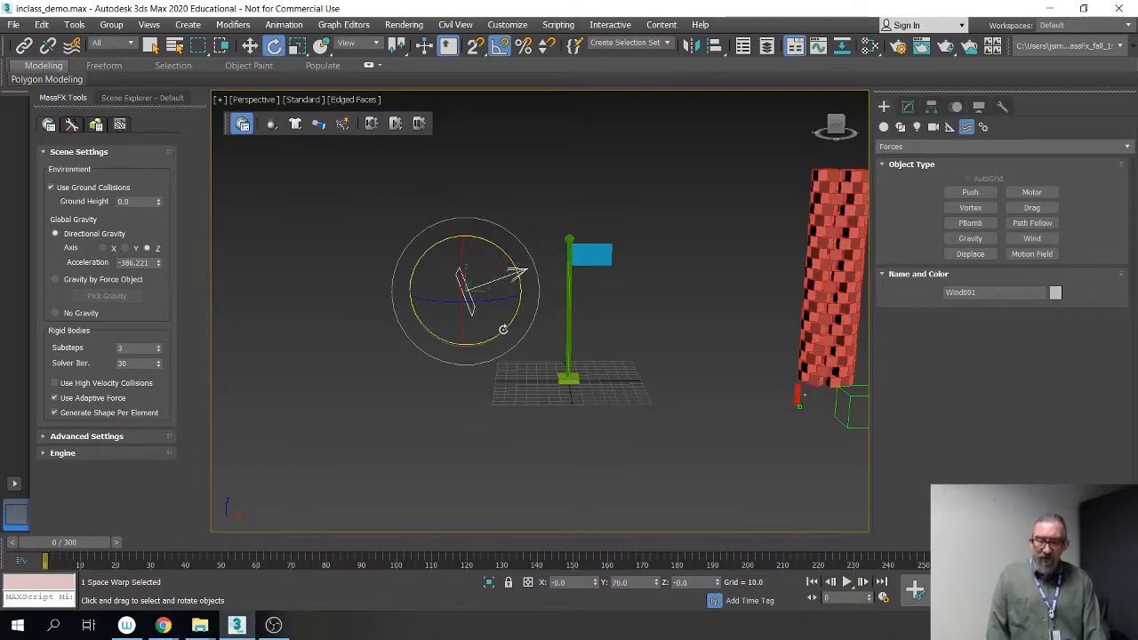
{"action": "mouse_move", "coordinate": [521, 292]}
{"action": "left_mouse_down"}
{"action": "mouse_move", "coordinate": [528, 305]}
{"action": "mouse_move", "coordinate": [521, 297]}
{"action": "left_mouse_up"}
Step: Position the Wind space warp level and in line with the flag, at about Y 2.9, Z 129.4
{"action": "key", "text": "w"}
{"action": "left_click_drag", "start_coordinate": [460, 248], "coordinate": [462, 194]}
{"action": "middle_click_drag", "start_coordinate": [481, 367], "coordinate": [535, 311], "text": "alt"}
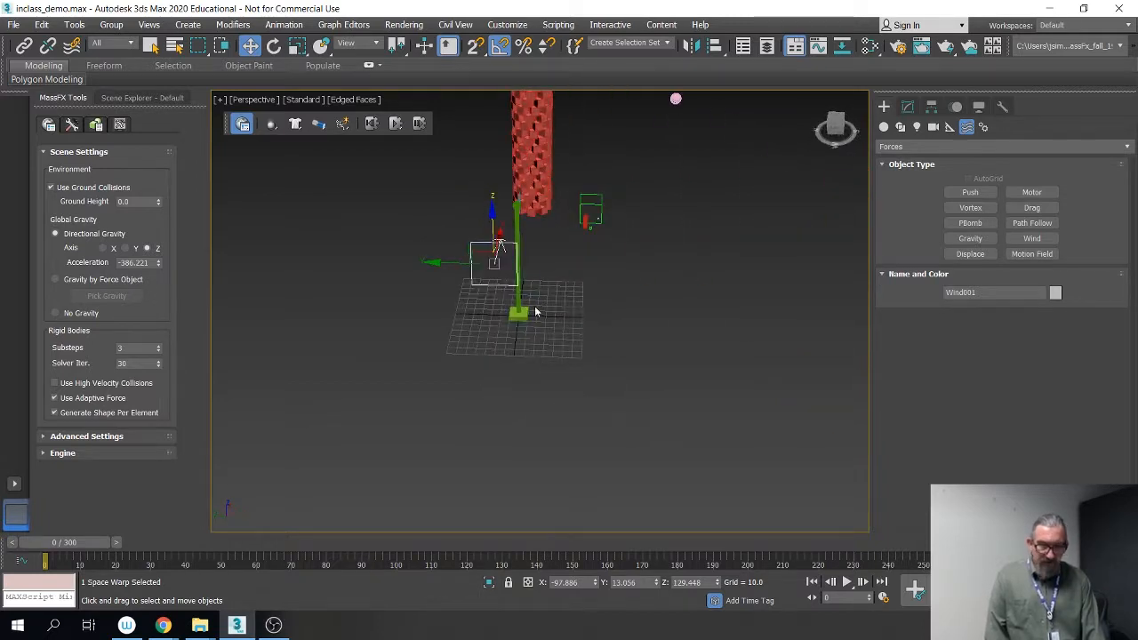
{"action": "left_click_drag", "start_coordinate": [453, 264], "coordinate": [463, 264]}
{"action": "middle_click_drag", "start_coordinate": [568, 329], "coordinate": [475, 316], "text": "alt"}
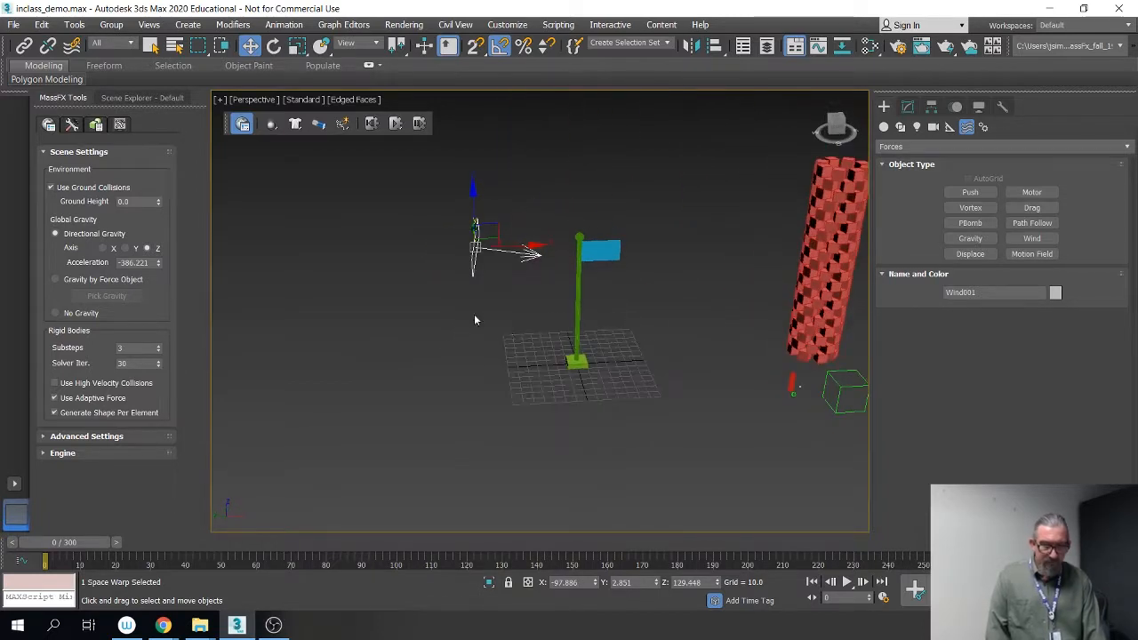
Step: Add Wind001 to the scene forces applied to the mCloth flag, Plane001
{"action": "scroll", "coordinate": [602, 357], "scroll_direction": "up", "scroll_amount": 5}
{"action": "middle_click_drag", "start_coordinate": [611, 360], "coordinate": [612, 335]}
{"action": "scroll", "coordinate": [627, 442], "scroll_direction": "down", "scroll_amount": 4}
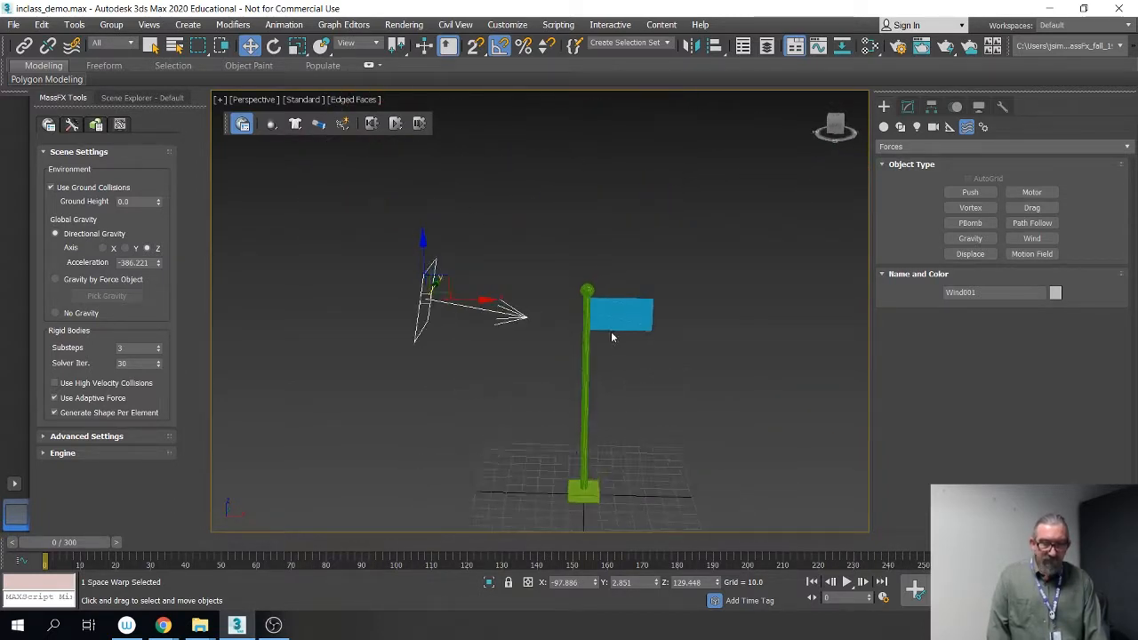
{"action": "left_click", "coordinate": [612, 317]}
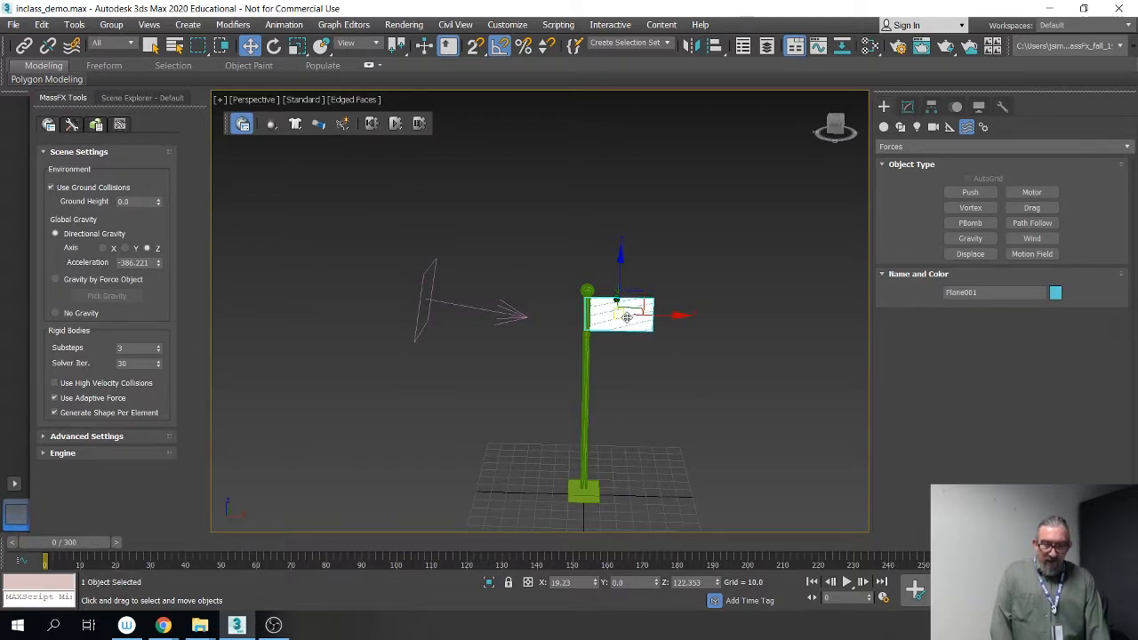
{"action": "left_click", "coordinate": [907, 107]}
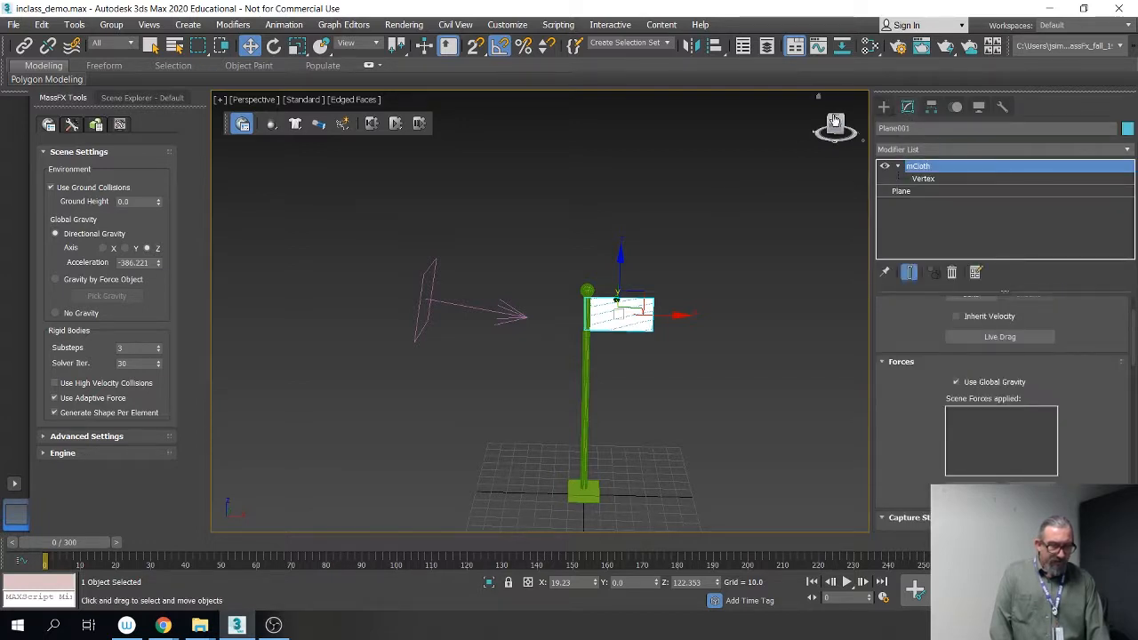
{"action": "left_click", "coordinate": [923, 178]}
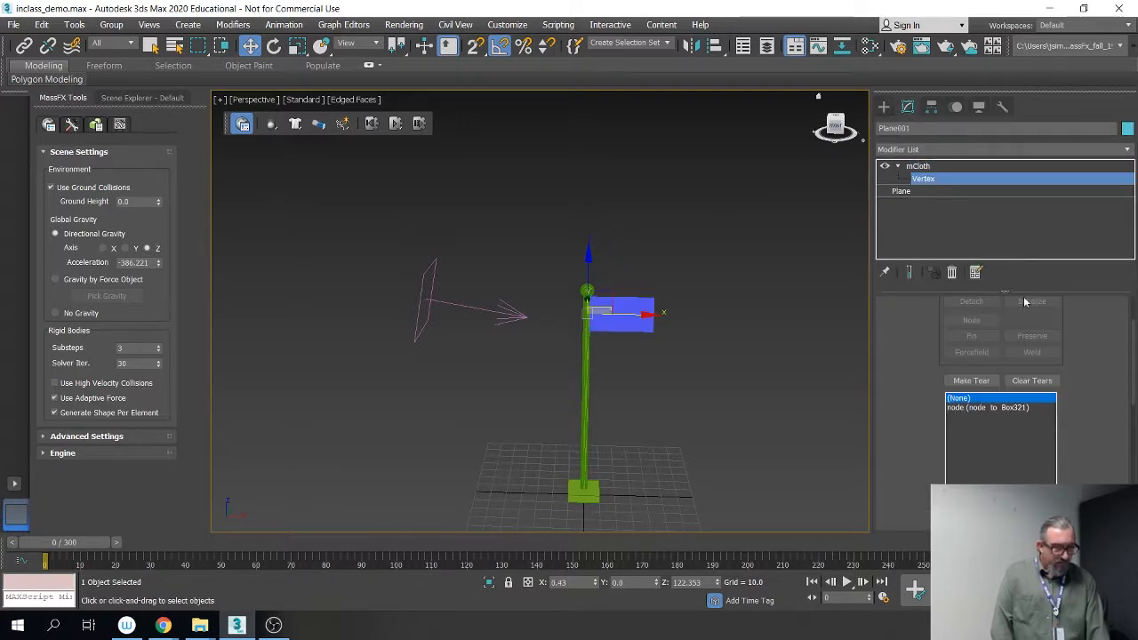
{"action": "left_click", "coordinate": [925, 167]}
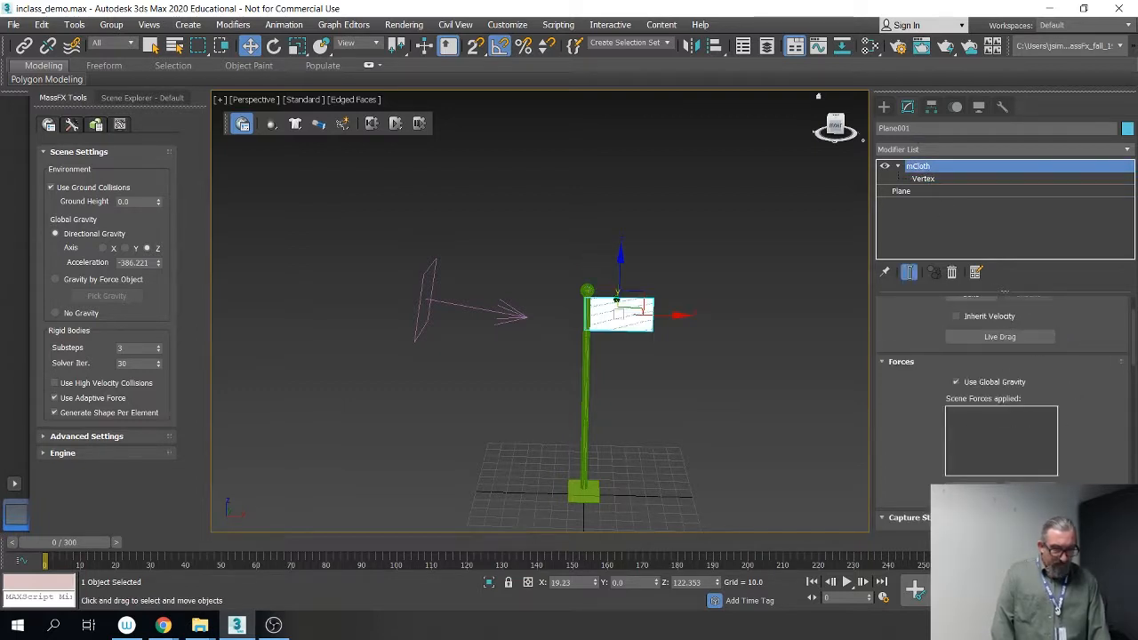
{"action": "left_click", "coordinate": [971, 487]}
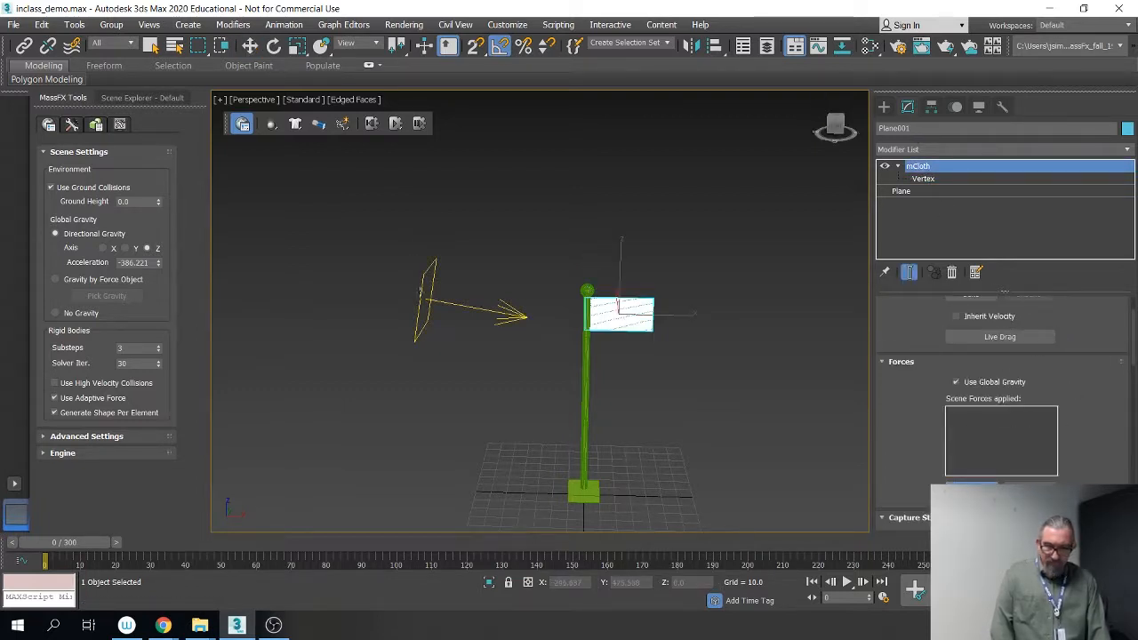
{"action": "left_click", "coordinate": [423, 297]}
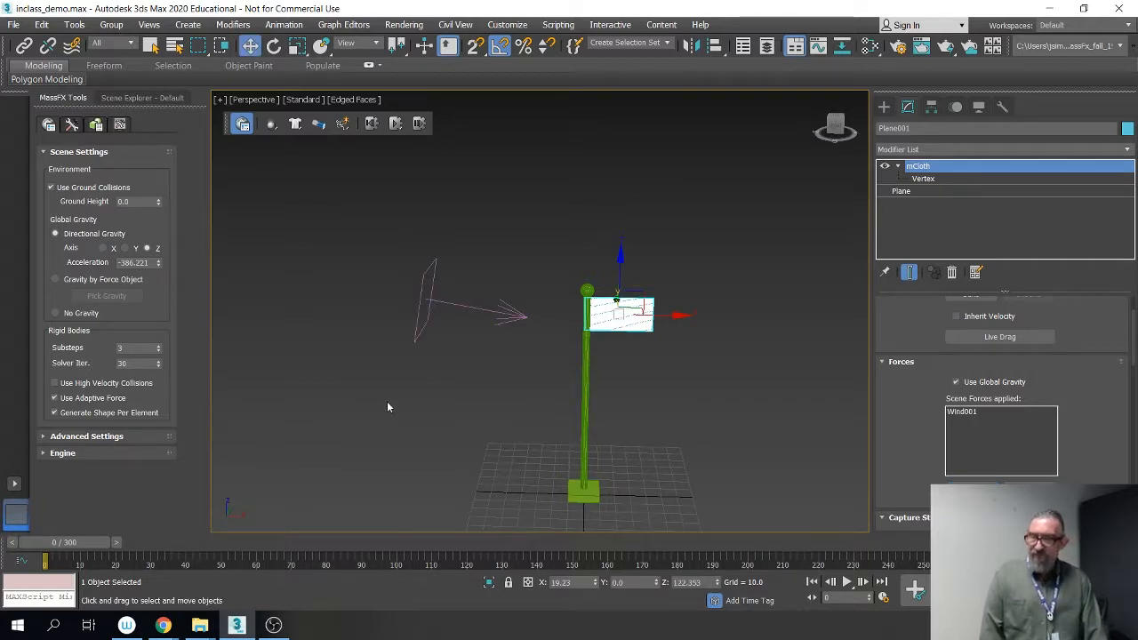
Step: Play the MassFX simulation to check how the wind moves the flag, and reset it
{"action": "left_click", "coordinate": [398, 124]}
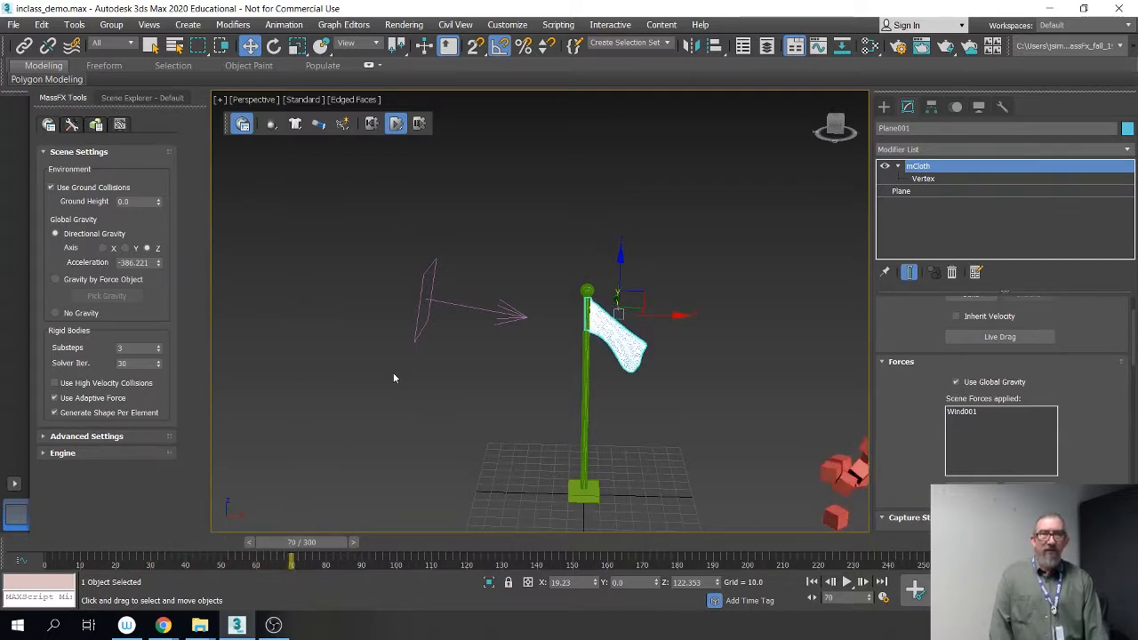
{"action": "left_click", "coordinate": [371, 122]}
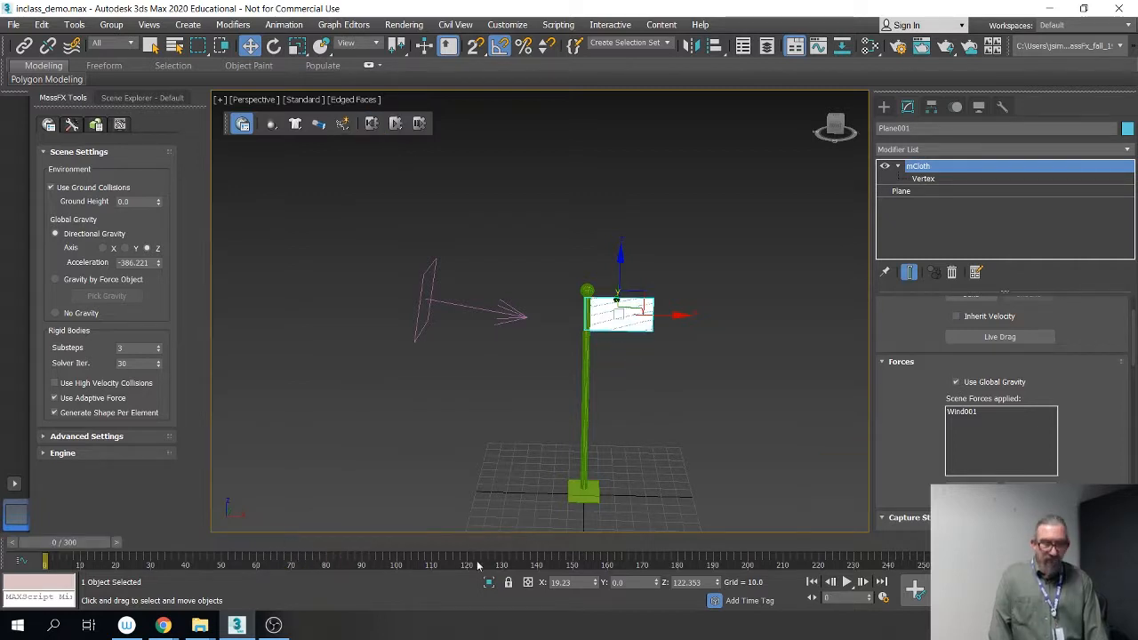
Step: Create a sphere to the side of the flagpole, at about X -3.15, Y -96.8, Z 77.2
{"action": "mouse_move", "coordinate": [611, 434]}
{"action": "middle_mouse_down"}
{"action": "mouse_move", "coordinate": [590, 392]}
{"action": "mouse_move", "coordinate": [608, 423]}
{"action": "middle_mouse_up"}
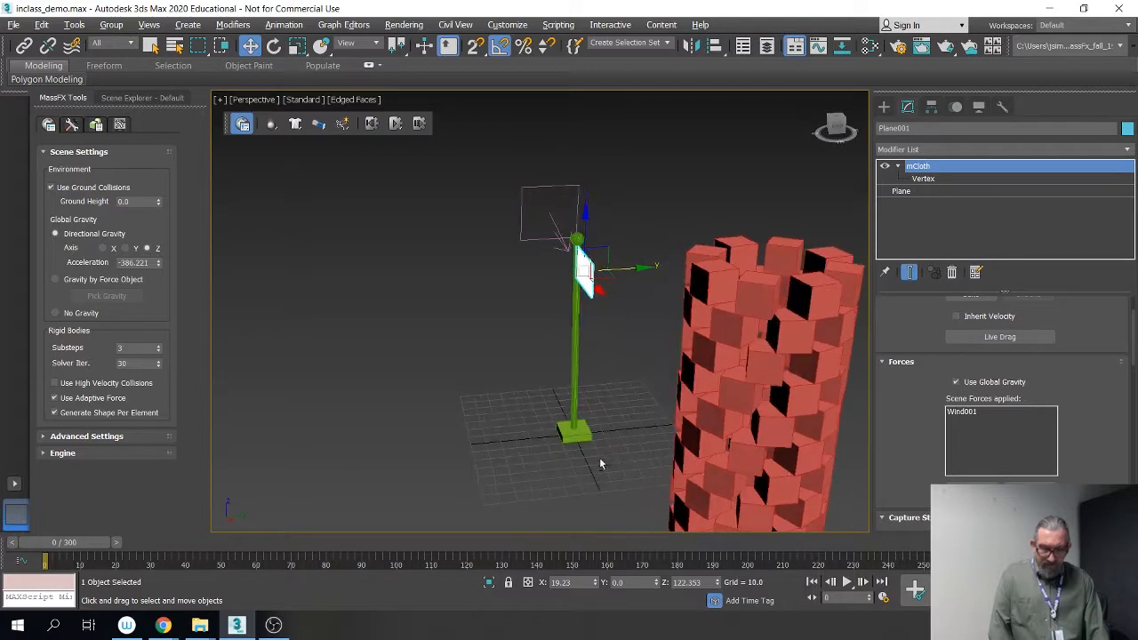
{"action": "left_click", "coordinate": [883, 105]}
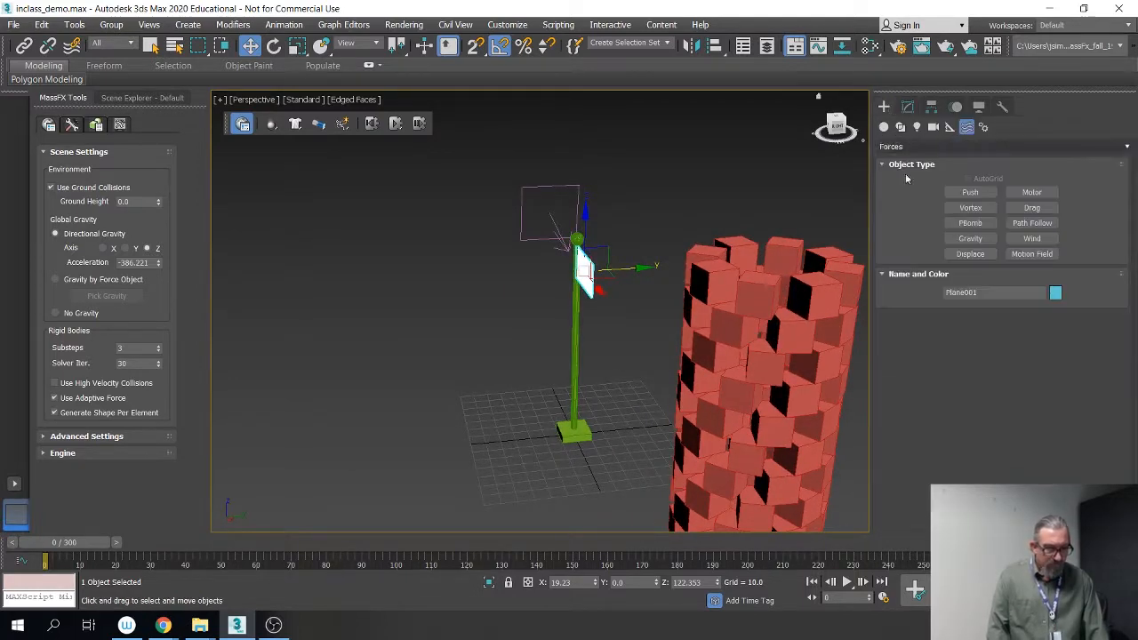
{"action": "left_click", "coordinate": [884, 127]}
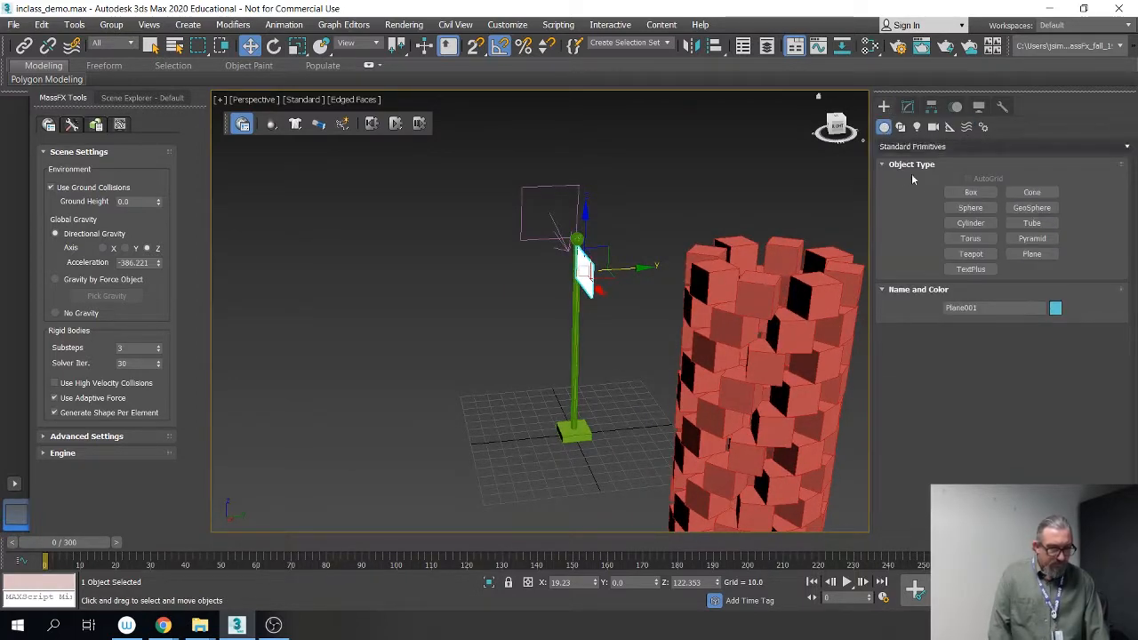
{"action": "left_click", "coordinate": [971, 208]}
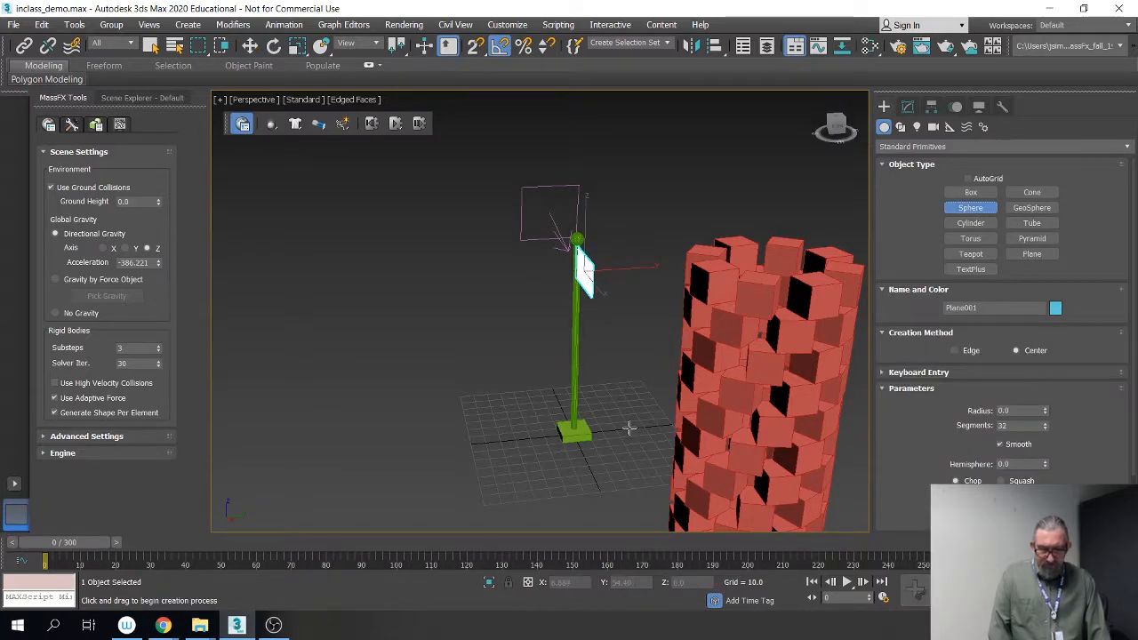
{"action": "left_click_drag", "start_coordinate": [468, 439], "coordinate": [468, 335]}
{"action": "right_click", "coordinate": [468, 411]}
{"action": "middle_click_drag", "start_coordinate": [498, 342], "coordinate": [597, 327], "text": "alt"}
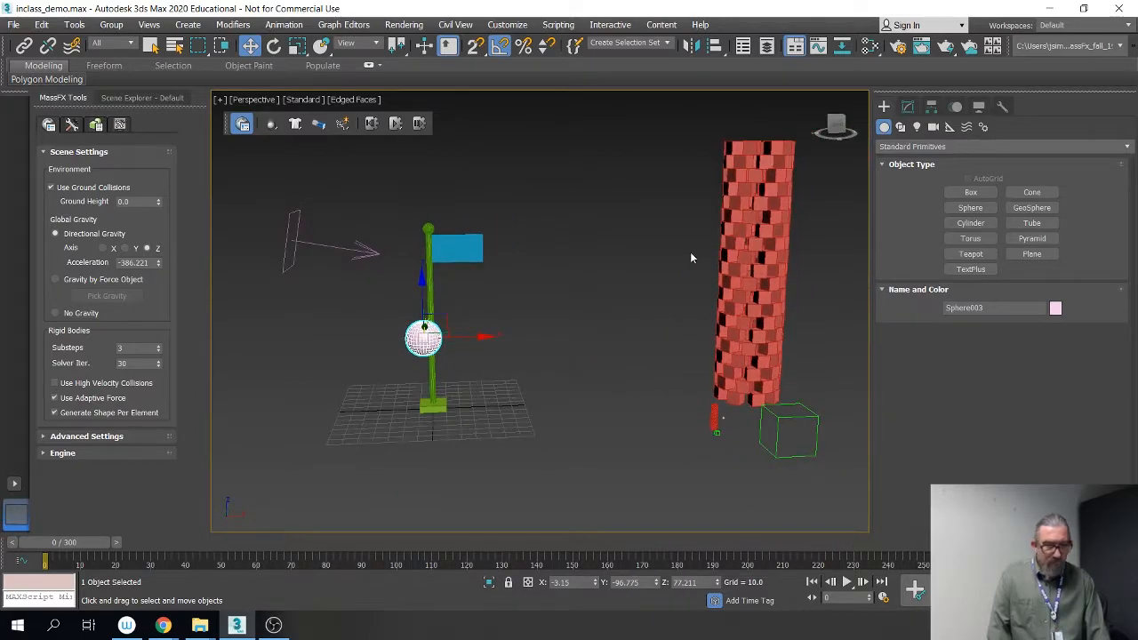
Step: Turn on Auto Key and set a key for the sphere's starting position at frame 100
{"action": "middle_click_drag", "start_coordinate": [689, 258], "coordinate": [233, 576], "text": "alt"}
{"action": "middle_click_drag", "start_coordinate": [112, 542], "coordinate": [644, 410], "text": "alt"}
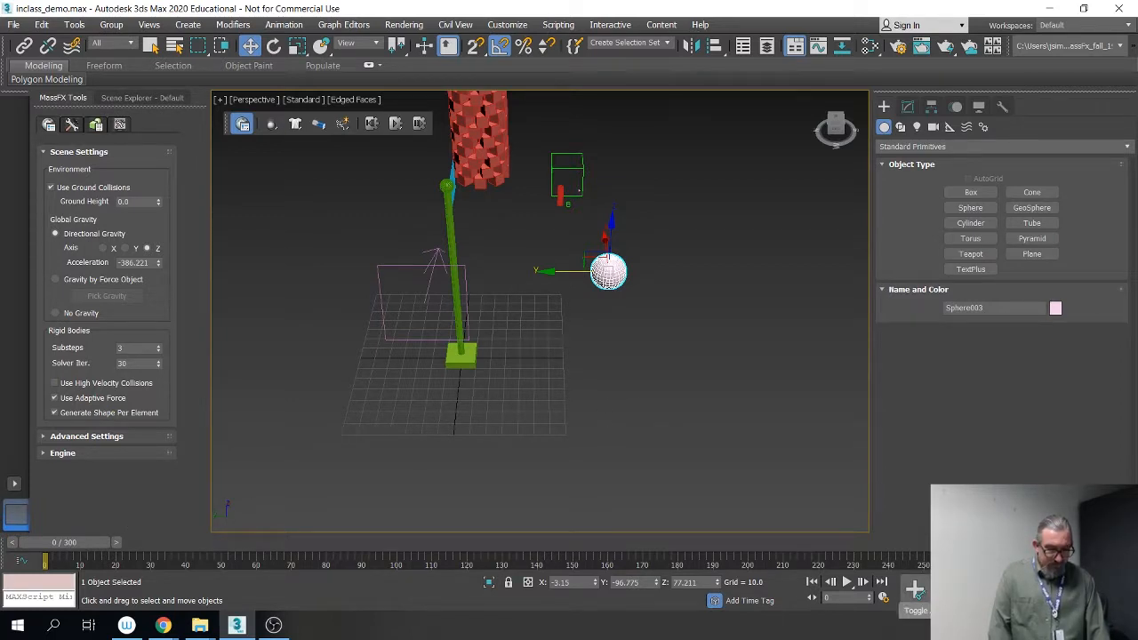
{"action": "left_click", "coordinate": [915, 591]}
{"action": "left_click_drag", "start_coordinate": [71, 546], "coordinate": [409, 539]}
{"action": "key", "text": "w"}
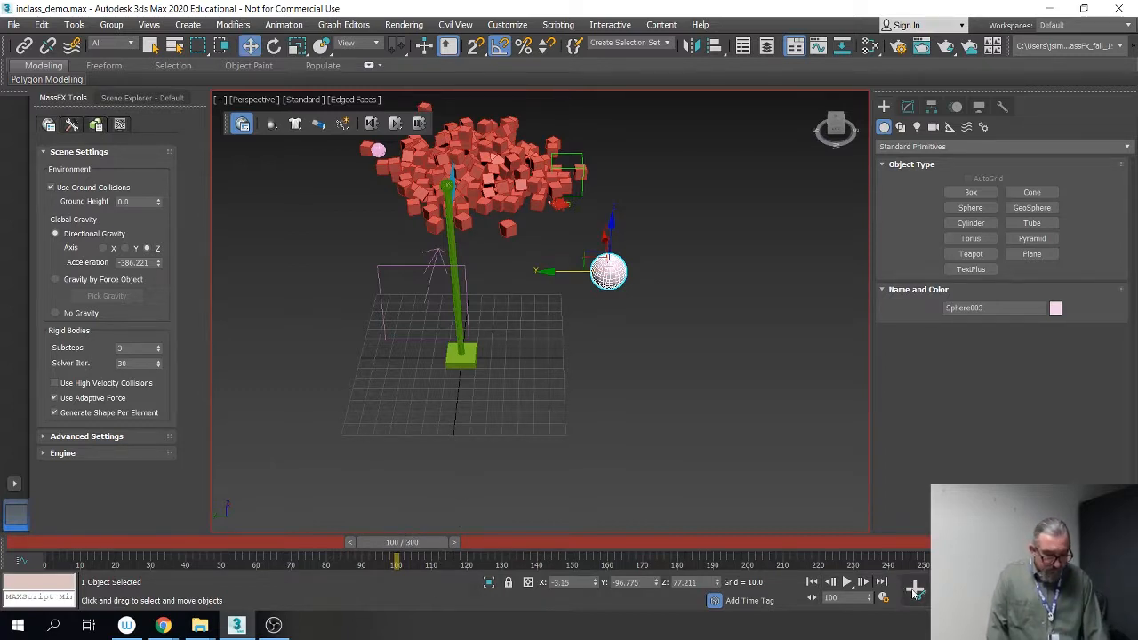
Step: Animate the sphere through the flagpole by moving it to about Y 28.1, Z 18.8 at frame 131, and end Auto Key recording
{"action": "left_click_drag", "start_coordinate": [391, 549], "coordinate": [499, 539]}
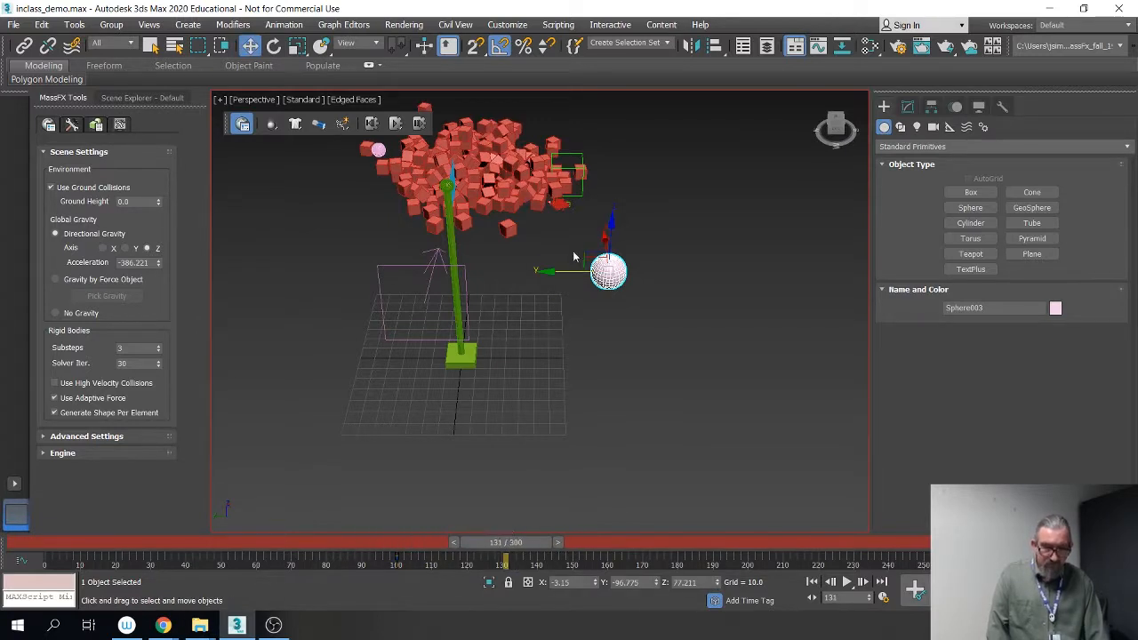
{"action": "middle_click_drag", "start_coordinate": [572, 251], "coordinate": [575, 265], "text": "alt"}
{"action": "left_click_drag", "start_coordinate": [585, 251], "coordinate": [391, 343]}
{"action": "middle_click_drag", "start_coordinate": [390, 343], "coordinate": [383, 439], "text": "alt"}
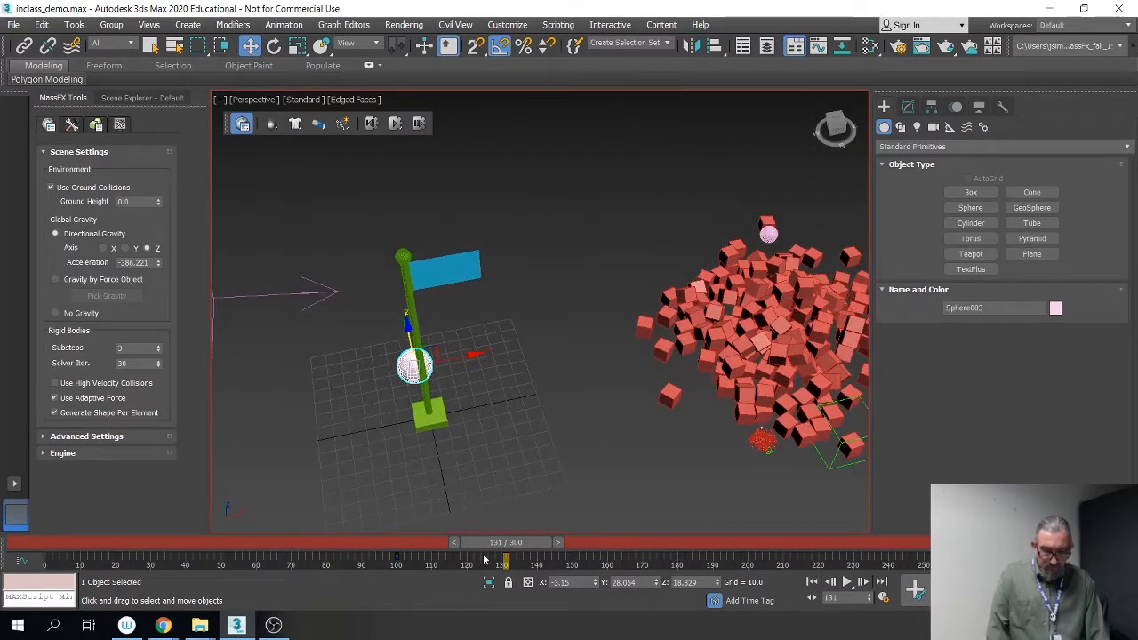
{"action": "left_click_drag", "start_coordinate": [485, 558], "coordinate": [513, 561]}
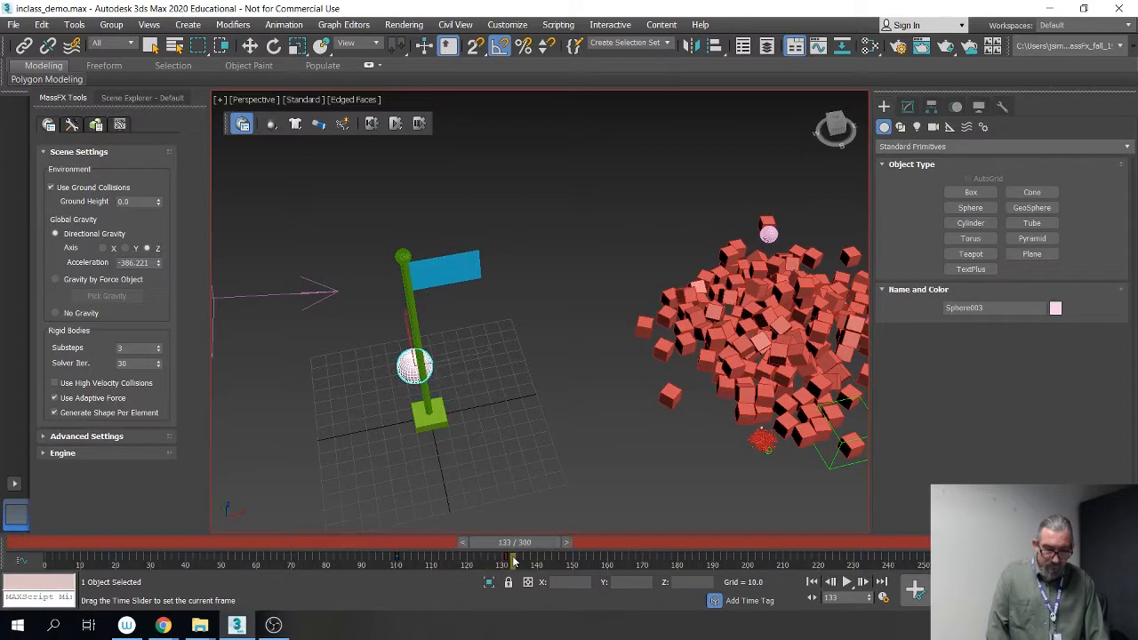
{"action": "middle_click_drag", "start_coordinate": [673, 287], "coordinate": [604, 292], "text": "alt"}
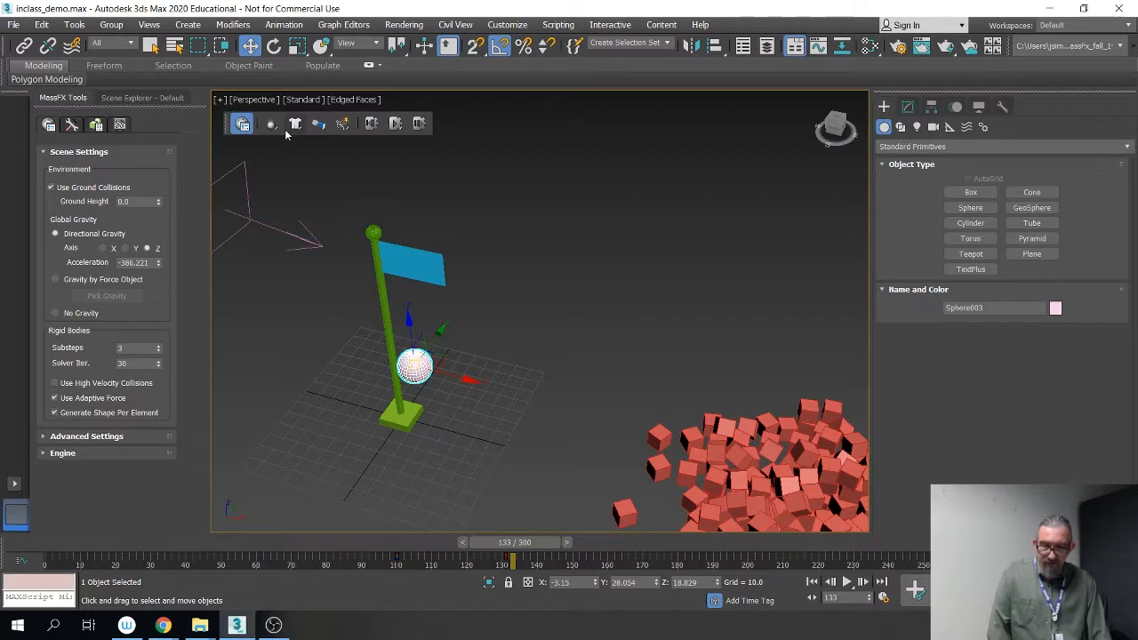
Step: Make the sphere a kinematic MassFX rigid body that stays kinematic until frame 125
{"action": "left_click_drag", "start_coordinate": [272, 126], "coordinate": [446, 167]}
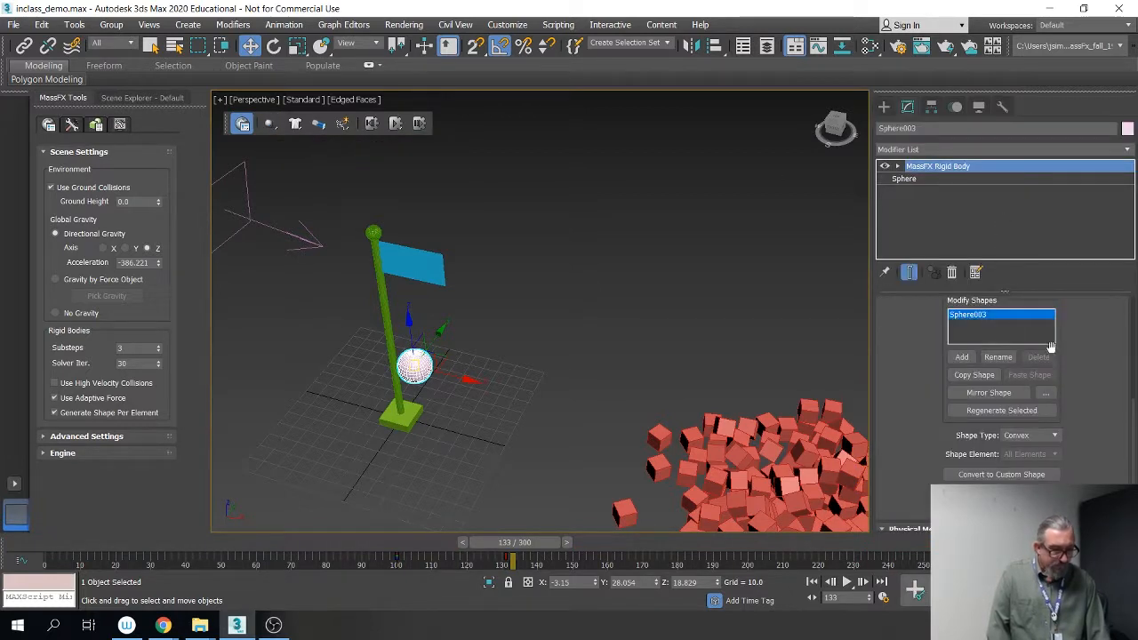
{"action": "scroll", "coordinate": [1103, 400], "scroll_direction": "up", "scroll_amount": 5}
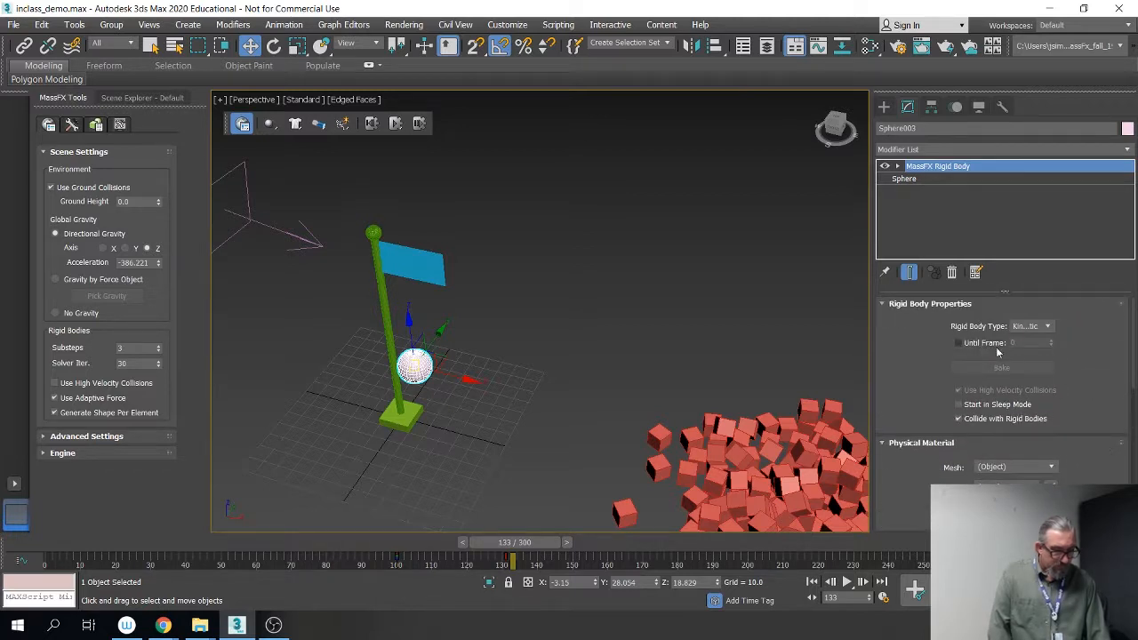
{"action": "left_click", "coordinate": [958, 343]}
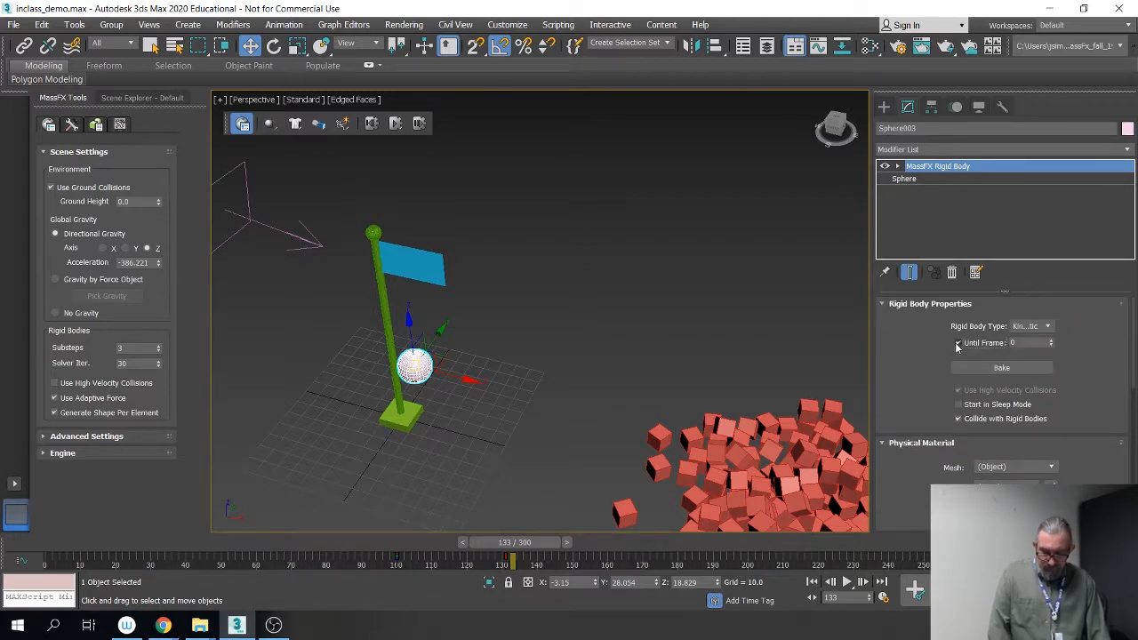
{"action": "left_click", "coordinate": [1023, 342]}
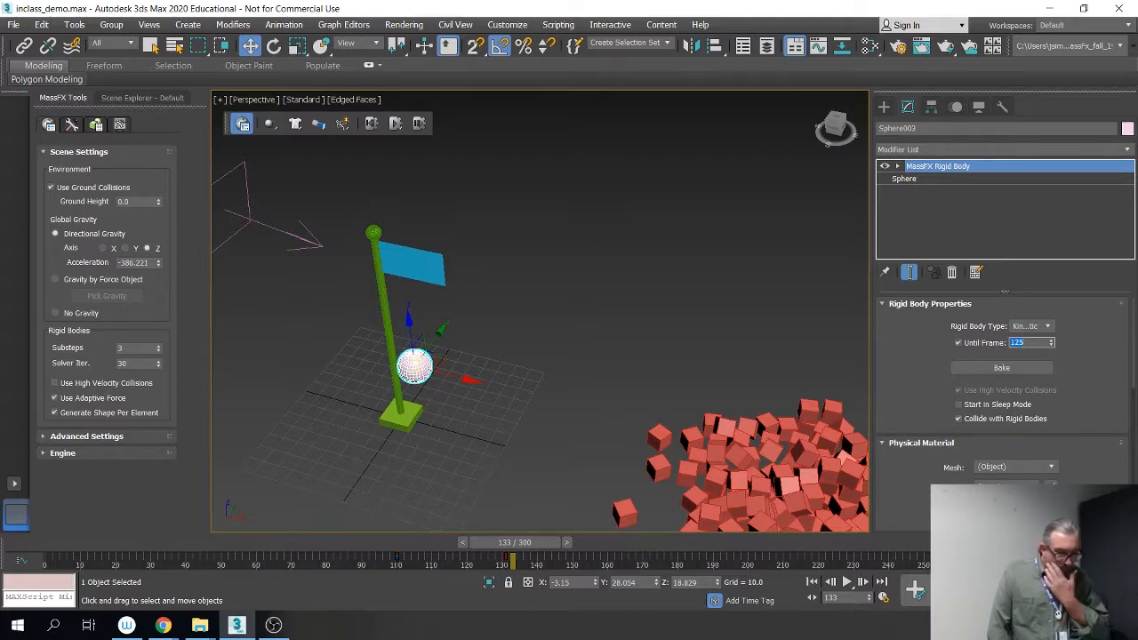
Step: Run the simulation from frame 0, examine how the sphere's hit affects the flagpole and flag, and reset it
{"action": "middle_click_drag", "start_coordinate": [580, 282], "coordinate": [507, 263], "text": "alt"}
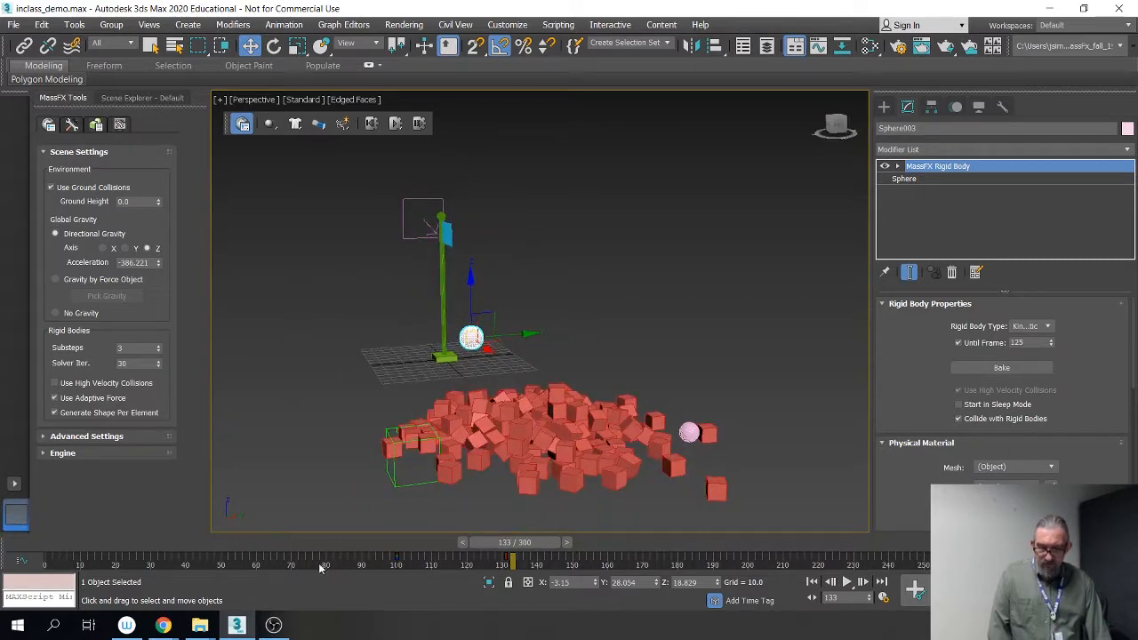
{"action": "left_click_drag", "start_coordinate": [501, 549], "coordinate": [44, 544]}
{"action": "middle_click_drag", "start_coordinate": [583, 376], "coordinate": [604, 400], "text": "alt"}
{"action": "middle_click_drag", "start_coordinate": [604, 400], "coordinate": [684, 393]}
{"action": "middle_click_drag", "start_coordinate": [684, 393], "coordinate": [658, 433], "text": "alt"}
{"action": "scroll", "coordinate": [560, 365], "scroll_direction": "up", "scroll_amount": 2}
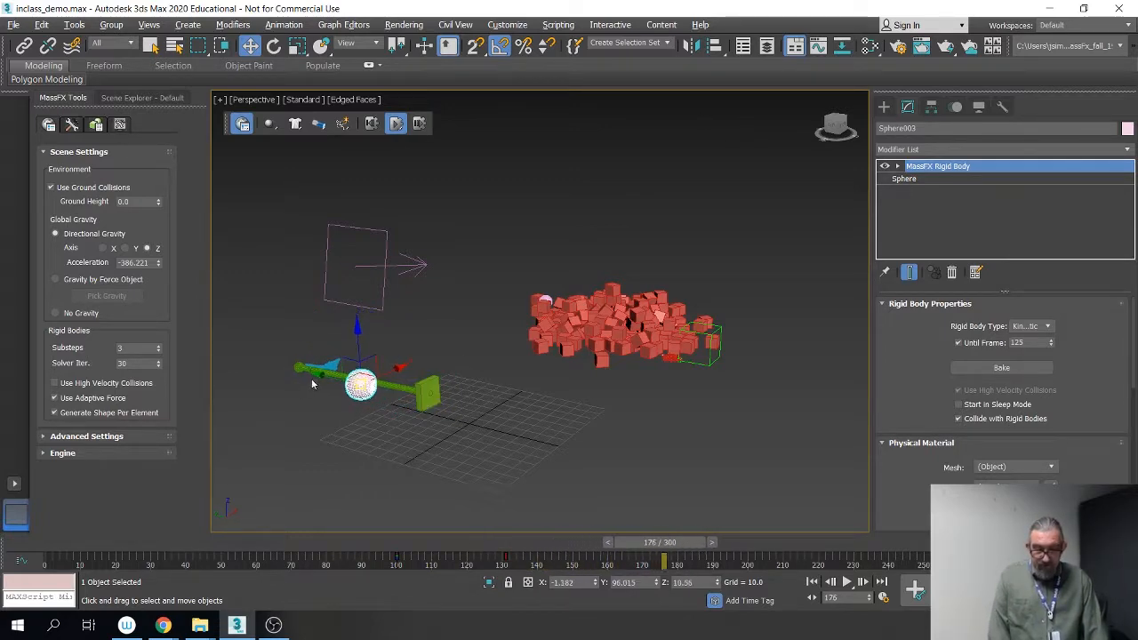
{"action": "middle_click_drag", "start_coordinate": [312, 378], "coordinate": [378, 368], "text": "alt"}
{"action": "scroll", "coordinate": [377, 369], "scroll_direction": "up", "scroll_amount": 5}
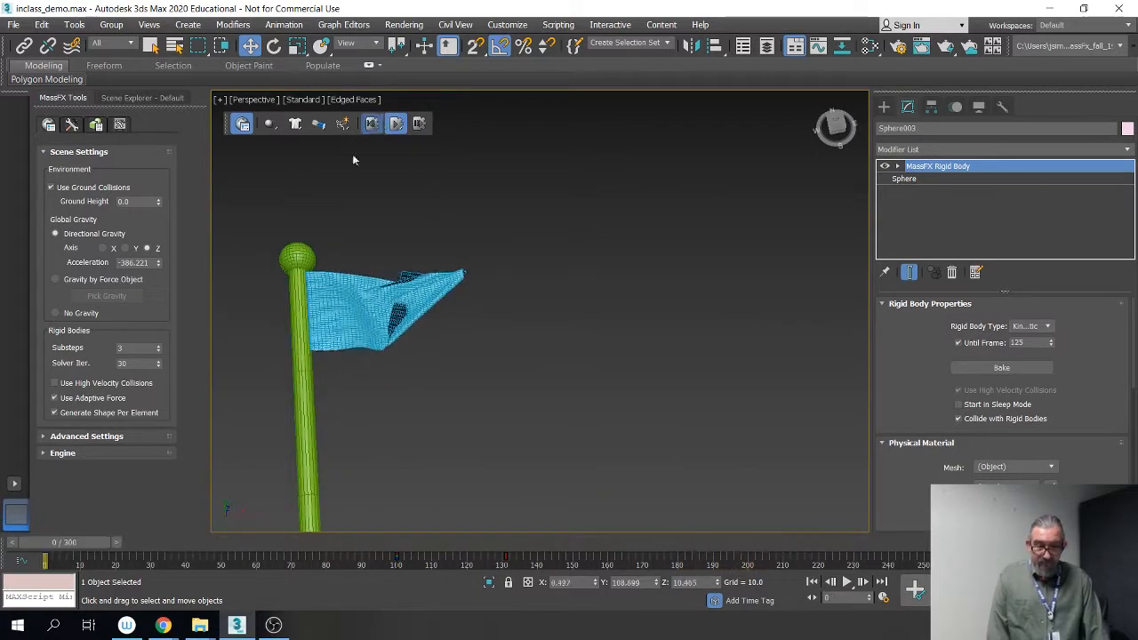
{"action": "left_click", "coordinate": [371, 123]}
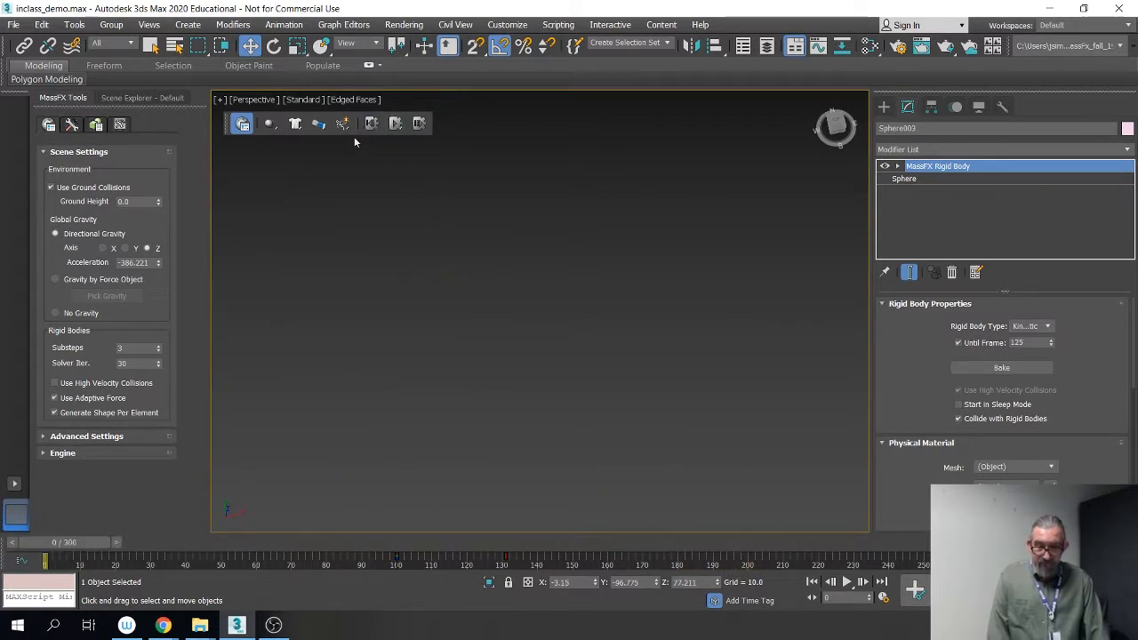
Step: Create a small Dummy helper on the grid beside the flagpole base, at about X -1.5, Y -35
{"action": "left_click", "coordinate": [72, 124]}
{"action": "scroll", "coordinate": [387, 304], "scroll_direction": "down", "scroll_amount": 5}
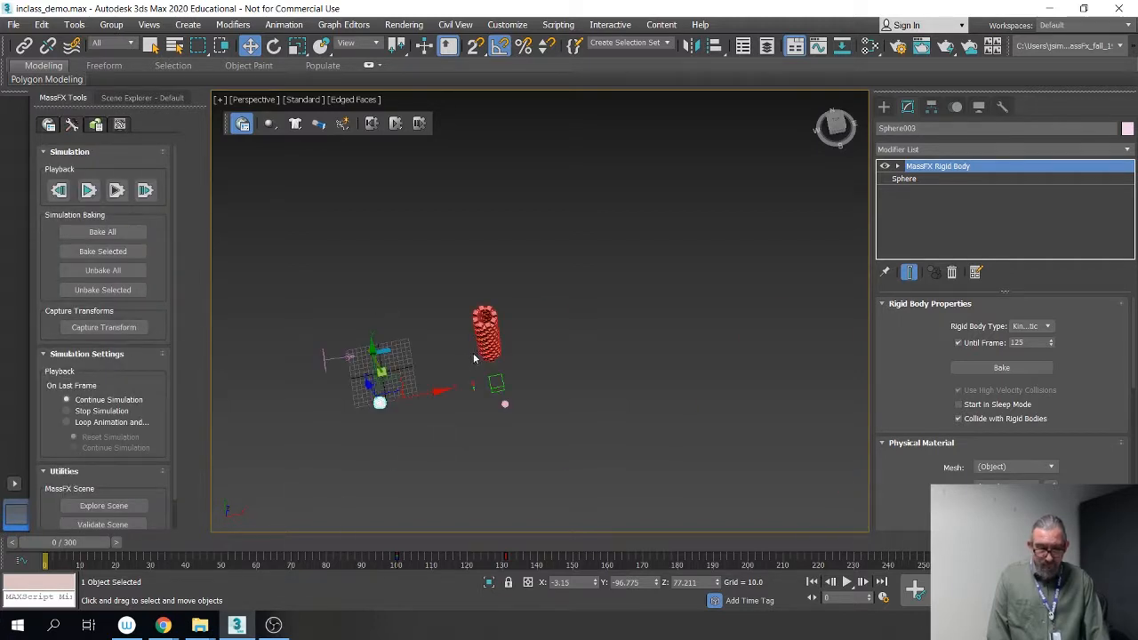
{"action": "scroll", "coordinate": [438, 353], "scroll_direction": "up", "scroll_amount": 6}
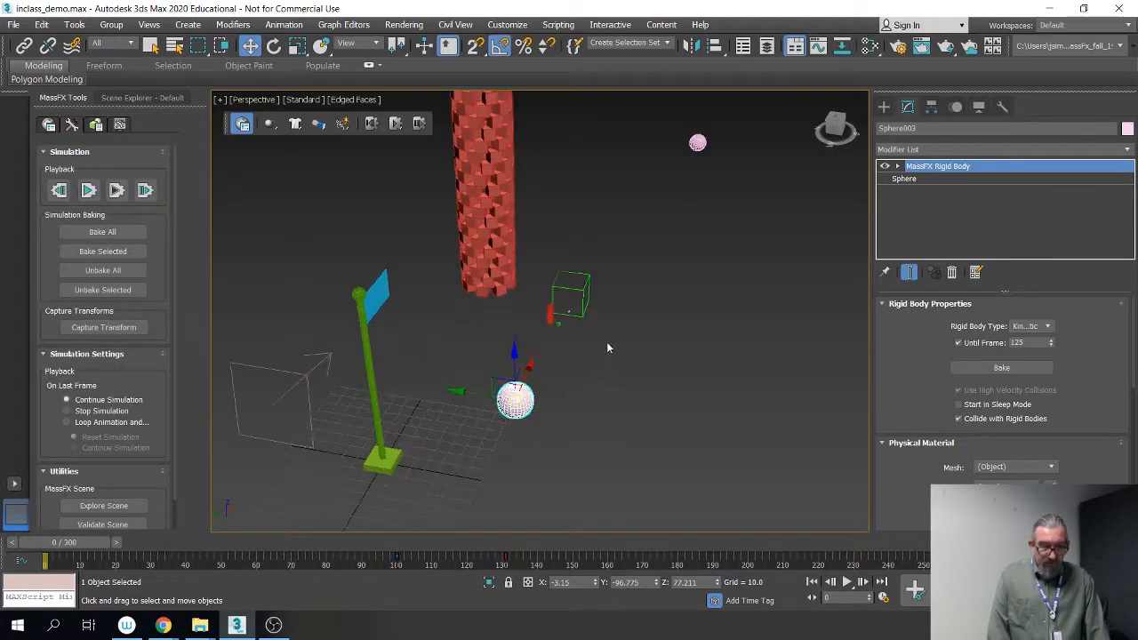
{"action": "middle_click_drag", "start_coordinate": [607, 348], "coordinate": [630, 337], "text": "alt"}
{"action": "left_click", "coordinate": [883, 106]}
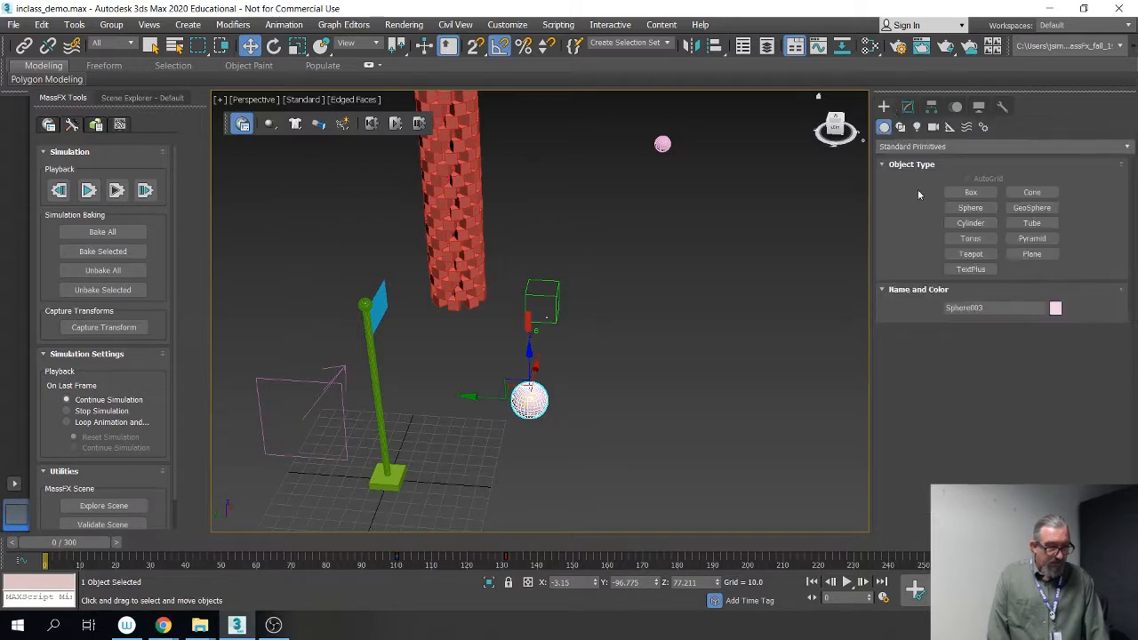
{"action": "left_click", "coordinate": [949, 128]}
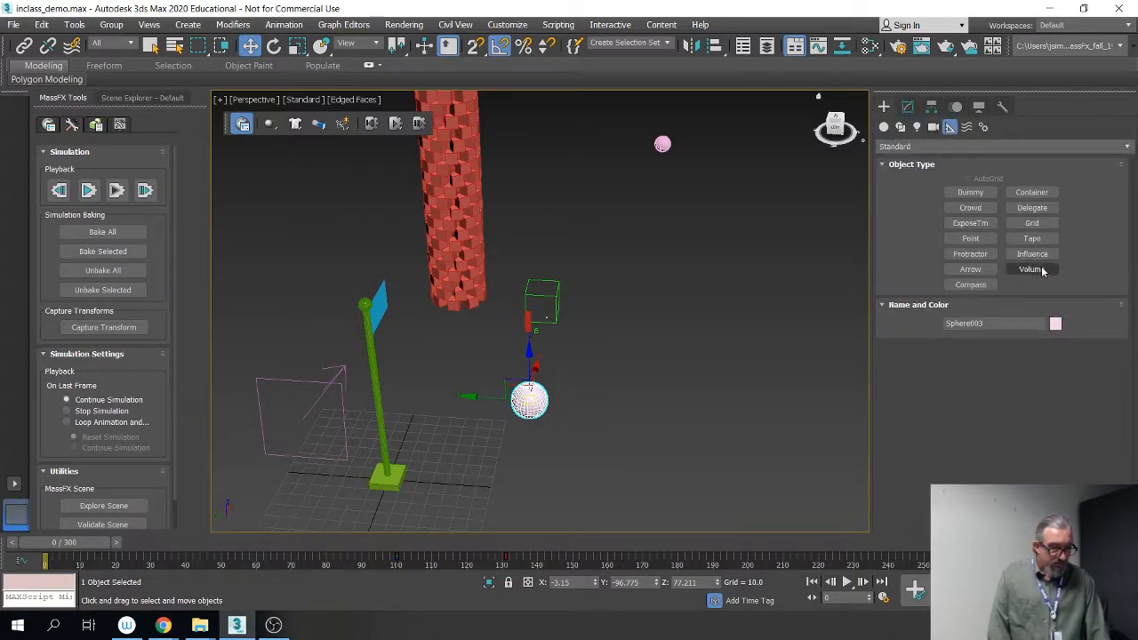
{"action": "left_click", "coordinate": [969, 192]}
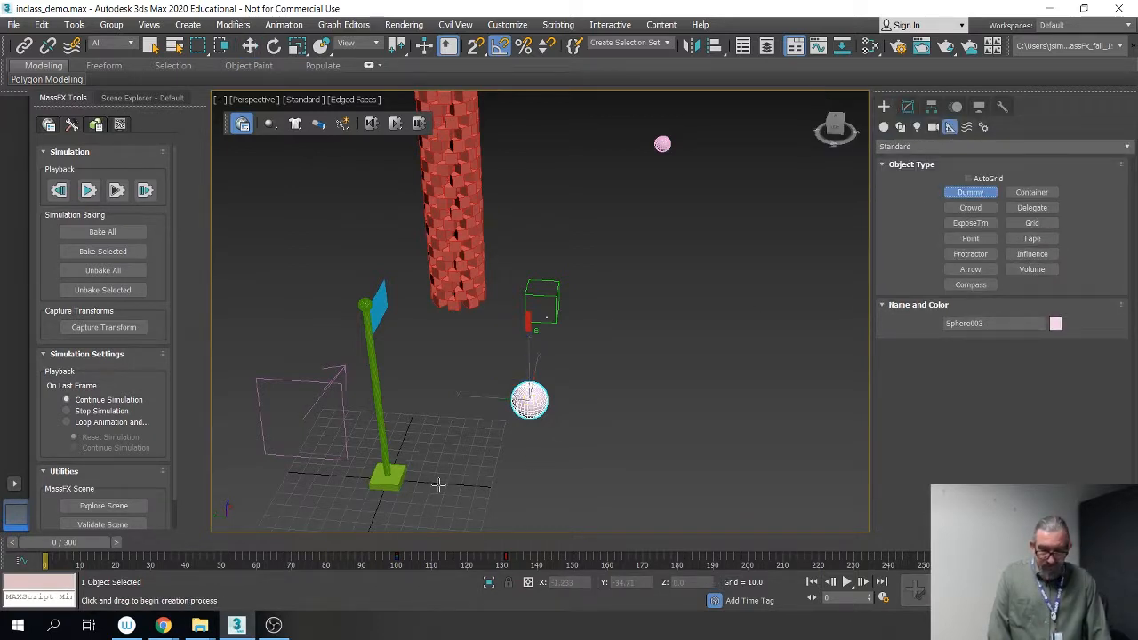
{"action": "left_click_drag", "start_coordinate": [438, 484], "coordinate": [450, 495]}
{"action": "right_click", "coordinate": [459, 503]}
{"action": "right_click", "coordinate": [567, 495]}
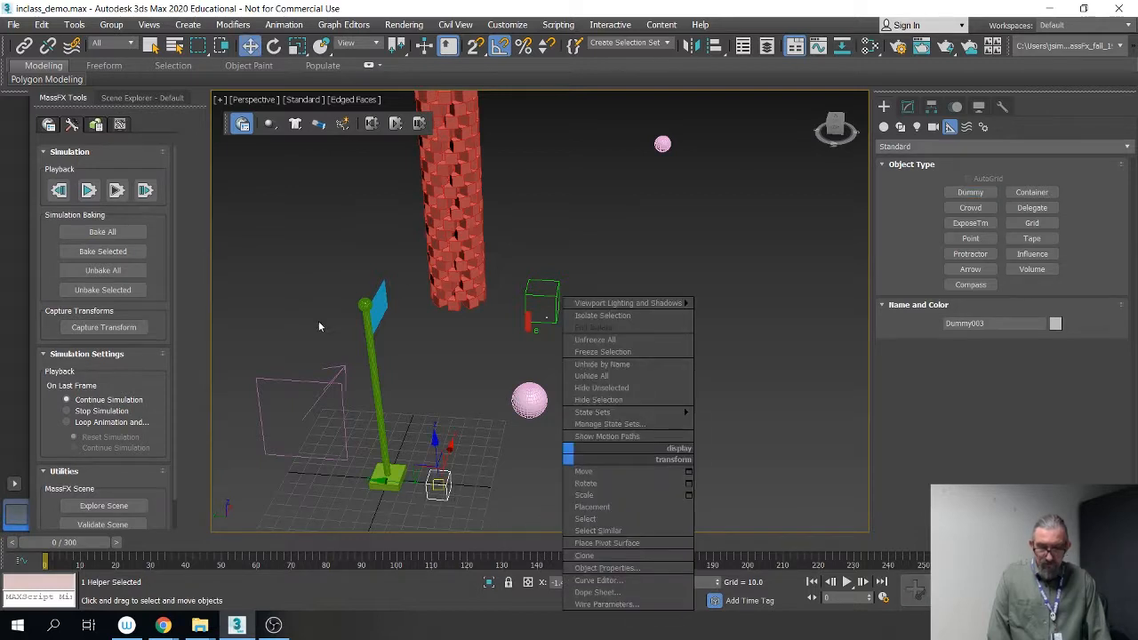
{"action": "left_click", "coordinate": [377, 413]}
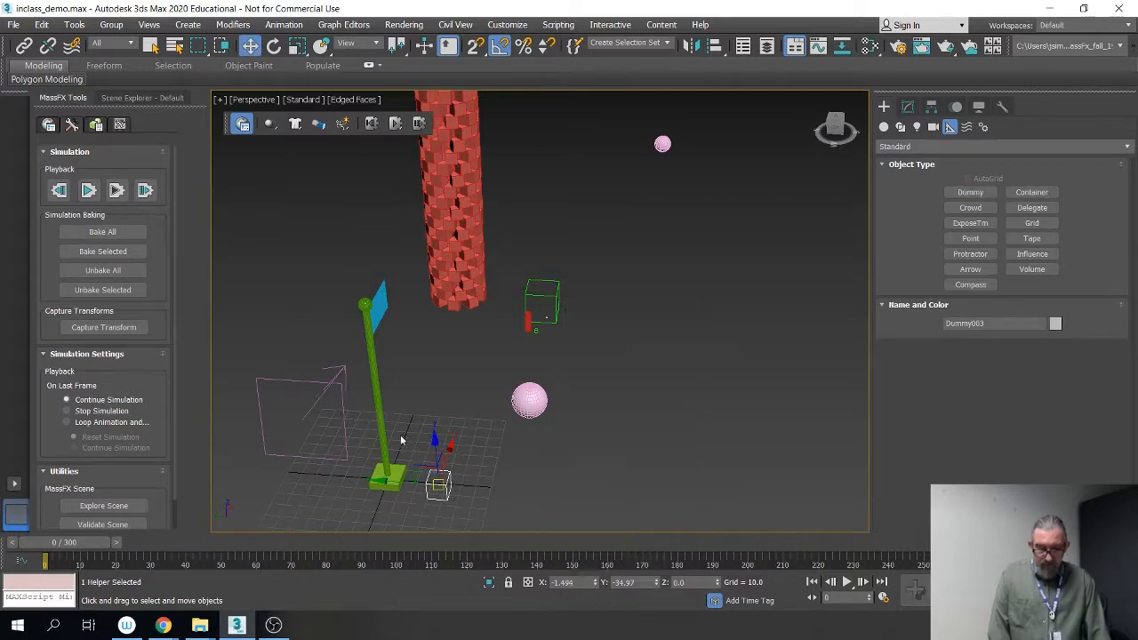
Step: Link the flagpole and the animated sphere to the new Dummy helper as their parent
{"action": "left_click", "coordinate": [378, 461]}
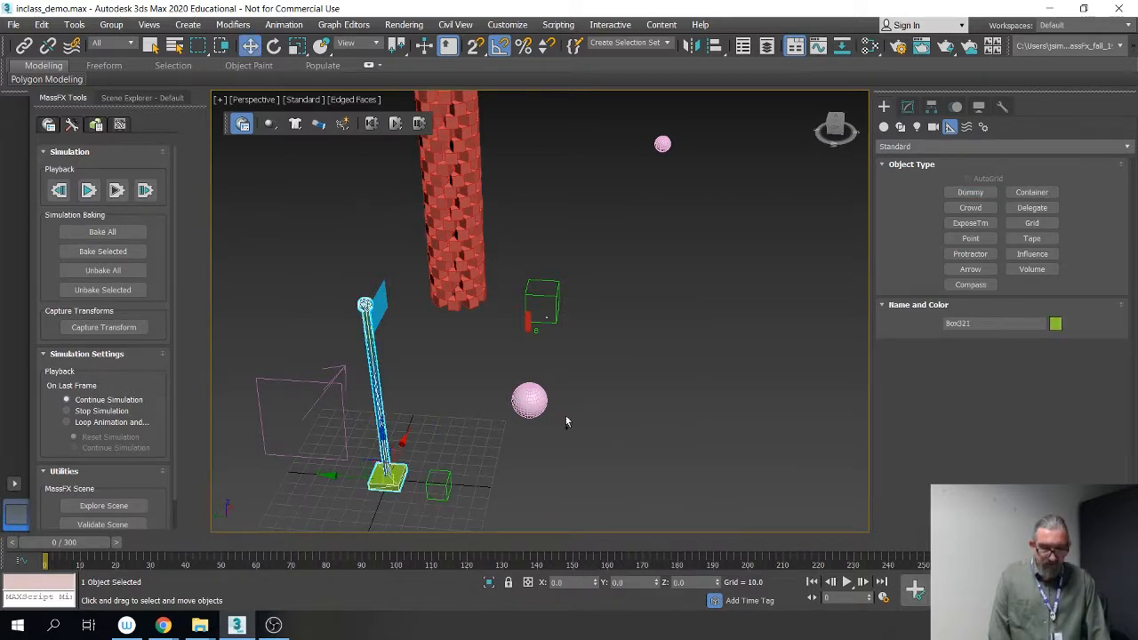
{"action": "left_click", "coordinate": [530, 401], "text": "ctrl"}
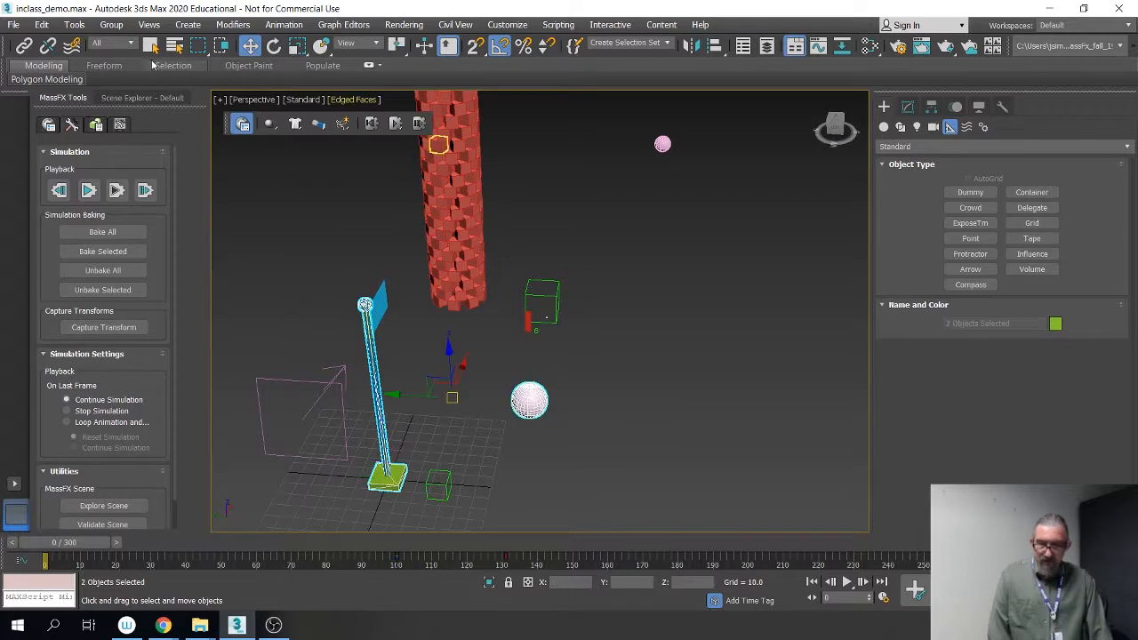
{"action": "left_click", "coordinate": [30, 46]}
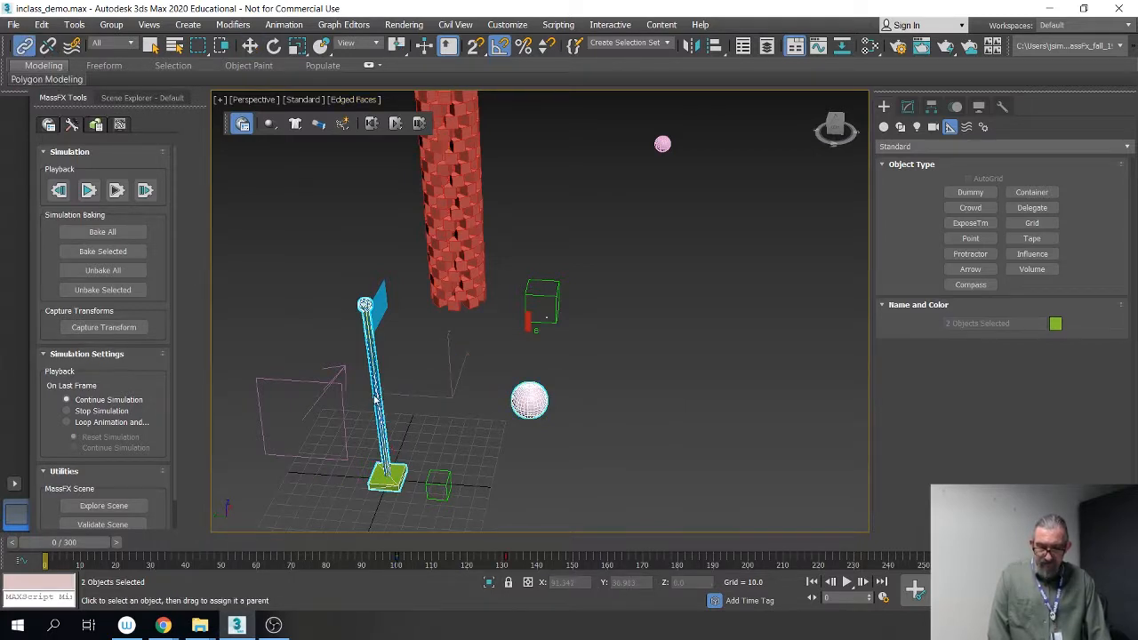
{"action": "left_click_drag", "start_coordinate": [433, 489], "coordinate": [380, 398]}
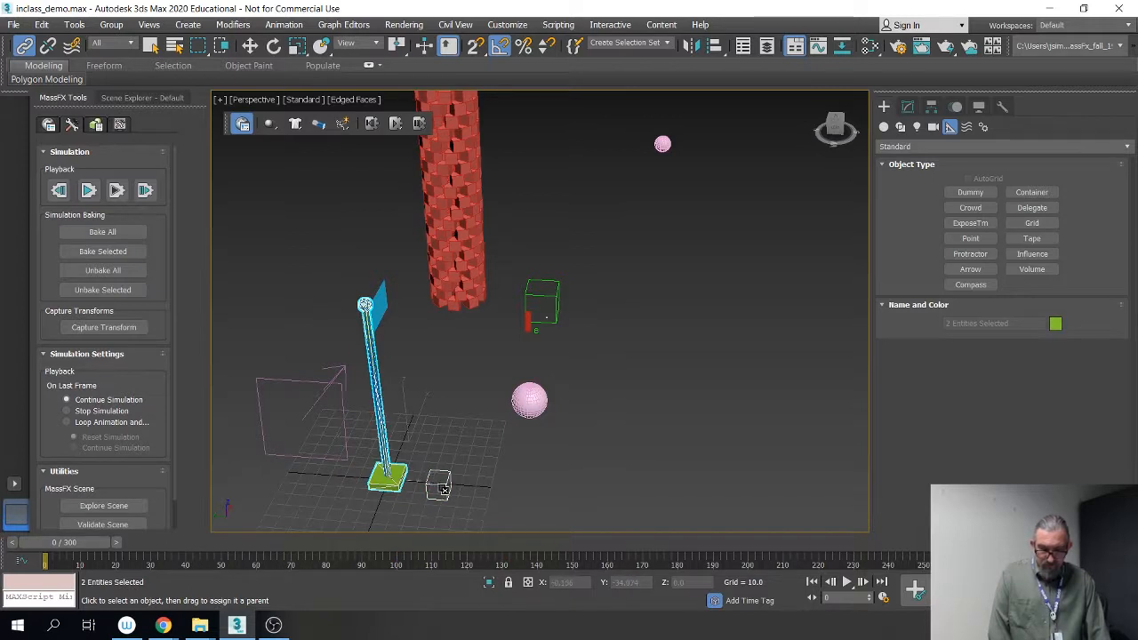
{"action": "left_click_drag", "start_coordinate": [444, 490], "coordinate": [386, 438]}
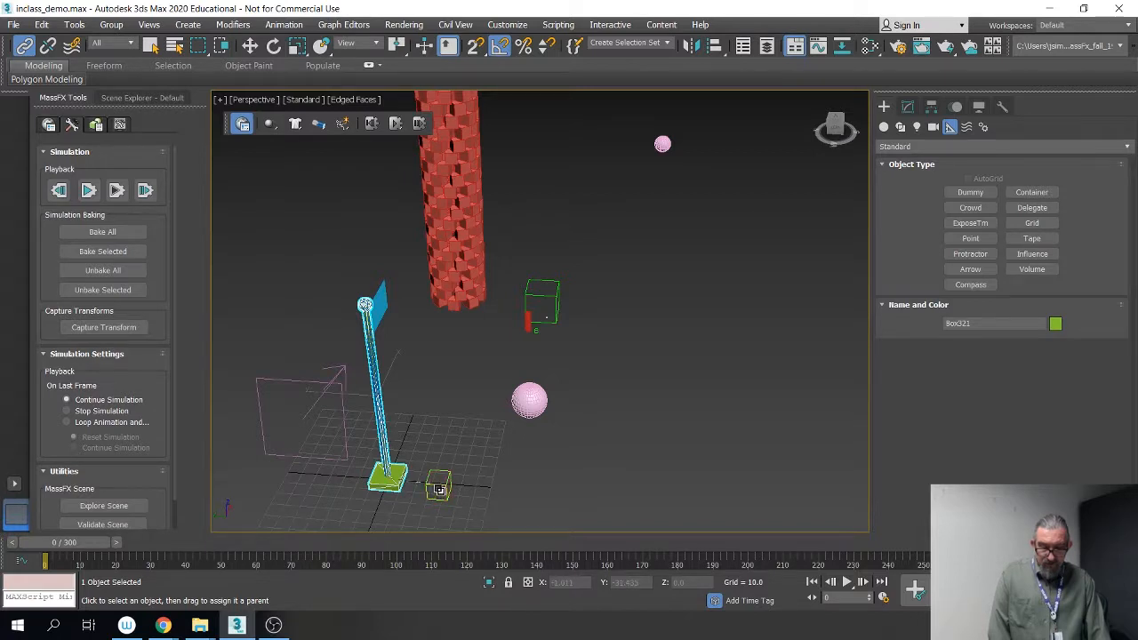
{"action": "left_click", "coordinate": [538, 406]}
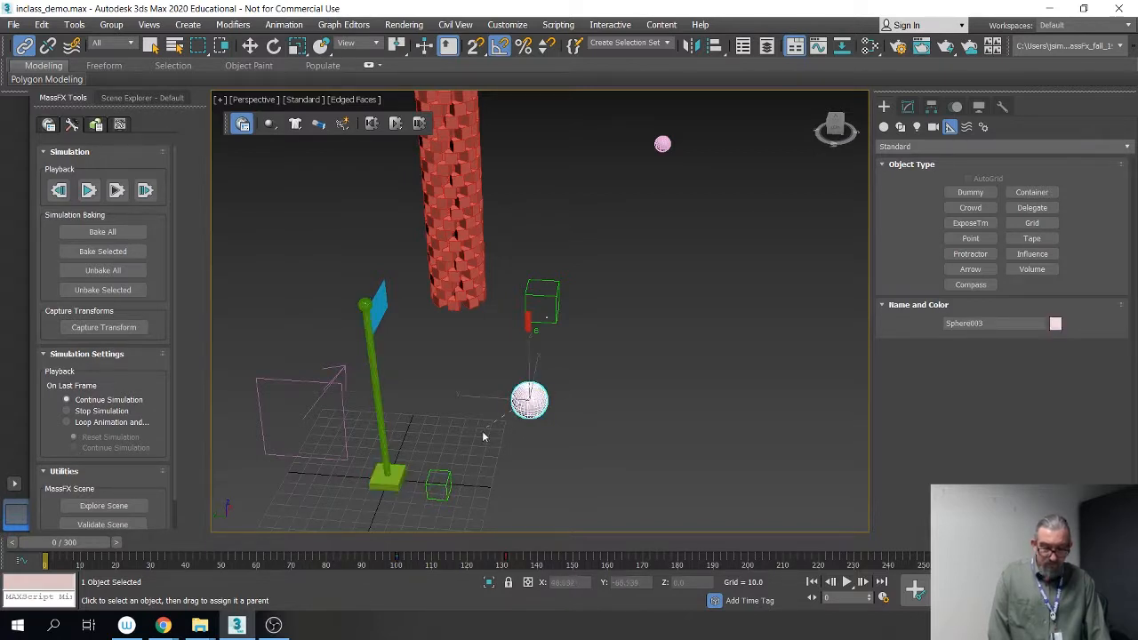
{"action": "left_click_drag", "start_coordinate": [484, 436], "coordinate": [442, 488]}
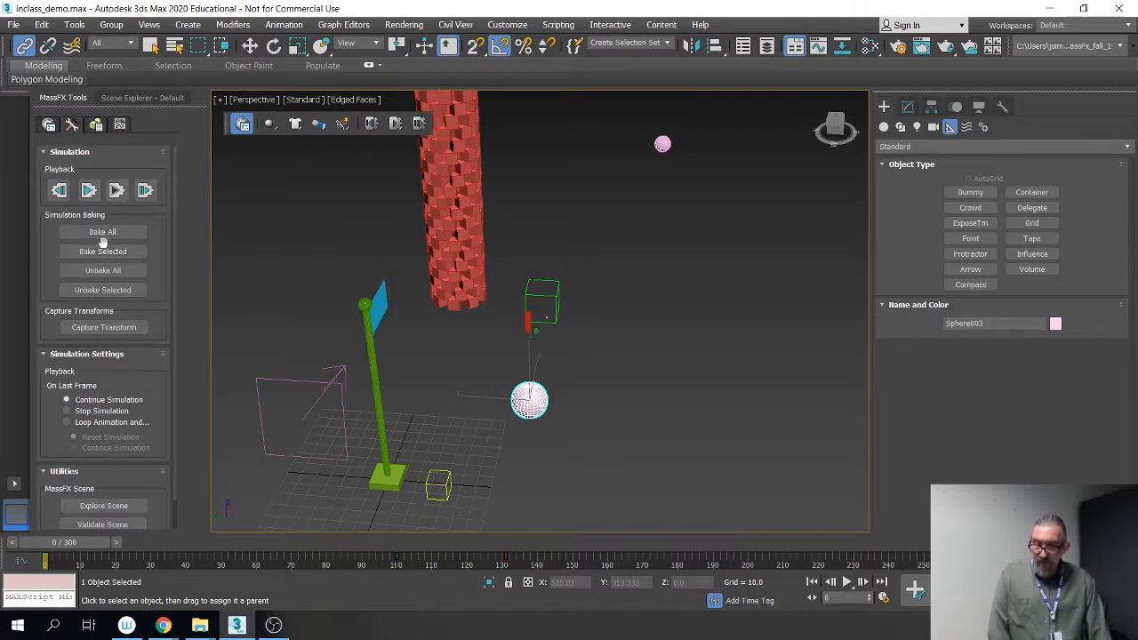
{"action": "left_click", "coordinate": [103, 232]}
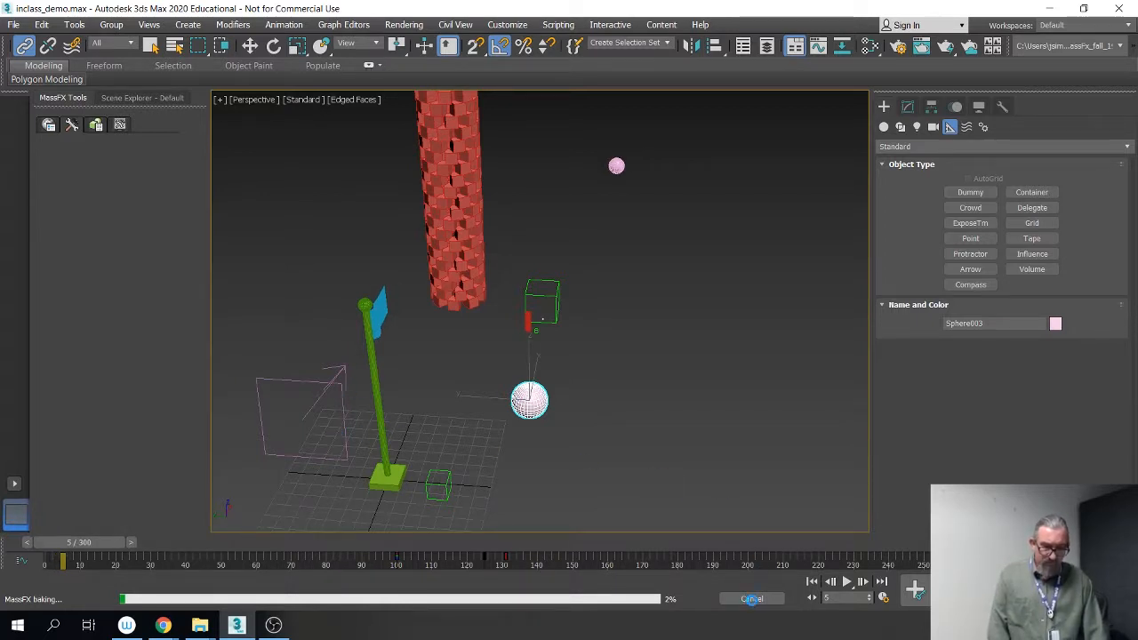
{"action": "left_click", "coordinate": [752, 598]}
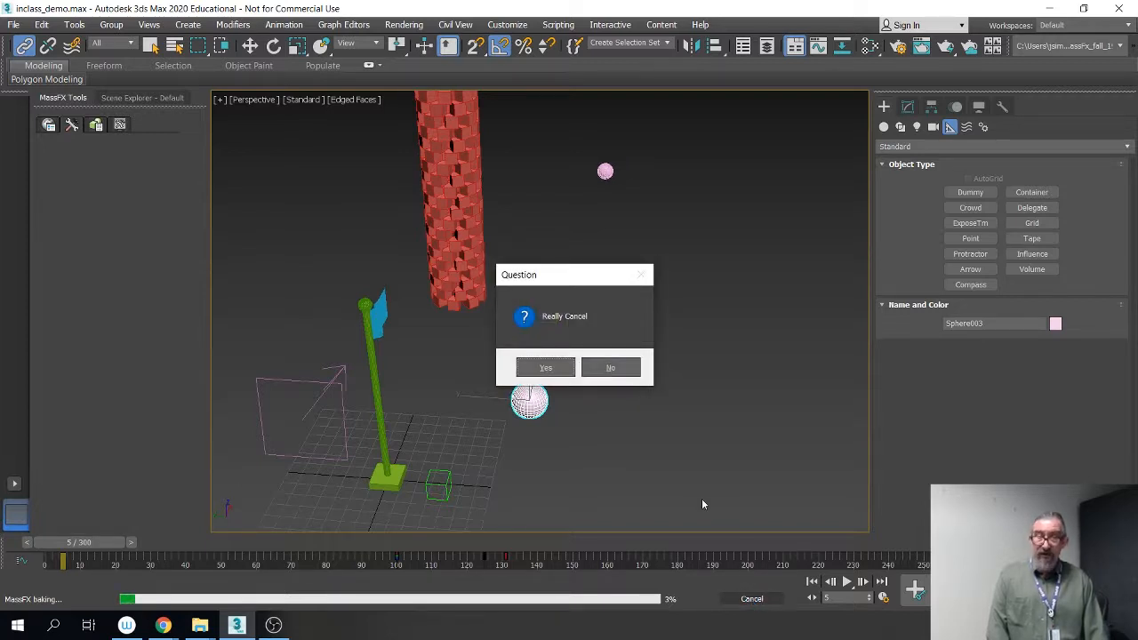
{"action": "left_click", "coordinate": [546, 372]}
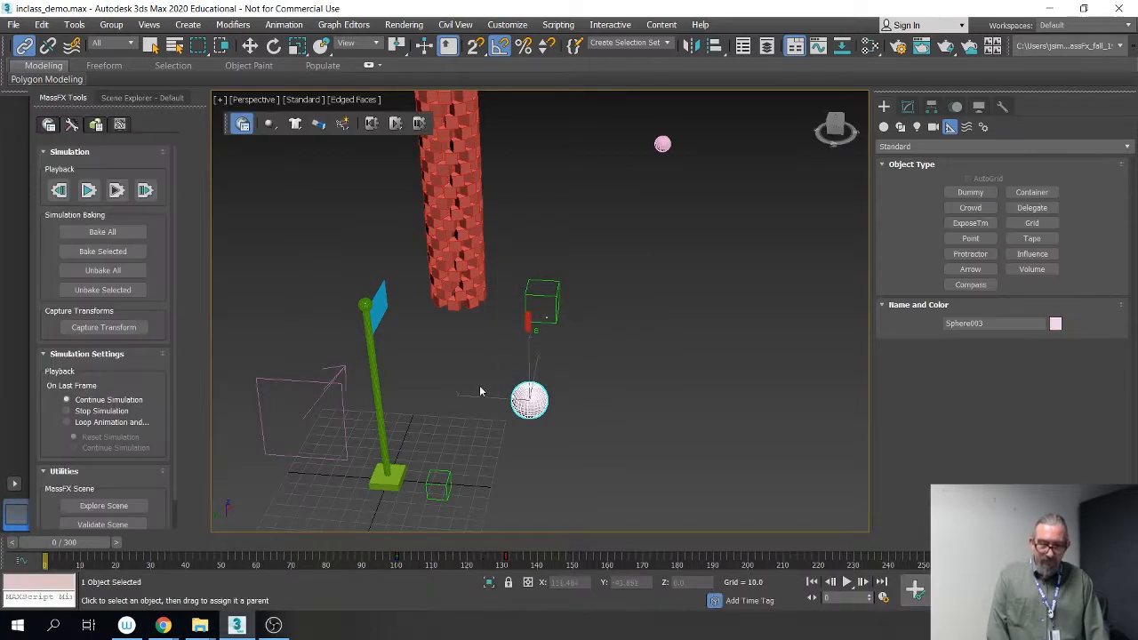
Step: Select the flag plane, run the simulation for about 13 frames to check the cloth, and reset it
{"action": "mouse_move", "coordinate": [480, 386]}
{"action": "middle_mouse_down", "text": "alt"}
{"action": "mouse_move", "coordinate": [406, 402]}
{"action": "mouse_move", "coordinate": [461, 380]}
{"action": "middle_mouse_up", "text": "alt"}
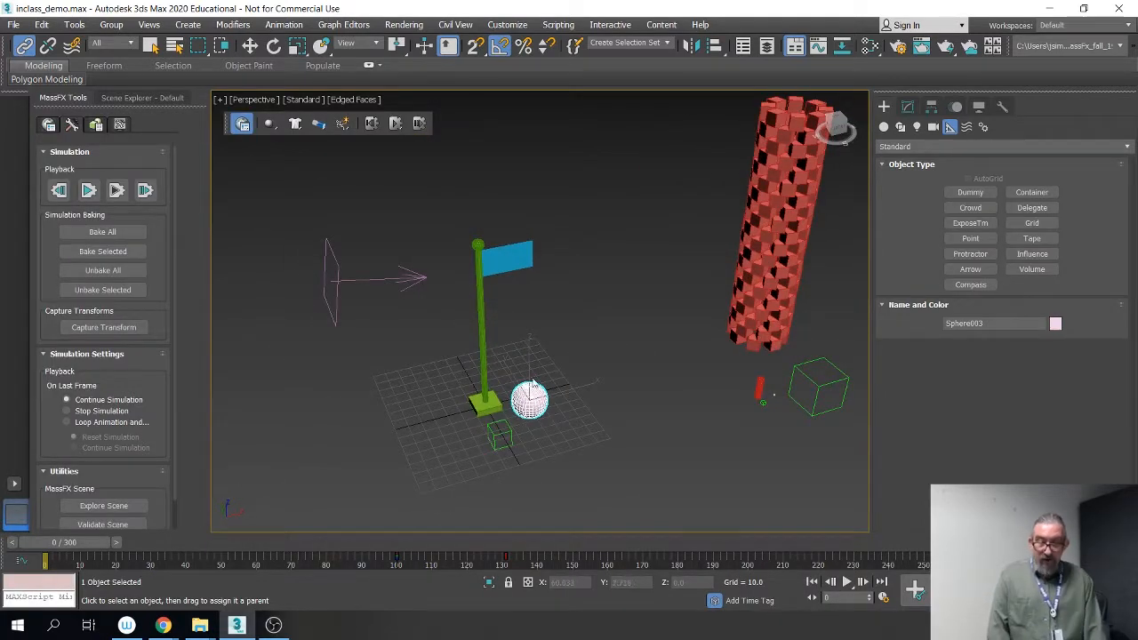
{"action": "middle_click_drag", "start_coordinate": [603, 318], "coordinate": [574, 308], "text": "alt"}
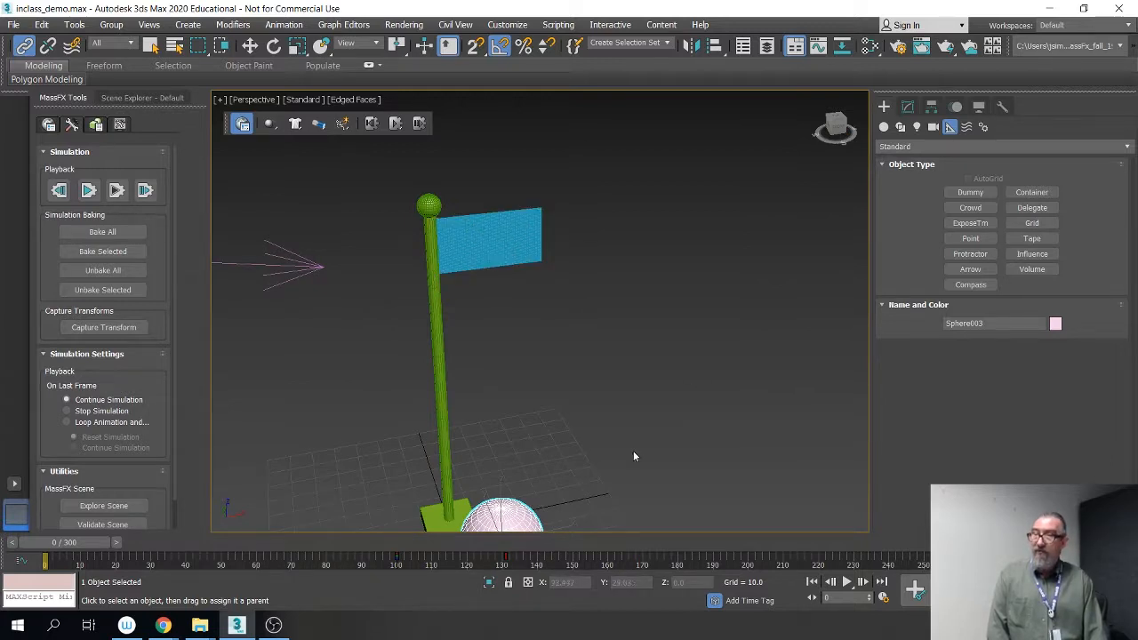
{"action": "left_click", "coordinate": [492, 255]}
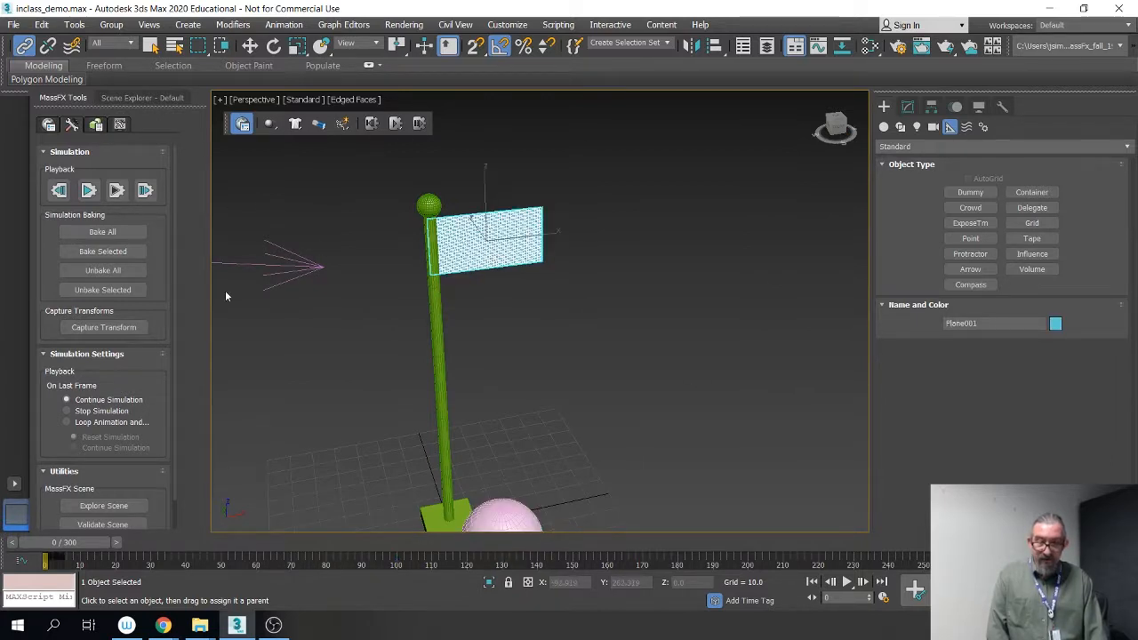
{"action": "left_click", "coordinate": [249, 46]}
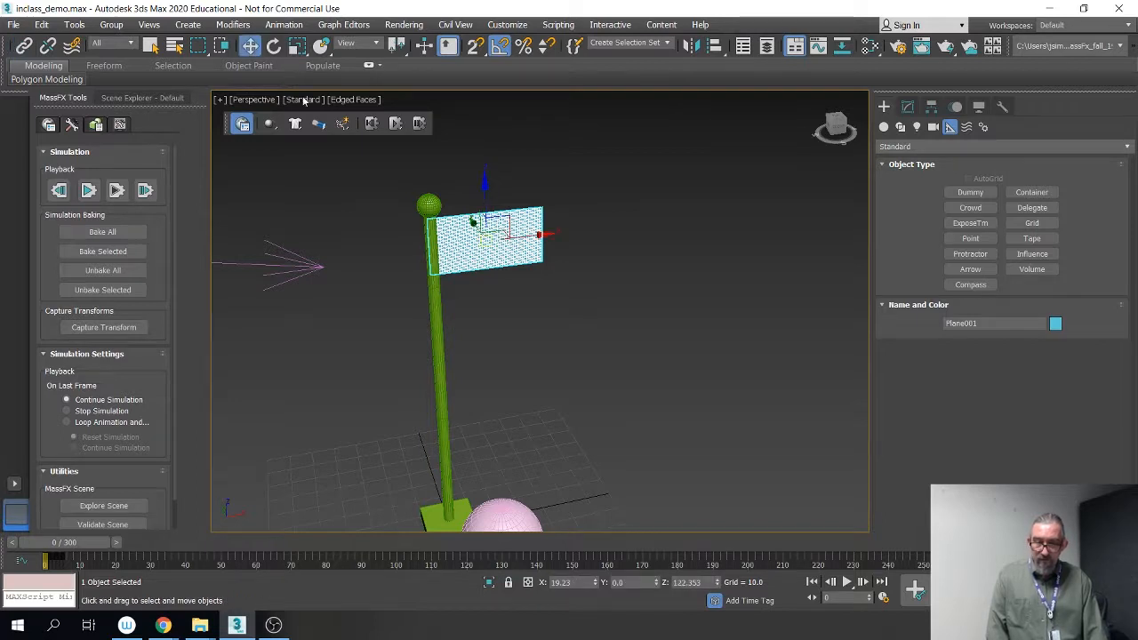
{"action": "left_click", "coordinate": [396, 124]}
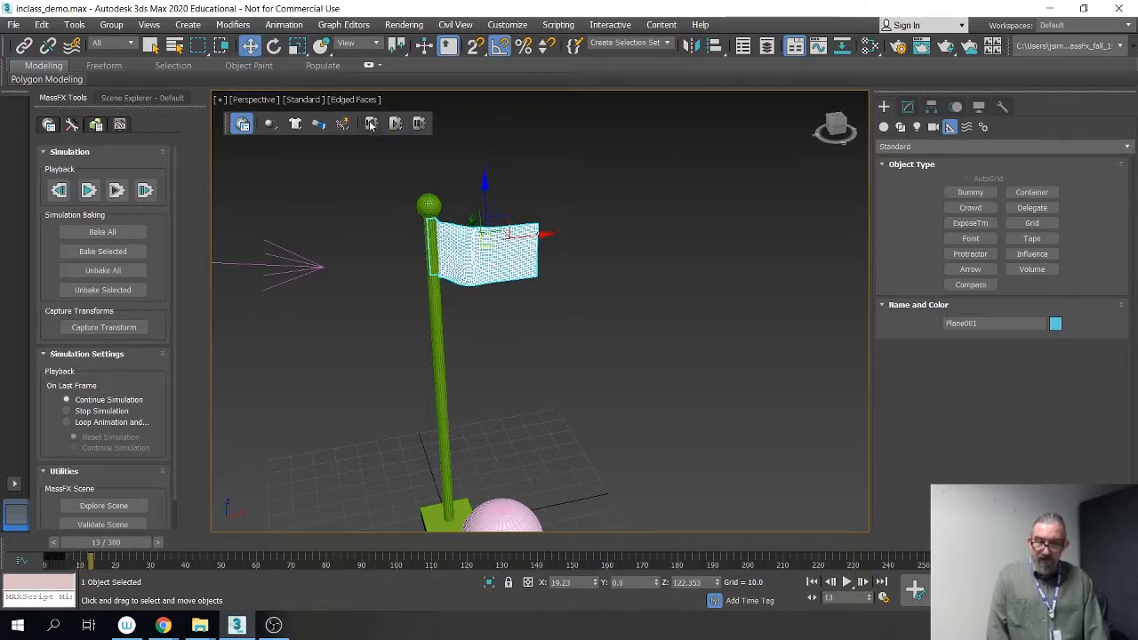
{"action": "left_click", "coordinate": [371, 123]}
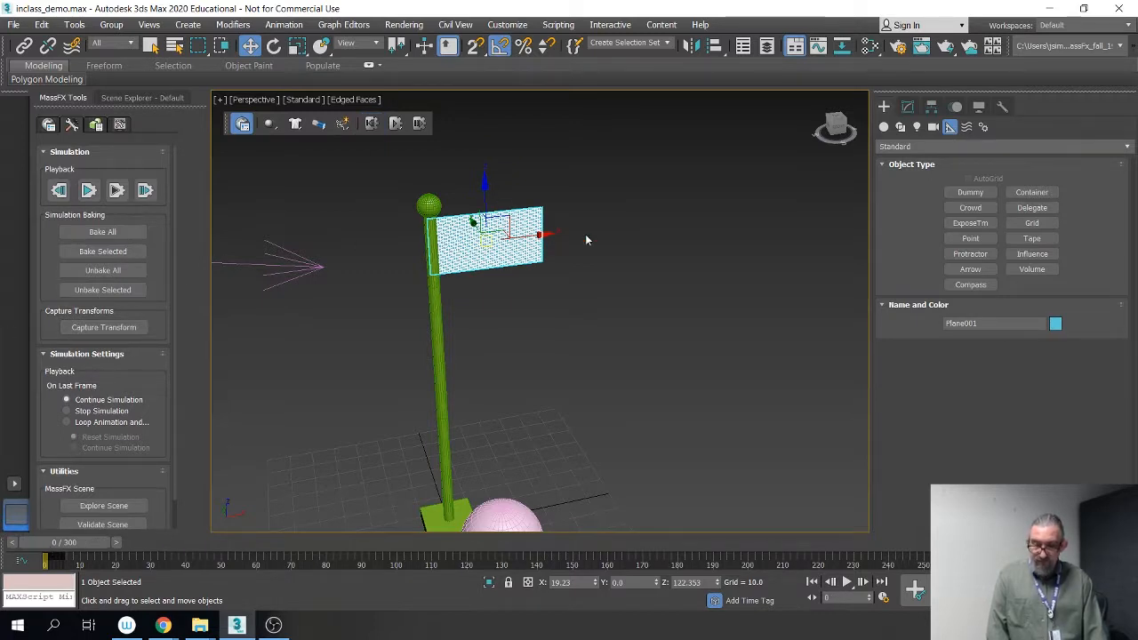
Step: Unbake all MassFX objects and run the simulation to frame 18, stopping with the flag drooping from the pole
{"action": "left_click", "coordinate": [108, 270]}
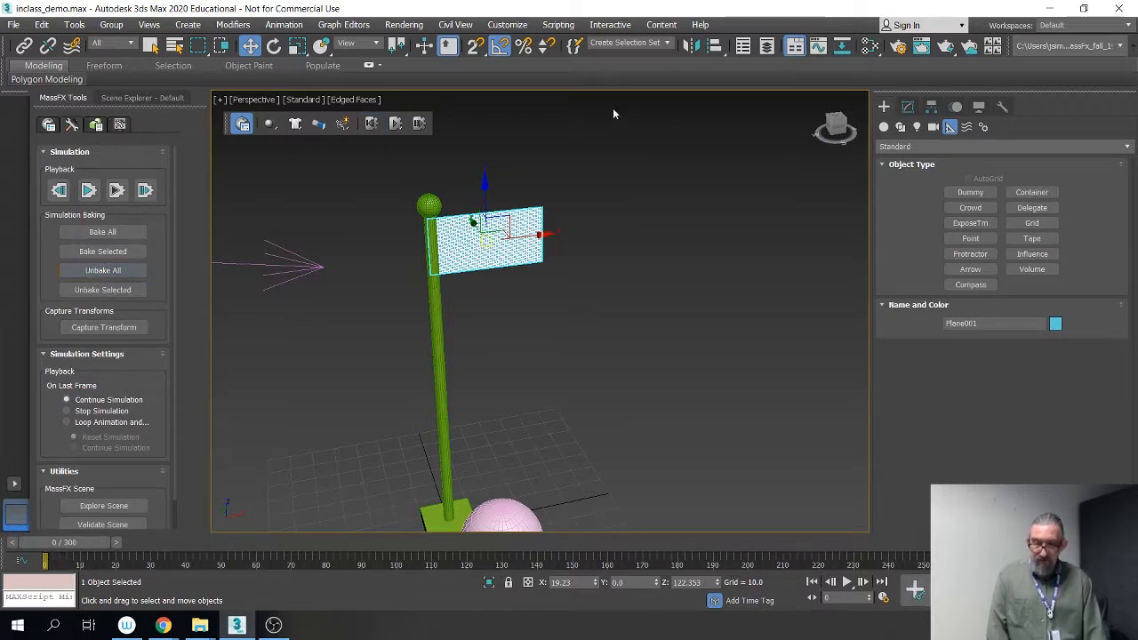
{"action": "left_click", "coordinate": [397, 127]}
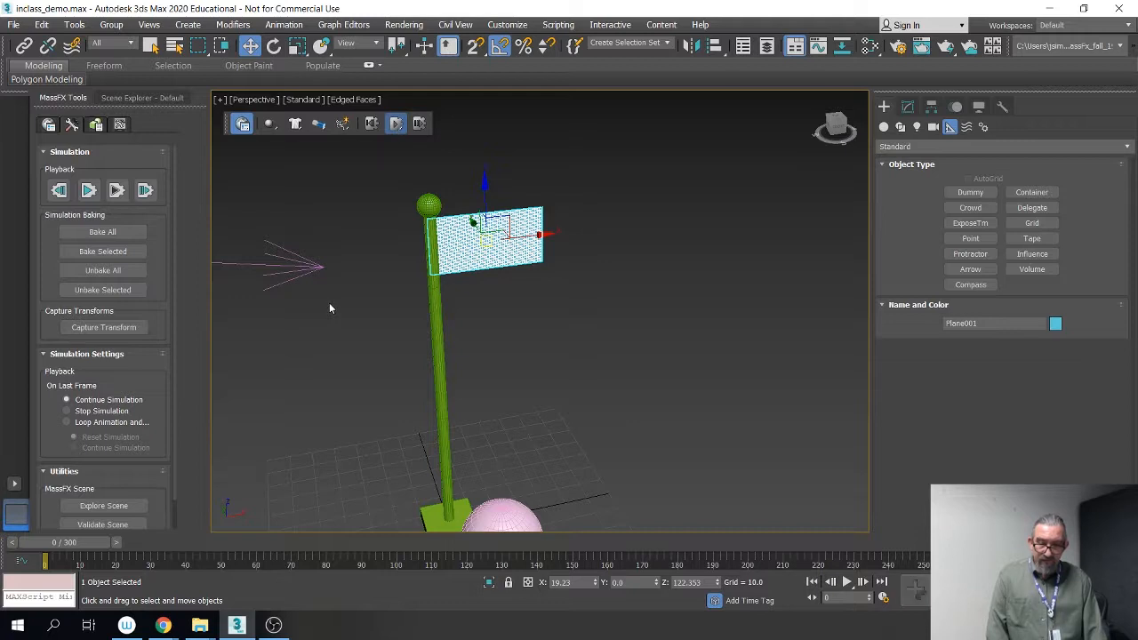
{"action": "left_click", "coordinate": [396, 127]}
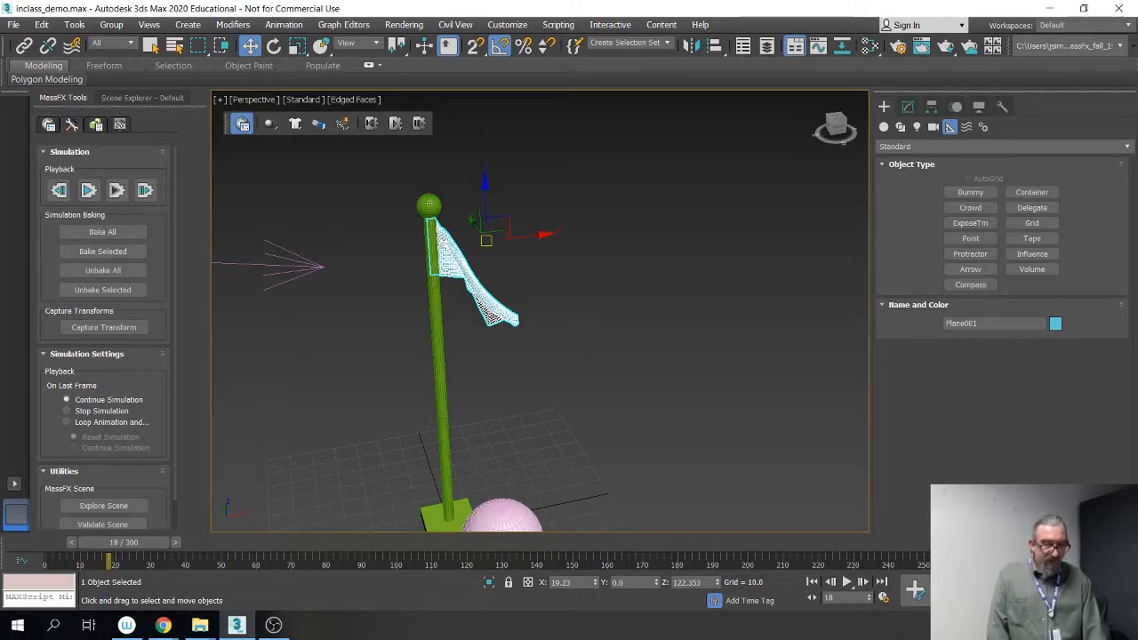
Step: Capture the flag's drooping shape as the mCloth initial state and return the timeline to frame 0
{"action": "left_click", "coordinate": [906, 107]}
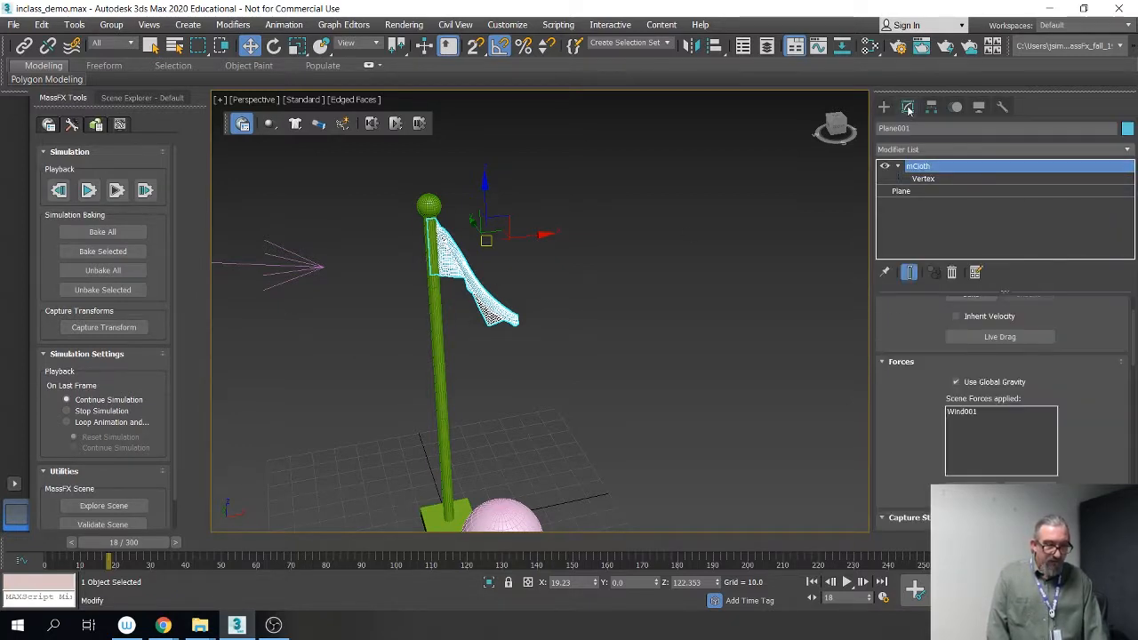
{"action": "scroll", "coordinate": [1097, 440], "scroll_direction": "down", "scroll_amount": 5}
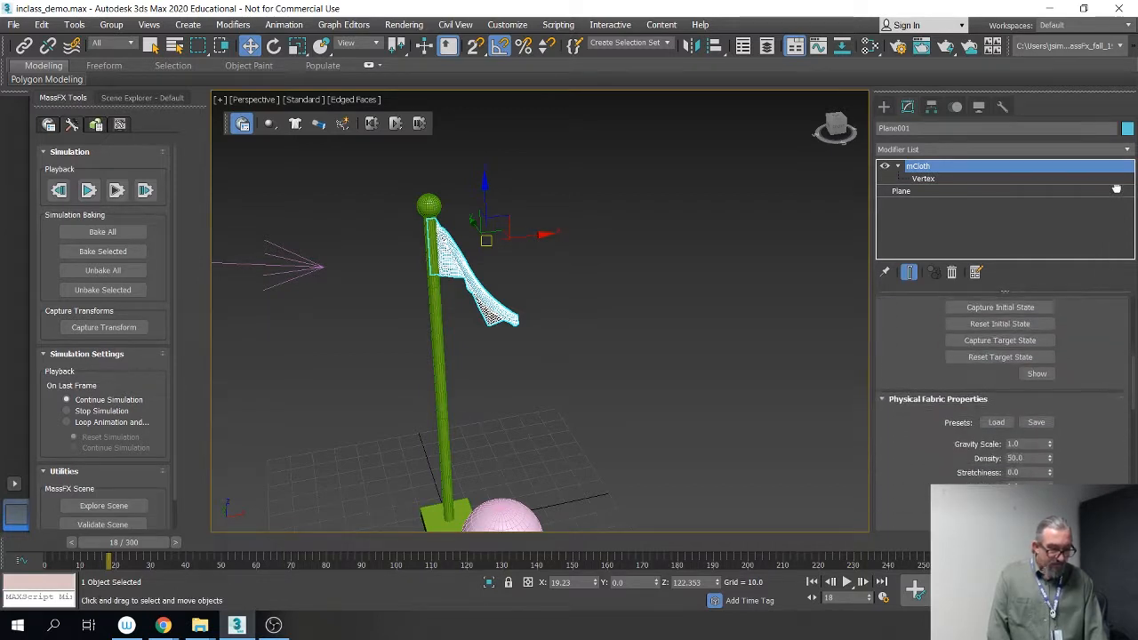
{"action": "left_click", "coordinate": [1010, 308]}
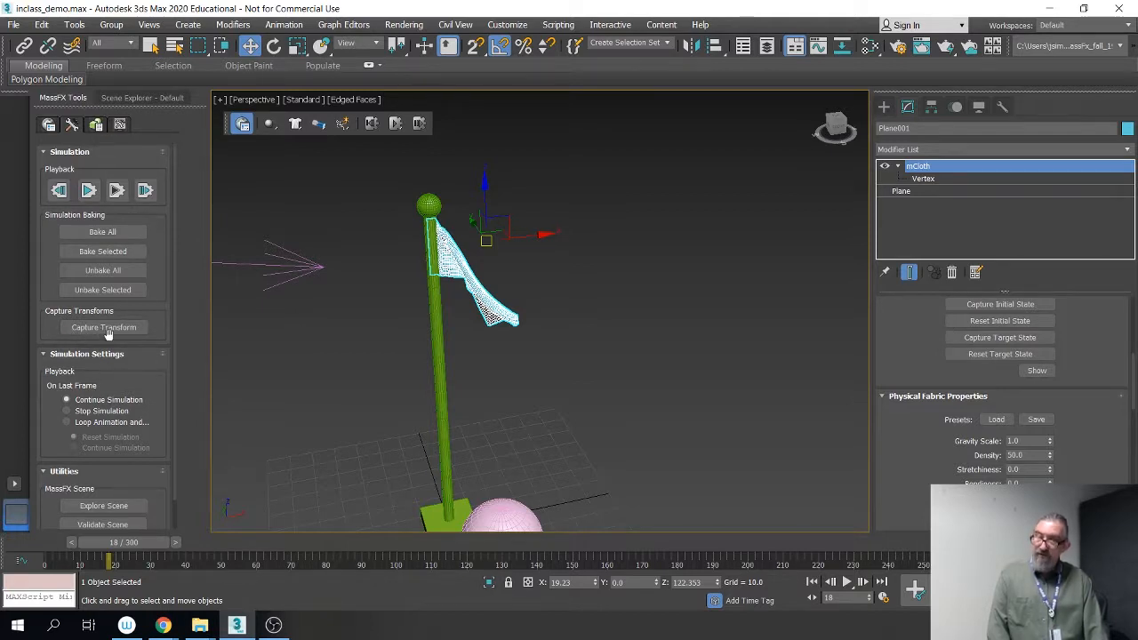
{"action": "left_click", "coordinate": [1003, 308]}
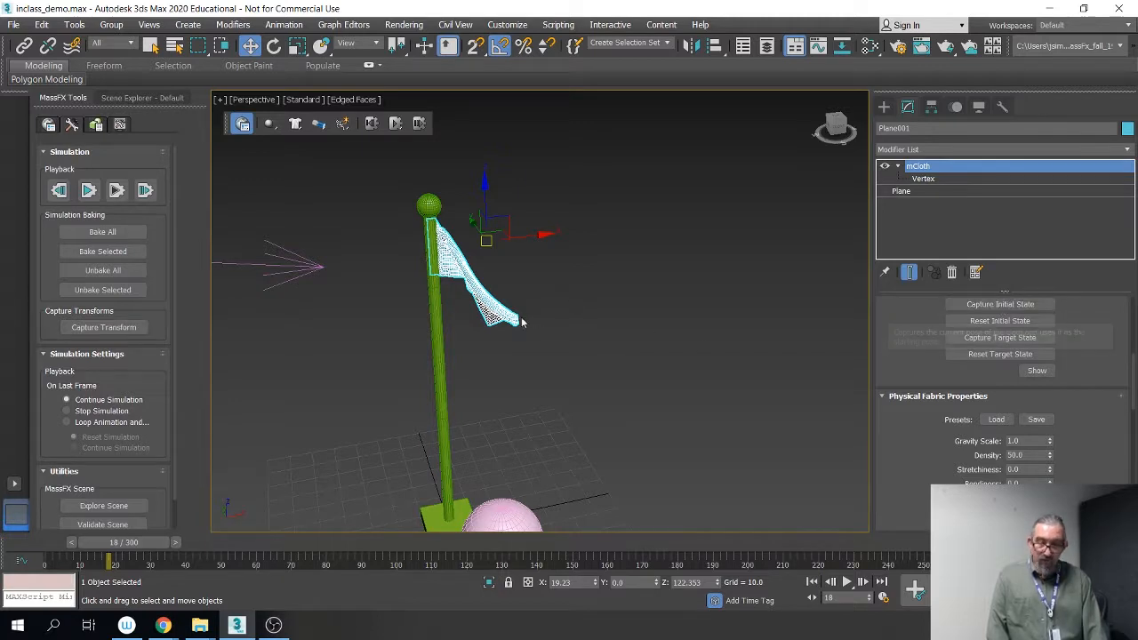
{"action": "left_click", "coordinate": [1000, 305]}
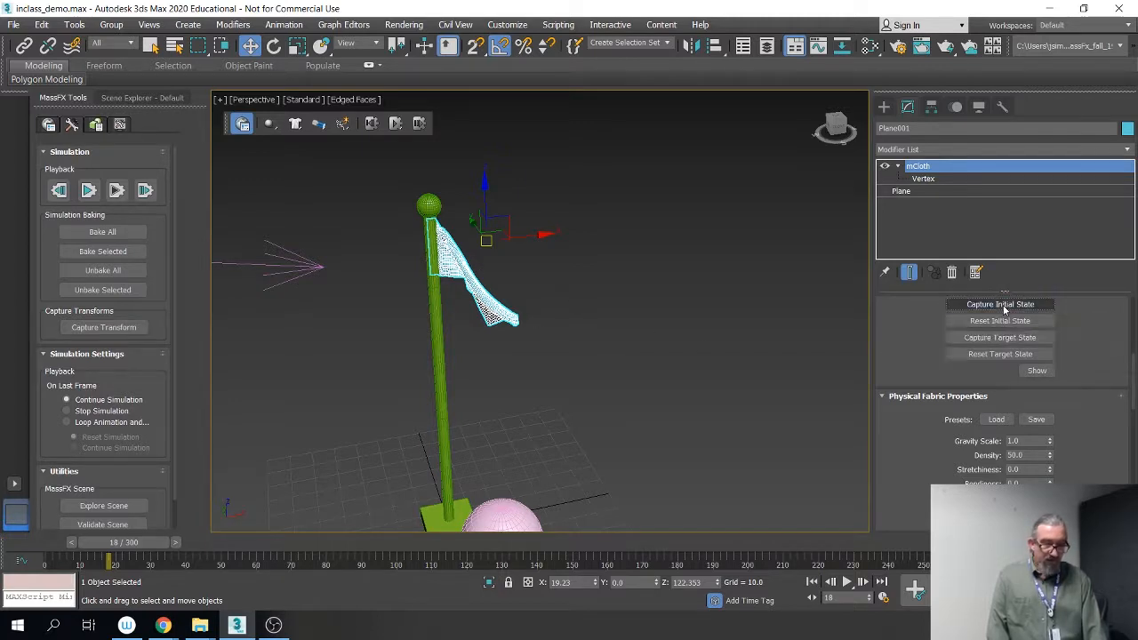
{"action": "key", "text": "Home"}
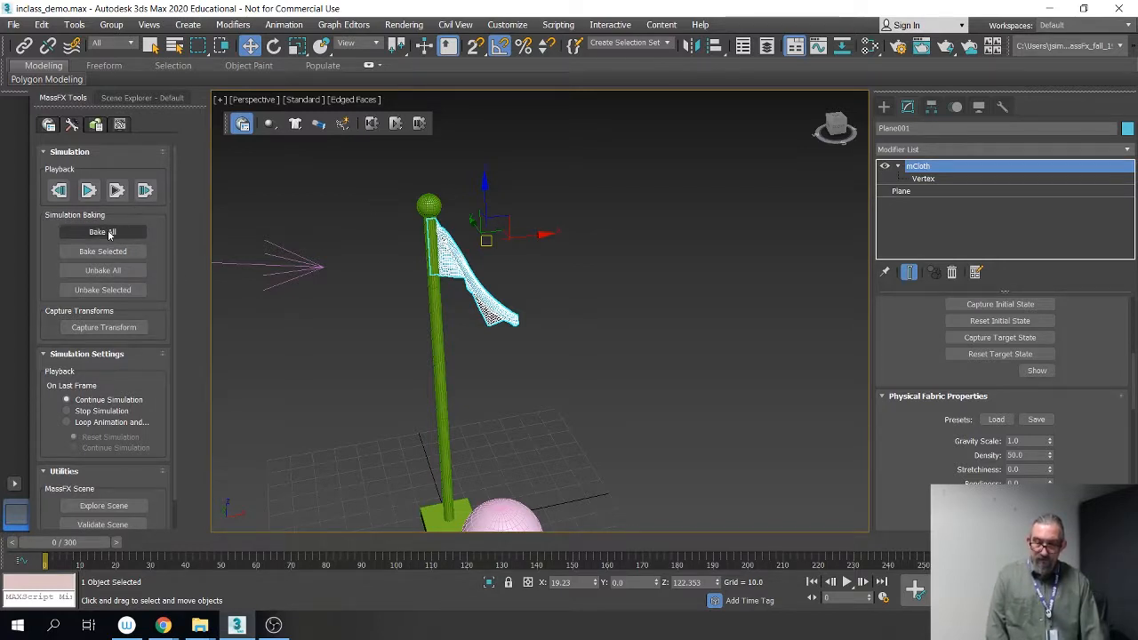
Step: Select a box in the red brick tower and bake the MassFX simulation for all objects
{"action": "scroll", "coordinate": [614, 326], "scroll_direction": "down", "scroll_amount": 6}
{"action": "middle_click_drag", "start_coordinate": [619, 325], "coordinate": [602, 299]}
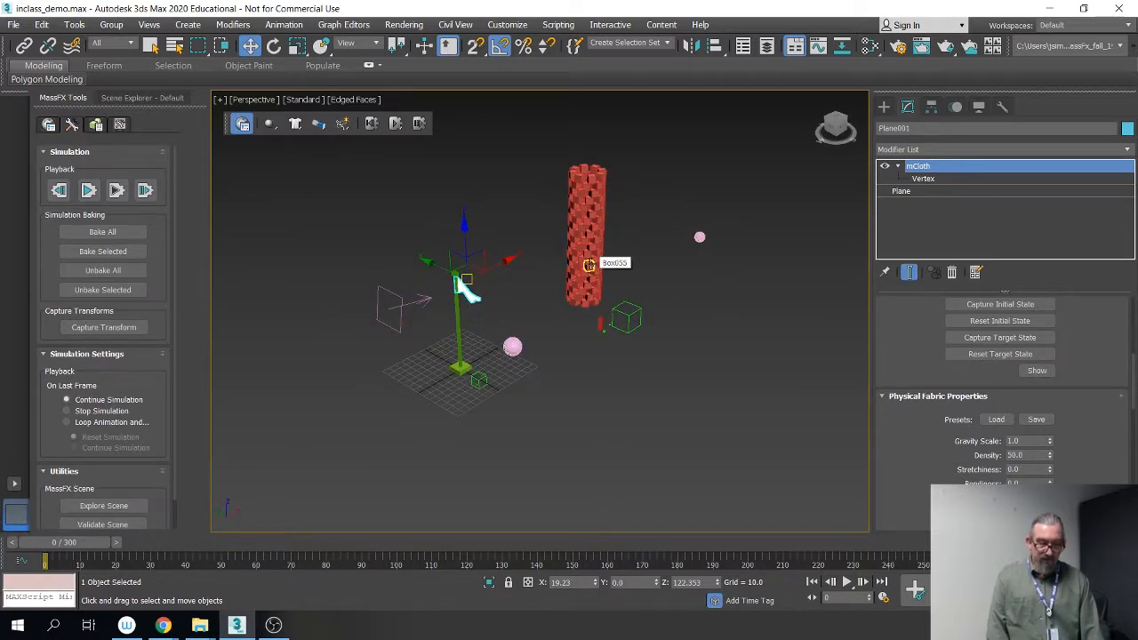
{"action": "left_click", "coordinate": [588, 265]}
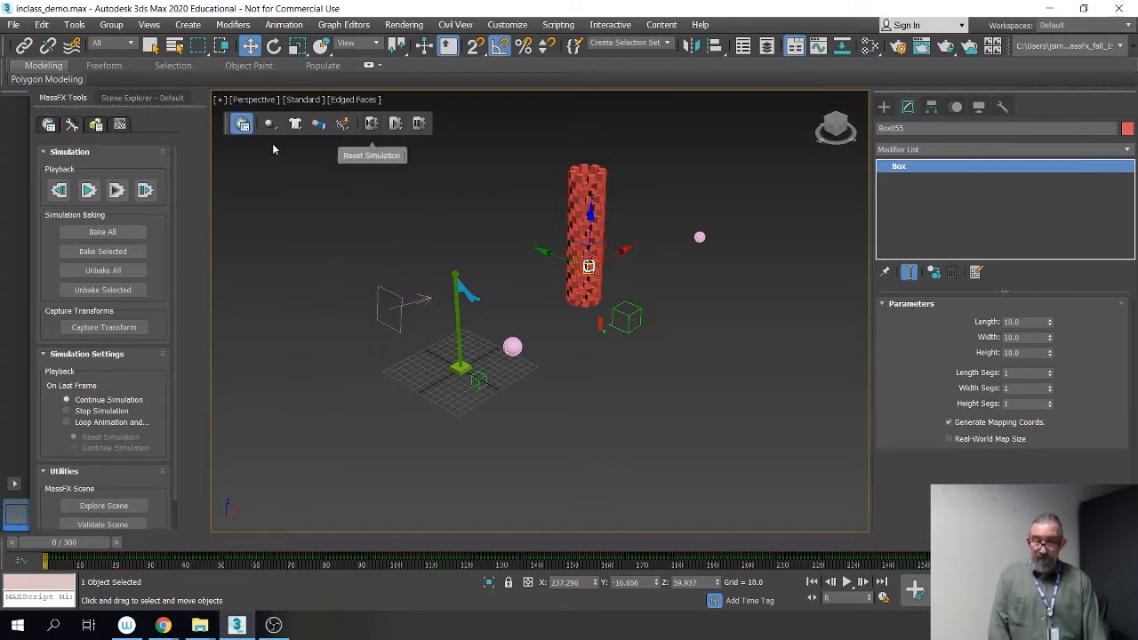
{"action": "left_click", "coordinate": [108, 233]}
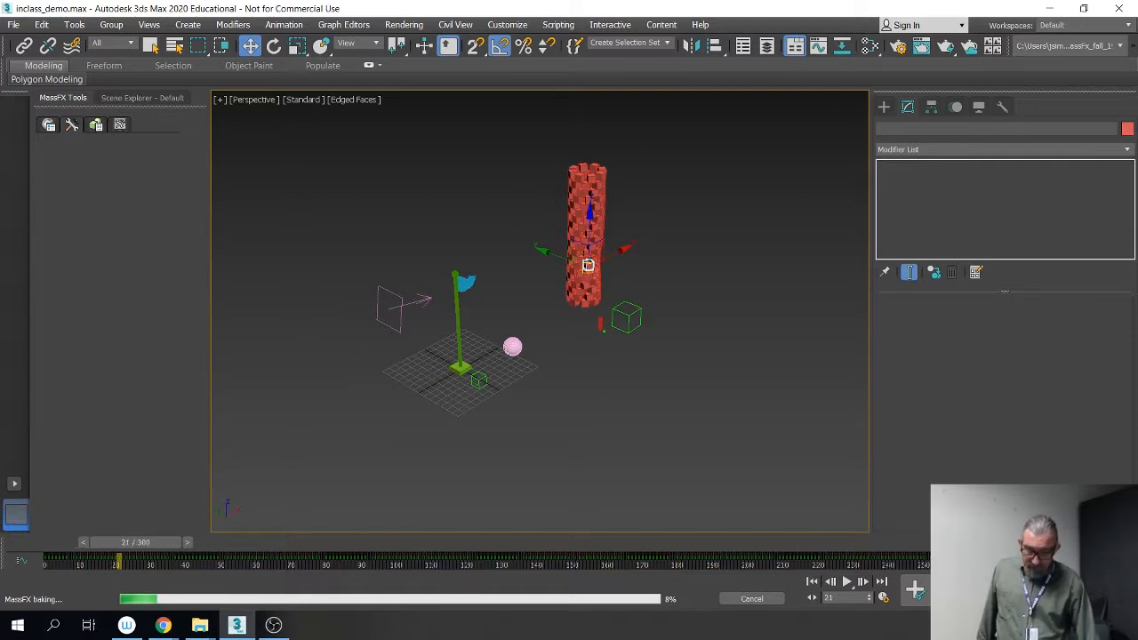
Step: Switch to the YouTube channel in Chrome and look through its uploaded videos for an older MassFX example
{"action": "mouse_move", "coordinate": [164, 624]}
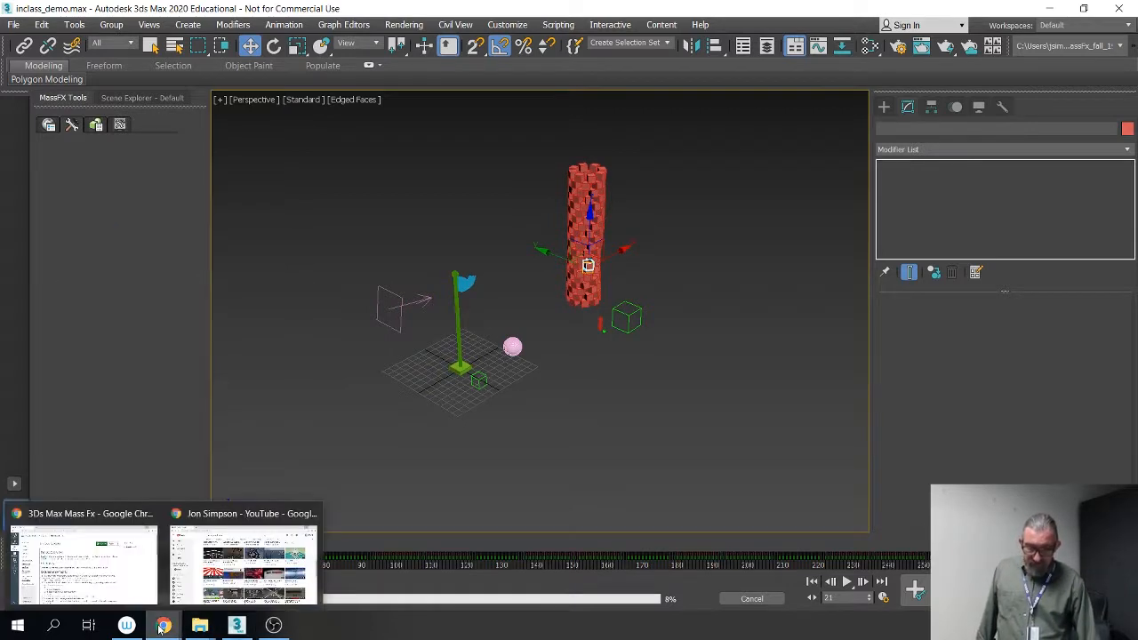
{"action": "left_click", "coordinate": [206, 565]}
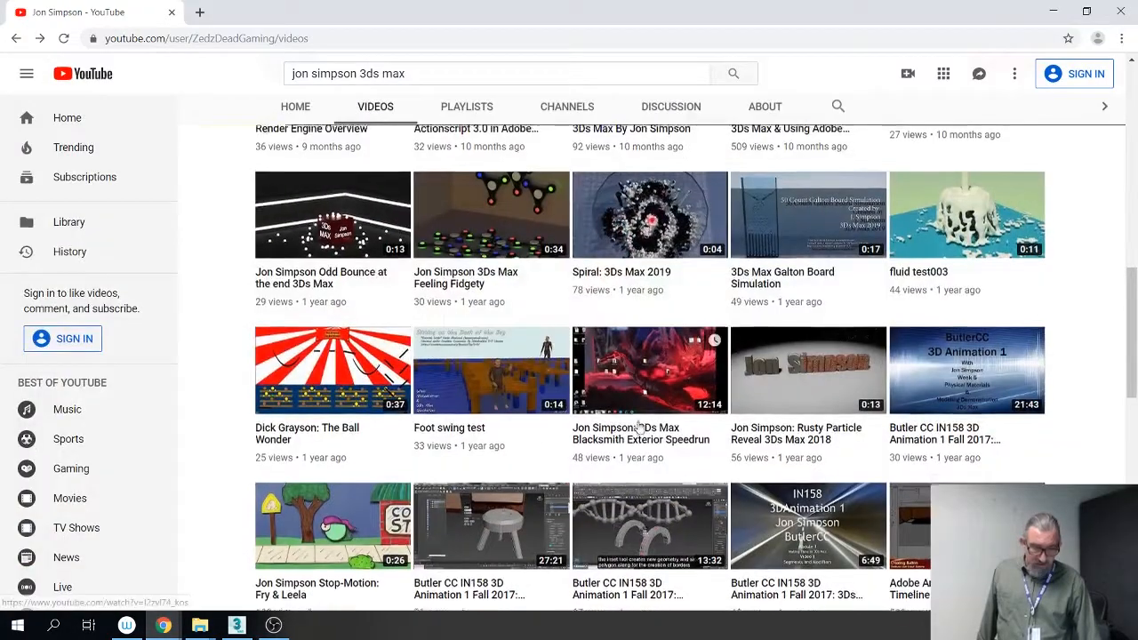
{"action": "scroll", "coordinate": [634, 427], "scroll_direction": "up", "scroll_amount": 10}
{"action": "scroll", "coordinate": [634, 427], "scroll_direction": "up", "scroll_amount": 1}
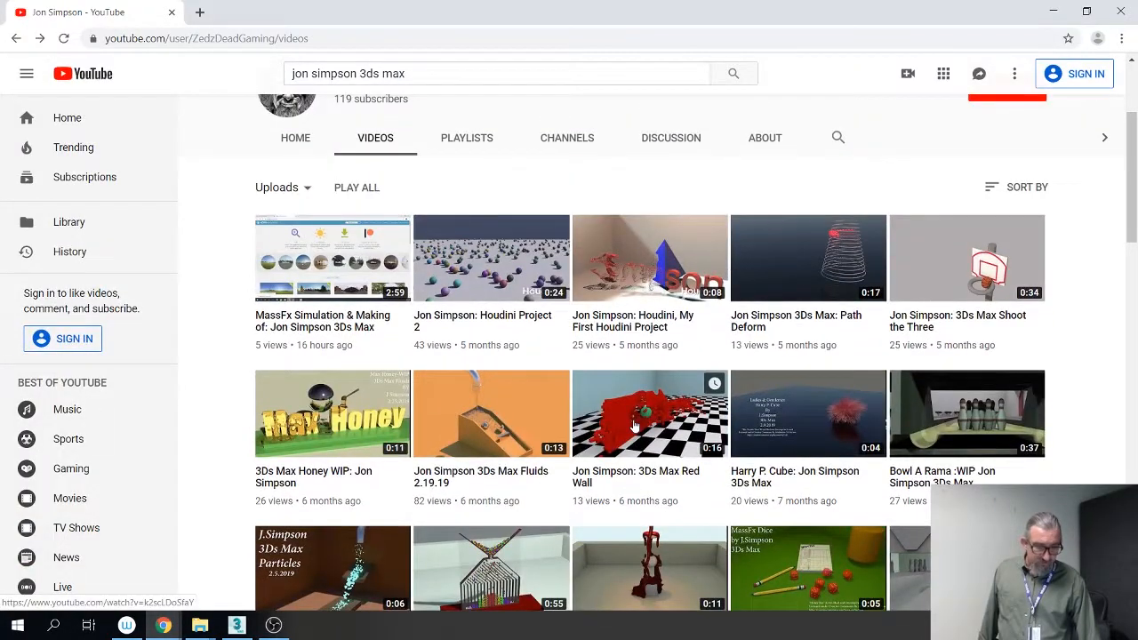
{"action": "scroll", "coordinate": [634, 427], "scroll_direction": "down", "scroll_amount": 3}
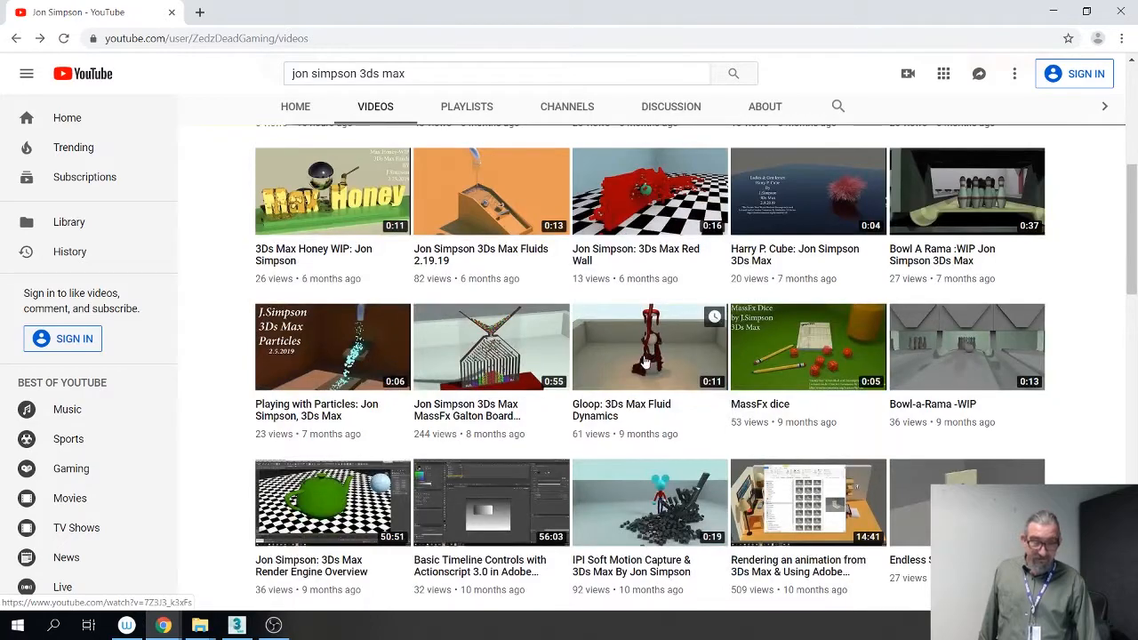
{"action": "scroll", "coordinate": [702, 347], "scroll_direction": "down", "scroll_amount": 1}
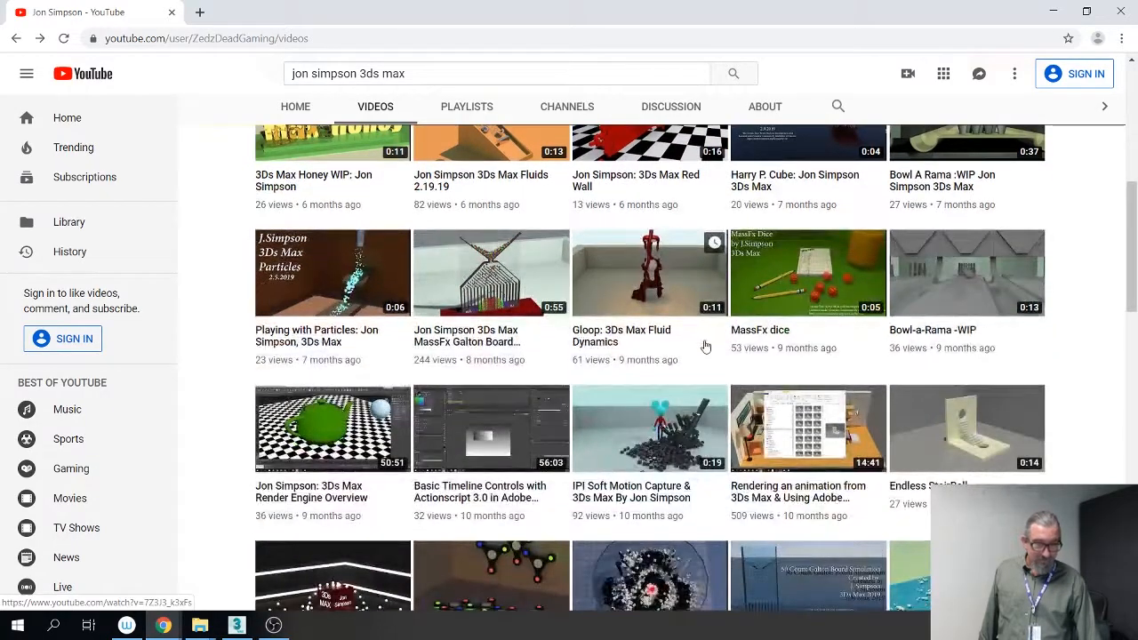
{"action": "scroll", "coordinate": [702, 352], "scroll_direction": "up", "scroll_amount": 5}
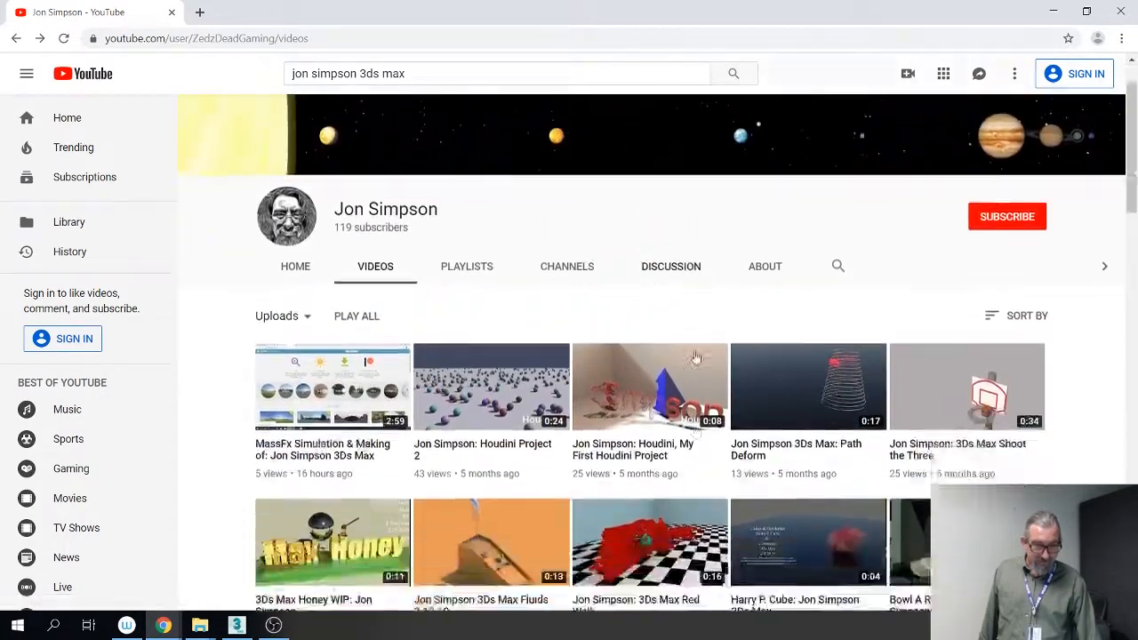
{"action": "scroll", "coordinate": [696, 358], "scroll_direction": "down", "scroll_amount": 12}
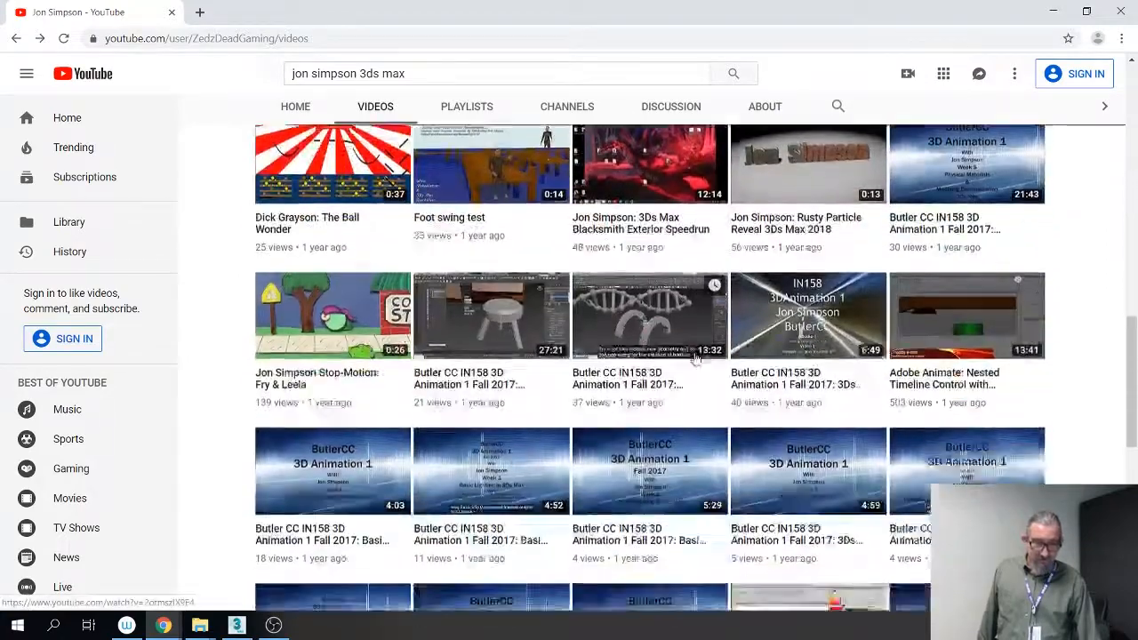
{"action": "scroll", "coordinate": [696, 358], "scroll_direction": "down", "scroll_amount": 8}
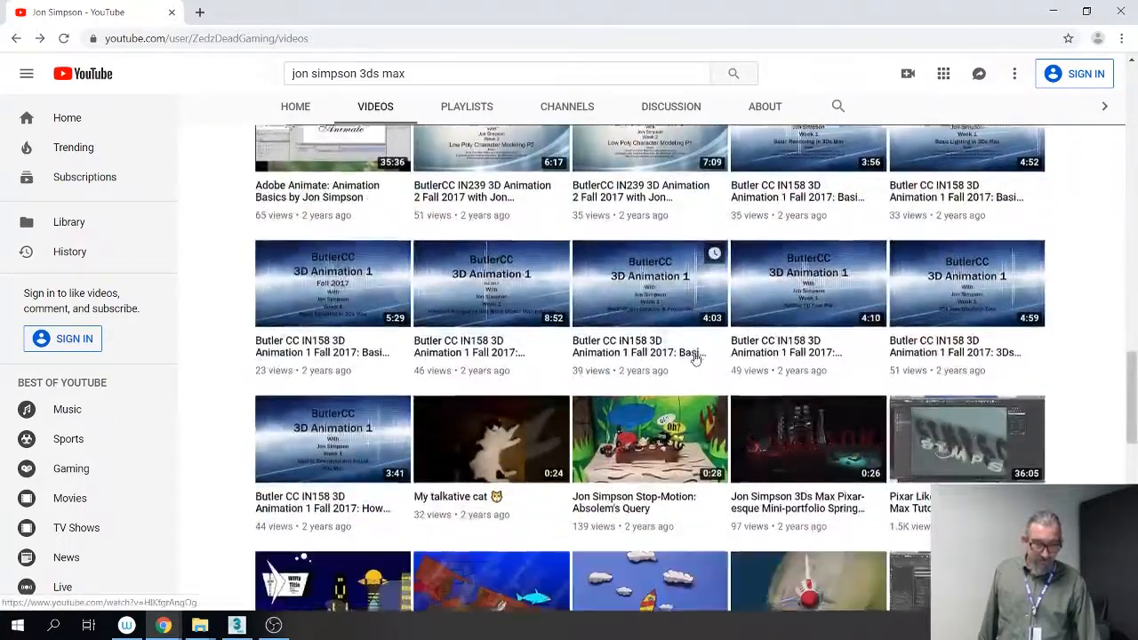
{"action": "scroll", "coordinate": [696, 358], "scroll_direction": "down", "scroll_amount": 9}
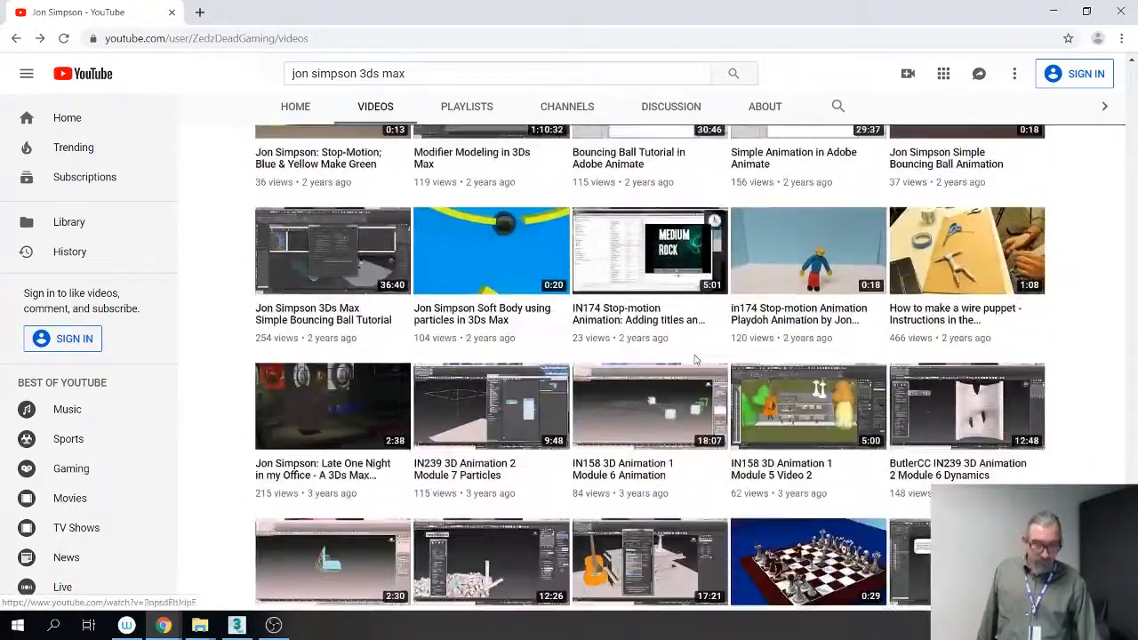
{"action": "scroll", "coordinate": [696, 360], "scroll_direction": "down", "scroll_amount": 2}
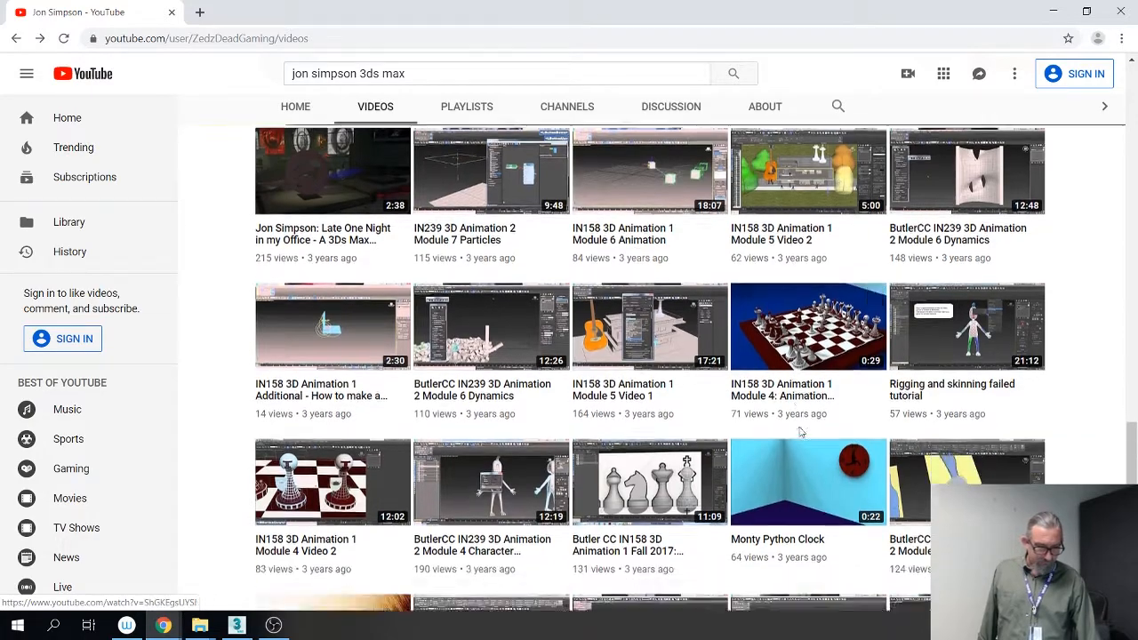
{"action": "scroll", "coordinate": [783, 431], "scroll_direction": "down", "scroll_amount": 3}
{"action": "scroll", "coordinate": [800, 430], "scroll_direction": "down", "scroll_amount": 7}
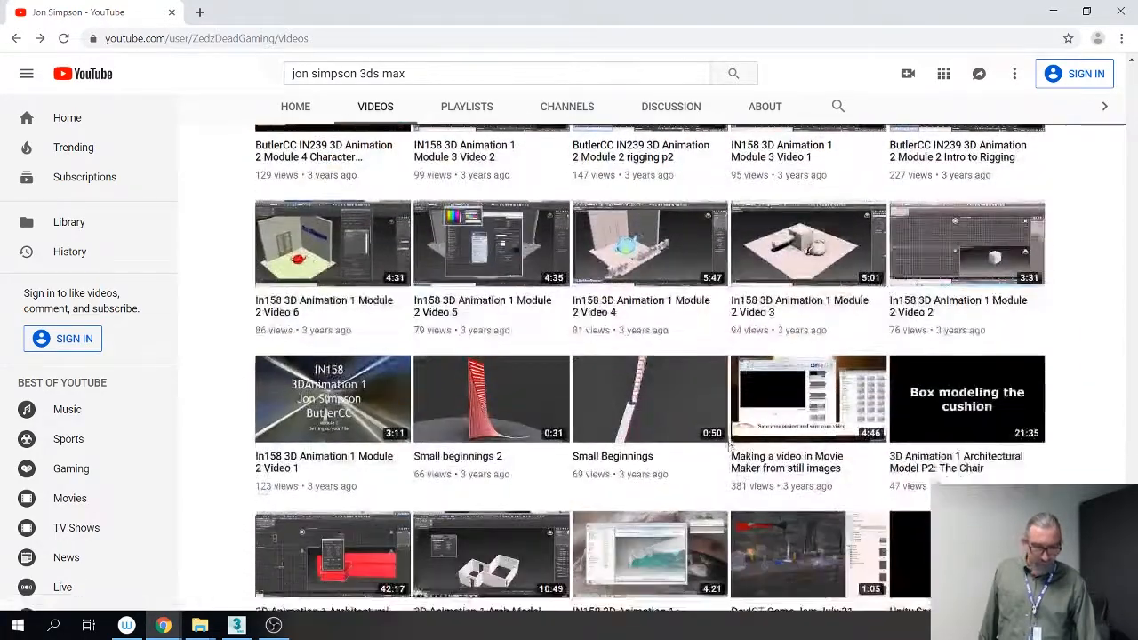
Step: Open the "Small beginnings 2" video and watch it in full screen
{"action": "scroll", "coordinate": [569, 418], "scroll_direction": "up", "scroll_amount": 2}
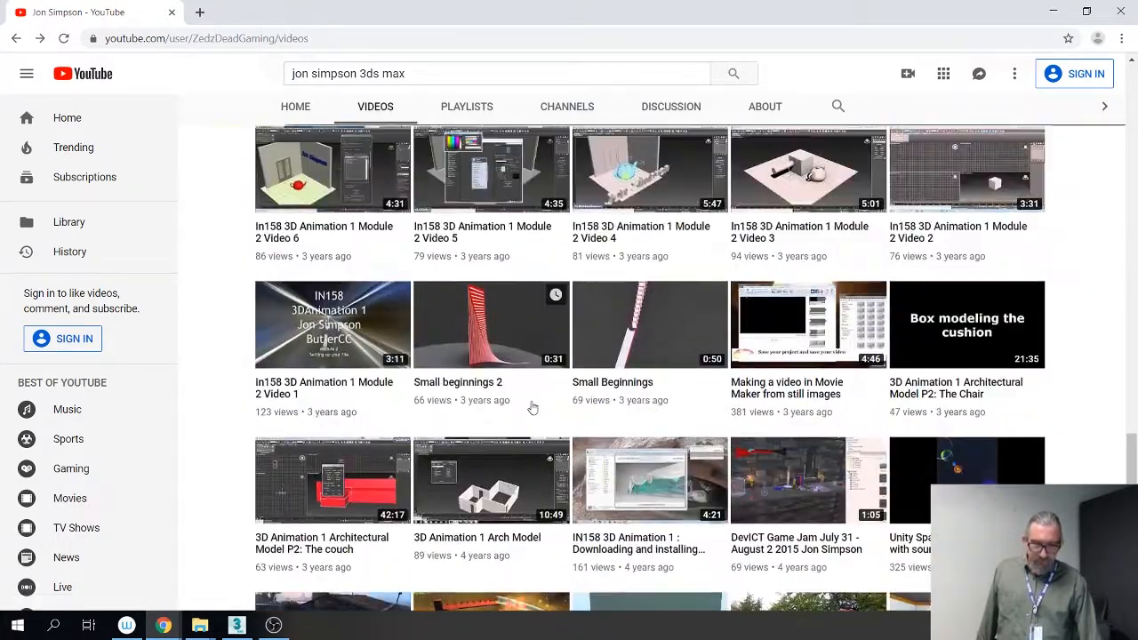
{"action": "left_click", "coordinate": [478, 332]}
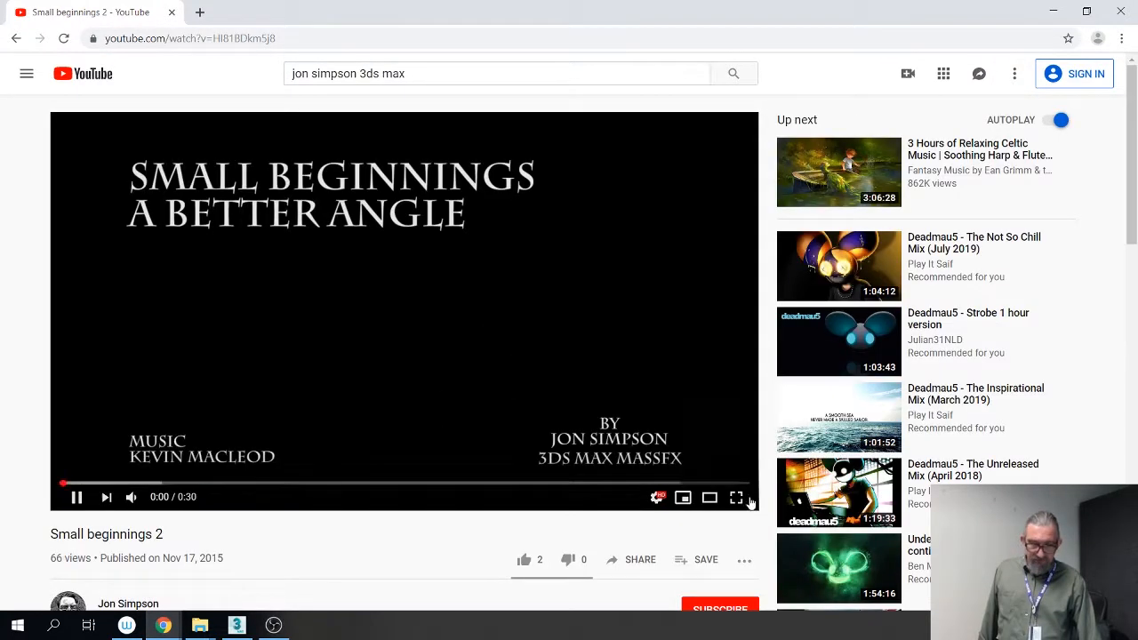
{"action": "left_click", "coordinate": [737, 495]}
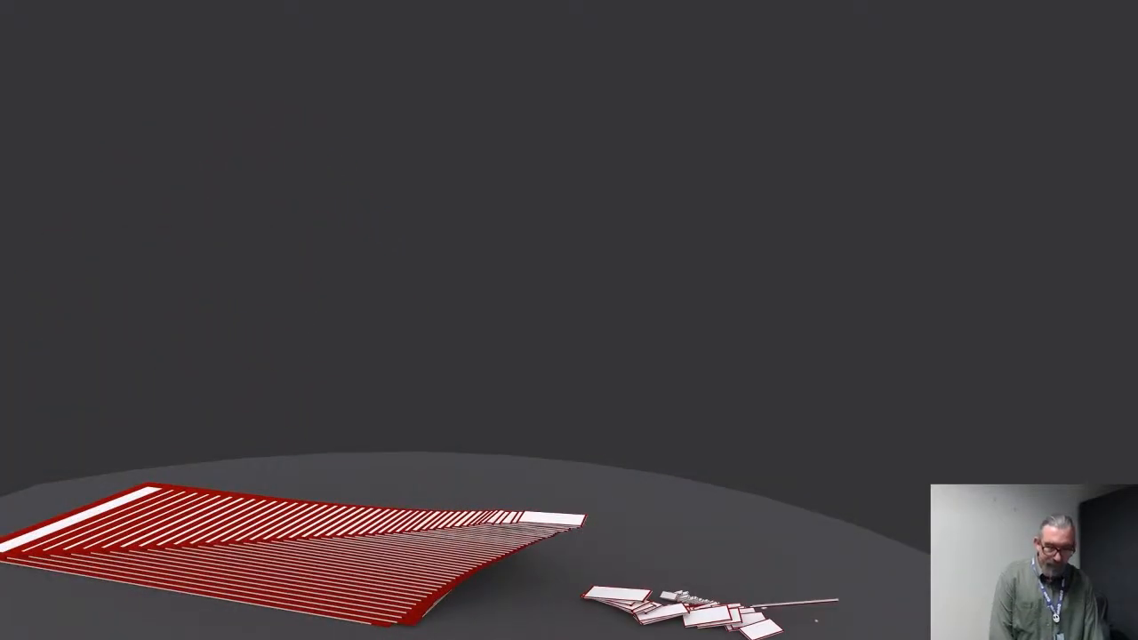
Step: Leave the full-screen video and look through the channel's older uploads for another dynamics simulation example
{"action": "key", "text": "Escape"}
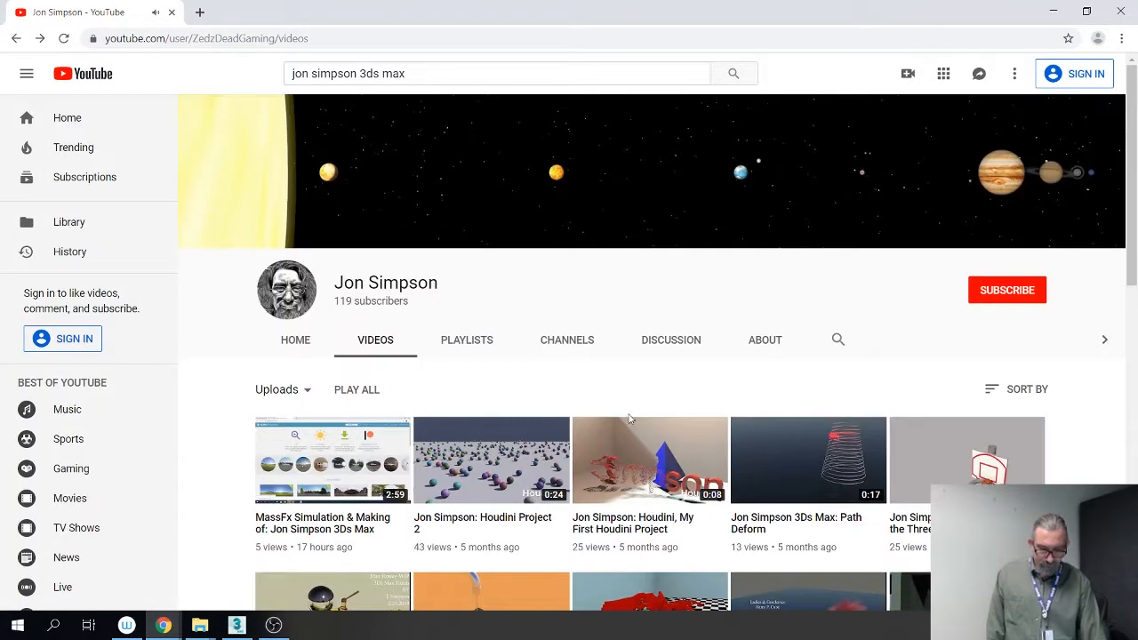
{"action": "scroll", "coordinate": [628, 417], "scroll_direction": "down", "scroll_amount": 3}
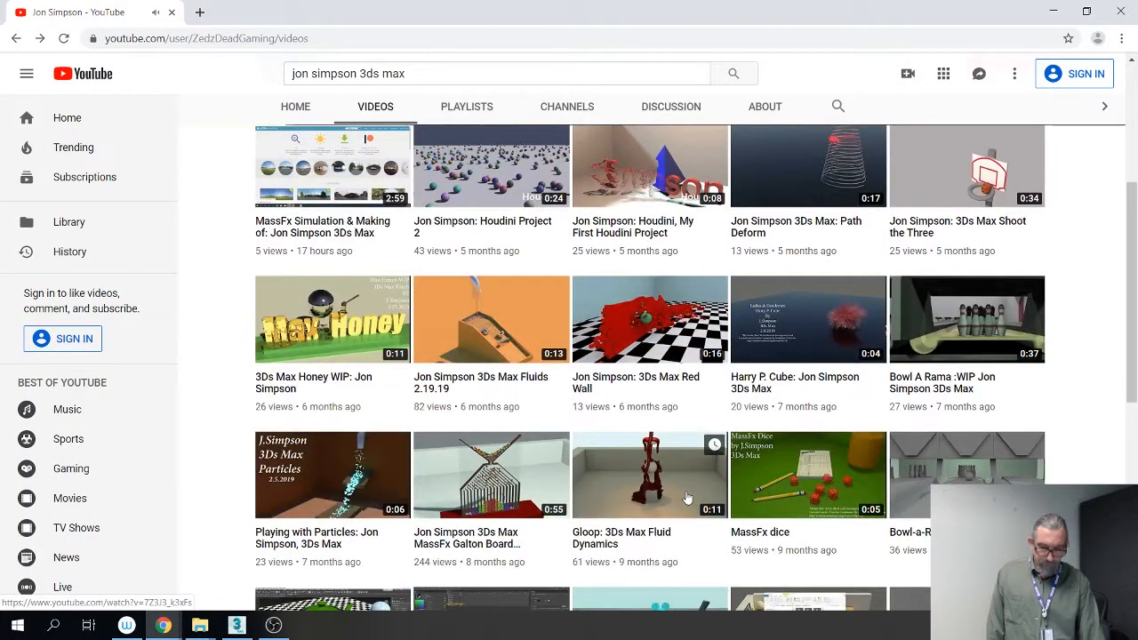
{"action": "scroll", "coordinate": [686, 498], "scroll_direction": "down", "scroll_amount": 5}
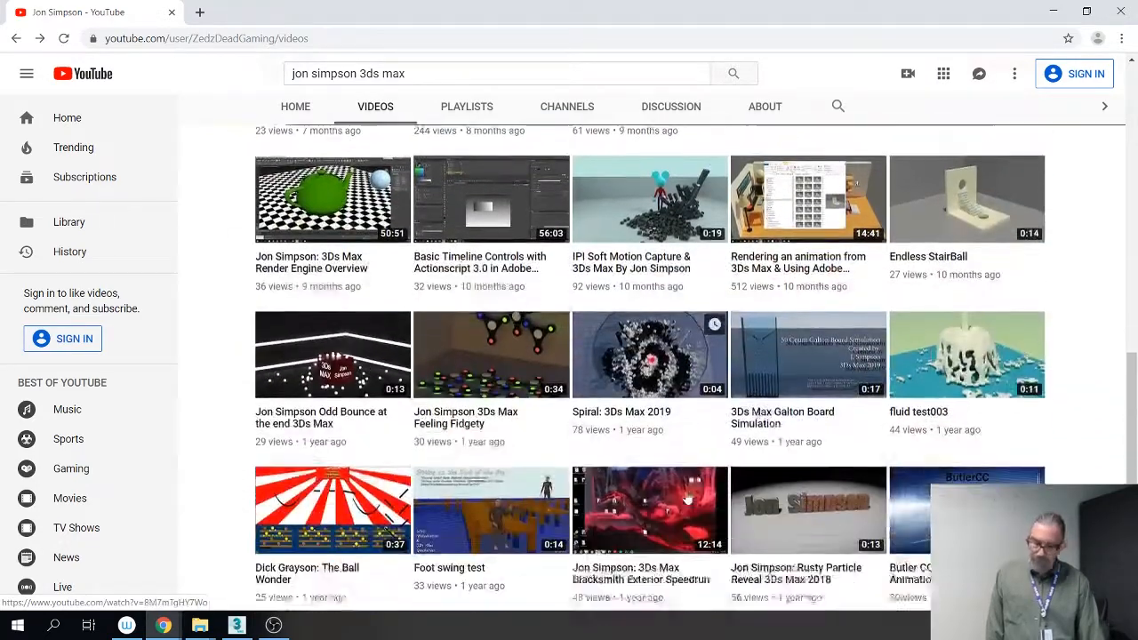
{"action": "scroll", "coordinate": [687, 500], "scroll_direction": "down", "scroll_amount": 7}
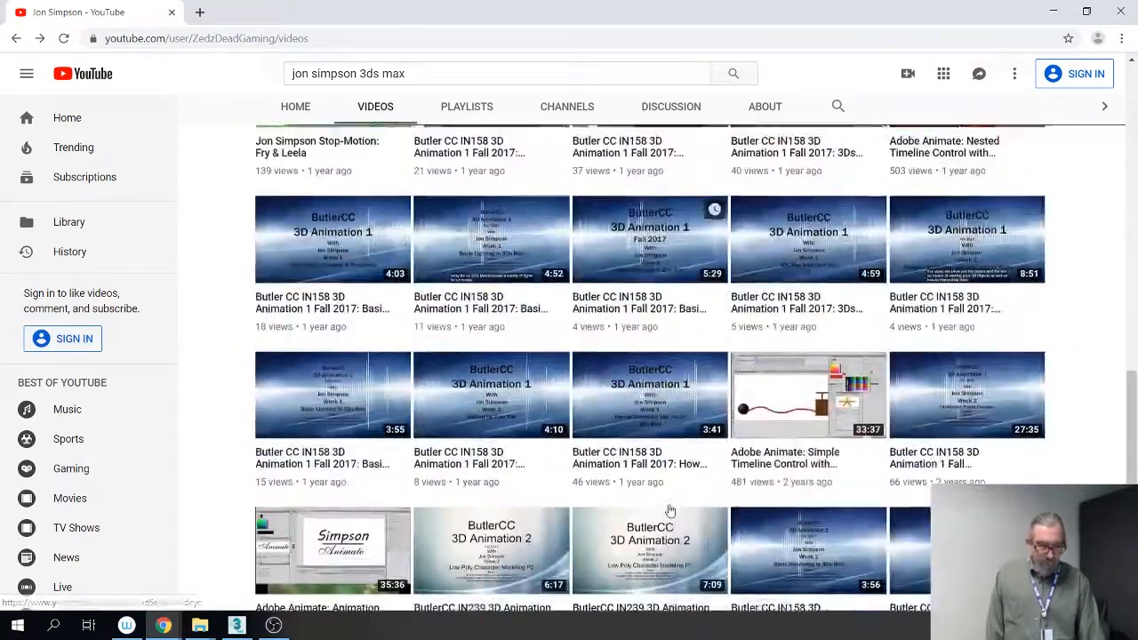
{"action": "scroll", "coordinate": [671, 509], "scroll_direction": "down", "scroll_amount": 8}
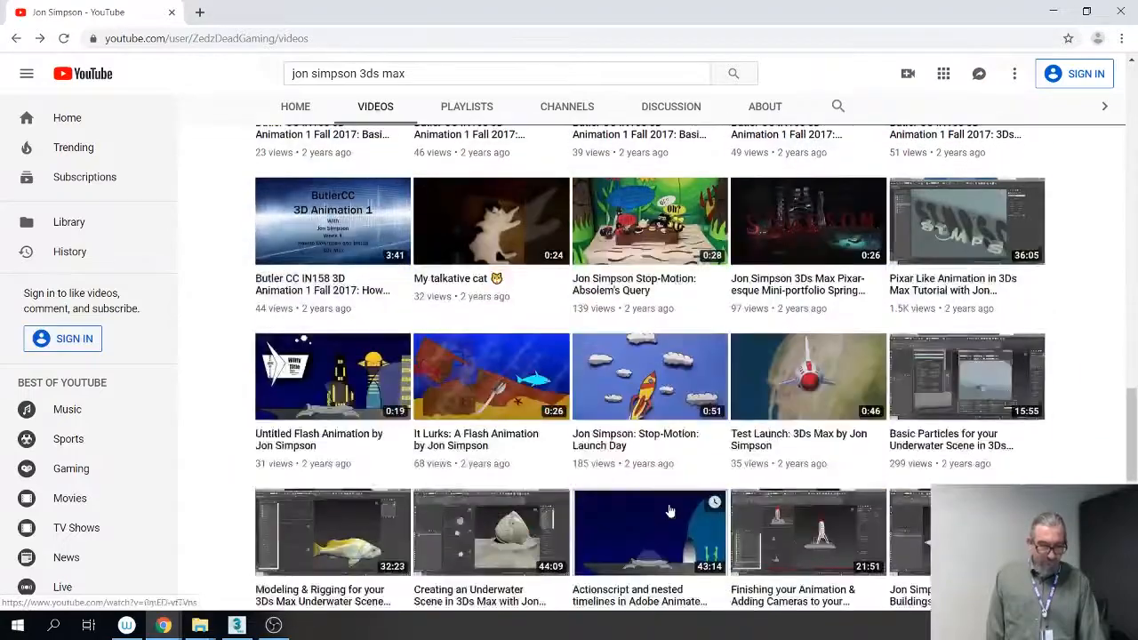
{"action": "scroll", "coordinate": [670, 509], "scroll_direction": "down", "scroll_amount": 4}
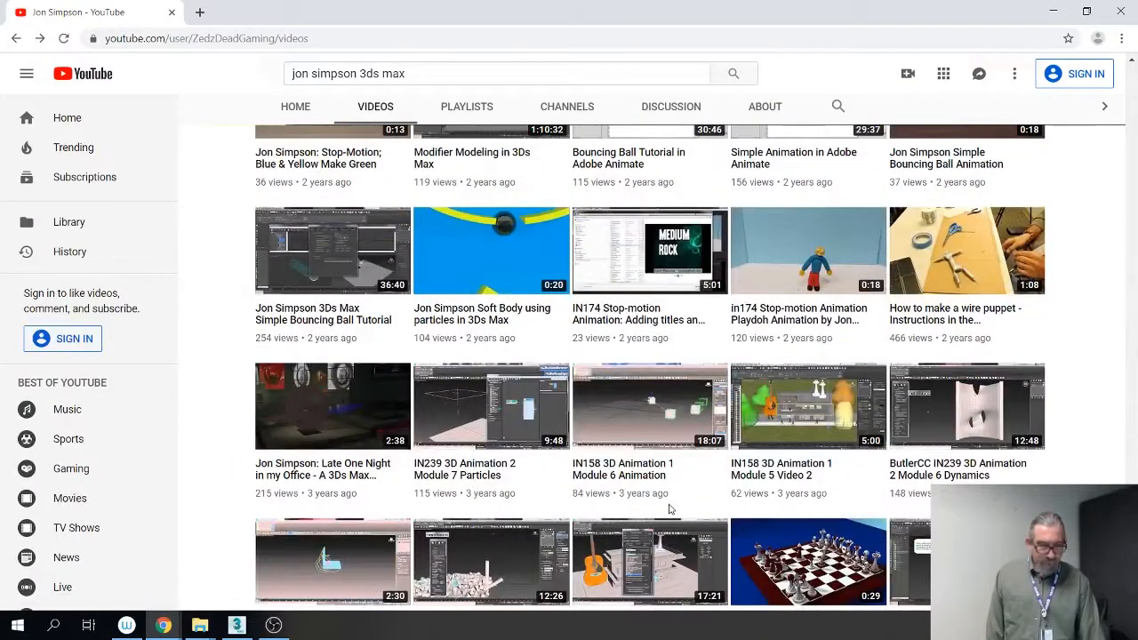
{"action": "scroll", "coordinate": [670, 509], "scroll_direction": "down", "scroll_amount": 6}
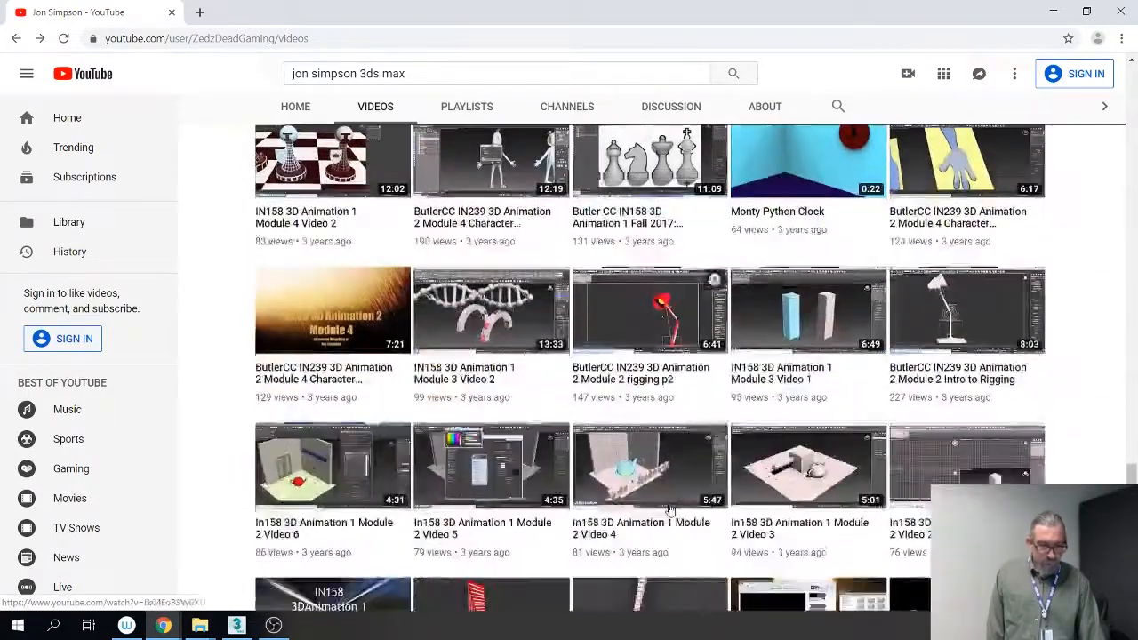
{"action": "scroll", "coordinate": [670, 510], "scroll_direction": "down", "scroll_amount": 4}
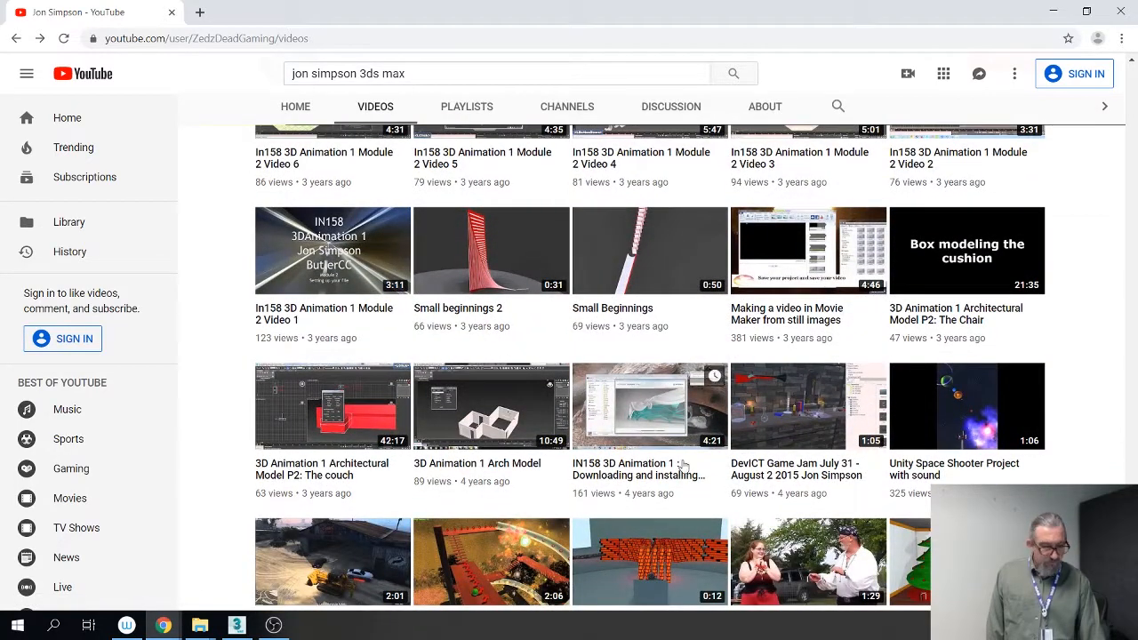
{"action": "scroll", "coordinate": [596, 478], "scroll_direction": "down", "scroll_amount": 1}
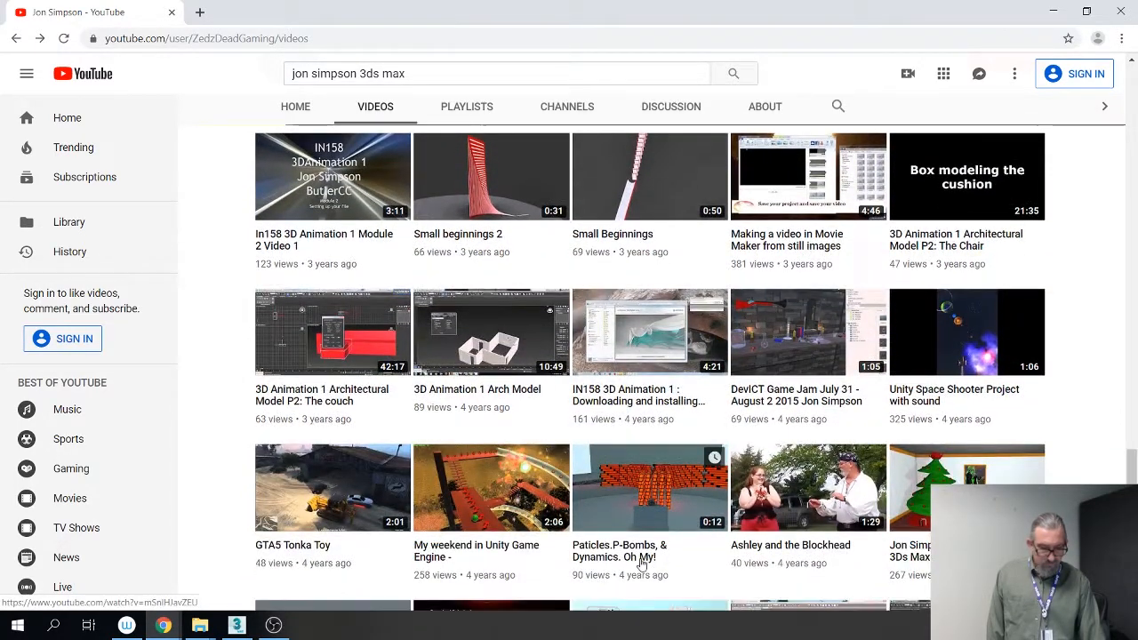
{"action": "scroll", "coordinate": [641, 563], "scroll_direction": "down", "scroll_amount": 1}
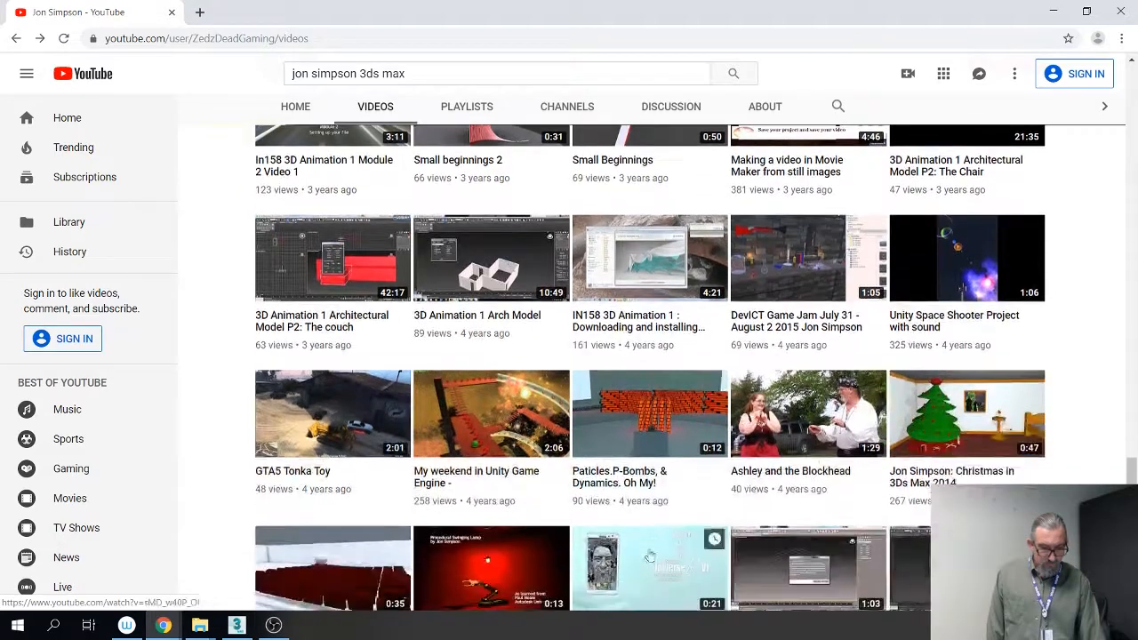
Step: Watch the "Paticles.P-Bombs, & Dynamics. Oh My!" video in full screen and return to the channel's uploads
{"action": "left_click", "coordinate": [649, 430]}
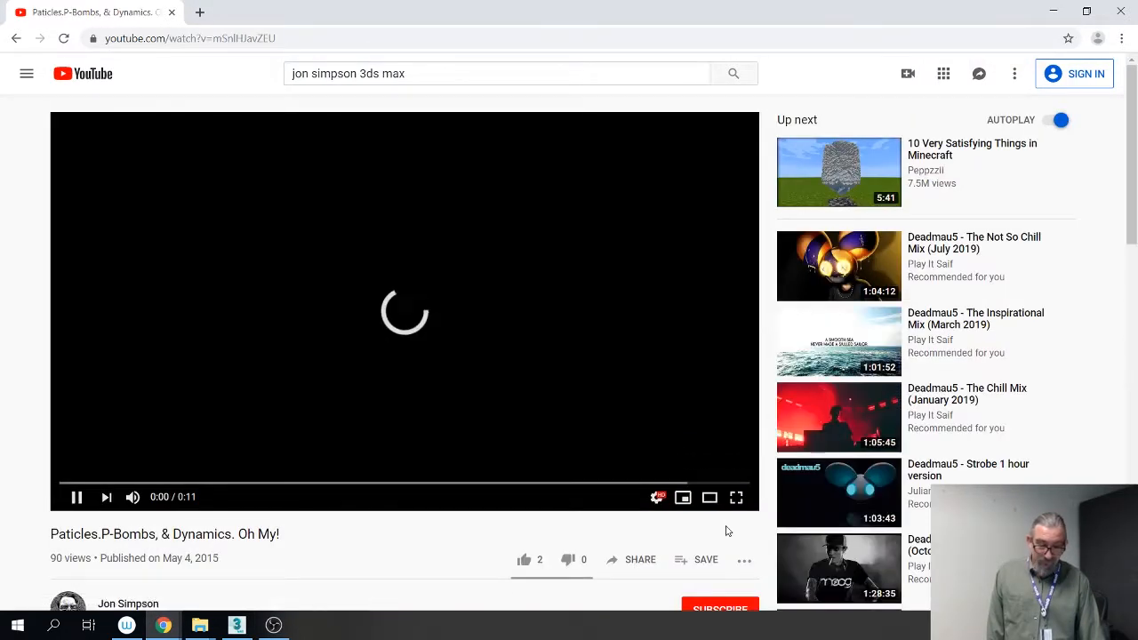
{"action": "left_click", "coordinate": [736, 499]}
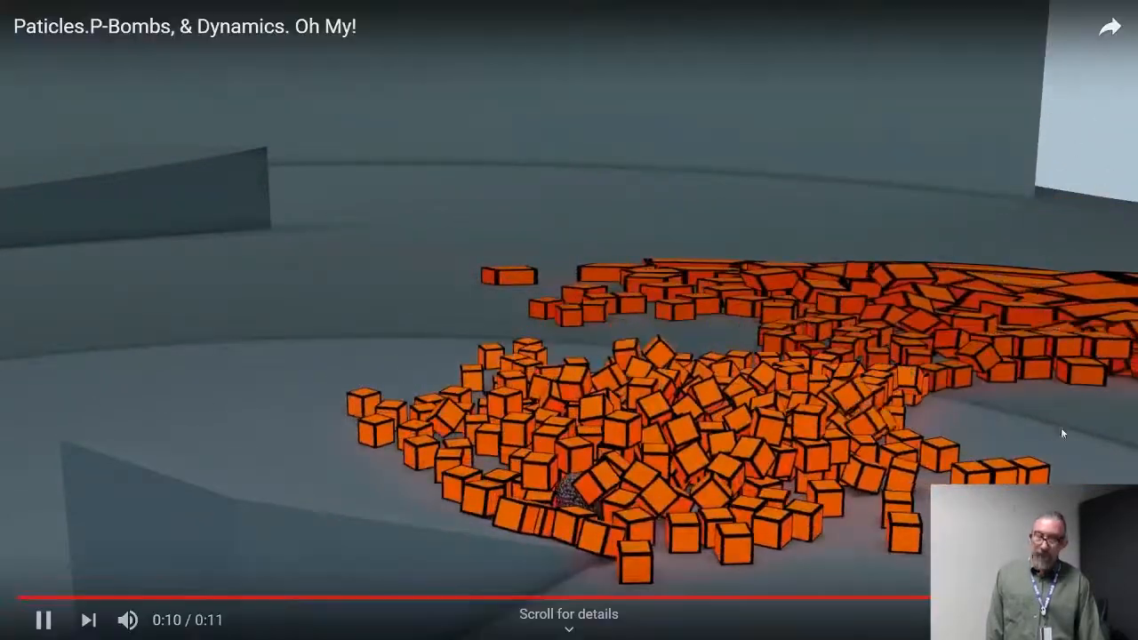
{"action": "key", "text": "Escape"}
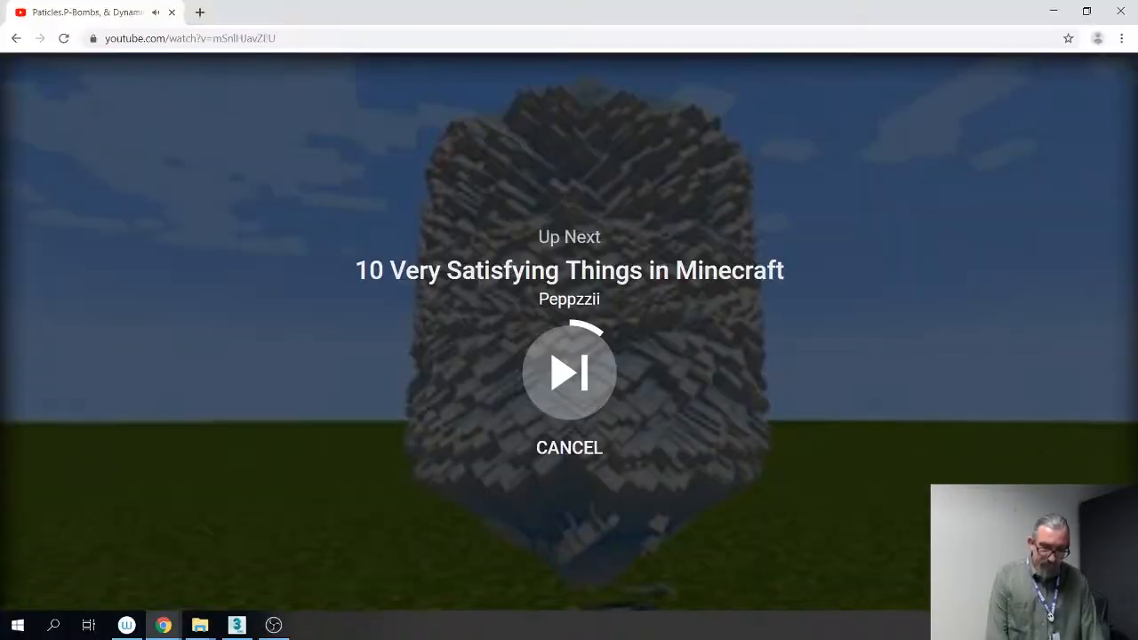
{"action": "left_click", "coordinate": [15, 40]}
Step: Find "Toppling Towers 2; Cannon Fodder" among the oldest uploads, watch it in full screen and return to the video list
{"action": "scroll", "coordinate": [986, 427], "scroll_direction": "down", "scroll_amount": 3}
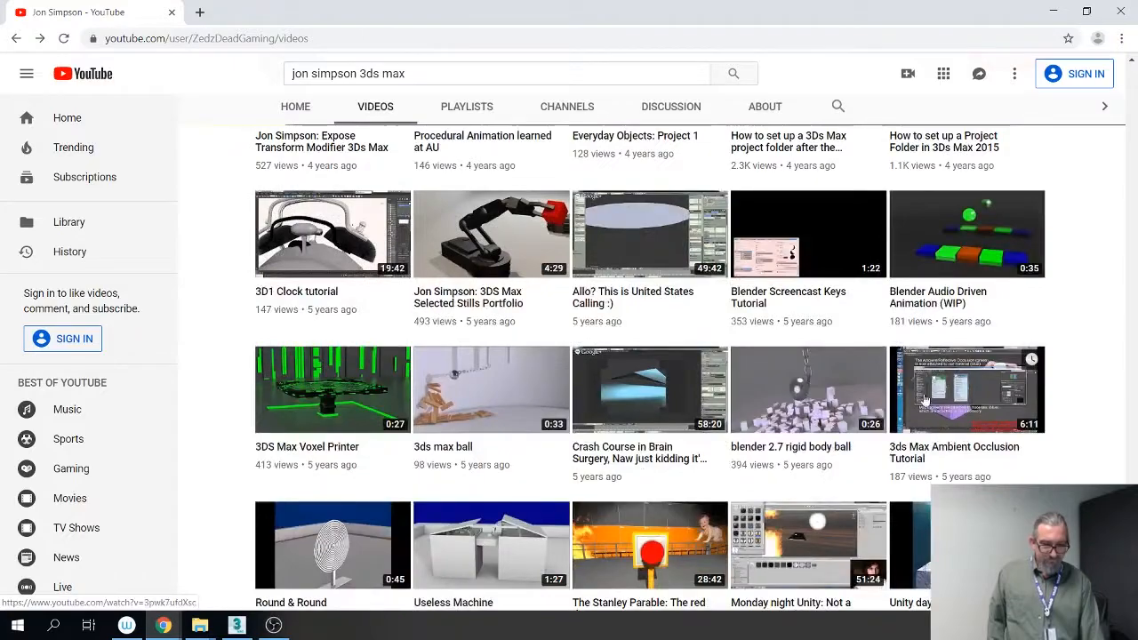
{"action": "scroll", "coordinate": [644, 412], "scroll_direction": "down", "scroll_amount": 8}
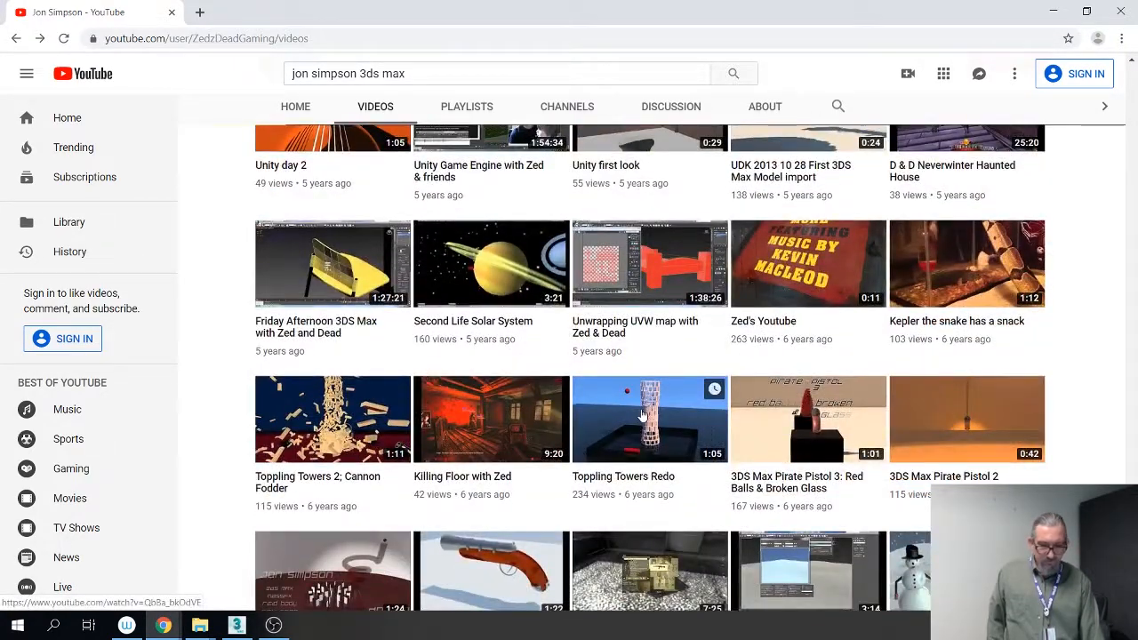
{"action": "scroll", "coordinate": [644, 415], "scroll_direction": "down", "scroll_amount": 2}
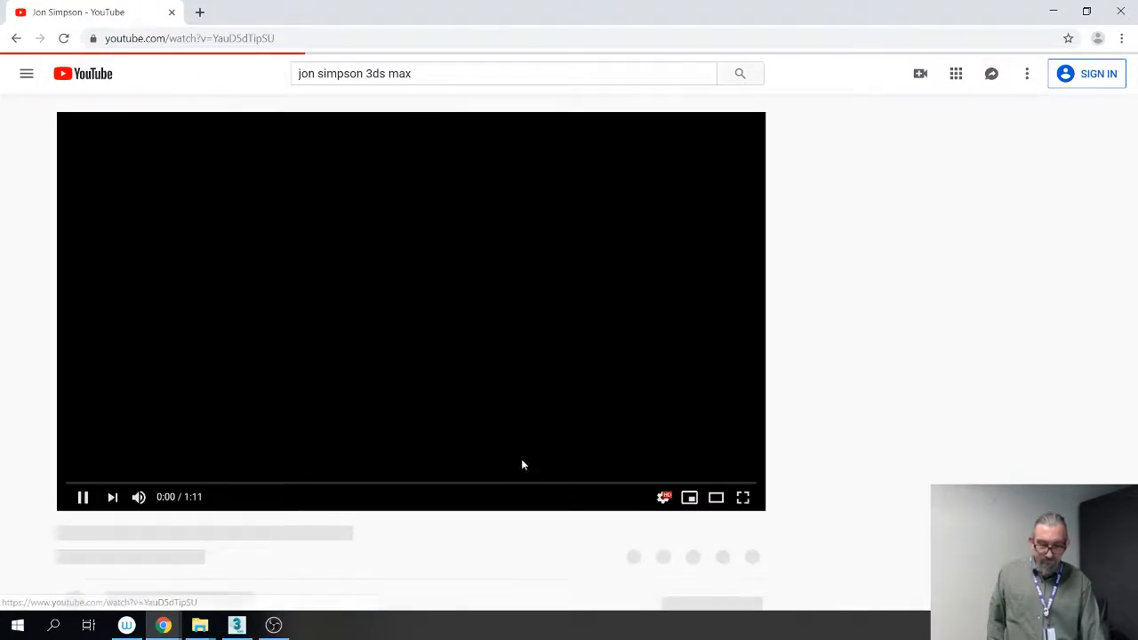
{"action": "left_click", "coordinate": [745, 499]}
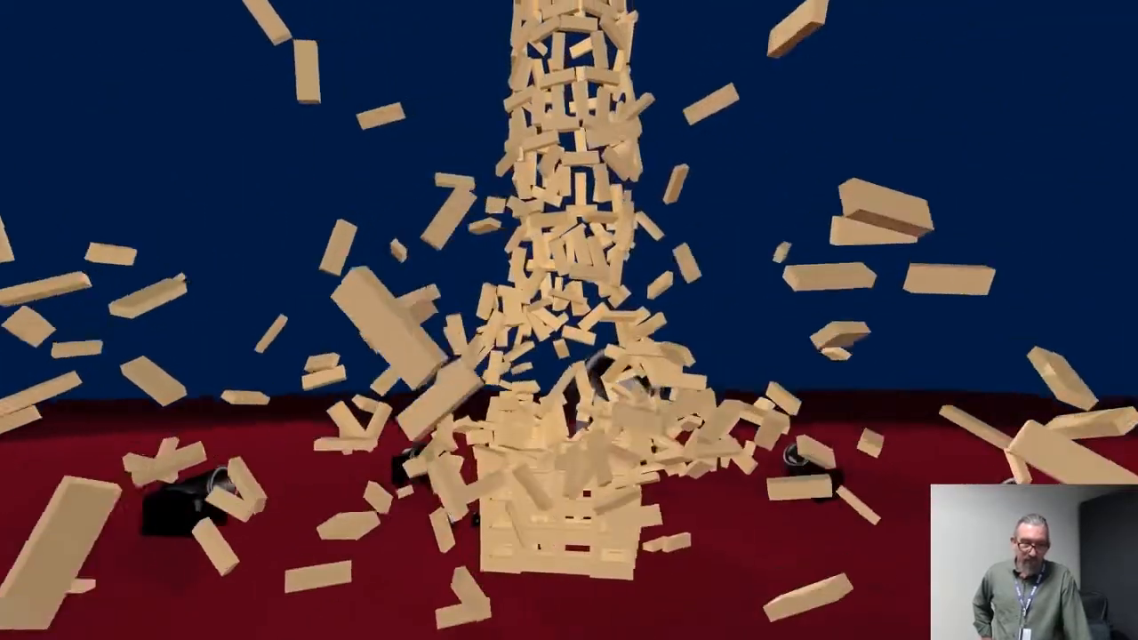
{"action": "mouse_move", "coordinate": [288, 575]}
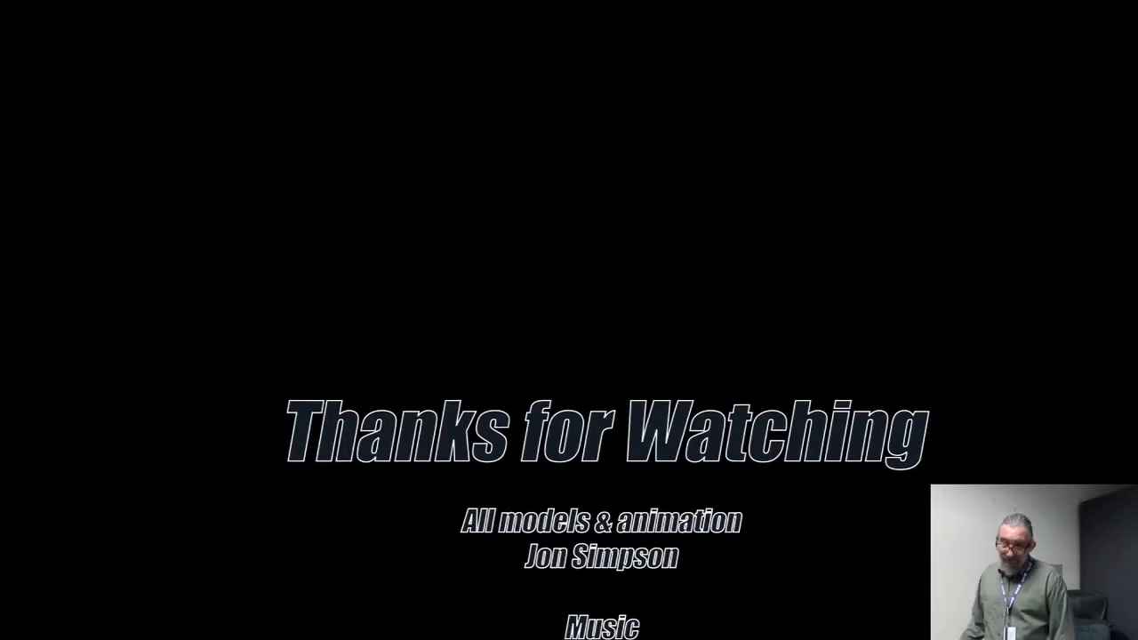
{"action": "key", "text": "Escape"}
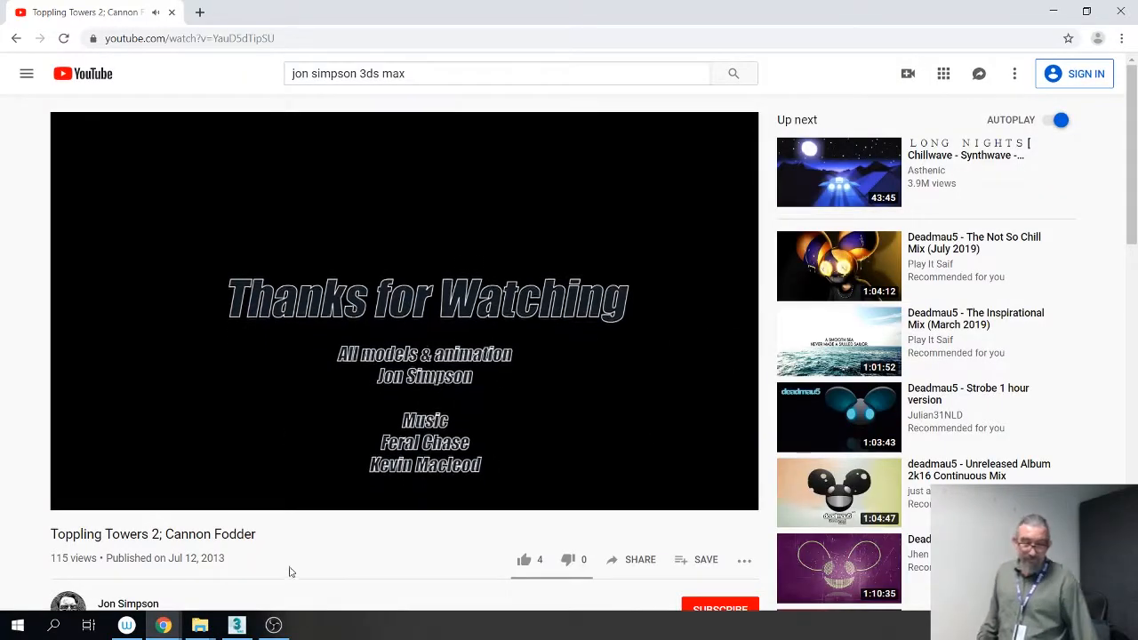
{"action": "left_click", "coordinate": [18, 38]}
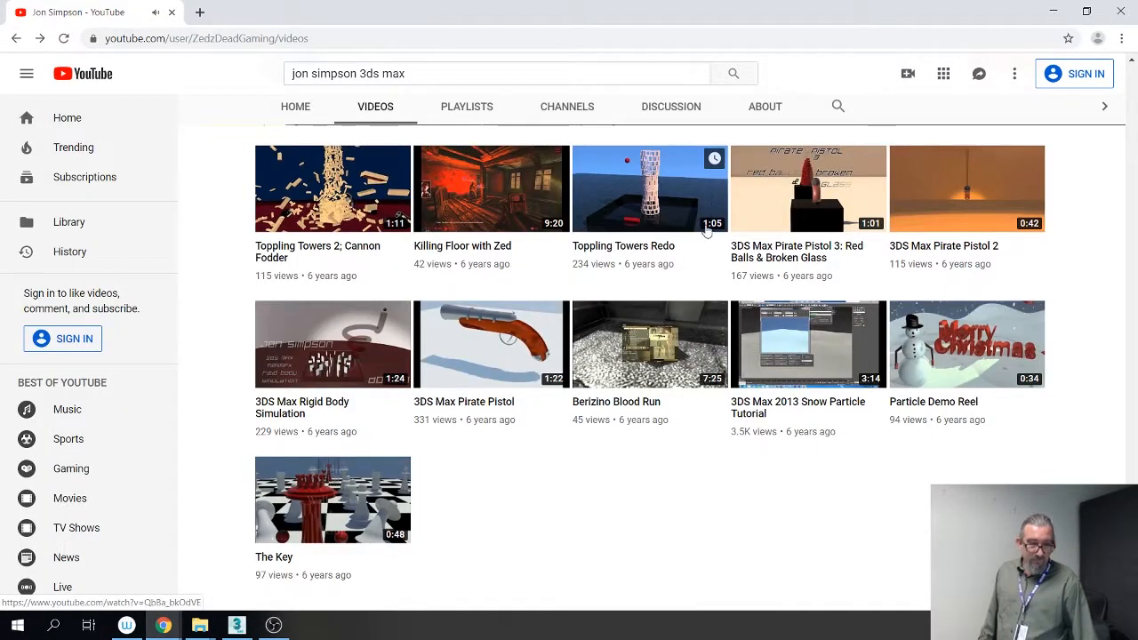
Step: Watch the "Toppling Towers Redo" video in full screen and return to the channel's uploads
{"action": "left_click", "coordinate": [649, 208]}
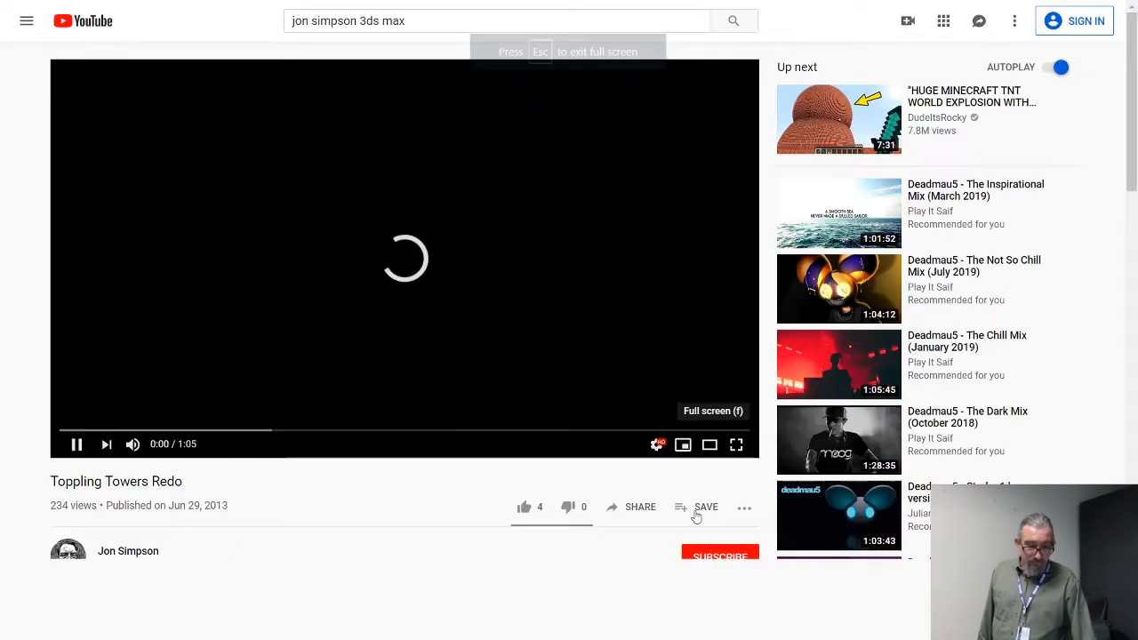
{"action": "left_click", "coordinate": [736, 497]}
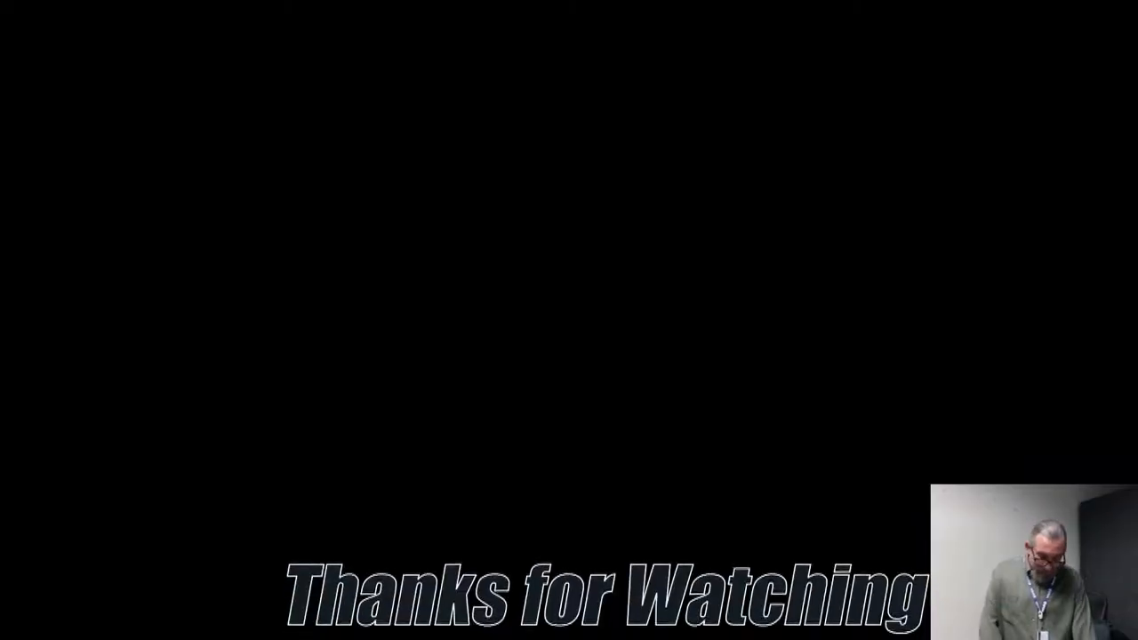
{"action": "key", "text": "Escape"}
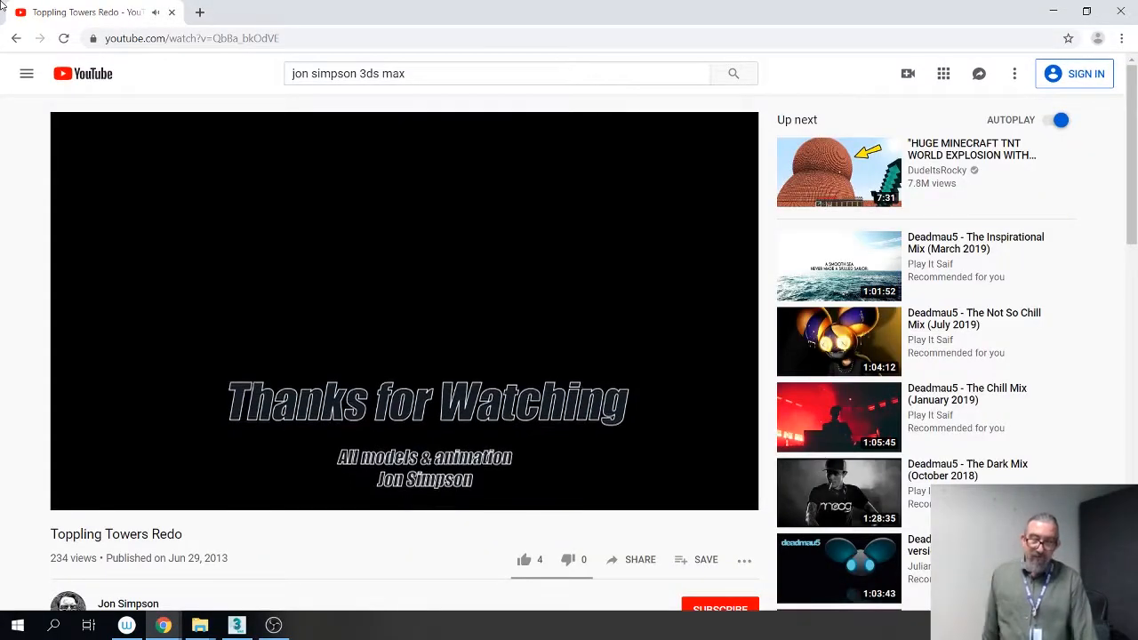
{"action": "left_click", "coordinate": [17, 38]}
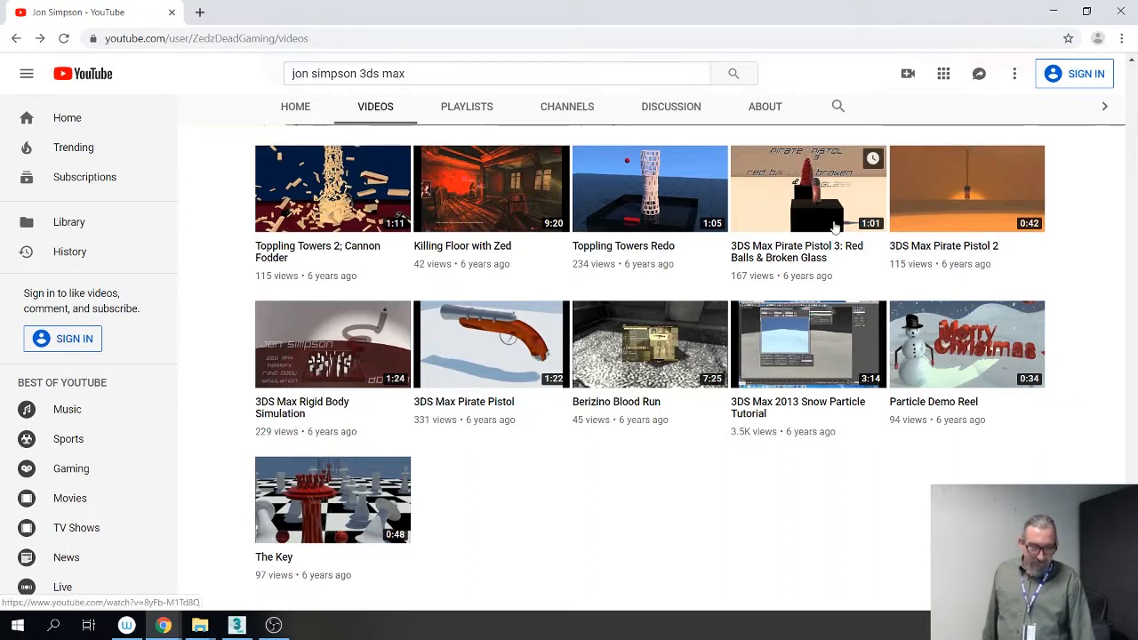
Step: Watch "3DS Max Pirate Pistol 3: Red Balls & Broken Glass" in full screen and return to the channel's uploads
{"action": "left_click", "coordinate": [798, 193]}
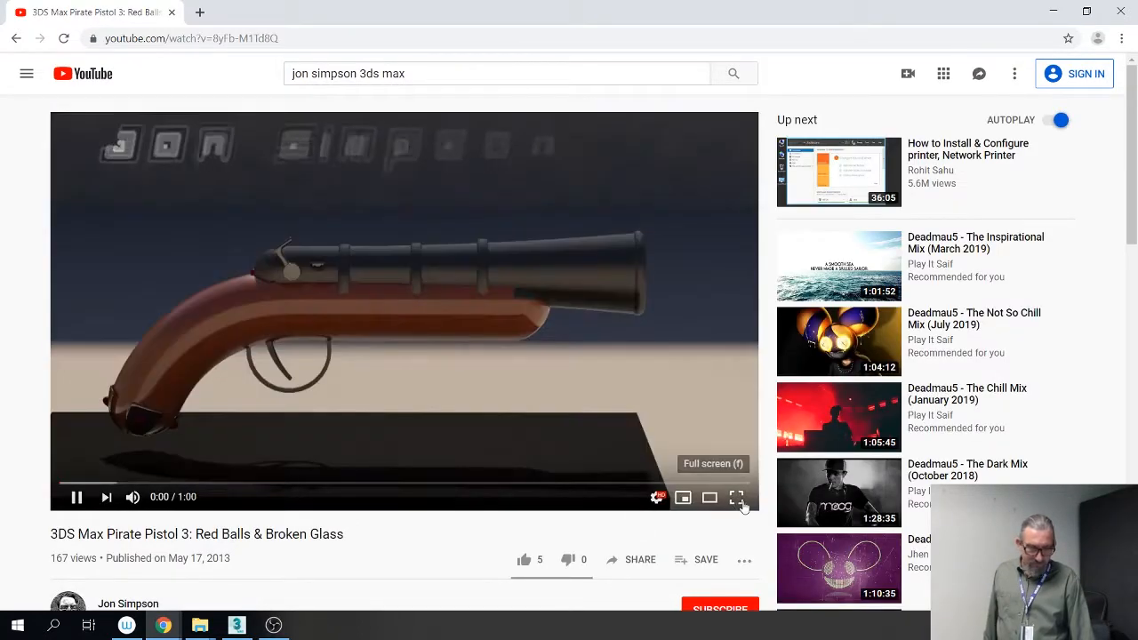
{"action": "left_click", "coordinate": [736, 497]}
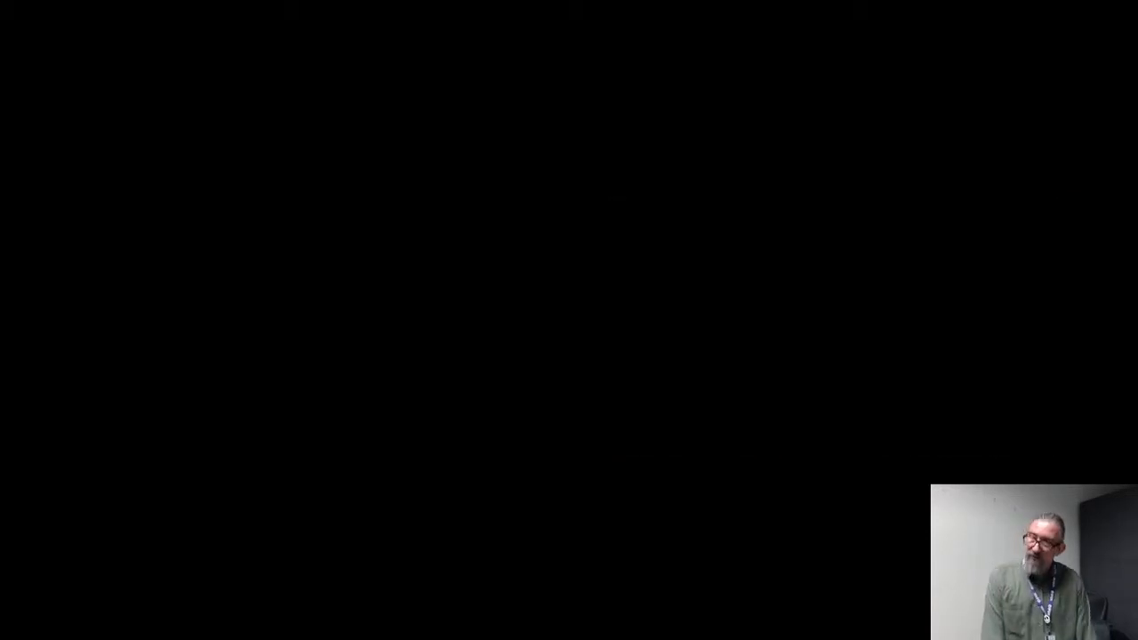
{"action": "key", "text": "Escape"}
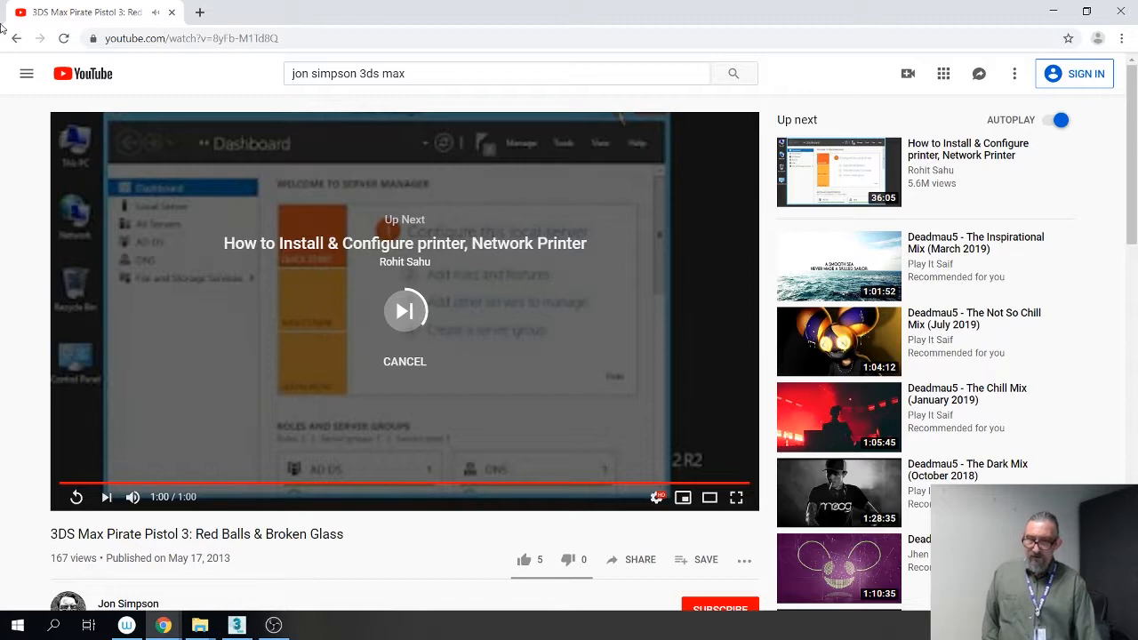
{"action": "left_click", "coordinate": [15, 39]}
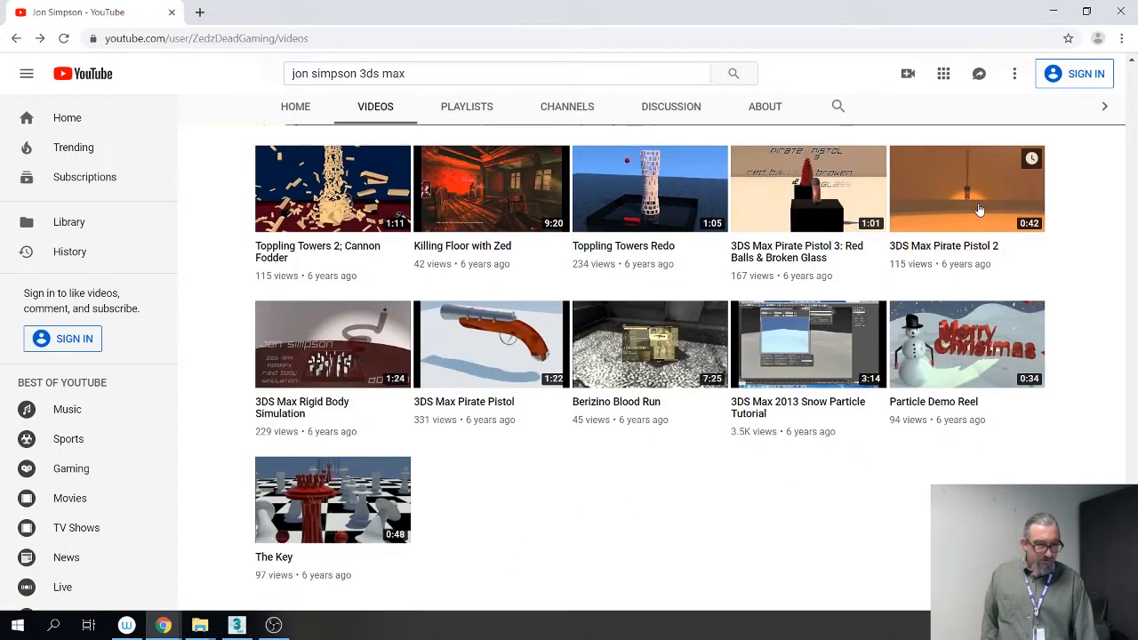
Step: Watch the "3DS Max Pirate Pistol 2" video in full screen, then leave full screen
{"action": "left_click", "coordinate": [974, 213]}
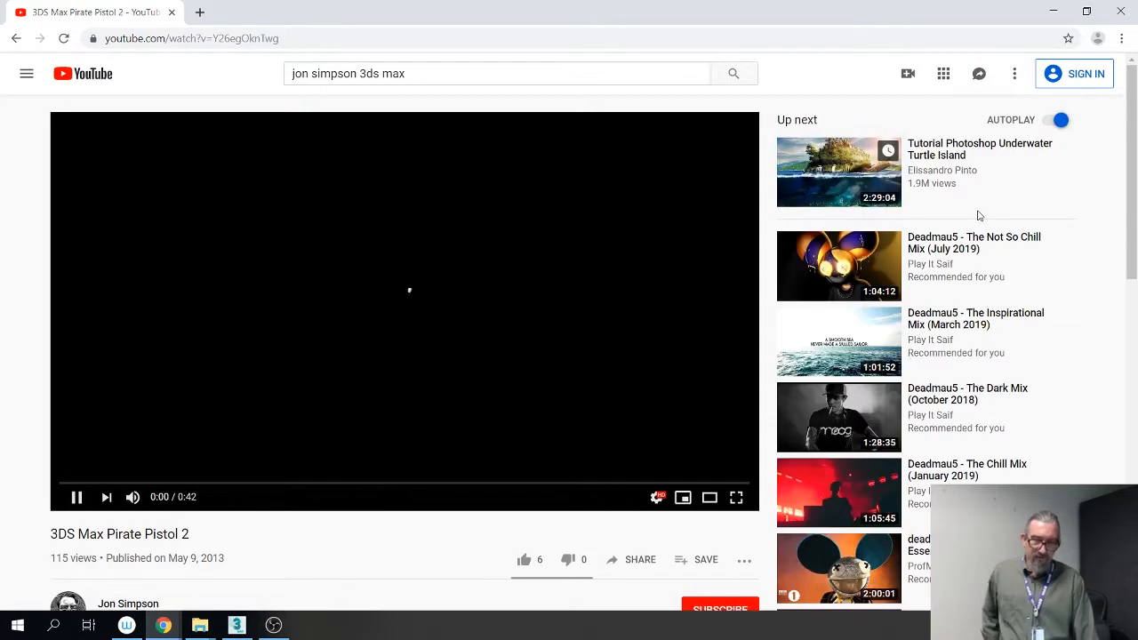
{"action": "left_click", "coordinate": [736, 496]}
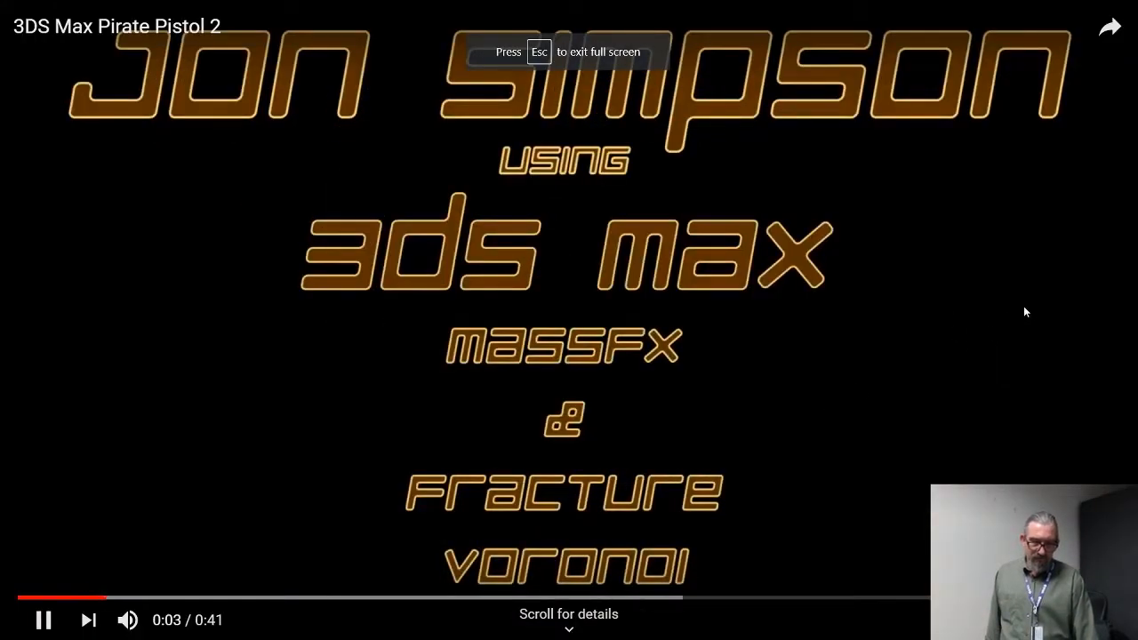
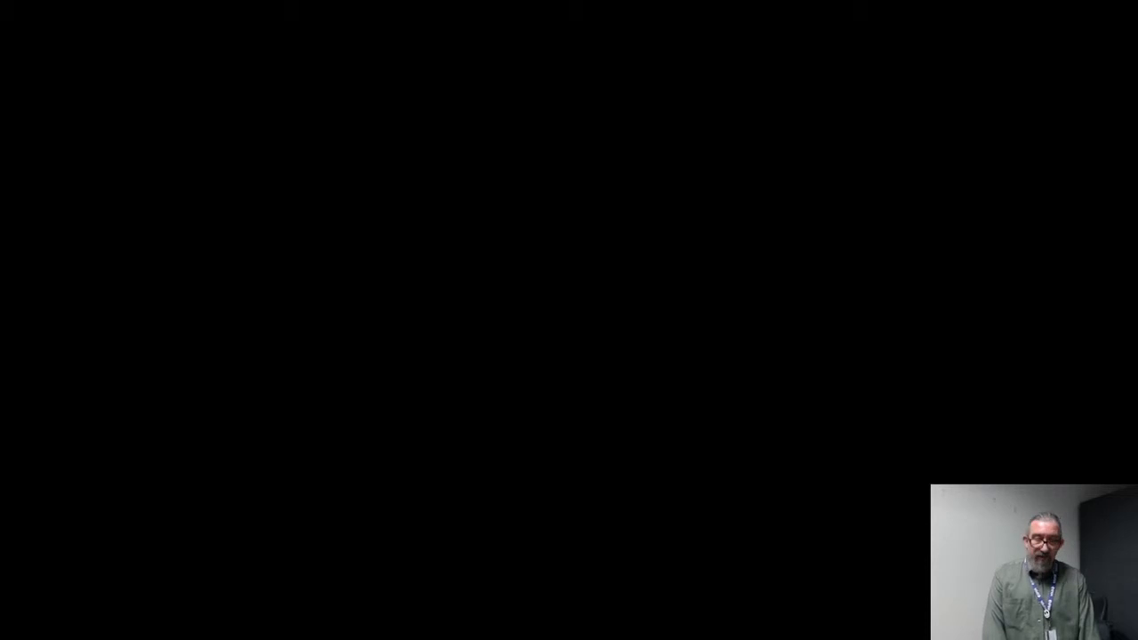
{"action": "key", "text": "Escape"}
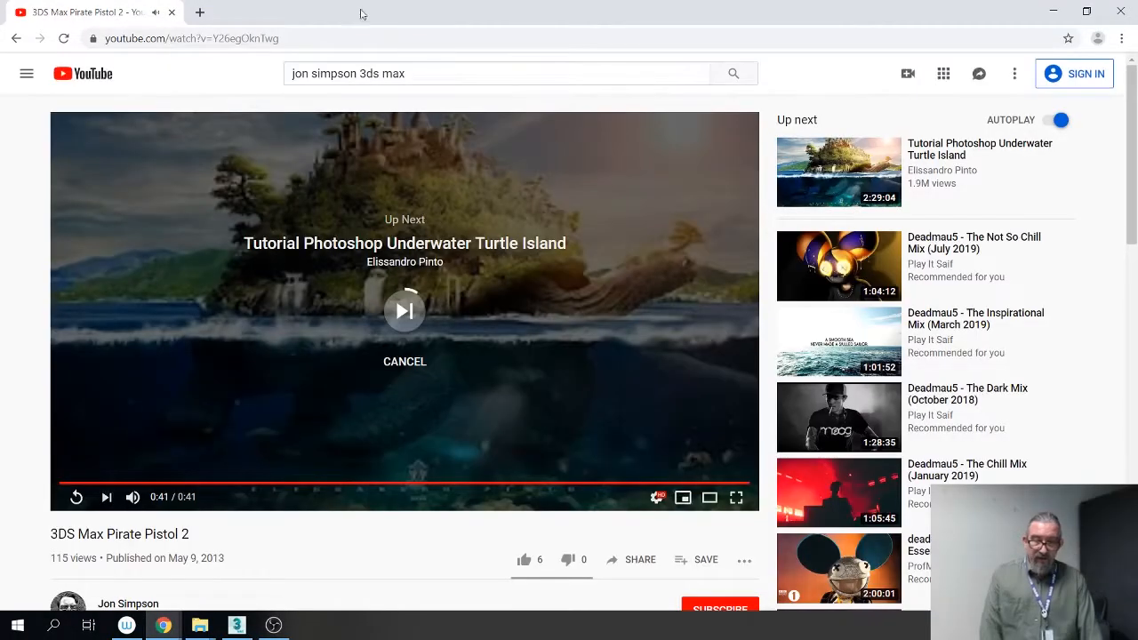
Step: Return to the channel's uploads and browse from the oldest videos back towards the newer ones for more dynamics examples
{"action": "left_click", "coordinate": [17, 38]}
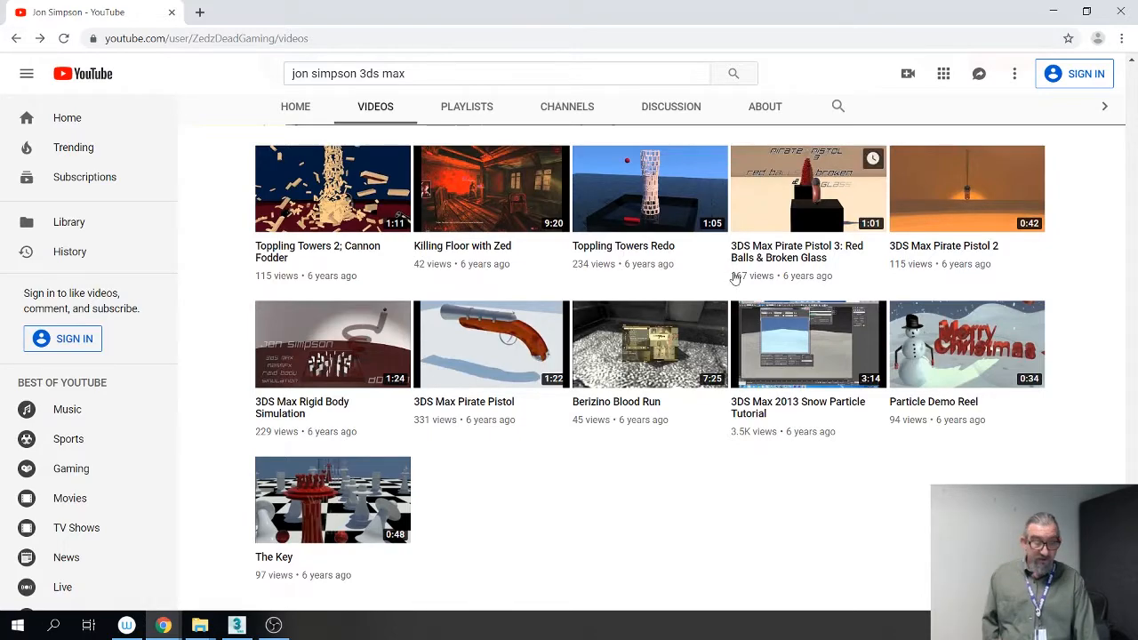
{"action": "scroll", "coordinate": [826, 288], "scroll_direction": "up", "scroll_amount": 3}
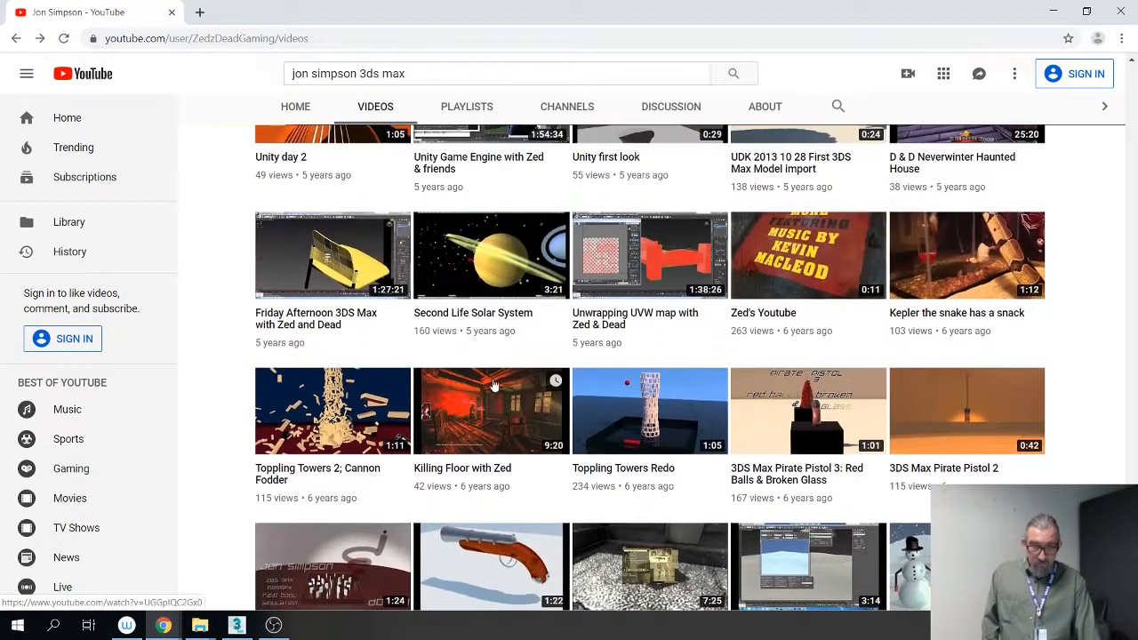
{"action": "scroll", "coordinate": [867, 331], "scroll_direction": "up", "scroll_amount": 3}
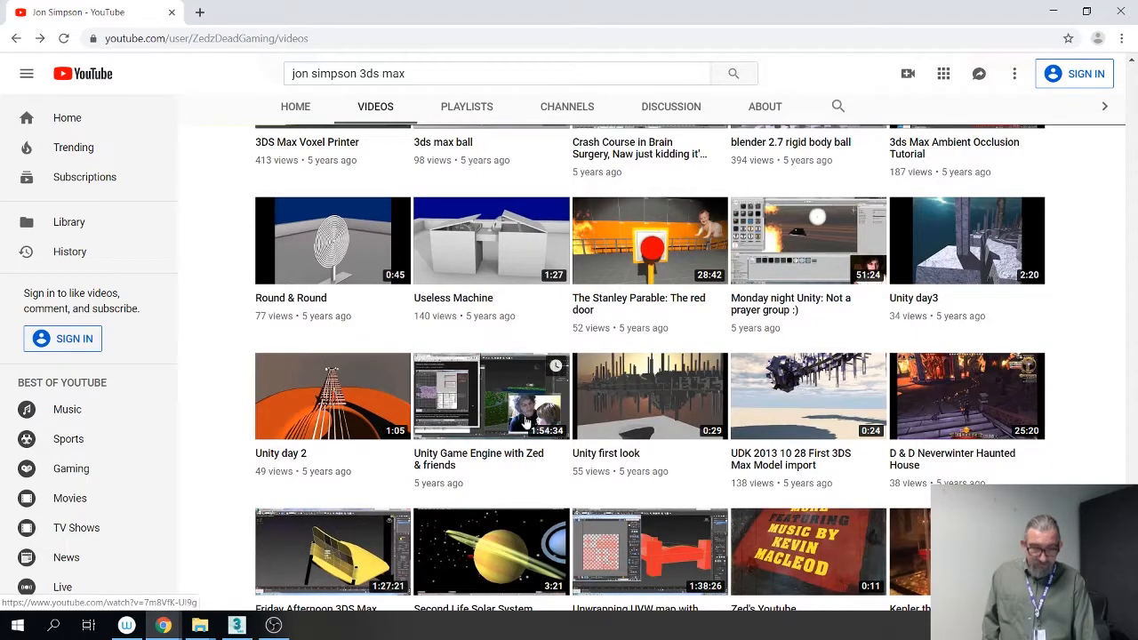
{"action": "scroll", "coordinate": [512, 435], "scroll_direction": "up", "scroll_amount": 5}
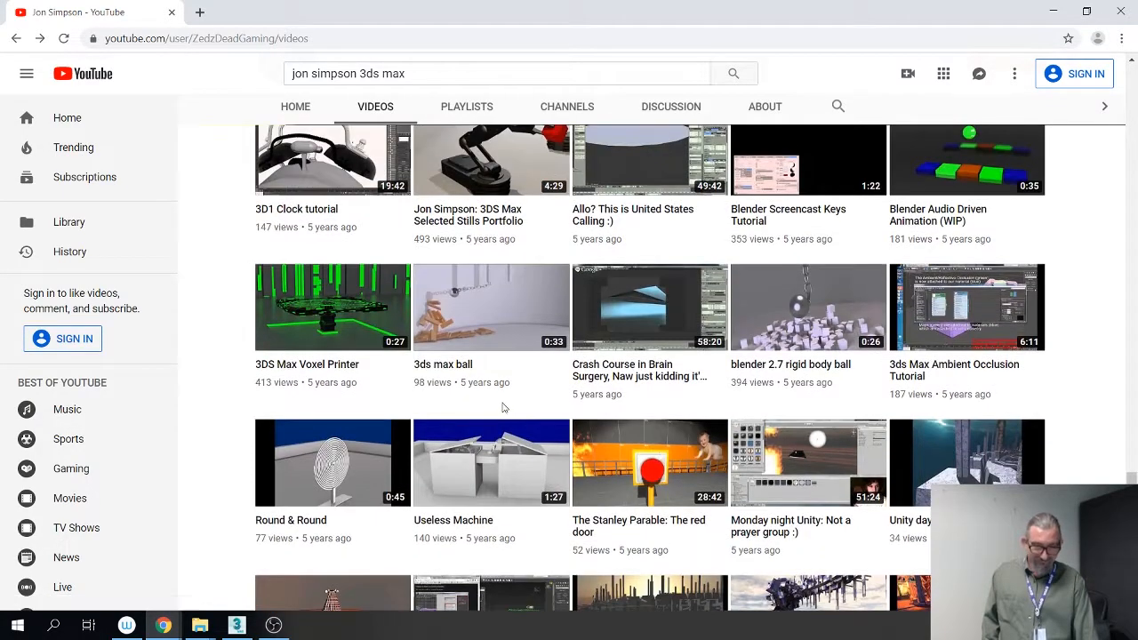
{"action": "scroll", "coordinate": [534, 391], "scroll_direction": "up", "scroll_amount": 3}
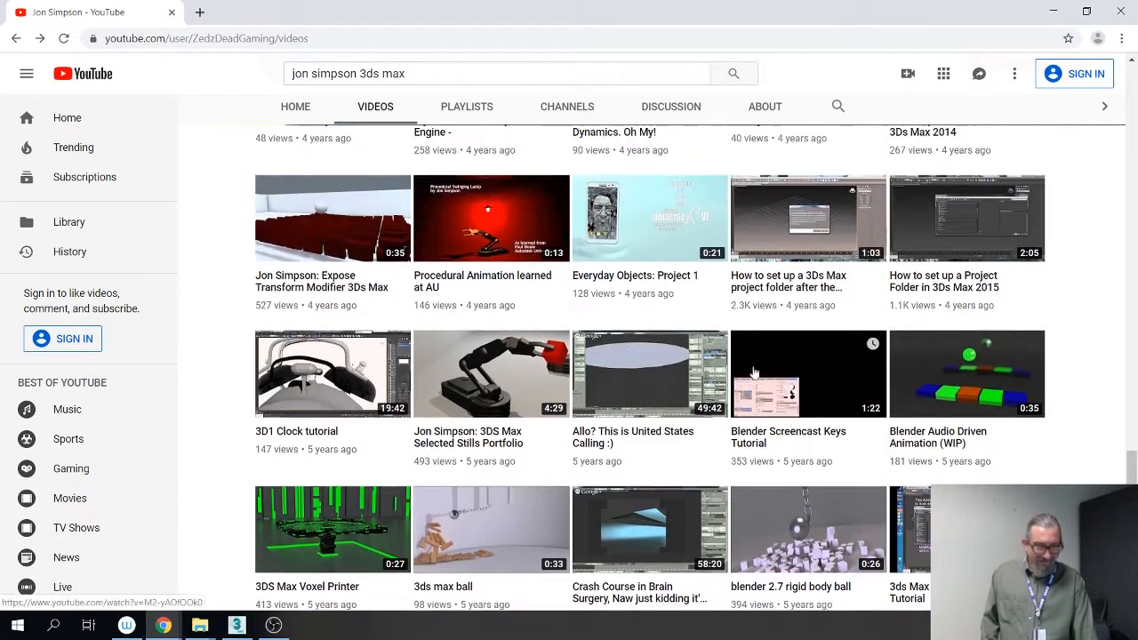
{"action": "scroll", "coordinate": [718, 378], "scroll_direction": "up", "scroll_amount": 5}
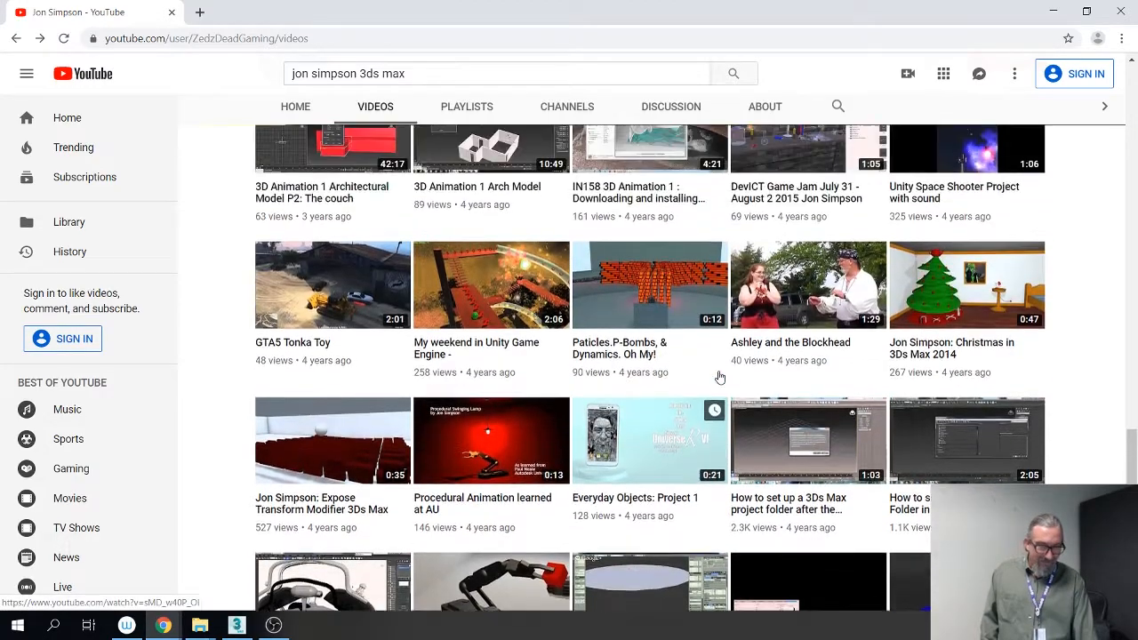
{"action": "scroll", "coordinate": [713, 378], "scroll_direction": "up", "scroll_amount": 5}
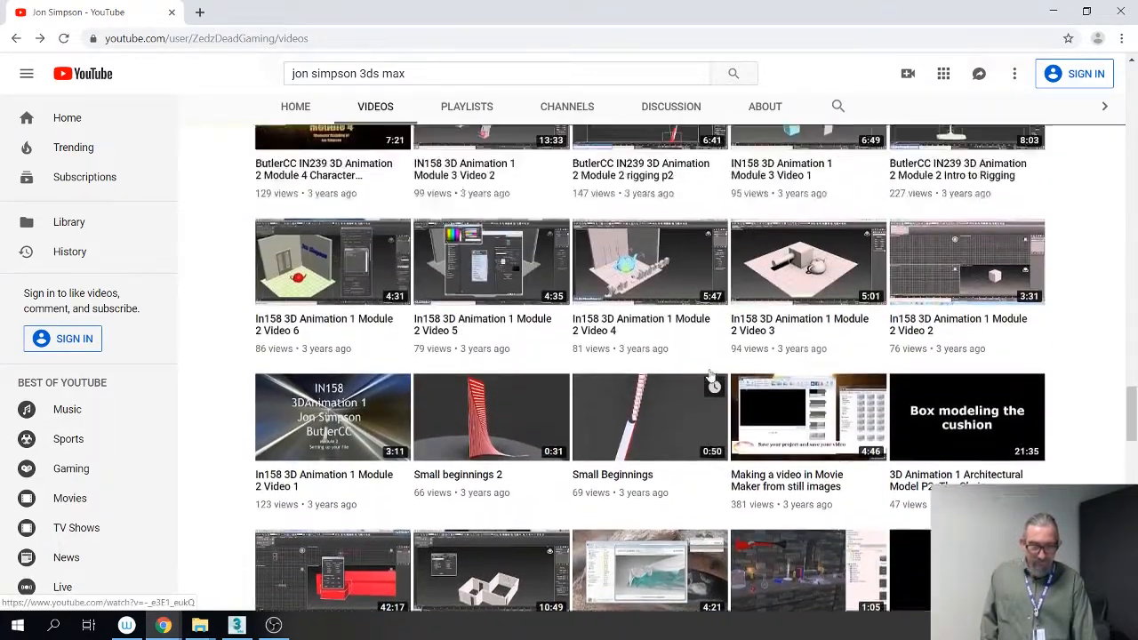
{"action": "scroll", "coordinate": [714, 377], "scroll_direction": "up", "scroll_amount": 6}
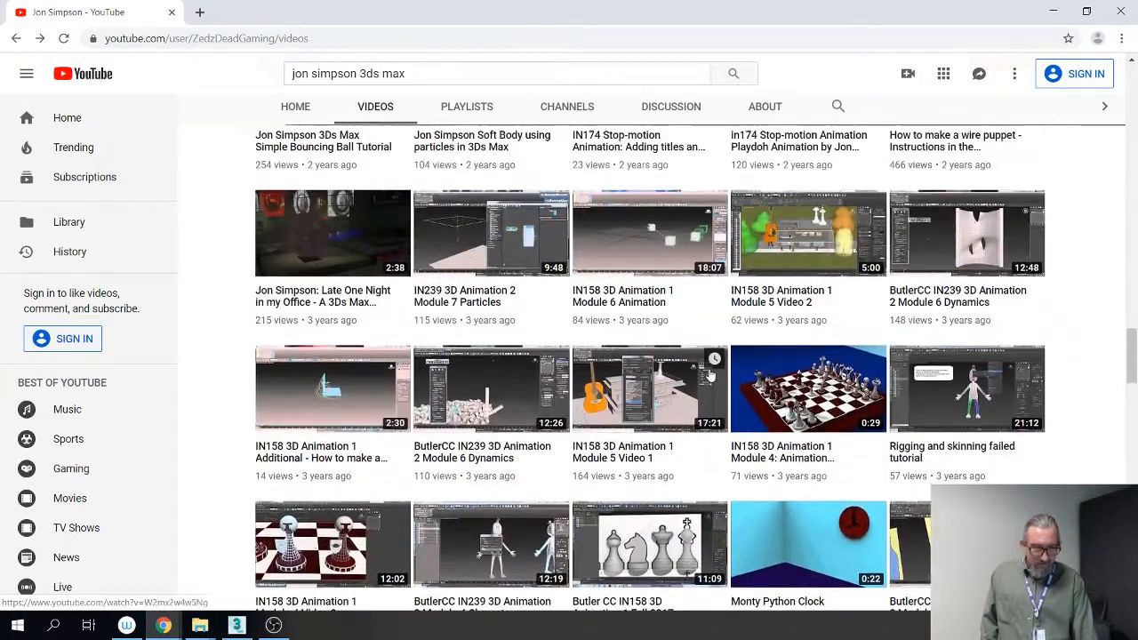
{"action": "scroll", "coordinate": [710, 377], "scroll_direction": "up", "scroll_amount": 4}
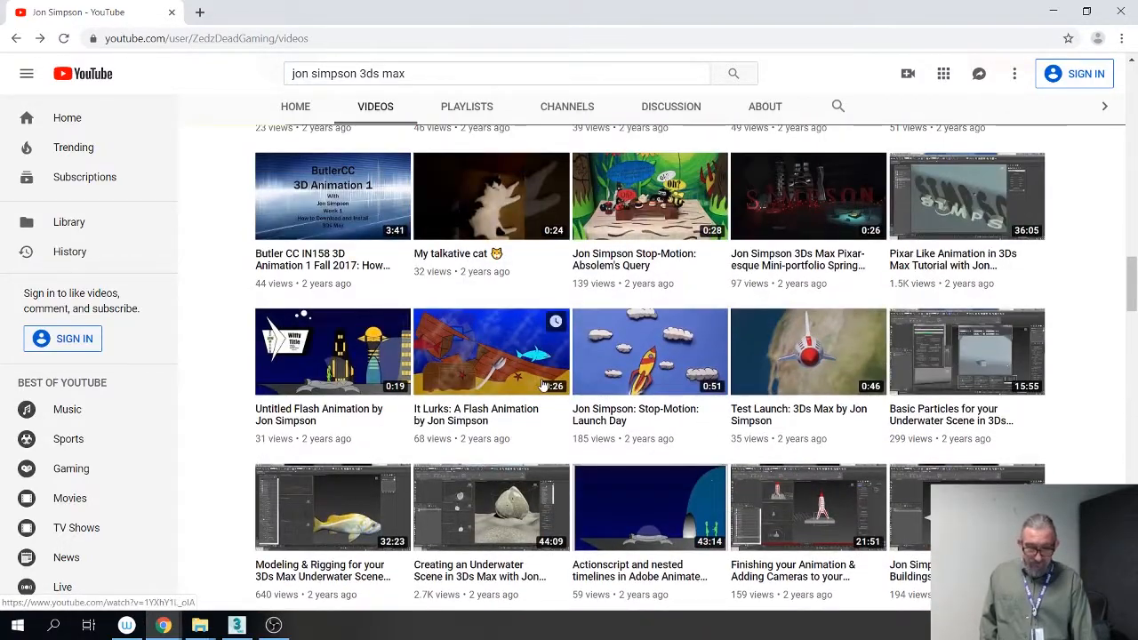
{"action": "scroll", "coordinate": [544, 384], "scroll_direction": "up", "scroll_amount": 5}
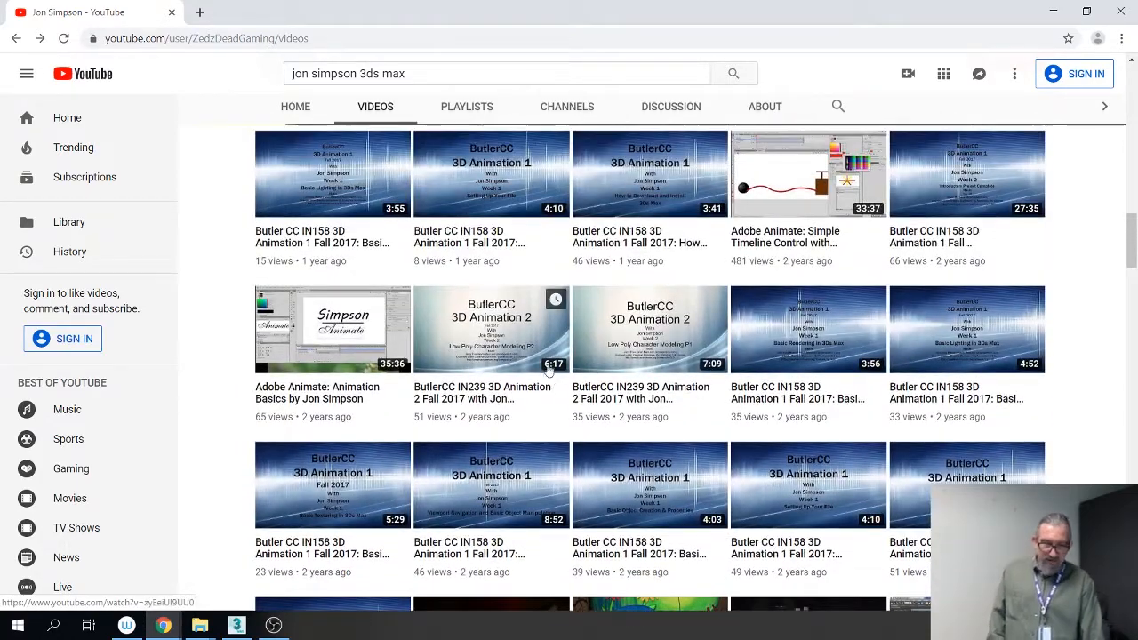
{"action": "scroll", "coordinate": [560, 348], "scroll_direction": "up", "scroll_amount": 6}
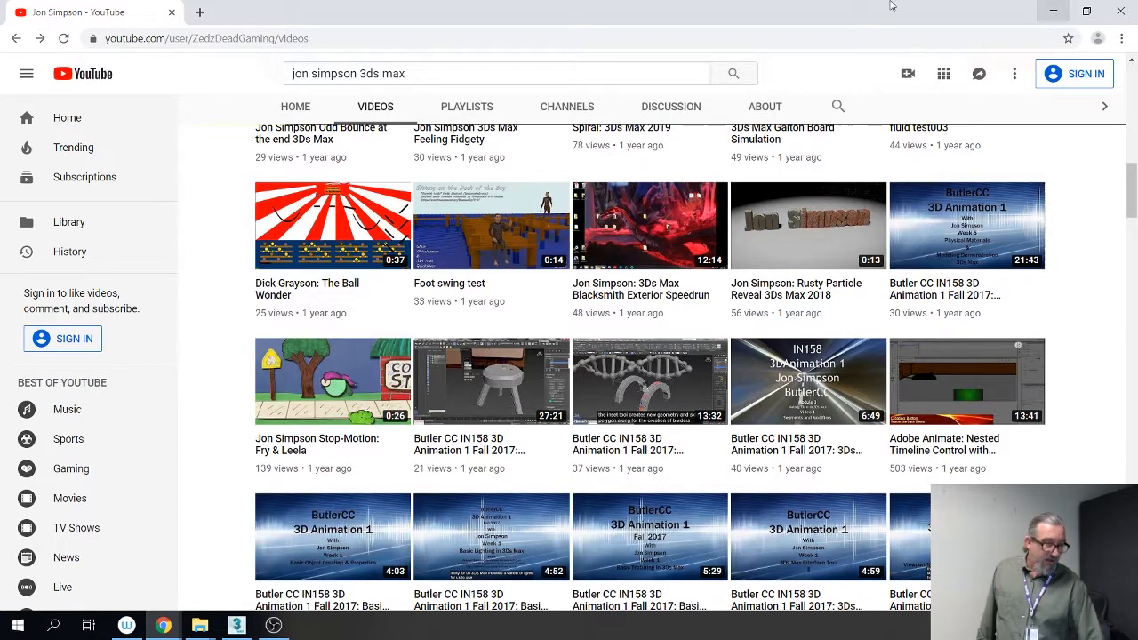
Step: Switch to 3ds Max, cancel the running MassFX bake, and scrub through the baked frames and back to frame 0
{"action": "left_click", "coordinate": [1053, 13]}
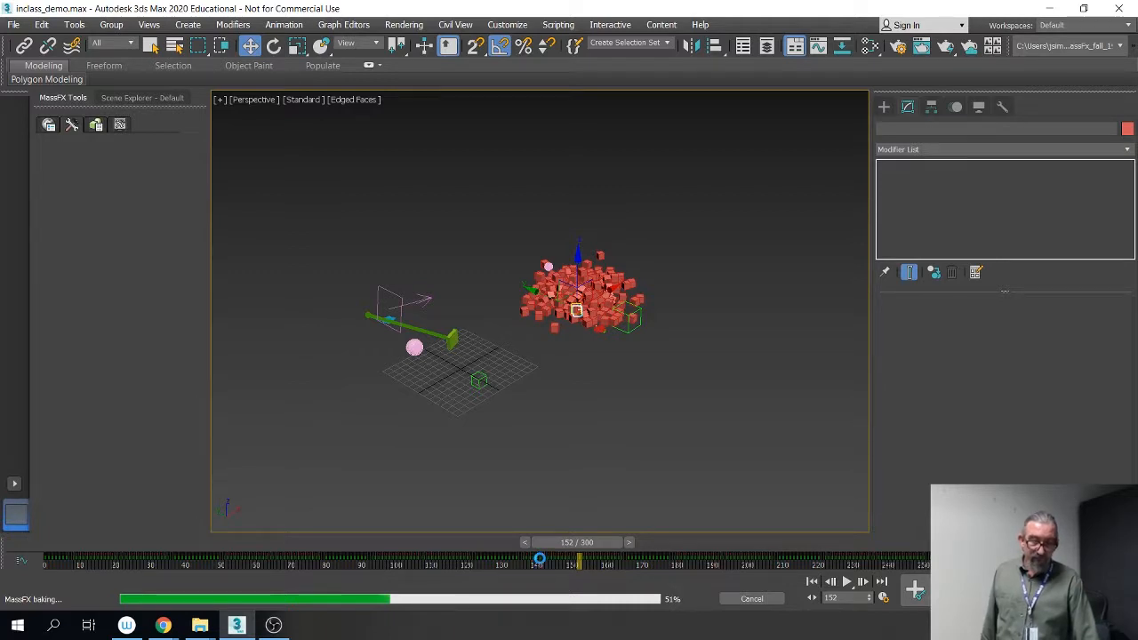
{"action": "key", "text": "Escape"}
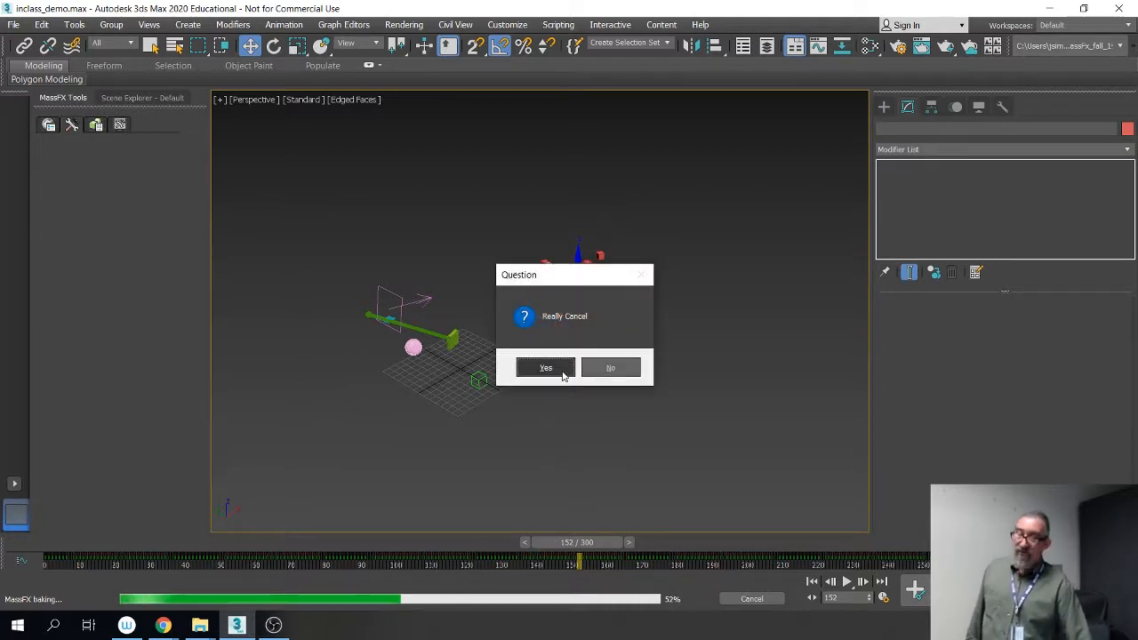
{"action": "left_click", "coordinate": [536, 368]}
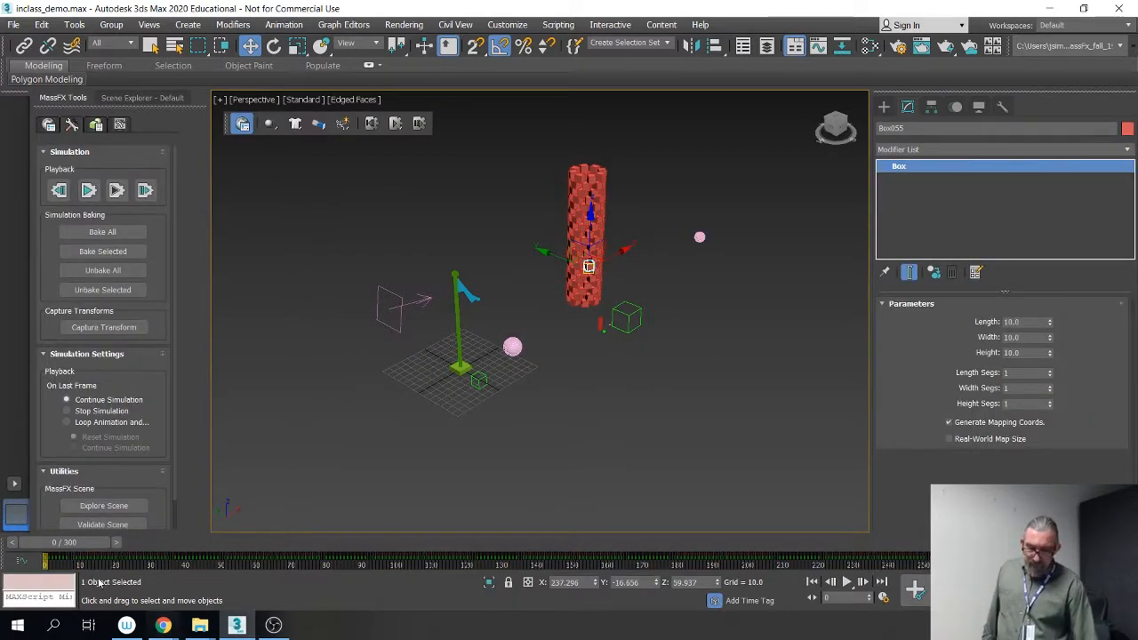
{"action": "left_click_drag", "start_coordinate": [66, 547], "coordinate": [504, 499]}
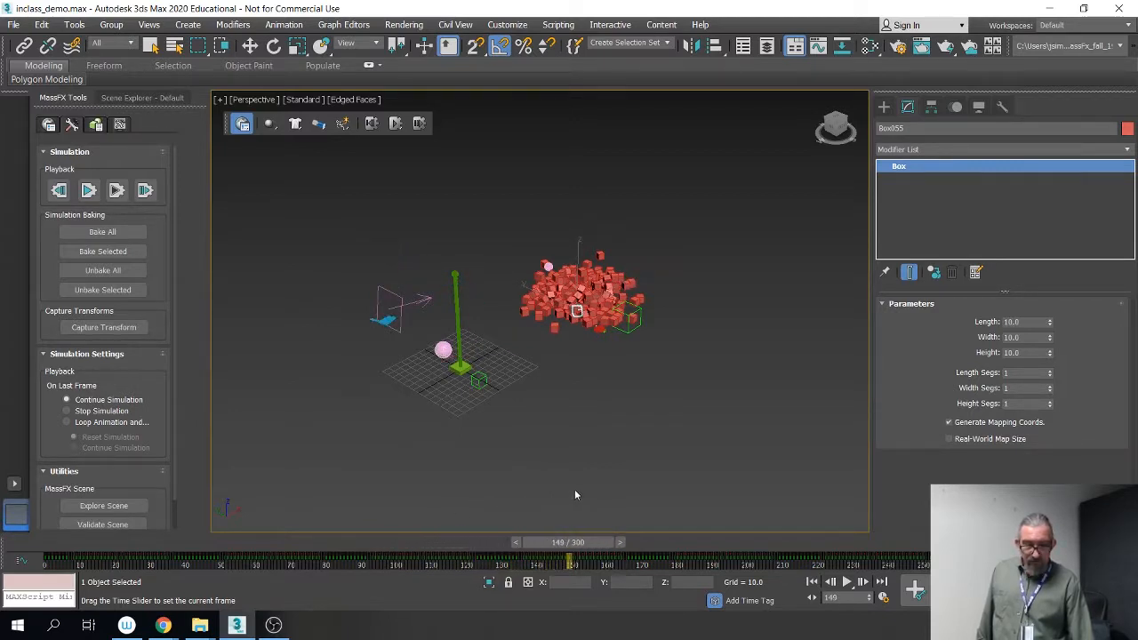
{"action": "left_click_drag", "start_coordinate": [612, 491], "coordinate": [3, 546]}
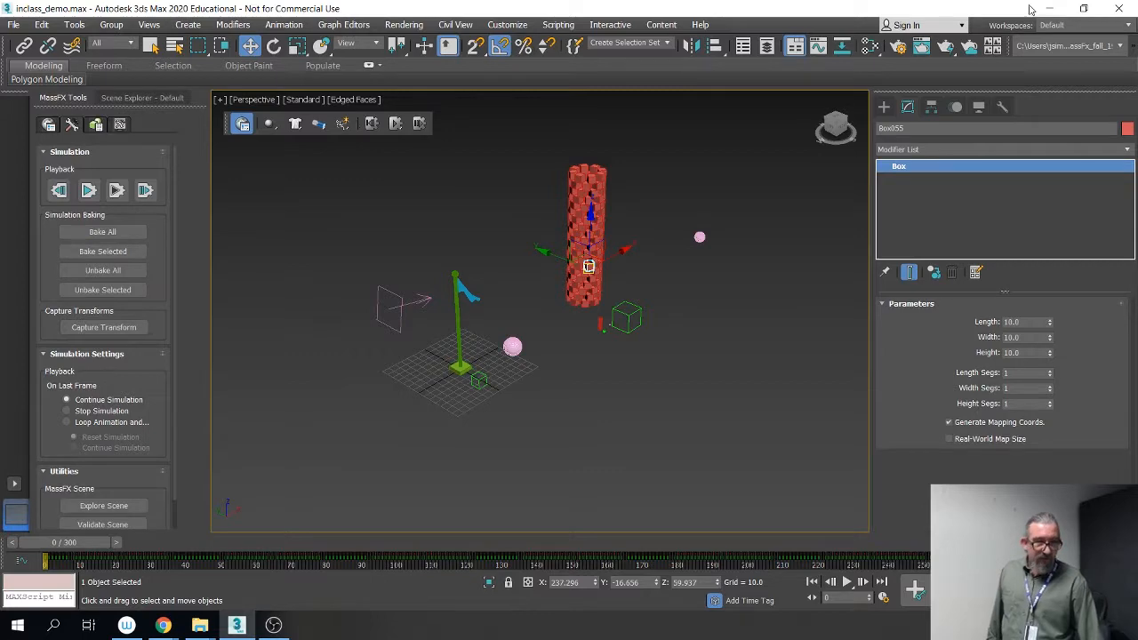
Step: Play the massFx_fall_2019 video from the output folder, skip ahead to its castle destruction ending, and close the player
{"action": "left_click", "coordinate": [1056, 8]}
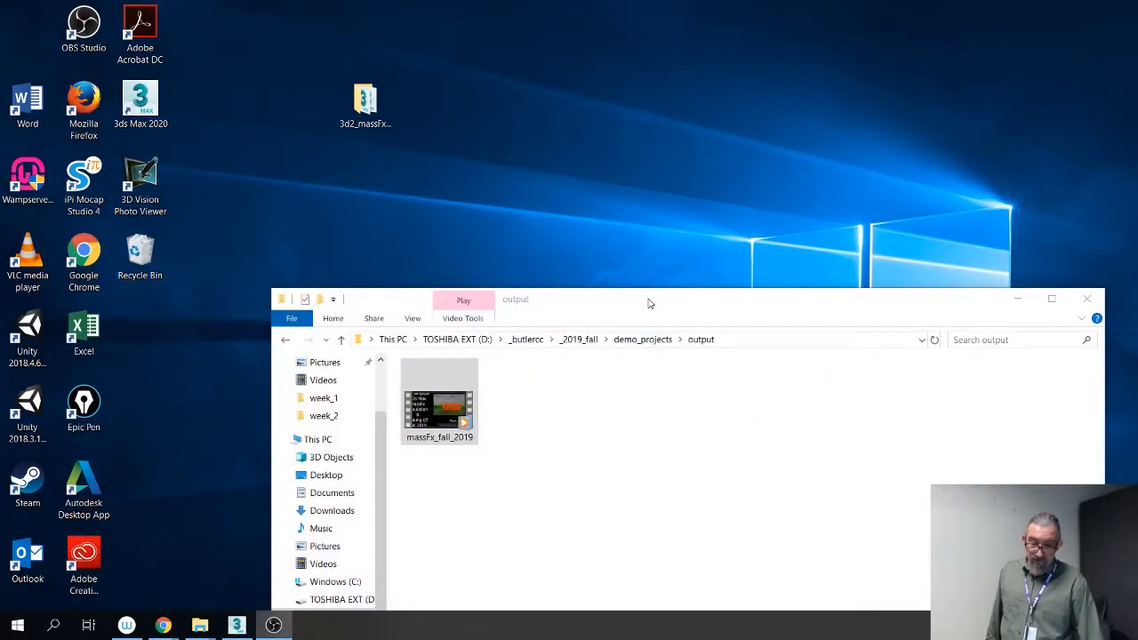
{"action": "left_click_drag", "start_coordinate": [649, 303], "coordinate": [575, 99]}
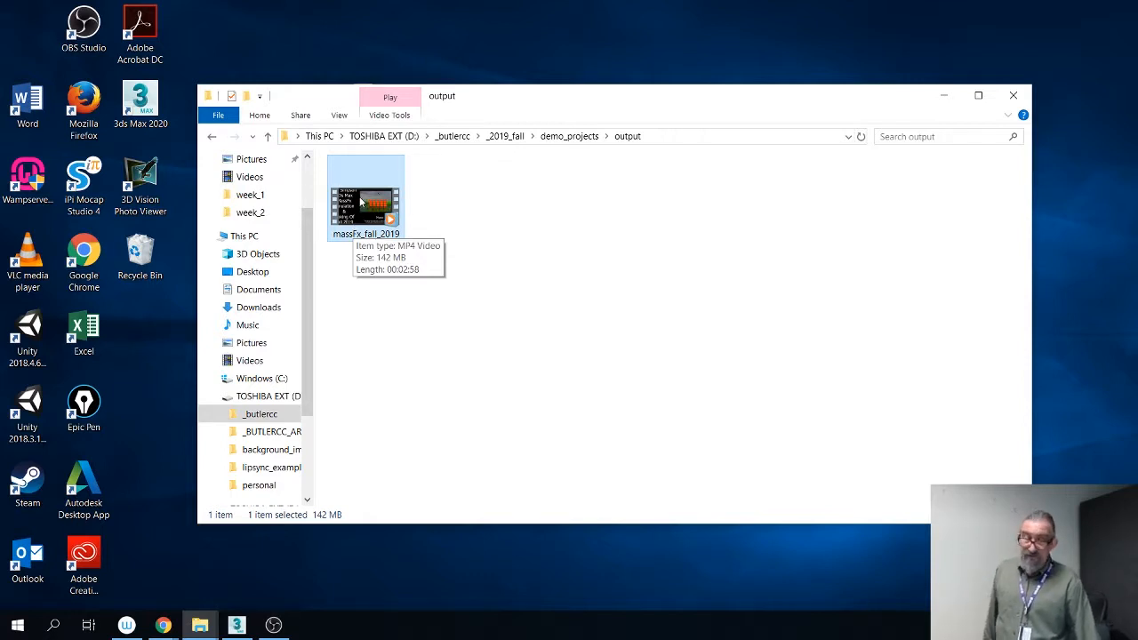
{"action": "double_click", "coordinate": [362, 200]}
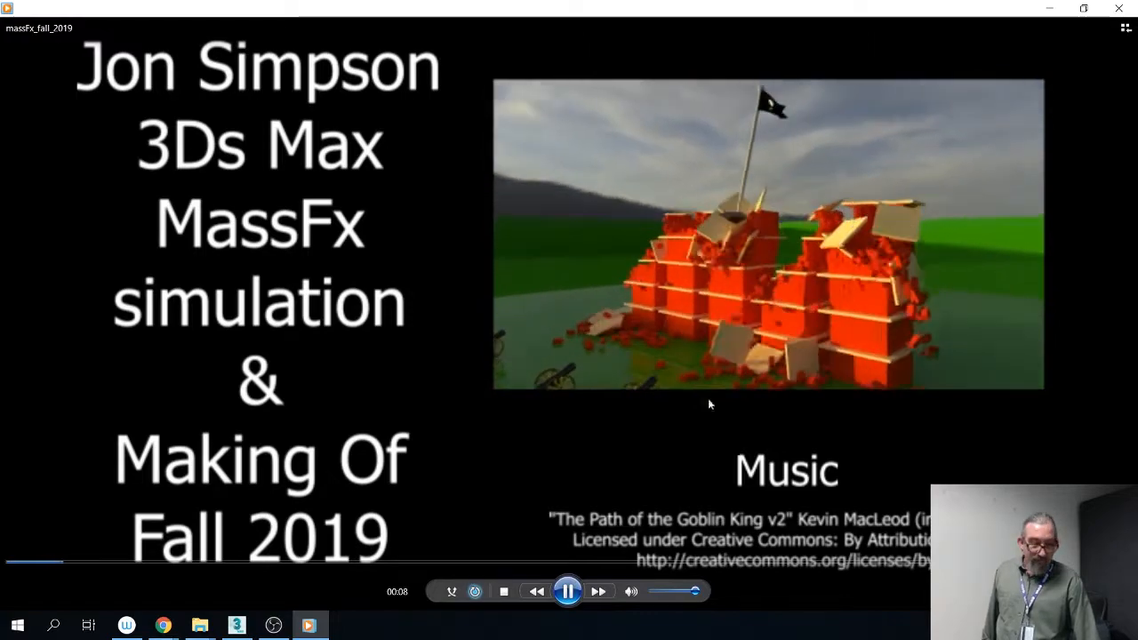
{"action": "left_click", "coordinate": [842, 563]}
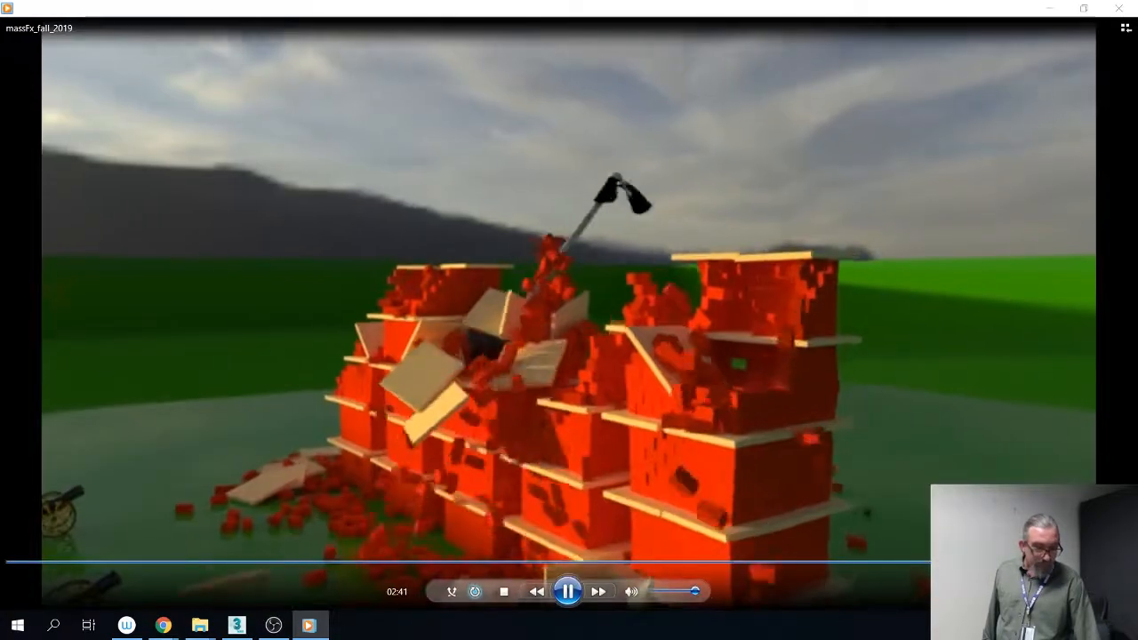
{"action": "left_click", "coordinate": [843, 563]}
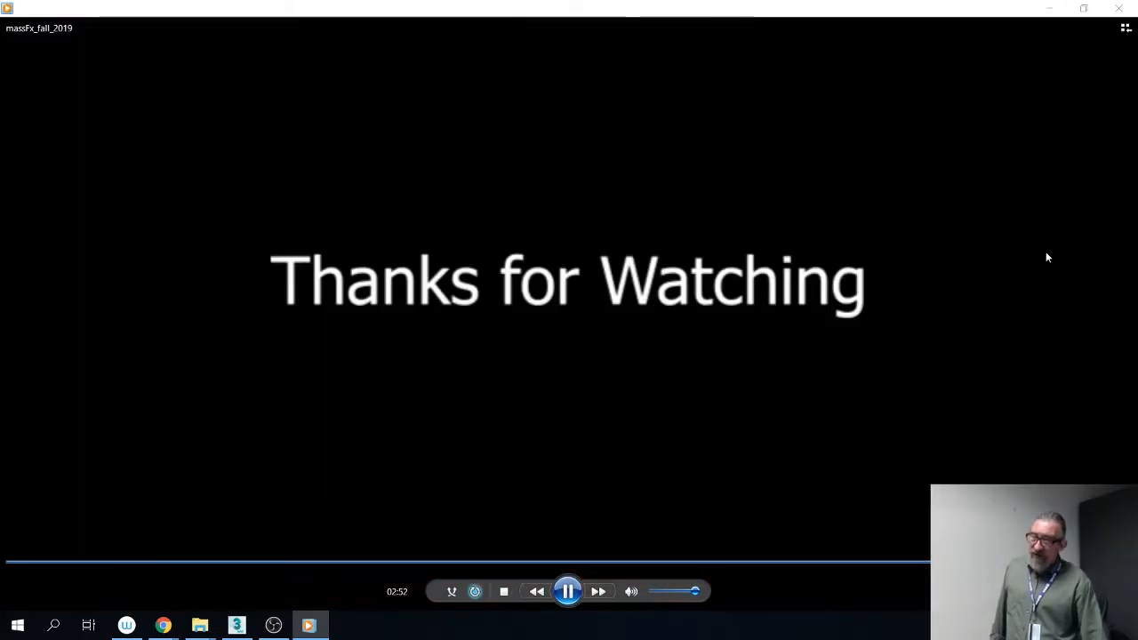
{"action": "left_click", "coordinate": [1118, 8]}
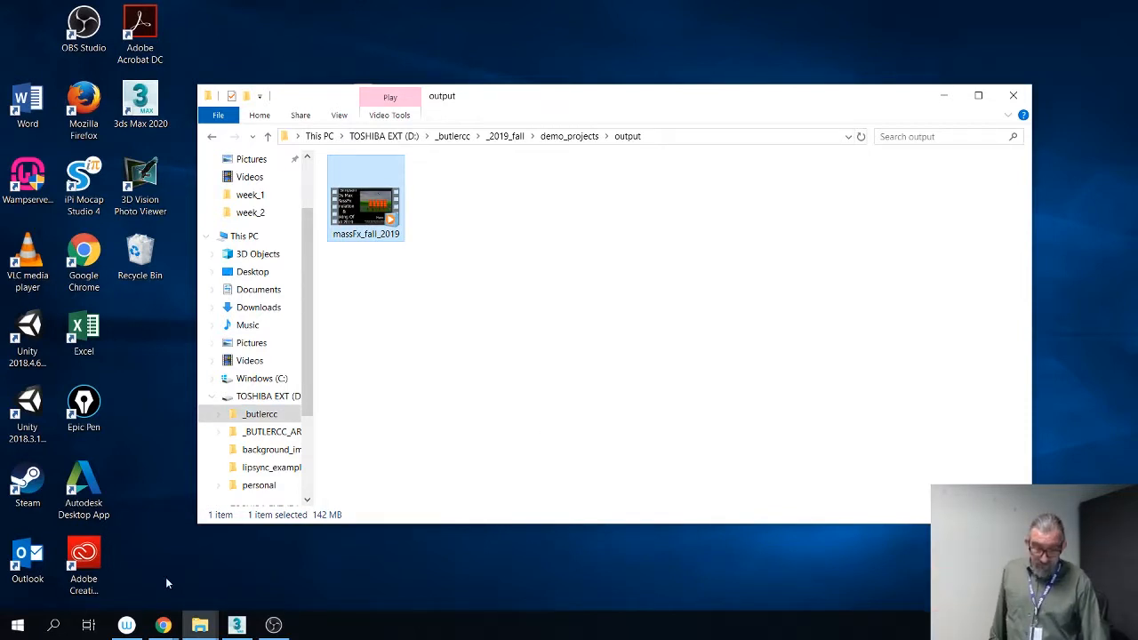
Step: Switch back to 3ds Max, render a test frame of the Perspective view, and close the rendered image
{"action": "left_click", "coordinate": [245, 628]}
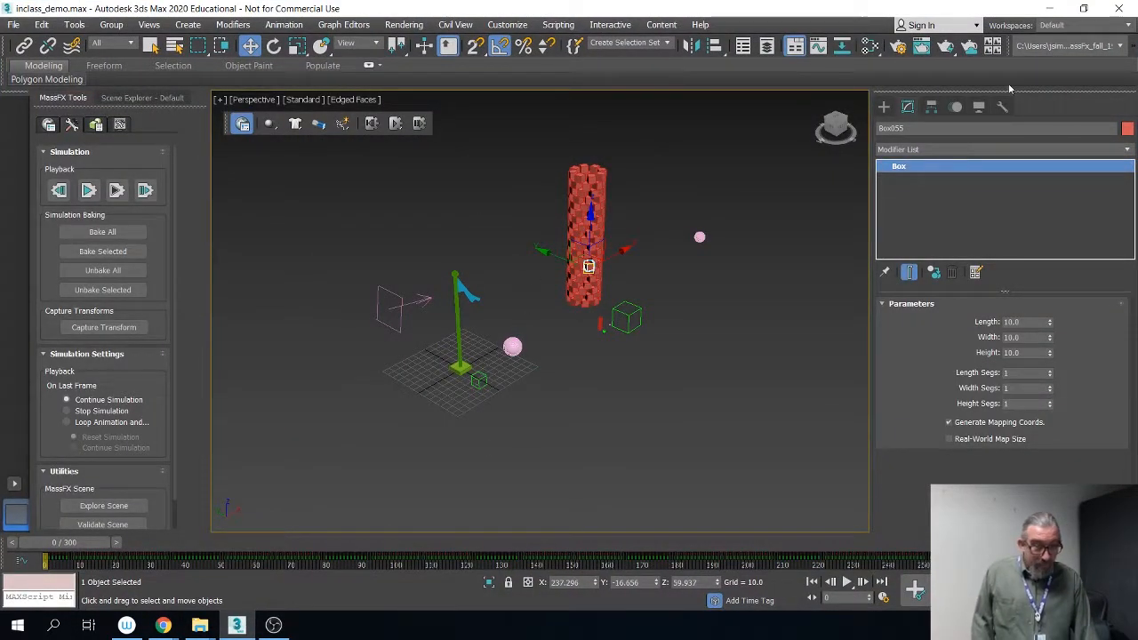
{"action": "left_click", "coordinate": [945, 46]}
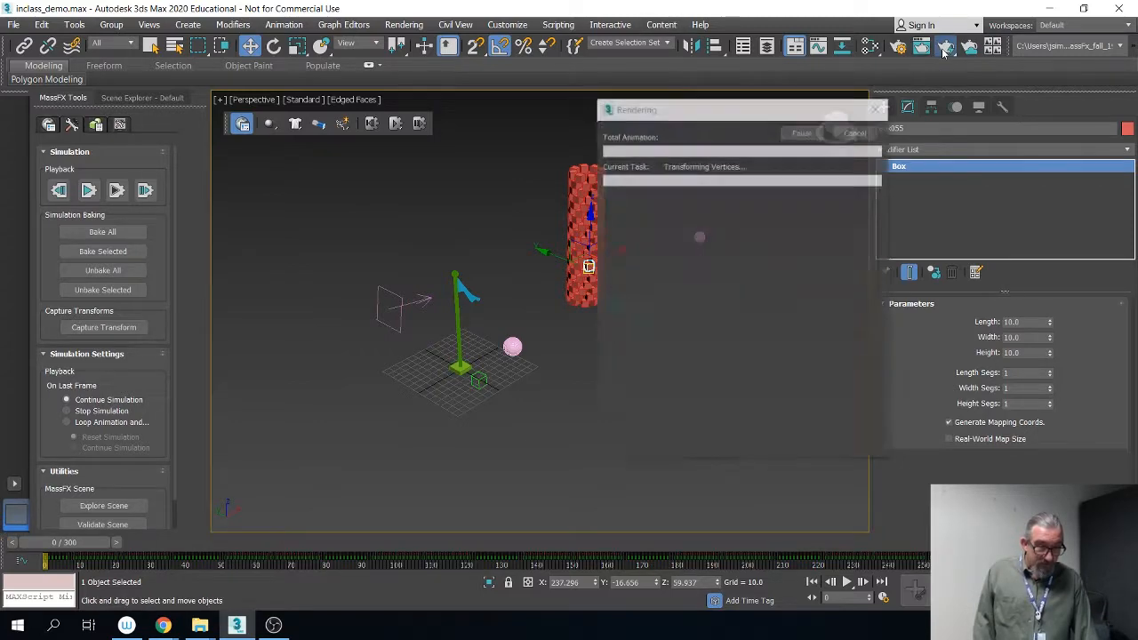
{"action": "left_click", "coordinate": [582, 35]}
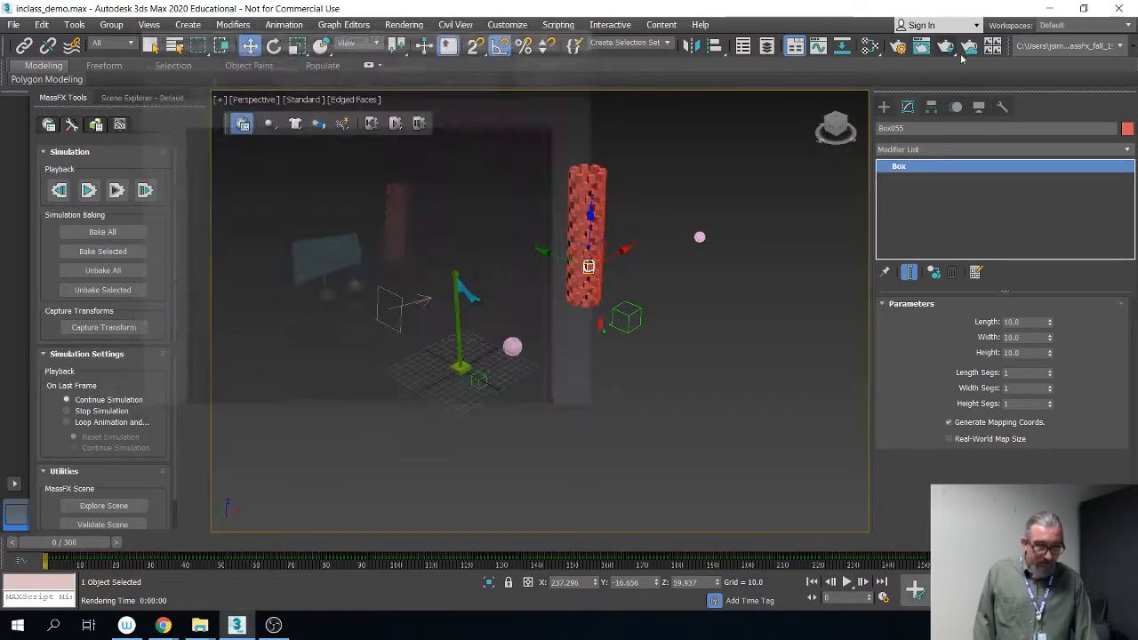
Step: Change the renderer from Scanline to ART Renderer in the render setup and minimize the dialog
{"action": "left_click", "coordinate": [898, 46]}
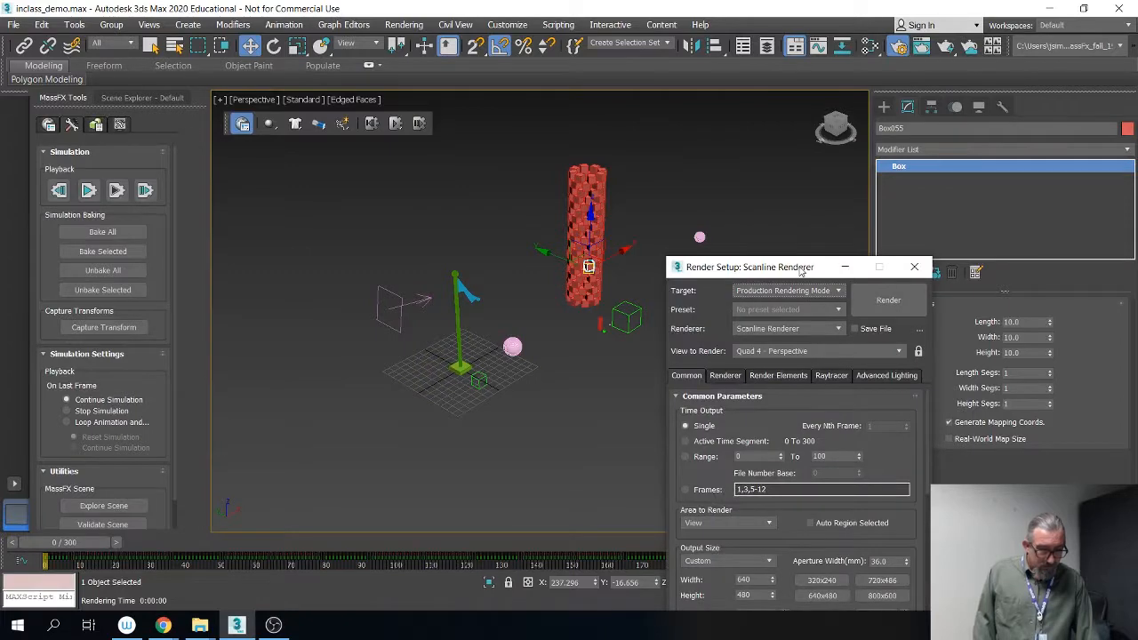
{"action": "left_click", "coordinate": [743, 198]}
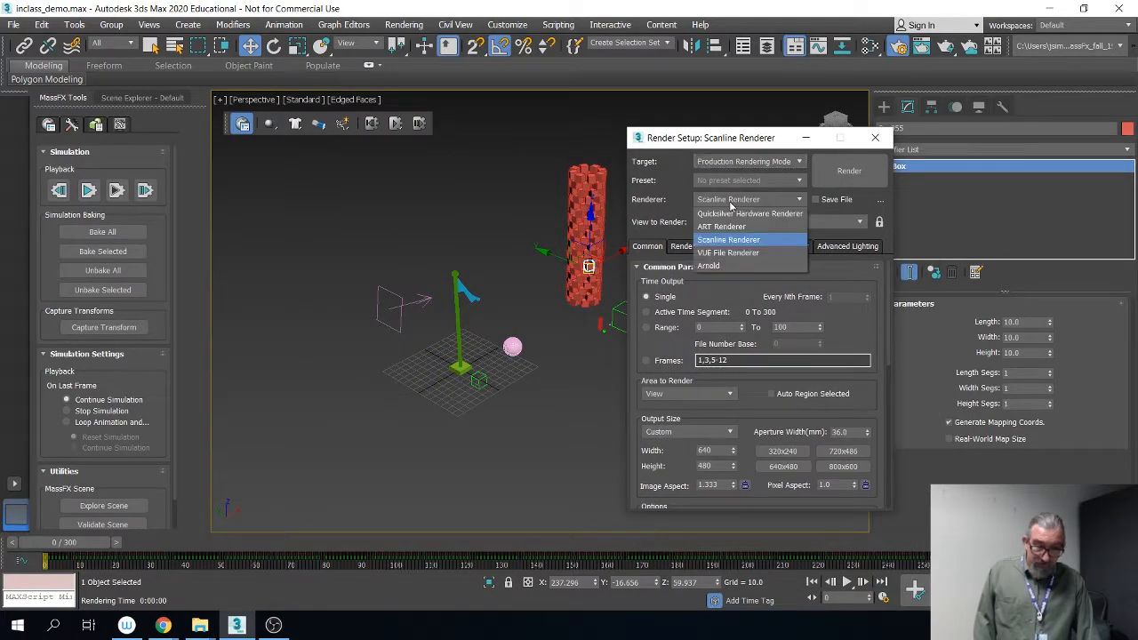
{"action": "left_click", "coordinate": [724, 227]}
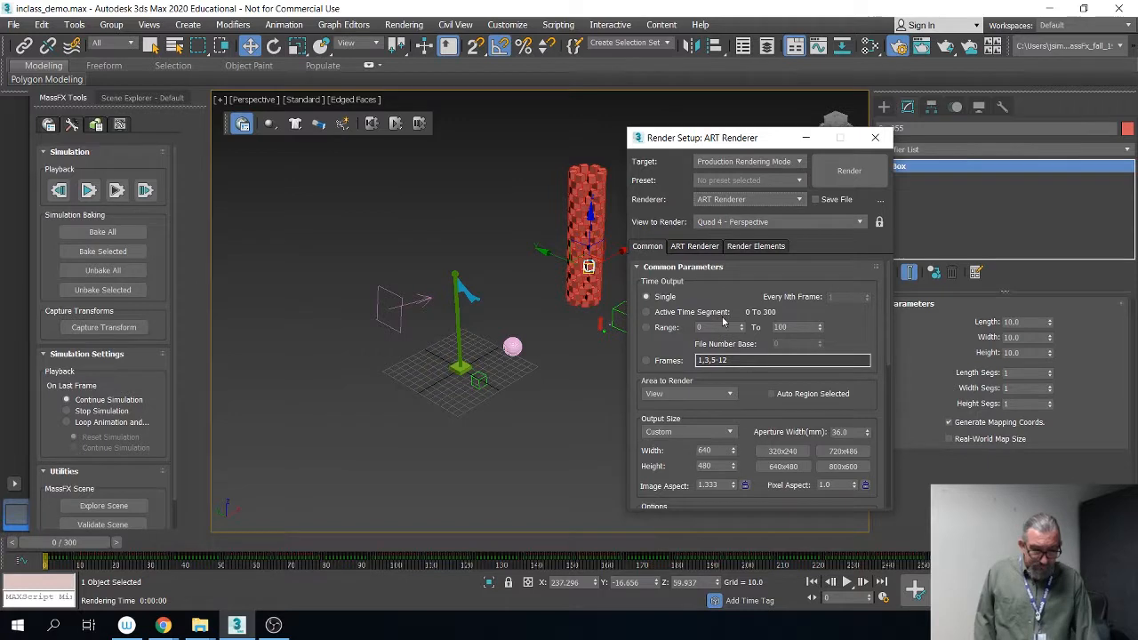
{"action": "left_click", "coordinate": [807, 139]}
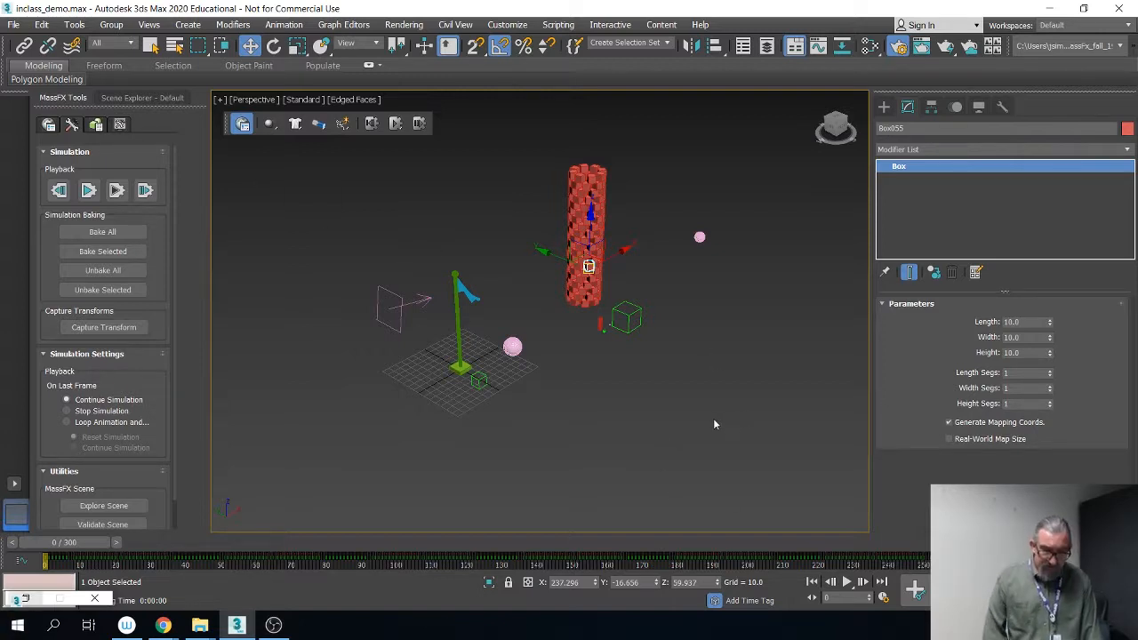
Step: Create a ground plane about 783 by 963 units beneath the brick tower, flagpole and spheres
{"action": "left_click", "coordinate": [884, 106]}
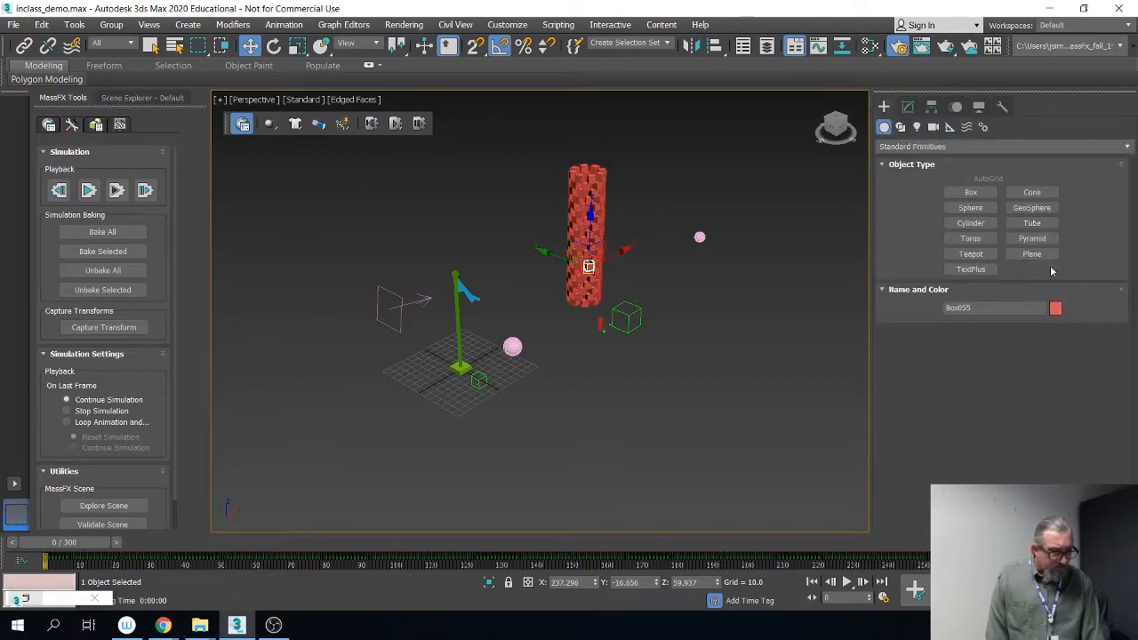
{"action": "left_click", "coordinate": [1031, 254]}
{"action": "left_click_drag", "start_coordinate": [247, 313], "coordinate": [863, 524]}
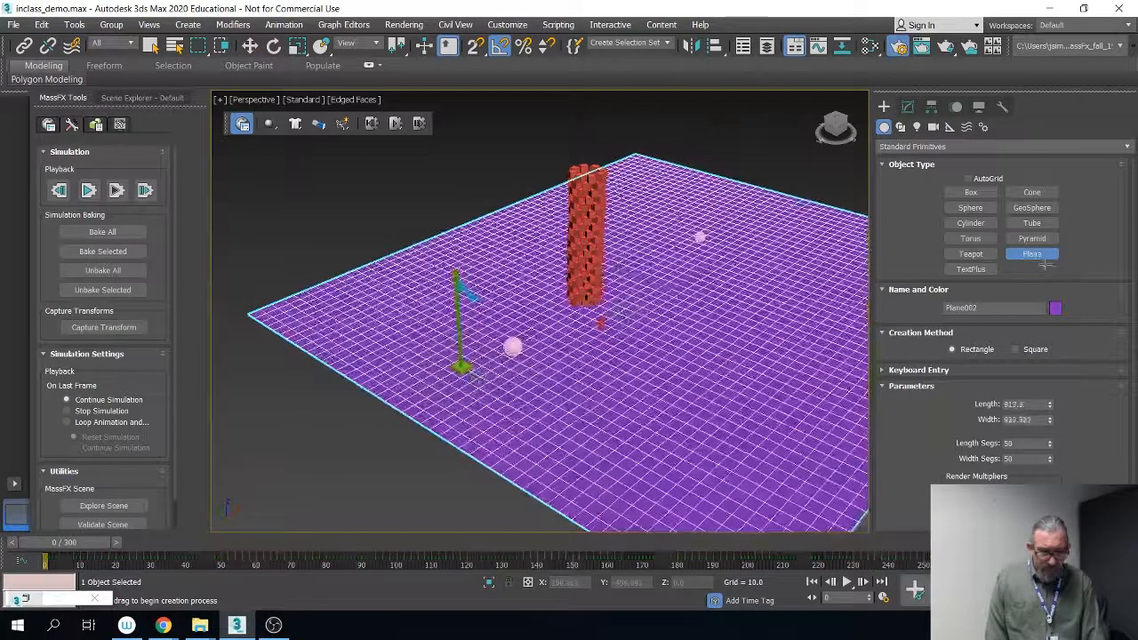
{"action": "left_click_drag", "start_coordinate": [1046, 265], "coordinate": [1035, 255]}
{"action": "middle_click_drag", "start_coordinate": [820, 350], "coordinate": [705, 373]}
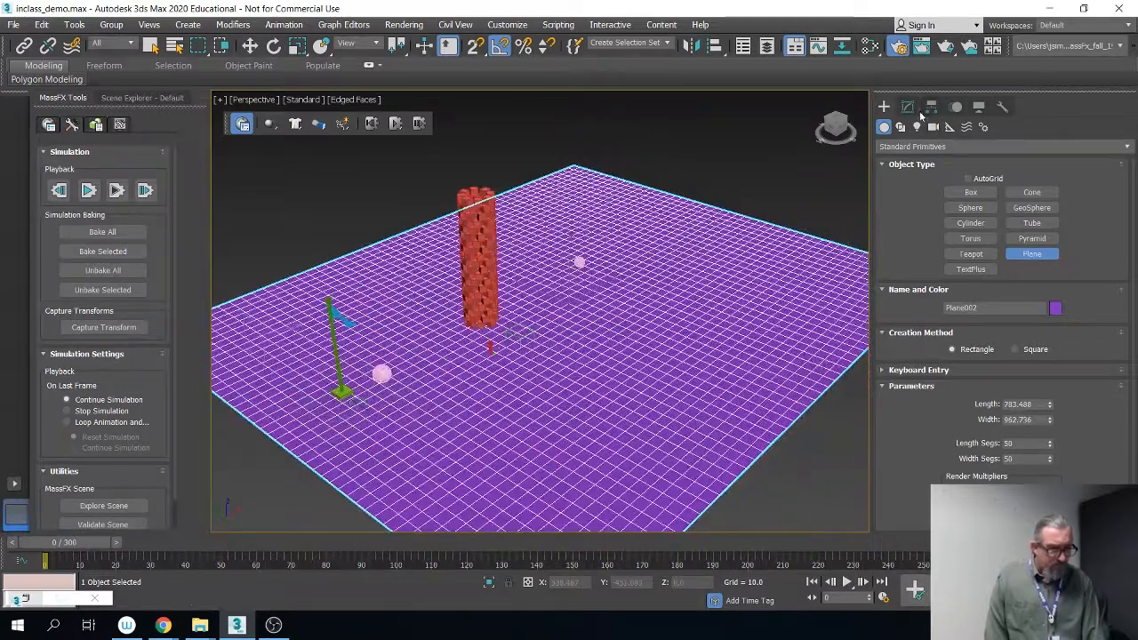
Step: Reduce the ground plane's length and width segments to 1 each
{"action": "left_click", "coordinate": [907, 107]}
{"action": "right_click", "coordinate": [1050, 360]}
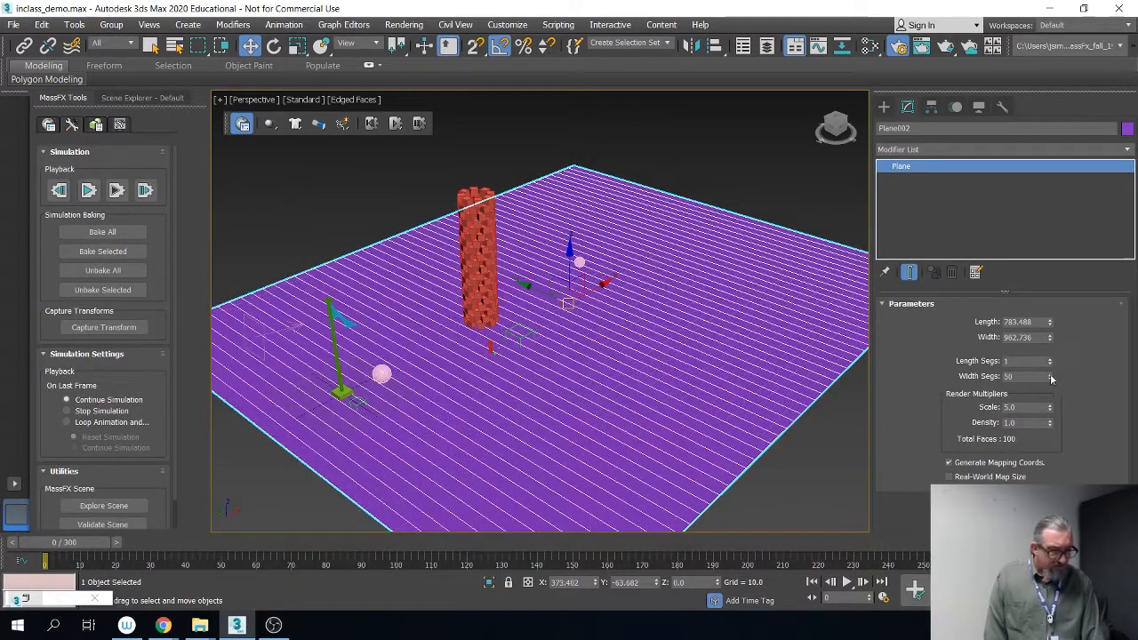
{"action": "right_click", "coordinate": [1050, 377]}
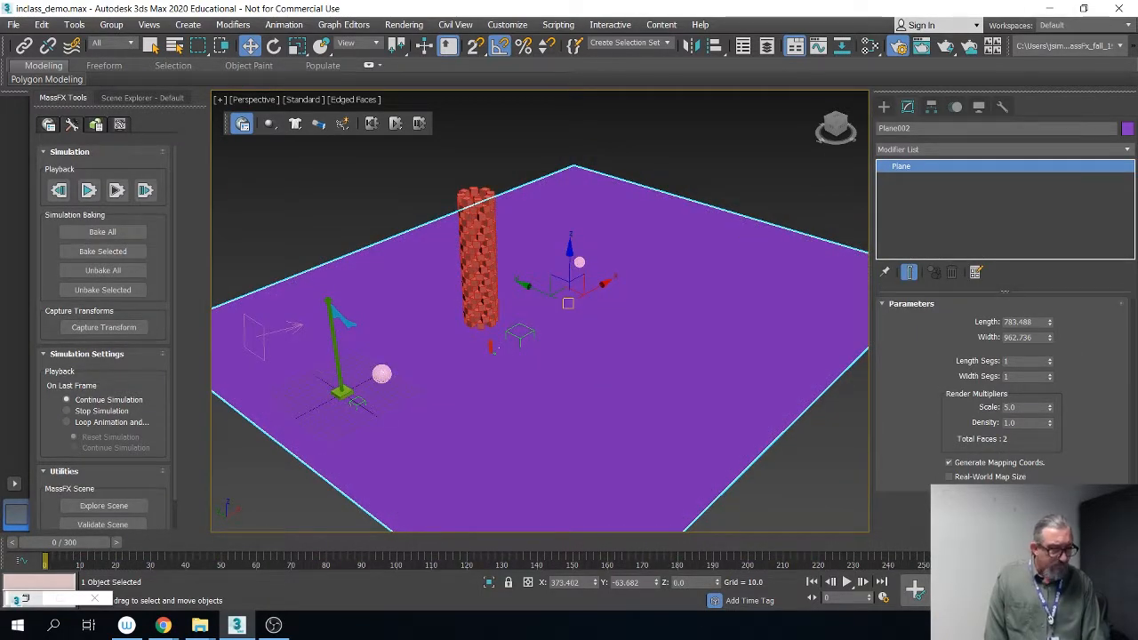
{"action": "scroll", "coordinate": [751, 276], "scroll_direction": "down", "scroll_amount": 6}
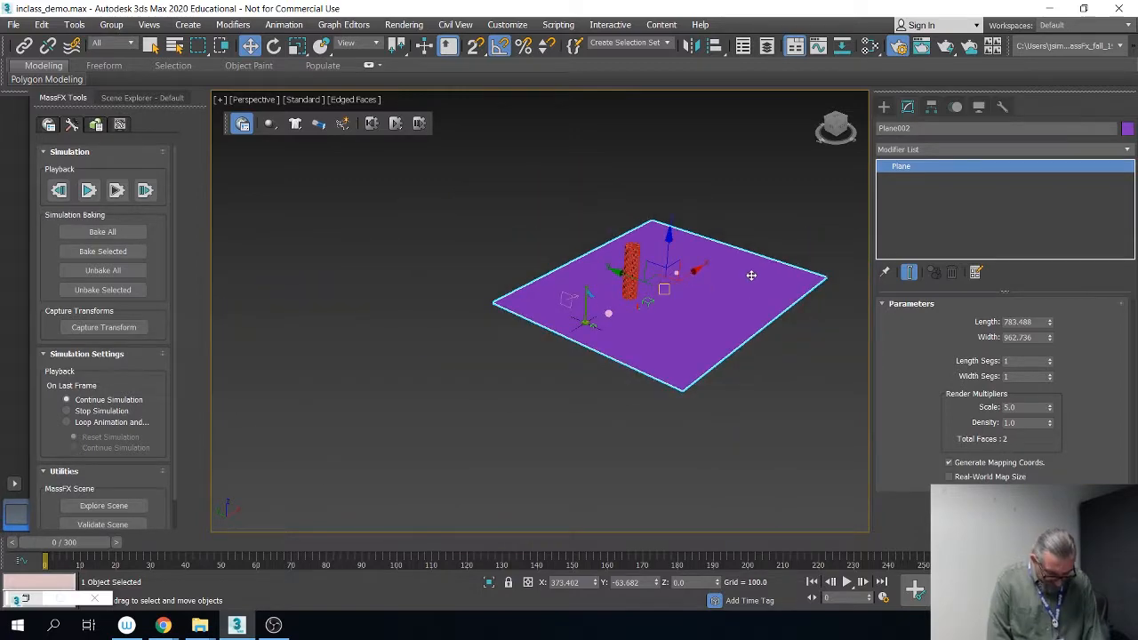
Step: Create a Physical Material in the Slate Material Editor, assign it to all scene objects, and minimize the editor
{"action": "key", "text": "m"}
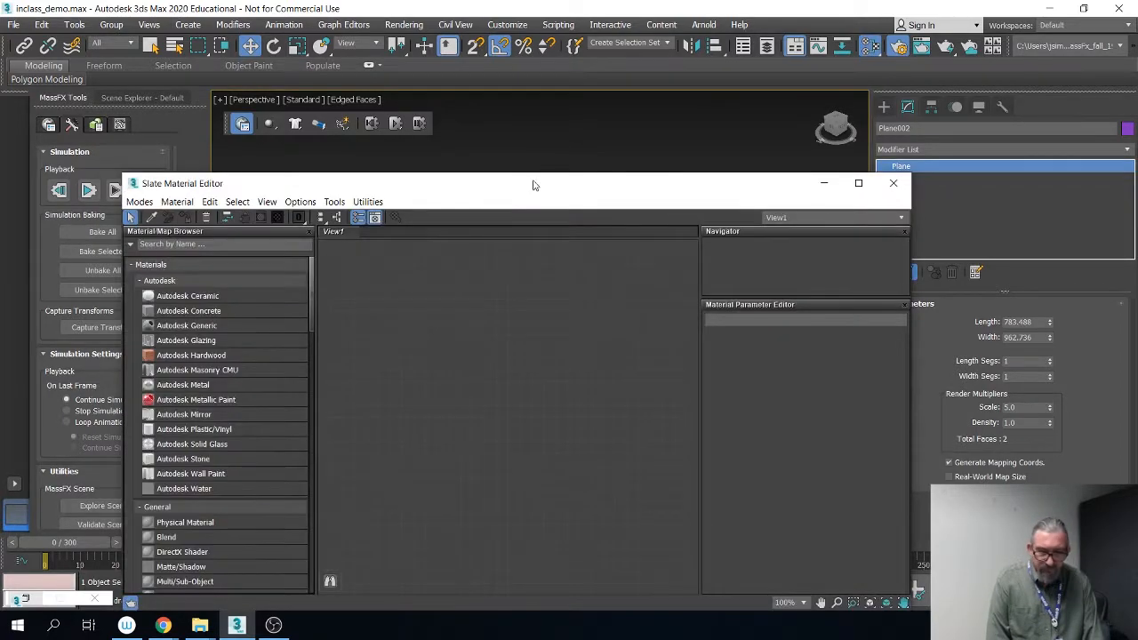
{"action": "left_click_drag", "start_coordinate": [183, 522], "coordinate": [555, 299]}
{"action": "double_click", "coordinate": [589, 305]}
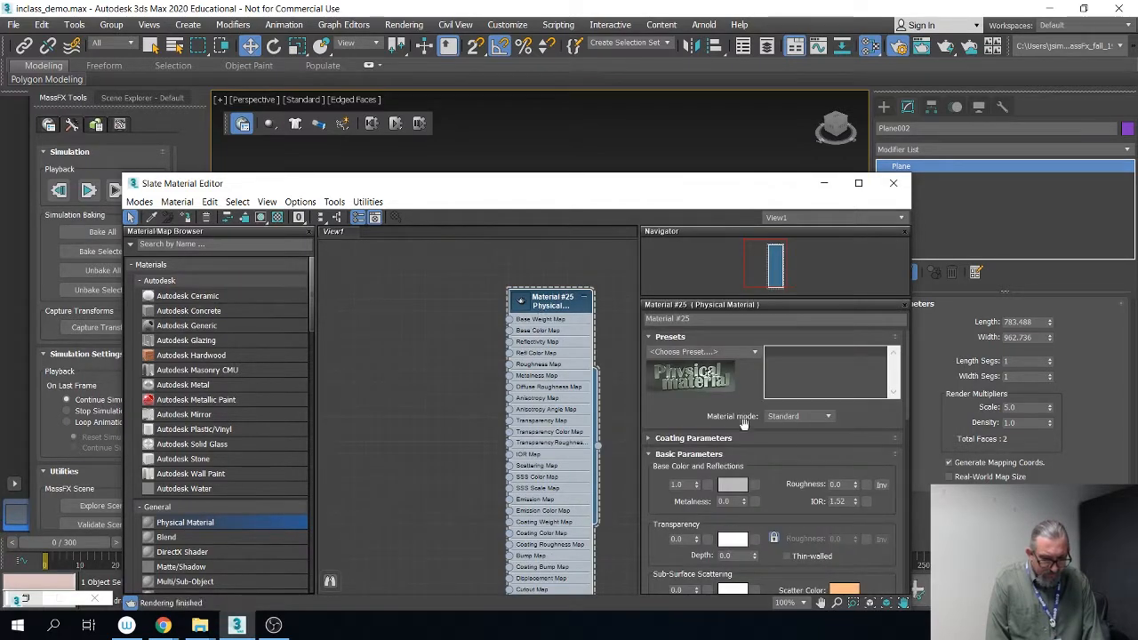
{"action": "left_click_drag", "start_coordinate": [597, 176], "coordinate": [581, 433]}
{"action": "left_click_drag", "start_coordinate": [611, 244], "coordinate": [848, 440]}
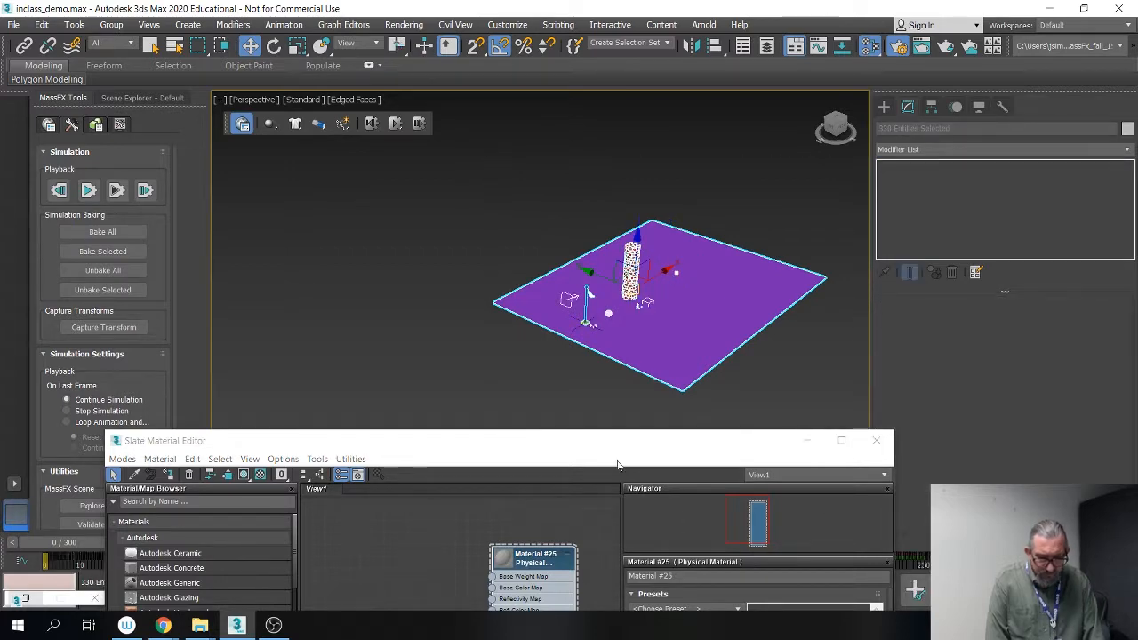
{"action": "left_click_drag", "start_coordinate": [610, 446], "coordinate": [648, 273]}
{"action": "left_click", "coordinate": [207, 304]}
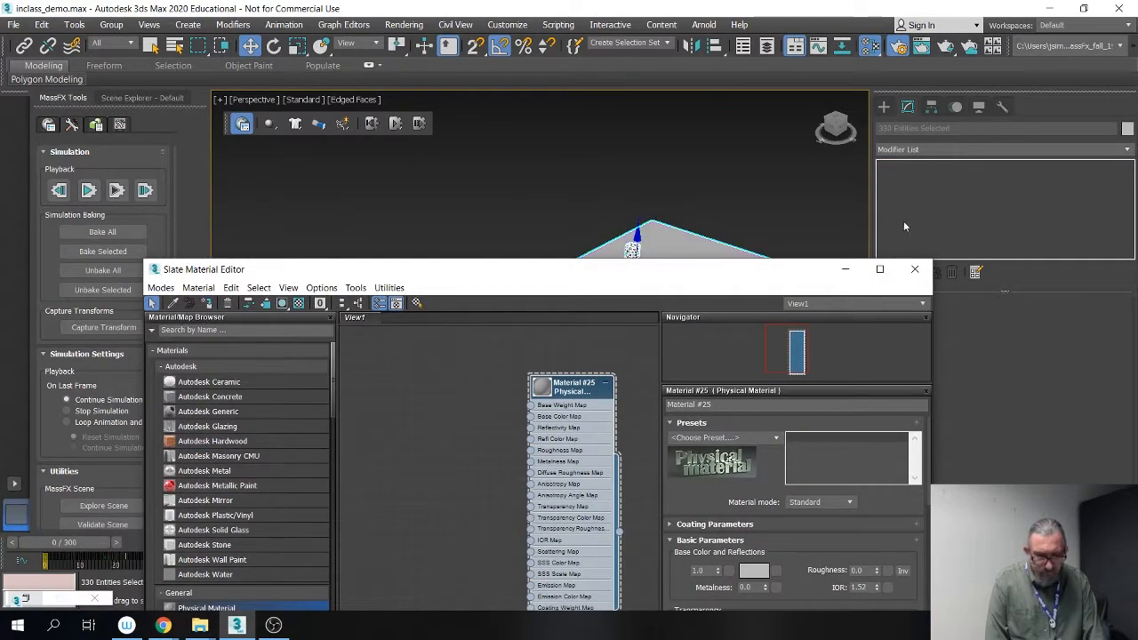
{"action": "left_click_drag", "start_coordinate": [725, 269], "coordinate": [687, 111]}
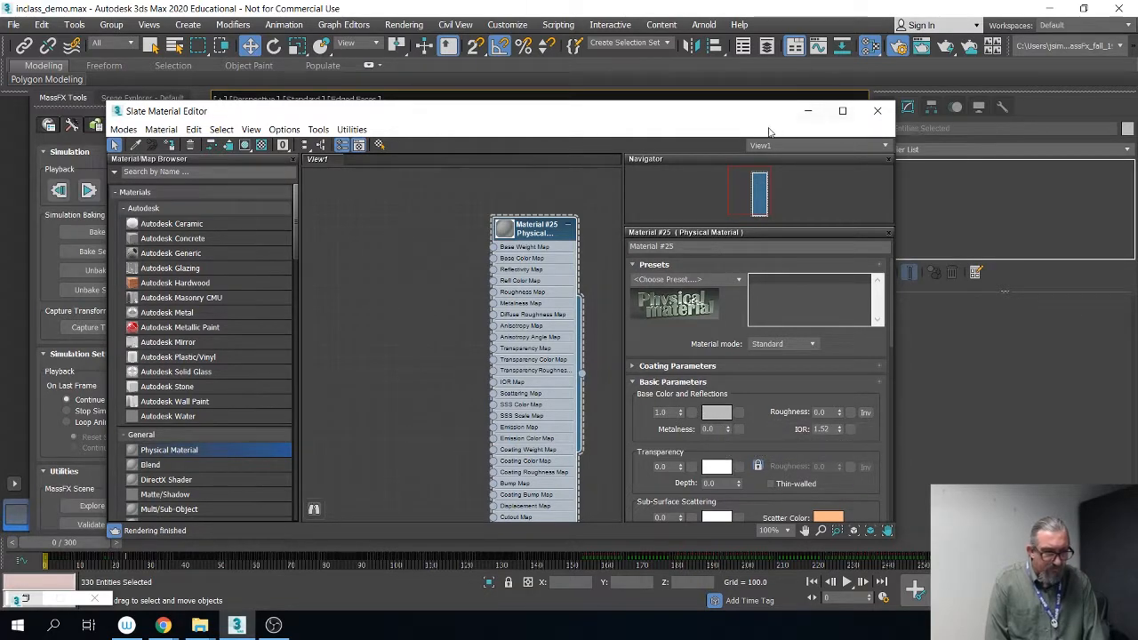
{"action": "left_click", "coordinate": [807, 110]}
Step: Centre the ground plane at the origin by resetting its X and Y position to 0
{"action": "left_click", "coordinate": [685, 332]}
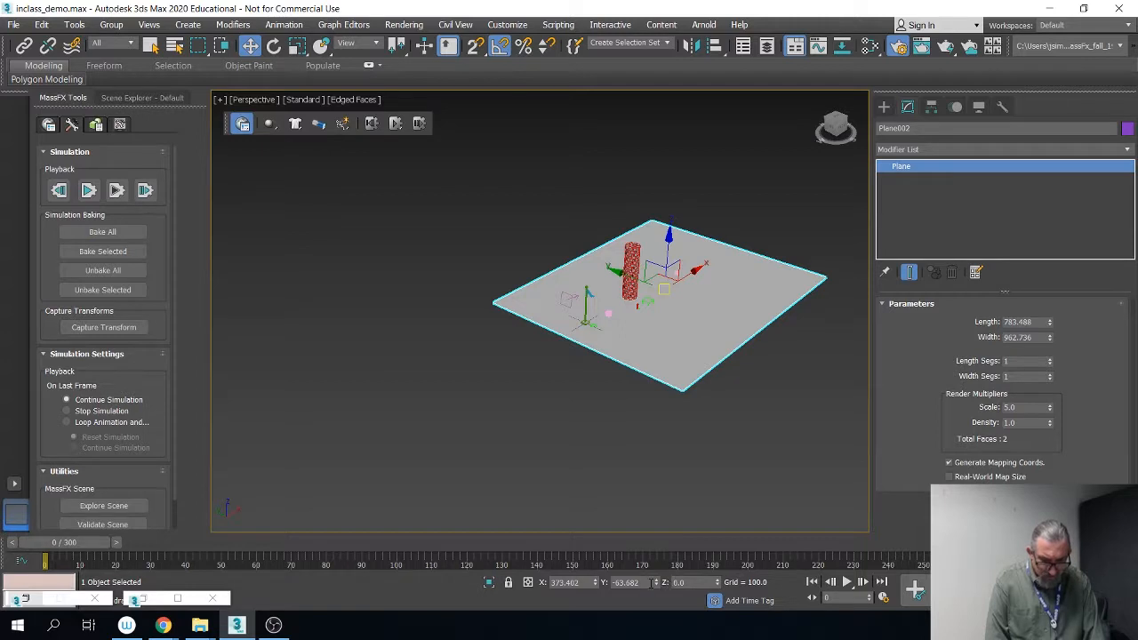
{"action": "right_click", "coordinate": [656, 586]}
{"action": "right_click", "coordinate": [593, 586]}
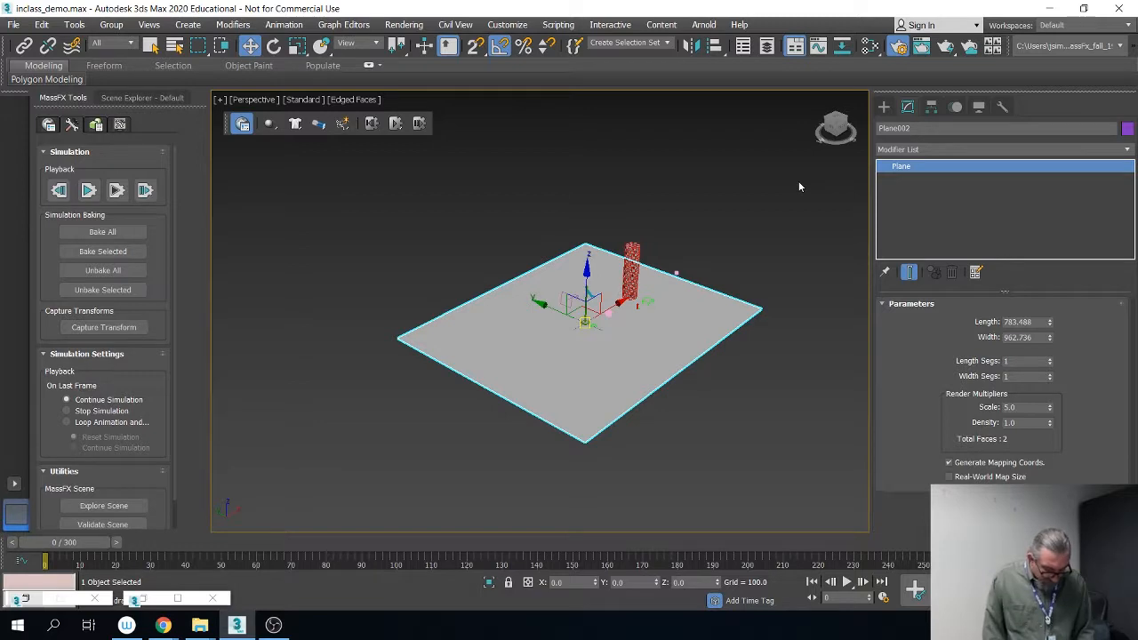
Step: Set the environment background colour to light blue (132, 235, 250), render a test frame of the Perspective view, and close the image
{"action": "key", "text": "8"}
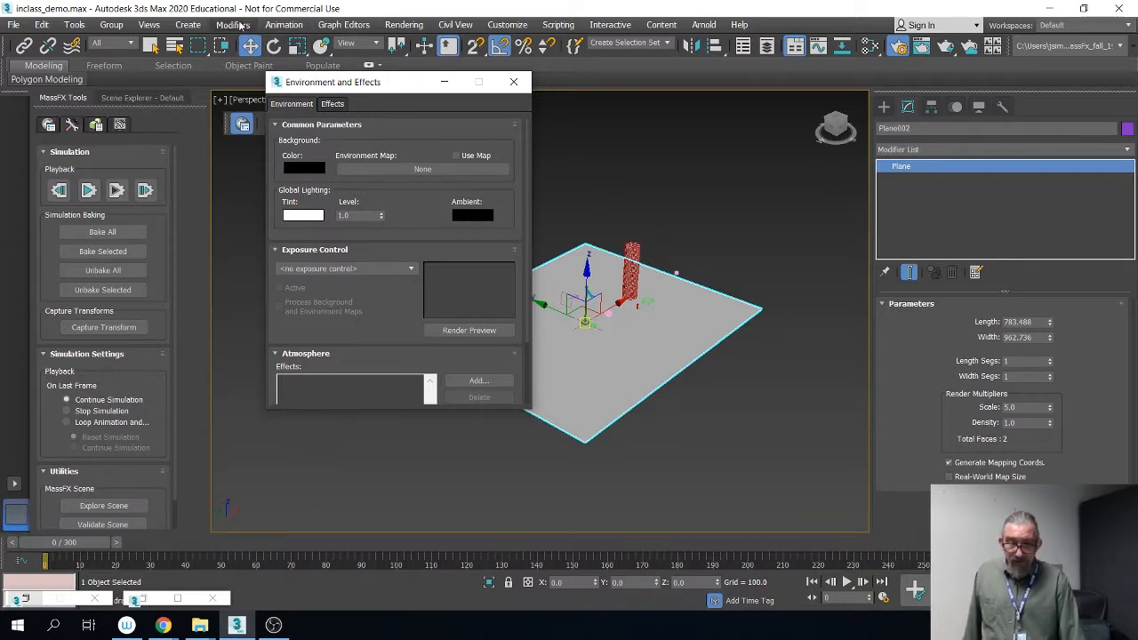
{"action": "left_click", "coordinate": [403, 25]}
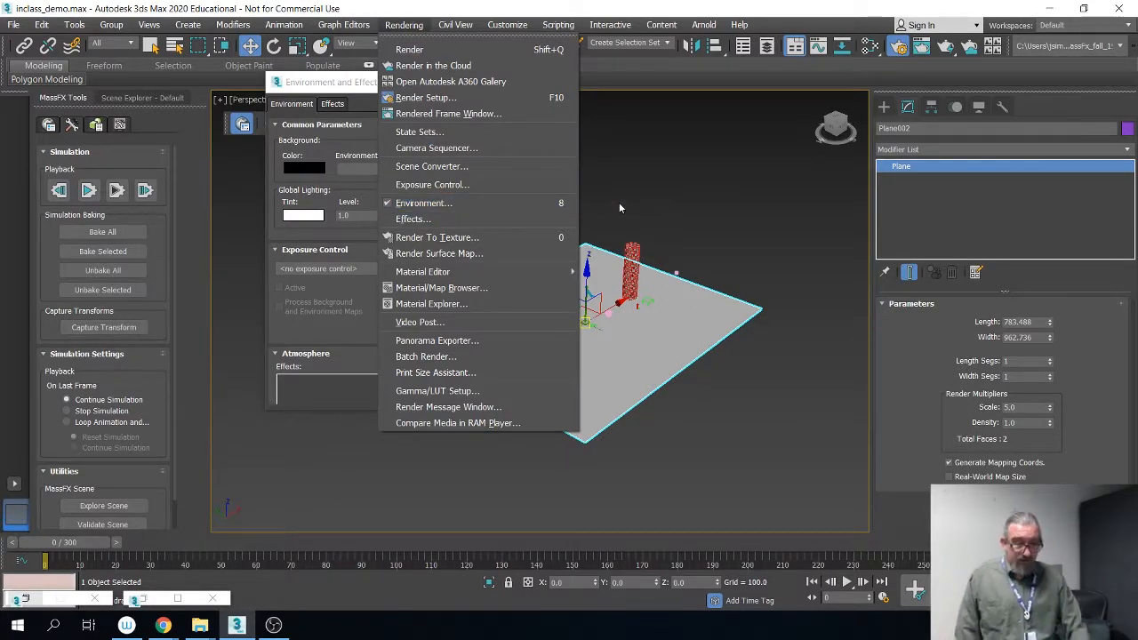
{"action": "left_click", "coordinate": [683, 79]}
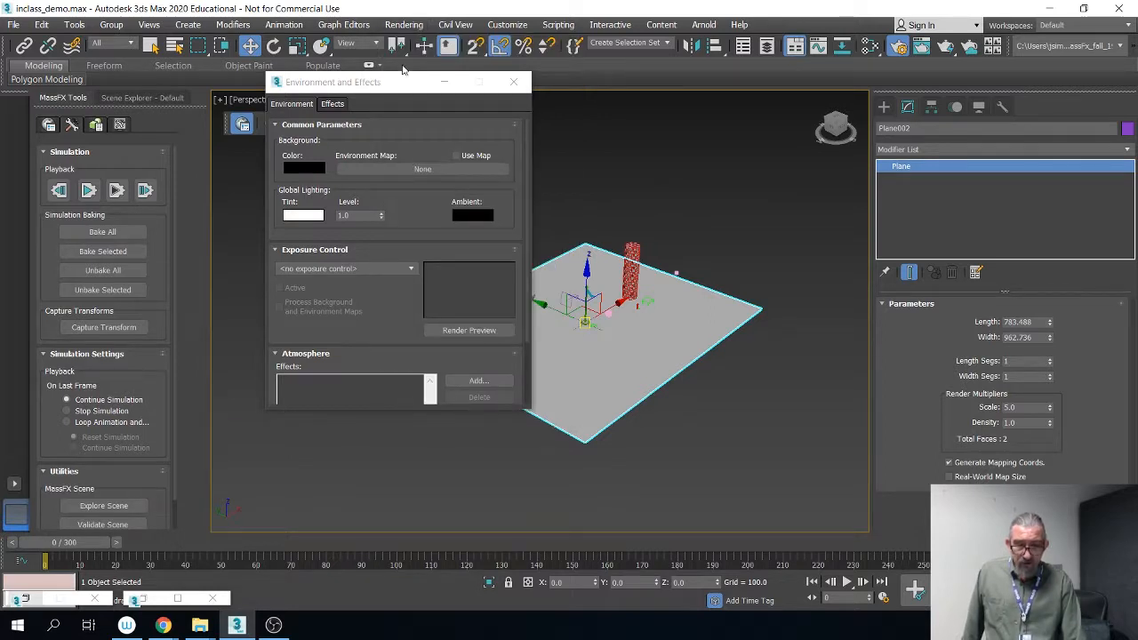
{"action": "left_click_drag", "start_coordinate": [400, 82], "coordinate": [534, 117]}
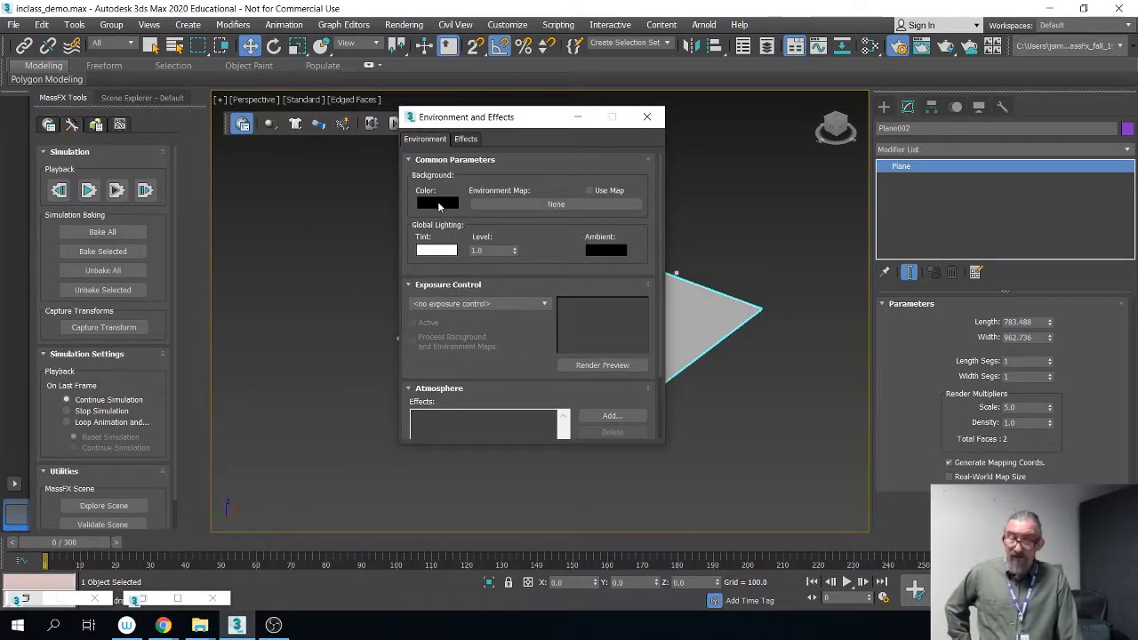
{"action": "left_click", "coordinate": [438, 202]}
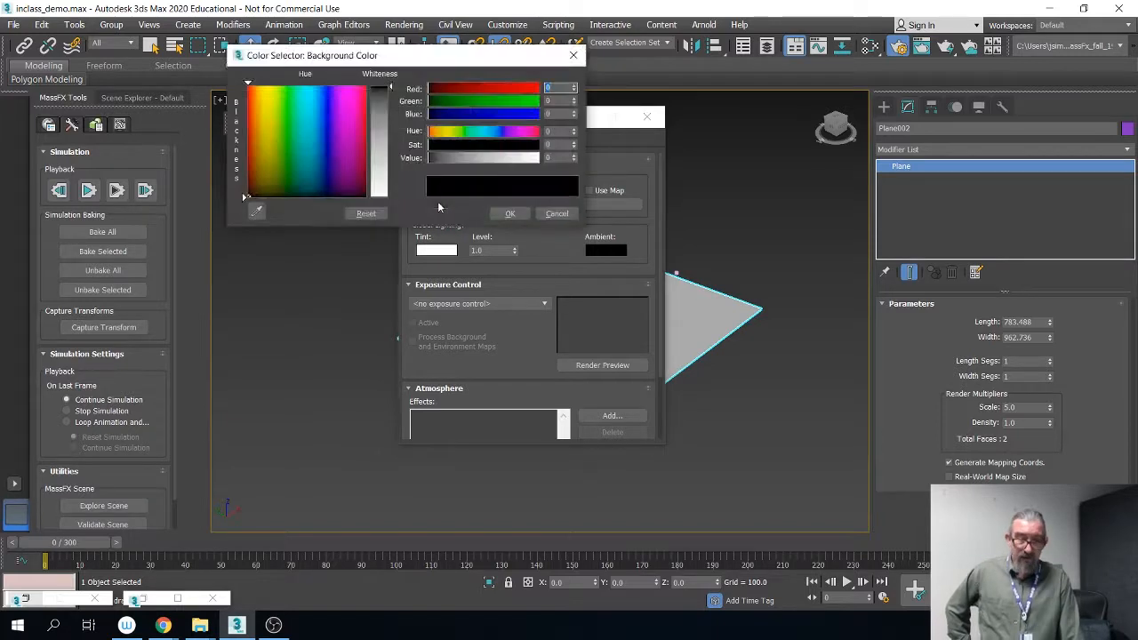
{"action": "mouse_move", "coordinate": [305, 136]}
{"action": "left_mouse_down"}
{"action": "mouse_move", "coordinate": [299, 89]}
{"action": "mouse_move", "coordinate": [309, 91]}
{"action": "left_mouse_up"}
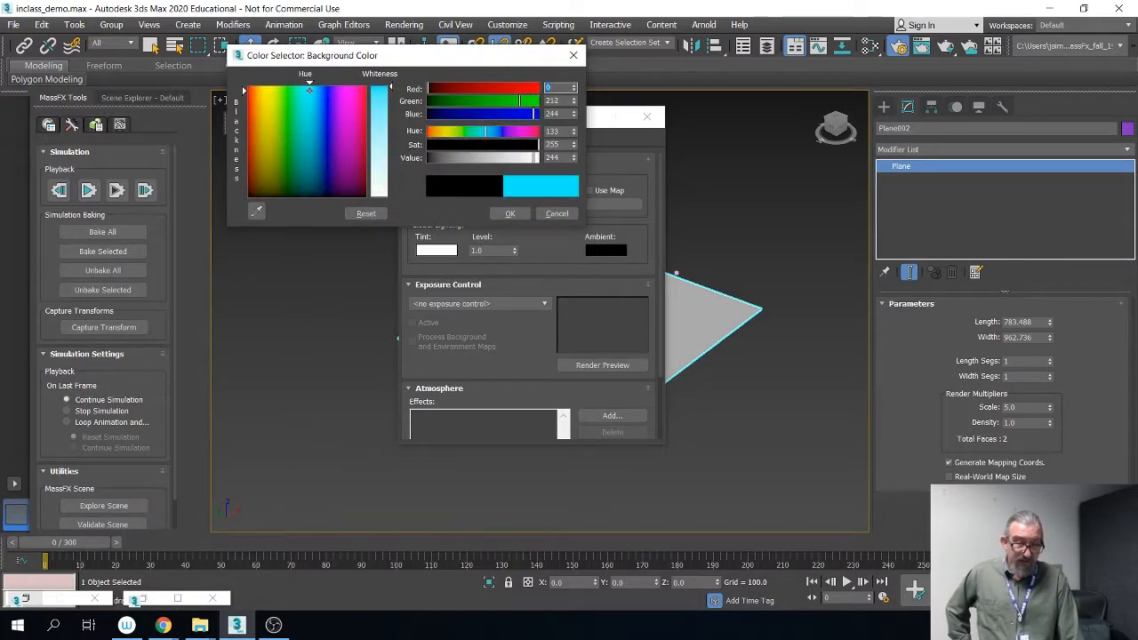
{"action": "left_click_drag", "start_coordinate": [380, 169], "coordinate": [380, 142]}
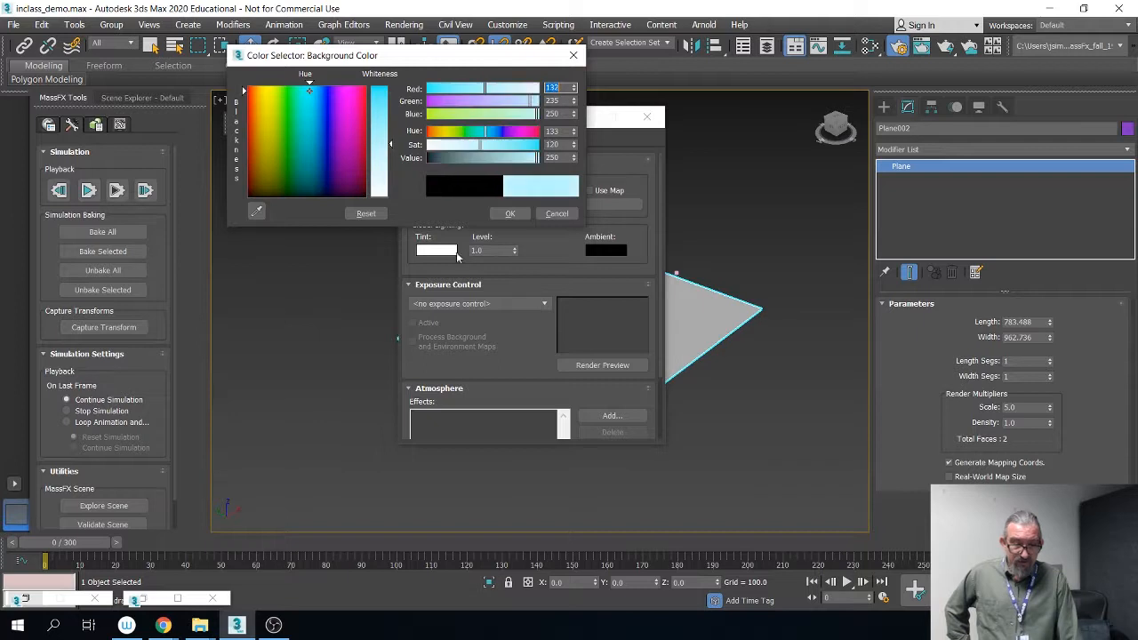
{"action": "left_click", "coordinate": [521, 214]}
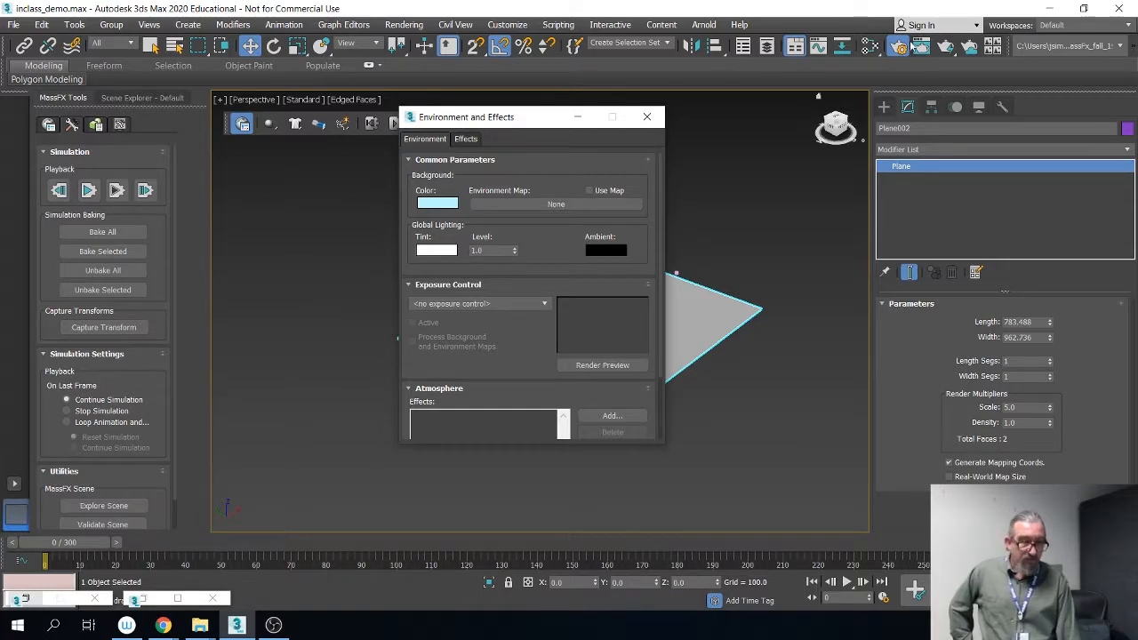
{"action": "left_click", "coordinate": [944, 46]}
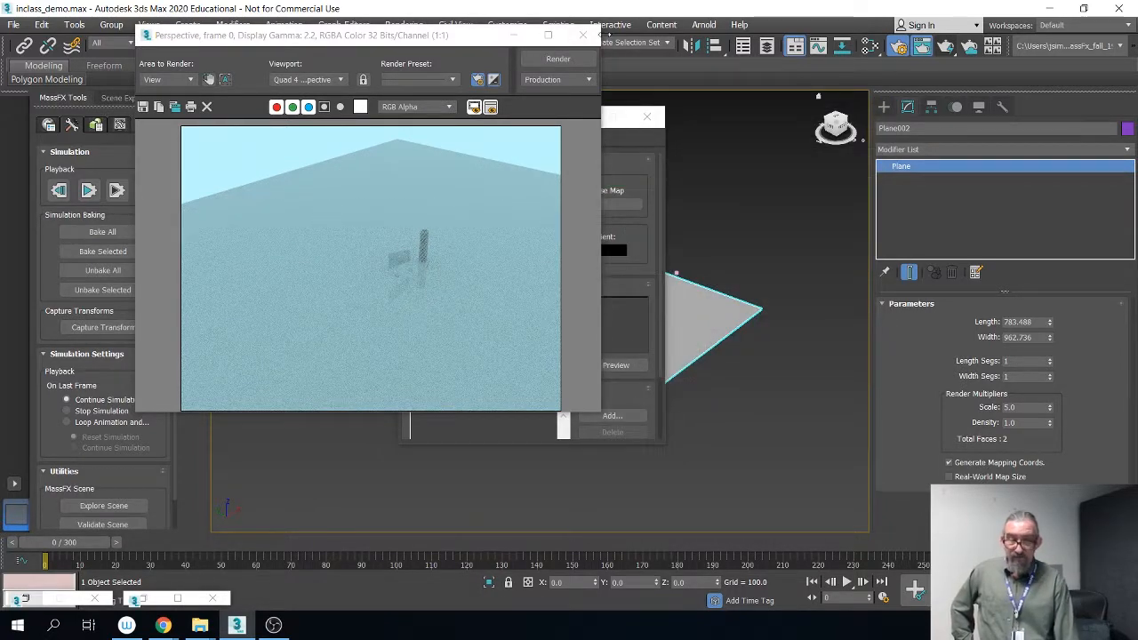
{"action": "left_click", "coordinate": [589, 36]}
Step: Frame the brick tower more closely, go to frame 57, render a test image, and close it
{"action": "left_click_drag", "start_coordinate": [558, 113], "coordinate": [266, 195]}
{"action": "scroll", "coordinate": [704, 289], "scroll_direction": "up", "scroll_amount": 5}
{"action": "middle_click_drag", "start_coordinate": [656, 309], "coordinate": [855, 253]}
{"action": "middle_click_drag", "start_coordinate": [459, 393], "coordinate": [549, 486]}
{"action": "left_click_drag", "start_coordinate": [60, 546], "coordinate": [254, 547]}
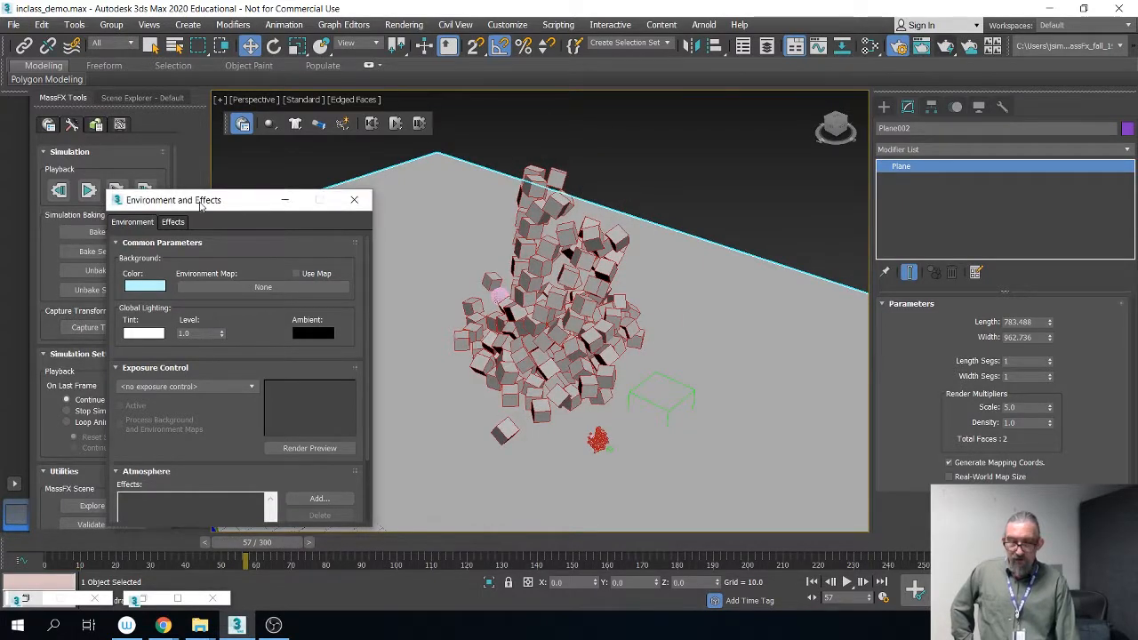
{"action": "left_click_drag", "start_coordinate": [248, 211], "coordinate": [248, 166]}
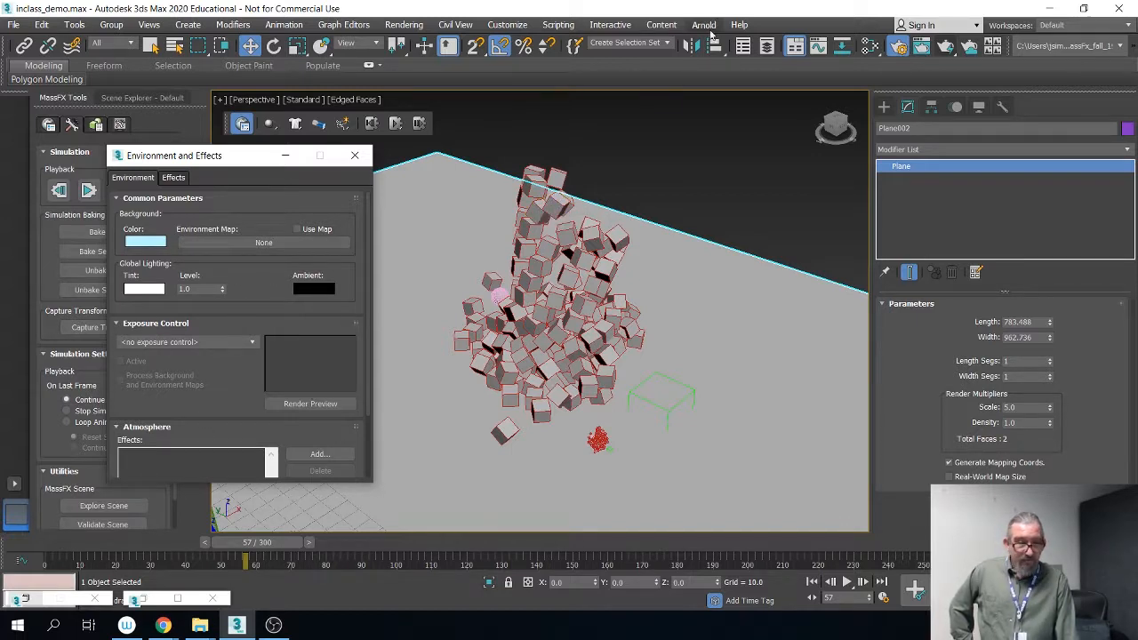
{"action": "left_click", "coordinate": [898, 49]}
{"action": "left_click", "coordinate": [969, 46]}
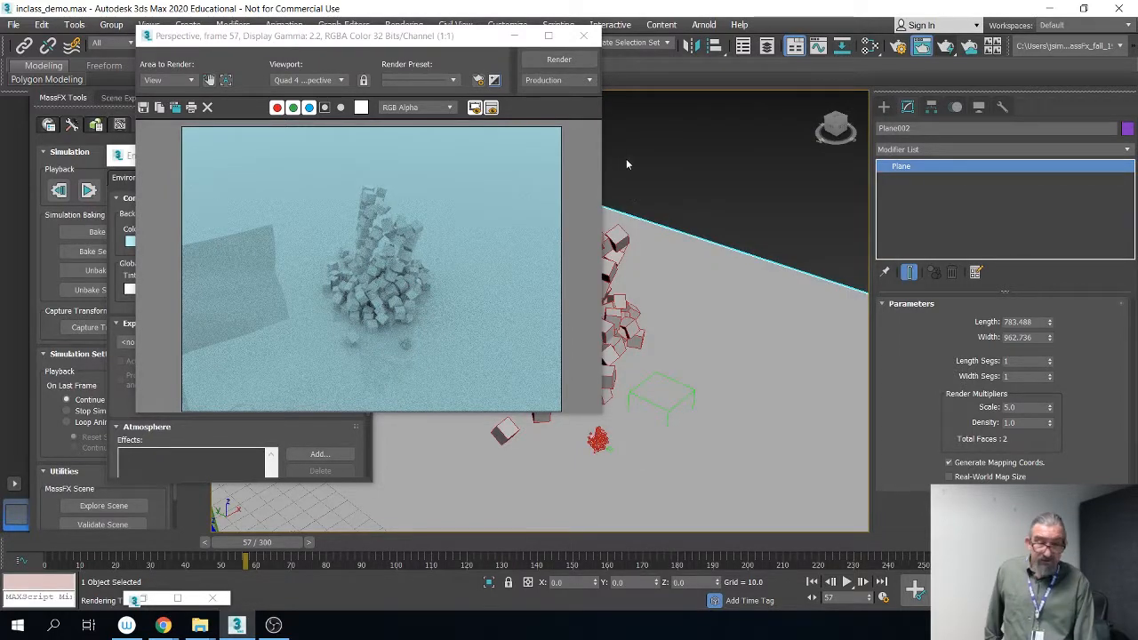
{"action": "left_click", "coordinate": [583, 35]}
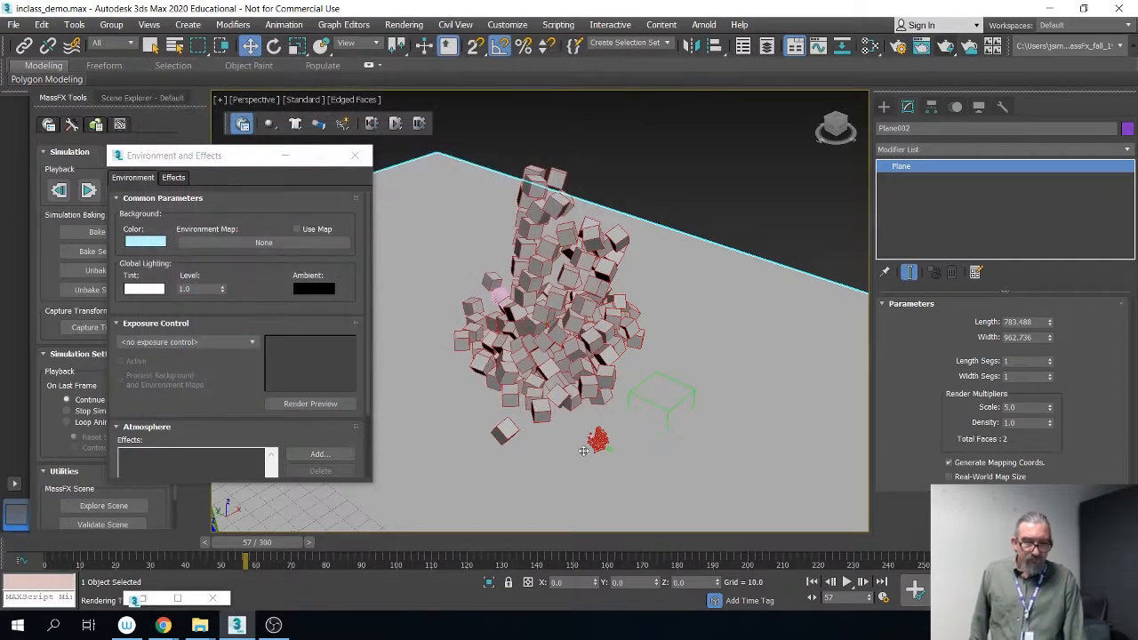
Step: Switch to Chrome, search for "hdri haven" in a new tab, and open the HDRI Haven website
{"action": "left_click_drag", "start_coordinate": [201, 168], "coordinate": [191, 122]}
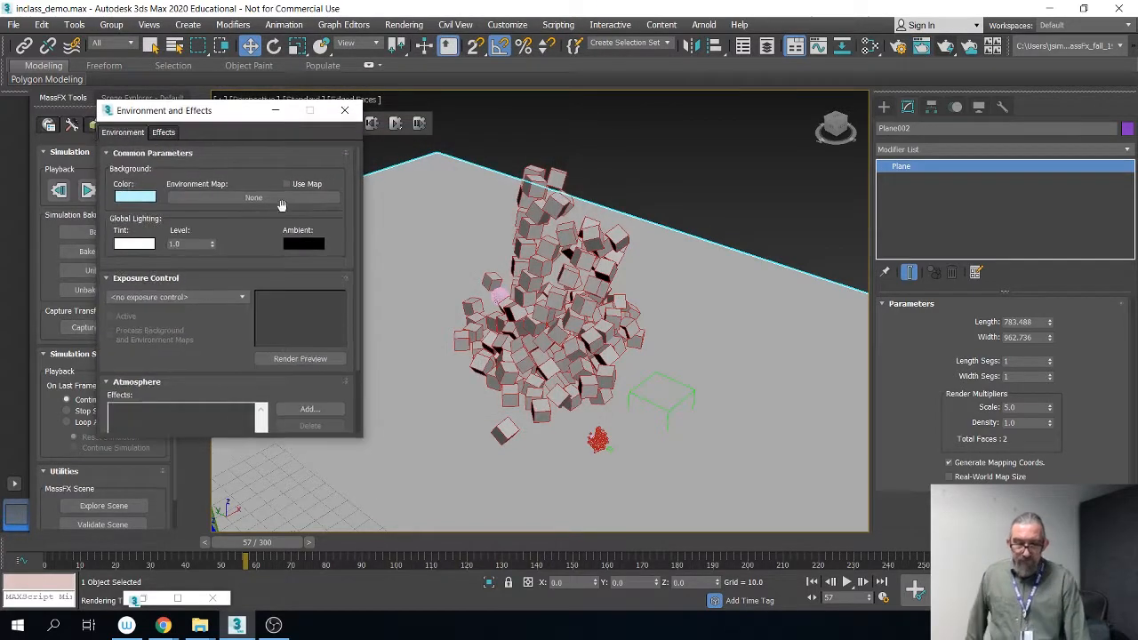
{"action": "mouse_move", "coordinate": [163, 625]}
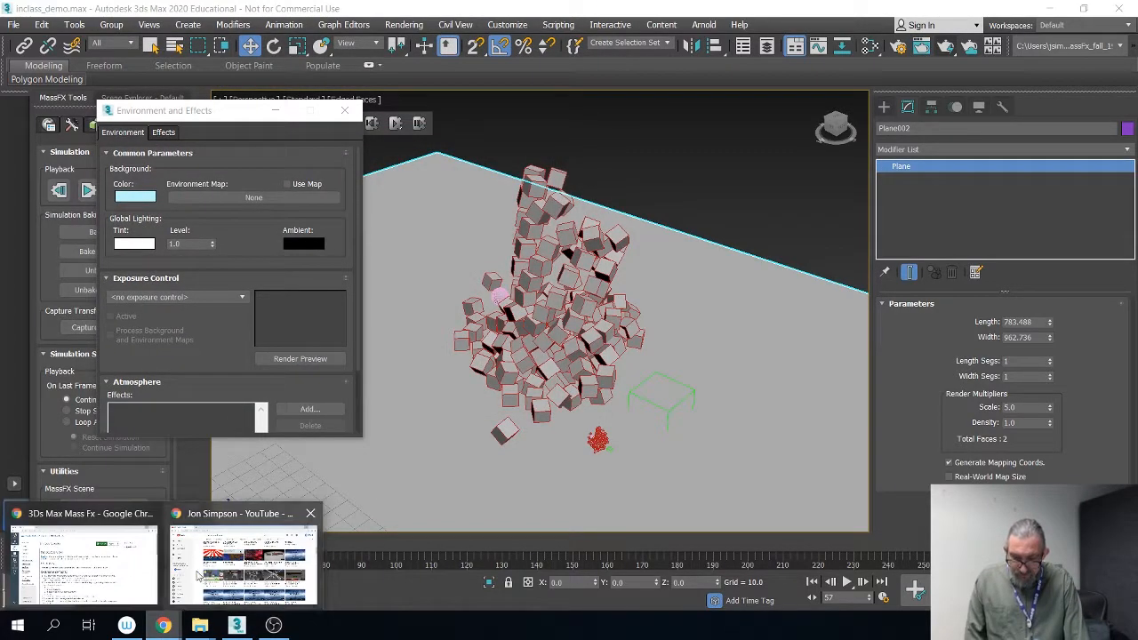
{"action": "left_click", "coordinate": [202, 568]}
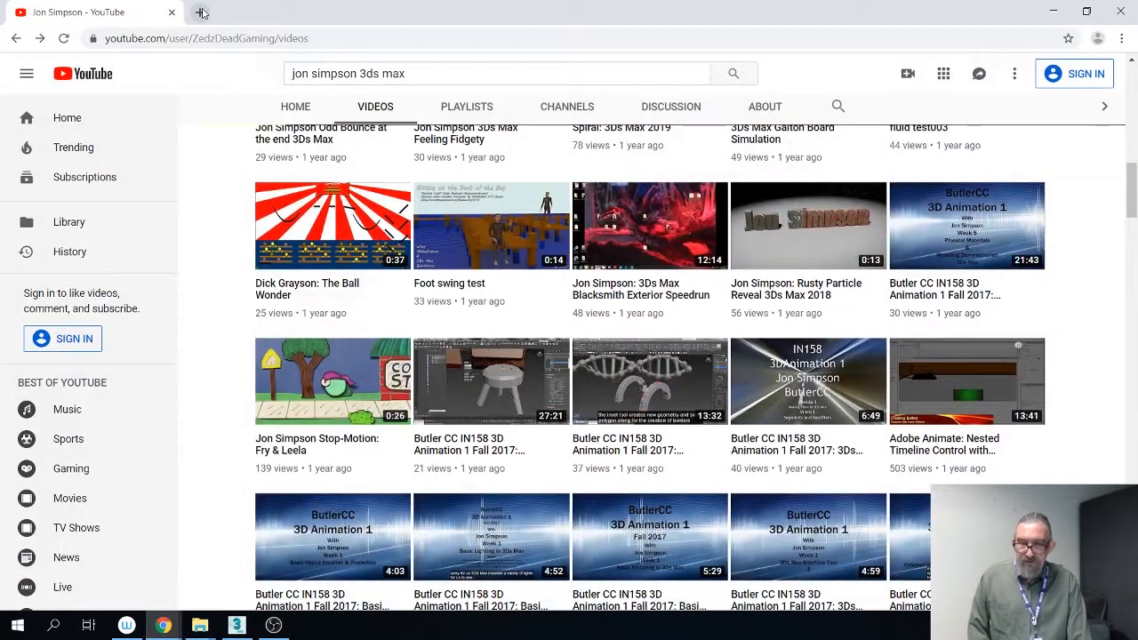
{"action": "left_click", "coordinate": [202, 12]}
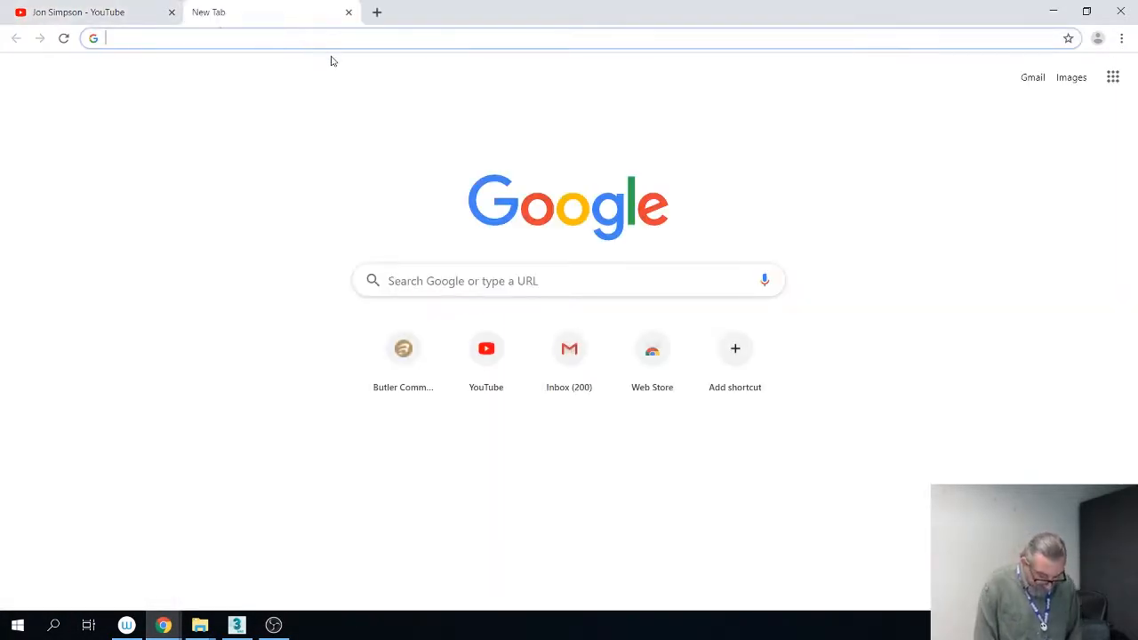
{"action": "type", "text": "hdri hav"}
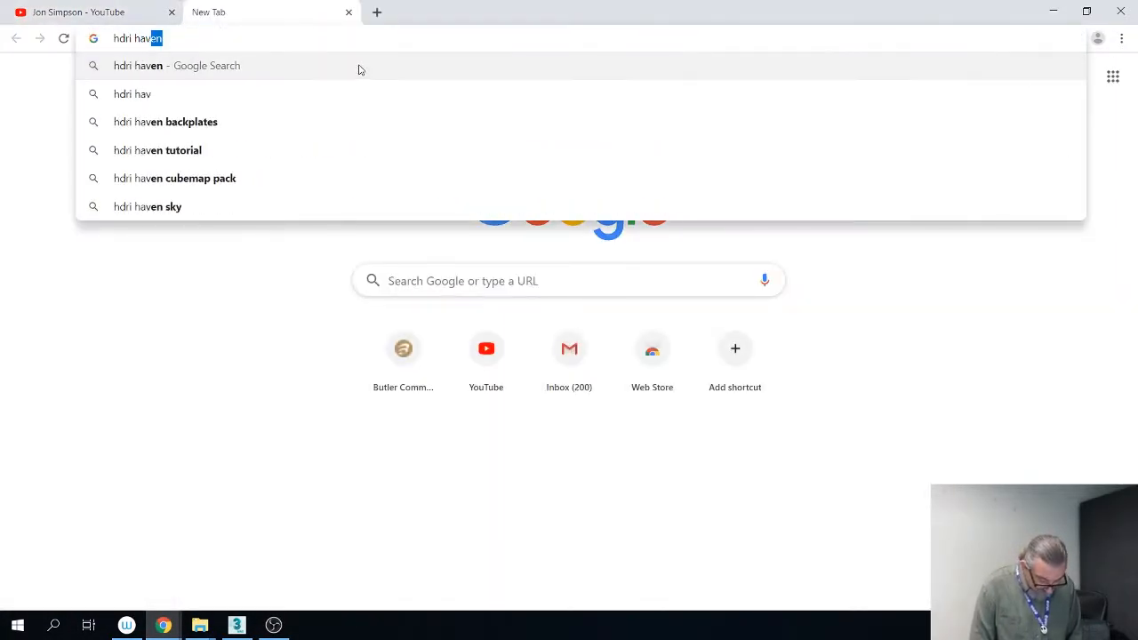
{"action": "type", "text": "en"}
{"action": "key", "text": "Return"}
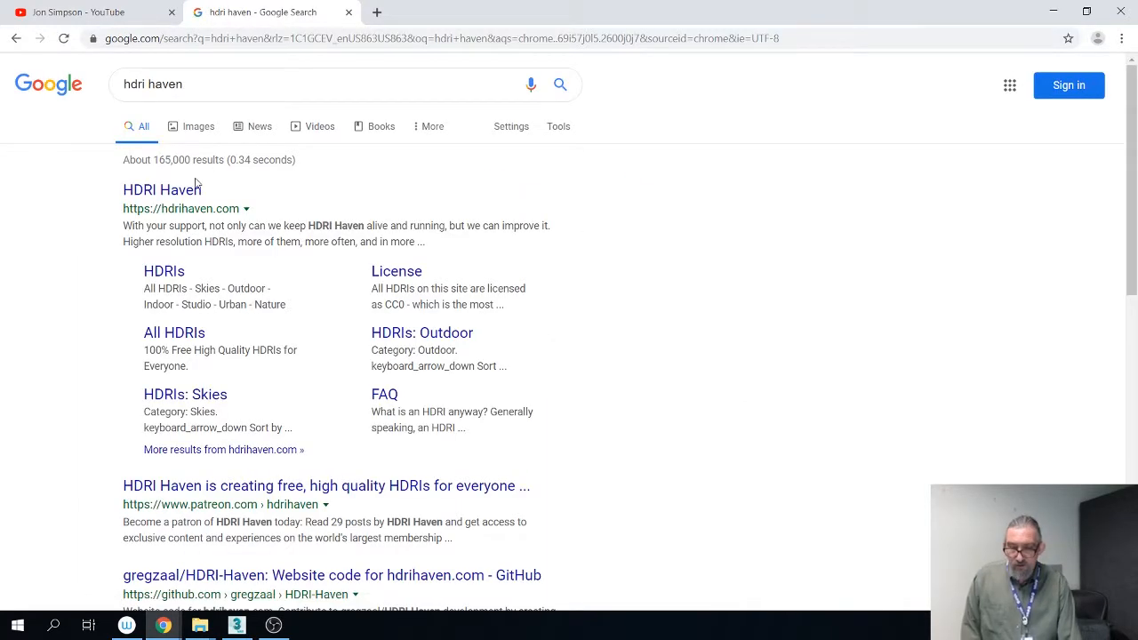
{"action": "left_click", "coordinate": [178, 190]}
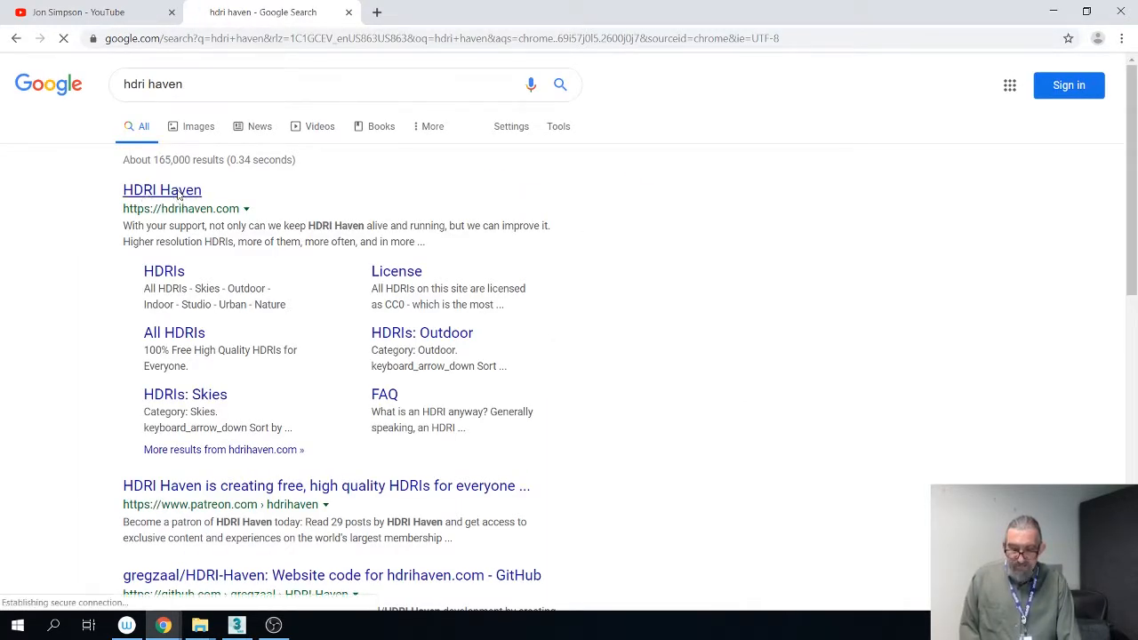
Step: Look over the HDRI Haven home page and open its render gallery
{"action": "scroll", "coordinate": [544, 446], "scroll_direction": "down", "scroll_amount": 2}
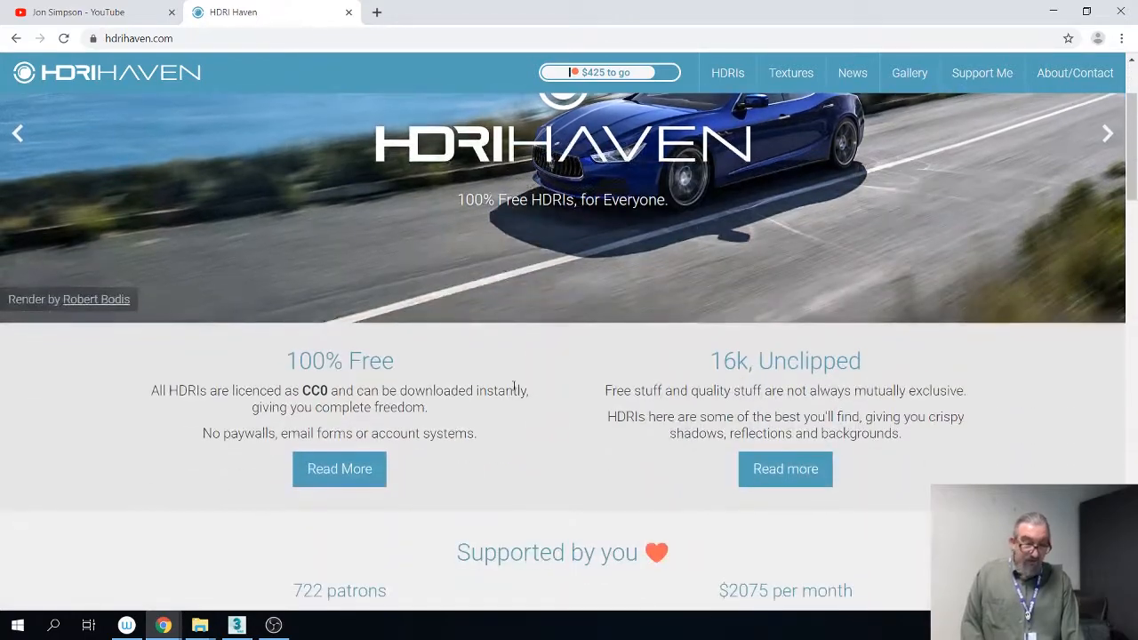
{"action": "scroll", "coordinate": [550, 174], "scroll_direction": "up", "scroll_amount": 1}
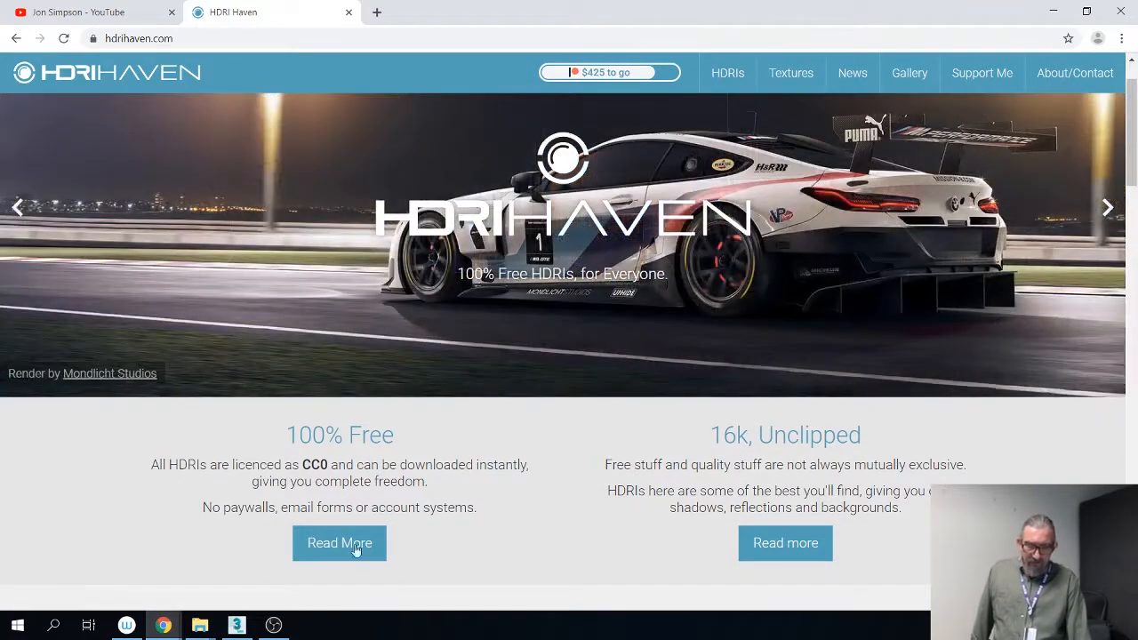
{"action": "scroll", "coordinate": [356, 546], "scroll_direction": "down", "scroll_amount": 5}
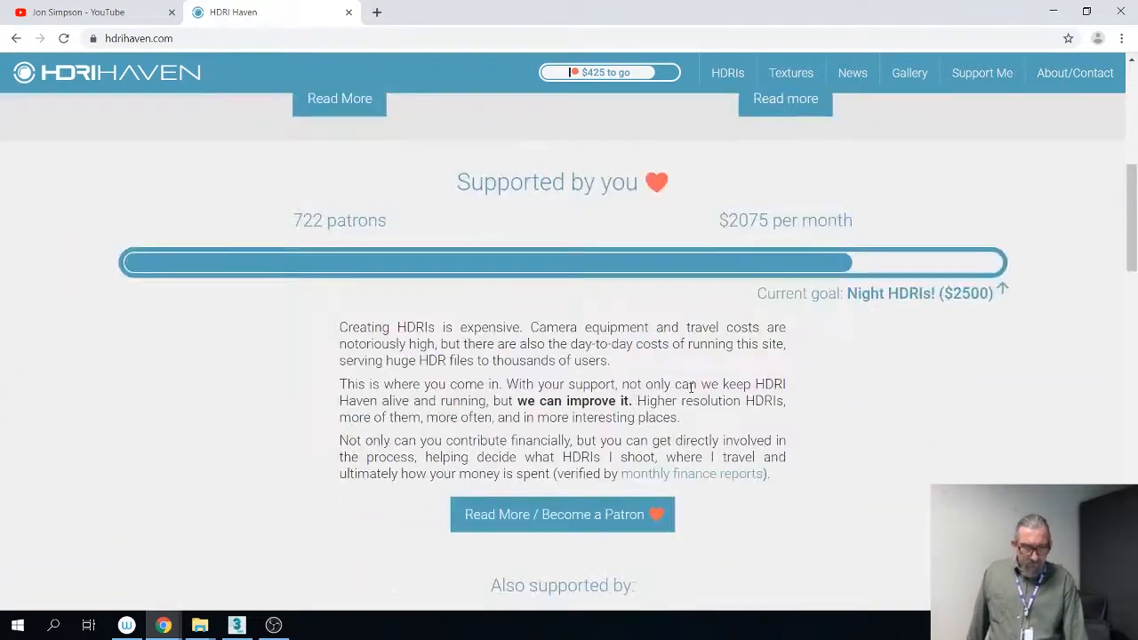
{"action": "scroll", "coordinate": [605, 427], "scroll_direction": "down", "scroll_amount": 1}
{"action": "scroll", "coordinate": [452, 223], "scroll_direction": "up", "scroll_amount": 7}
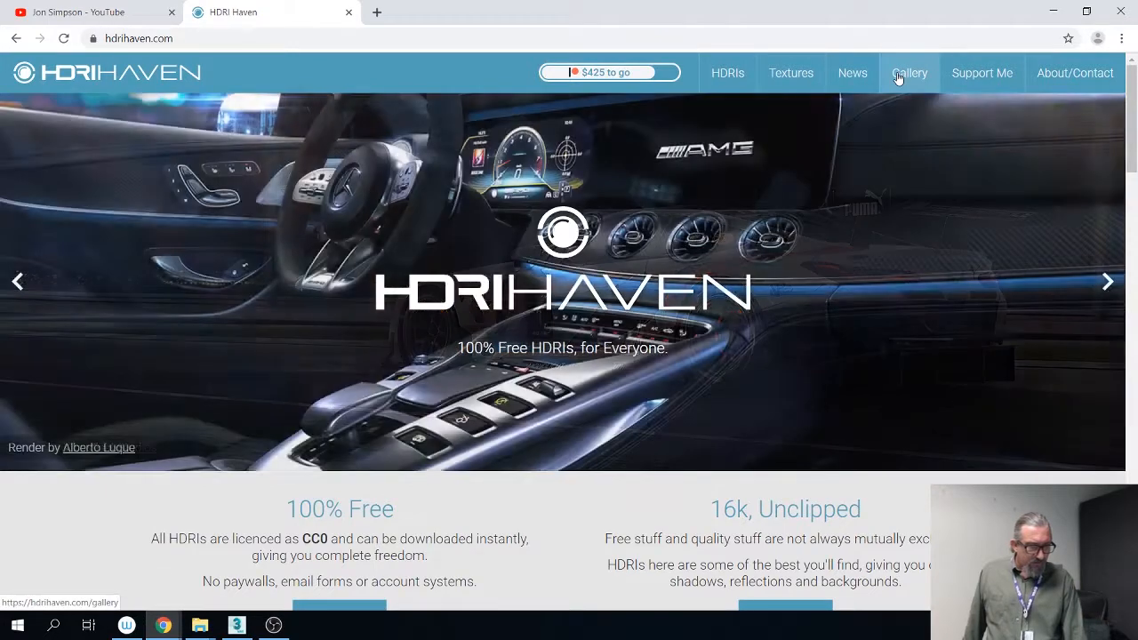
{"action": "left_click", "coordinate": [902, 76]}
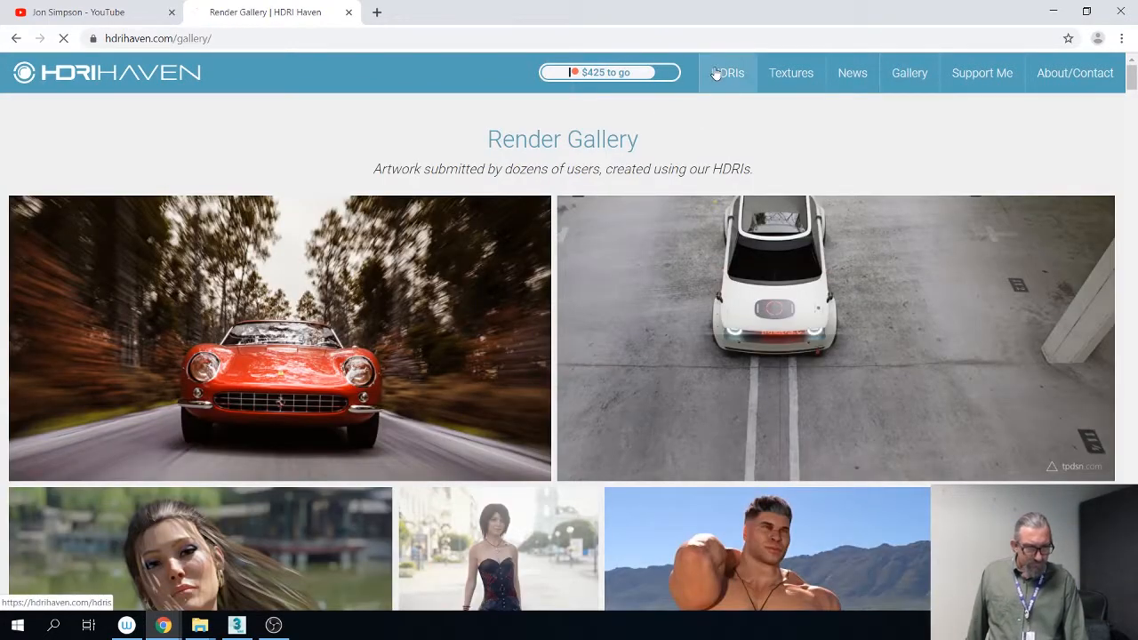
Step: Open the HDRIs section of the site and look through its categories and latest HDRIs
{"action": "left_click", "coordinate": [722, 73]}
{"action": "scroll", "coordinate": [471, 278], "scroll_direction": "down", "scroll_amount": 1}
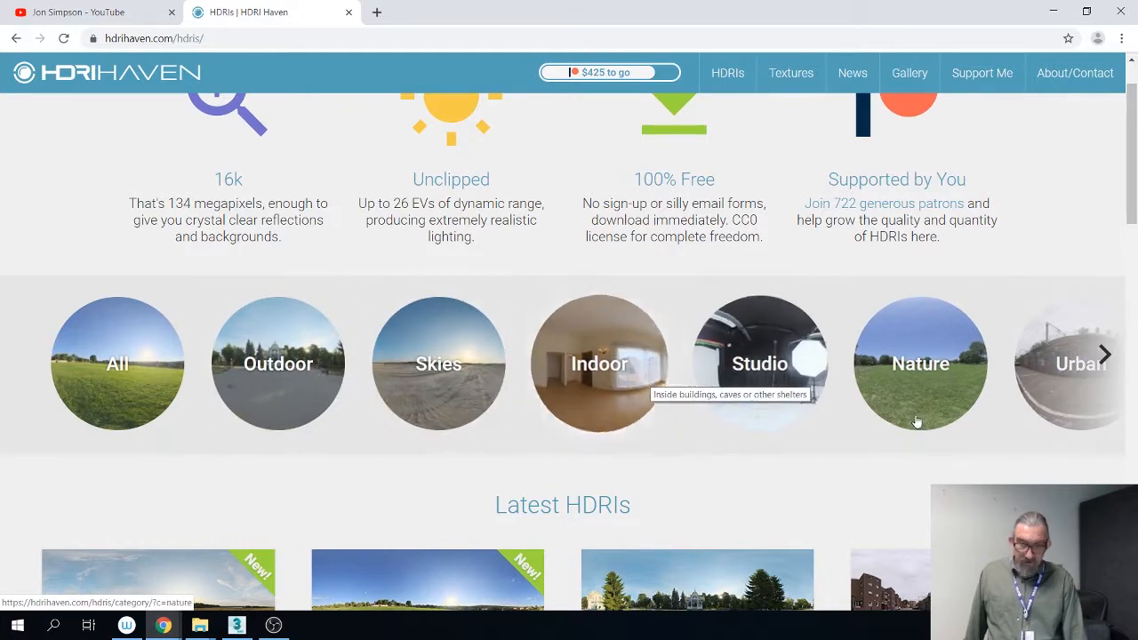
{"action": "scroll", "coordinate": [947, 380], "scroll_direction": "down", "scroll_amount": 5}
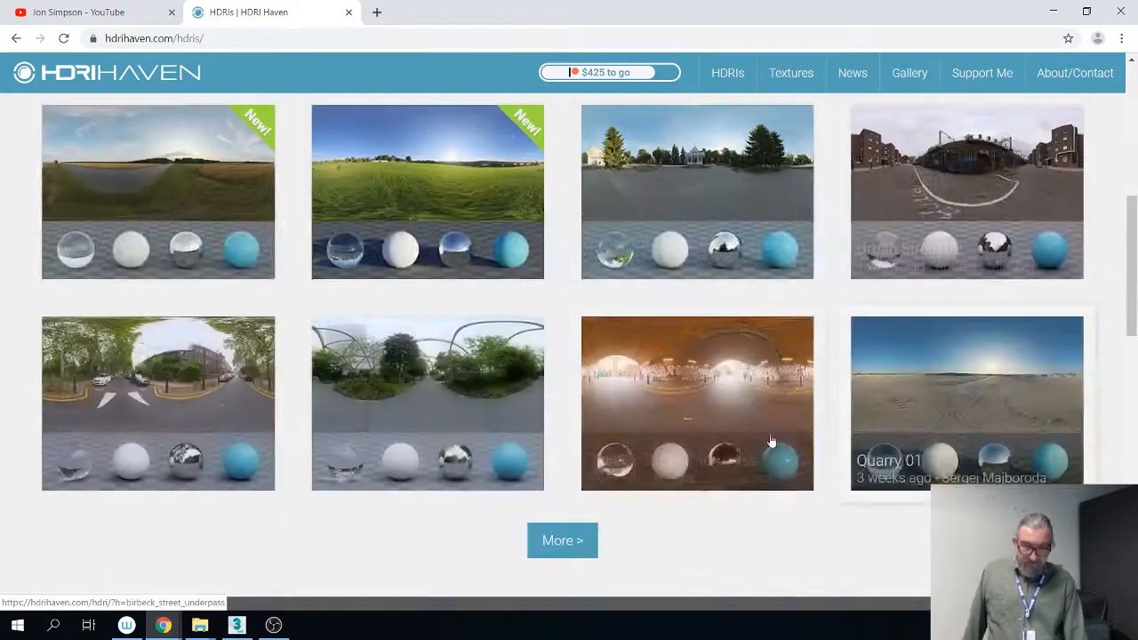
{"action": "scroll", "coordinate": [978, 400], "scroll_direction": "up", "scroll_amount": 3}
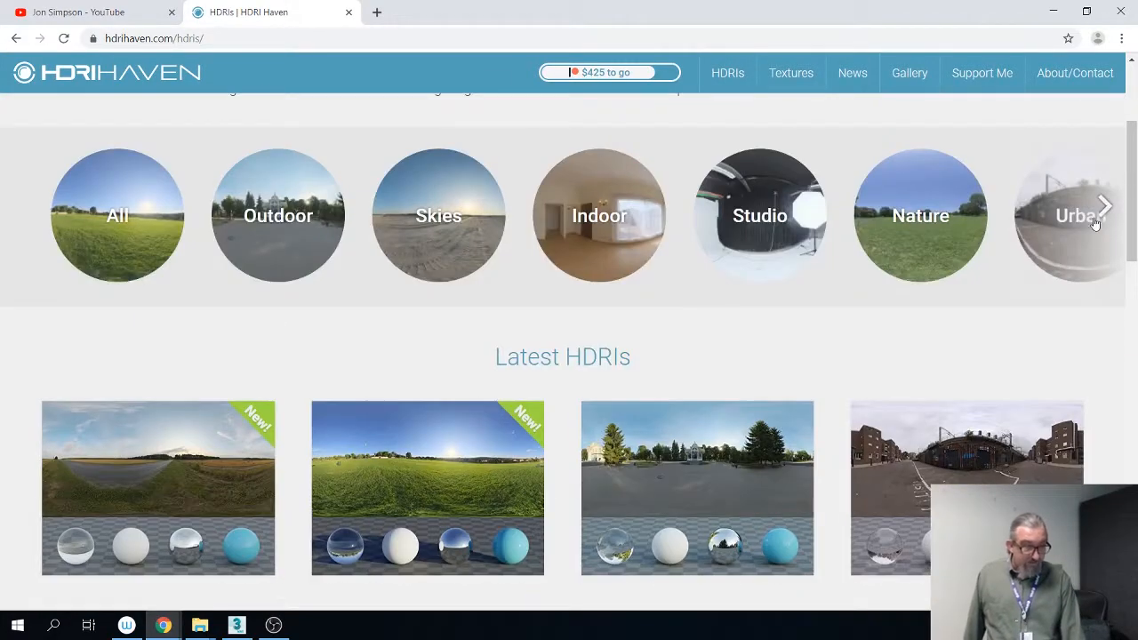
Step: Browse the HDRI categories, open Sunrise/Sunset, and look through its HDRIs
{"action": "left_click", "coordinate": [1102, 206]}
{"action": "left_click", "coordinate": [1102, 208]}
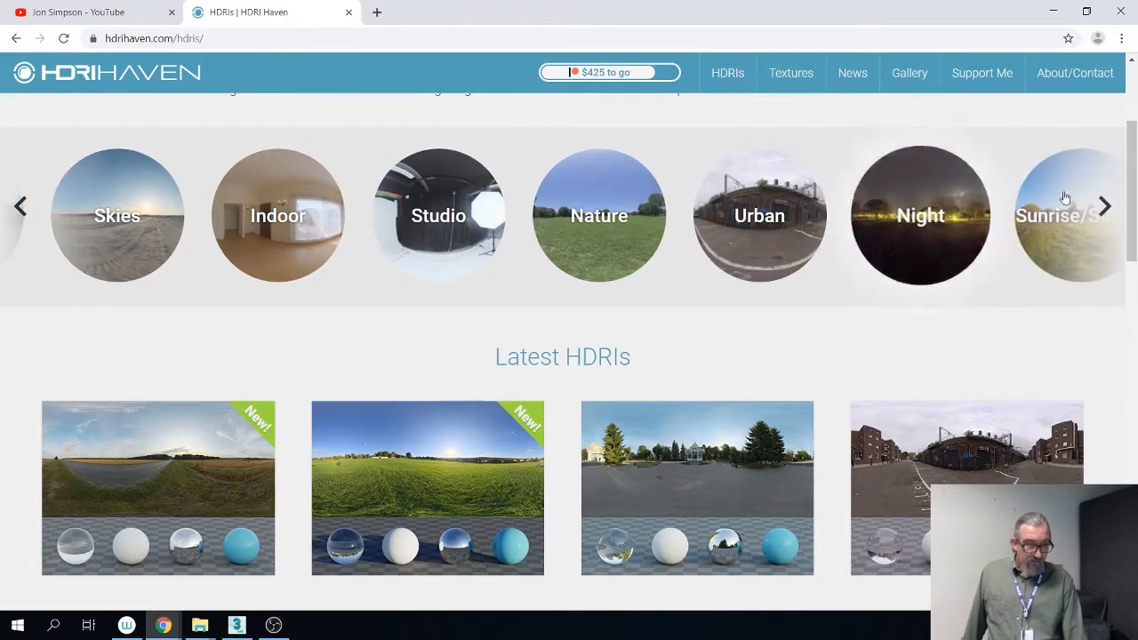
{"action": "left_click", "coordinate": [1018, 249]}
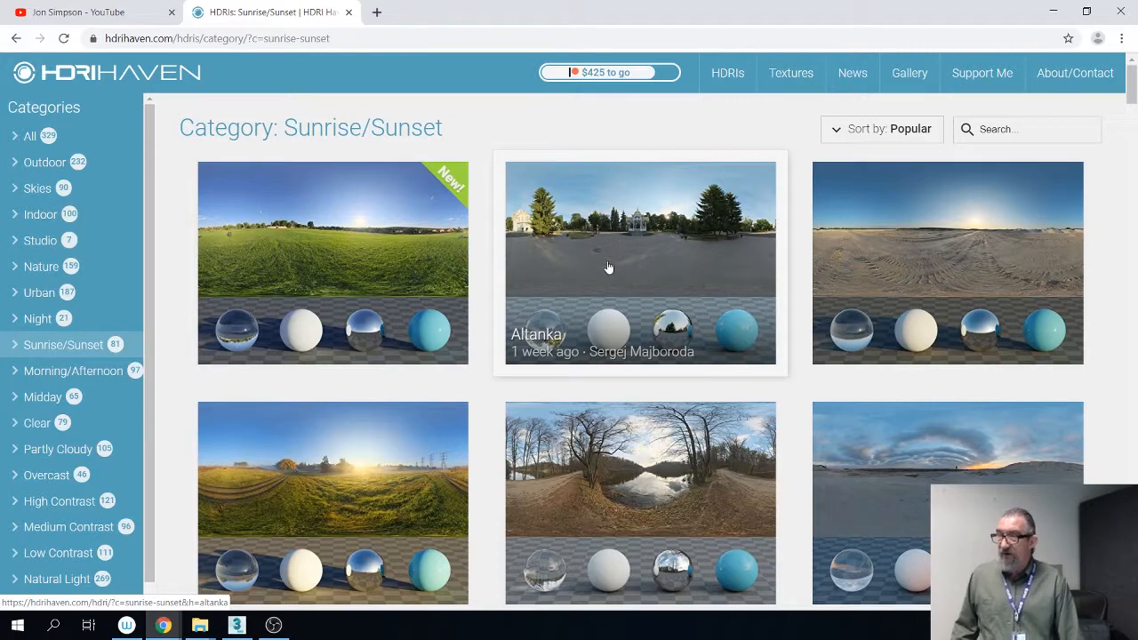
{"action": "scroll", "coordinate": [640, 433], "scroll_direction": "down", "scroll_amount": 1}
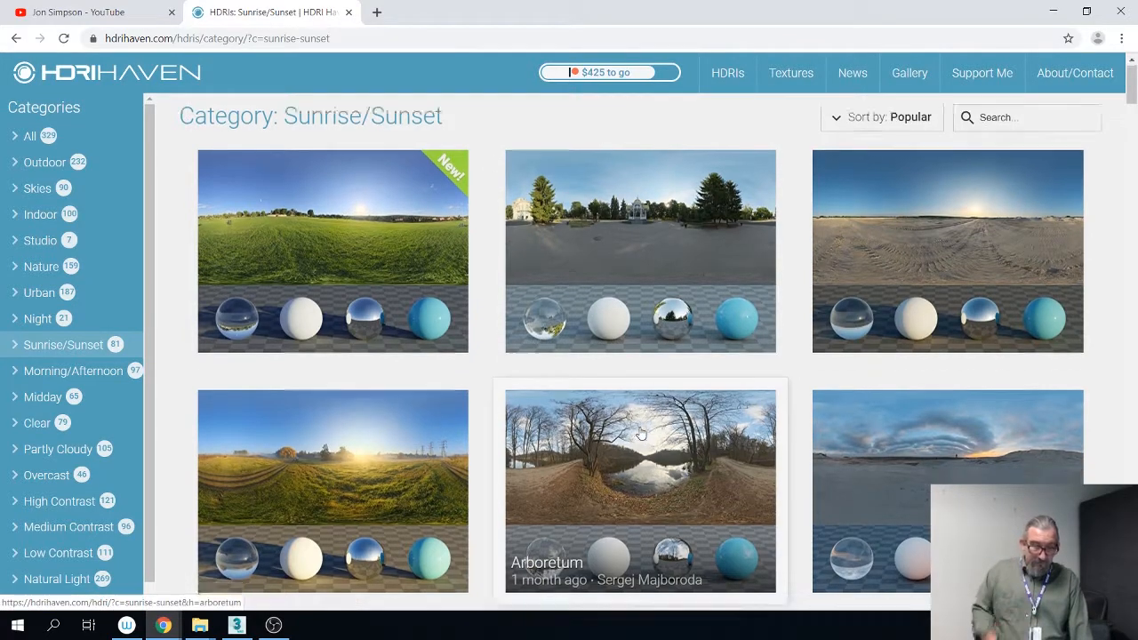
{"action": "scroll", "coordinate": [640, 433], "scroll_direction": "down", "scroll_amount": 6}
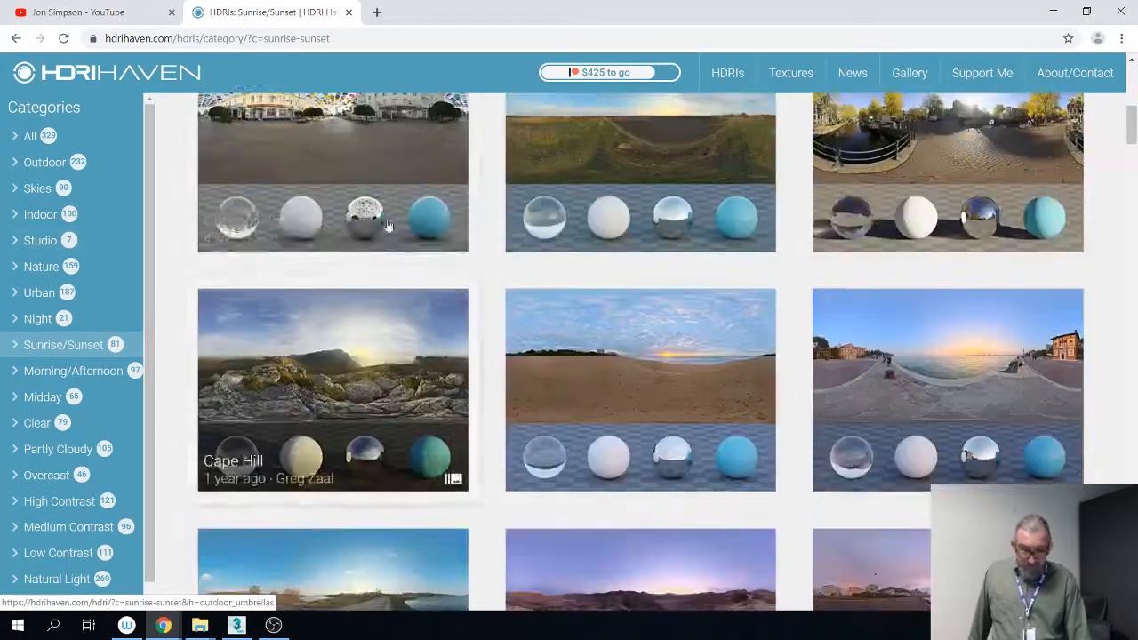
Step: Open the Outdoor Umbrellas HDRI and examine its panorama, preview spheres and download resolutions
{"action": "left_click", "coordinate": [388, 227]}
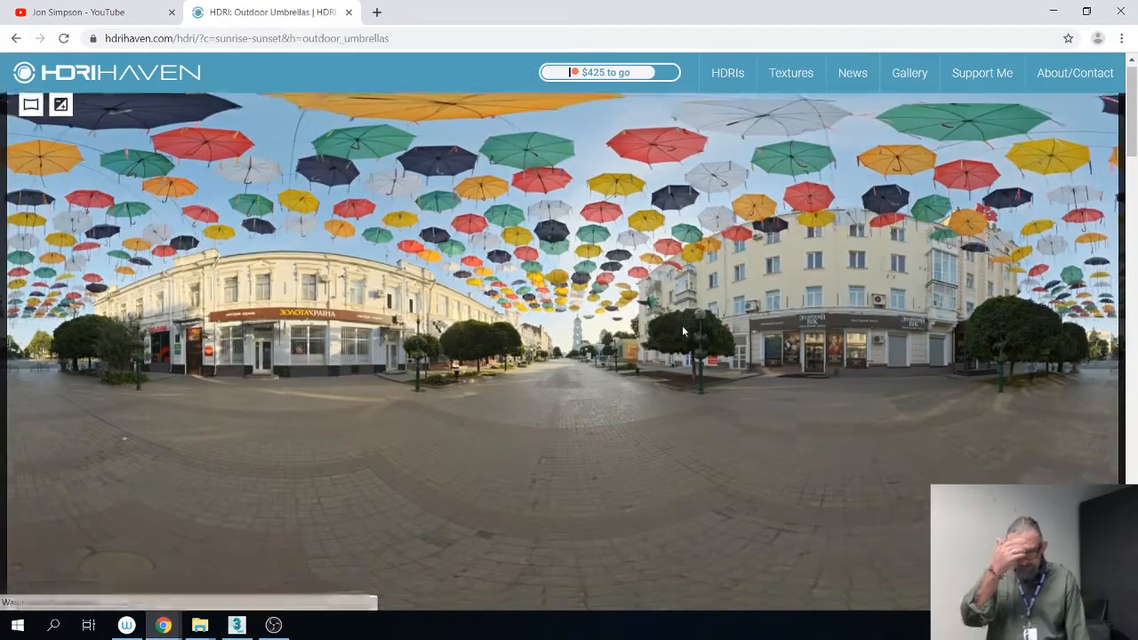
{"action": "scroll", "coordinate": [682, 331], "scroll_direction": "down", "scroll_amount": 7}
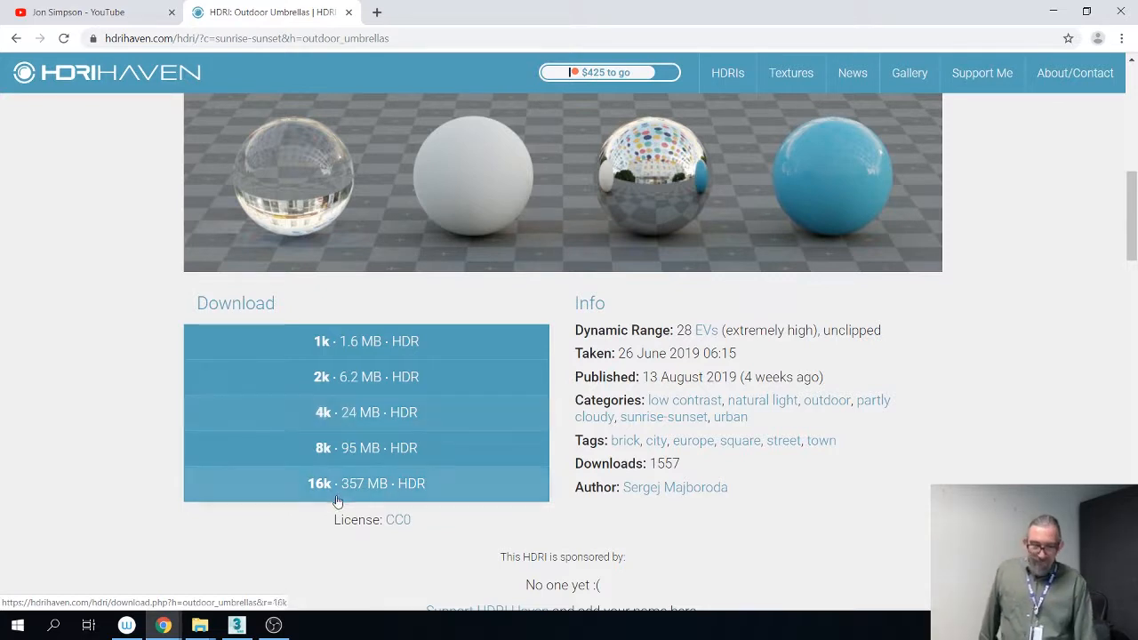
{"action": "scroll", "coordinate": [361, 307], "scroll_direction": "up", "scroll_amount": 1}
{"action": "scroll", "coordinate": [585, 292], "scroll_direction": "up", "scroll_amount": 2}
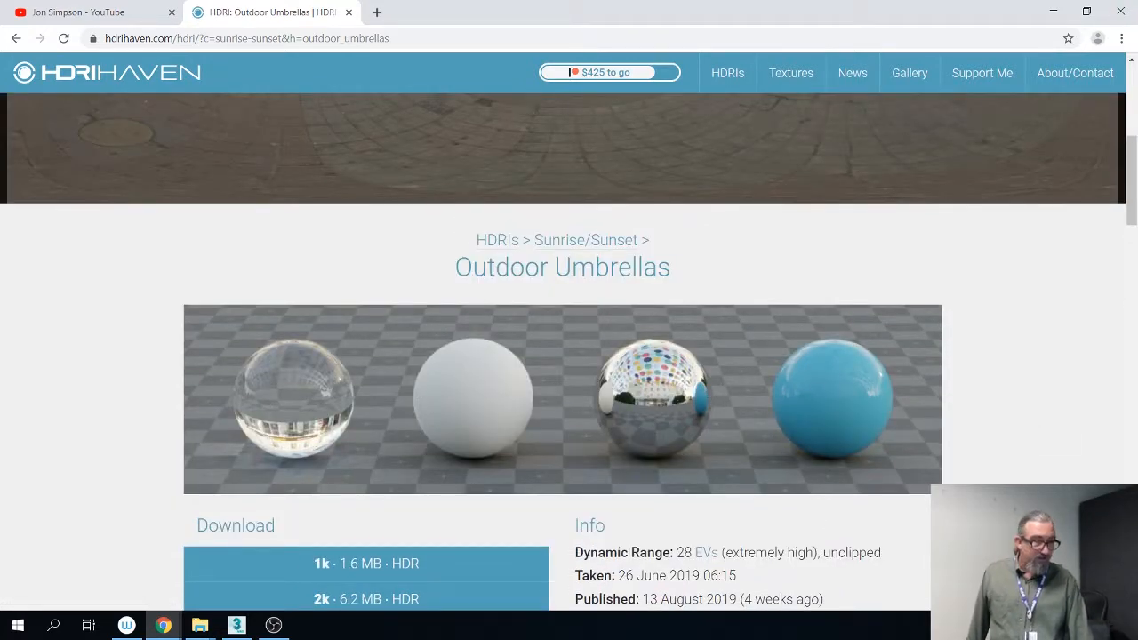
Step: Switch back to 3ds Max and load the bitmap satara_night_no_lamps_1k as the environment map with the default HDRI load settings
{"action": "left_click", "coordinate": [1053, 11]}
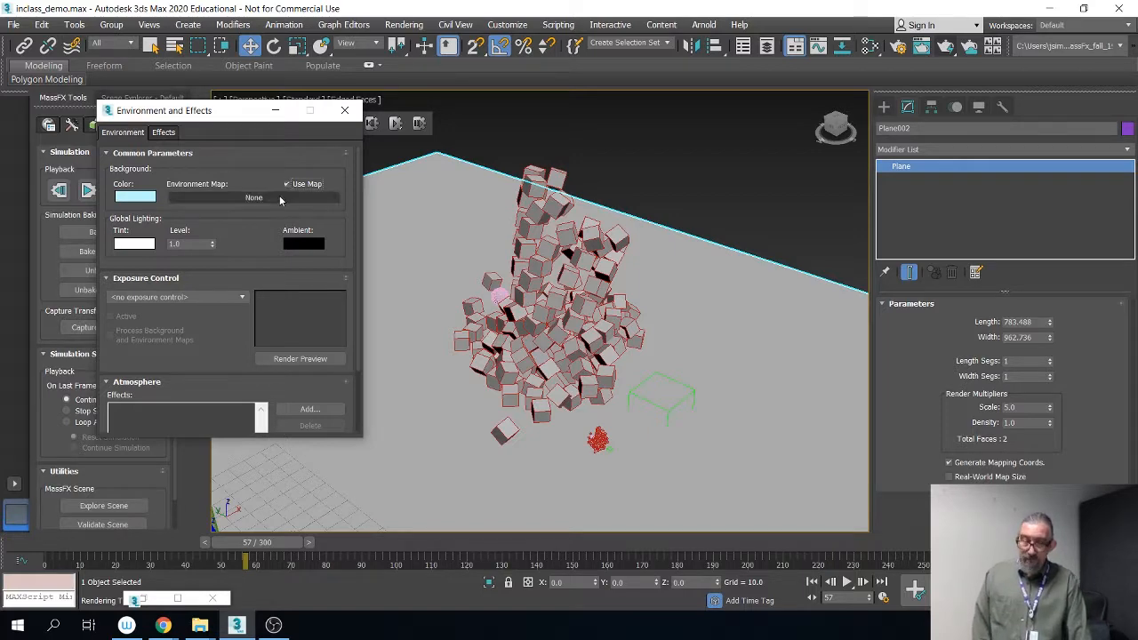
{"action": "left_click", "coordinate": [255, 197]}
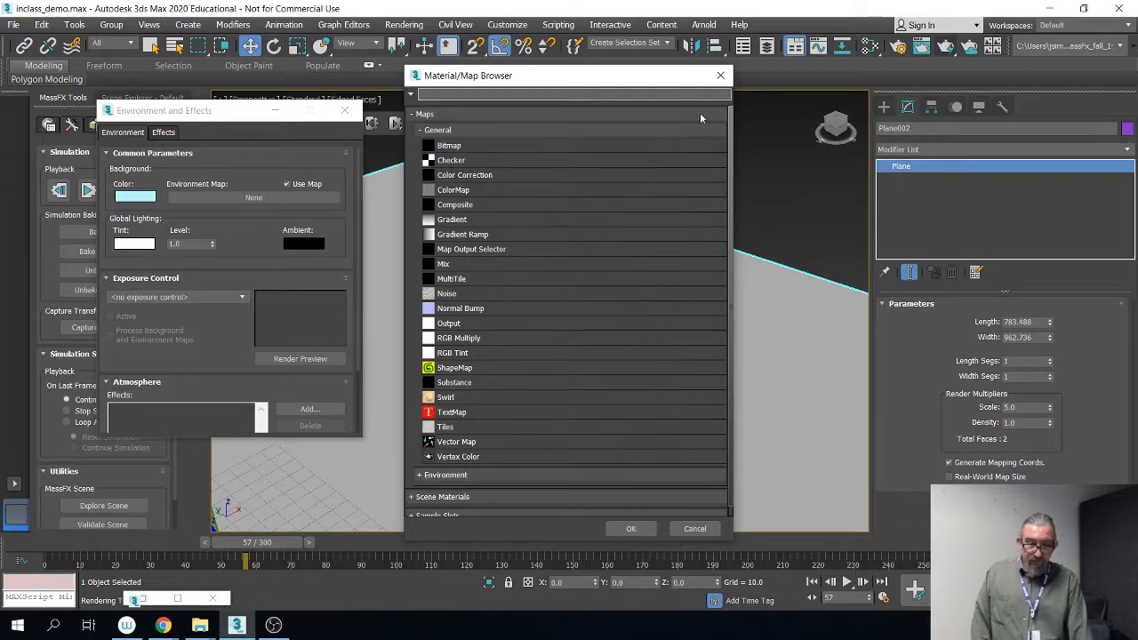
{"action": "double_click", "coordinate": [448, 147]}
{"action": "double_click", "coordinate": [443, 211]}
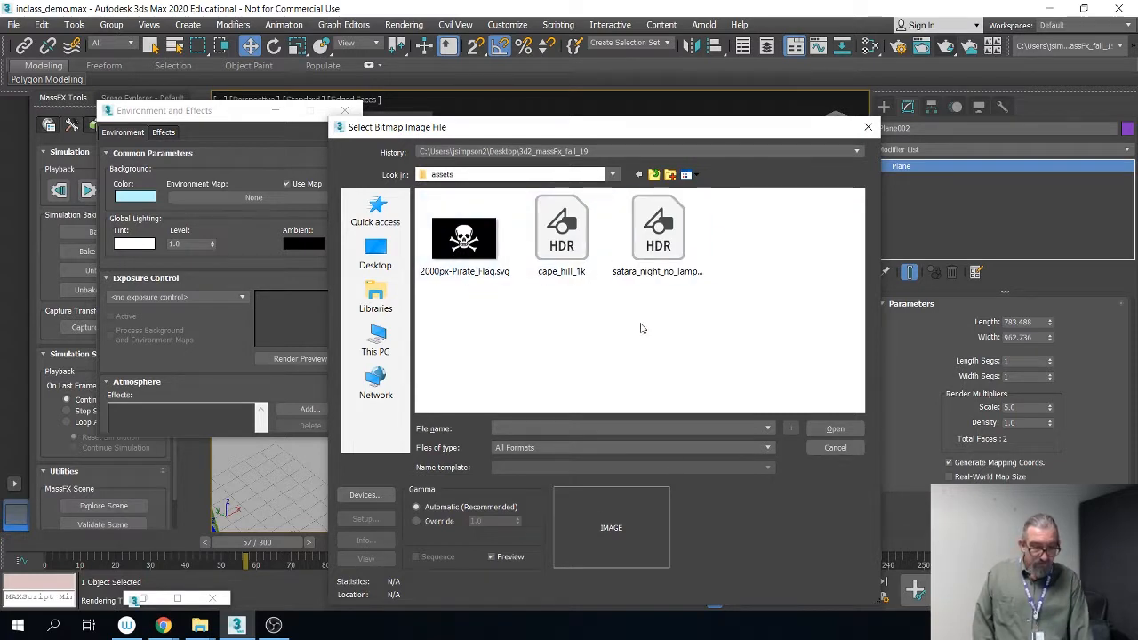
{"action": "left_click", "coordinate": [633, 281]}
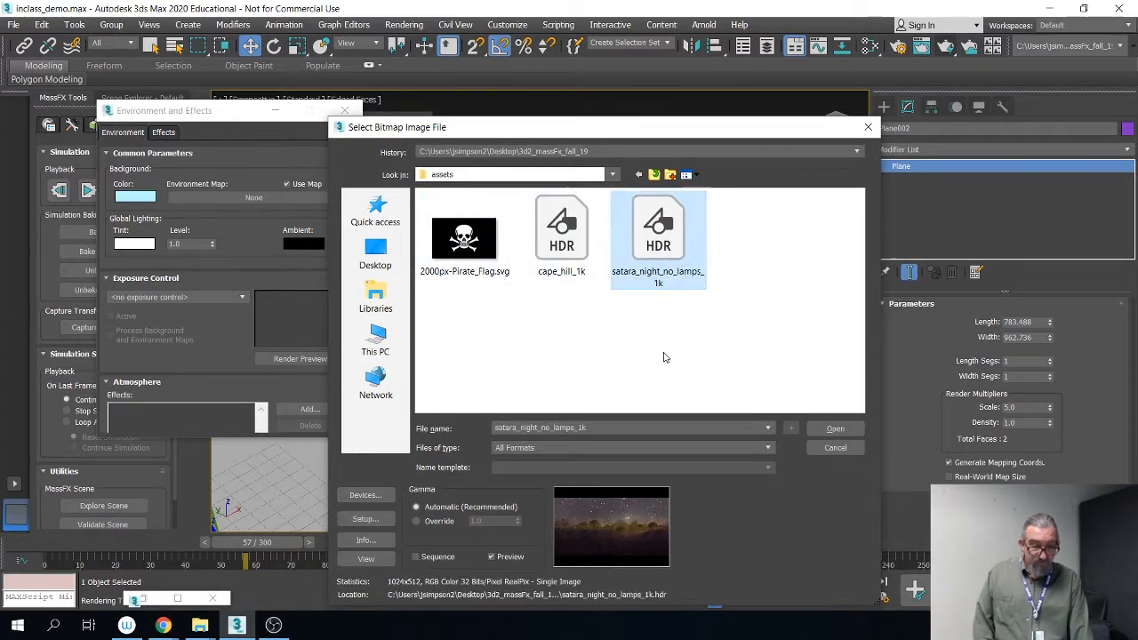
{"action": "left_click", "coordinate": [834, 431]}
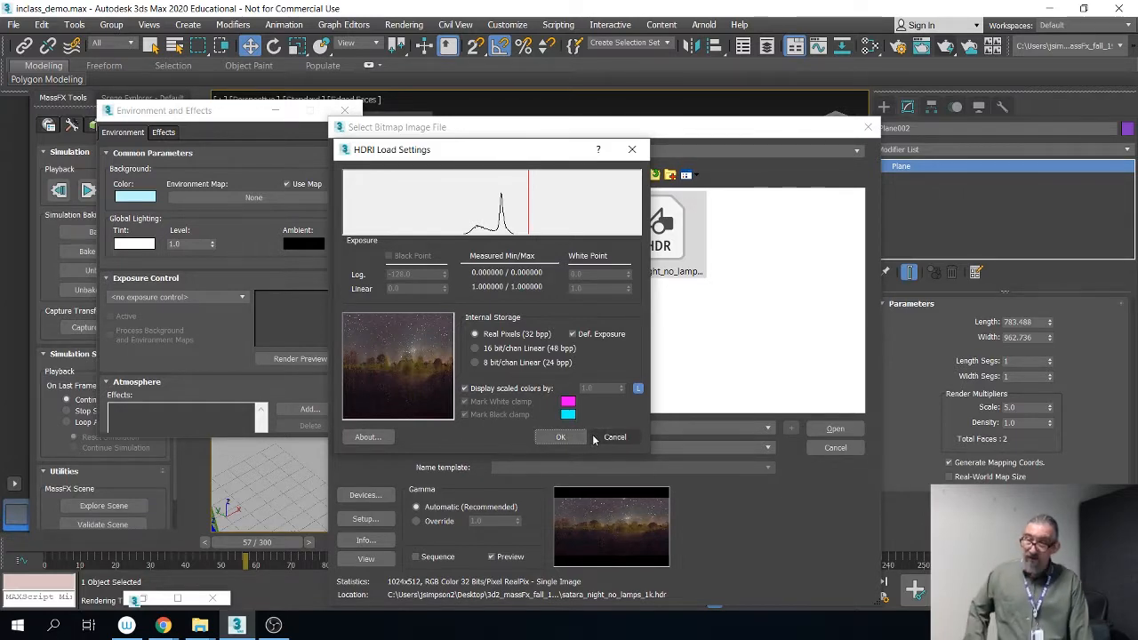
{"action": "left_click", "coordinate": [562, 437]}
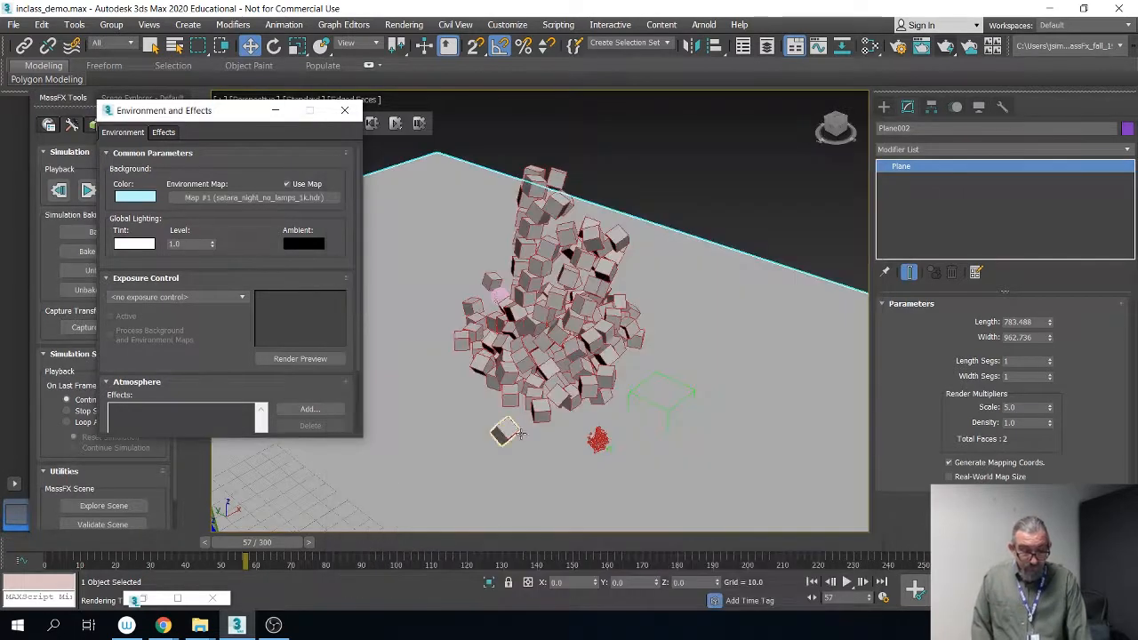
{"action": "left_click", "coordinate": [344, 111]}
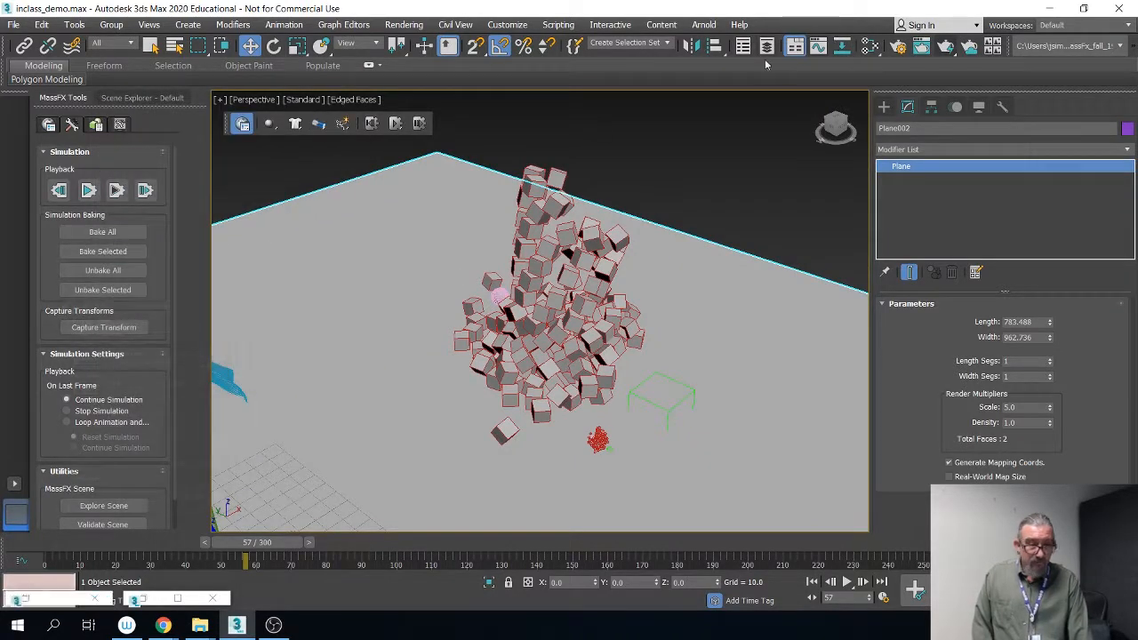
Step: Frame the collapsing brick tower more closely, render a test image with the ART Renderer, and close it
{"action": "scroll", "coordinate": [682, 262], "scroll_direction": "up", "scroll_amount": 3}
{"action": "middle_click_drag", "start_coordinate": [656, 287], "coordinate": [590, 344], "text": "alt"}
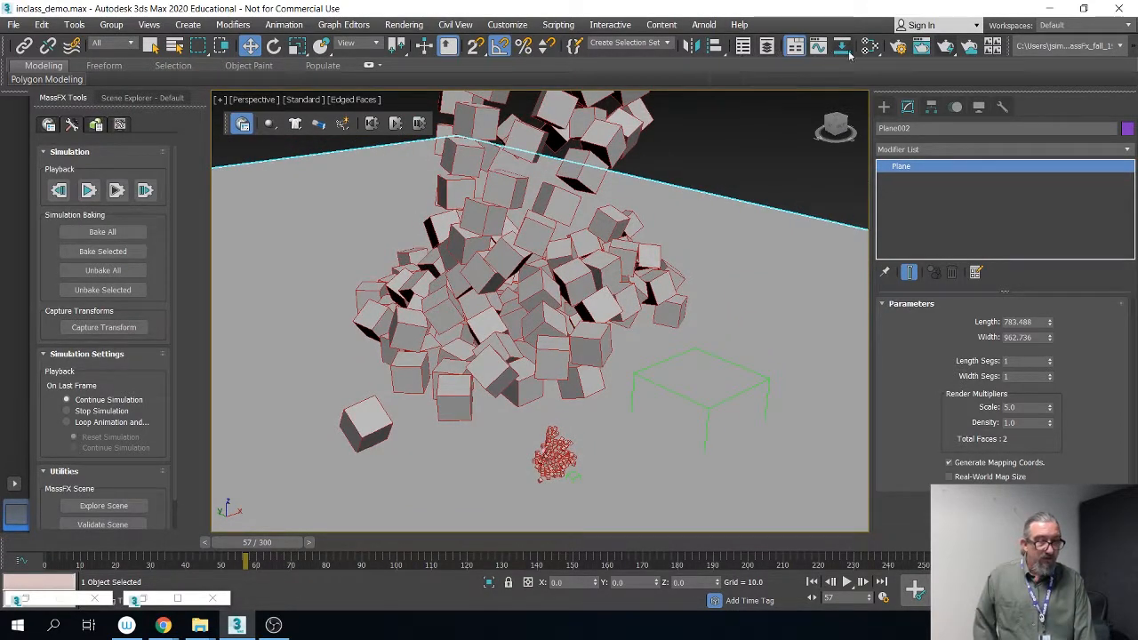
{"action": "key", "text": "F10"}
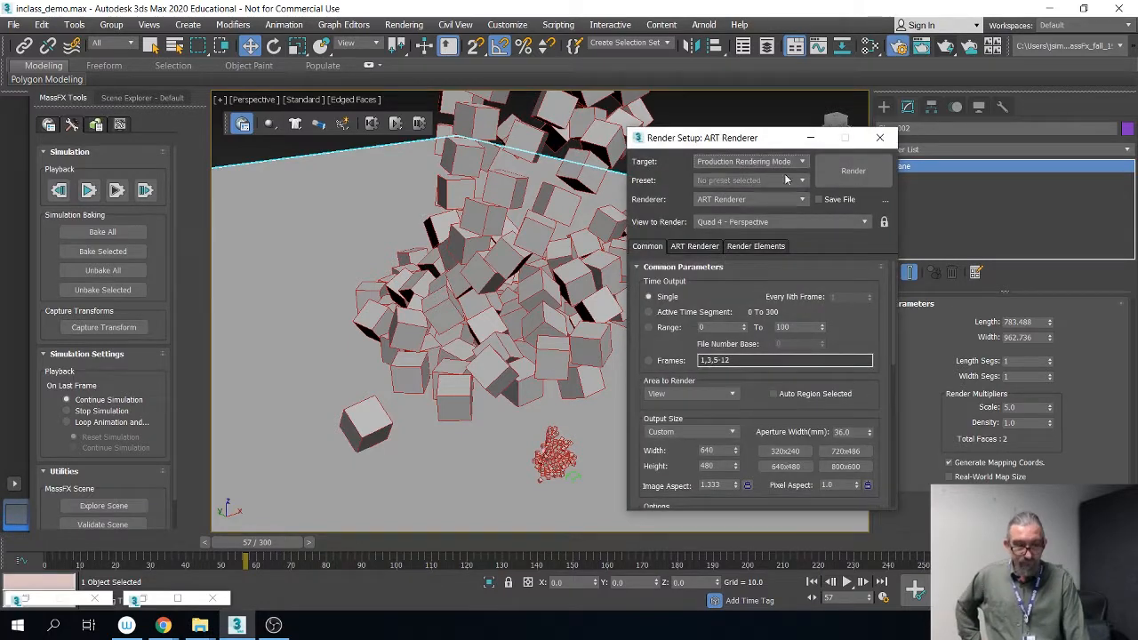
{"action": "left_click", "coordinate": [855, 169]}
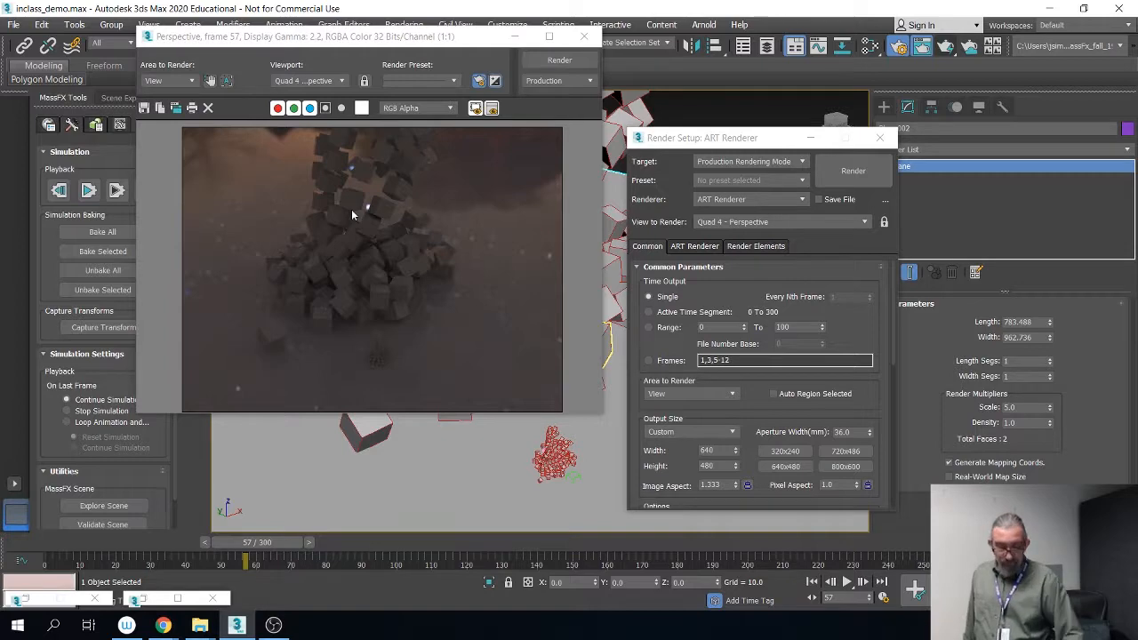
{"action": "left_click", "coordinate": [583, 36]}
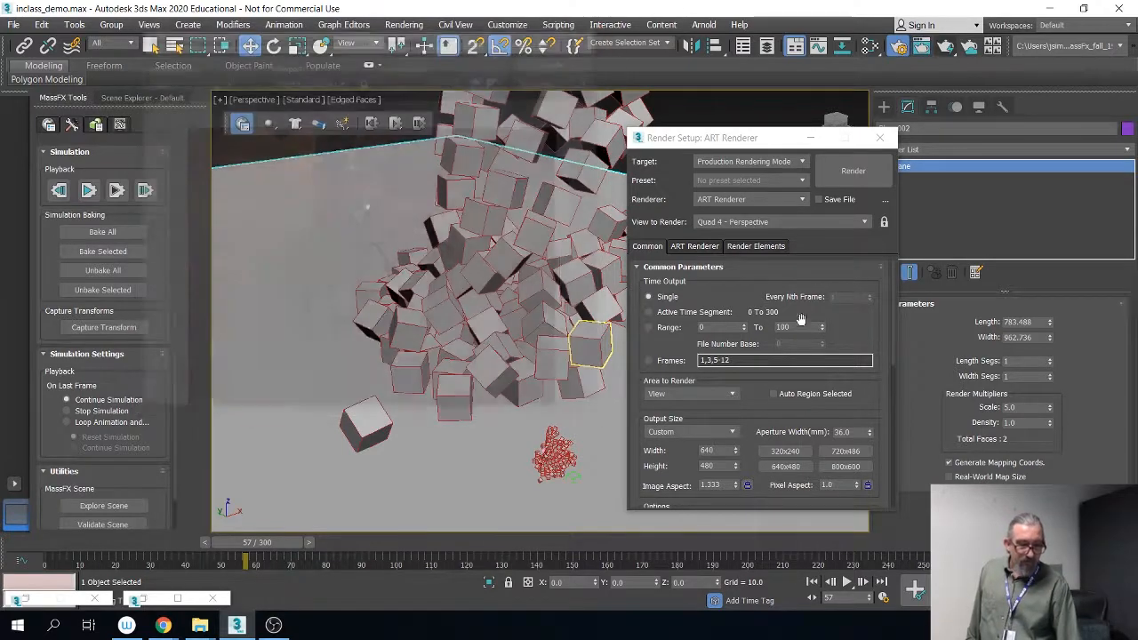
Step: Set the render output size to HDTV (video) at 1920x1080 and render the Perspective view
{"action": "scroll", "coordinate": [730, 414], "scroll_direction": "down", "scroll_amount": 3}
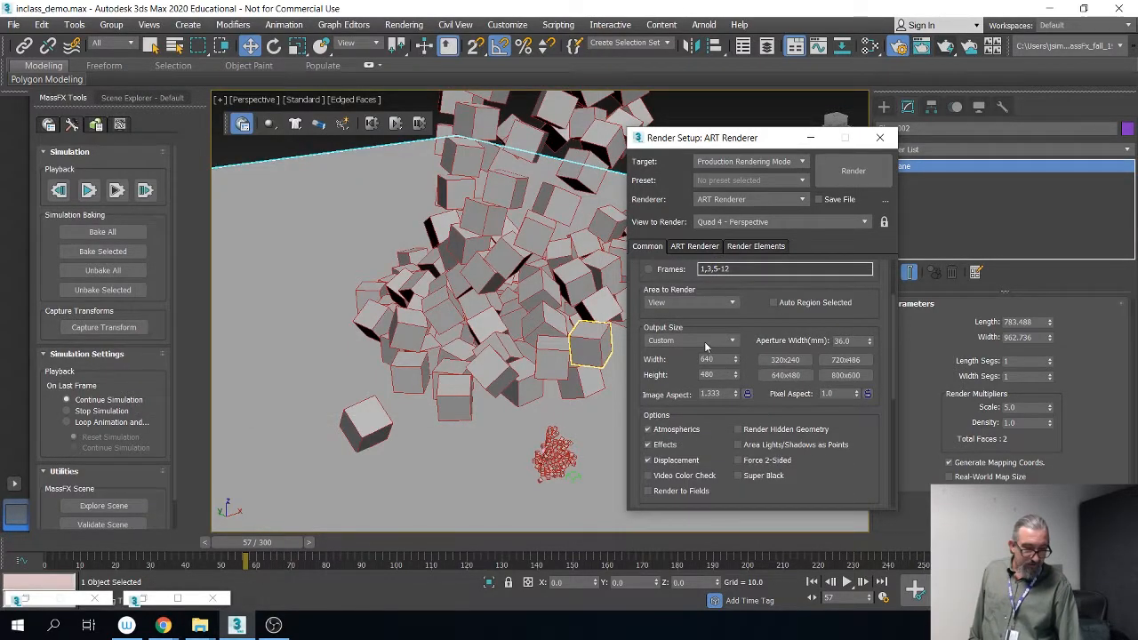
{"action": "left_click", "coordinate": [711, 340]}
{"action": "left_click", "coordinate": [668, 524]}
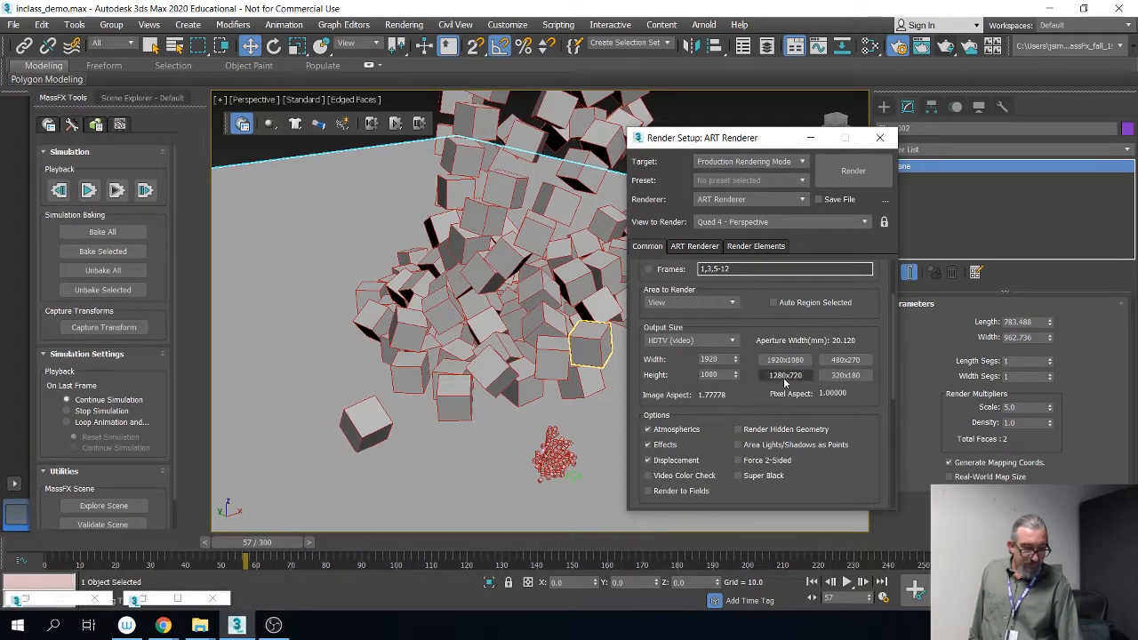
{"action": "left_click", "coordinate": [853, 169]}
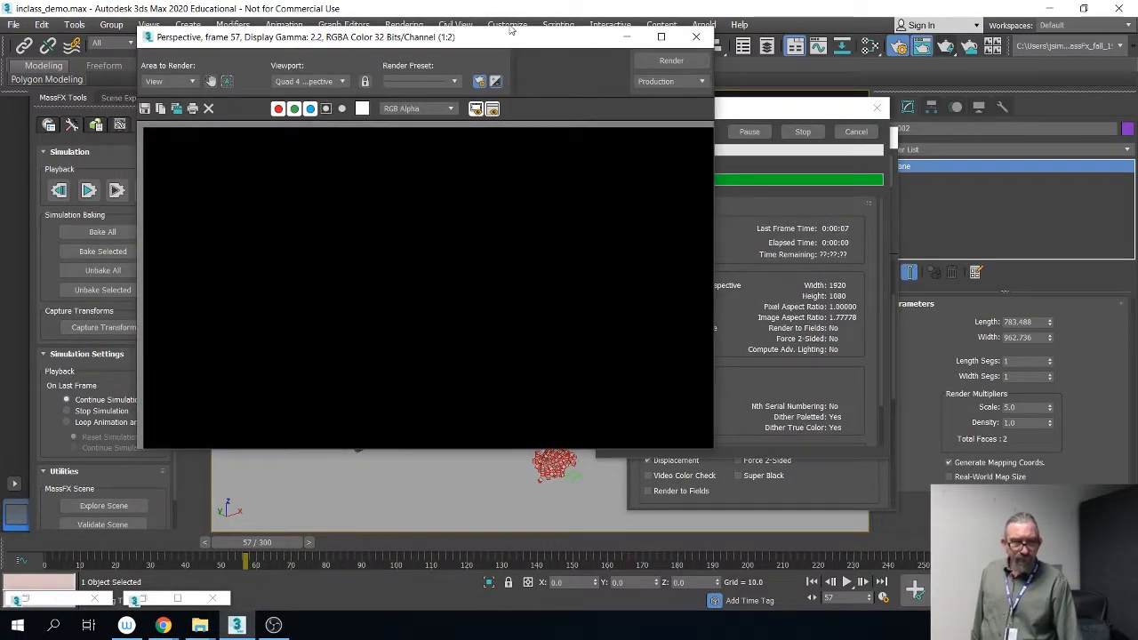
Step: Enlarge the rendered frame to full screen, inspect the bricks at 1:1 as it renders, and minimize it
{"action": "left_click", "coordinate": [662, 37]}
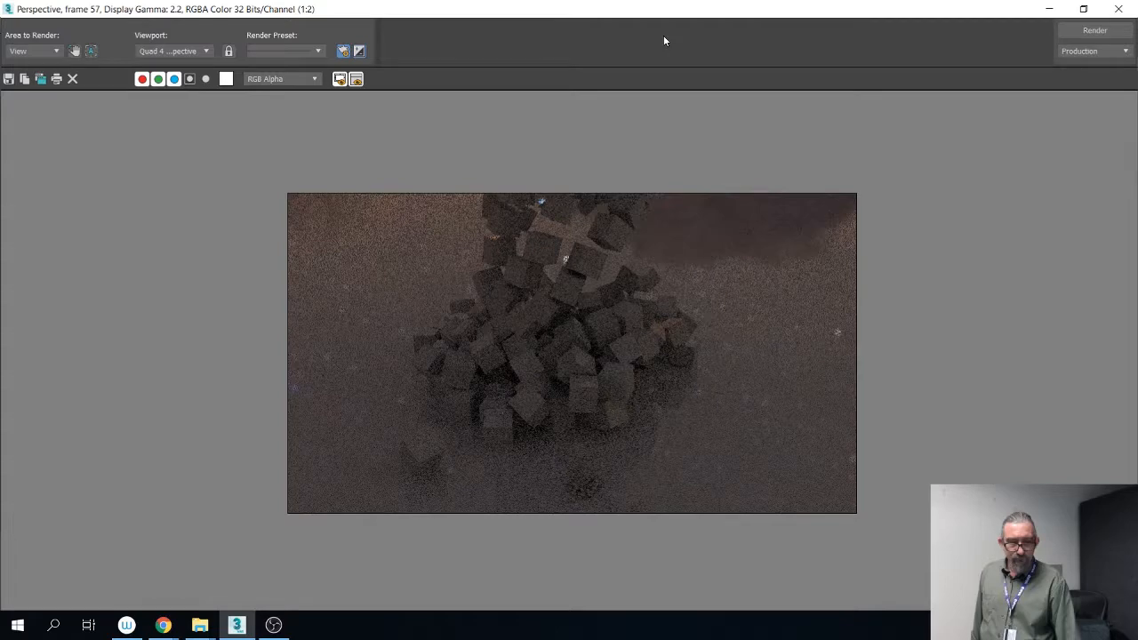
{"action": "scroll", "coordinate": [654, 320], "scroll_direction": "up", "scroll_amount": 1}
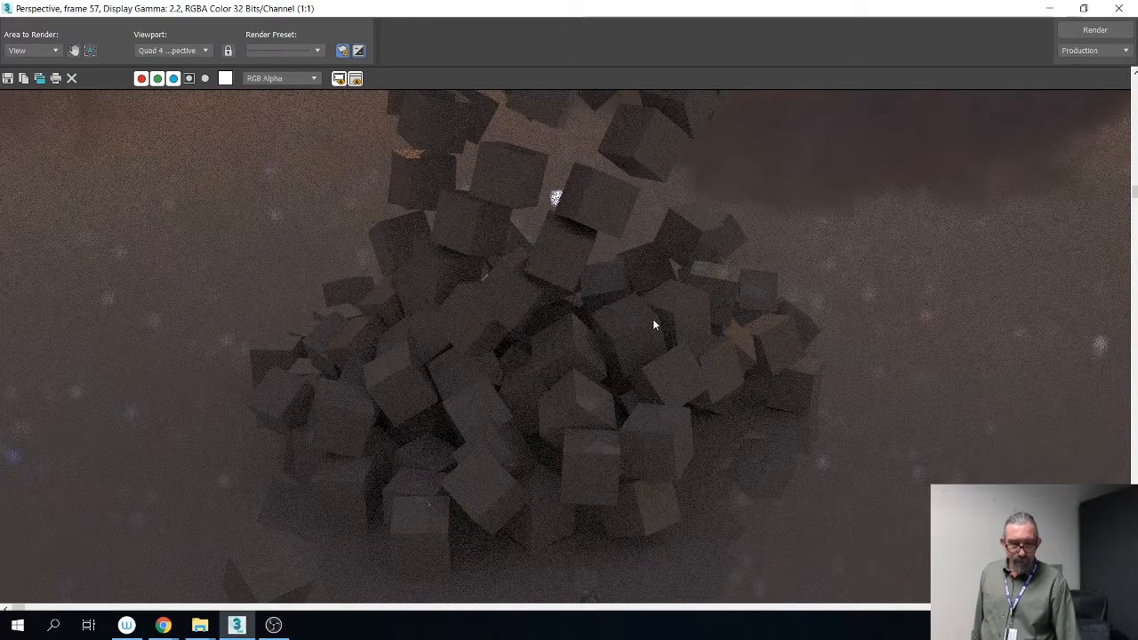
{"action": "left_click_drag", "start_coordinate": [629, 13], "coordinate": [661, 259]}
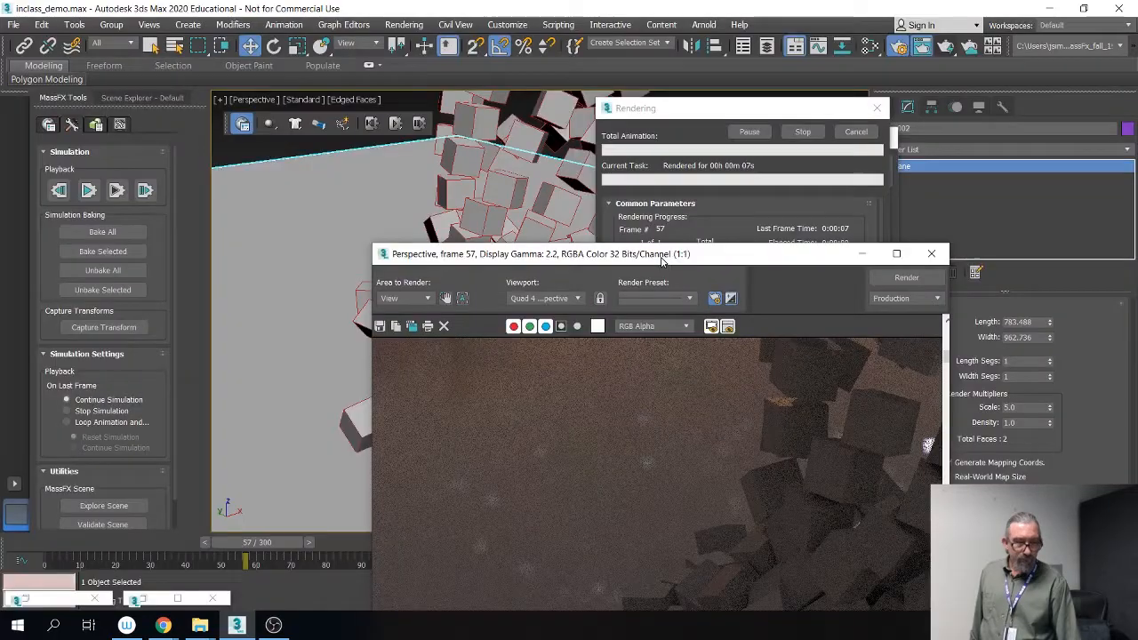
{"action": "double_click", "coordinate": [661, 256]}
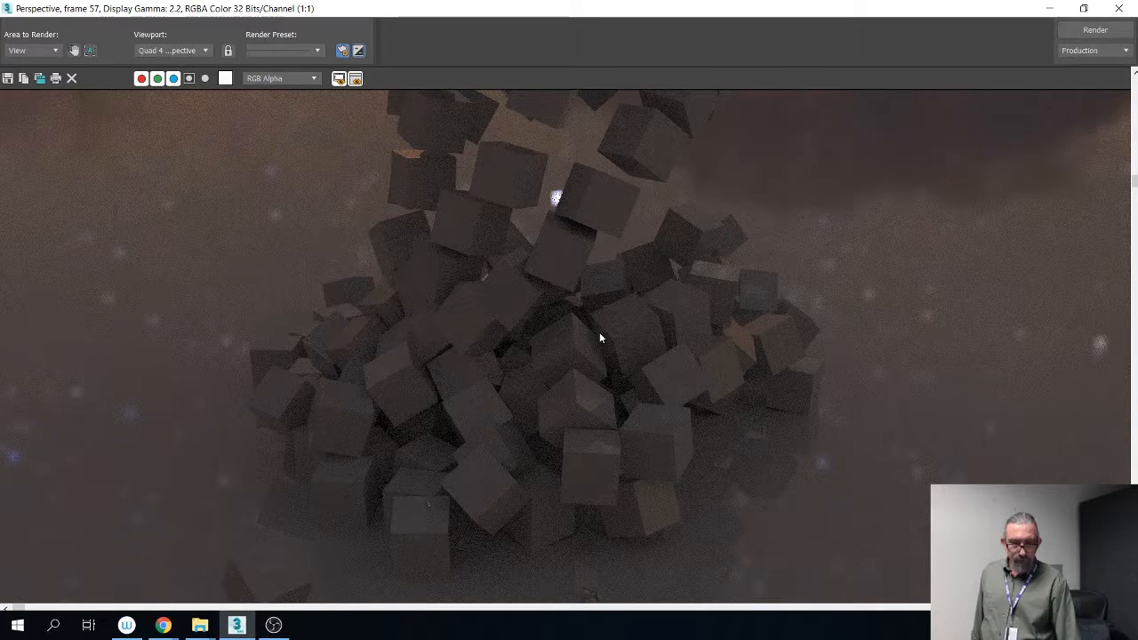
{"action": "key", "text": "shift+q"}
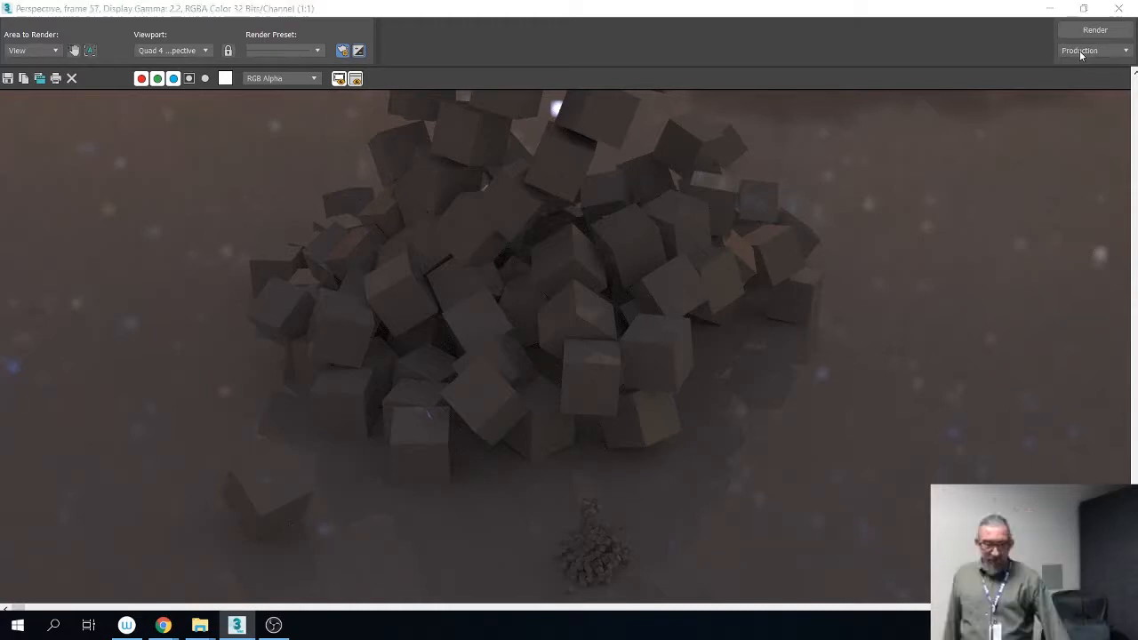
{"action": "left_click", "coordinate": [1051, 9]}
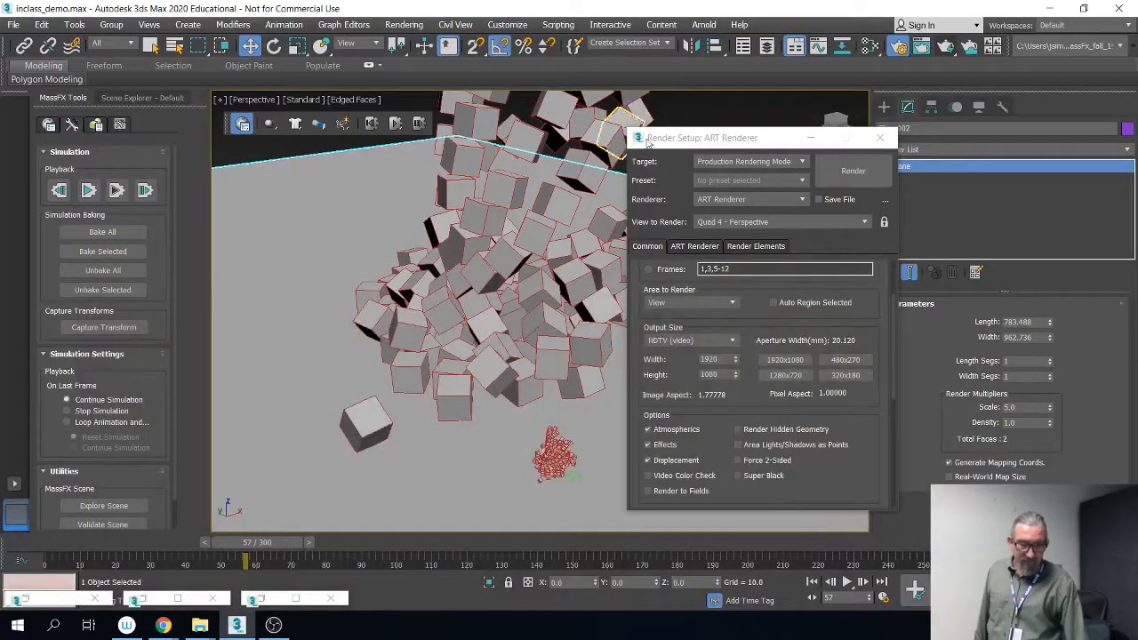
Step: Close the render settings and widen the Perspective view to show both the flagpole and the brick tower
{"action": "left_click_drag", "start_coordinate": [711, 135], "coordinate": [372, 181]}
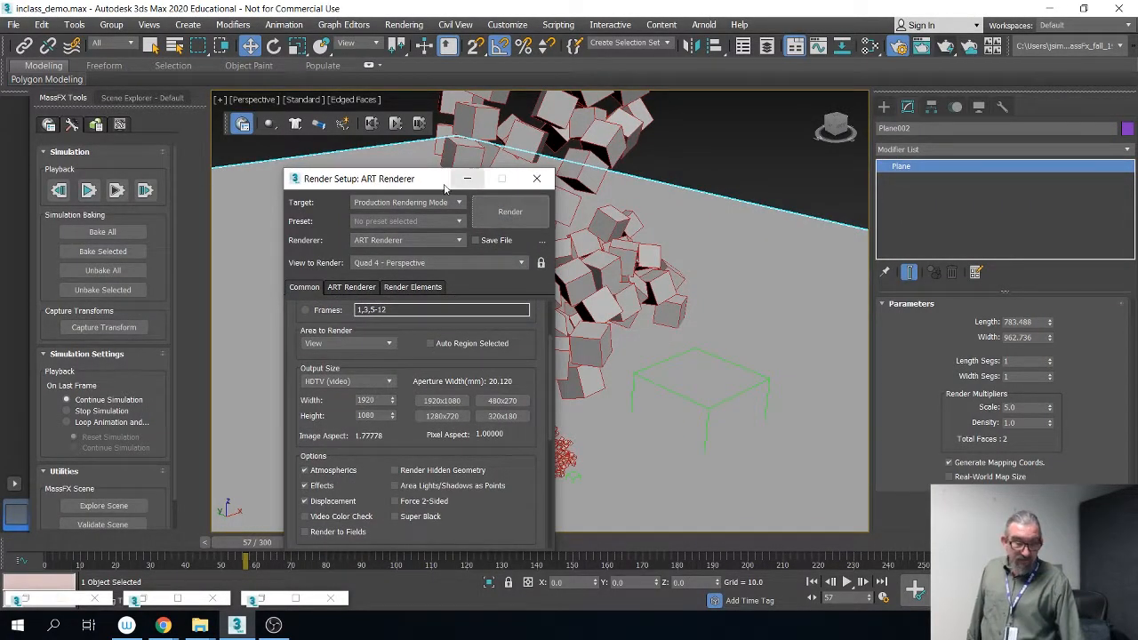
{"action": "left_click_drag", "start_coordinate": [462, 179], "coordinate": [642, 128]}
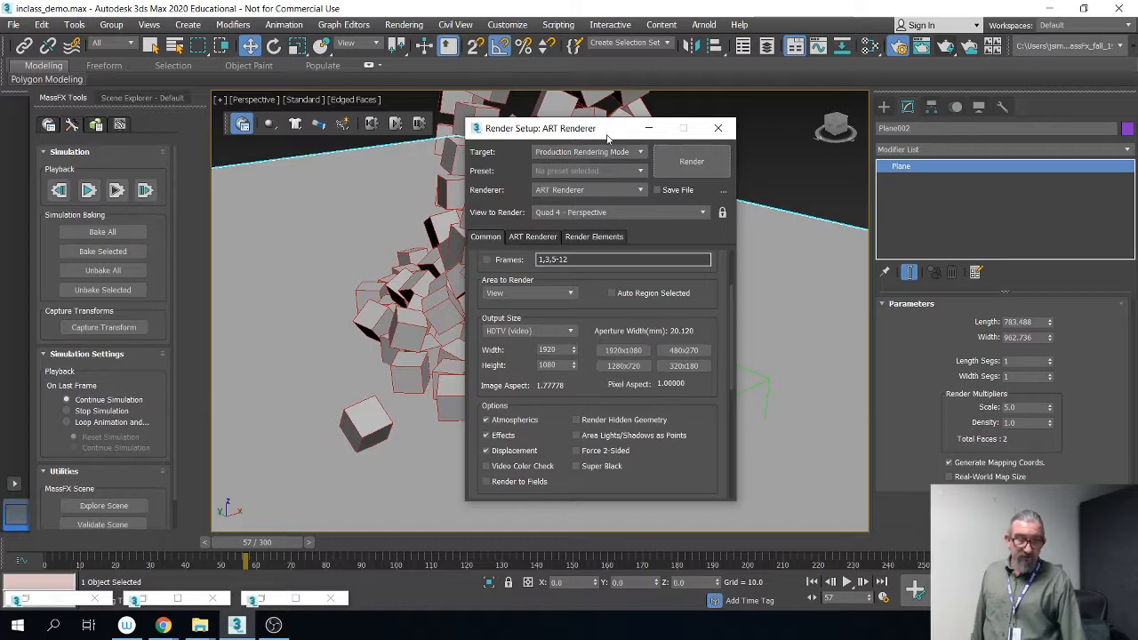
{"action": "left_click", "coordinate": [726, 128]}
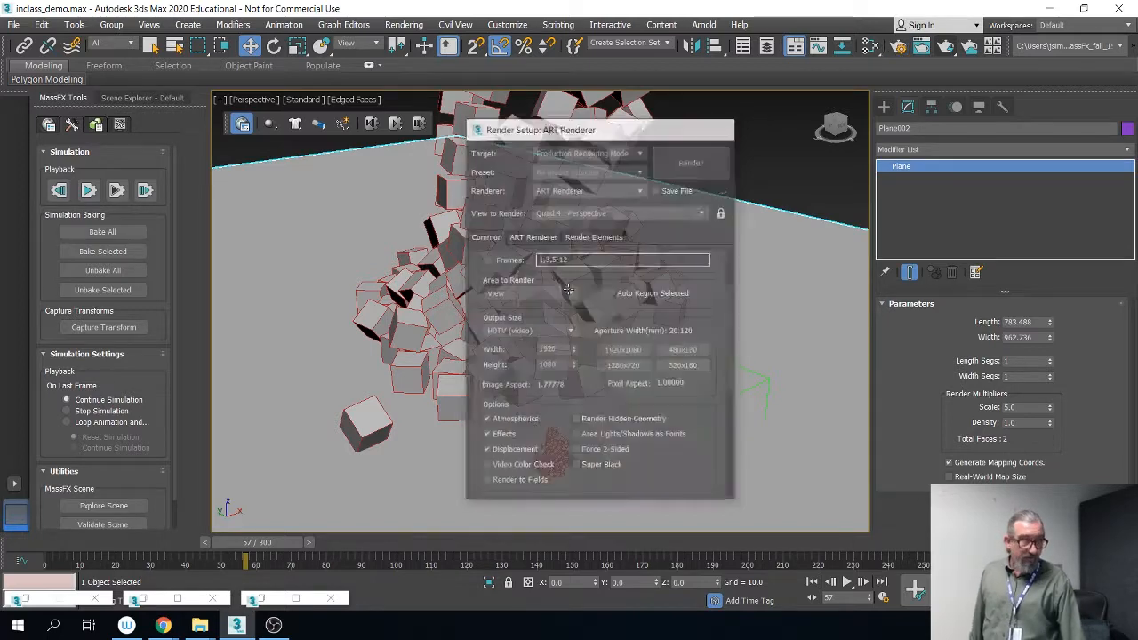
{"action": "scroll", "coordinate": [602, 277], "scroll_direction": "down", "scroll_amount": 3}
{"action": "scroll", "coordinate": [600, 277], "scroll_direction": "down", "scroll_amount": 3}
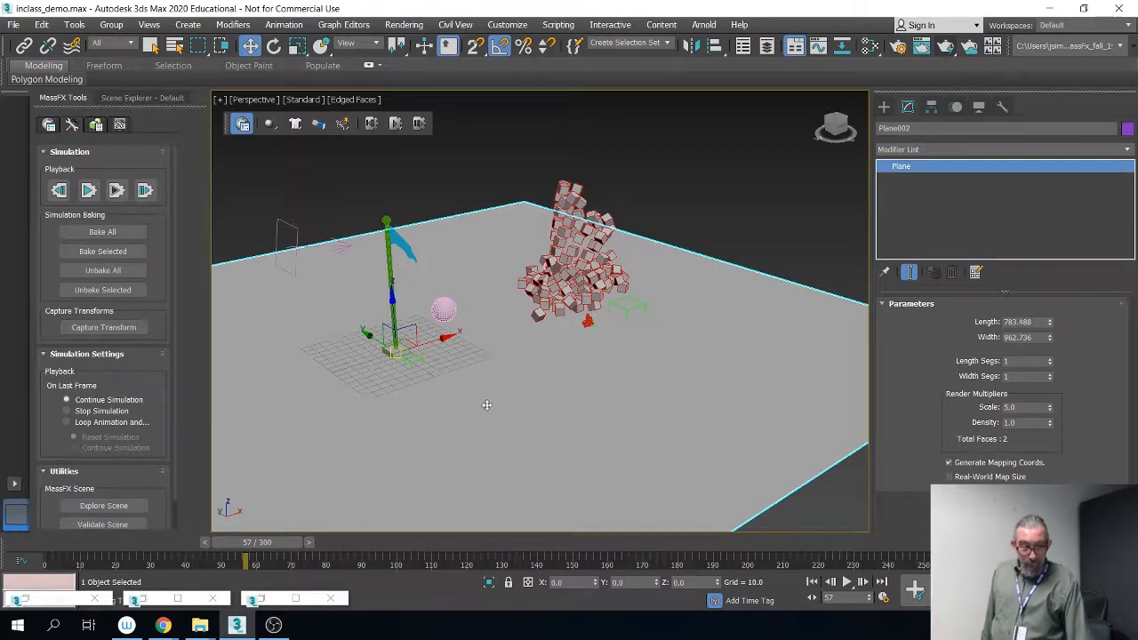
{"action": "middle_click_drag", "start_coordinate": [485, 401], "coordinate": [575, 400]}
{"action": "scroll", "coordinate": [574, 399], "scroll_direction": "down", "scroll_amount": 2}
{"action": "scroll", "coordinate": [574, 399], "scroll_direction": "up", "scroll_amount": 2}
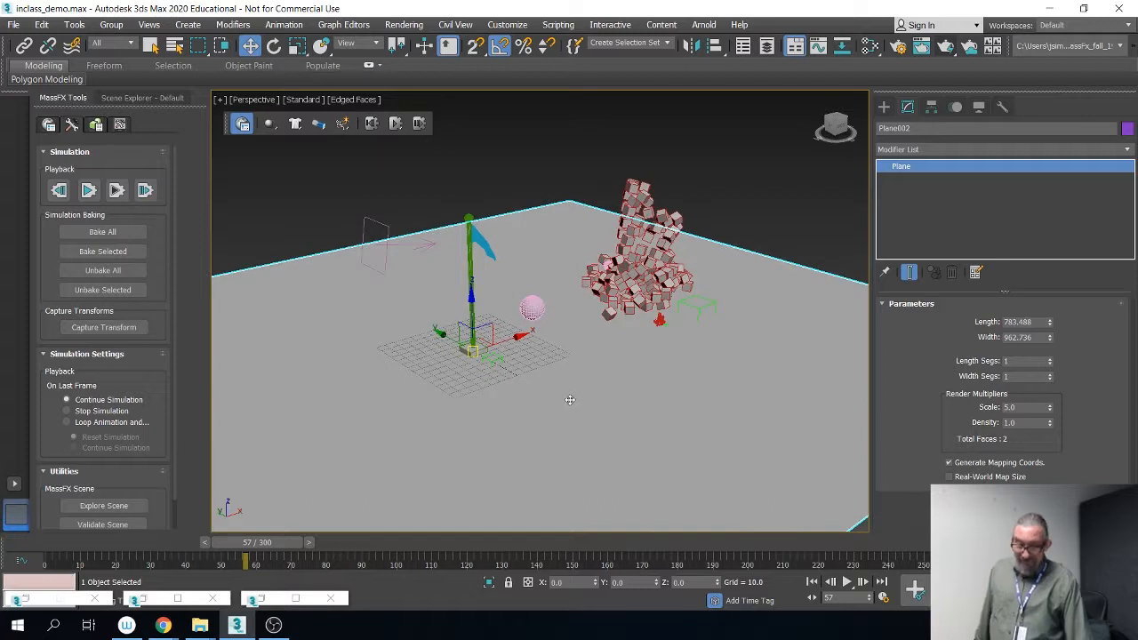